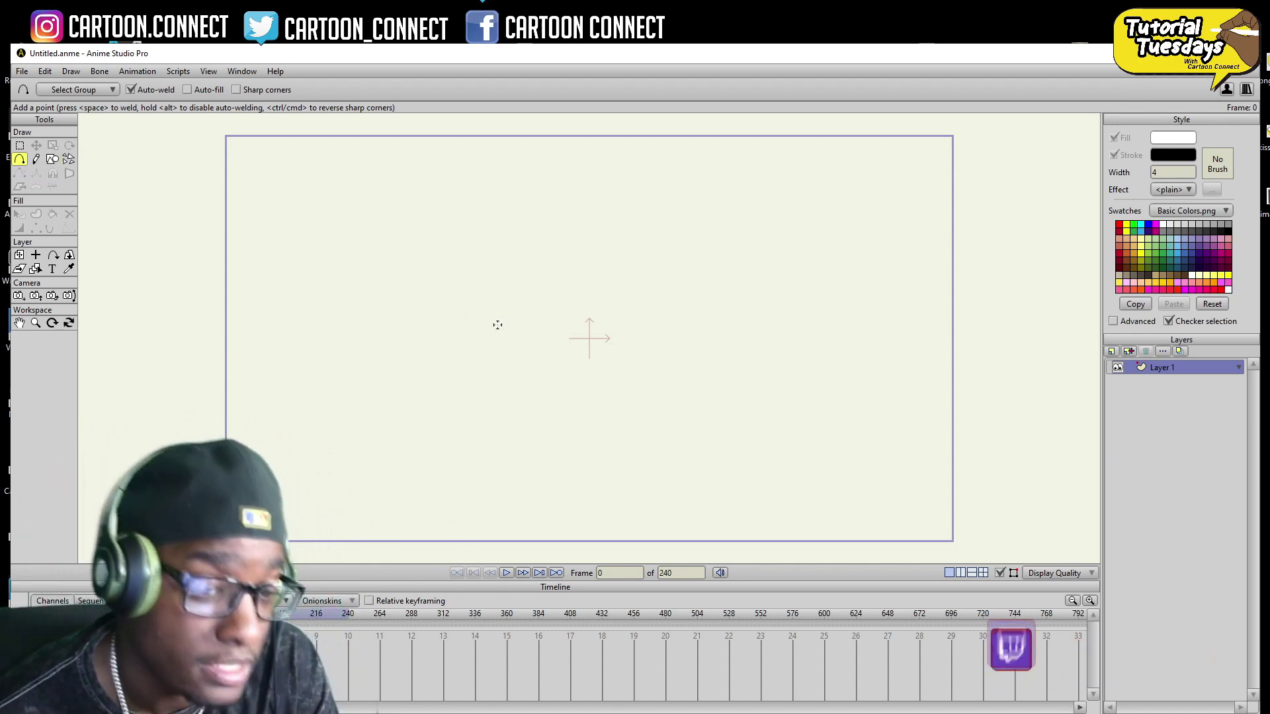
- Draw the left half of a head outline as an open curve running from the canvas's upper centre to its lower centre
{"action": "left_click", "coordinate": [545, 188]}
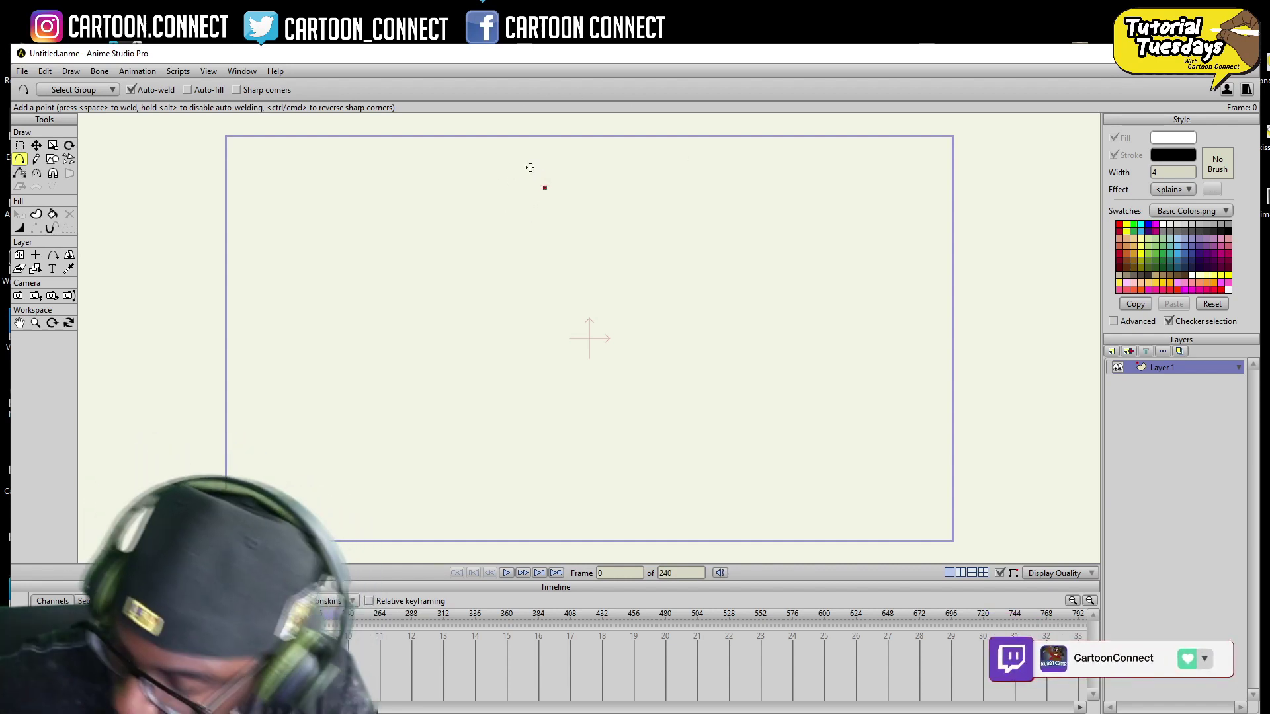
{"action": "key", "text": "ctrl+z"}
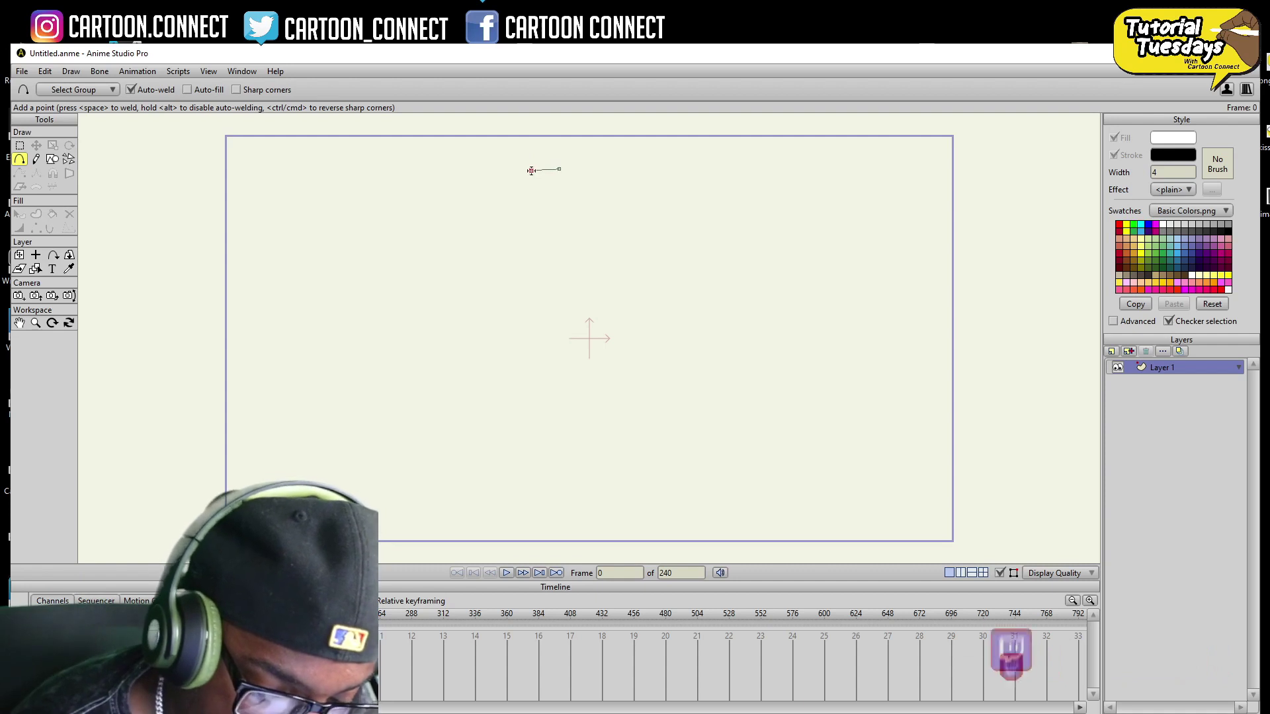
{"action": "mouse_move", "coordinate": [527, 174]}
{"action": "left_mouse_down"}
{"action": "mouse_move", "coordinate": [497, 193]}
{"action": "mouse_move", "coordinate": [479, 253]}
{"action": "left_mouse_up"}
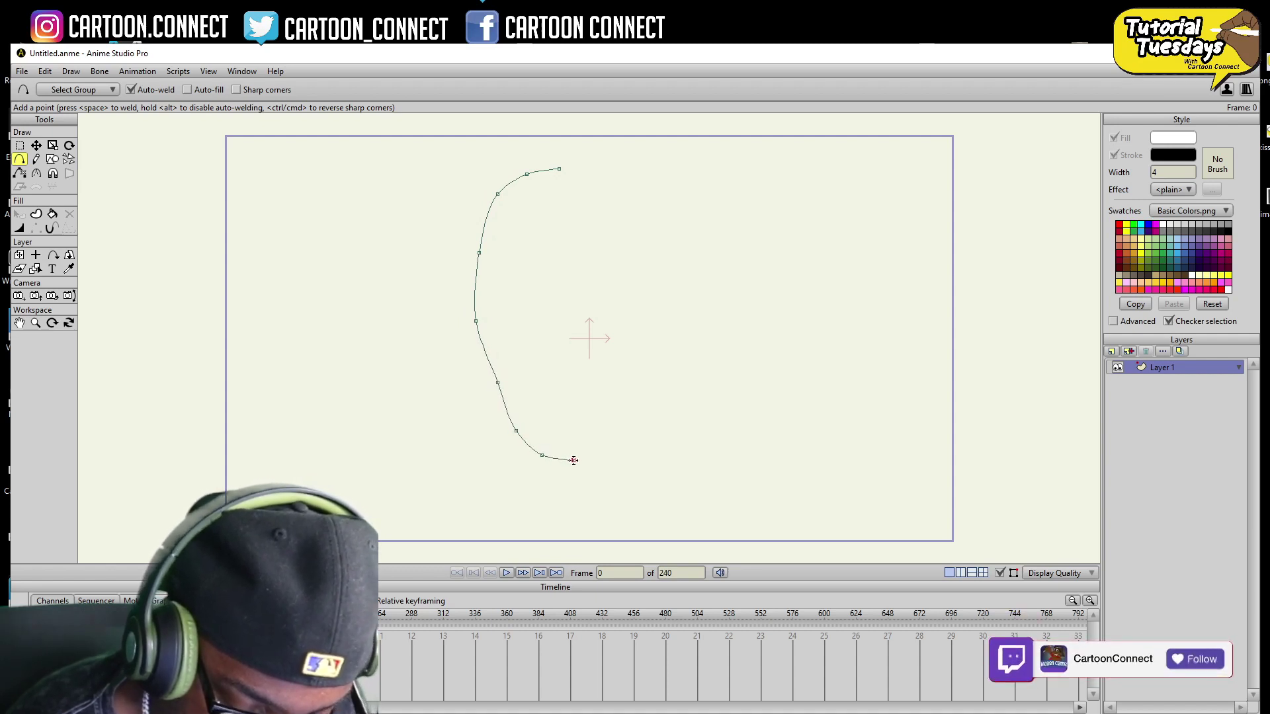
- Refine the half outline by moving its end and side points, and shift the whole curve slightly toward the canvas centre
{"action": "key", "text": "t"}
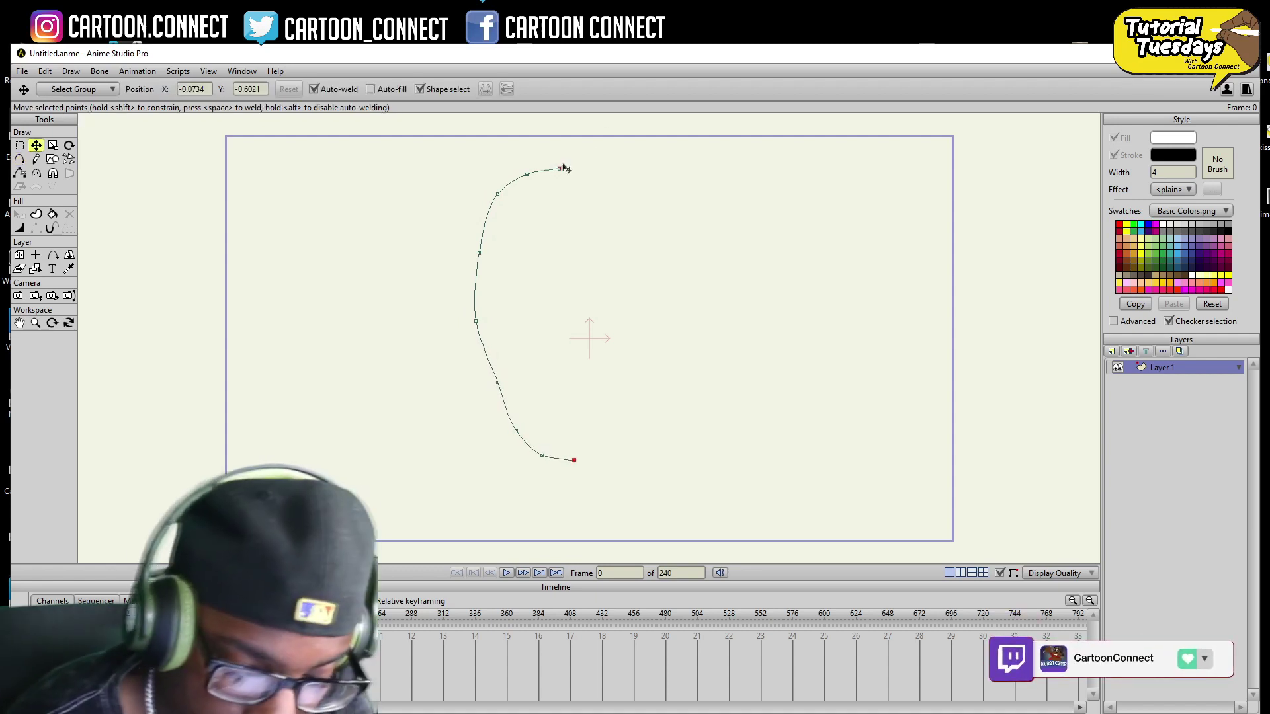
{"action": "left_click_drag", "start_coordinate": [559, 169], "coordinate": [575, 161]}
{"action": "left_click", "coordinate": [527, 174]}
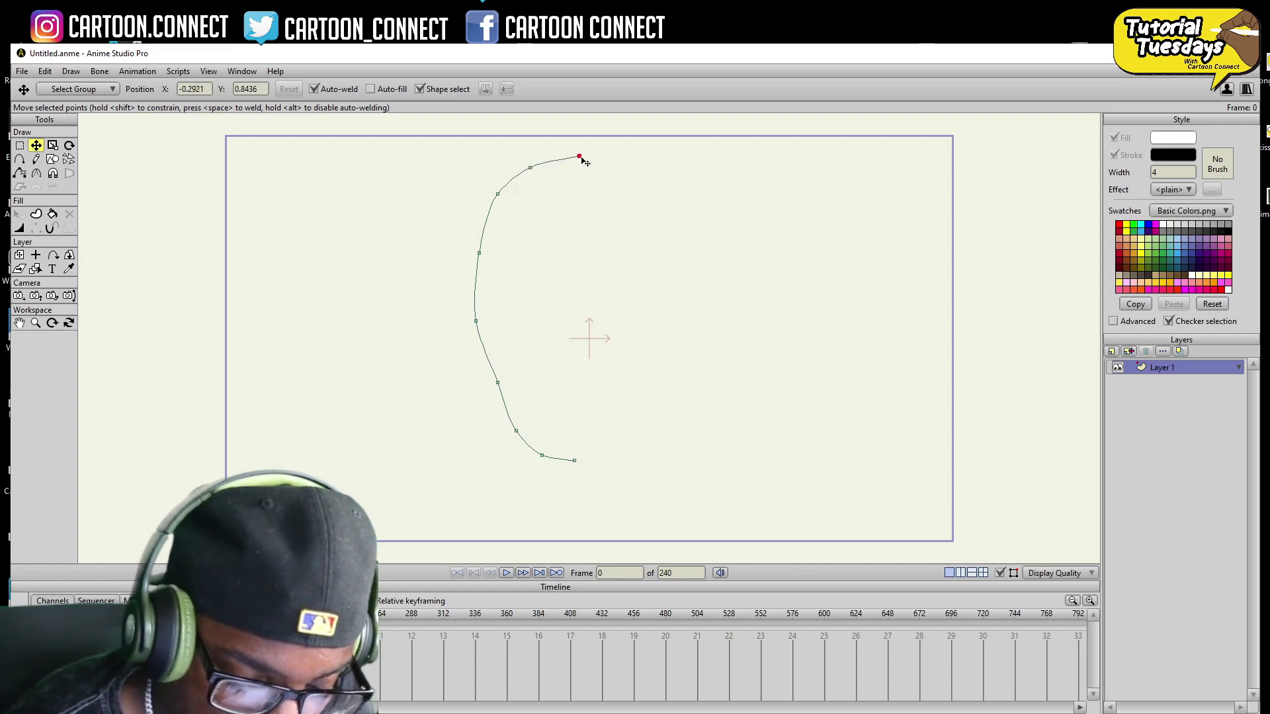
{"action": "key", "text": "ctrl+a"}
{"action": "left_click_drag", "start_coordinate": [476, 320], "coordinate": [482, 320]}
{"action": "left_click", "coordinate": [490, 325]}
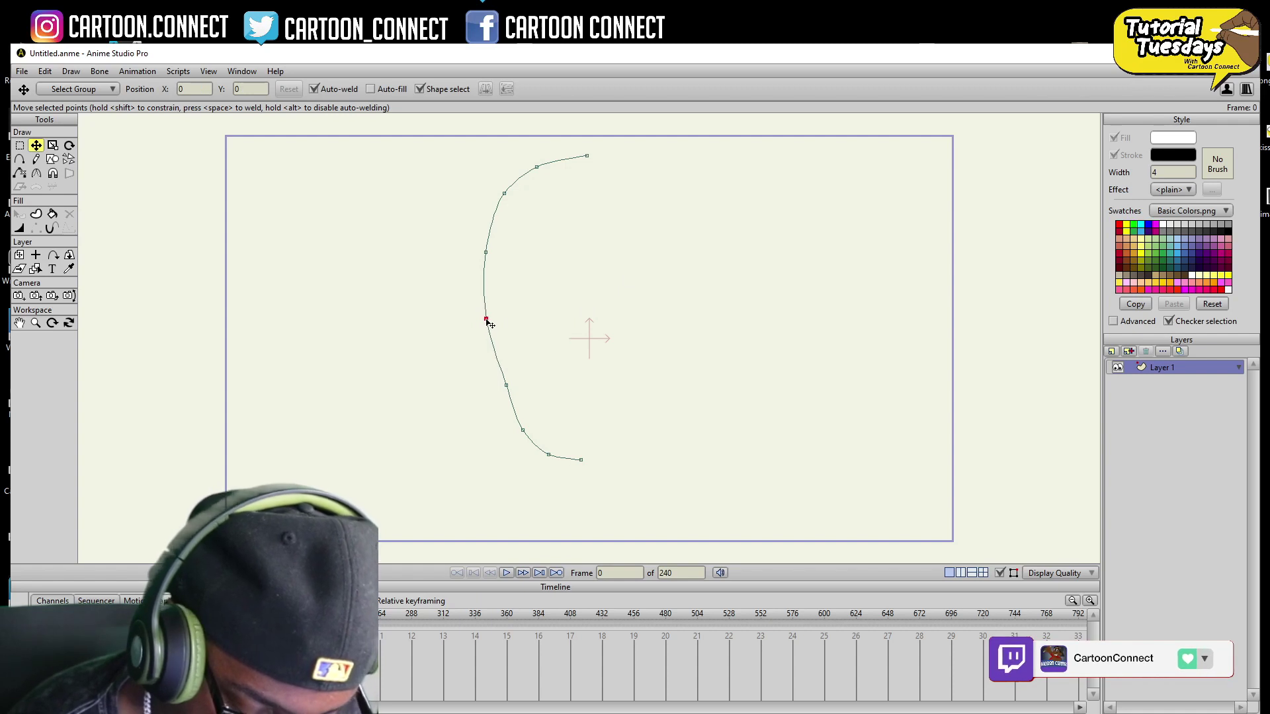
{"action": "left_click_drag", "start_coordinate": [493, 254], "coordinate": [496, 250]}
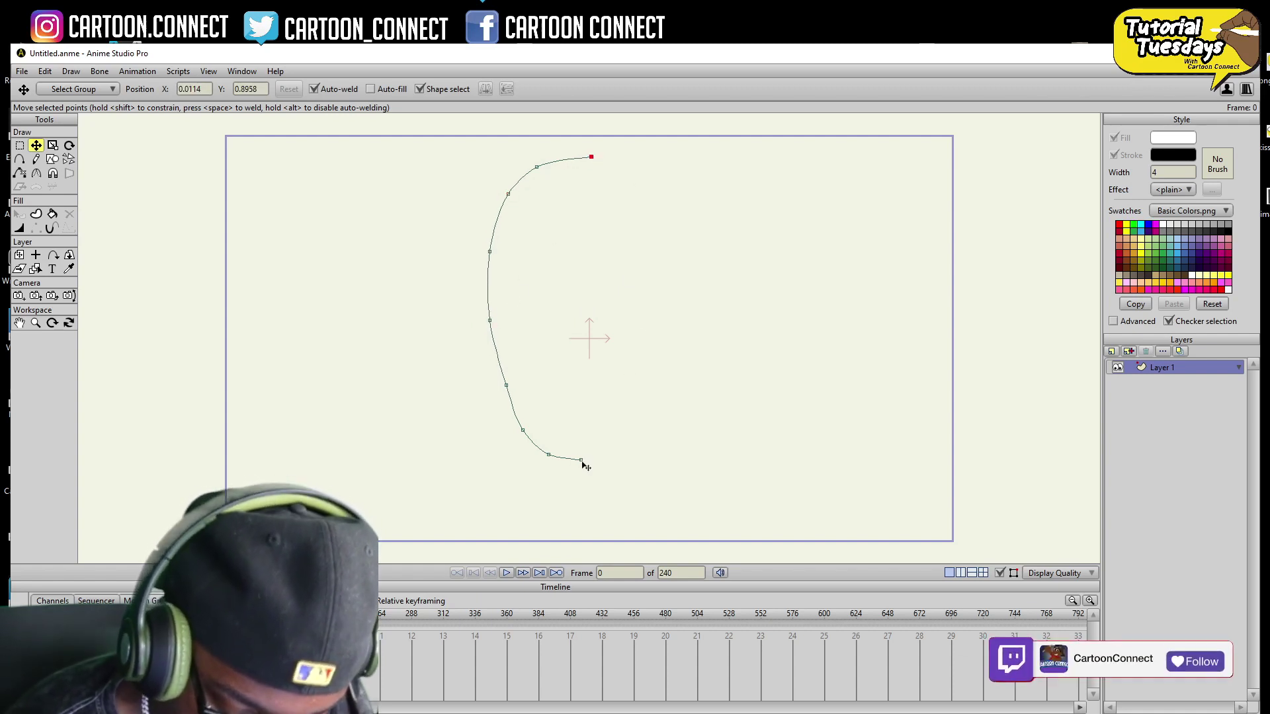
{"action": "left_click_drag", "start_coordinate": [548, 454], "coordinate": [550, 455]}
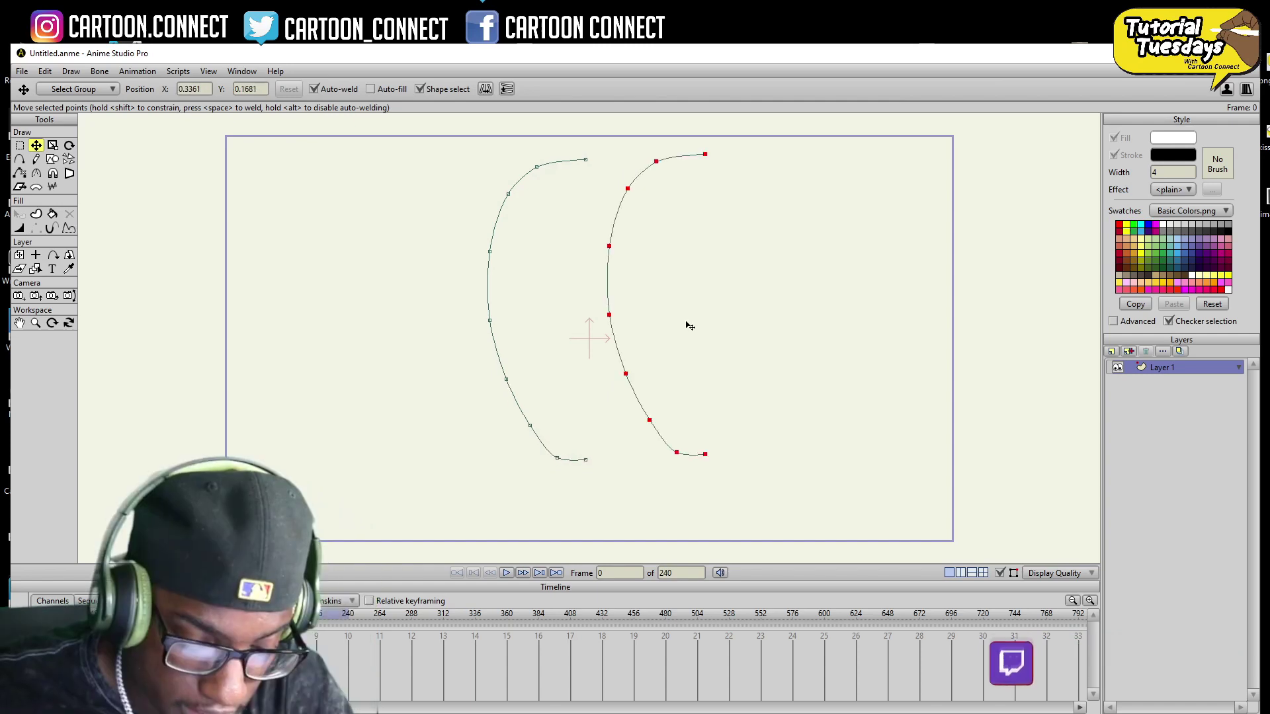
- Undo the pasted copy of the half outline
{"action": "key", "text": "ctrl+z"}
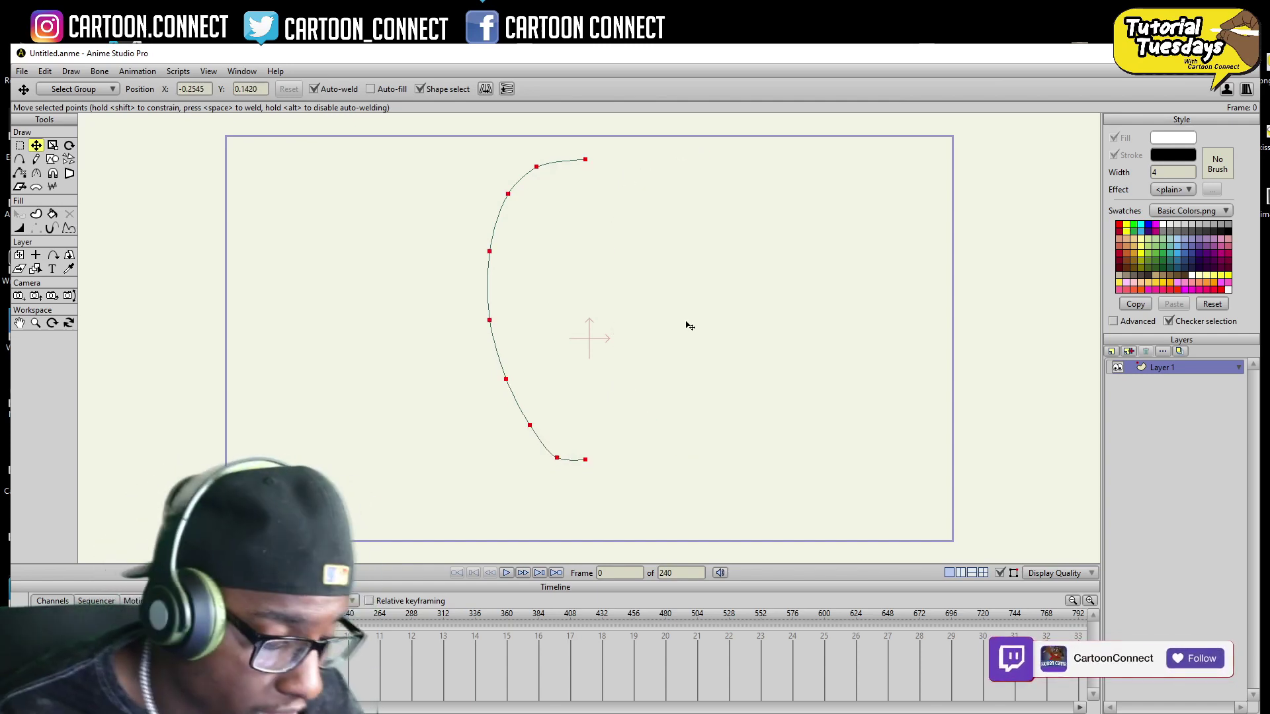
{"action": "left_click", "coordinate": [20, 146]}
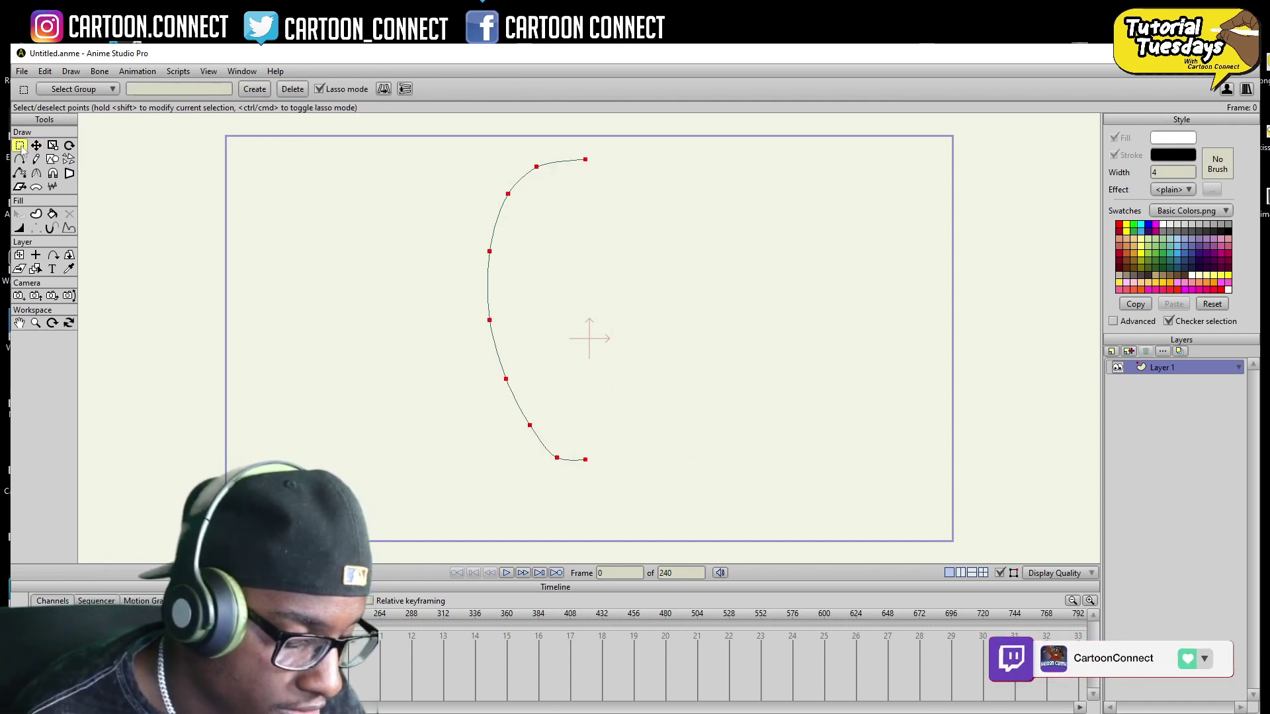
{"action": "mouse_move", "coordinate": [711, 234]}
{"action": "left_mouse_down"}
{"action": "mouse_move", "coordinate": [430, 426]}
{"action": "mouse_move", "coordinate": [764, 357]}
{"action": "left_mouse_up"}
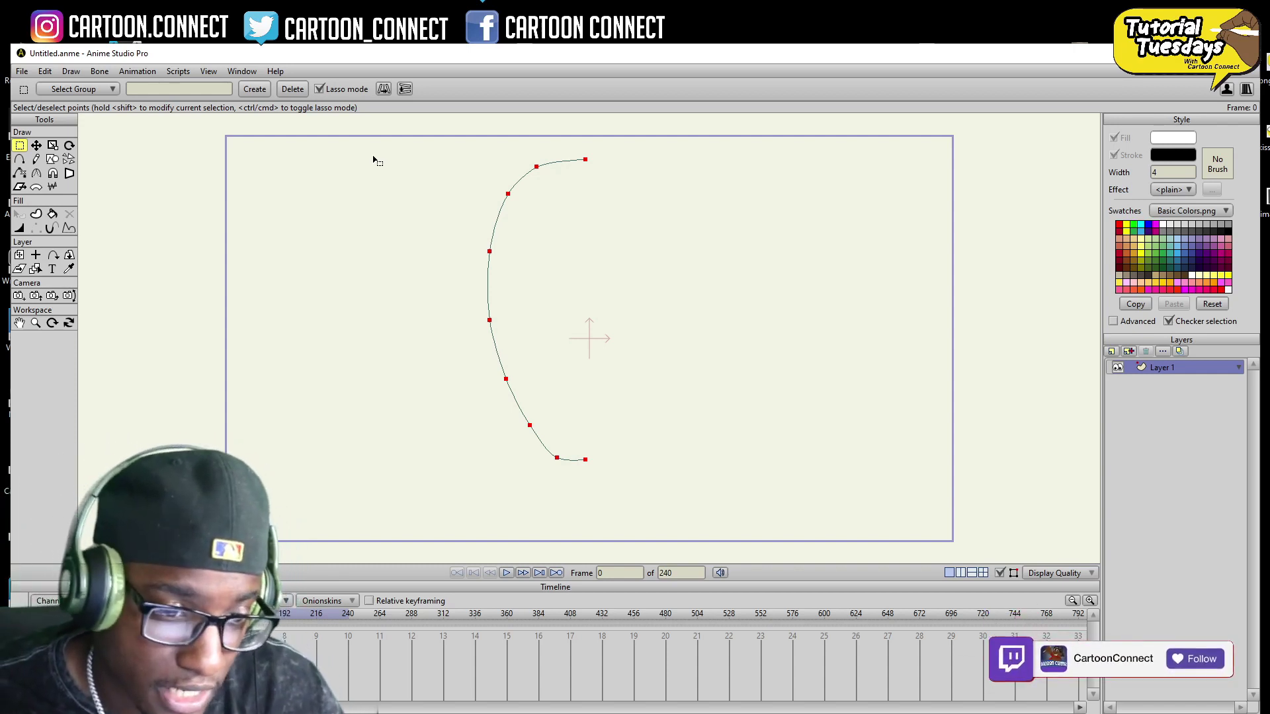
- Duplicate the half outline, flip the copy horizontally and align it with the original to complete the head shape
{"action": "key", "text": "t"}
{"action": "key", "text": "ctrl+c"}
{"action": "key", "text": "ctrl+v"}
{"action": "left_click_drag", "start_coordinate": [395, 402], "coordinate": [512, 402]}
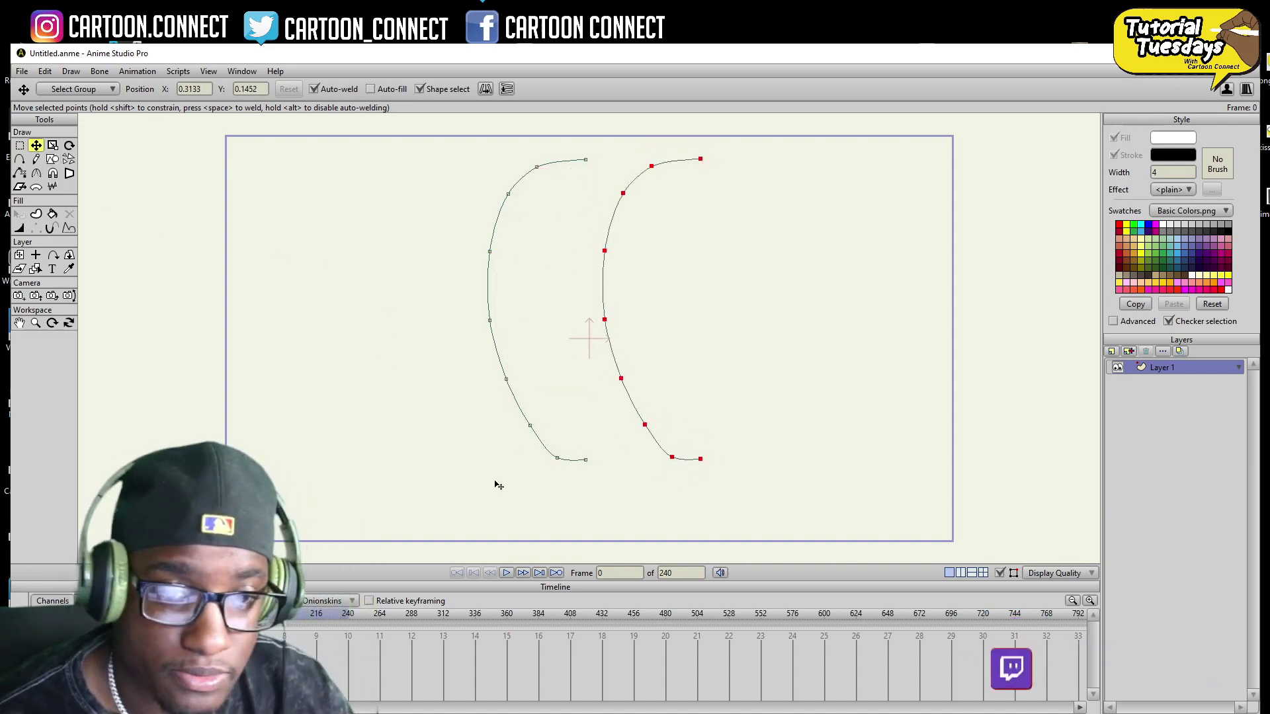
{"action": "left_click", "coordinate": [486, 90]}
{"action": "left_click_drag", "start_coordinate": [665, 330], "coordinate": [646, 331]}
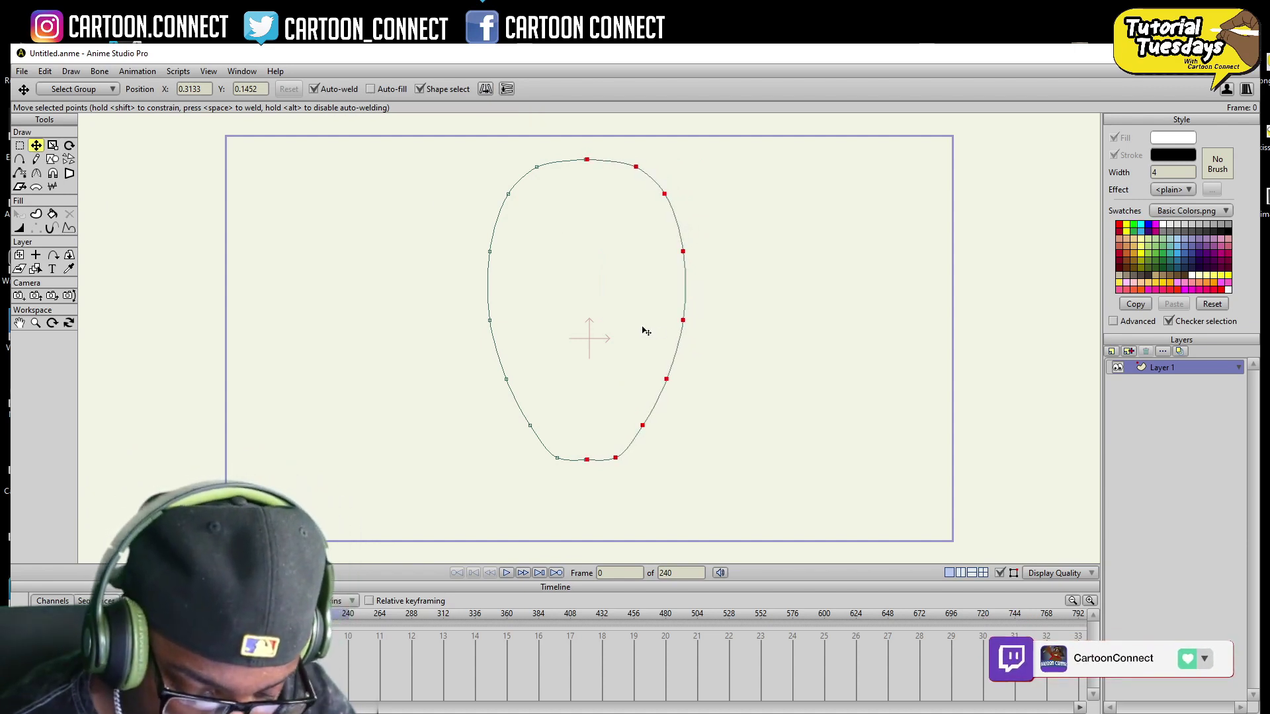
- Pull the stray duplicate curves away from the head outline's upper centre and delete them
{"action": "left_click", "coordinate": [20, 145]}
{"action": "left_click", "coordinate": [587, 165]}
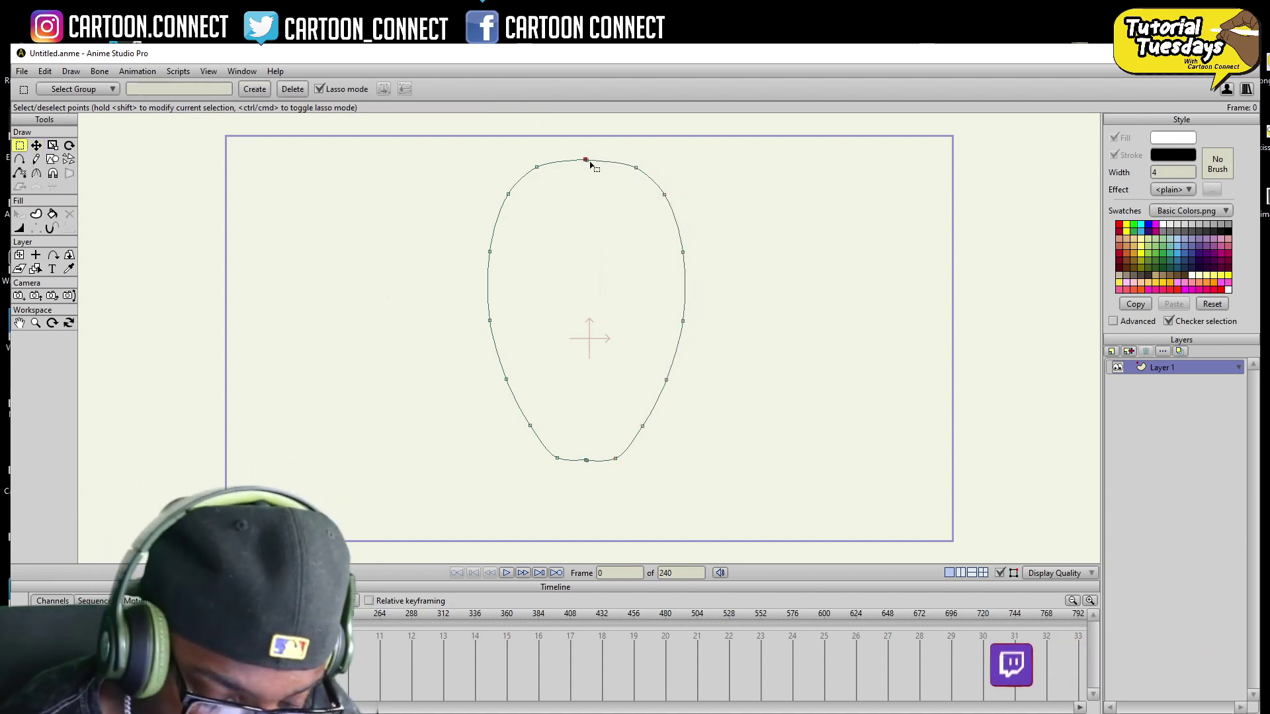
{"action": "left_click", "coordinate": [35, 145]}
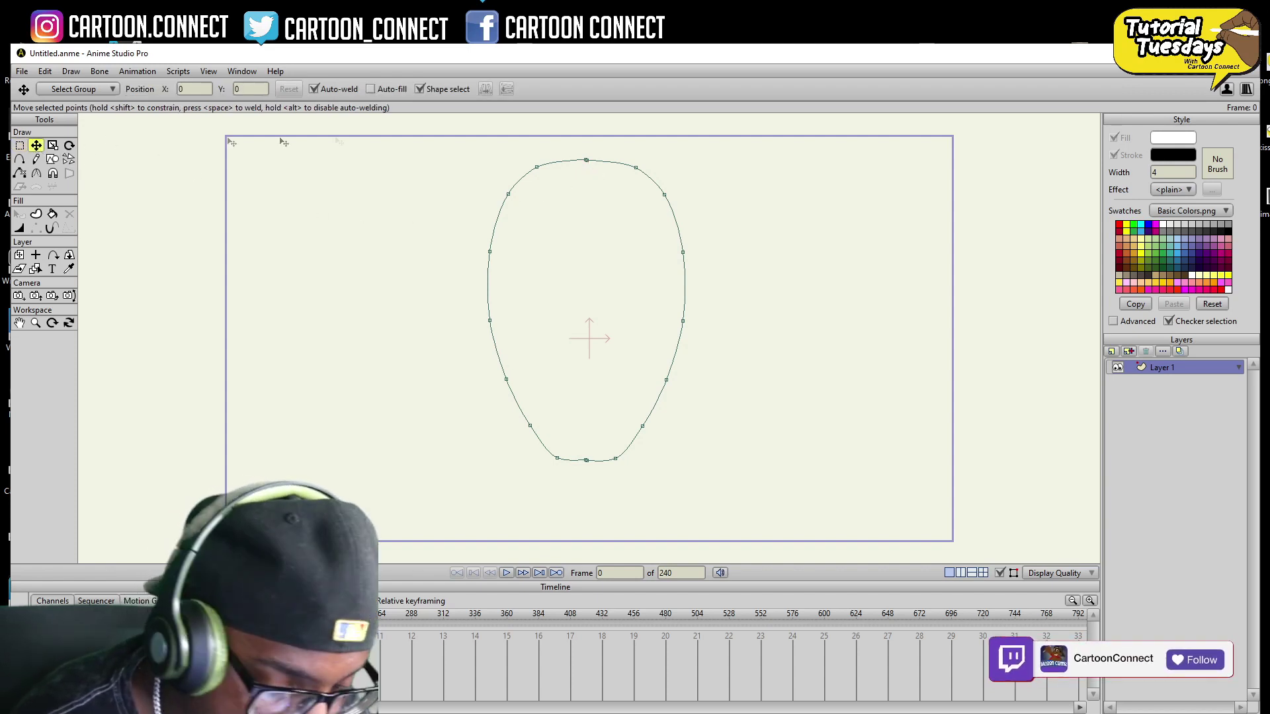
{"action": "left_click_drag", "start_coordinate": [589, 177], "coordinate": [794, 215]}
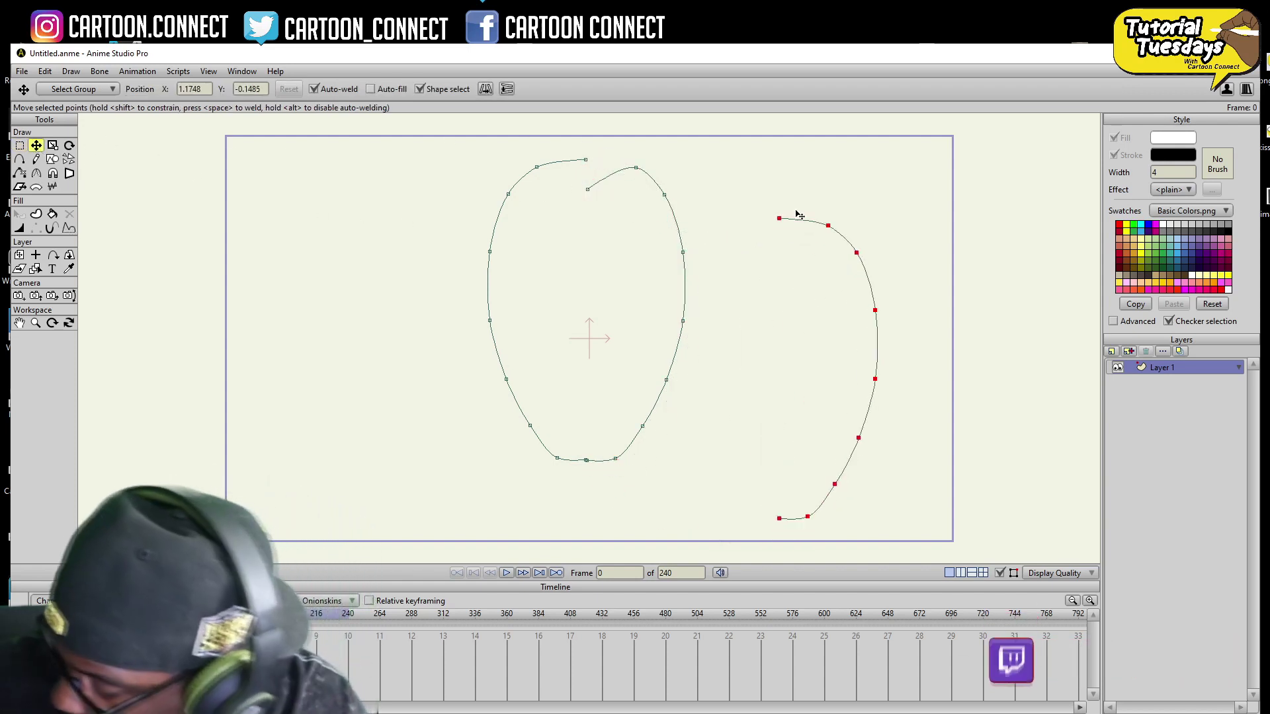
{"action": "key", "text": "Delete"}
{"action": "left_click_drag", "start_coordinate": [588, 190], "coordinate": [833, 295]}
{"action": "key", "text": "Delete"}
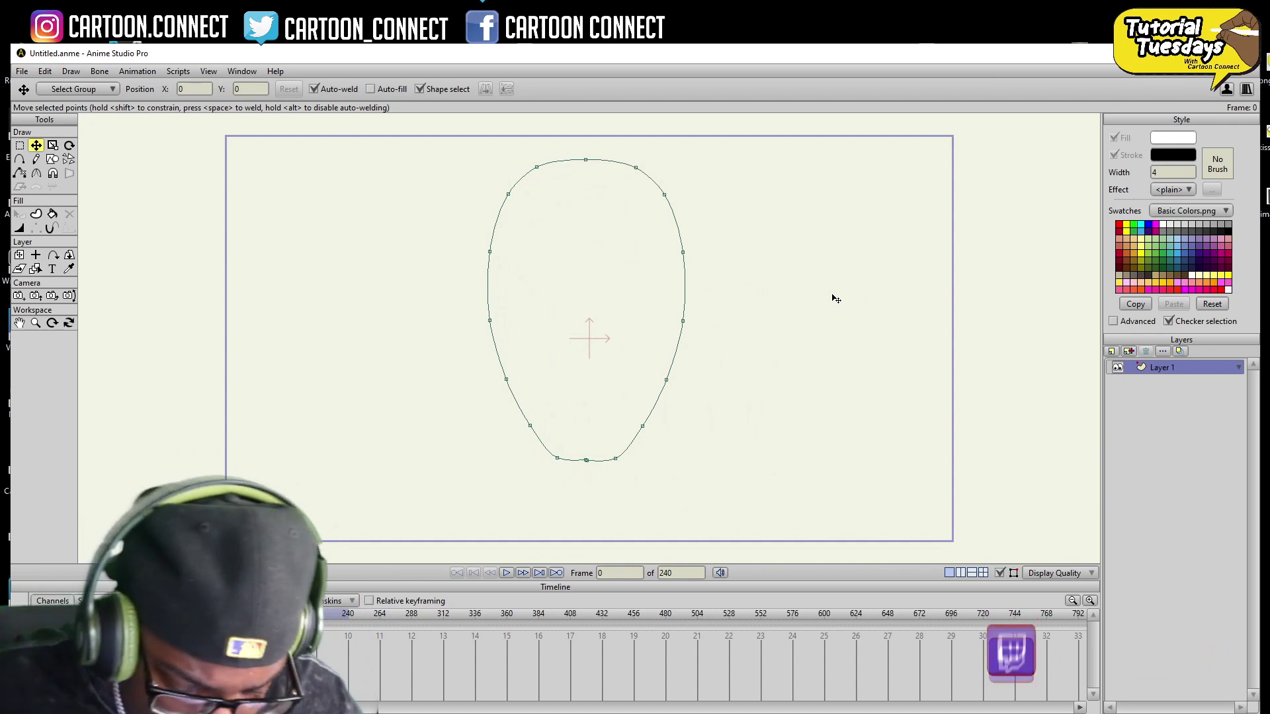
- Weld the two halves together at the chin and pull the lower side points slightly inward to narrow the jaw
{"action": "left_click_drag", "start_coordinate": [595, 465], "coordinate": [586, 461]}
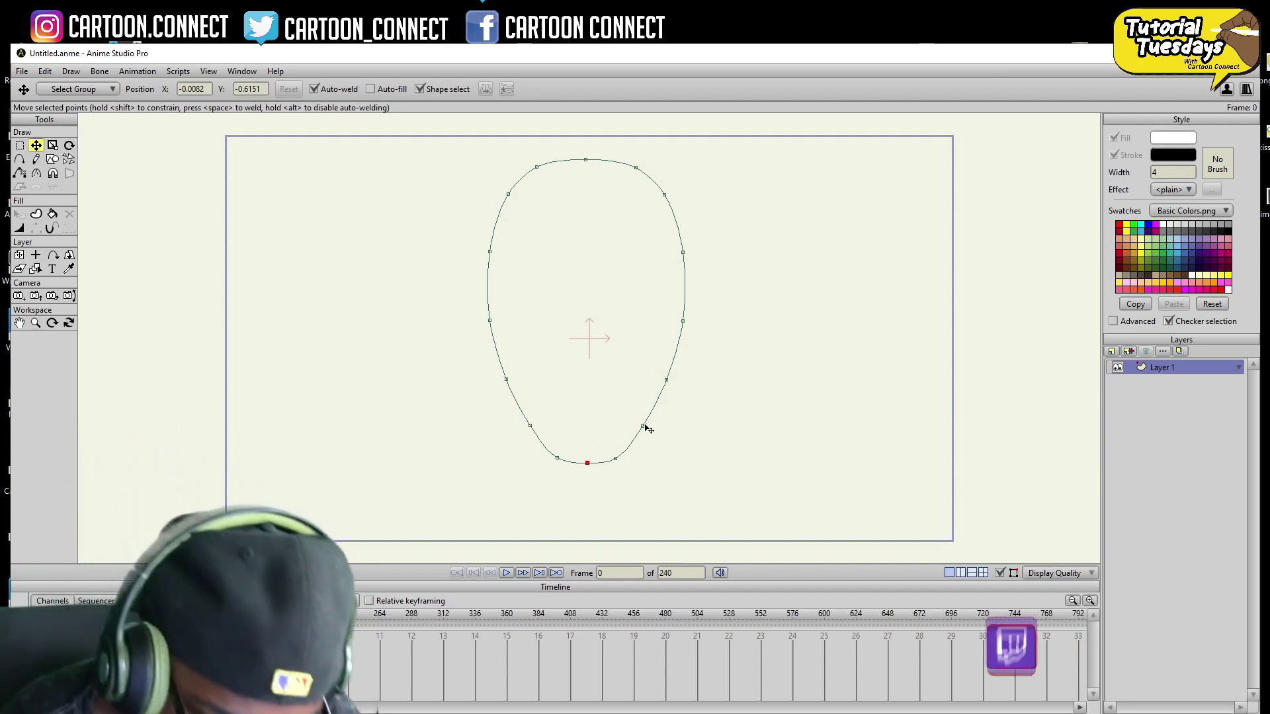
{"action": "left_click_drag", "start_coordinate": [643, 427], "coordinate": [639, 424]}
{"action": "left_click_drag", "start_coordinate": [667, 380], "coordinate": [663, 378]}
{"action": "left_click", "coordinate": [531, 426]}
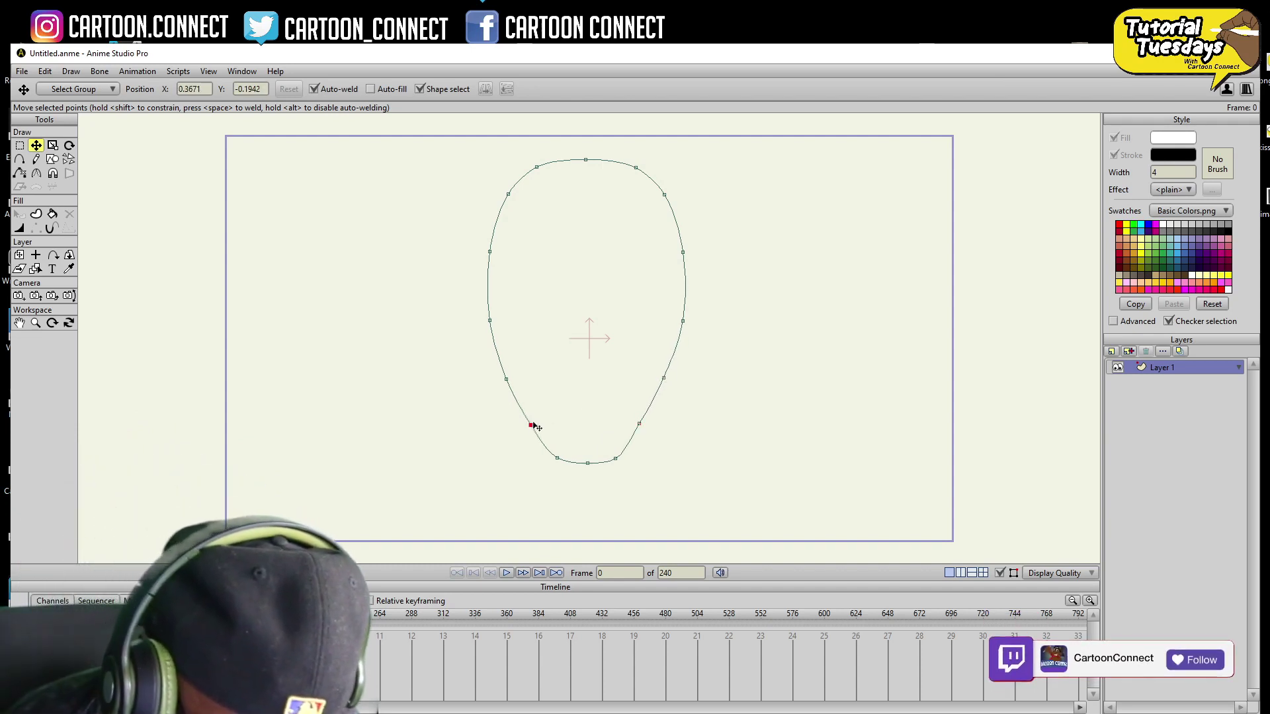
{"action": "left_click_drag", "start_coordinate": [506, 379], "coordinate": [508, 377]}
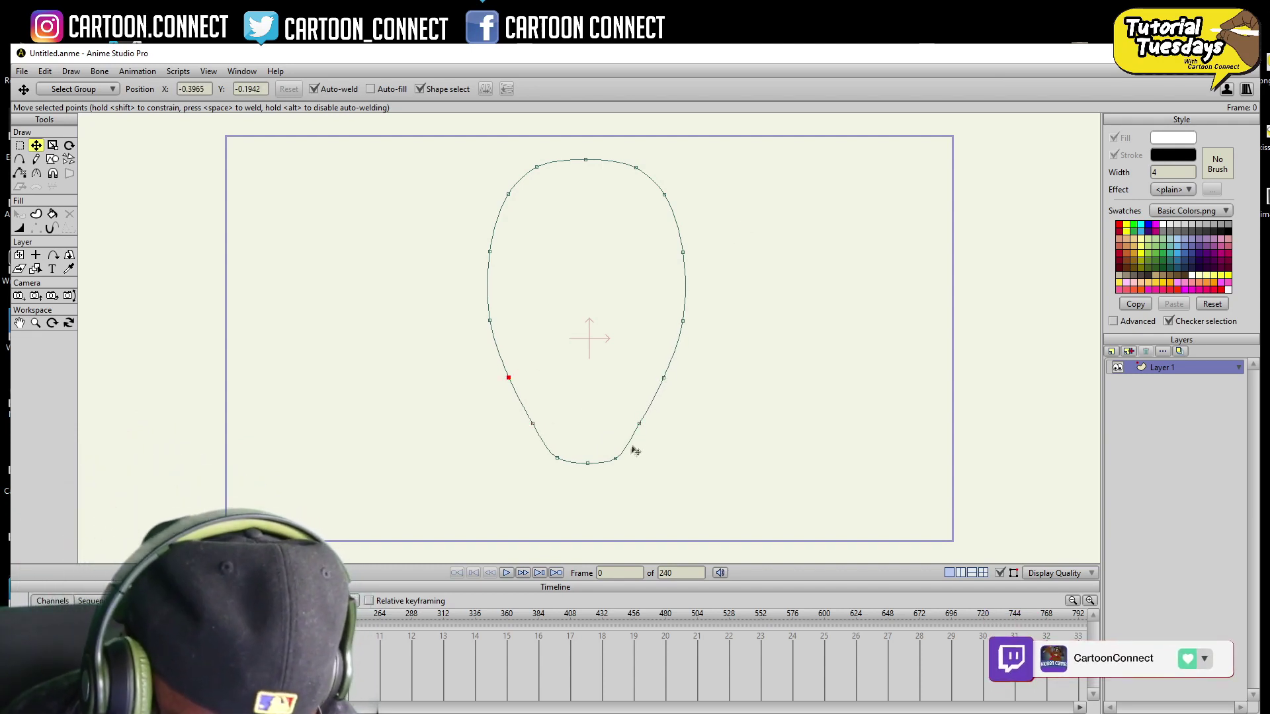
- Shift the entire head outline slightly toward the canvas centre and deselect its points
{"action": "key", "text": "ctrl+a"}
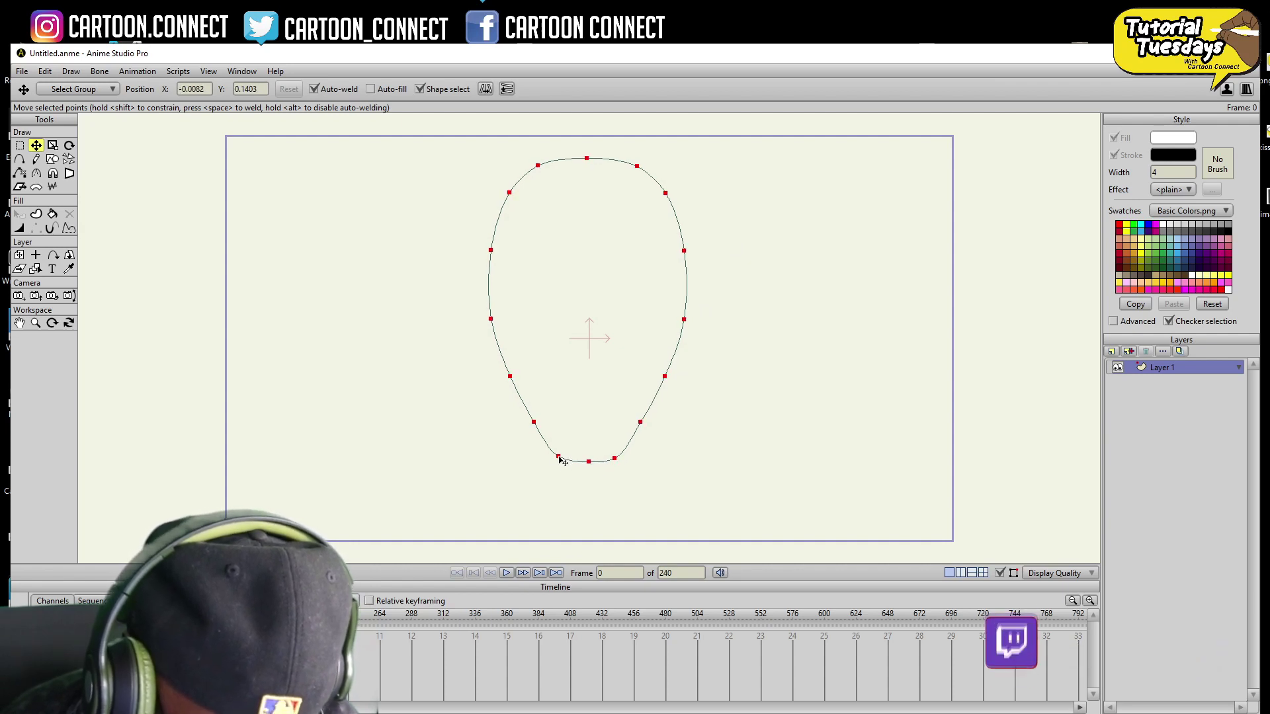
{"action": "left_click_drag", "start_coordinate": [558, 456], "coordinate": [559, 456]}
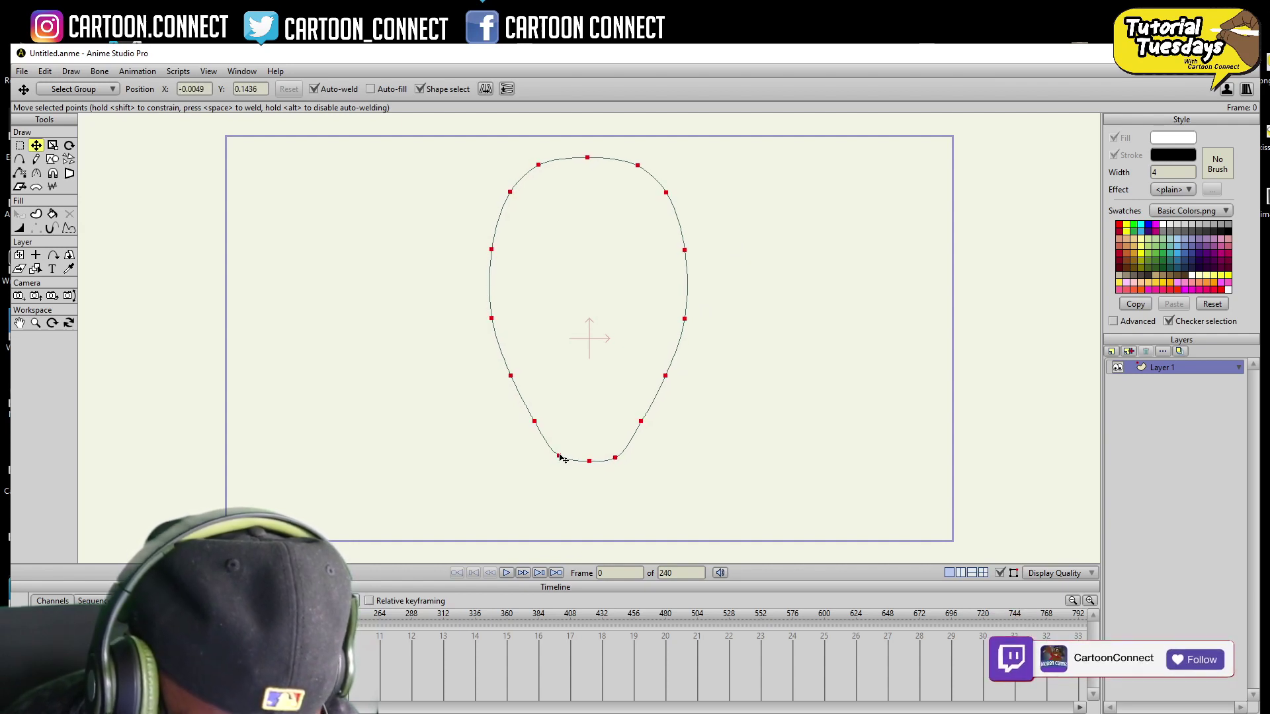
{"action": "key", "text": "ctrl+shift+a"}
{"action": "key", "text": "g"}
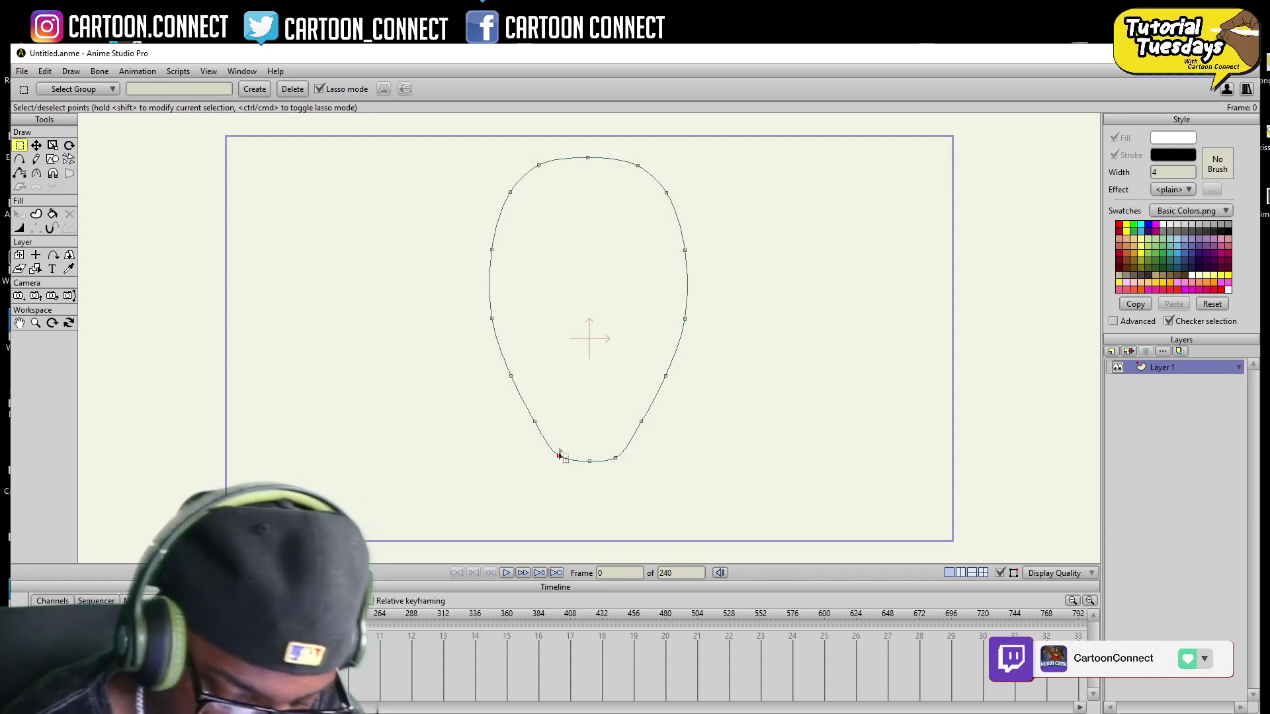
- Choose a lighter medium brown fill colour and fill the head outline with it using the Paint Bucket
{"action": "key", "text": "p"}
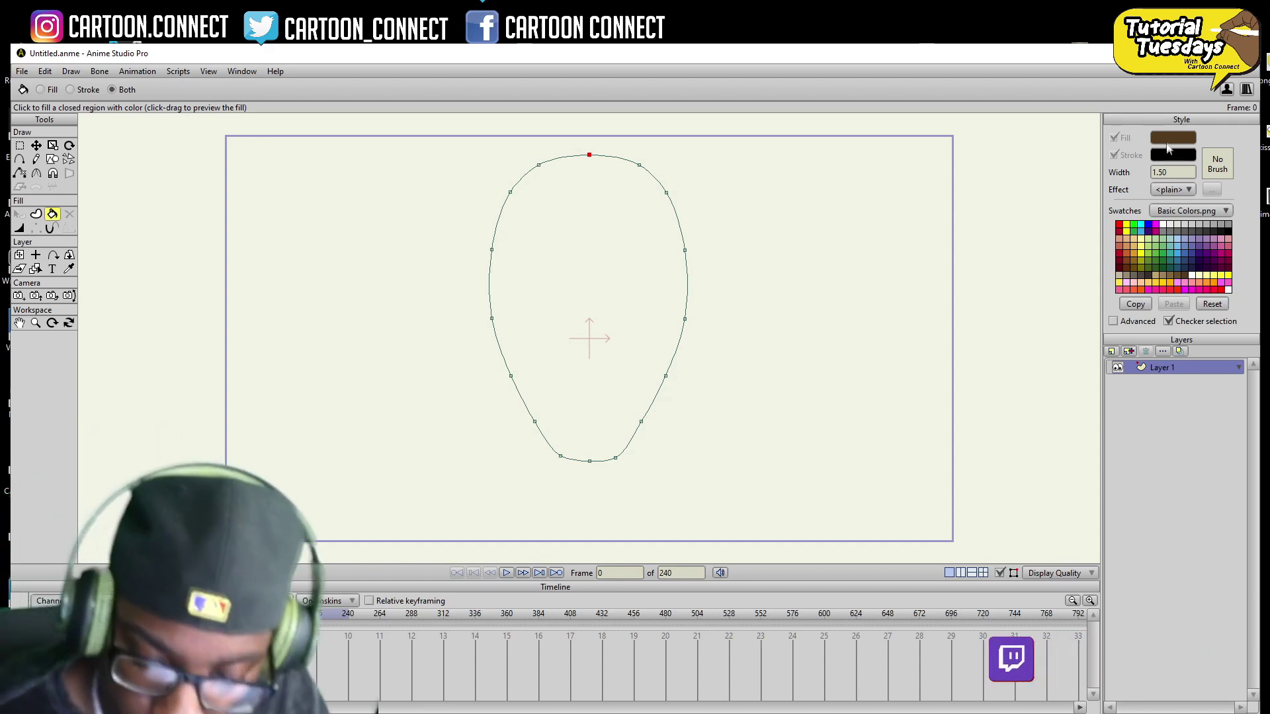
{"action": "left_click", "coordinate": [1168, 141]}
{"action": "left_click_drag", "start_coordinate": [1005, 260], "coordinate": [654, 231]}
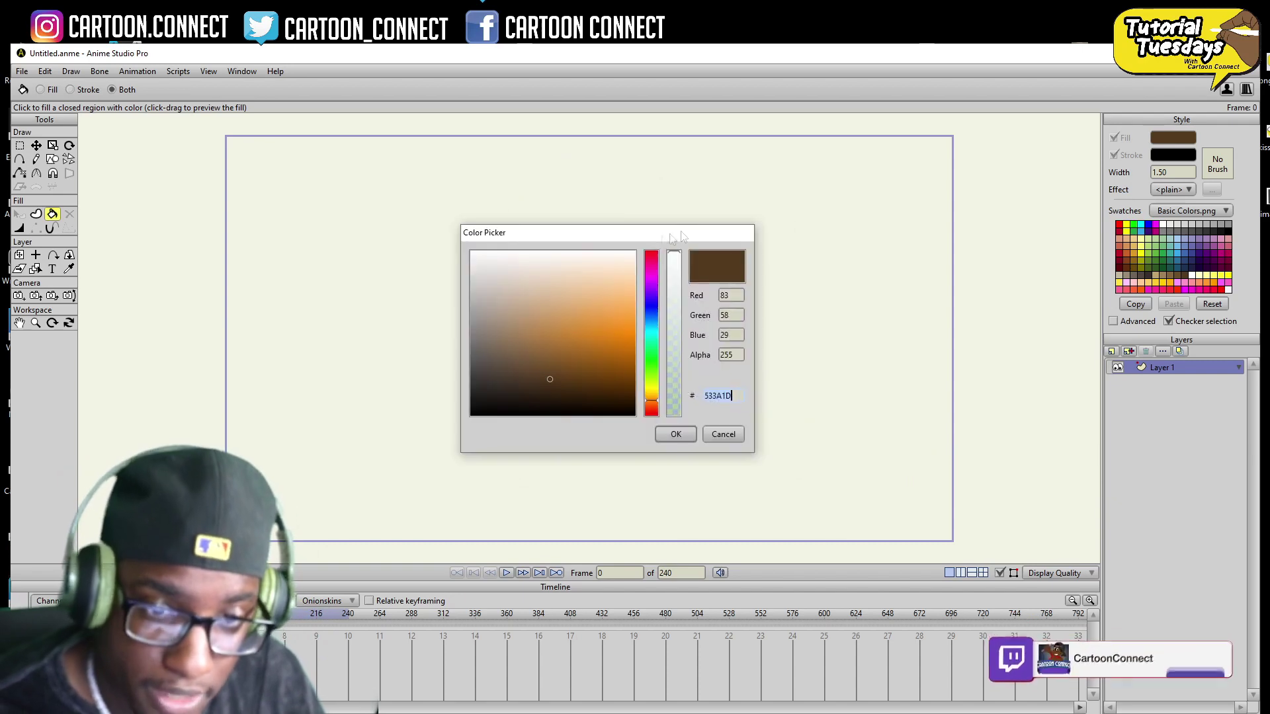
{"action": "left_click", "coordinate": [536, 370]}
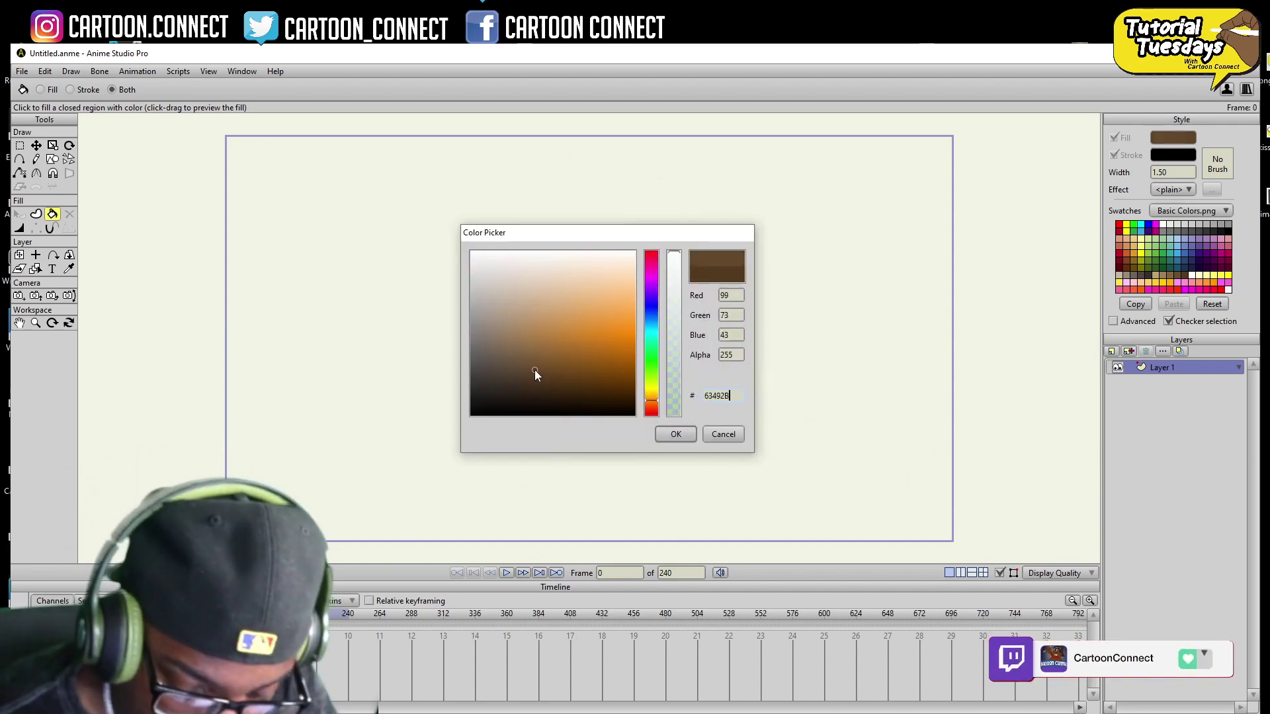
{"action": "left_click", "coordinate": [653, 408]}
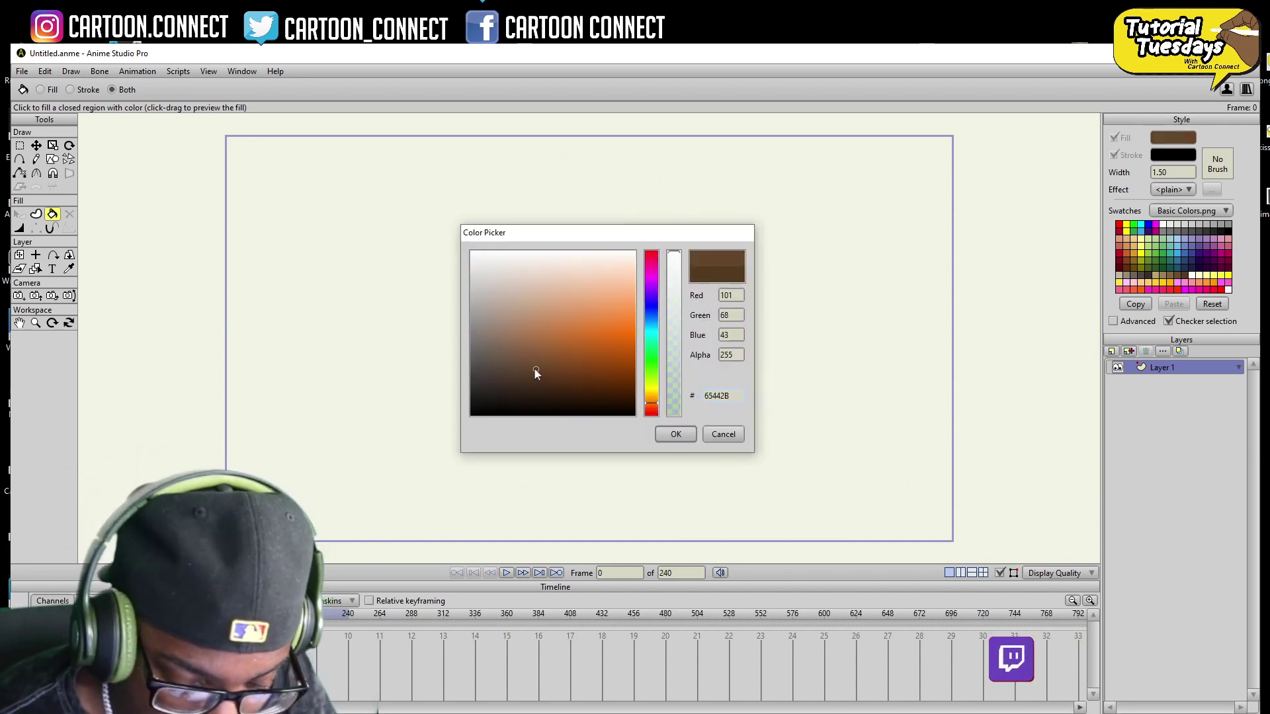
{"action": "left_click_drag", "start_coordinate": [536, 369], "coordinate": [541, 365]}
{"action": "left_click", "coordinate": [651, 402]}
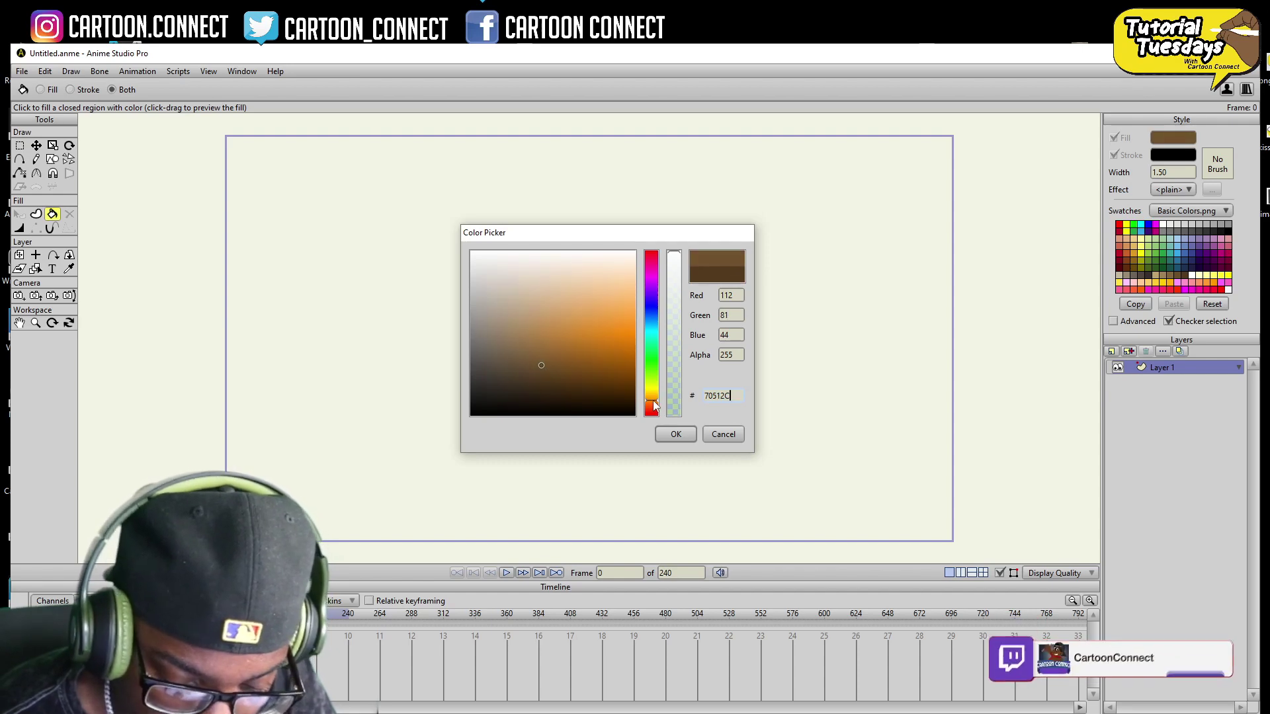
{"action": "left_click_drag", "start_coordinate": [541, 363], "coordinate": [544, 361]}
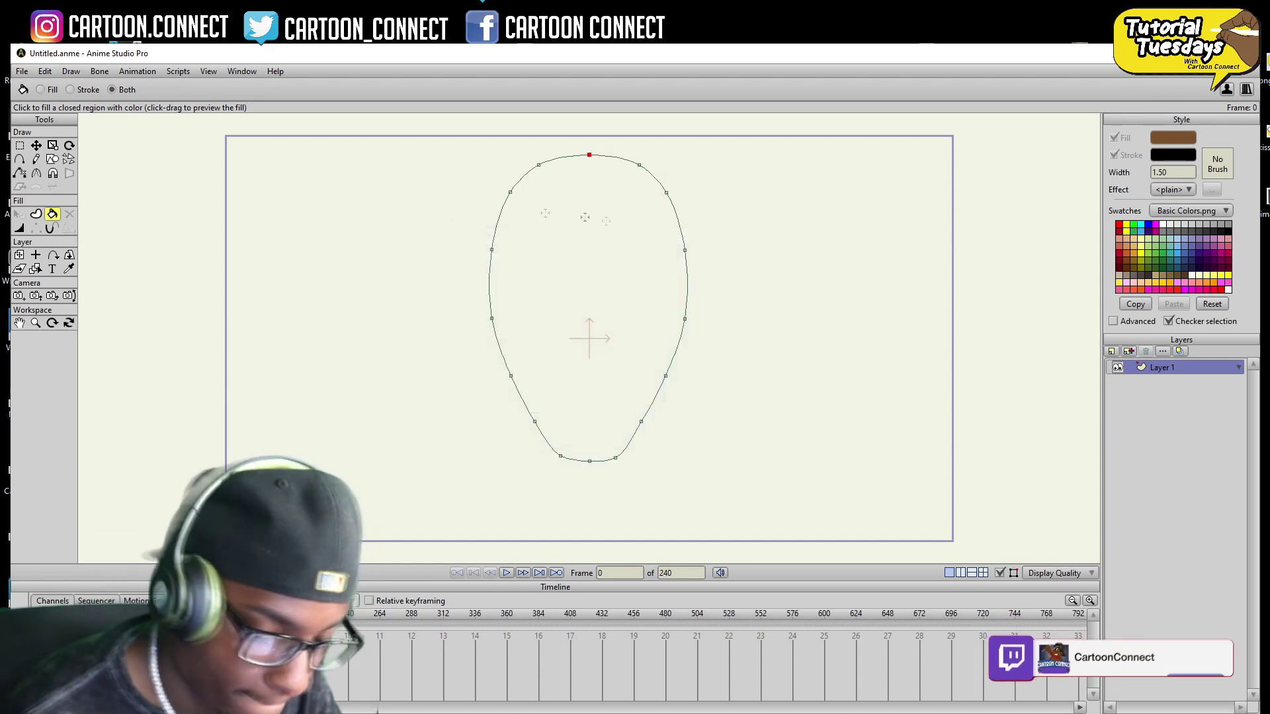
{"action": "left_click", "coordinate": [622, 273]}
- Render a preview of the brown head shape to check it, and close the preview
{"action": "left_click", "coordinate": [36, 324]}
{"action": "left_click_drag", "start_coordinate": [483, 370], "coordinate": [607, 412]}
{"action": "mouse_move", "coordinate": [246, 228]}
{"action": "left_mouse_down"}
{"action": "mouse_move", "coordinate": [263, 289]}
{"action": "mouse_move", "coordinate": [254, 251]}
{"action": "left_mouse_up"}
{"action": "left_click", "coordinate": [22, 72]}
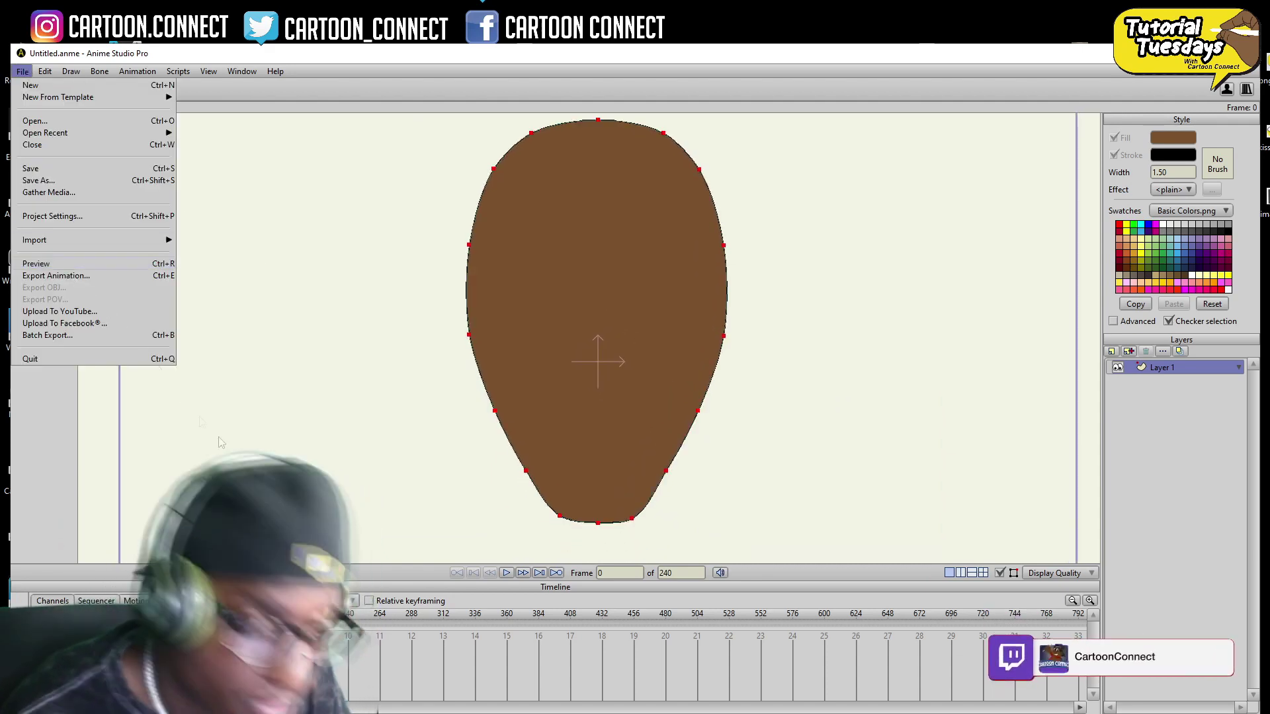
{"action": "left_click", "coordinate": [53, 263]}
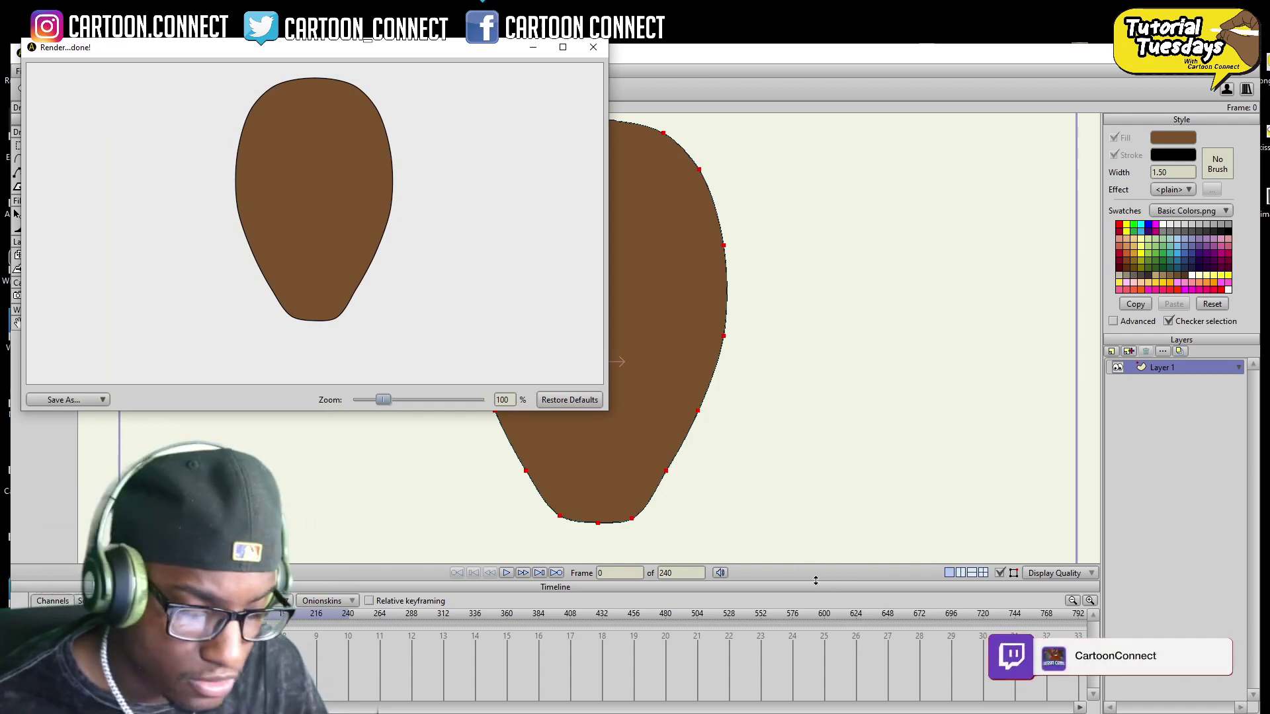
{"action": "left_click", "coordinate": [593, 47]}
- Set the head shape's stroke width to 2 and deselect the shape
{"action": "left_click", "coordinate": [652, 359]}
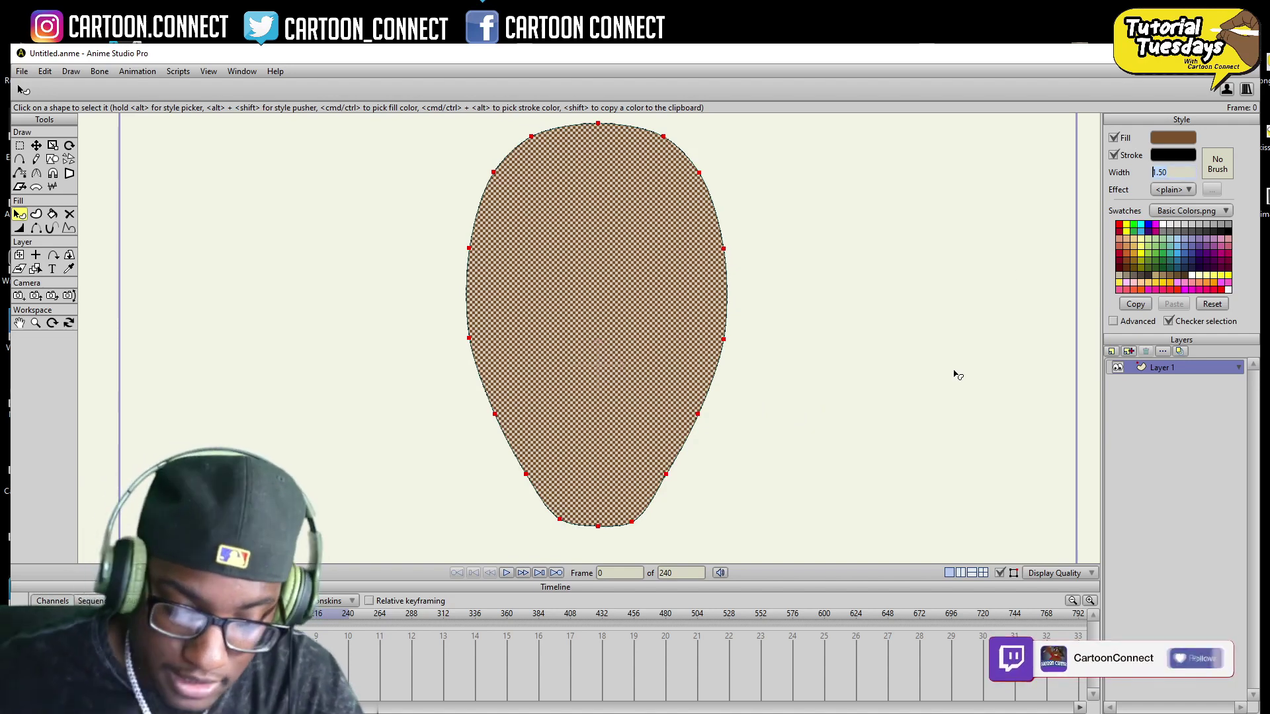
{"action": "type", "text": "23"}
{"action": "key", "text": "Return"}
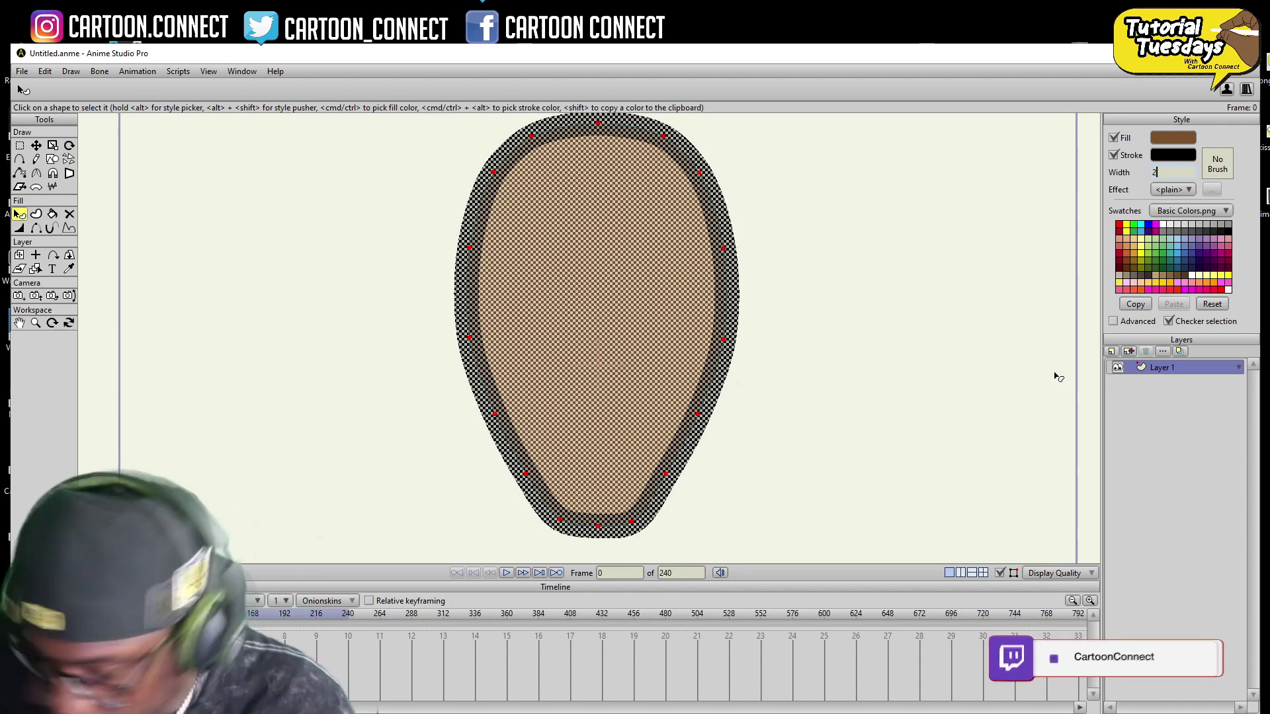
{"action": "key", "text": "ctrl+z"}
{"action": "key", "text": "g"}
{"action": "left_click", "coordinate": [301, 319]}
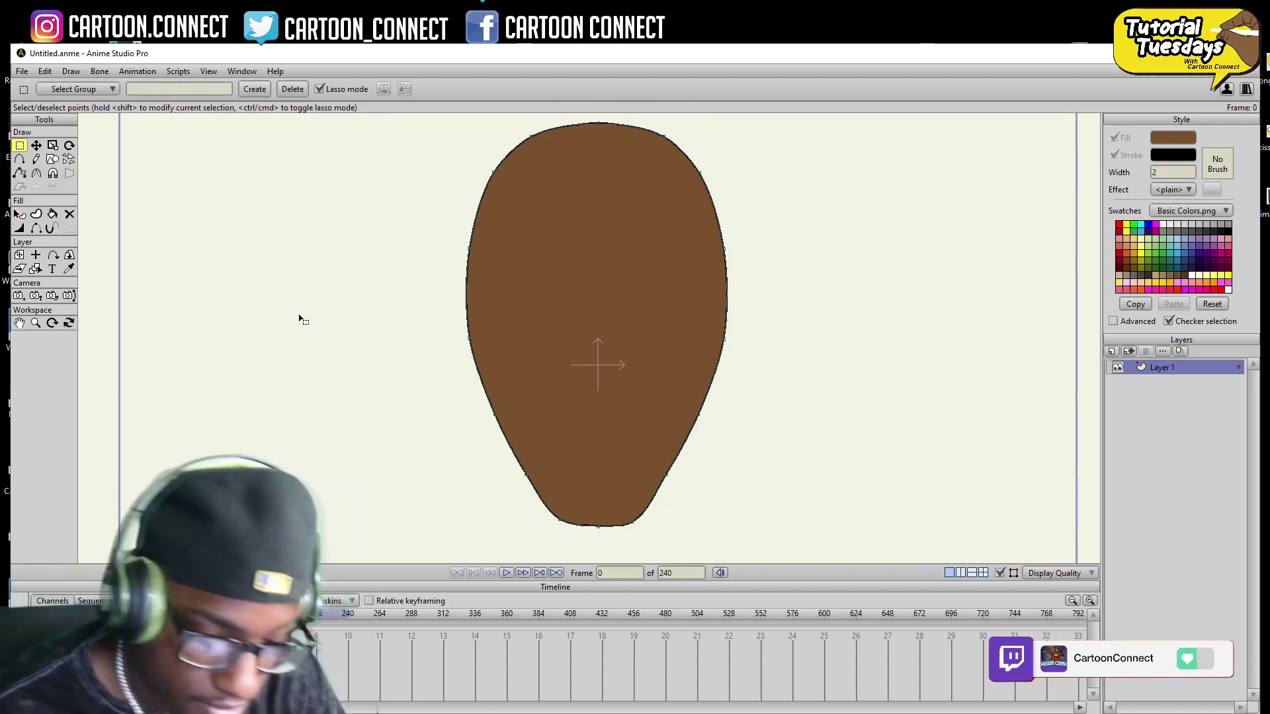
- Render a preview of the head with its current outline width, and close the preview
{"action": "left_click", "coordinate": [23, 72]}
{"action": "left_click", "coordinate": [89, 277]}
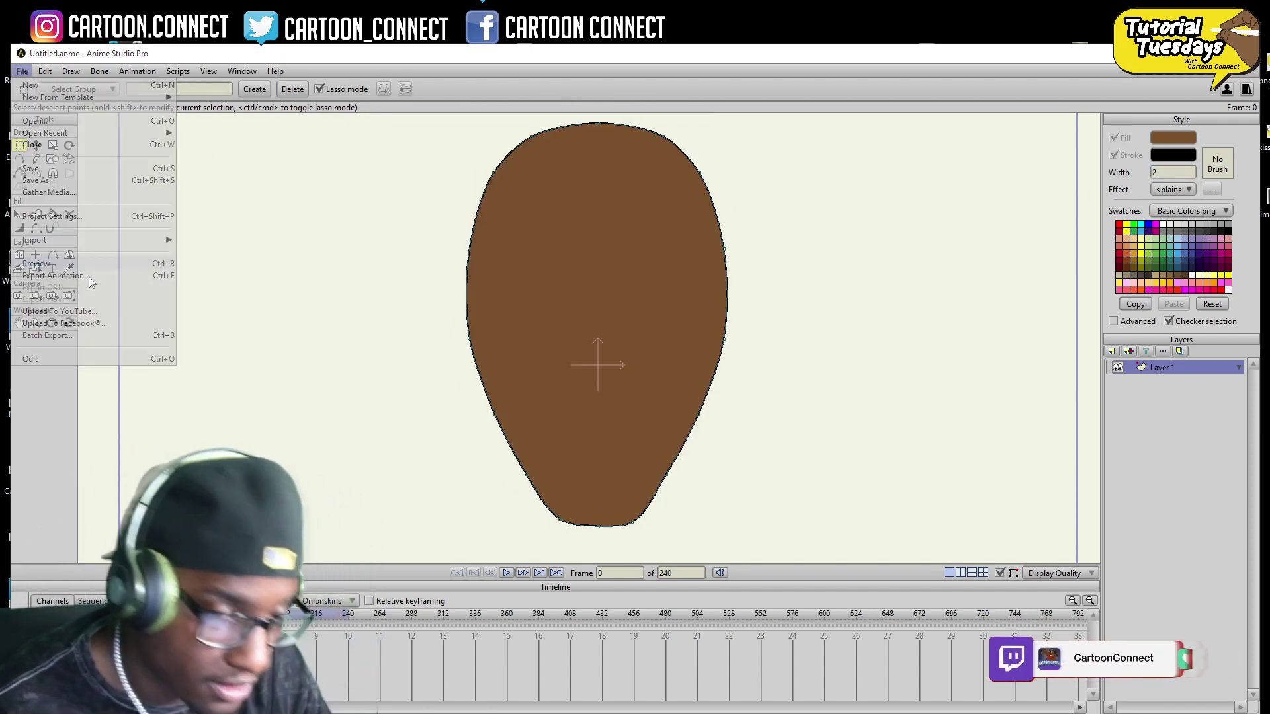
{"action": "left_click", "coordinate": [593, 47]}
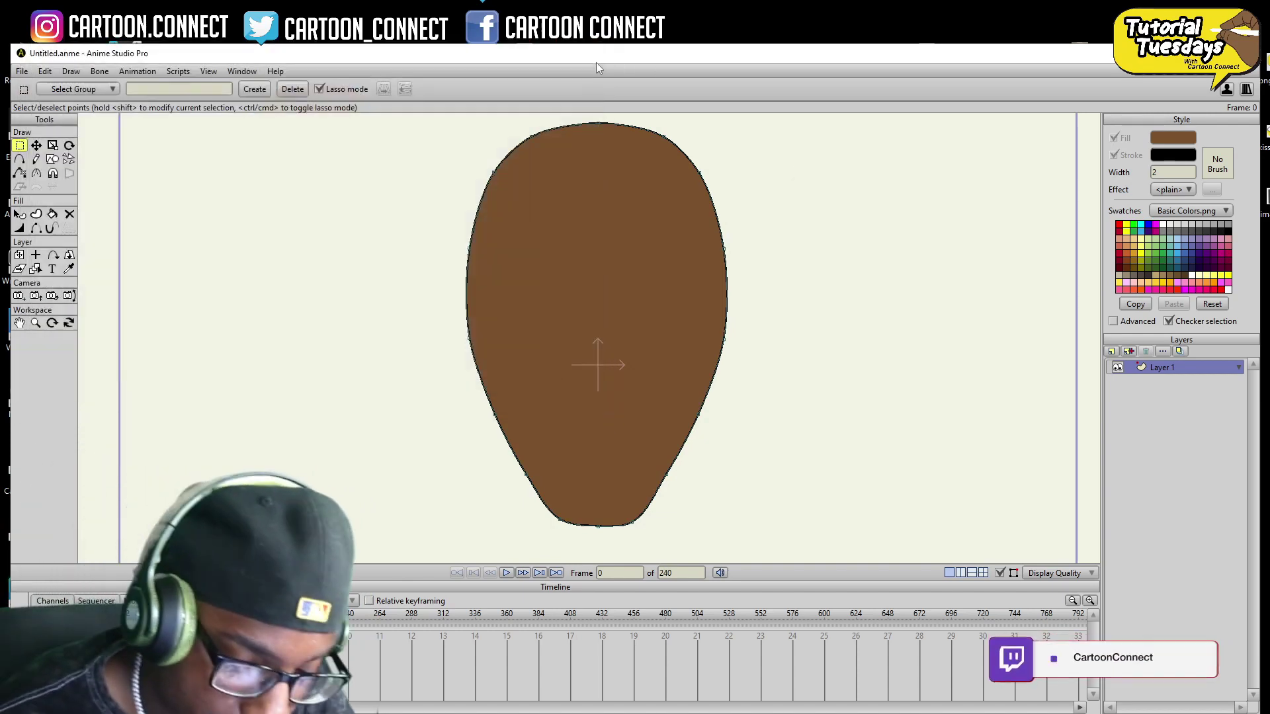
- Draw the right half of an angular hairline from the forehead's centre to the head's right edge with the Add Point tool
{"action": "left_click", "coordinate": [35, 322]}
{"action": "left_click_drag", "start_coordinate": [372, 374], "coordinate": [753, 461]}
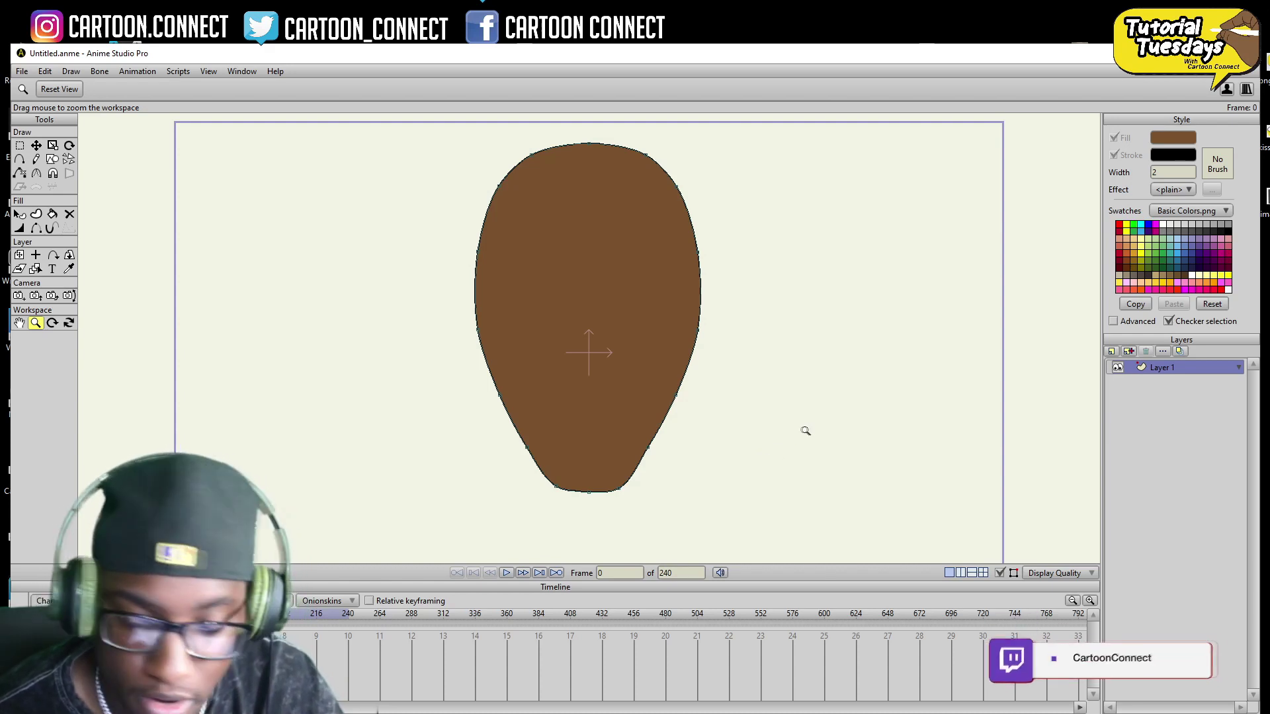
{"action": "left_click_drag", "start_coordinate": [795, 441], "coordinate": [801, 458]}
{"action": "mouse_move", "coordinate": [741, 423]}
{"action": "left_mouse_down"}
{"action": "mouse_move", "coordinate": [708, 377]}
{"action": "mouse_move", "coordinate": [680, 488]}
{"action": "mouse_move", "coordinate": [740, 445]}
{"action": "left_mouse_up"}
{"action": "left_click", "coordinate": [19, 159]}
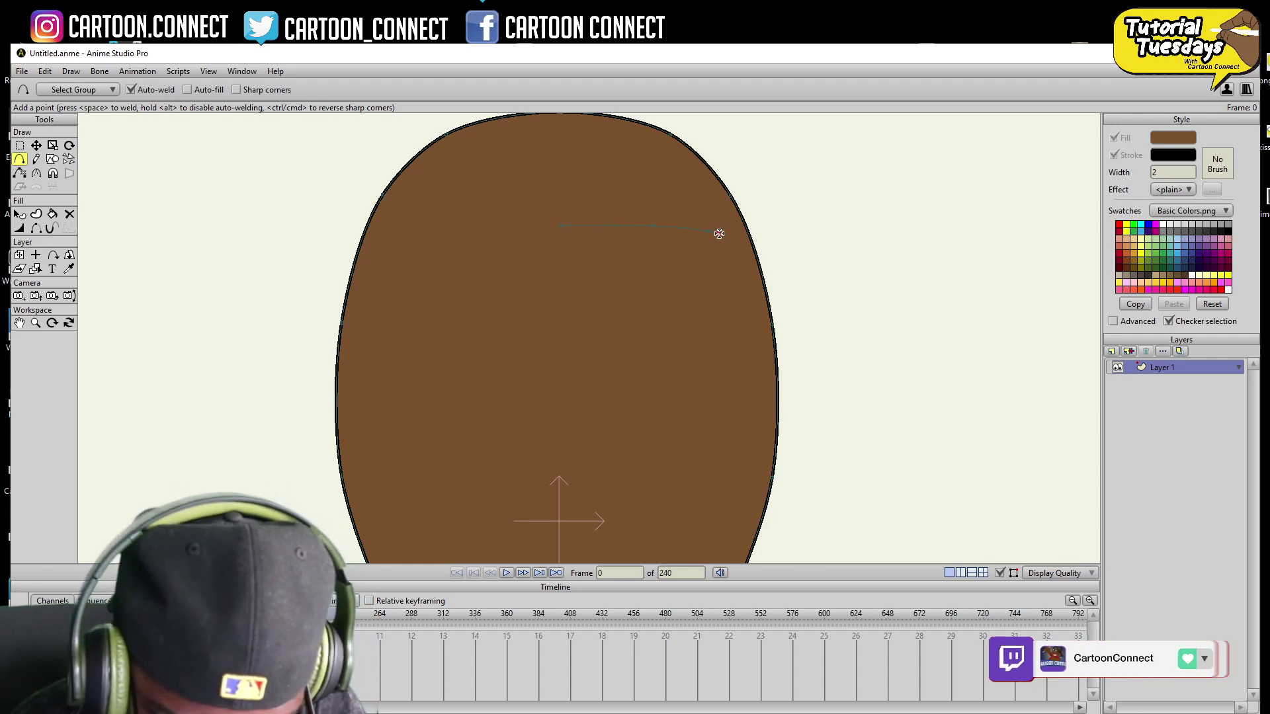
{"action": "left_click_drag", "start_coordinate": [851, 303], "coordinate": [871, 237]}
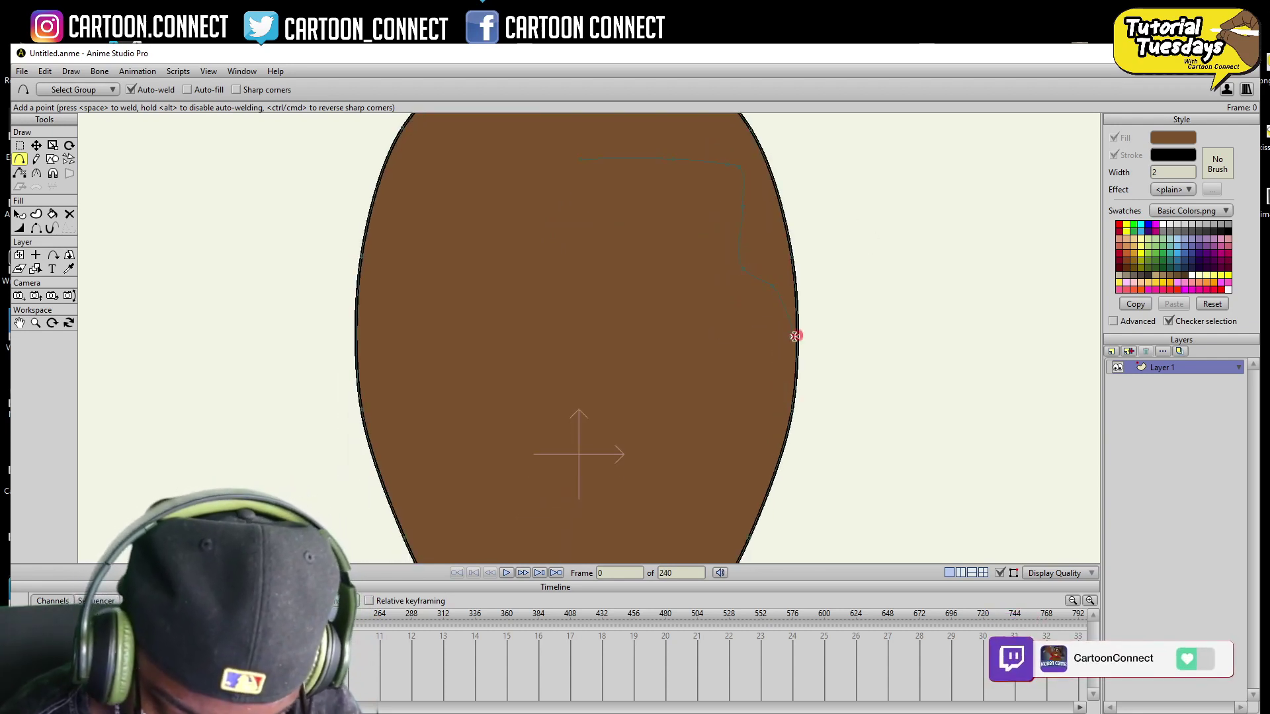
{"action": "left_click_drag", "start_coordinate": [870, 274], "coordinate": [893, 413]}
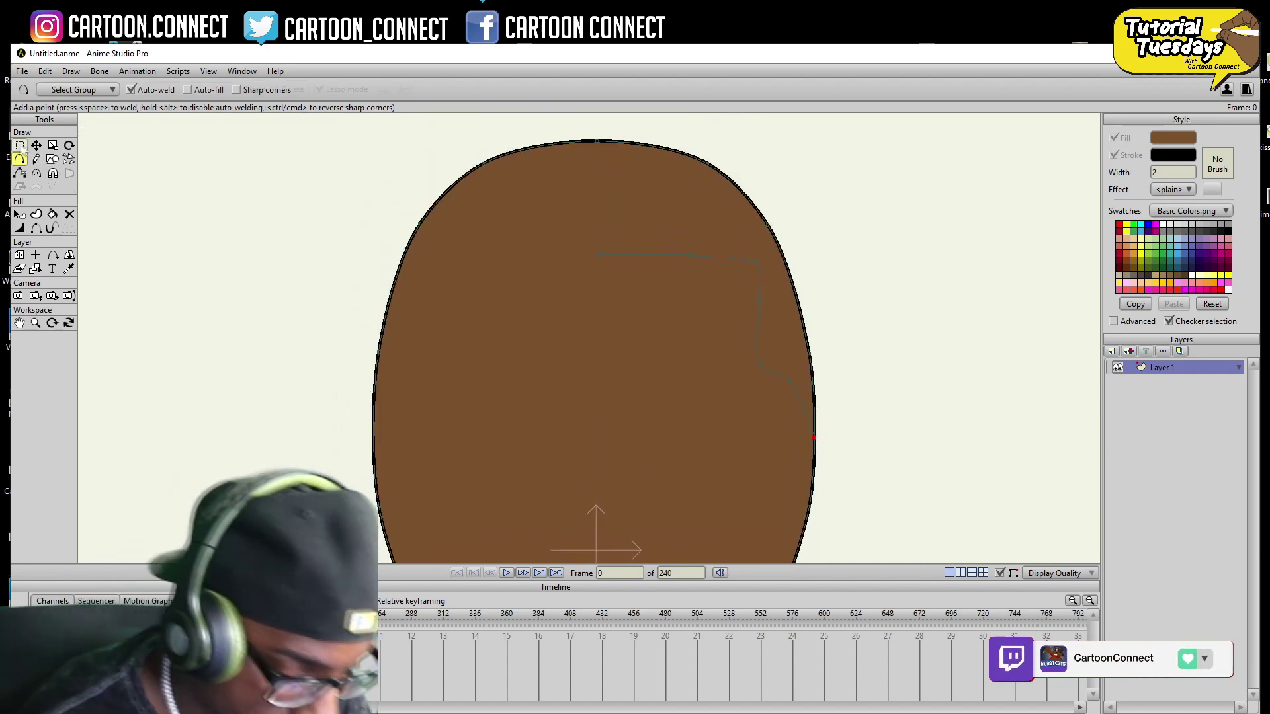
- Sharpen the corner points of the right-hand hairline at the forehead and temple using the Curvature tool
{"action": "key", "text": "g"}
{"action": "left_click", "coordinate": [756, 263]}
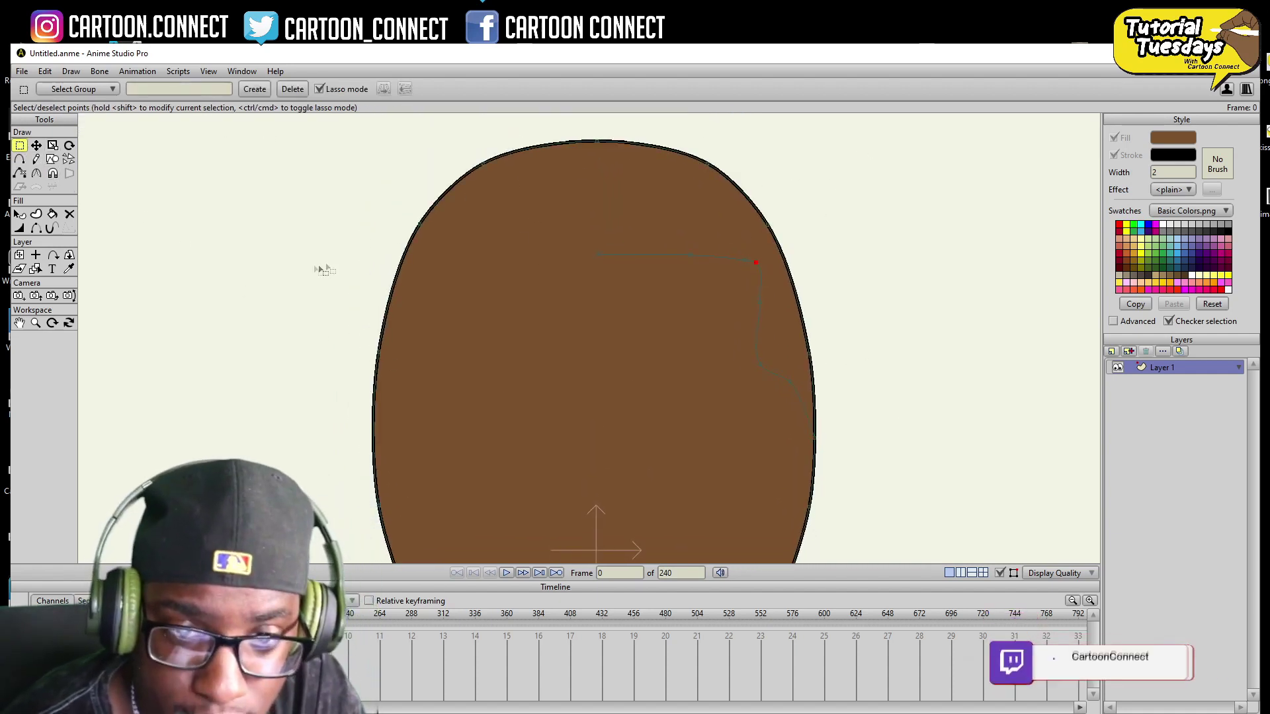
{"action": "left_click", "coordinate": [36, 174]}
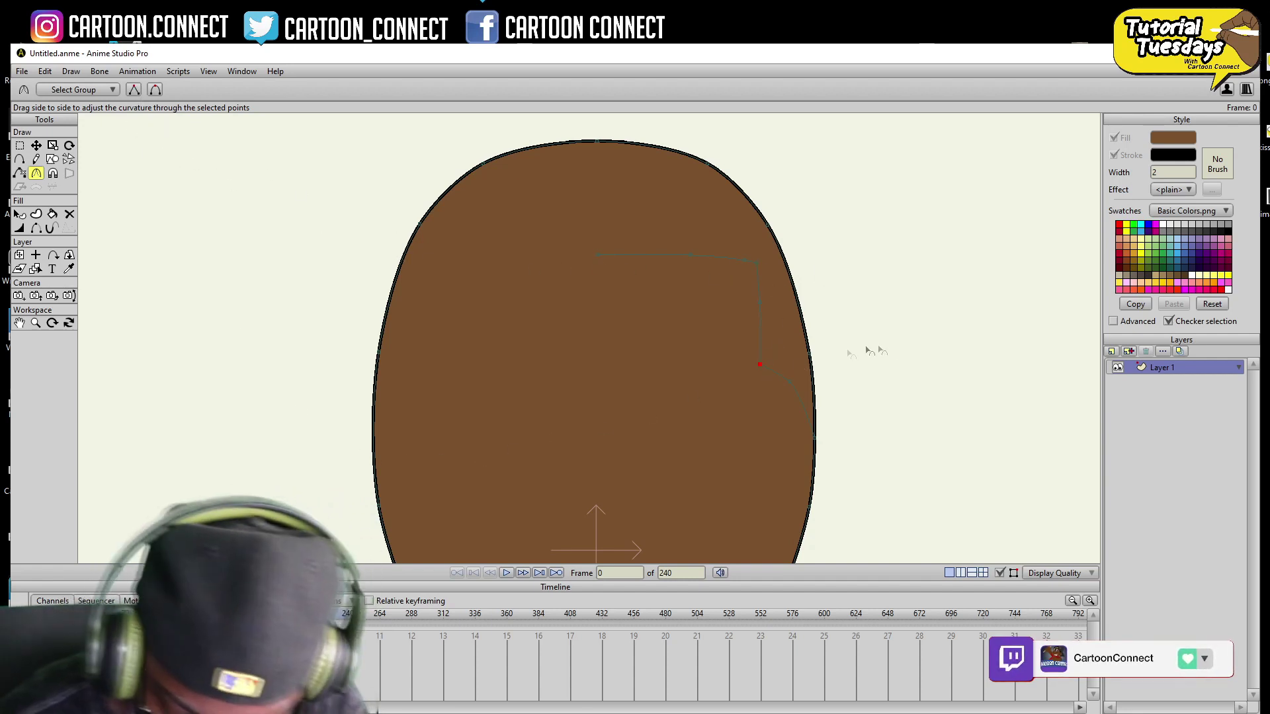
- Duplicate the right hairline points, flip the copy horizontally and place it on the left side of the forehead
{"action": "key", "text": "g"}
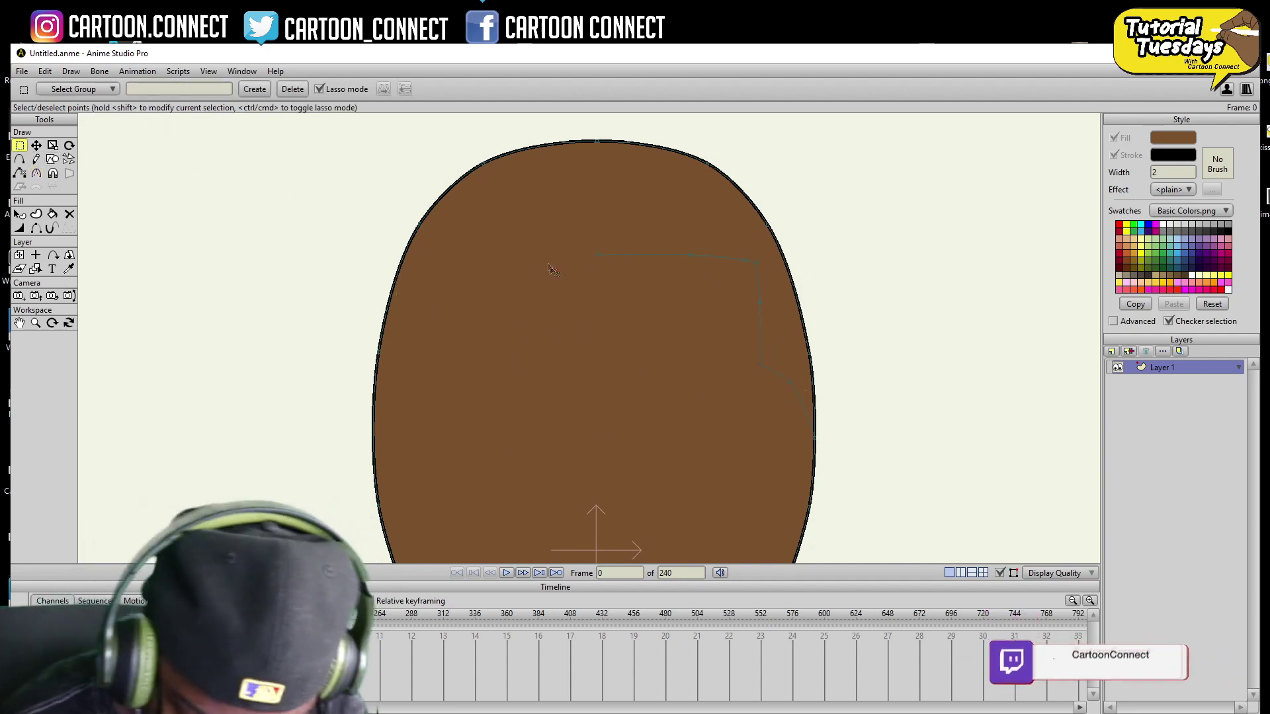
{"action": "left_click_drag", "start_coordinate": [716, 439], "coordinate": [427, 308]}
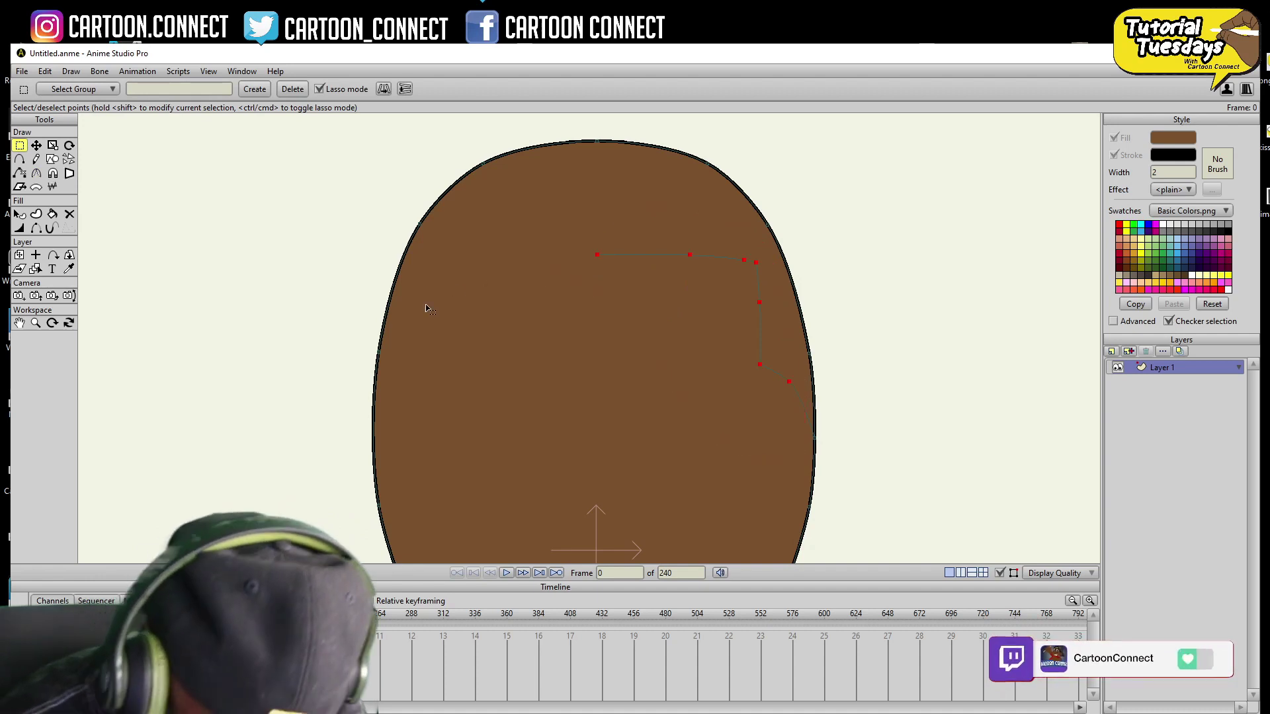
{"action": "key", "text": "t"}
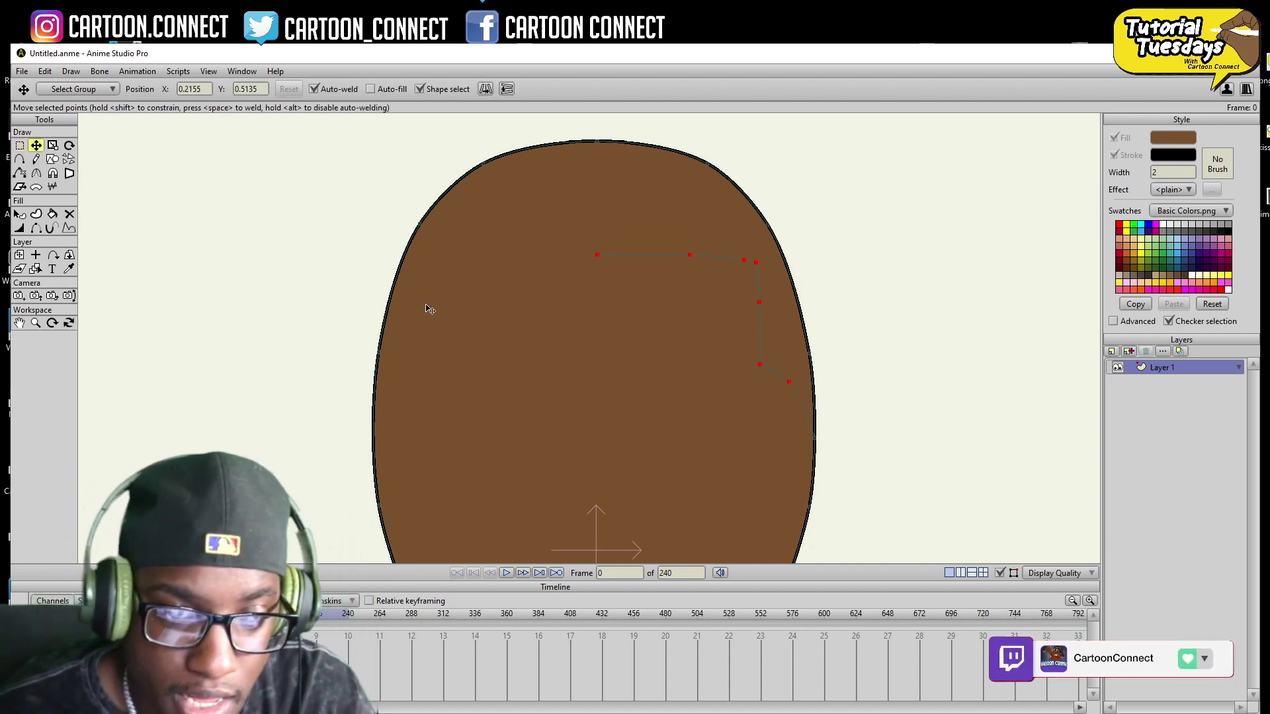
{"action": "left_click_drag", "start_coordinate": [772, 328], "coordinate": [568, 330]}
{"action": "left_click", "coordinate": [490, 91]}
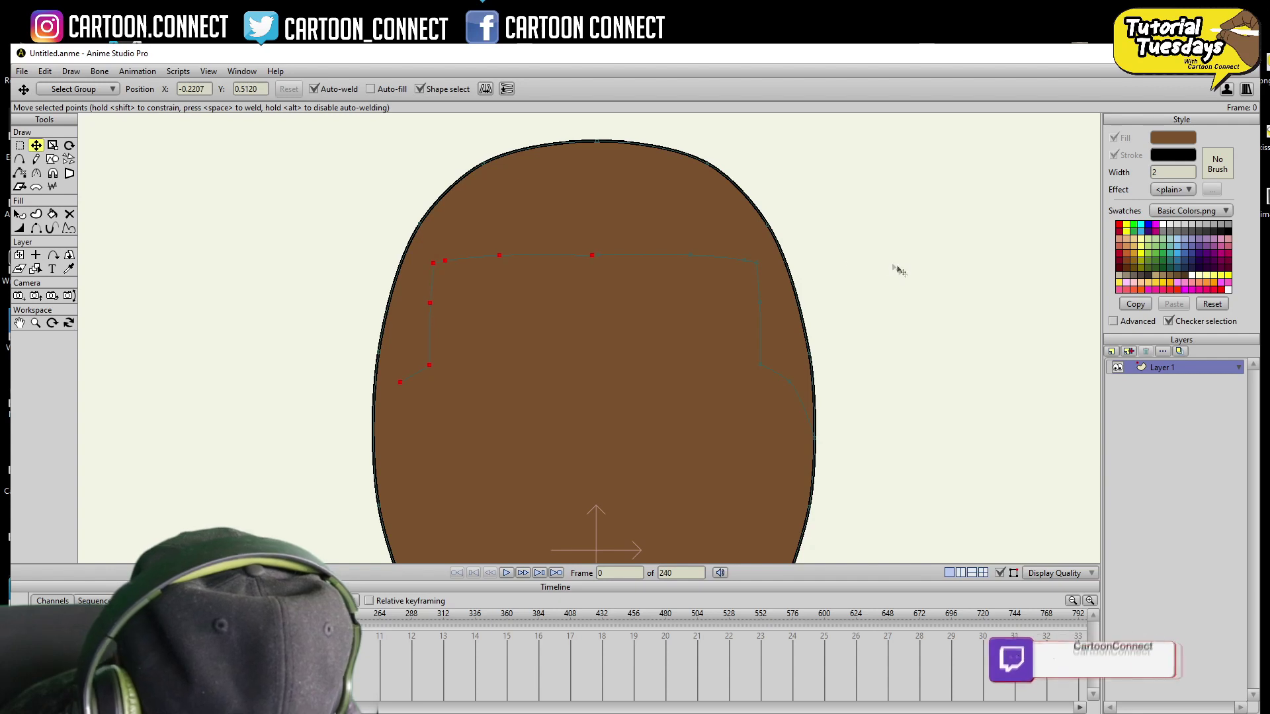
- Weld the two hairline halves together at the forehead's centre and connect the left end to the head outline
{"action": "key", "text": "e"}
{"action": "left_click", "coordinate": [598, 256]}
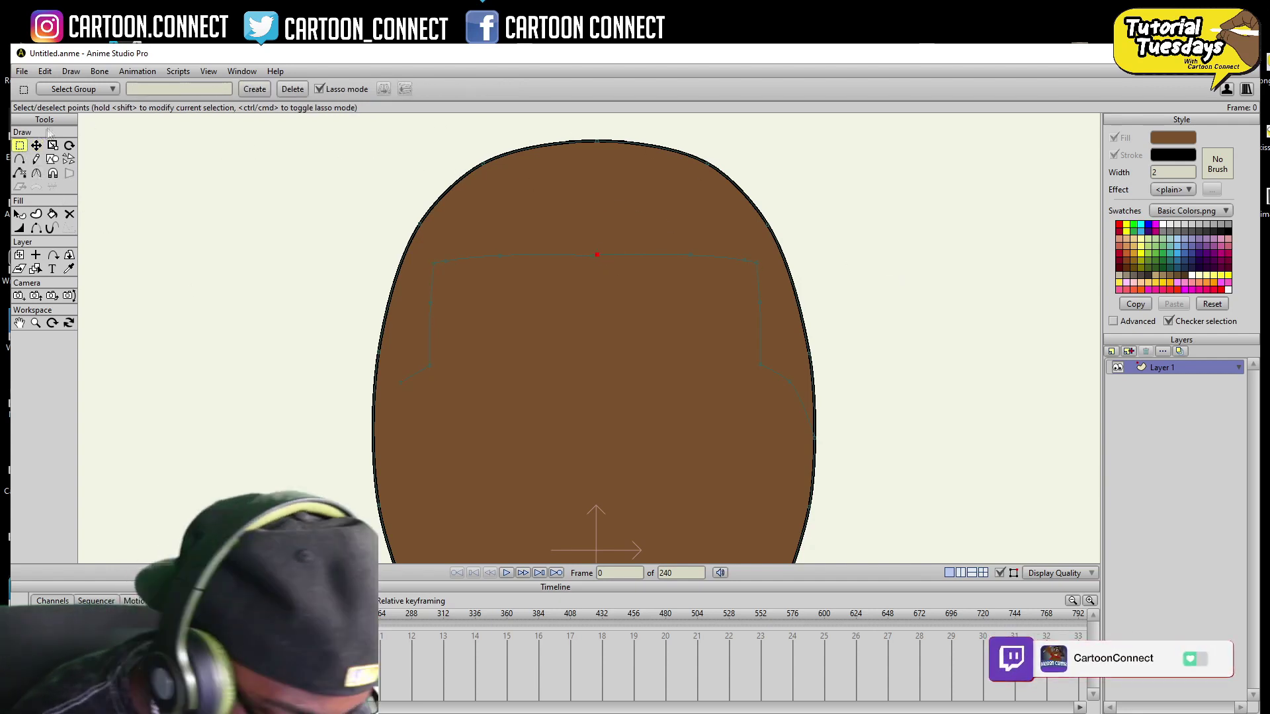
{"action": "left_click", "coordinate": [37, 146]}
{"action": "left_click_drag", "start_coordinate": [601, 255], "coordinate": [595, 257]}
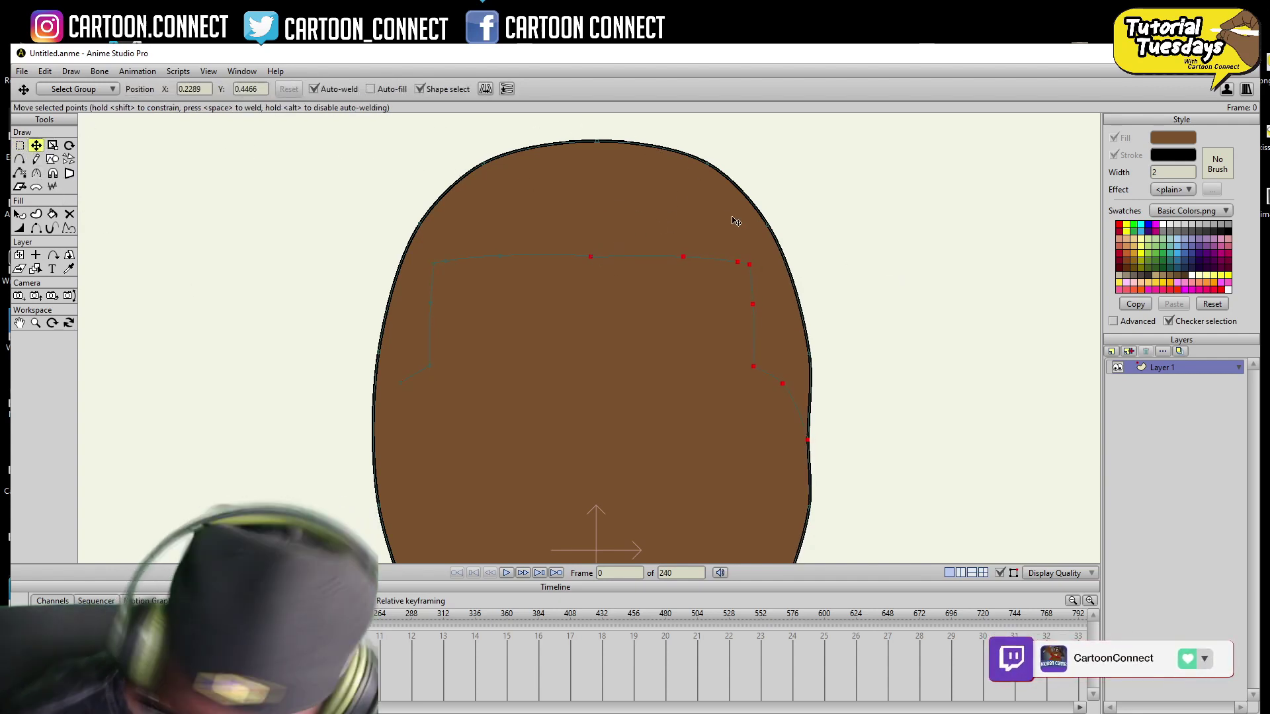
{"action": "key", "text": "ctrl+z"}
{"action": "left_click_drag", "start_coordinate": [596, 256], "coordinate": [593, 256]}
{"action": "left_click", "coordinate": [20, 158]}
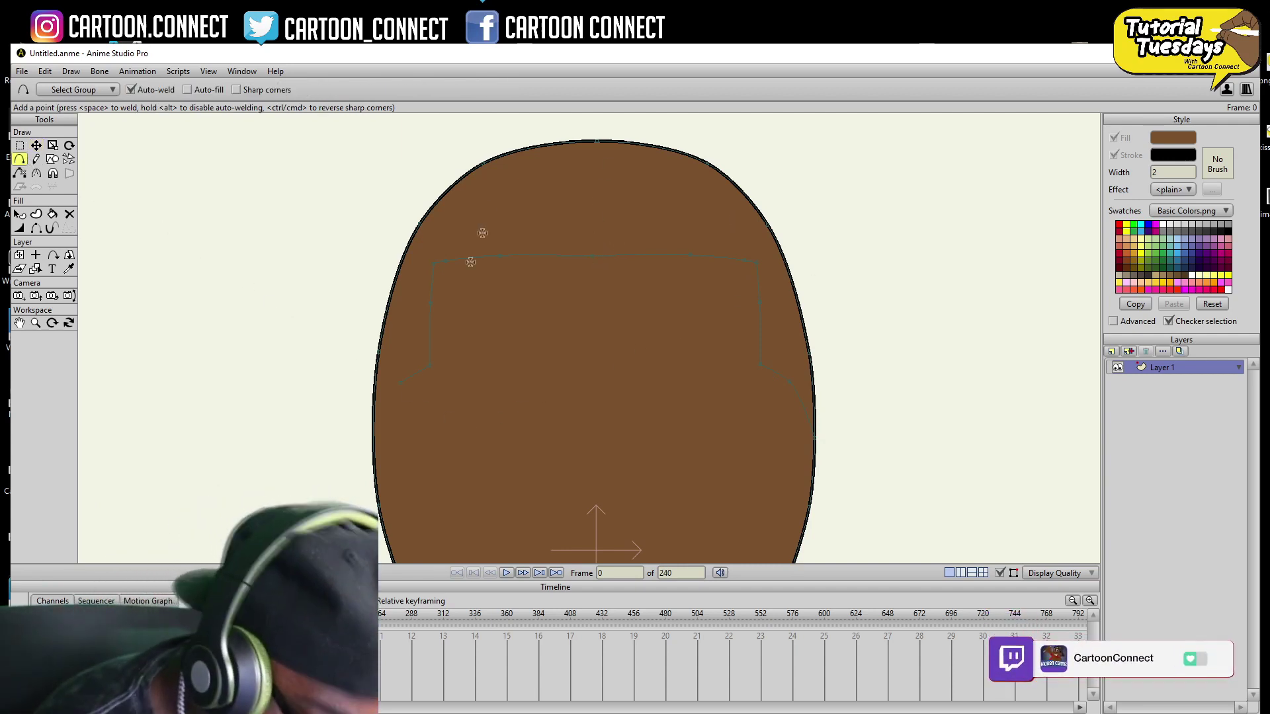
{"action": "left_click", "coordinate": [374, 429]}
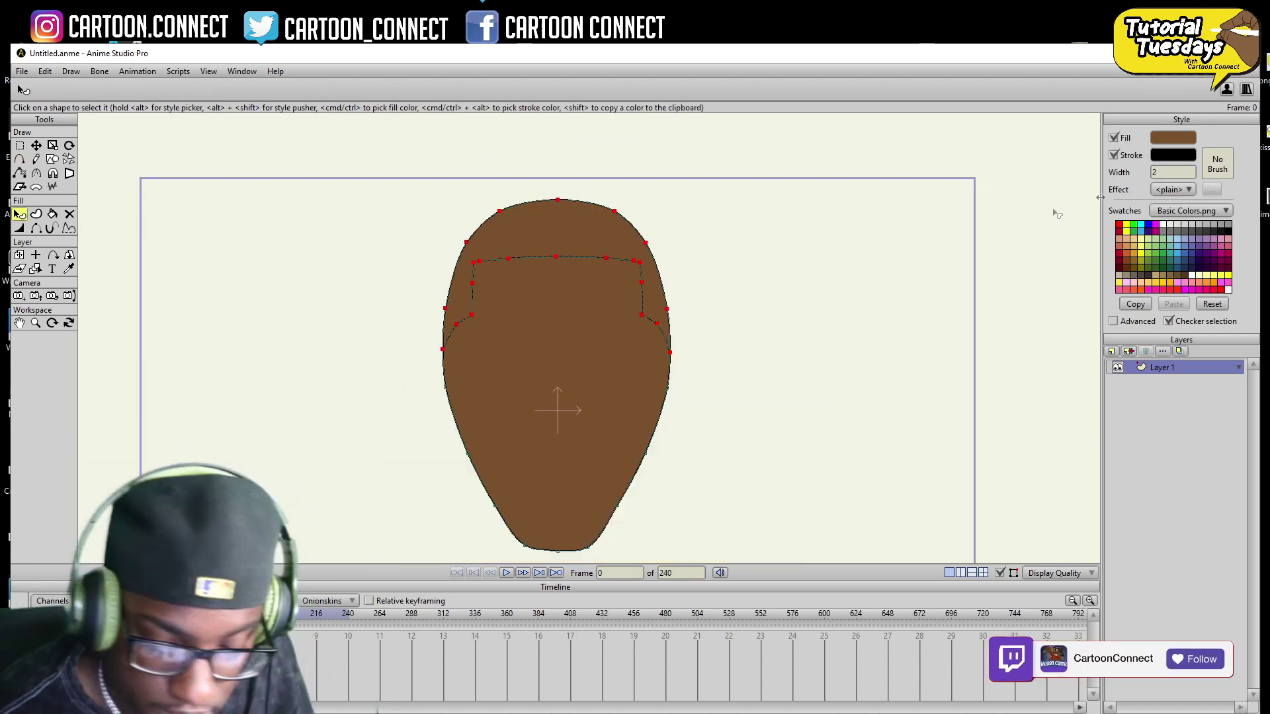
- Set the fill colour of the hair shape above the hairline to black (000000)
{"action": "left_click", "coordinate": [1172, 137]}
{"action": "left_click_drag", "start_coordinate": [609, 233], "coordinate": [877, 200]}
{"action": "left_click_drag", "start_coordinate": [810, 336], "coordinate": [802, 394]}
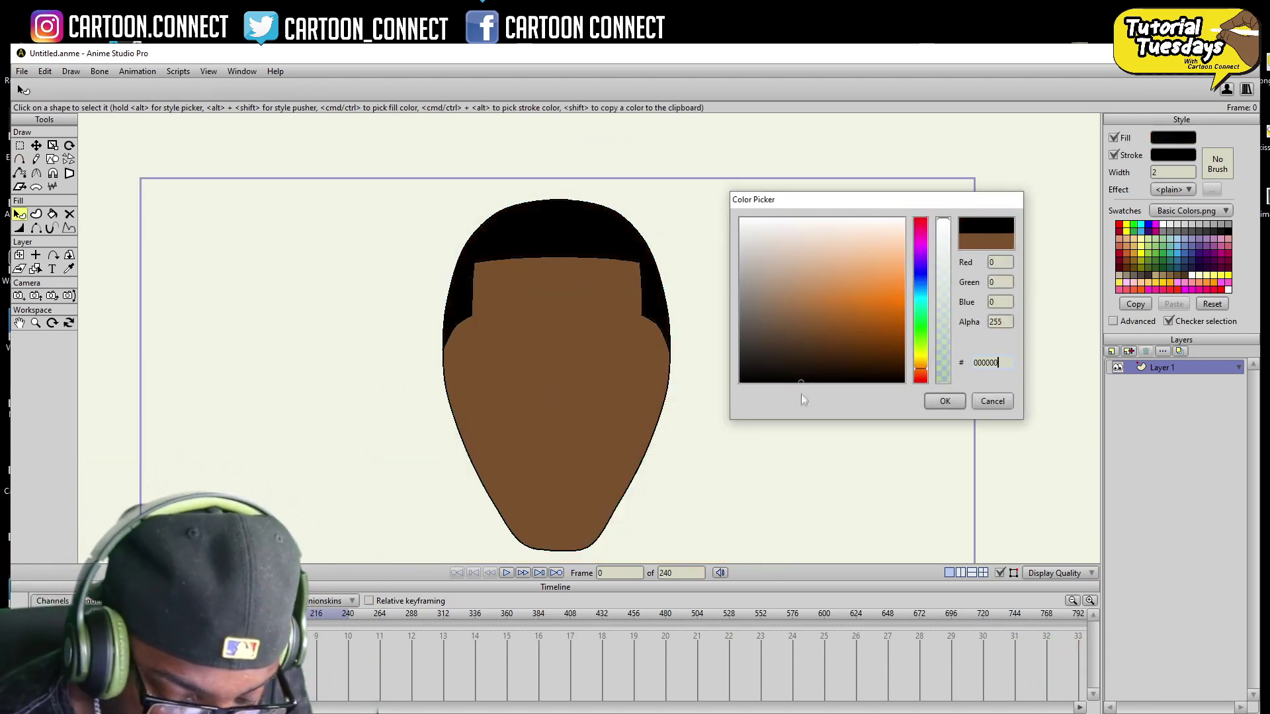
{"action": "left_click", "coordinate": [944, 404]}
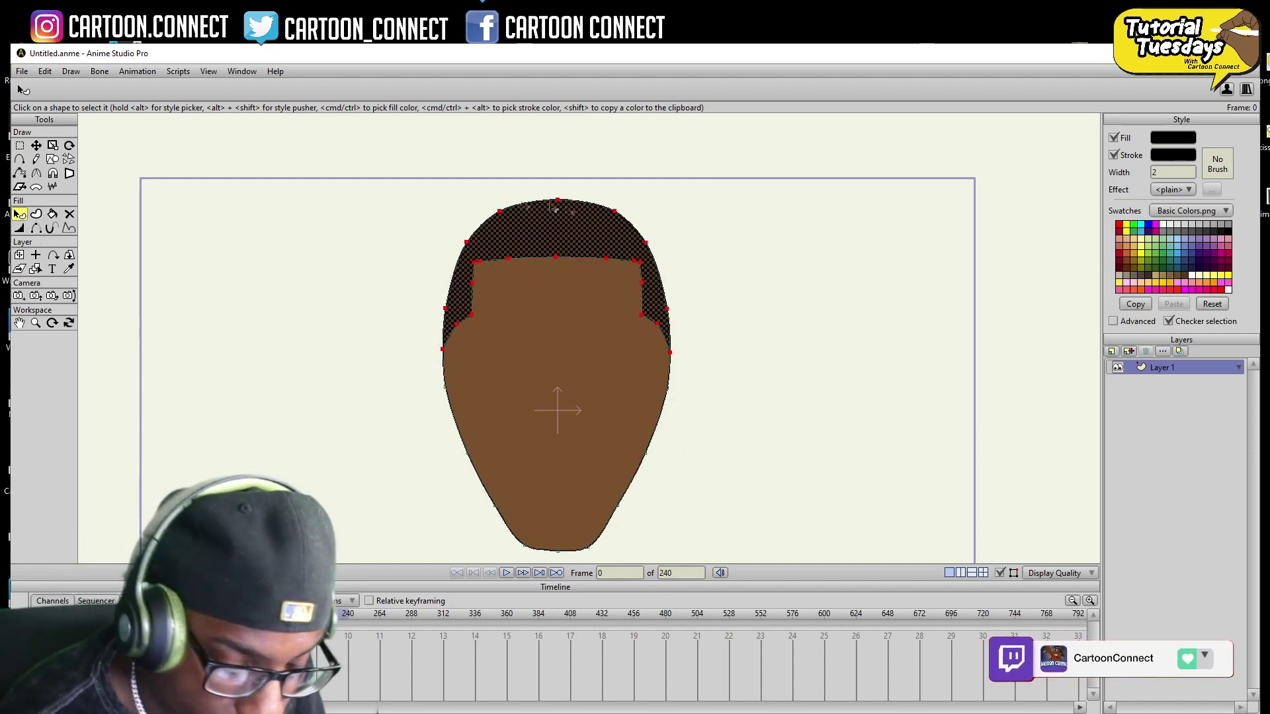
- Apply a rough, fuzzy-edged brush to the hair shape's stroke and deselect the shape
{"action": "left_click", "coordinate": [1218, 166]}
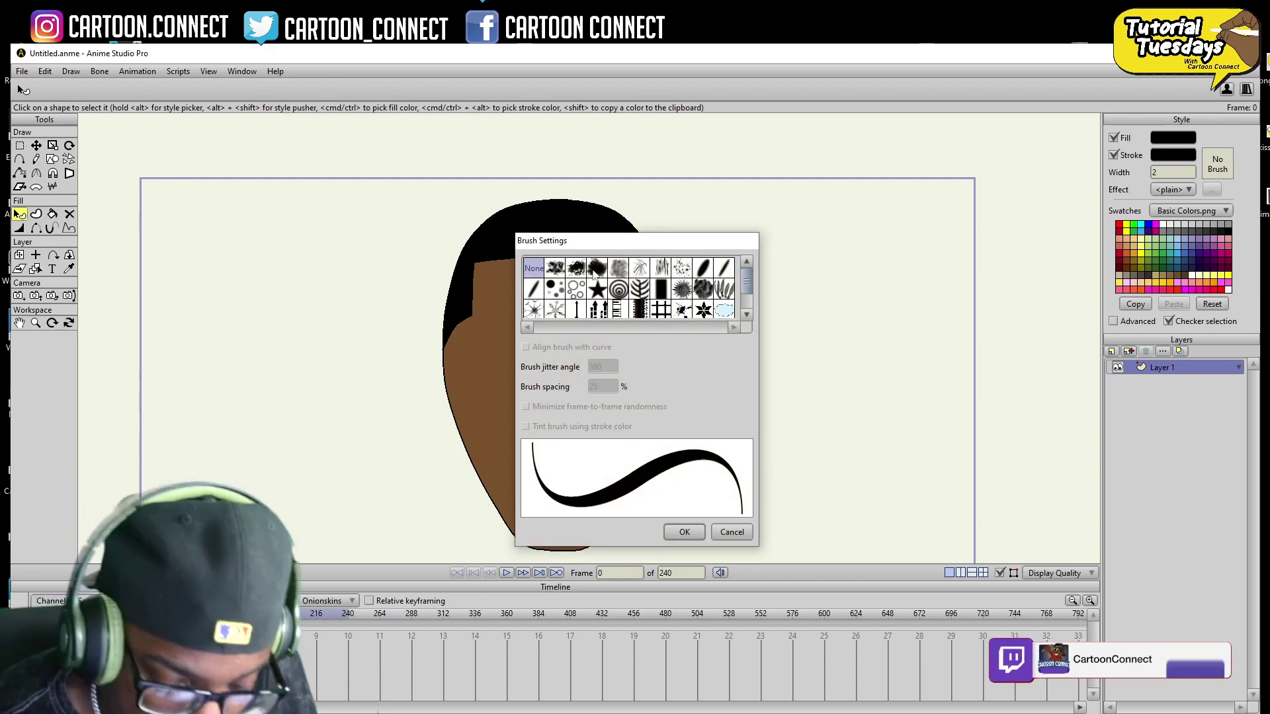
{"action": "left_click", "coordinate": [597, 268]}
{"action": "left_click", "coordinate": [696, 535]}
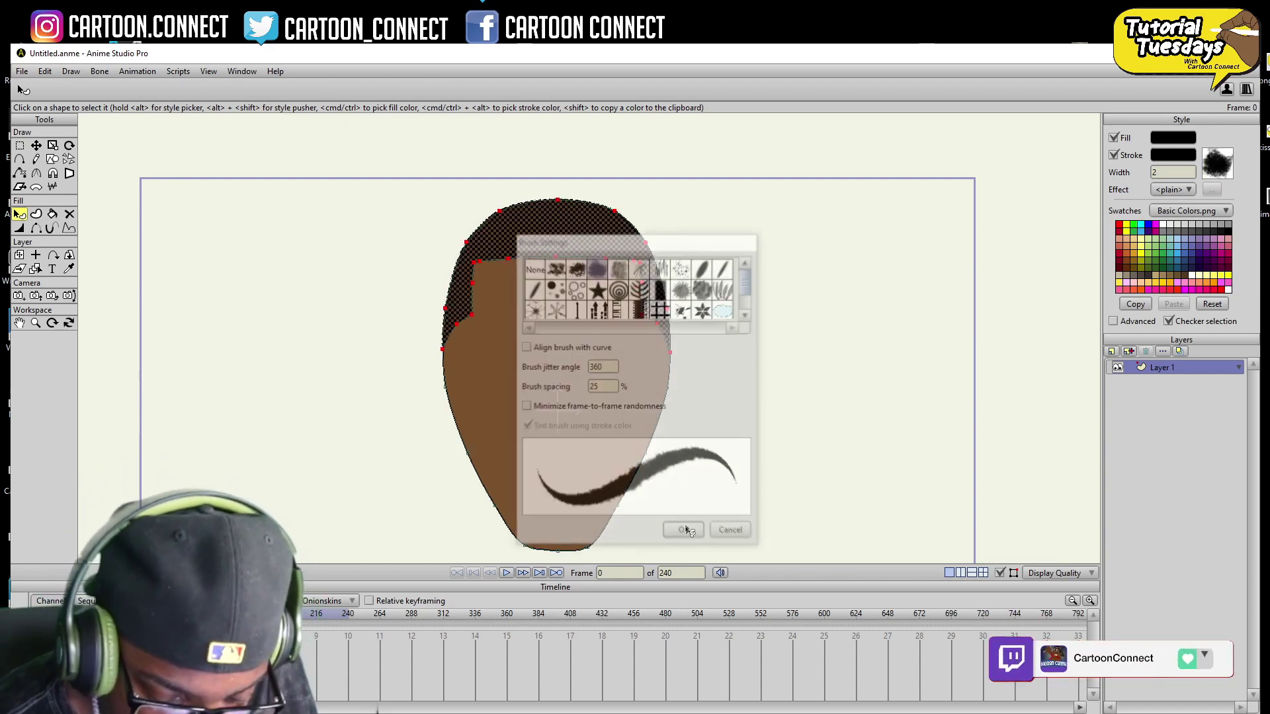
{"action": "left_click", "coordinate": [38, 327]}
{"action": "mouse_move", "coordinate": [278, 334]}
{"action": "left_mouse_down"}
{"action": "mouse_move", "coordinate": [431, 345]}
{"action": "mouse_move", "coordinate": [636, 414]}
{"action": "mouse_move", "coordinate": [660, 445]}
{"action": "left_mouse_up"}
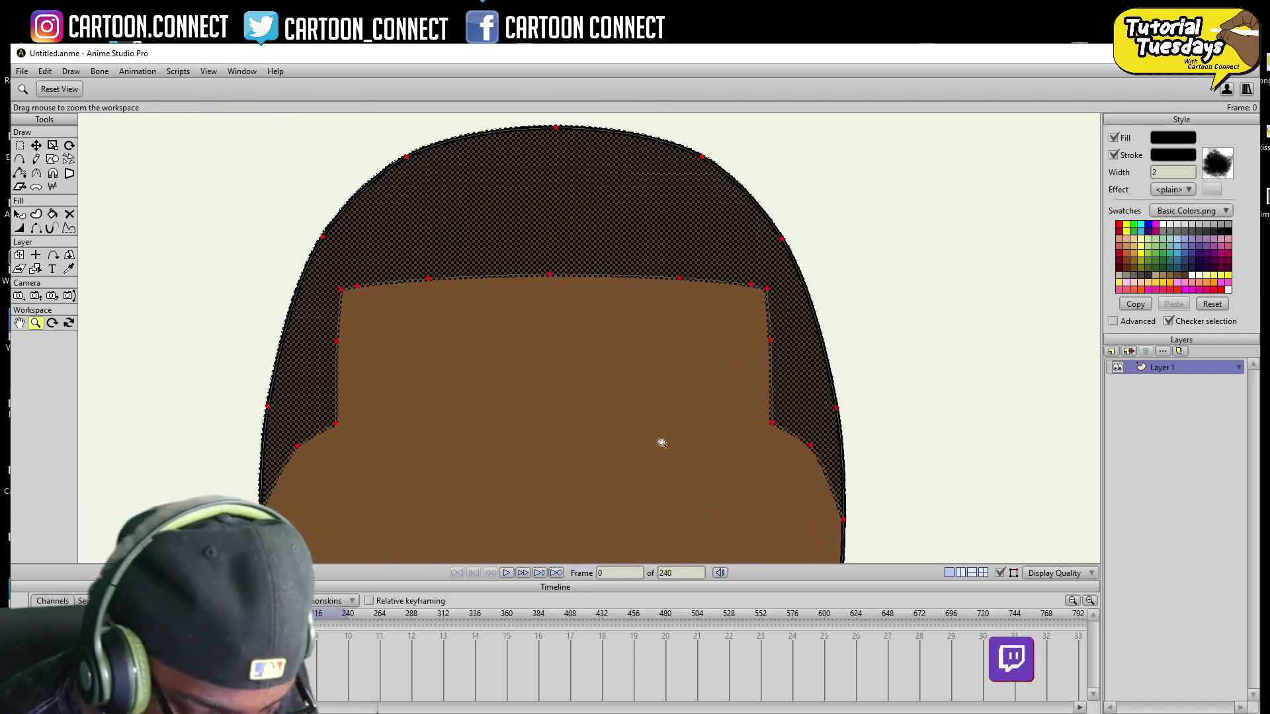
{"action": "left_click", "coordinate": [19, 145]}
{"action": "left_click", "coordinate": [265, 277]}
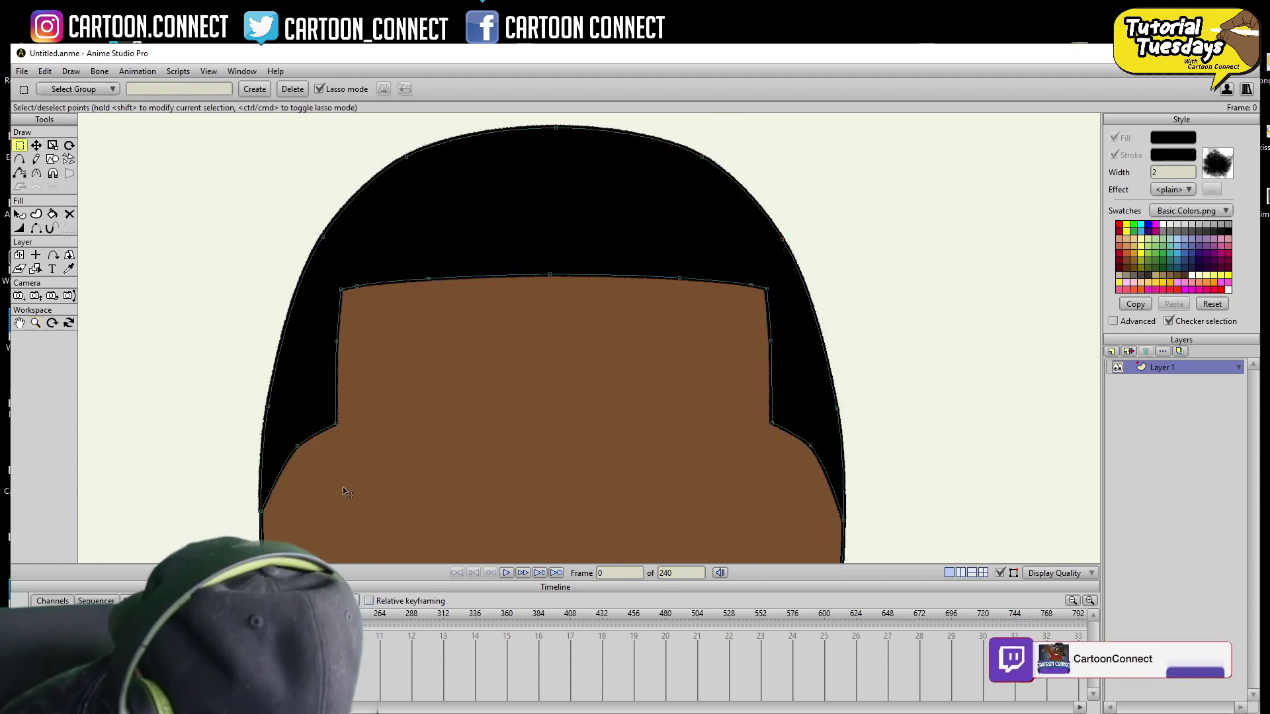
- Render a preview of the head with its black hair, and close the preview
{"action": "left_click", "coordinate": [22, 71]}
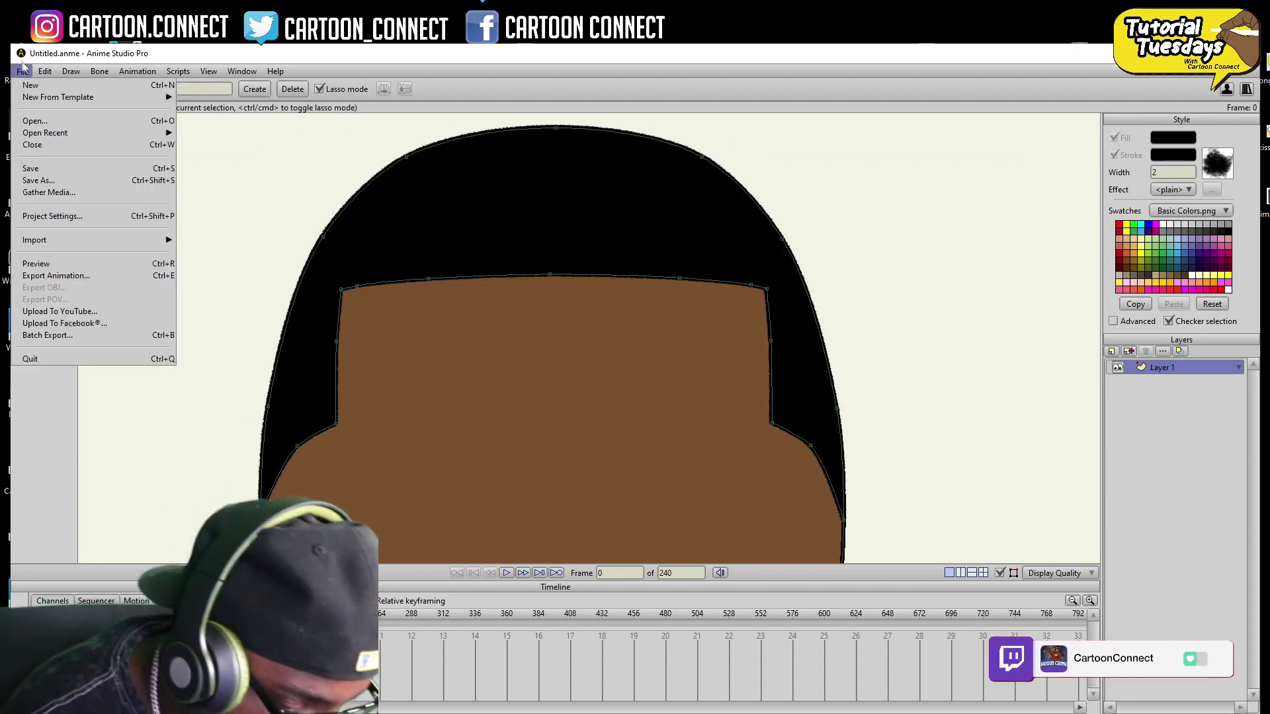
{"action": "left_click", "coordinate": [46, 264]}
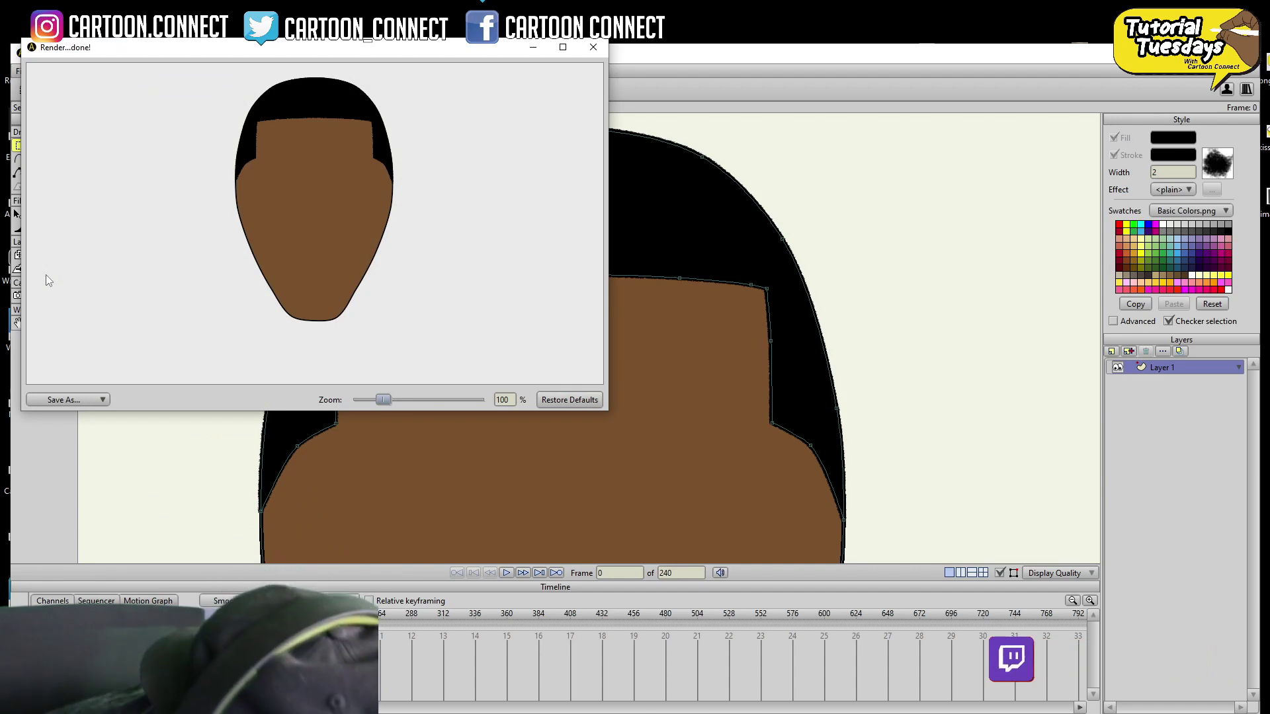
{"action": "left_click", "coordinate": [593, 47]}
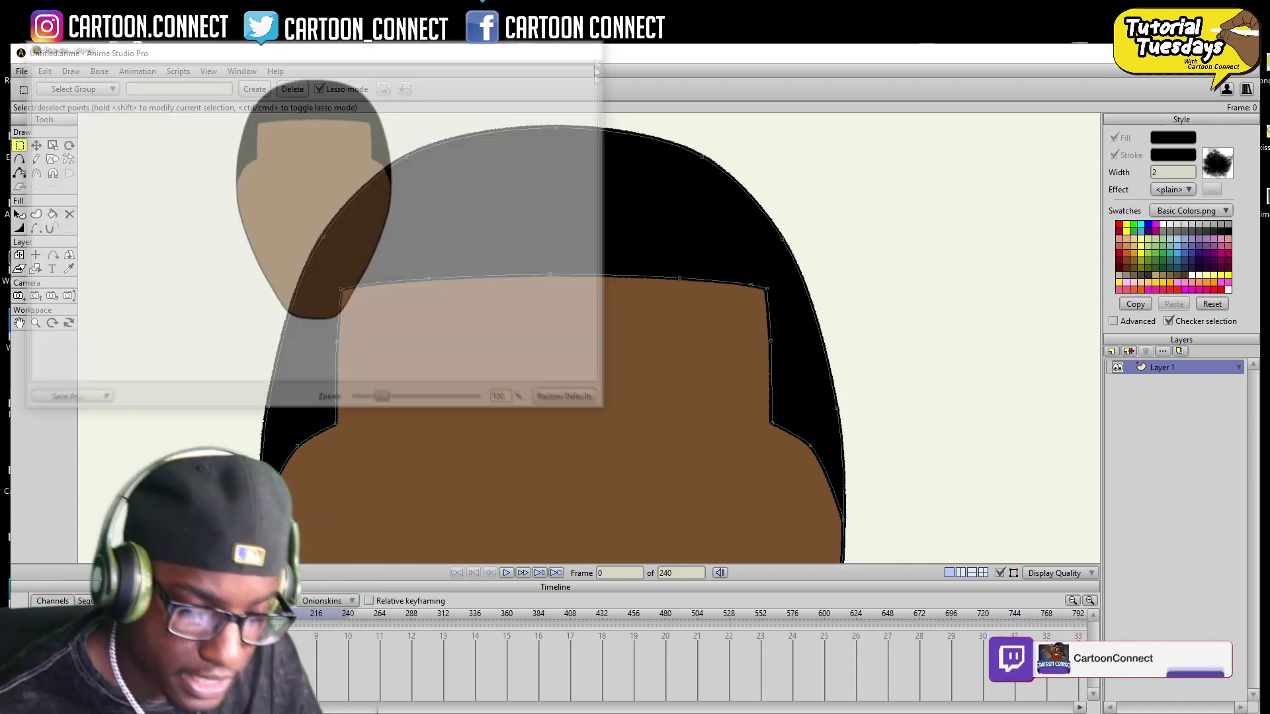
- Rename the vector layer as Head
{"action": "left_click", "coordinate": [36, 323]}
{"action": "left_click_drag", "start_coordinate": [830, 326], "coordinate": [697, 400]}
{"action": "double_click", "coordinate": [1160, 369]}
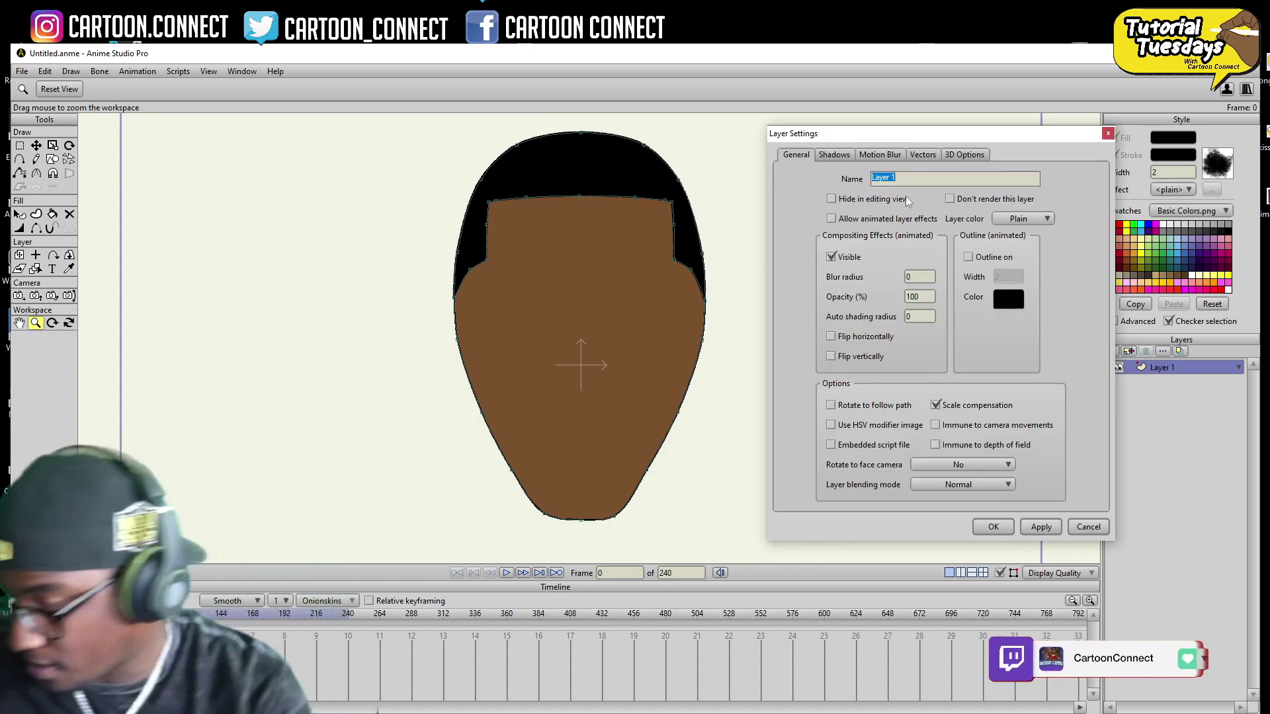
{"action": "type", "text": "Head"}
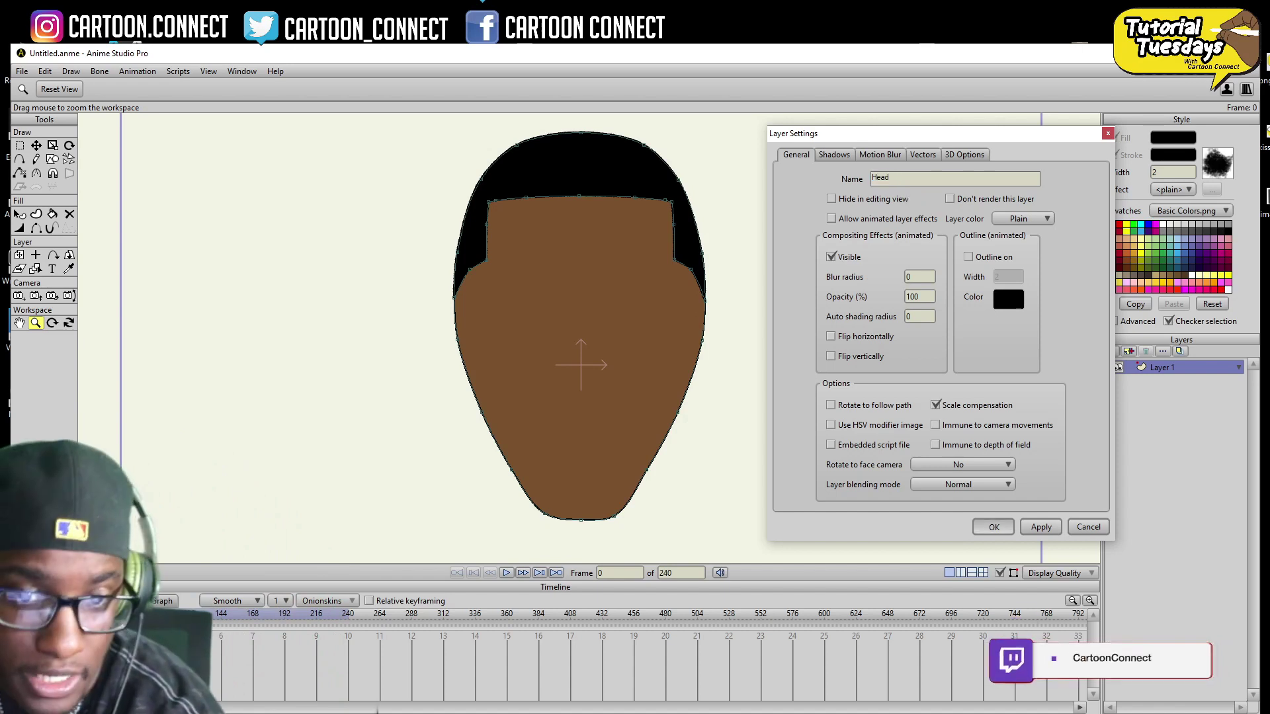
{"action": "key", "text": "Return"}
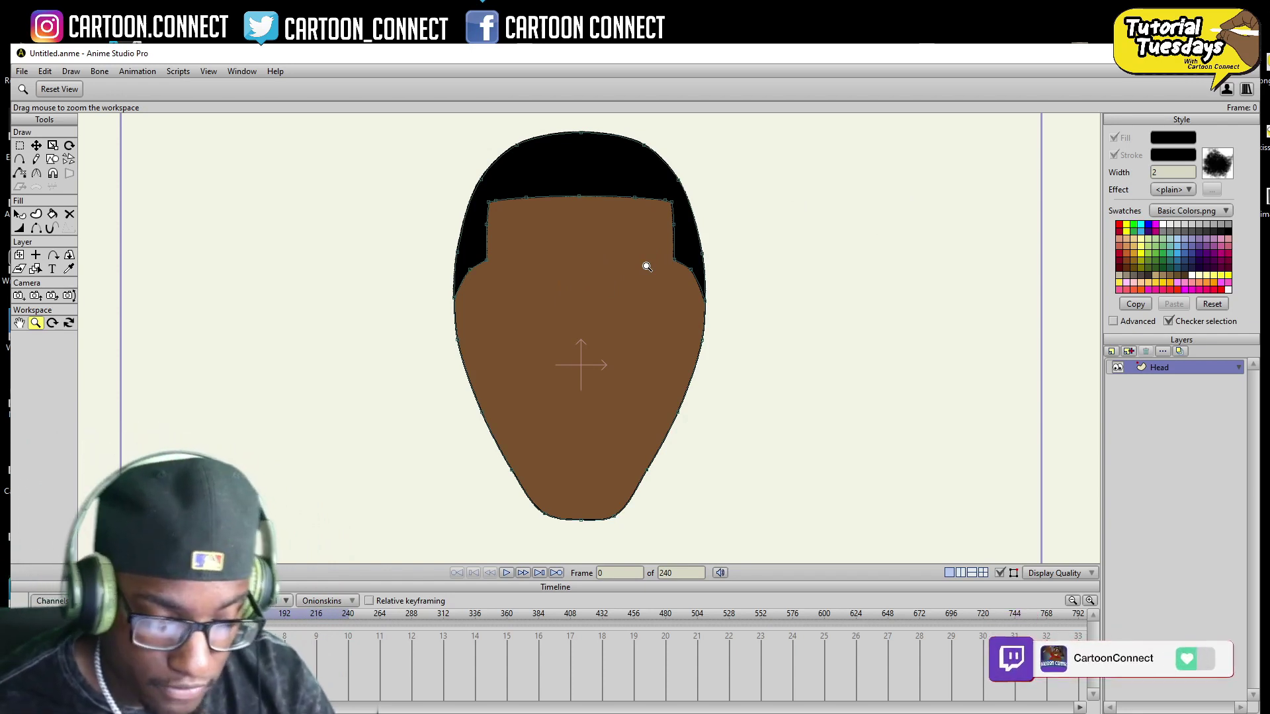
- Nudge the head outline's points at both temples, cheeks and the right chin corner slightly inward to slim the face
{"action": "key", "text": "t"}
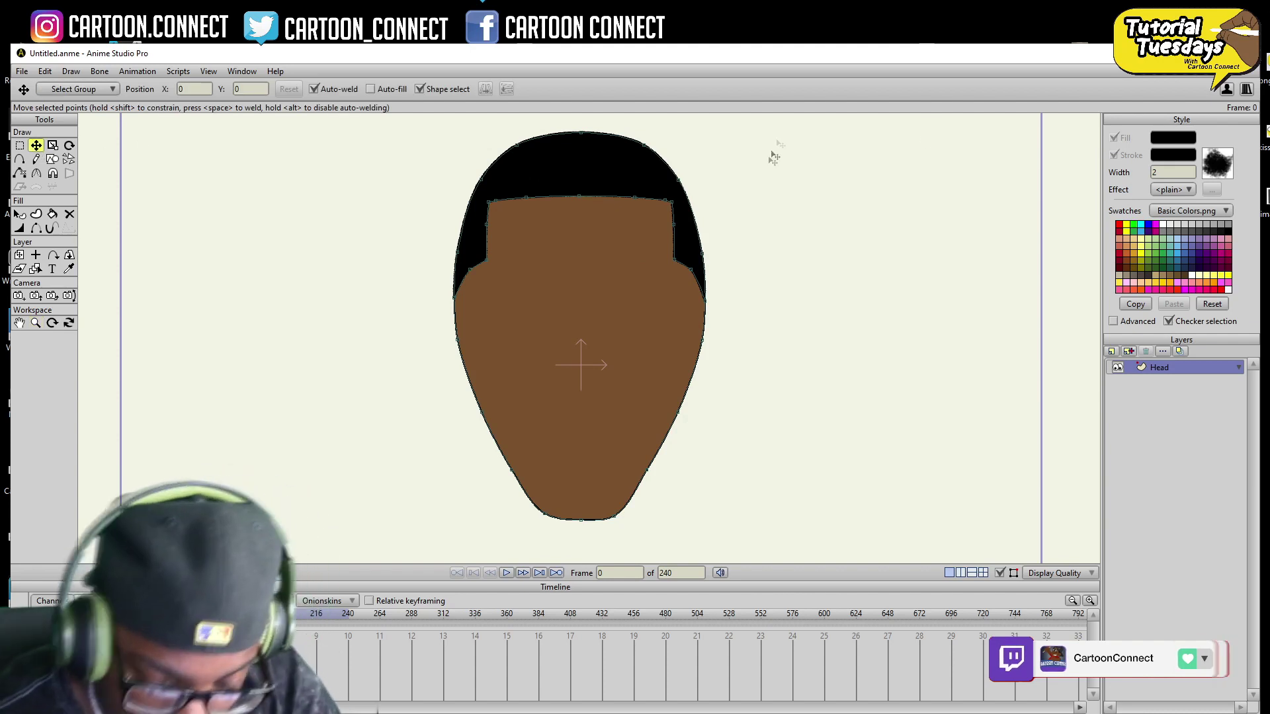
{"action": "left_click_drag", "start_coordinate": [707, 304], "coordinate": [701, 333]}
{"action": "key", "text": "ctrl+z"}
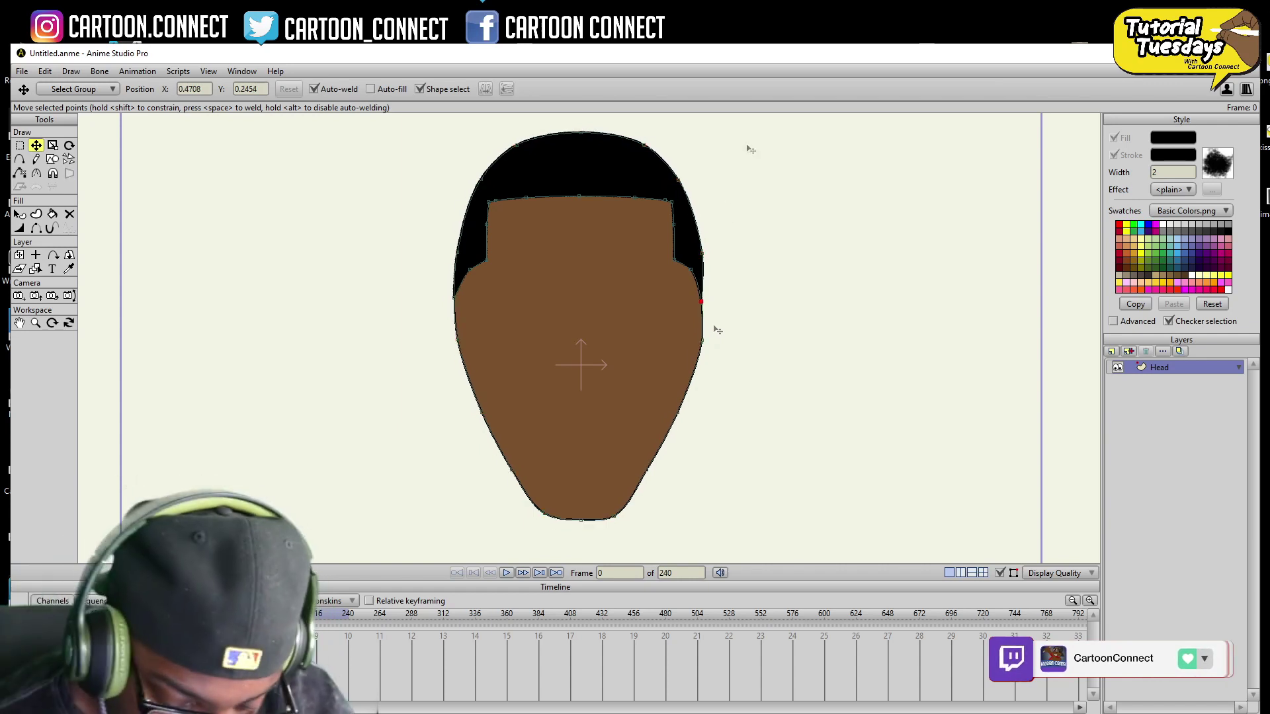
{"action": "left_click", "coordinate": [697, 341]}
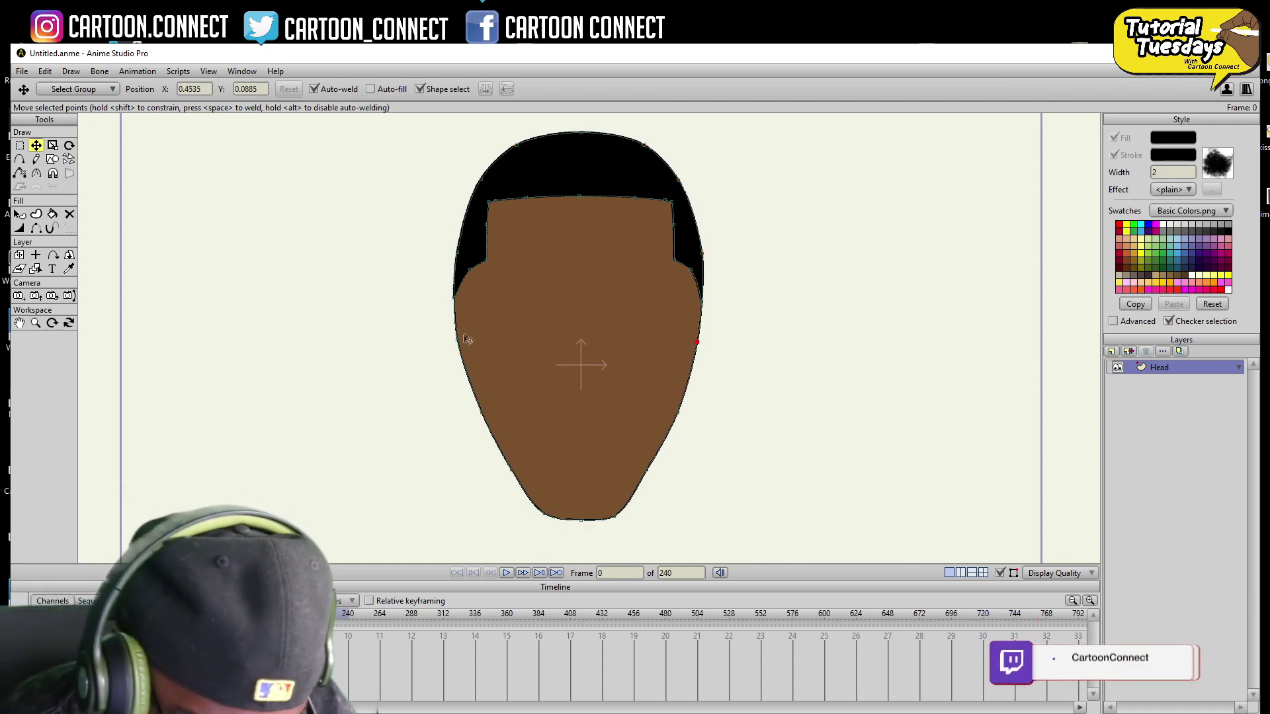
{"action": "left_click_drag", "start_coordinate": [457, 339], "coordinate": [460, 341]}
{"action": "left_click_drag", "start_coordinate": [455, 293], "coordinate": [458, 293]}
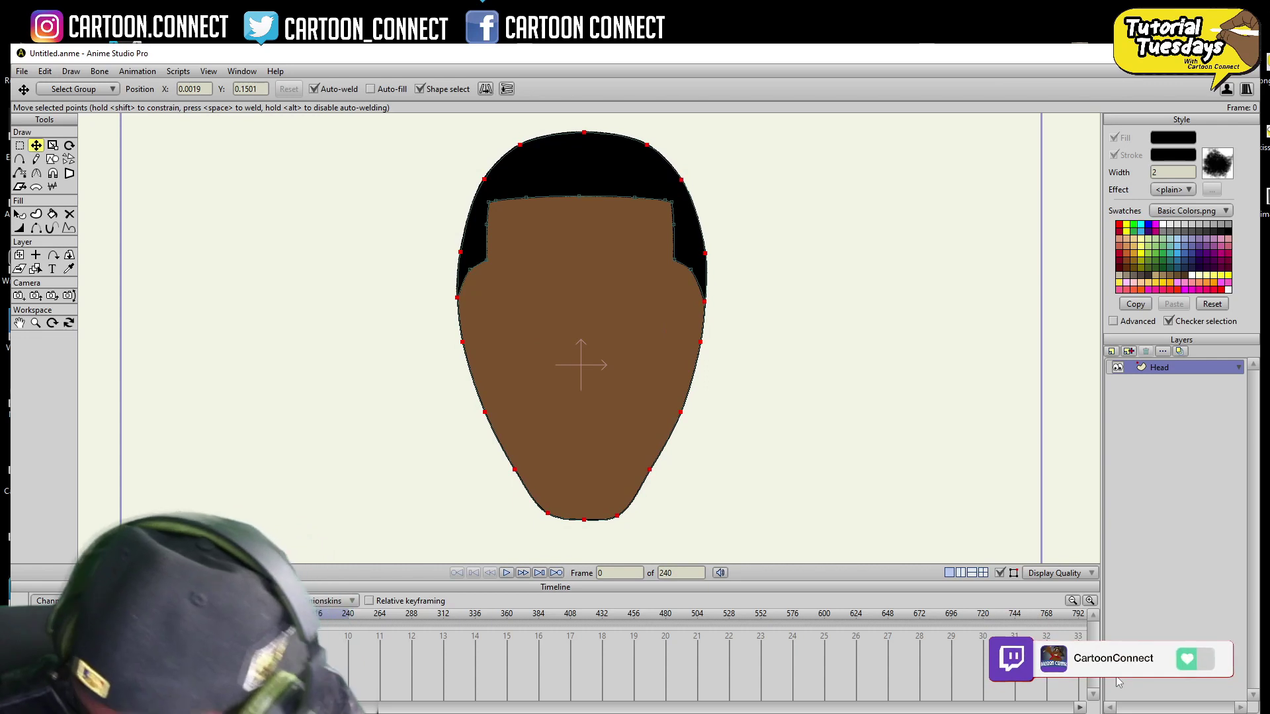
{"action": "key", "text": "ctrl+z"}
{"action": "left_click", "coordinate": [455, 299]}
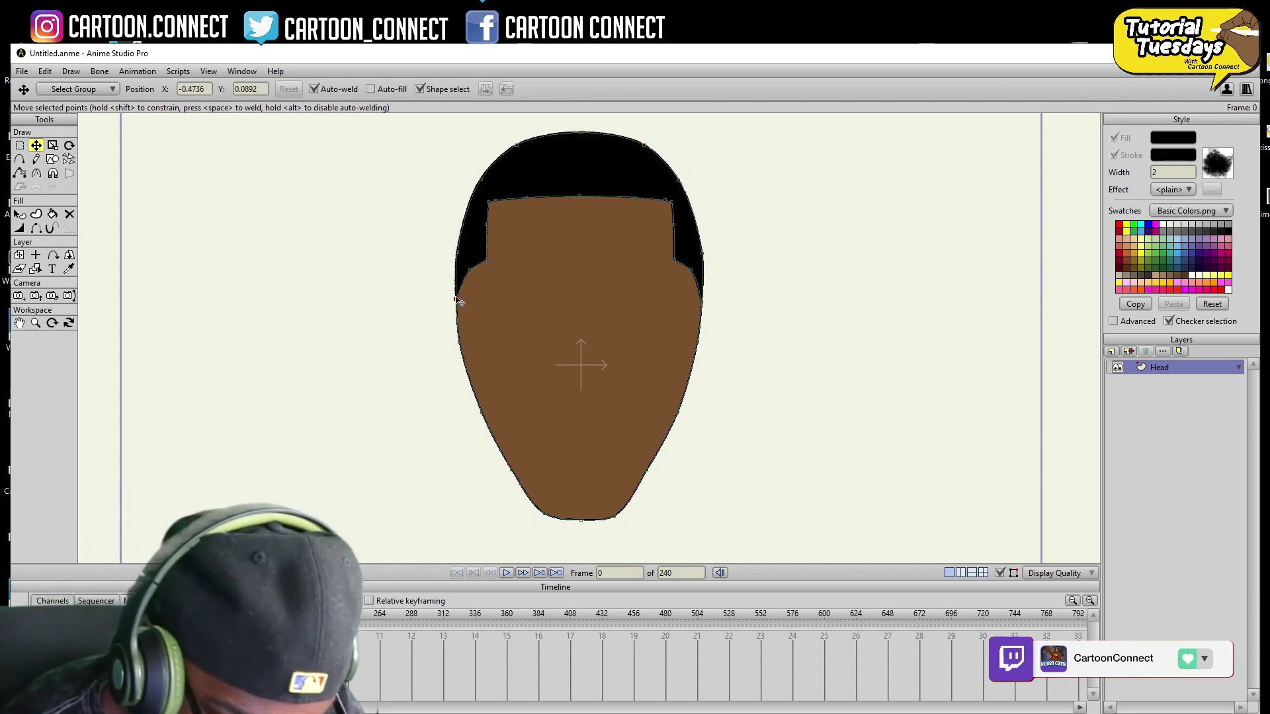
{"action": "left_click", "coordinate": [613, 515]}
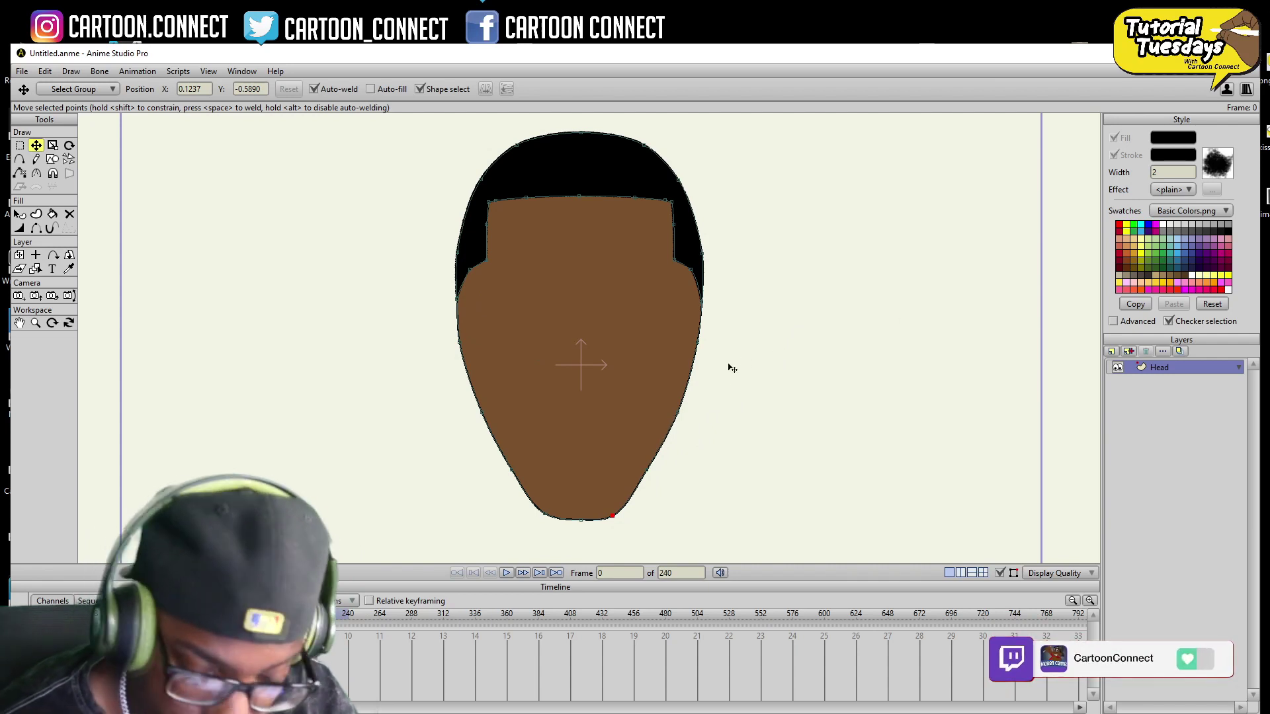
- Add a new vector layer named Ear above the Head layer
{"action": "double_click", "coordinate": [1156, 373]}
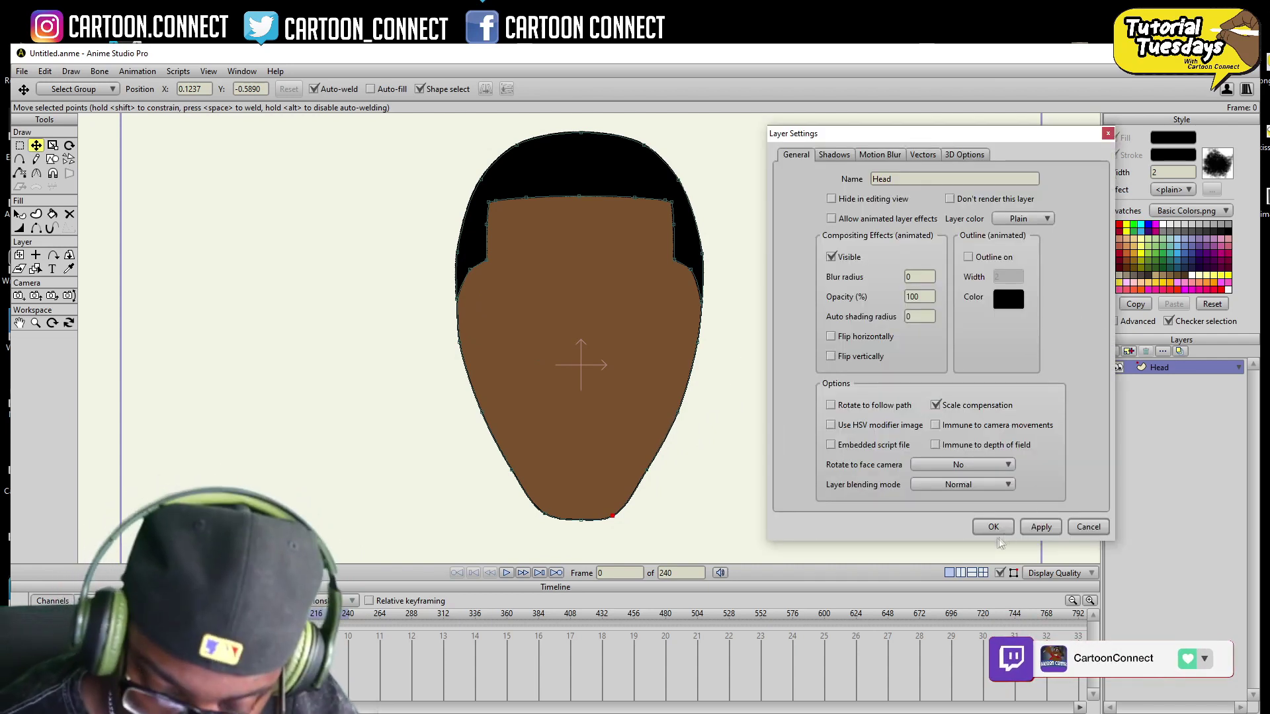
{"action": "left_click", "coordinate": [1004, 527]}
{"action": "left_click", "coordinate": [1128, 351]}
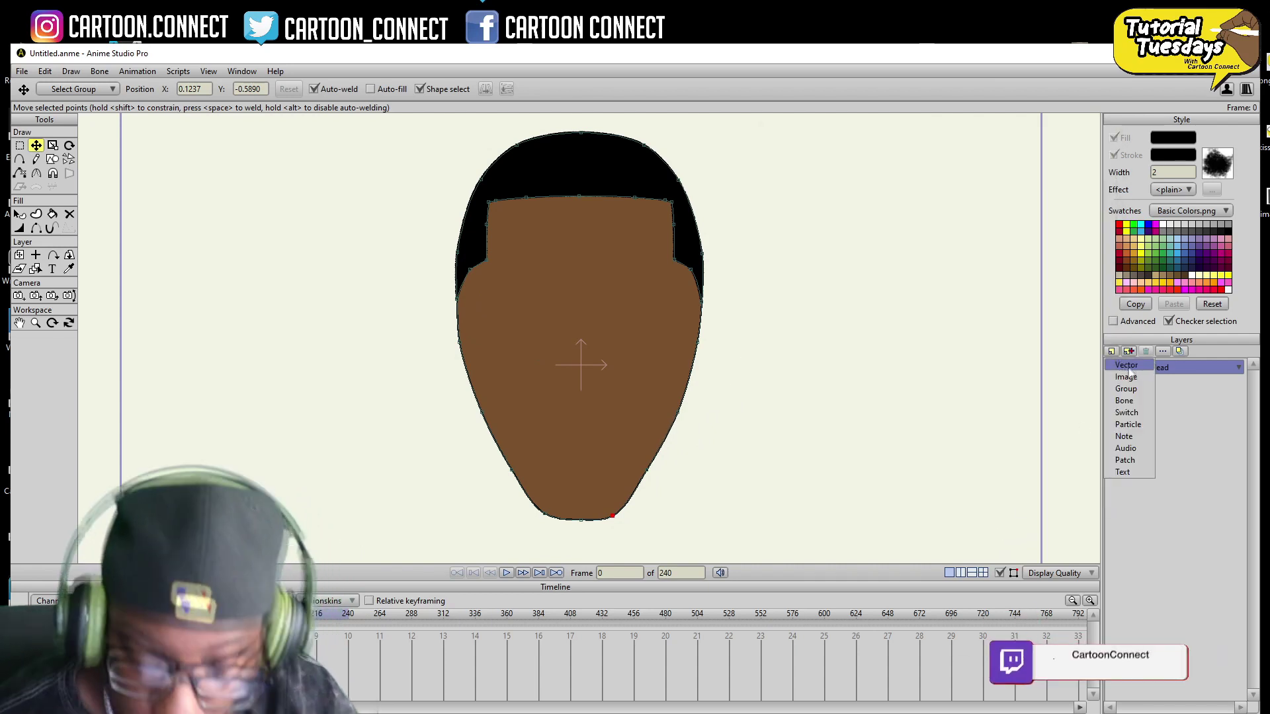
{"action": "left_click", "coordinate": [1129, 366]}
{"action": "type", "text": "Ear"}
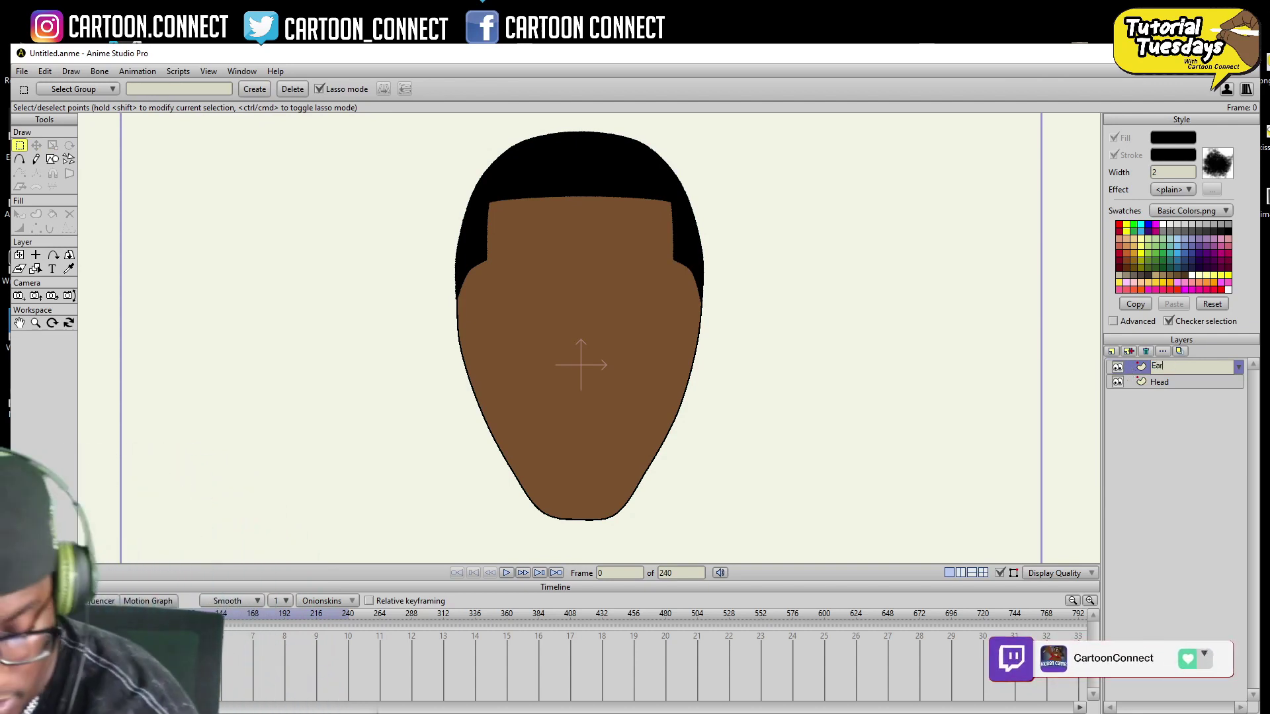
{"action": "key", "text": "Return"}
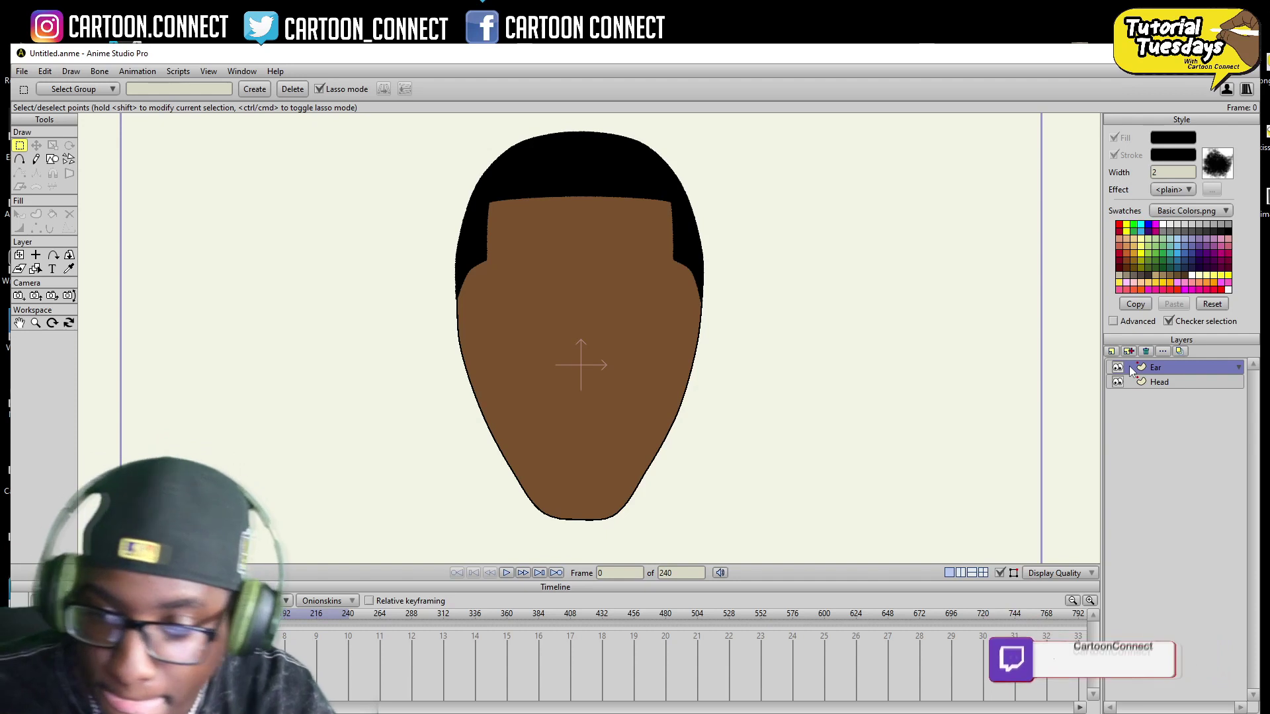
- Draw a closed, curved ear outline overlapping the right side of the head, tapering from the hairline down to the cheek
{"action": "key", "text": "a"}
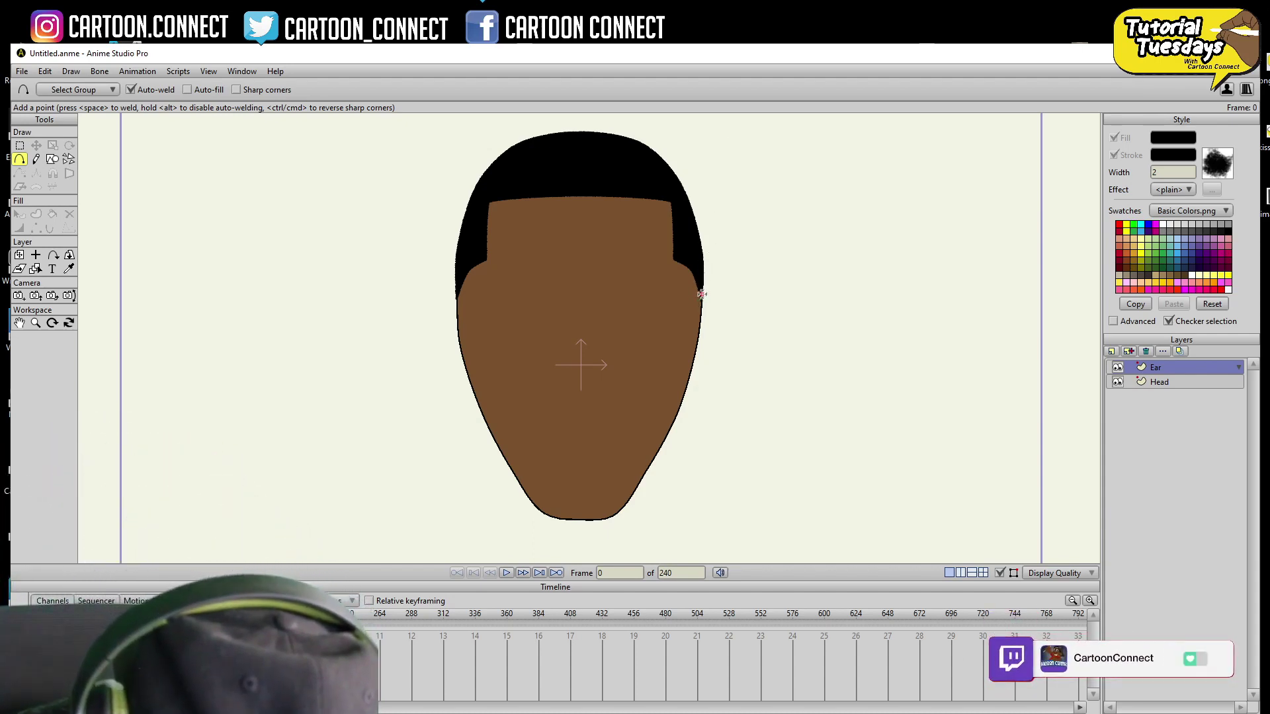
{"action": "left_click", "coordinate": [707, 286]}
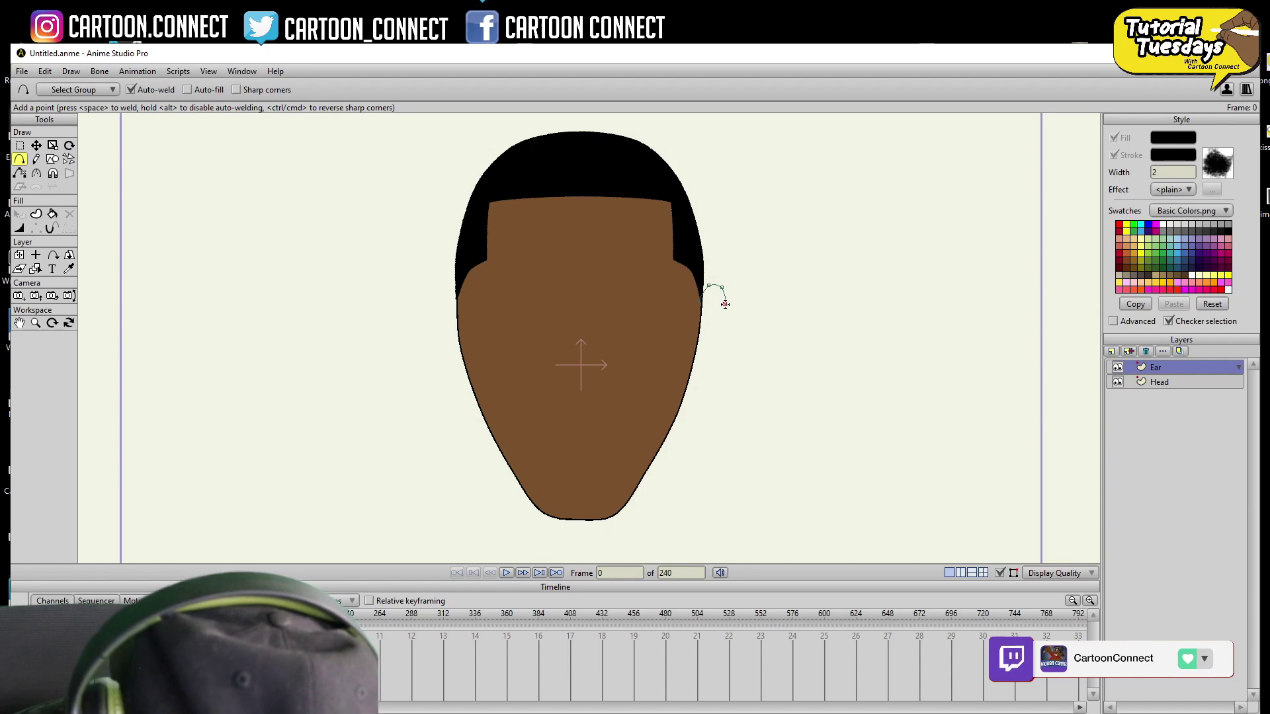
{"action": "left_click", "coordinate": [710, 359]}
{"action": "left_click", "coordinate": [702, 375]}
{"action": "left_click", "coordinate": [697, 388]}
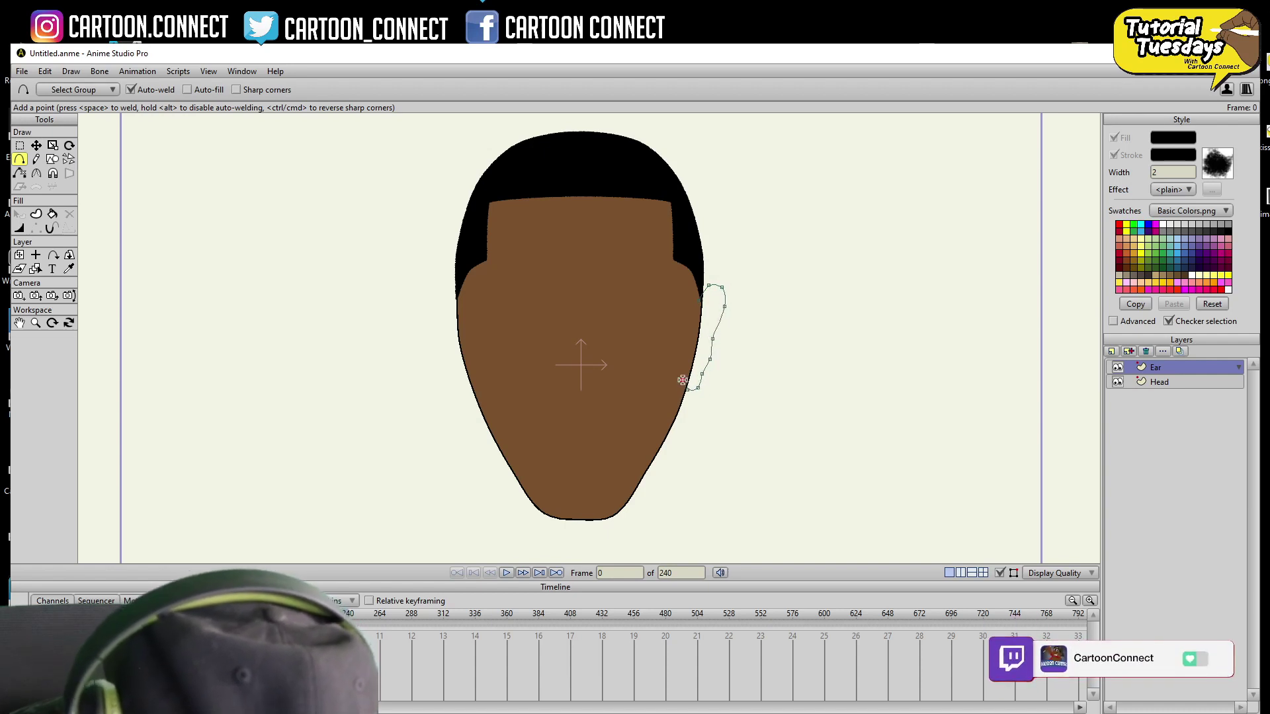
{"action": "left_click", "coordinate": [721, 287]}
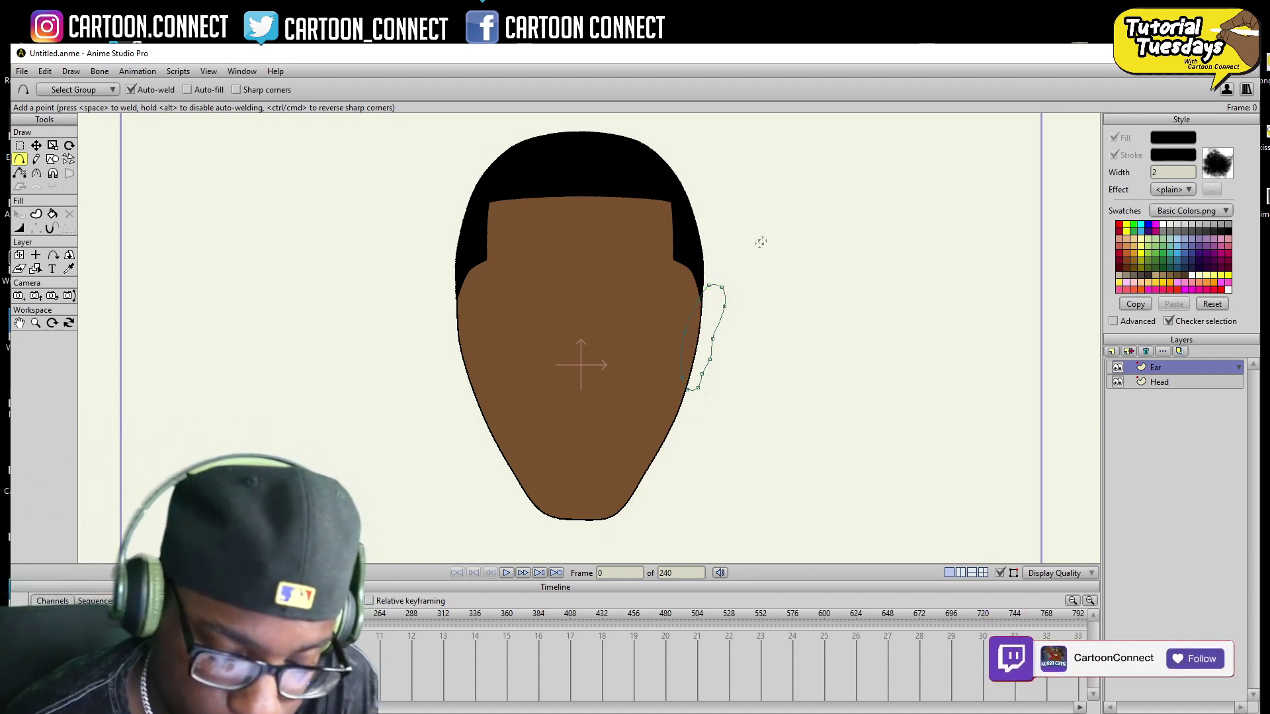
- Fill the ear with the brown sampled from the face and a black outline, and move the Ear layer beneath the Head layer
{"action": "left_click", "coordinate": [69, 268]}
{"action": "left_click", "coordinate": [635, 295]}
{"action": "left_click", "coordinate": [53, 214]}
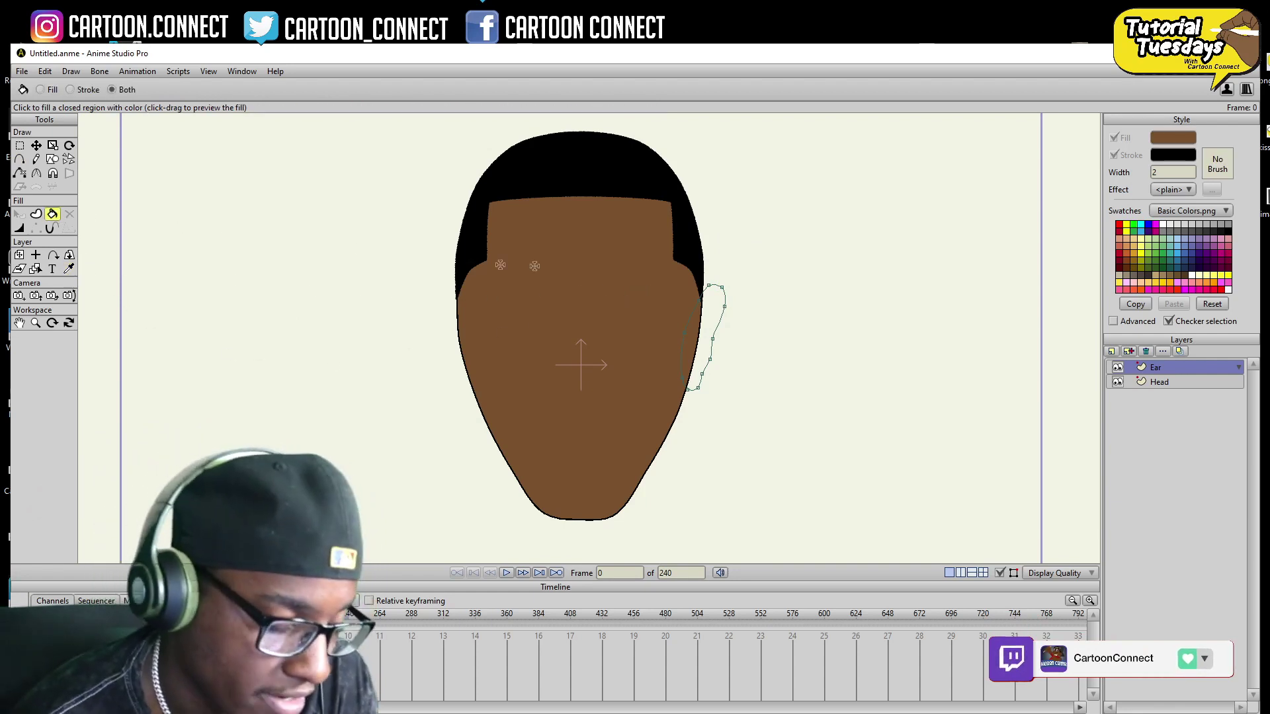
{"action": "left_click", "coordinate": [717, 300]}
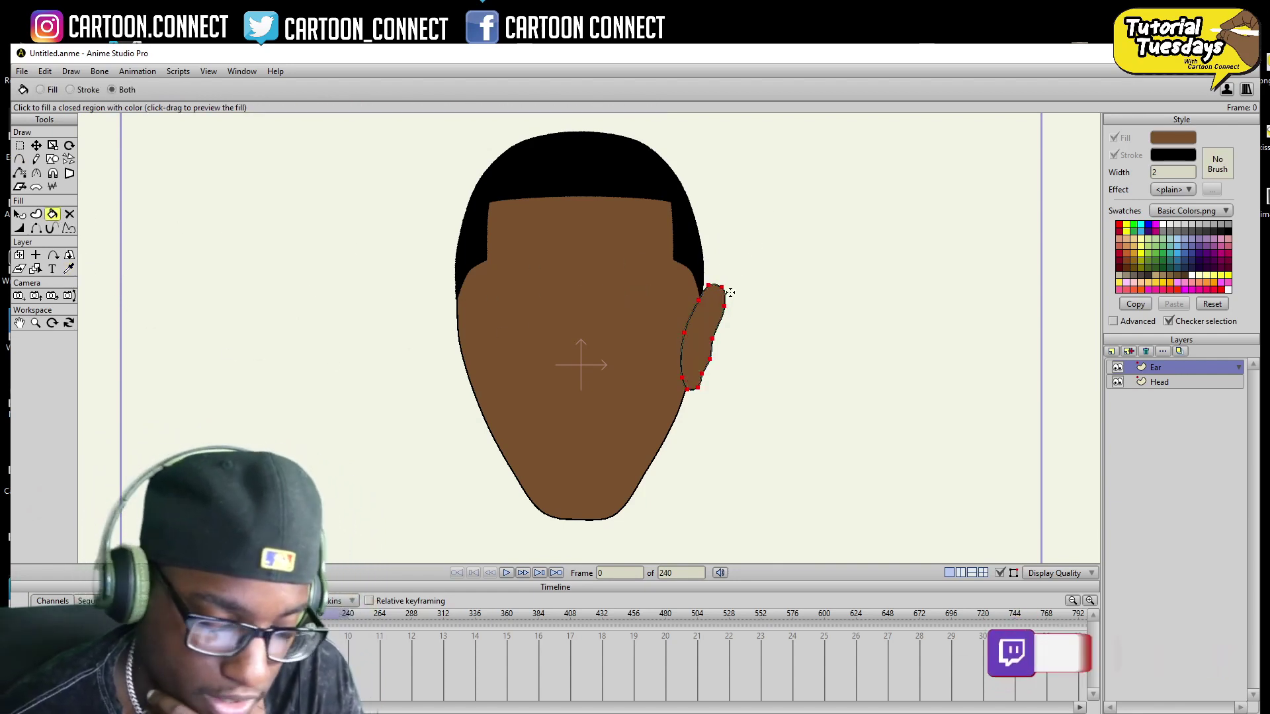
{"action": "left_click_drag", "start_coordinate": [1154, 367], "coordinate": [1144, 384]}
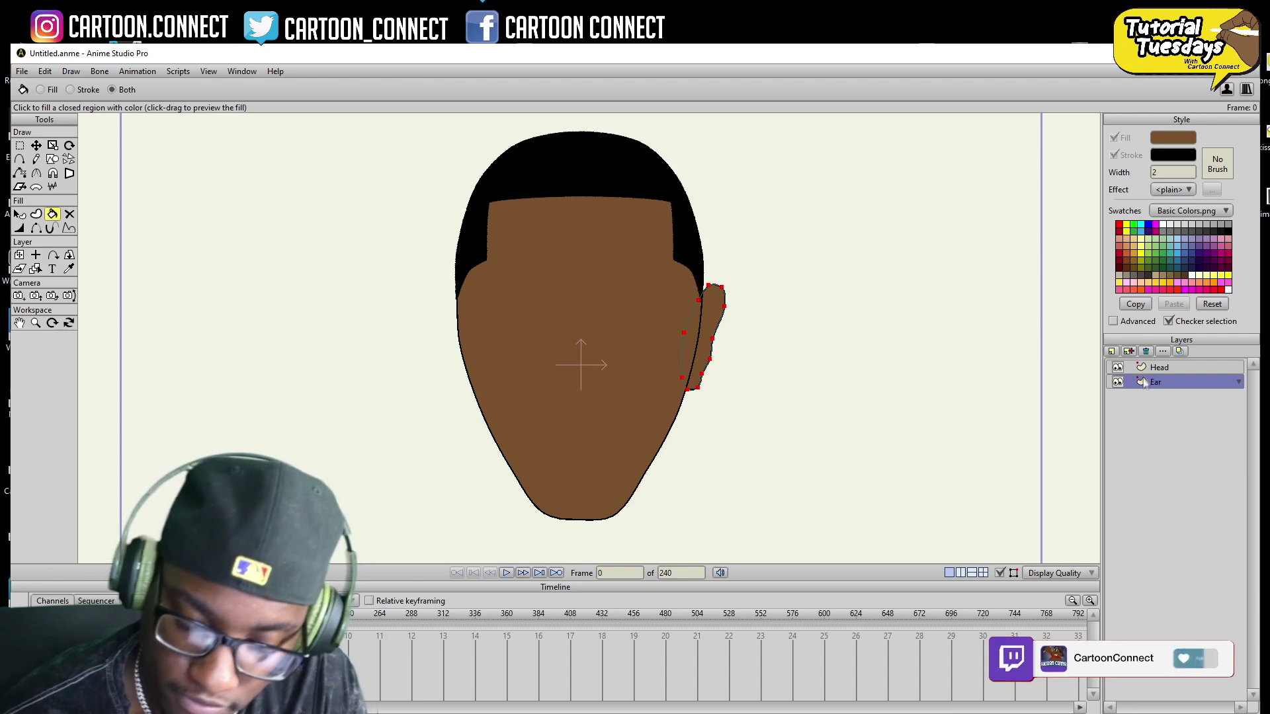
- Hide the Head layer and hide the ear outline's edges along the inner side that meets the head
{"action": "left_click", "coordinate": [1117, 367]}
{"action": "left_click", "coordinate": [36, 324]}
{"action": "mouse_move", "coordinate": [806, 429]}
{"action": "left_mouse_down"}
{"action": "mouse_move", "coordinate": [889, 420]}
{"action": "mouse_move", "coordinate": [713, 423]}
{"action": "mouse_move", "coordinate": [745, 424]}
{"action": "left_mouse_up"}
{"action": "left_click_drag", "start_coordinate": [712, 446], "coordinate": [757, 422]}
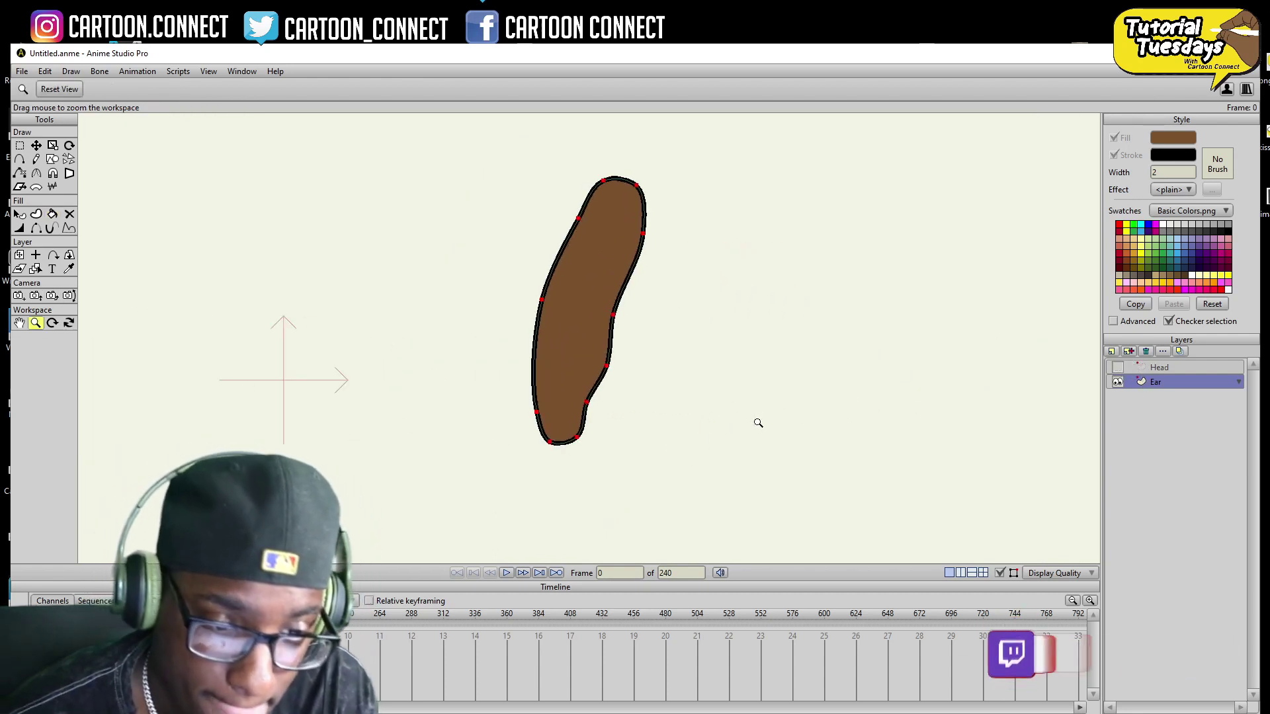
{"action": "left_click_drag", "start_coordinate": [679, 468], "coordinate": [693, 460]}
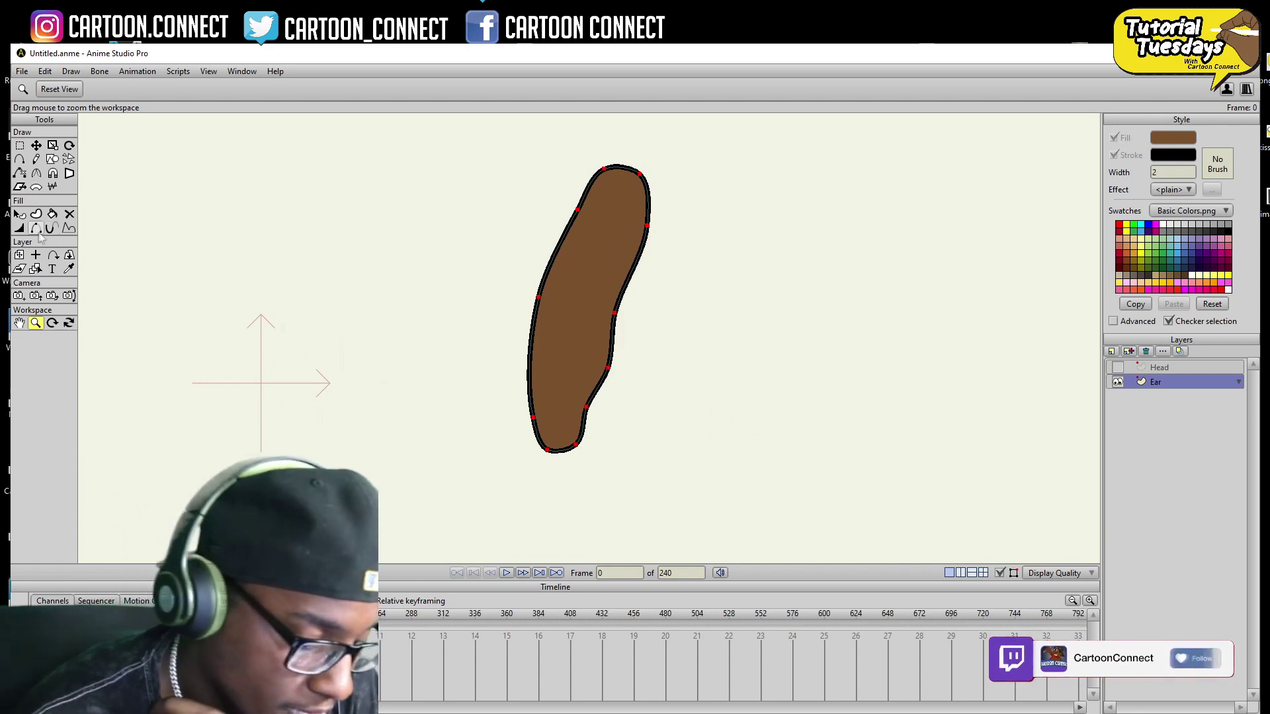
{"action": "left_click", "coordinate": [19, 159]}
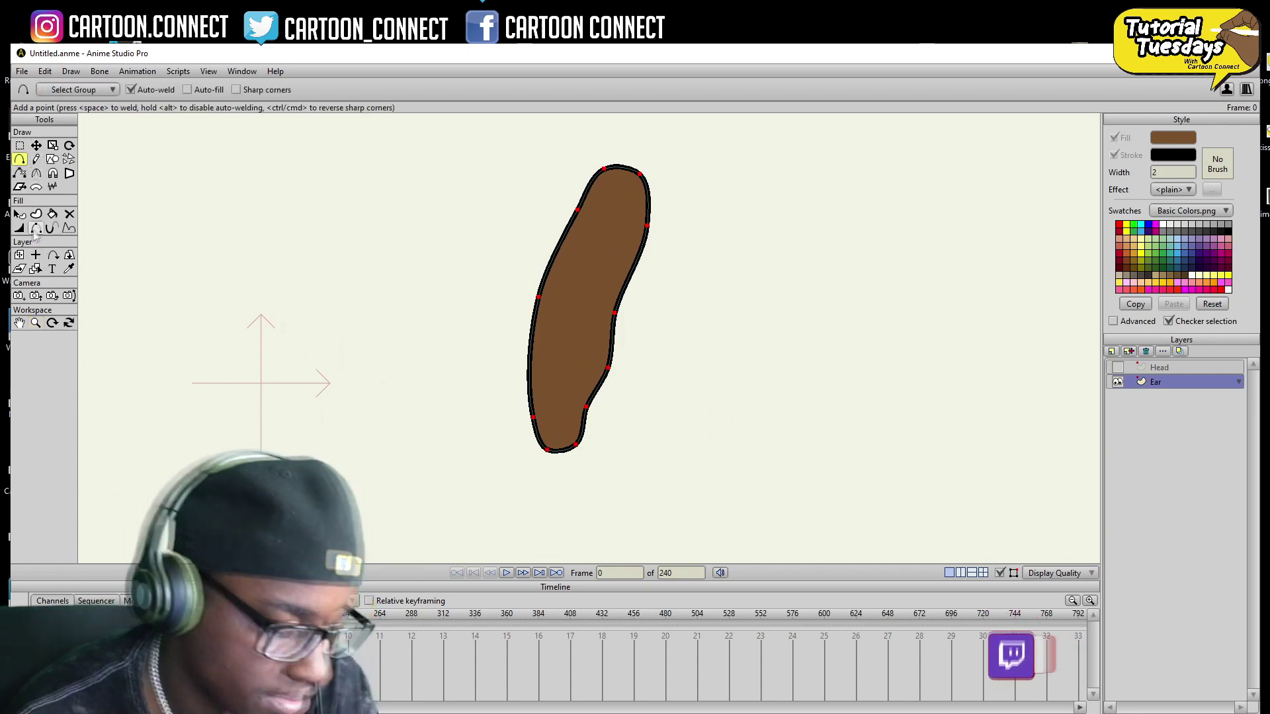
{"action": "left_click", "coordinate": [19, 228]}
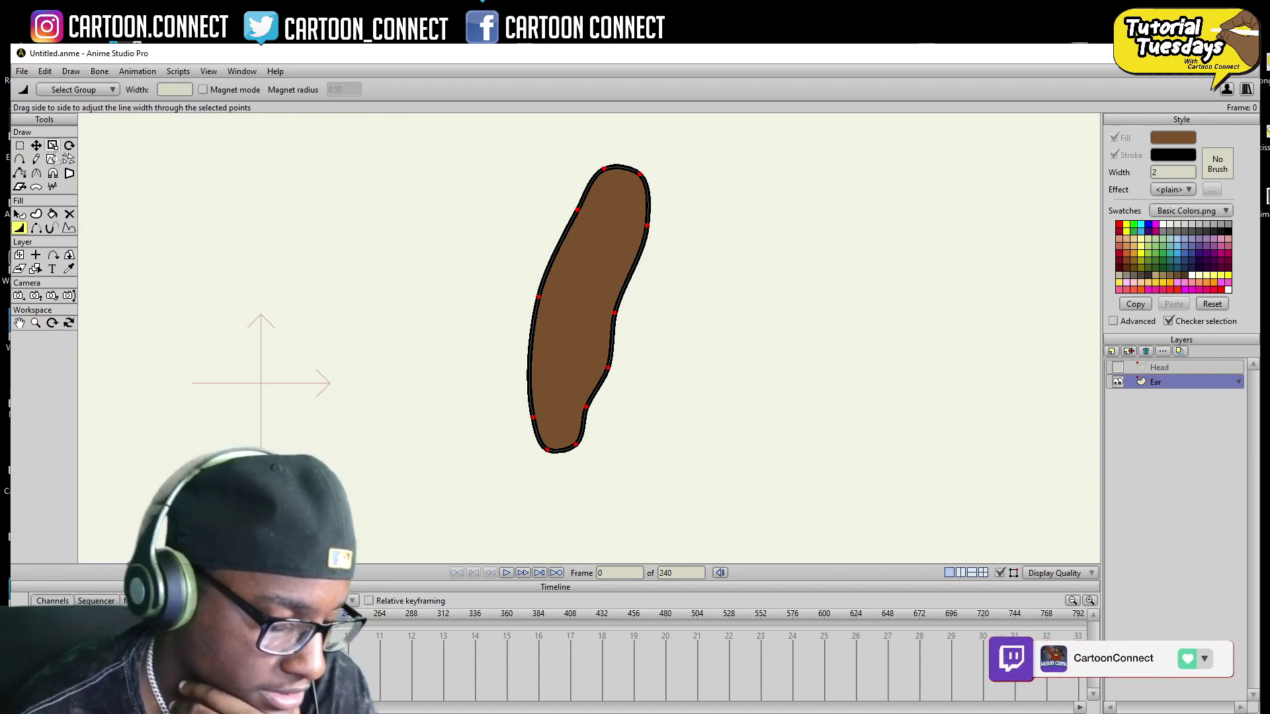
{"action": "left_click", "coordinate": [36, 228]}
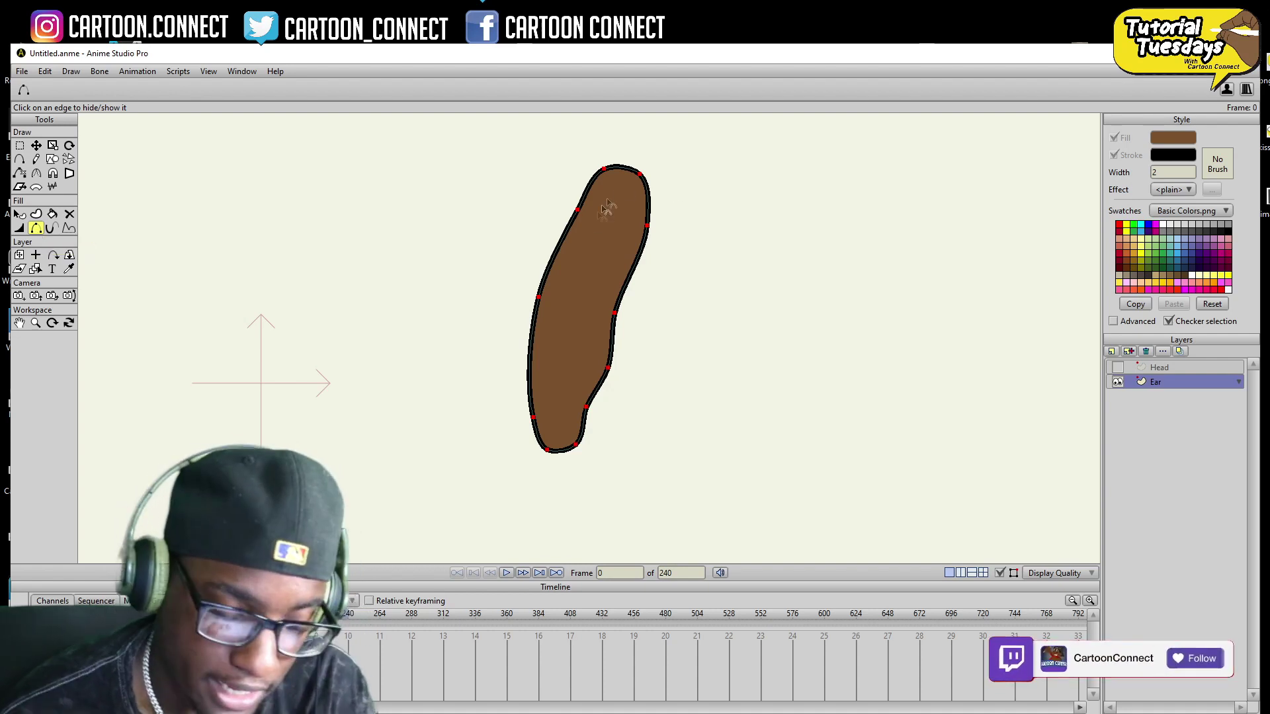
{"action": "left_click", "coordinate": [573, 223]}
{"action": "left_click", "coordinate": [541, 315]}
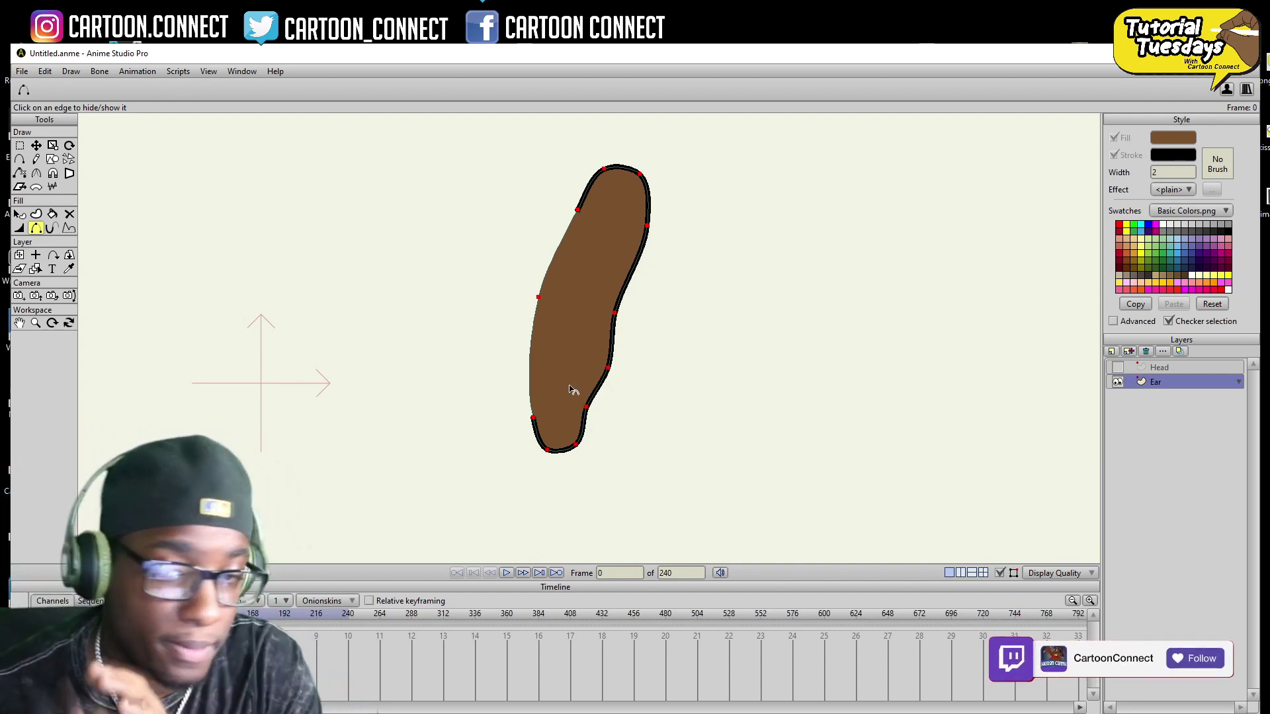
- Taper the ear outline by setting the line width to 0 at the upper and lower end points of its visible stroke
{"action": "key", "text": "w"}
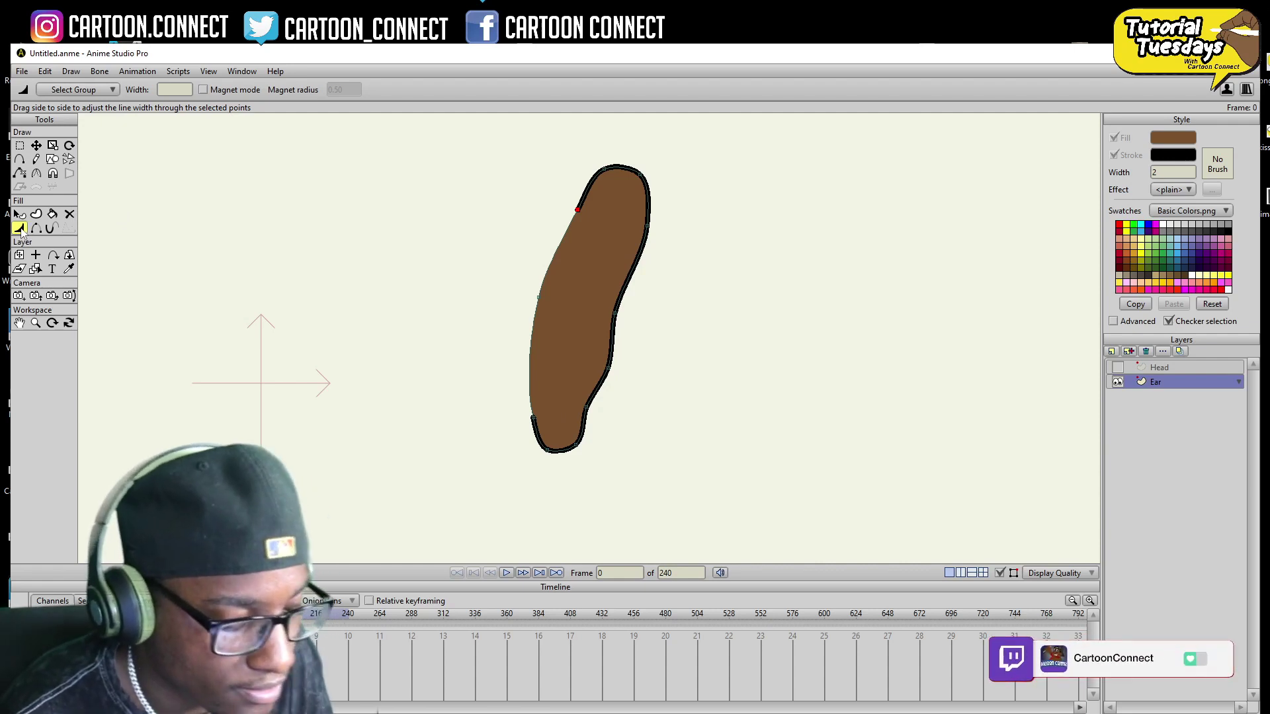
{"action": "key", "text": "h"}
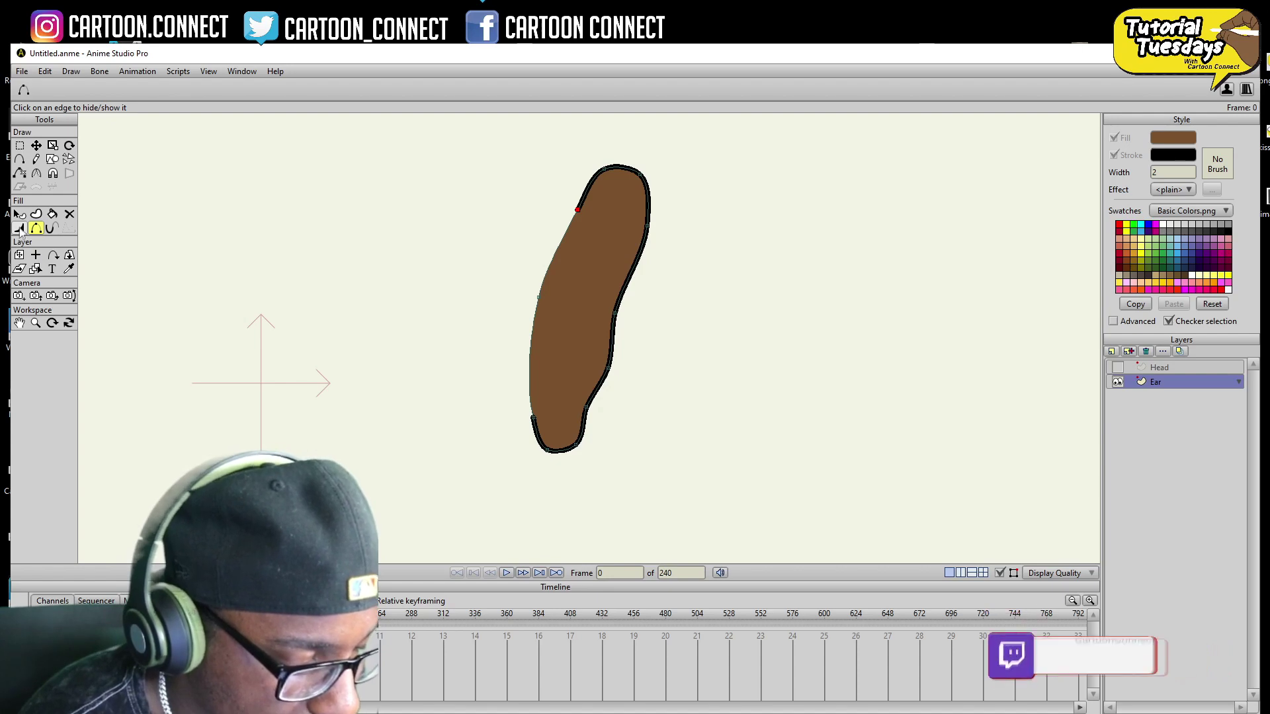
{"action": "left_click", "coordinate": [19, 229]}
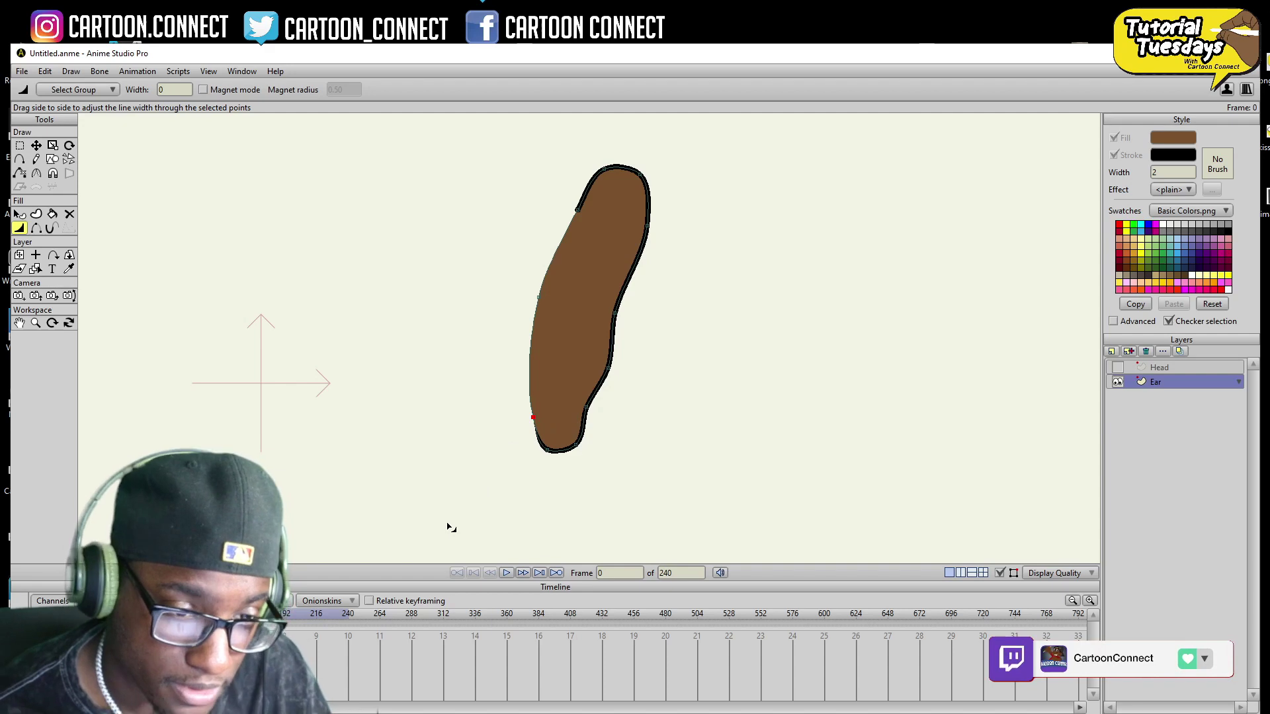
{"action": "left_click_drag", "start_coordinate": [579, 213], "coordinate": [425, 395]}
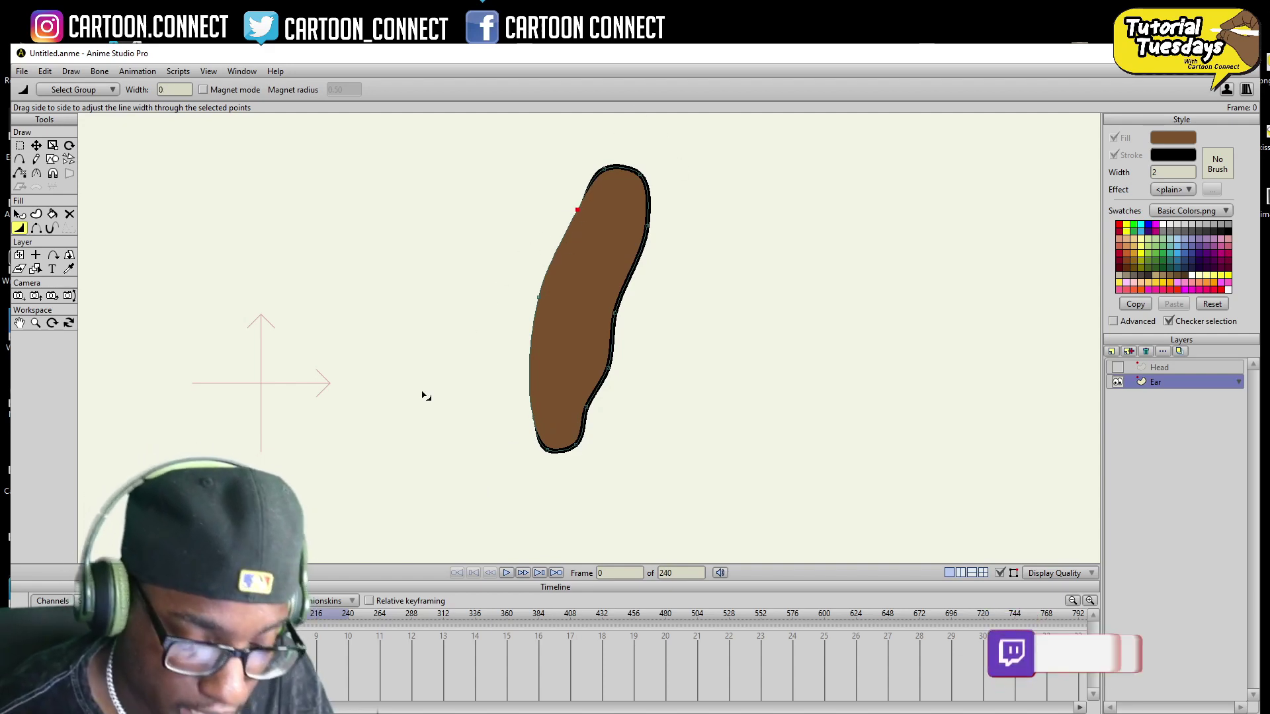
- Draw freehand fold lines inside the ear: one long wavy line, a short curved branch and a small innermost stroke
{"action": "left_click", "coordinate": [20, 146]}
{"action": "left_click", "coordinate": [144, 161]}
{"action": "left_click", "coordinate": [36, 159]}
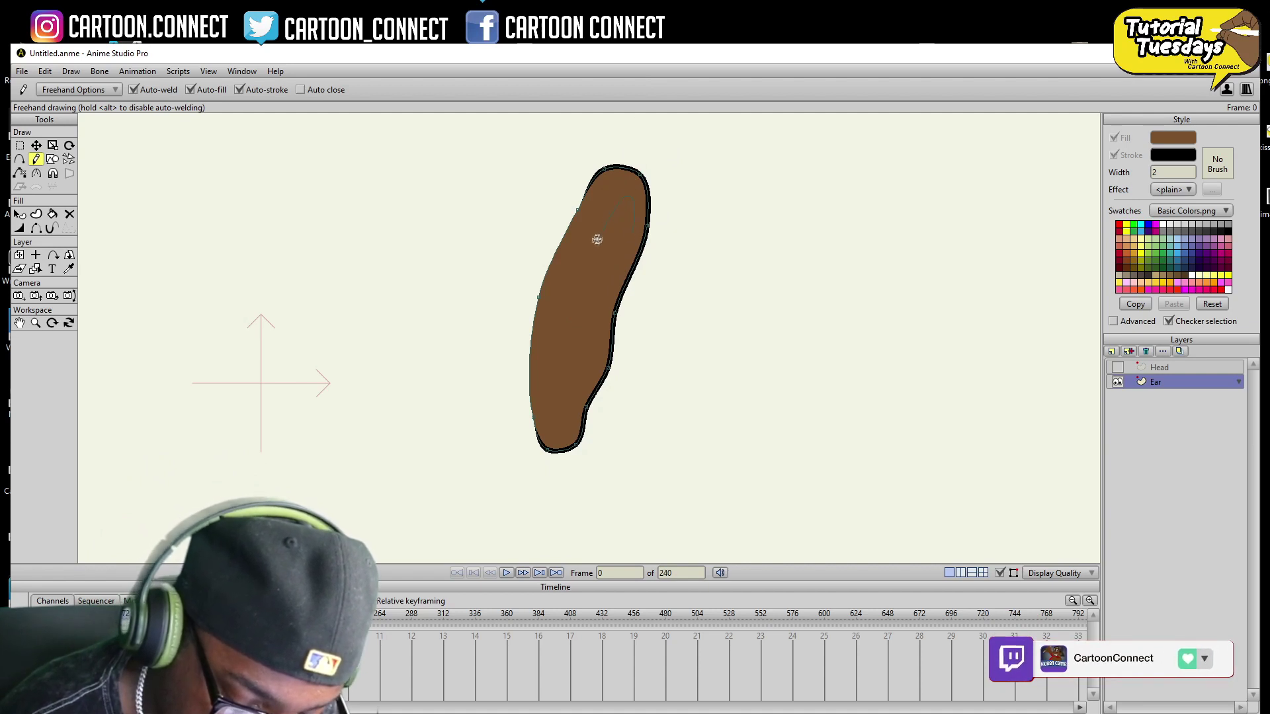
{"action": "left_click_drag", "start_coordinate": [596, 239], "coordinate": [580, 287]}
{"action": "left_click_drag", "start_coordinate": [561, 391], "coordinate": [563, 405]}
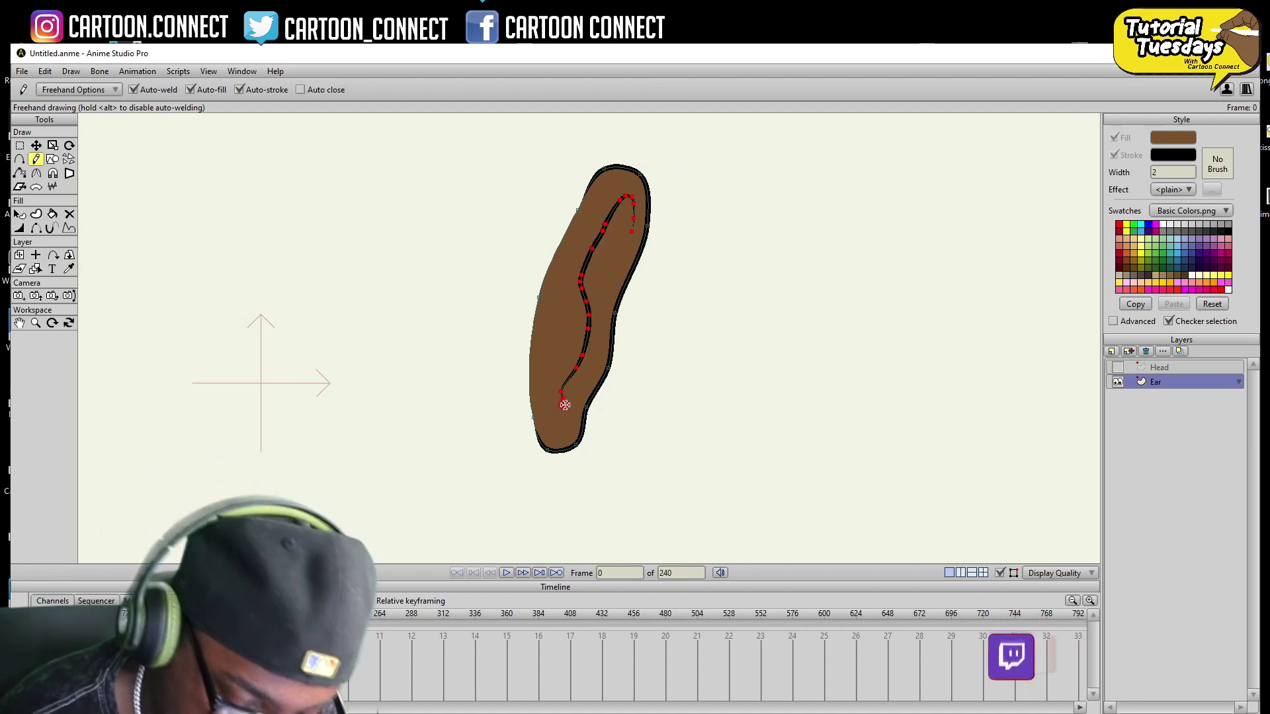
{"action": "left_click_drag", "start_coordinate": [580, 281], "coordinate": [614, 261]}
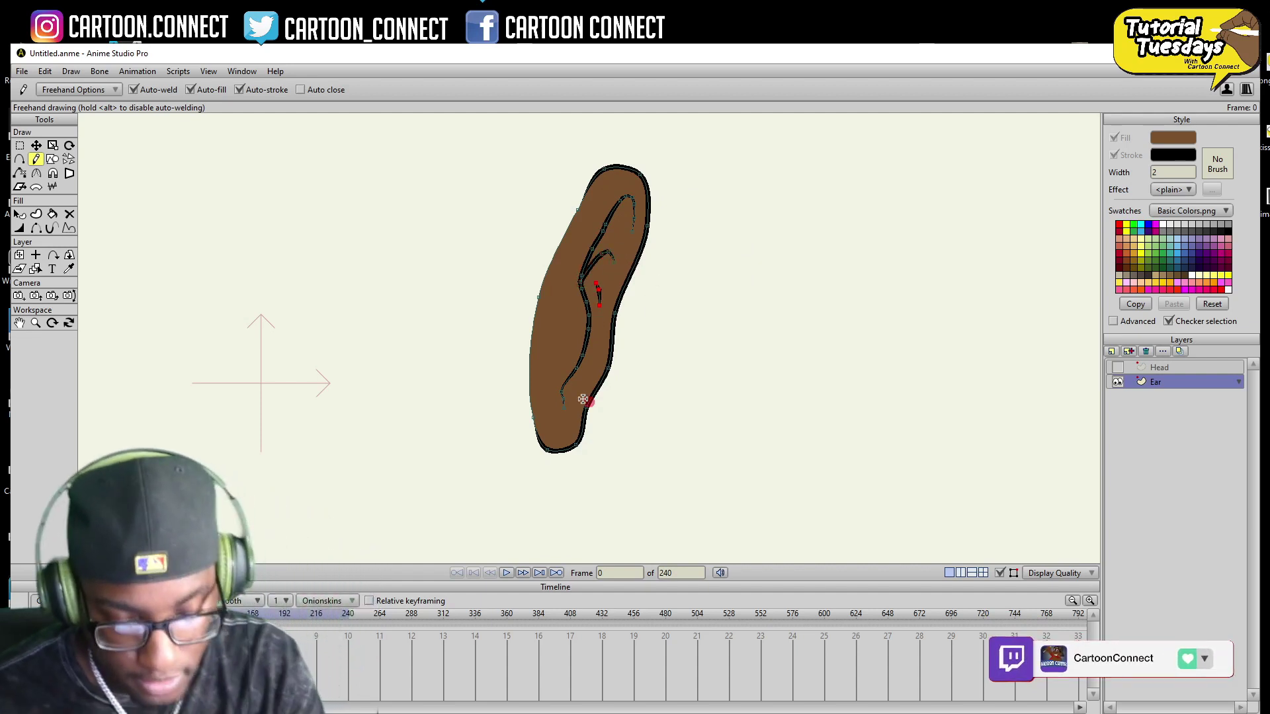
- Make the small innermost ear line's black stroke semi-transparent with an alpha of 113
{"action": "left_click", "coordinate": [19, 214]}
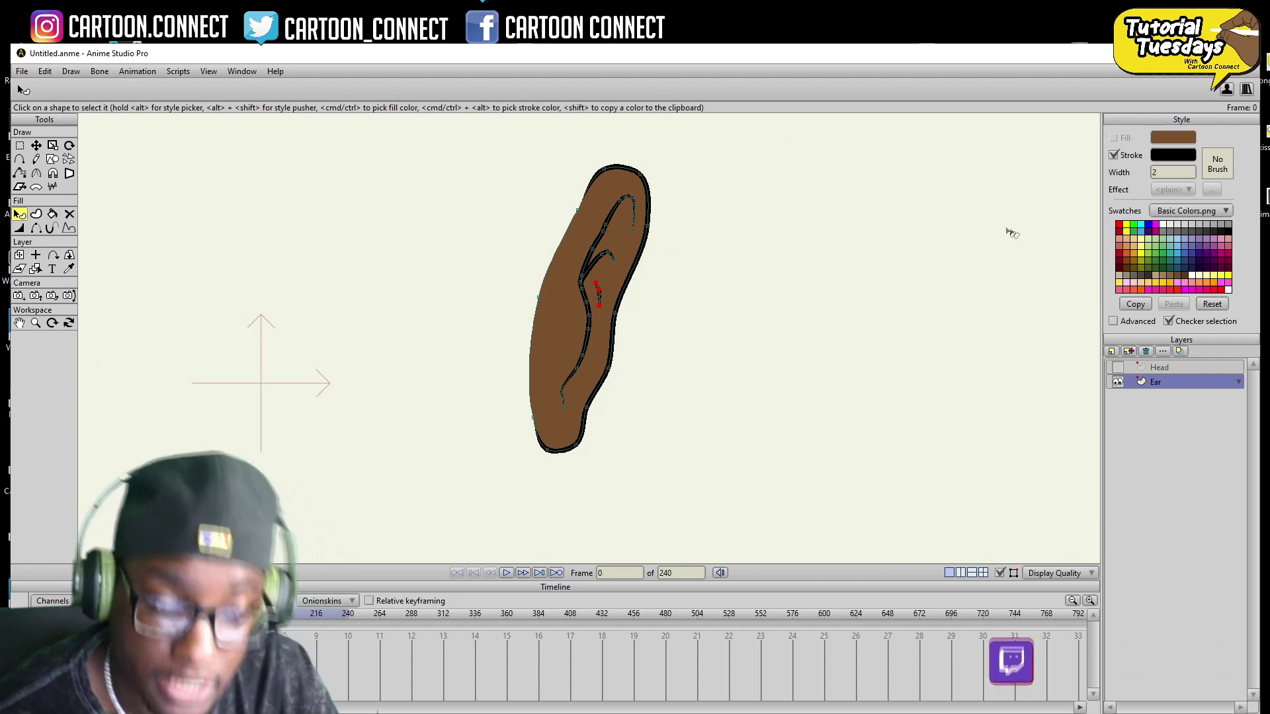
{"action": "left_click", "coordinate": [1170, 154]}
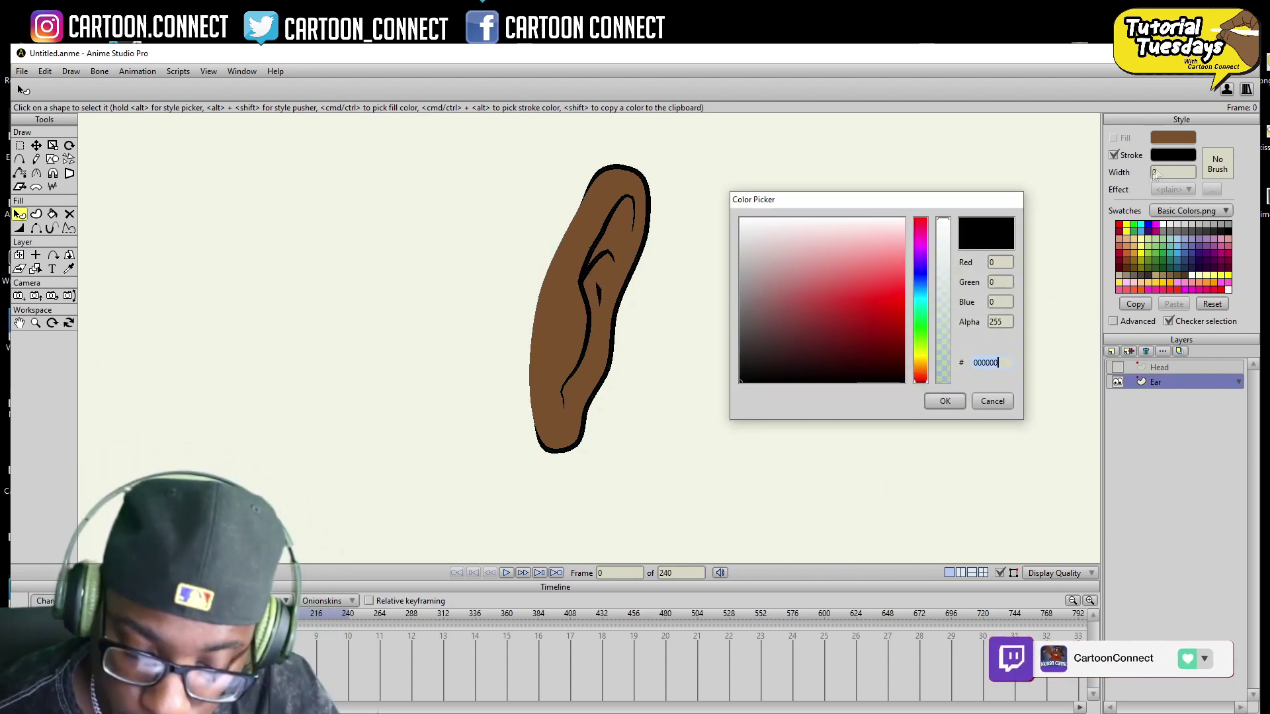
{"action": "left_click_drag", "start_coordinate": [950, 263], "coordinate": [943, 309]}
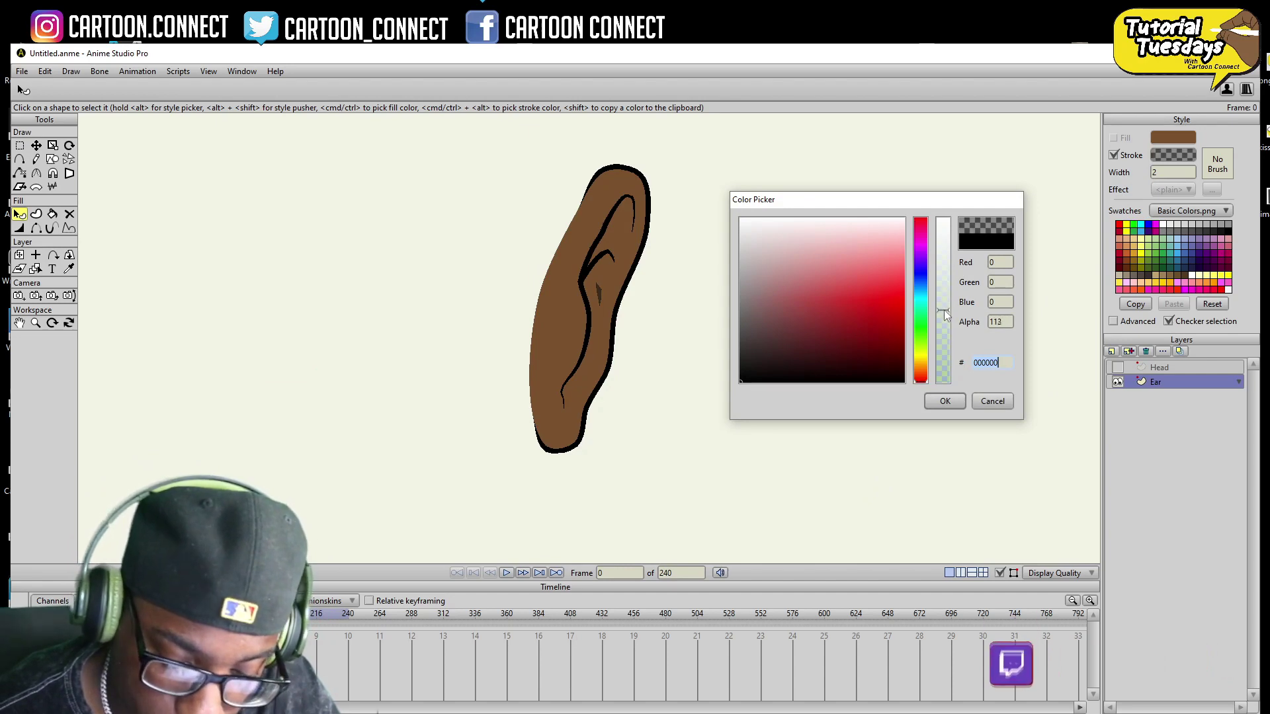
{"action": "left_click", "coordinate": [945, 401]}
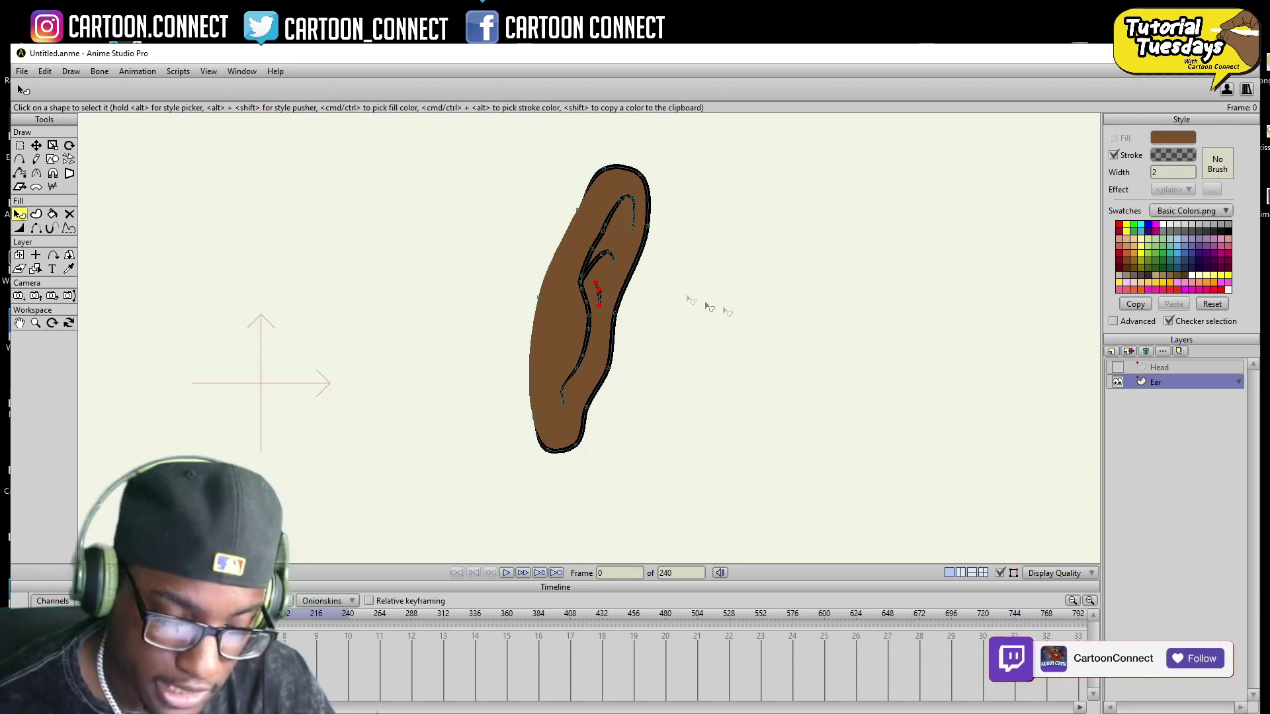
- Make the strokes of the curved branch and the long wavy ear line semi-transparent, using alpha 101 for the long line
{"action": "left_click", "coordinate": [696, 266]}
{"action": "left_click", "coordinate": [1172, 155]}
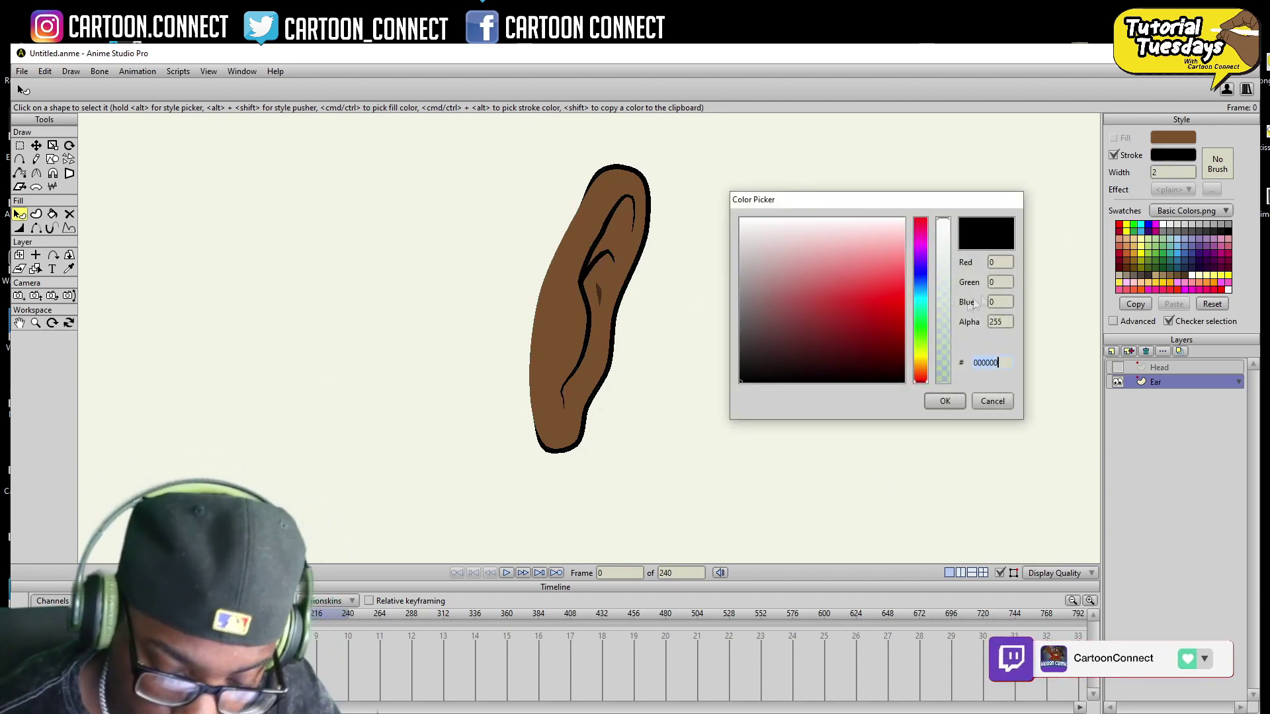
{"action": "left_click", "coordinate": [943, 299]}
{"action": "left_click", "coordinate": [945, 400]}
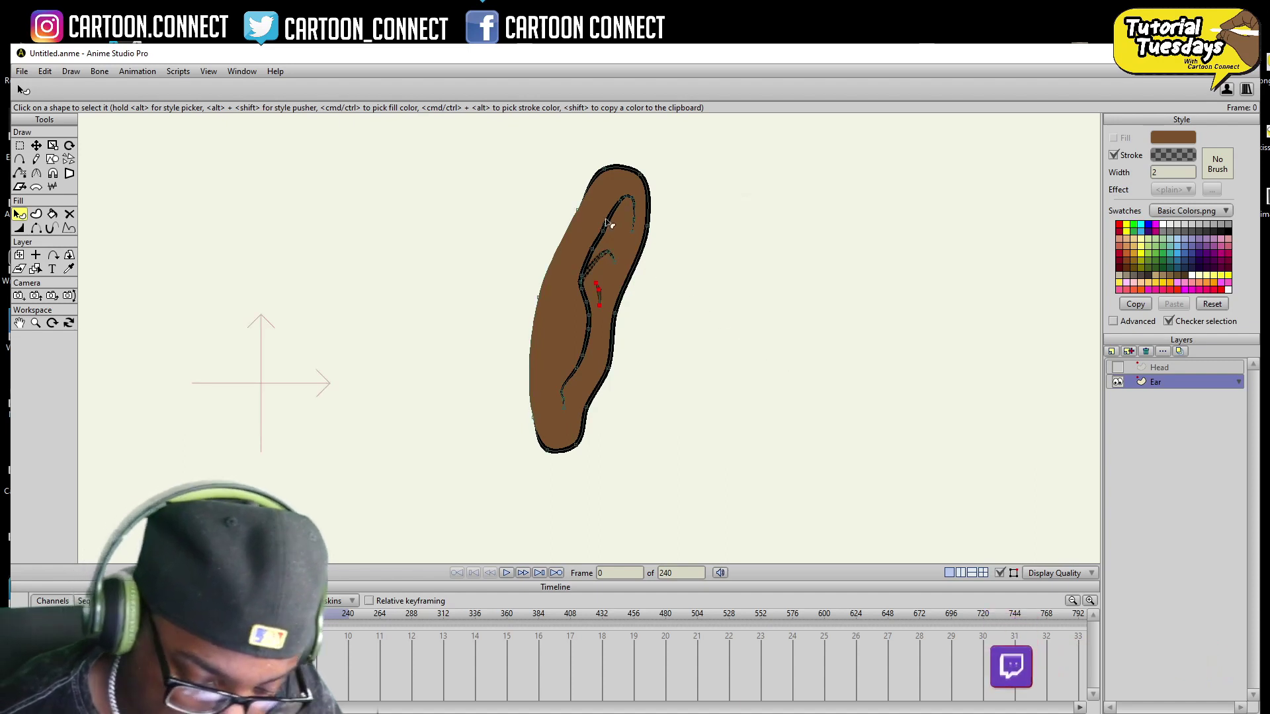
{"action": "left_click", "coordinate": [1169, 157]}
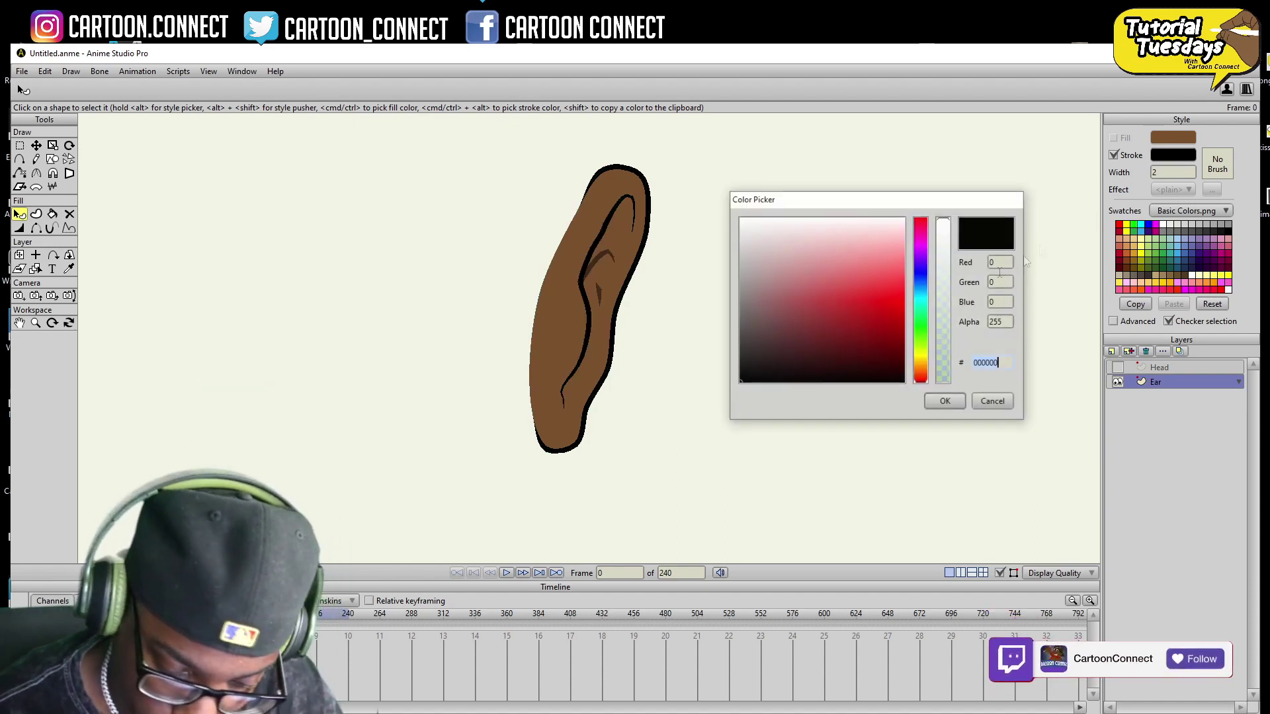
{"action": "left_click", "coordinate": [942, 324]}
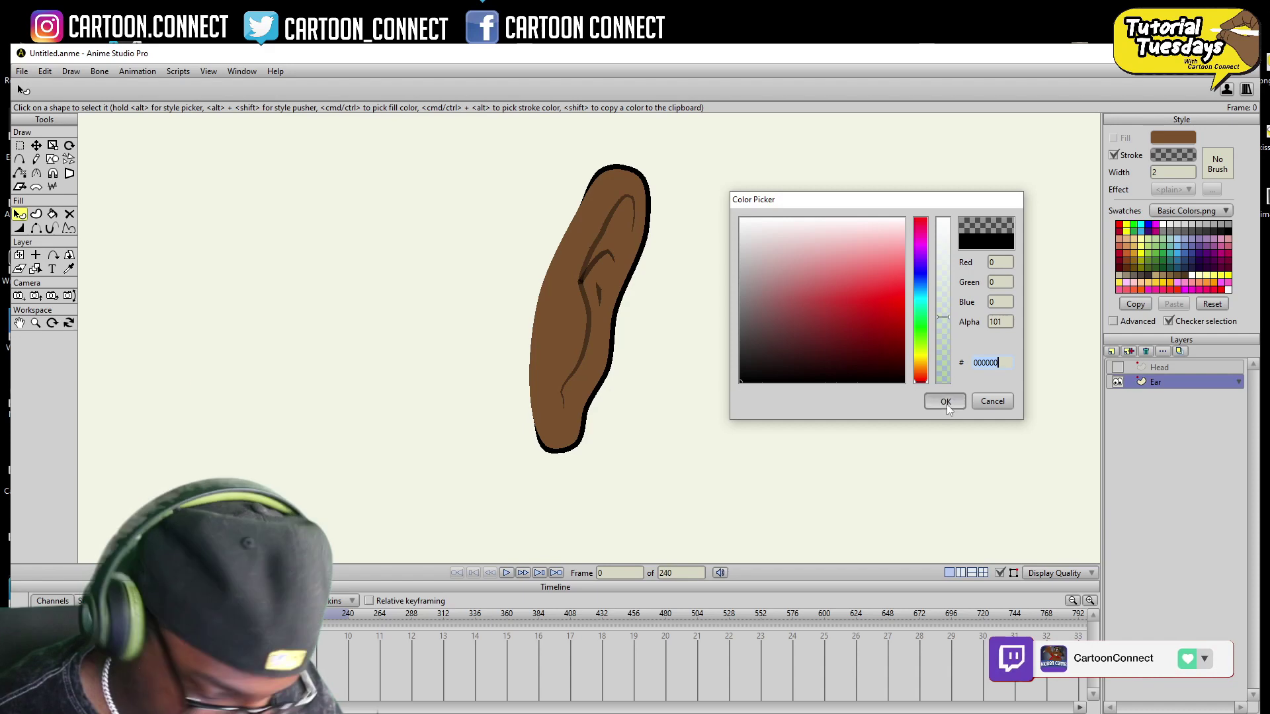
{"action": "left_click", "coordinate": [946, 401]}
- Show the Head layer again and render a preview of the head together with the finished ear
{"action": "left_click", "coordinate": [1118, 367]}
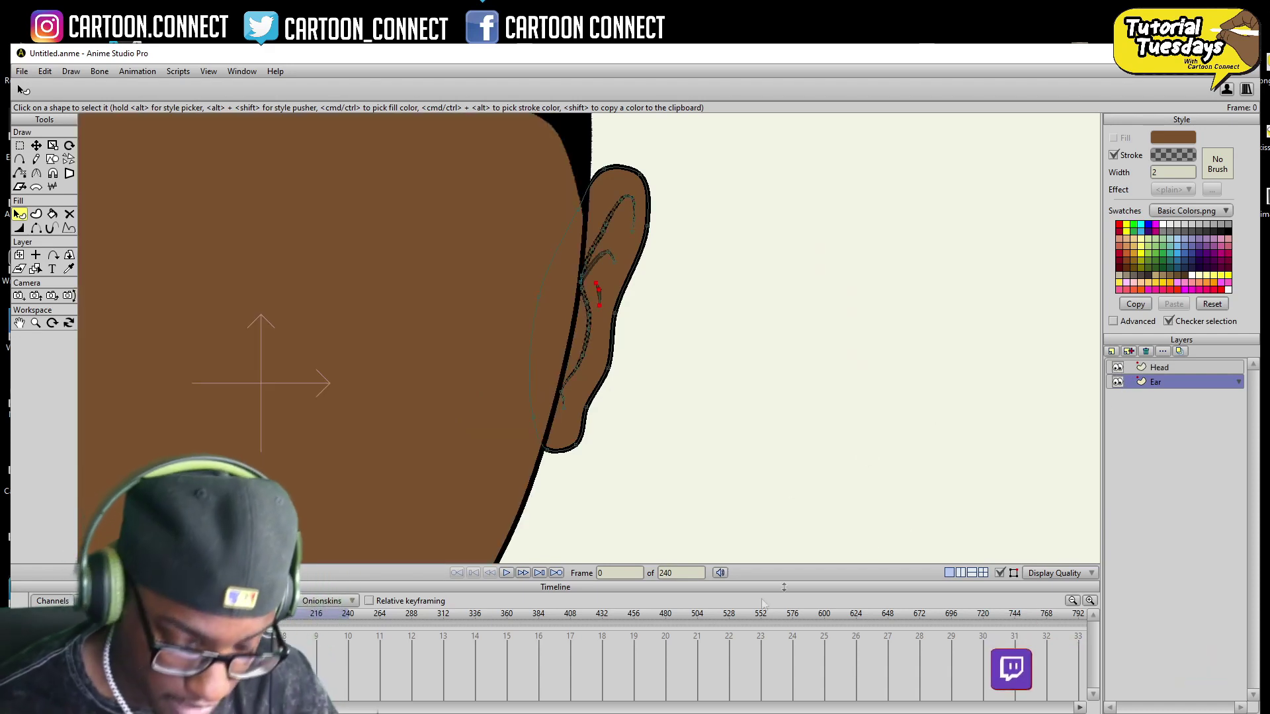
{"action": "left_click", "coordinate": [35, 322]}
{"action": "left_click_drag", "start_coordinate": [717, 357], "coordinate": [581, 420]}
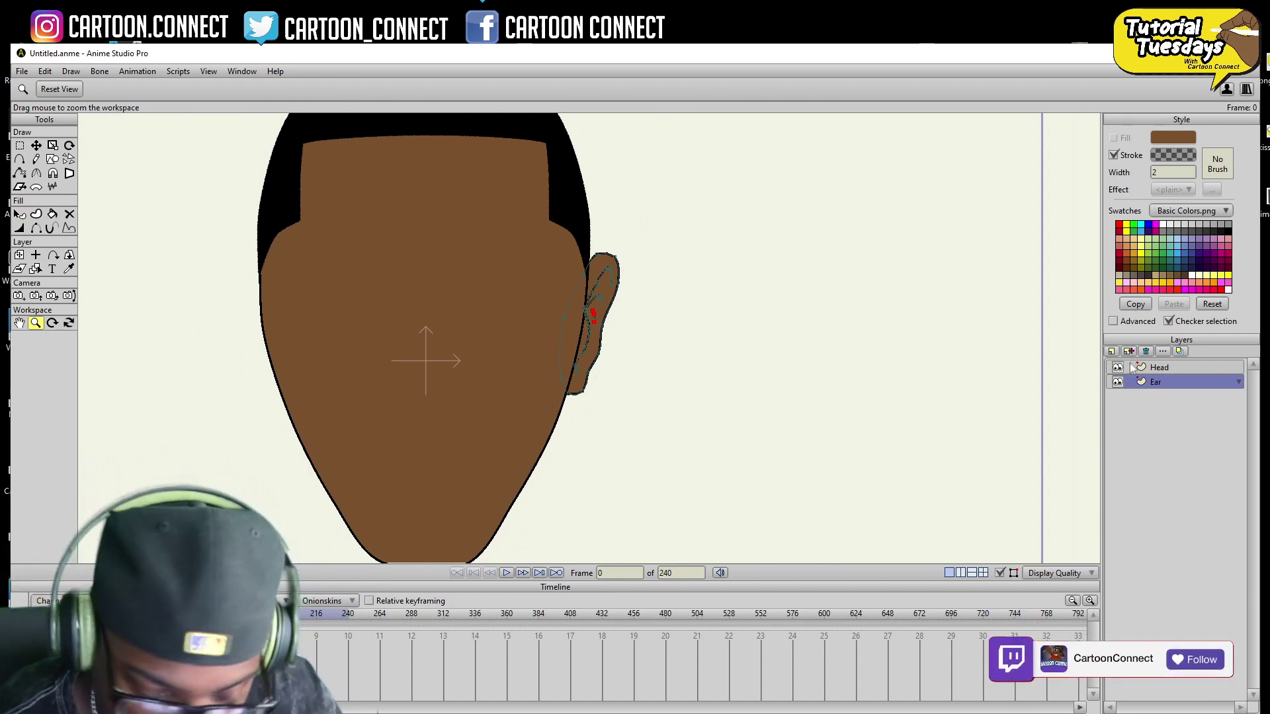
{"action": "left_click", "coordinate": [21, 71]}
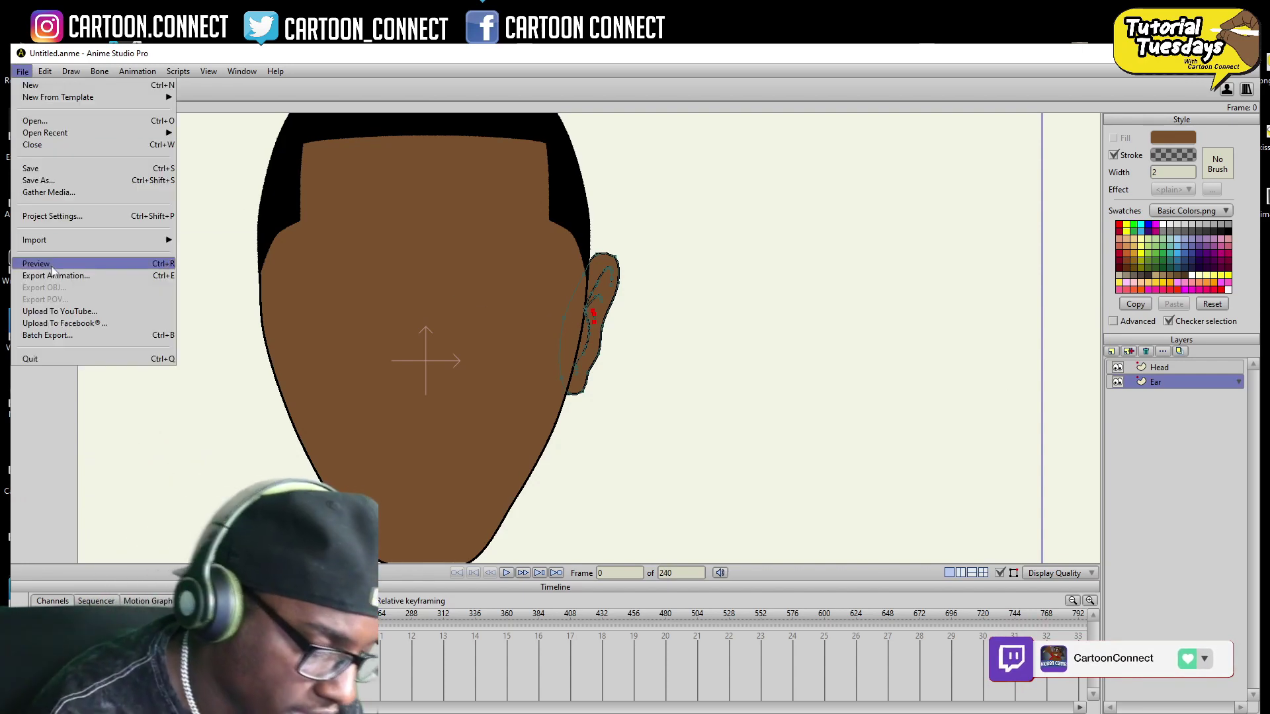
{"action": "left_click", "coordinate": [52, 266]}
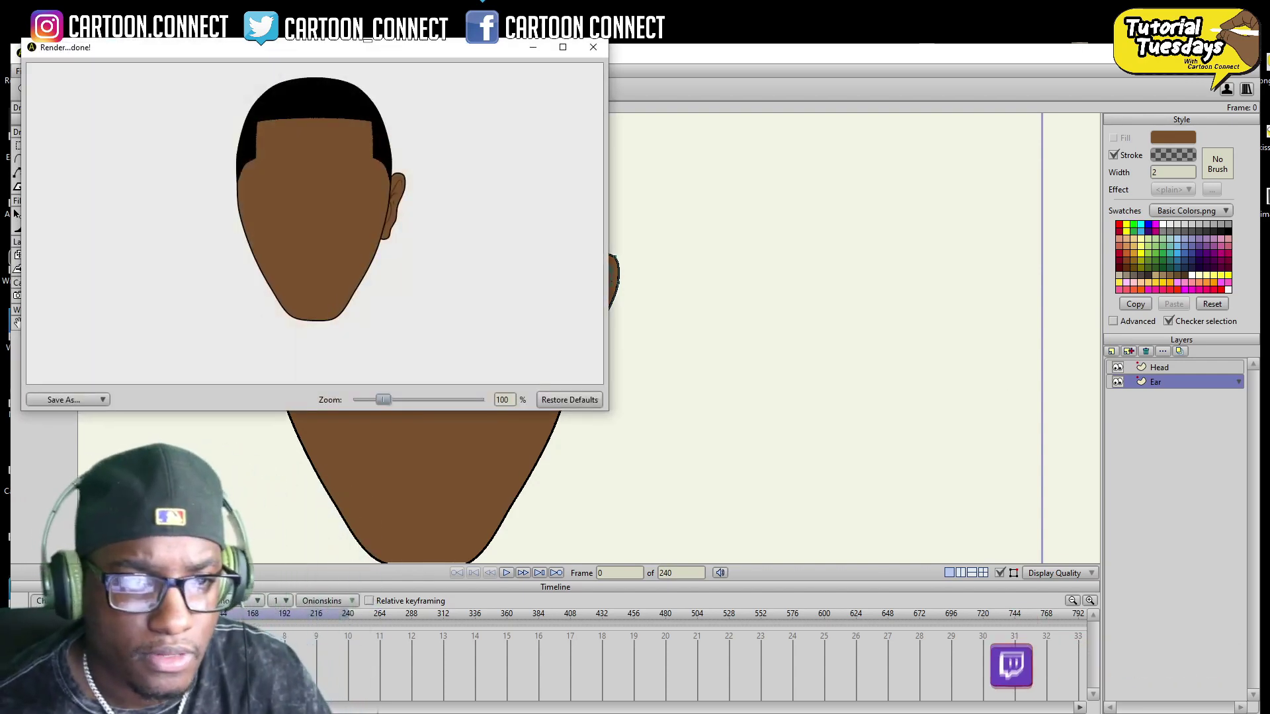
{"action": "left_click", "coordinate": [593, 47]}
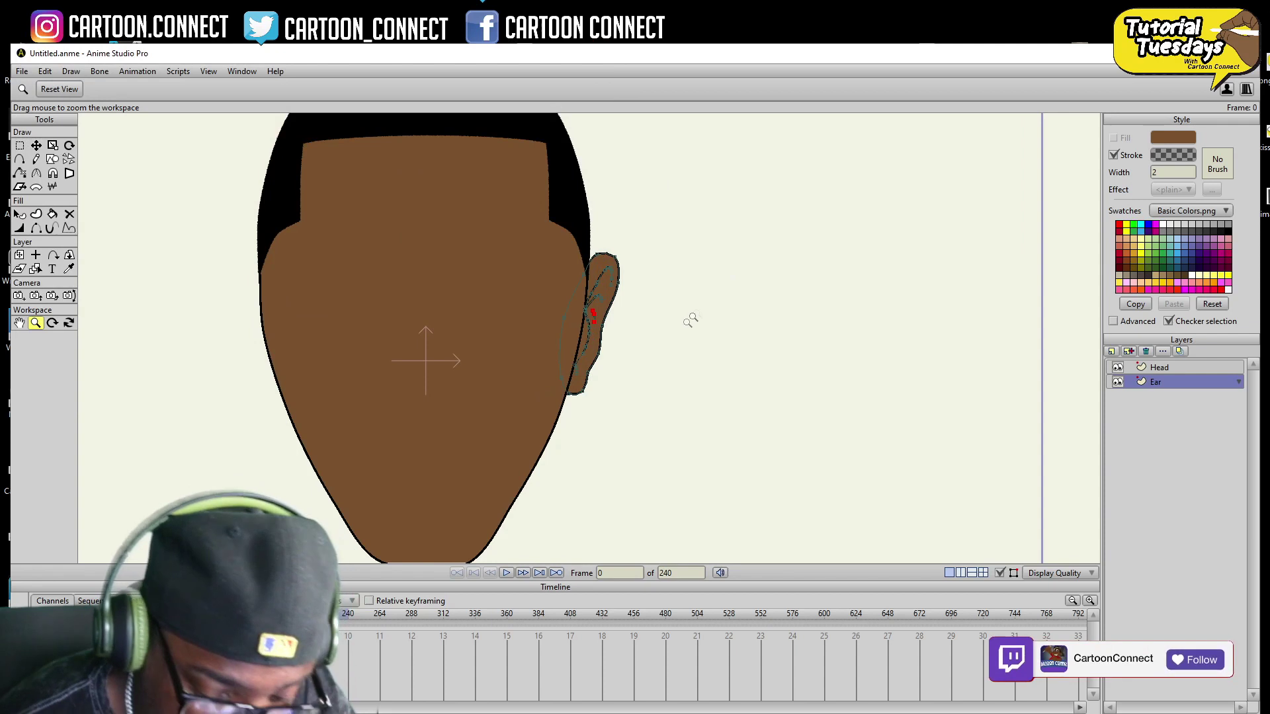
- Select all the ear's points, scale the ear slightly shorter in height and rotate it slightly to fit the head
{"action": "left_click", "coordinate": [19, 145]}
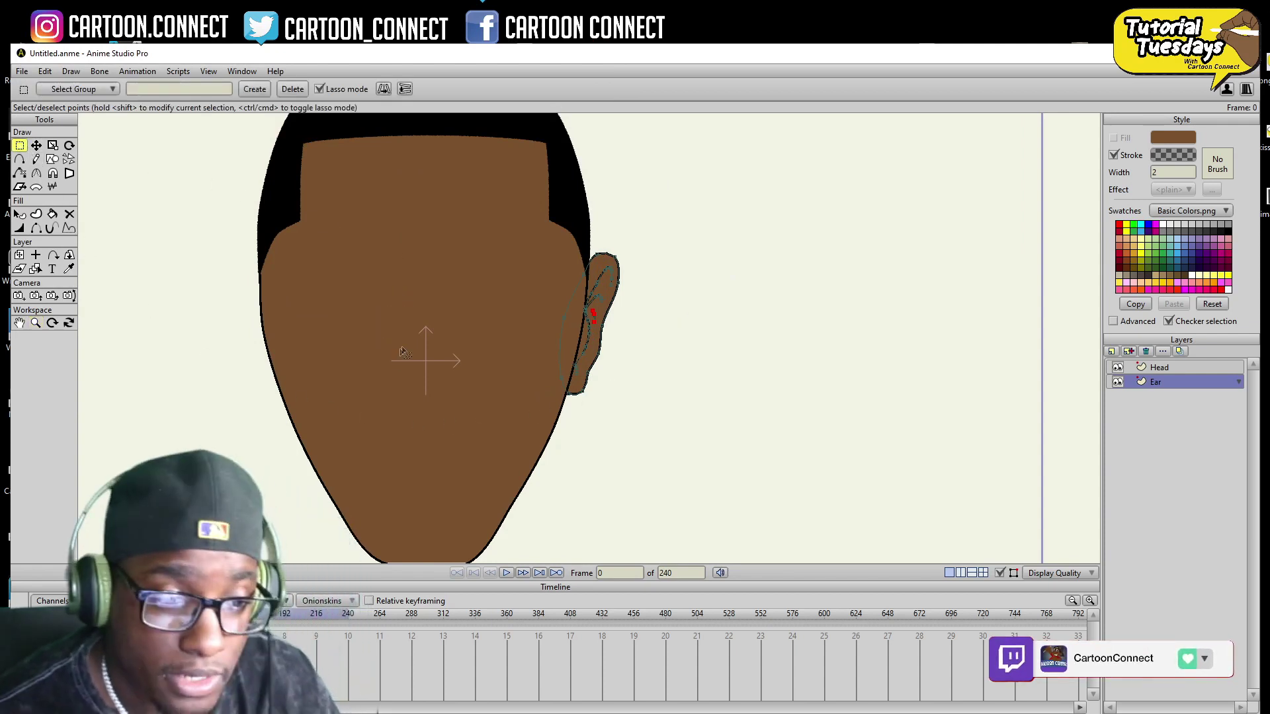
{"action": "mouse_move", "coordinate": [622, 293]}
{"action": "left_mouse_down"}
{"action": "mouse_move", "coordinate": [550, 470]}
{"action": "mouse_move", "coordinate": [553, 219]}
{"action": "mouse_move", "coordinate": [559, 238]}
{"action": "left_mouse_up"}
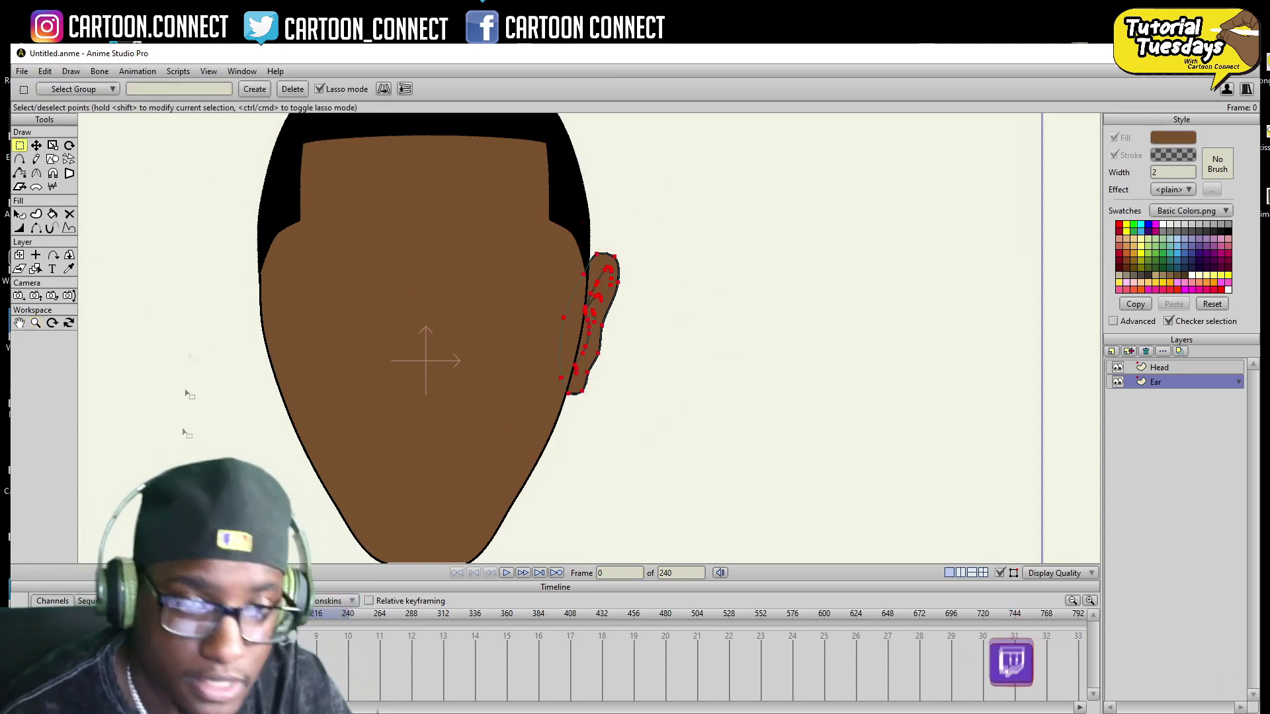
{"action": "left_click", "coordinate": [52, 145]}
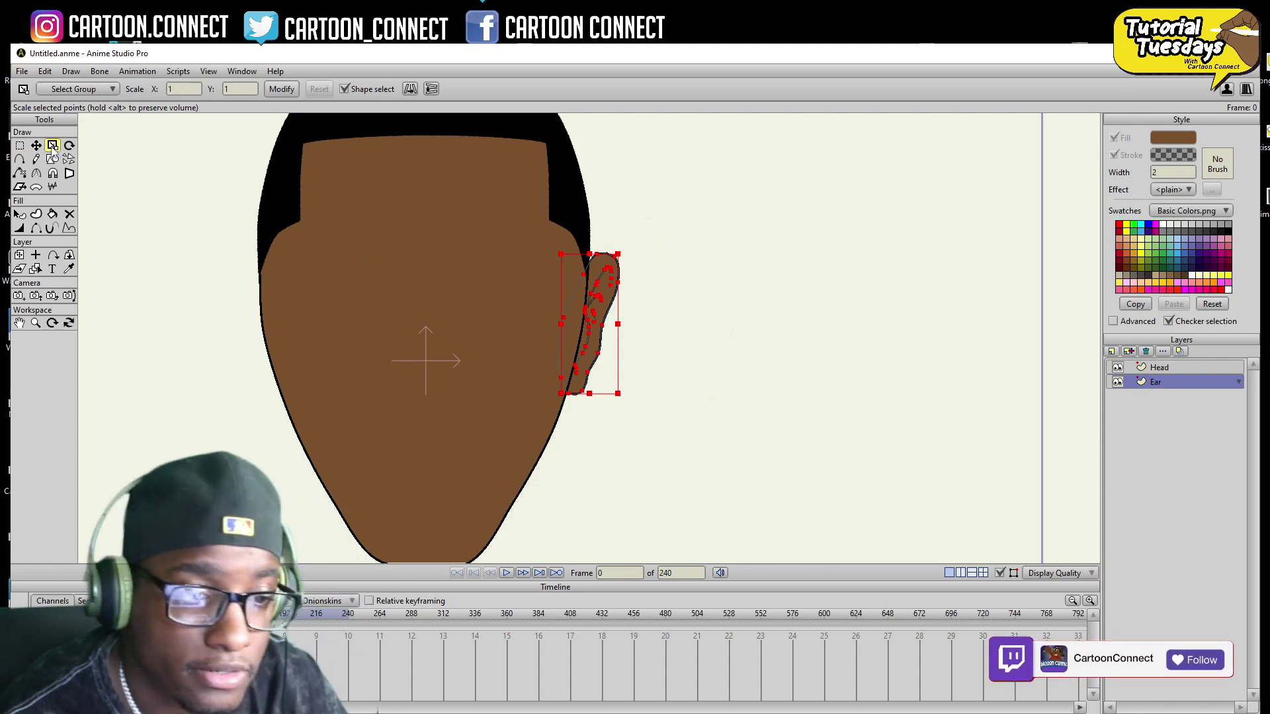
{"action": "left_click_drag", "start_coordinate": [609, 242], "coordinate": [608, 247]}
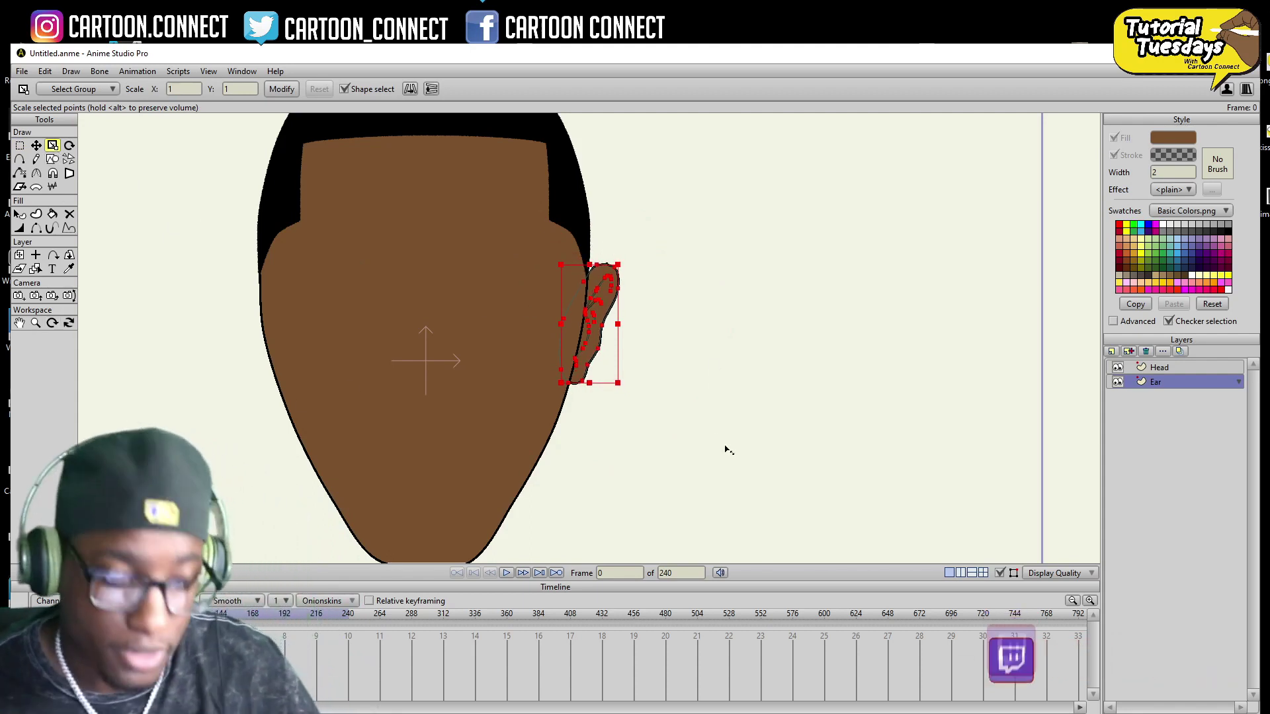
{"action": "key", "text": "r"}
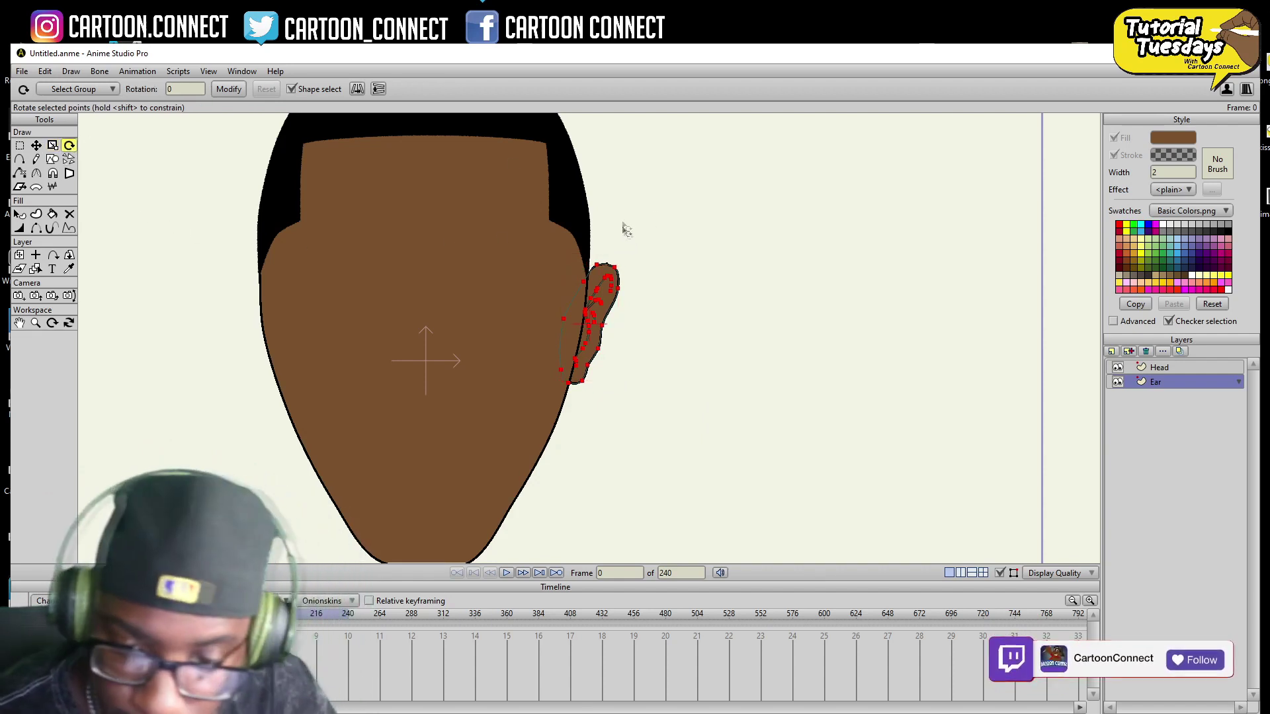
{"action": "left_click_drag", "start_coordinate": [619, 252], "coordinate": [614, 261]}
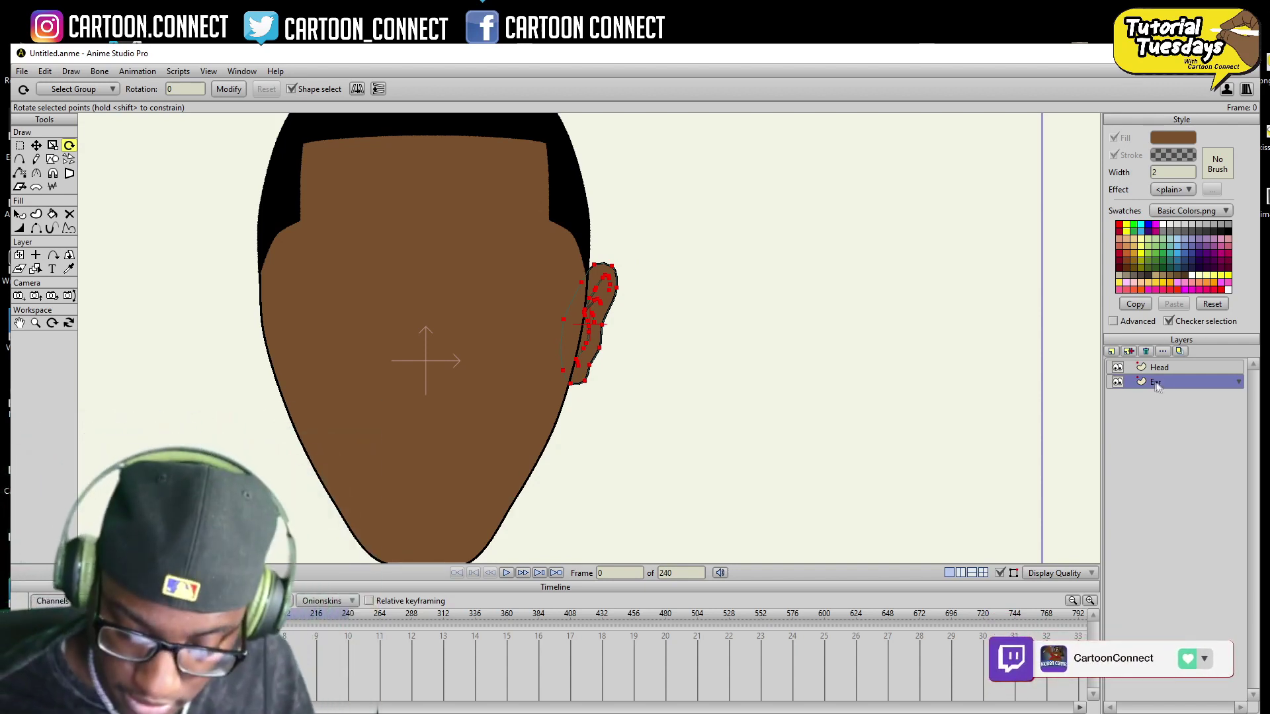
- Duplicate the Ear layer, flip the copy horizontally and position it against the opposite side of the head
{"action": "left_click", "coordinate": [1129, 351]}
{"action": "left_click", "coordinate": [36, 145]}
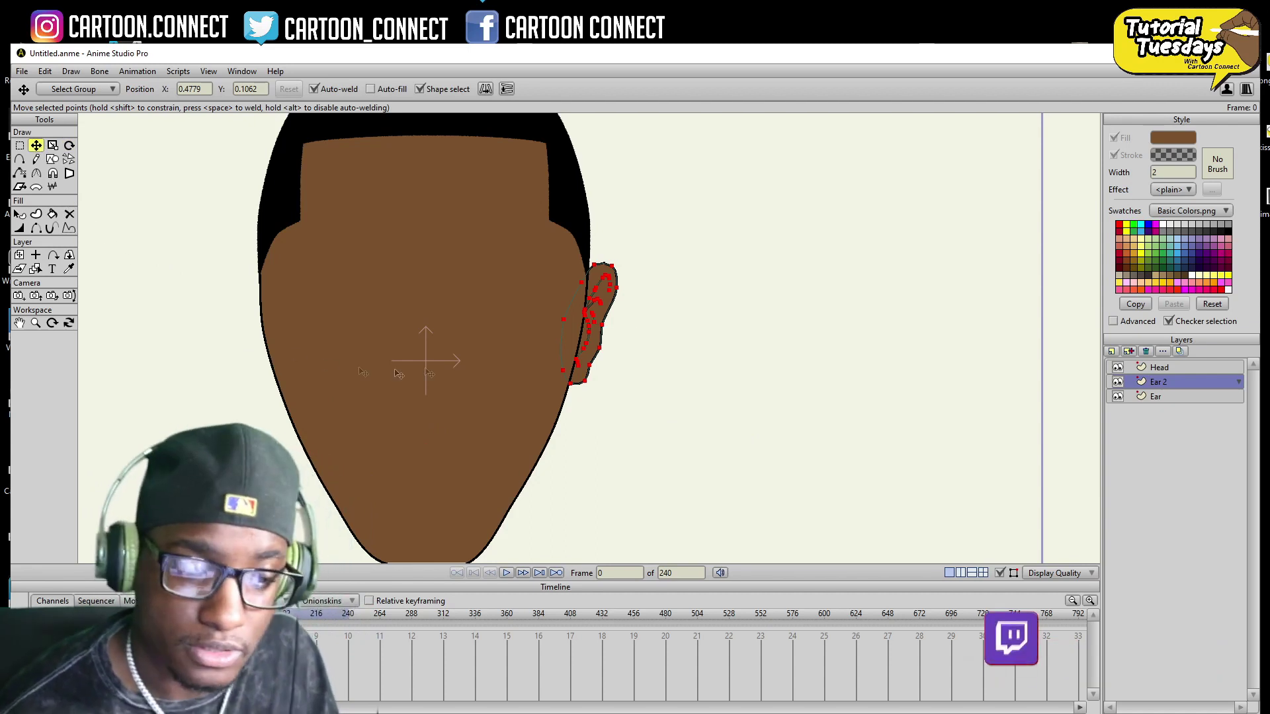
{"action": "left_click_drag", "start_coordinate": [656, 413], "coordinate": [315, 393]}
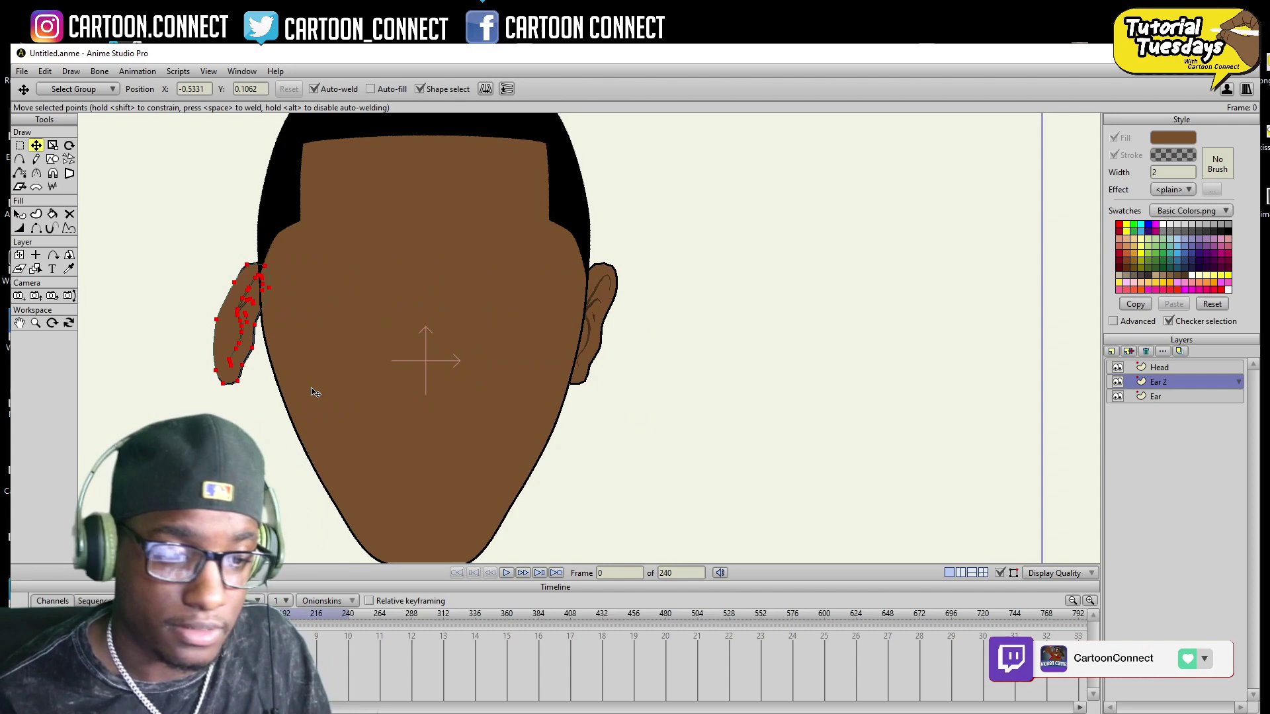
{"action": "left_click", "coordinate": [485, 89]}
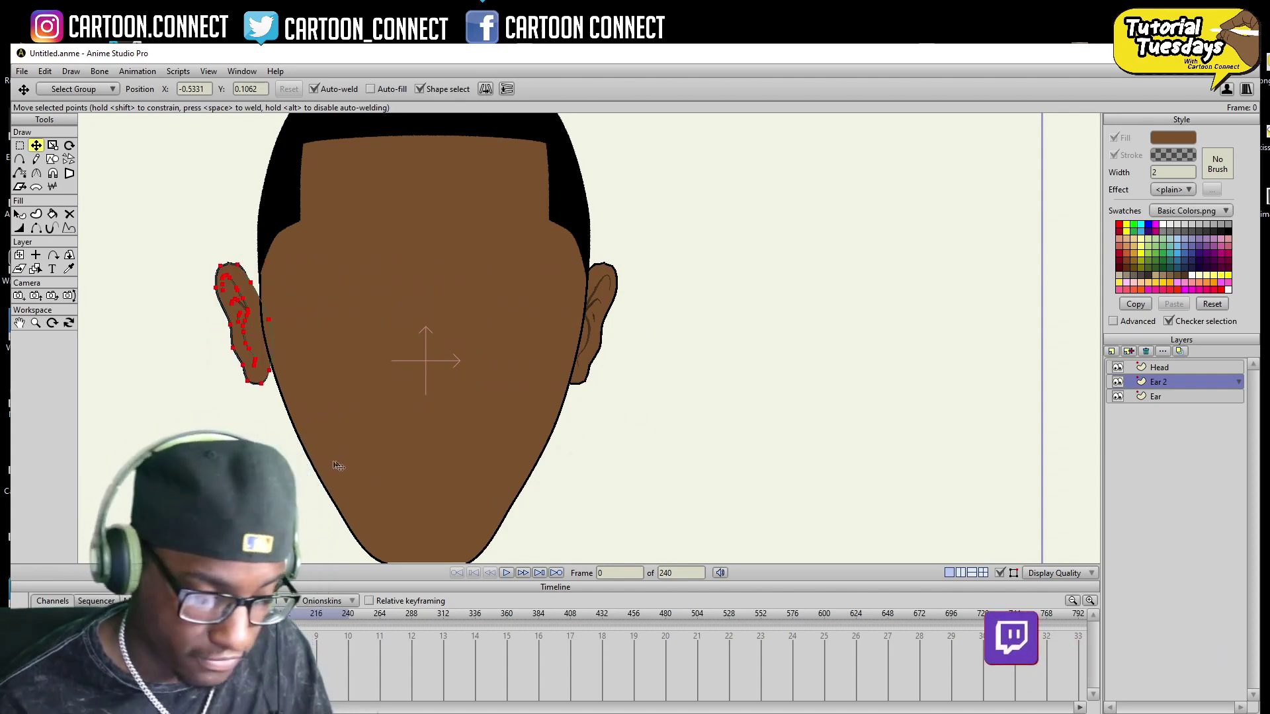
{"action": "left_click_drag", "start_coordinate": [337, 466], "coordinate": [357, 465]}
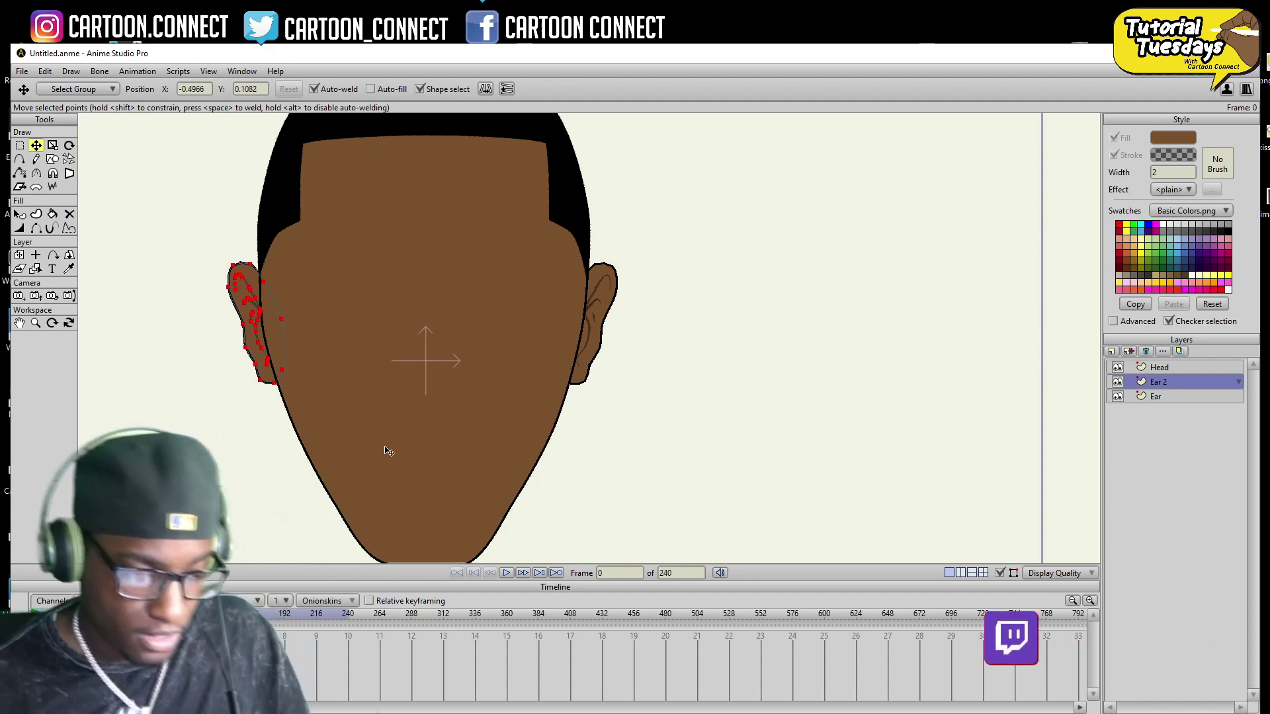
- Move the ears on the Ear and Ear 2 layers slightly down the sides of the head
{"action": "left_click", "coordinate": [1164, 398]}
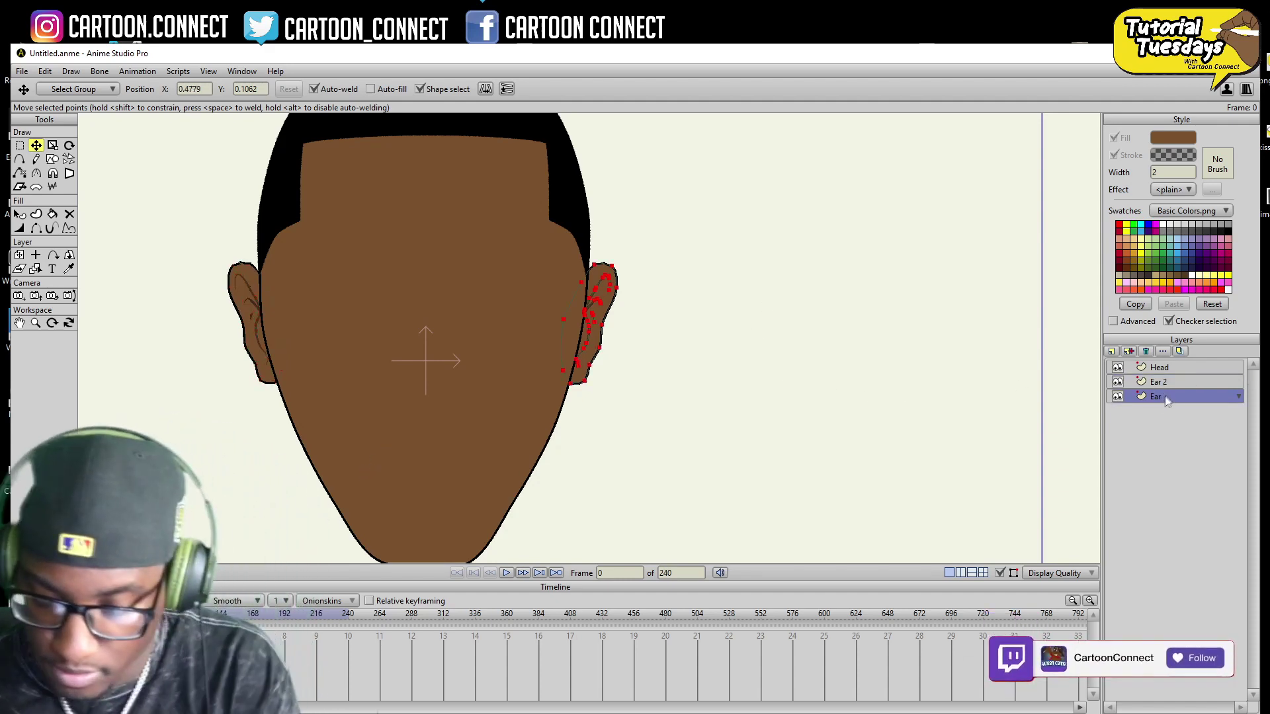
{"action": "left_click_drag", "start_coordinate": [523, 451], "coordinate": [523, 463]}
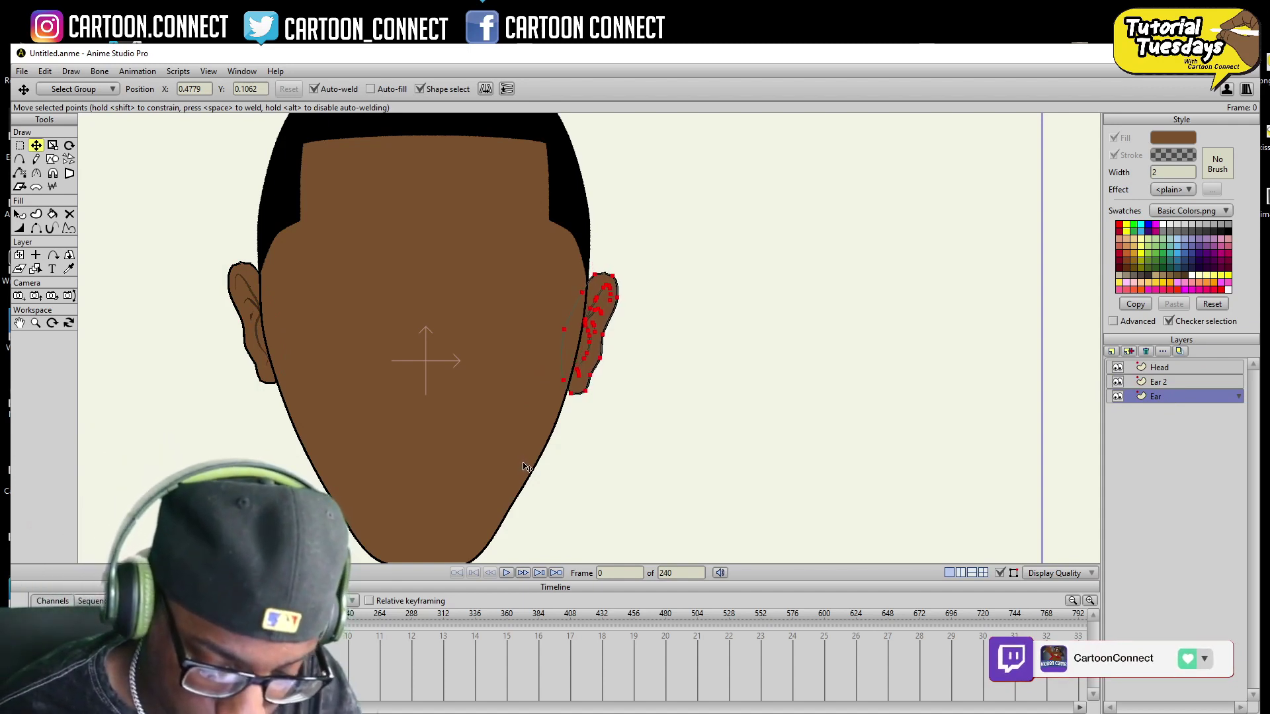
{"action": "left_click", "coordinate": [1169, 384]}
{"action": "left_click_drag", "start_coordinate": [369, 449], "coordinate": [369, 457]}
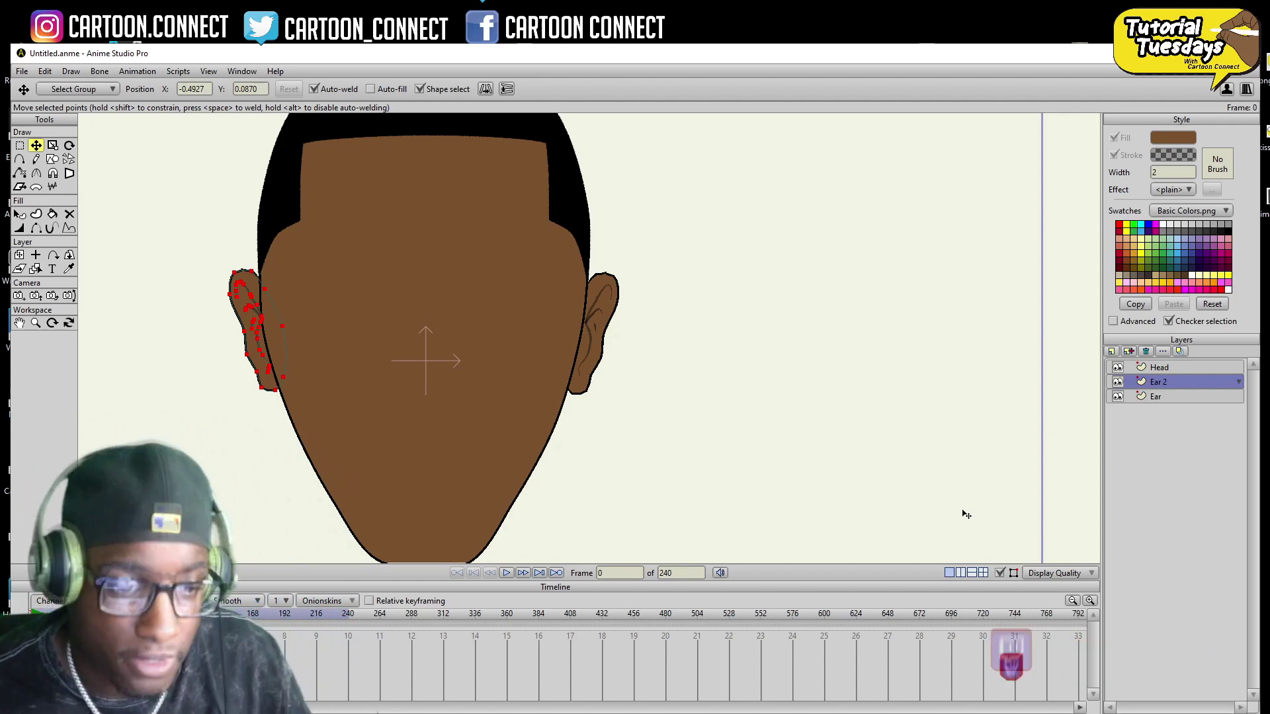
- Add a new vector layer above the Head layer and name it Nose
{"action": "double_click", "coordinate": [35, 322]}
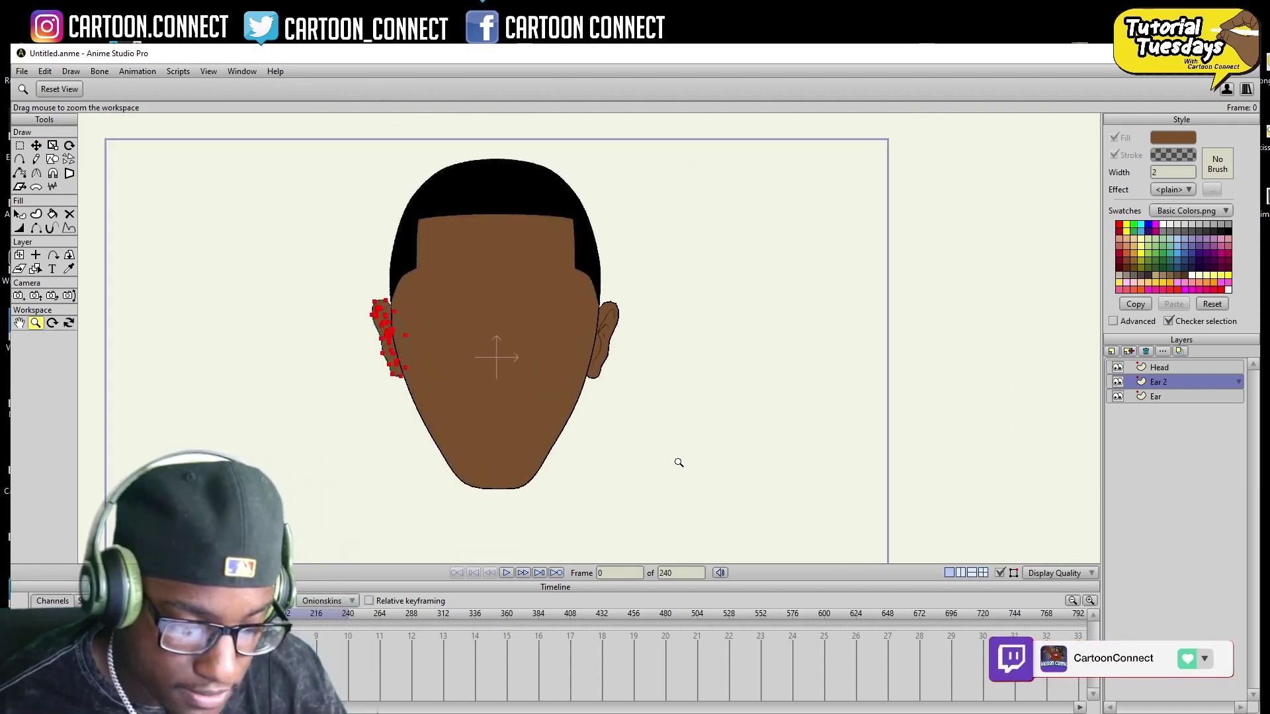
{"action": "left_click", "coordinate": [1163, 367]}
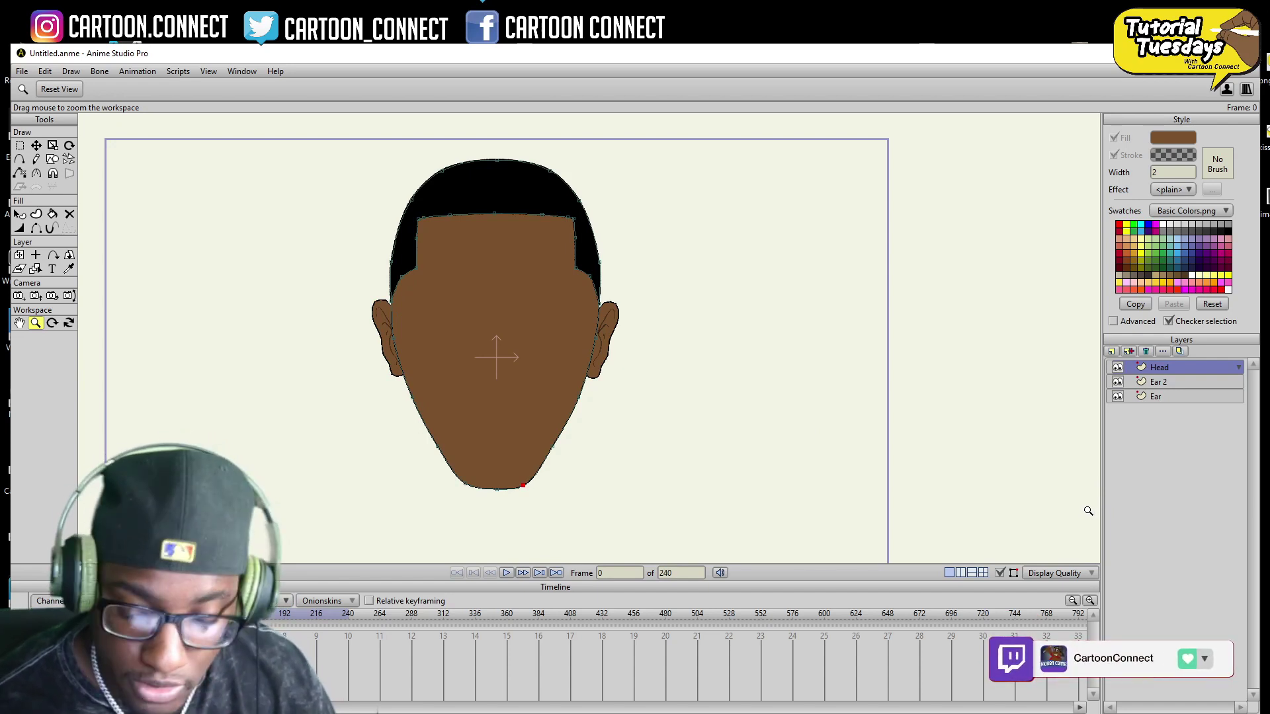
{"action": "left_click", "coordinate": [1111, 351]}
{"action": "left_click", "coordinate": [1131, 366]}
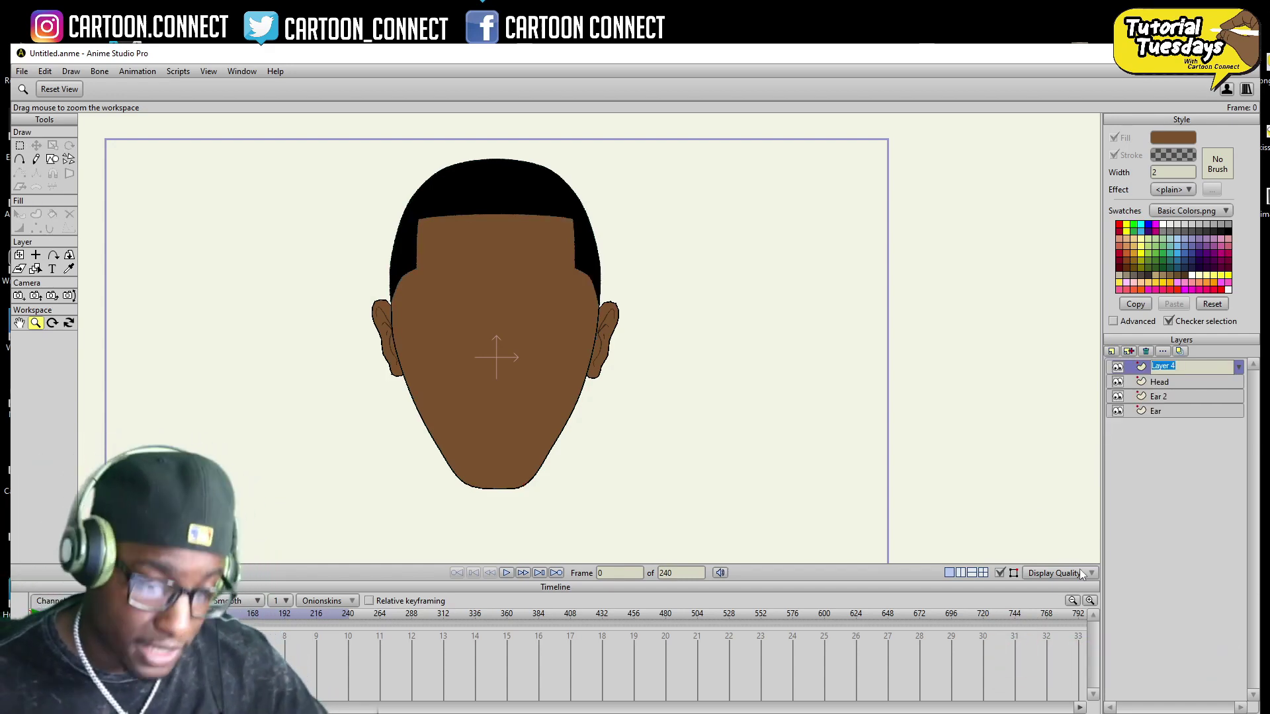
{"action": "type", "text": "N"}
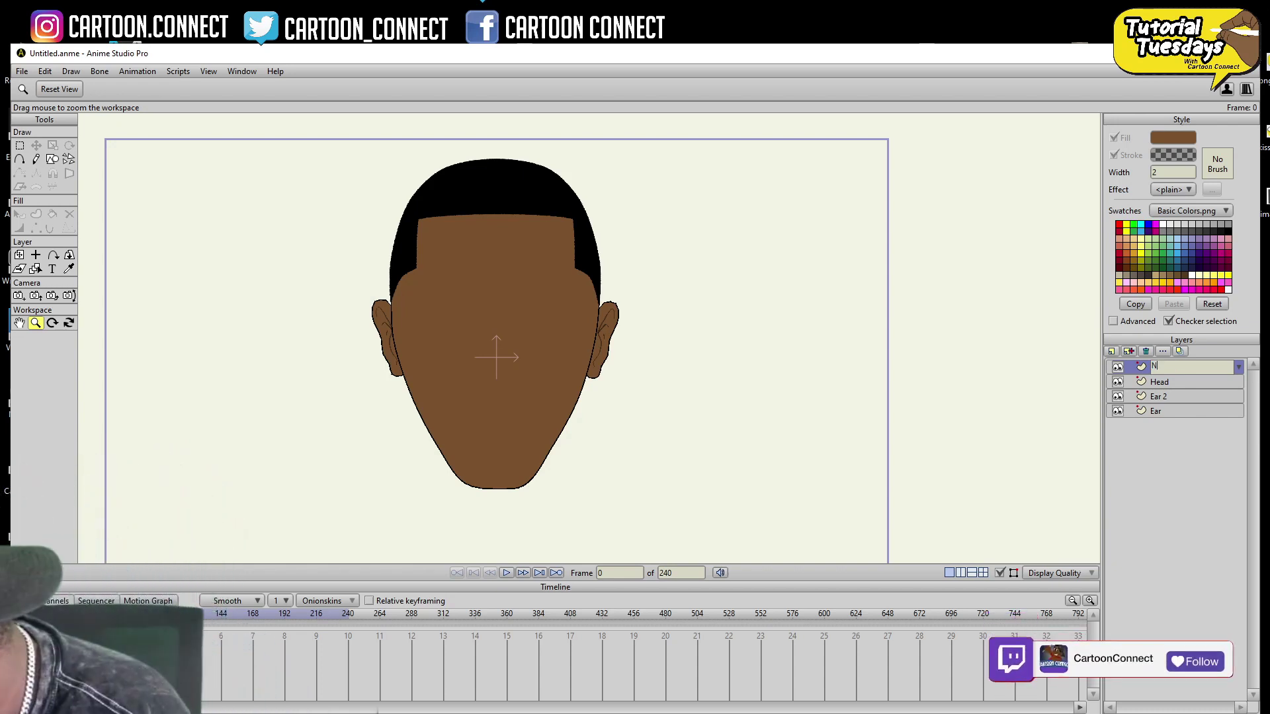
{"action": "type", "text": "ose"}
{"action": "key", "text": "Return"}
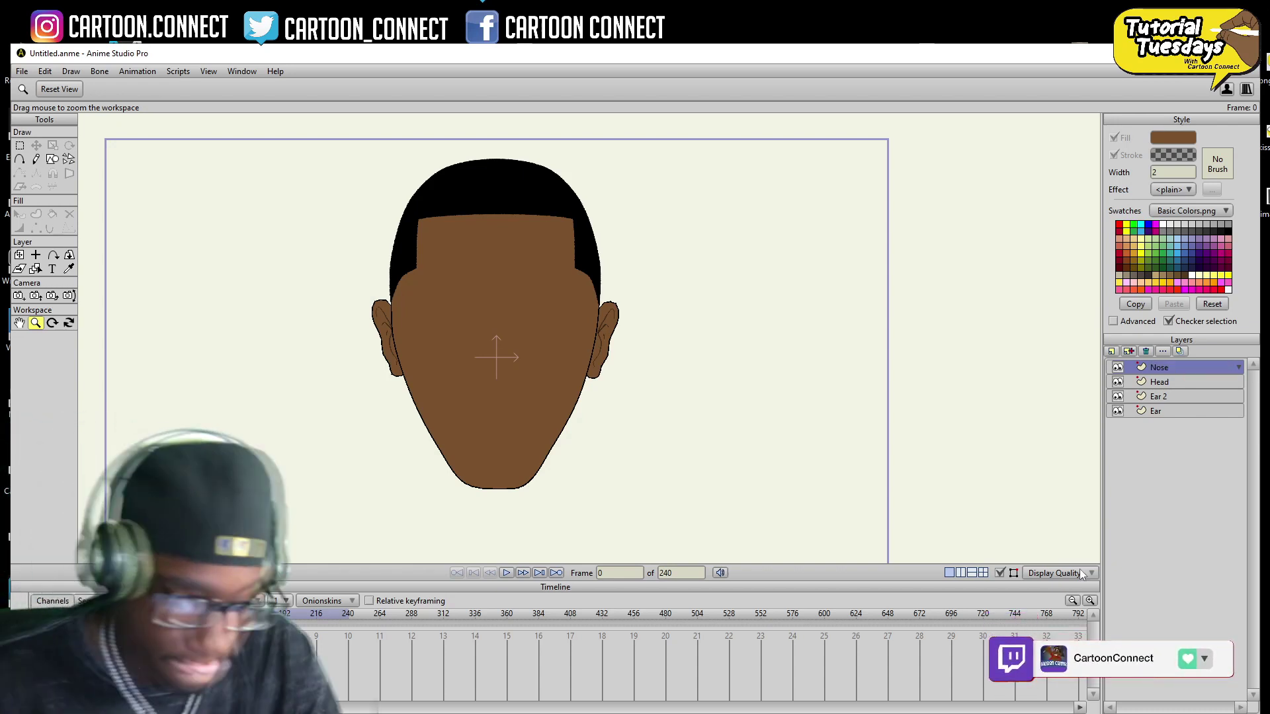
- Draw the left half of the nose with Add Point: a curve from bridge to nostril wing, the underside and a small nostril shape
{"action": "scroll", "coordinate": [624, 454], "scroll_direction": "up", "scroll_amount": 3}
{"action": "left_click_drag", "start_coordinate": [646, 445], "coordinate": [701, 470]}
{"action": "scroll", "coordinate": [712, 427], "scroll_direction": "up", "scroll_amount": 3}
{"action": "left_click", "coordinate": [19, 159]}
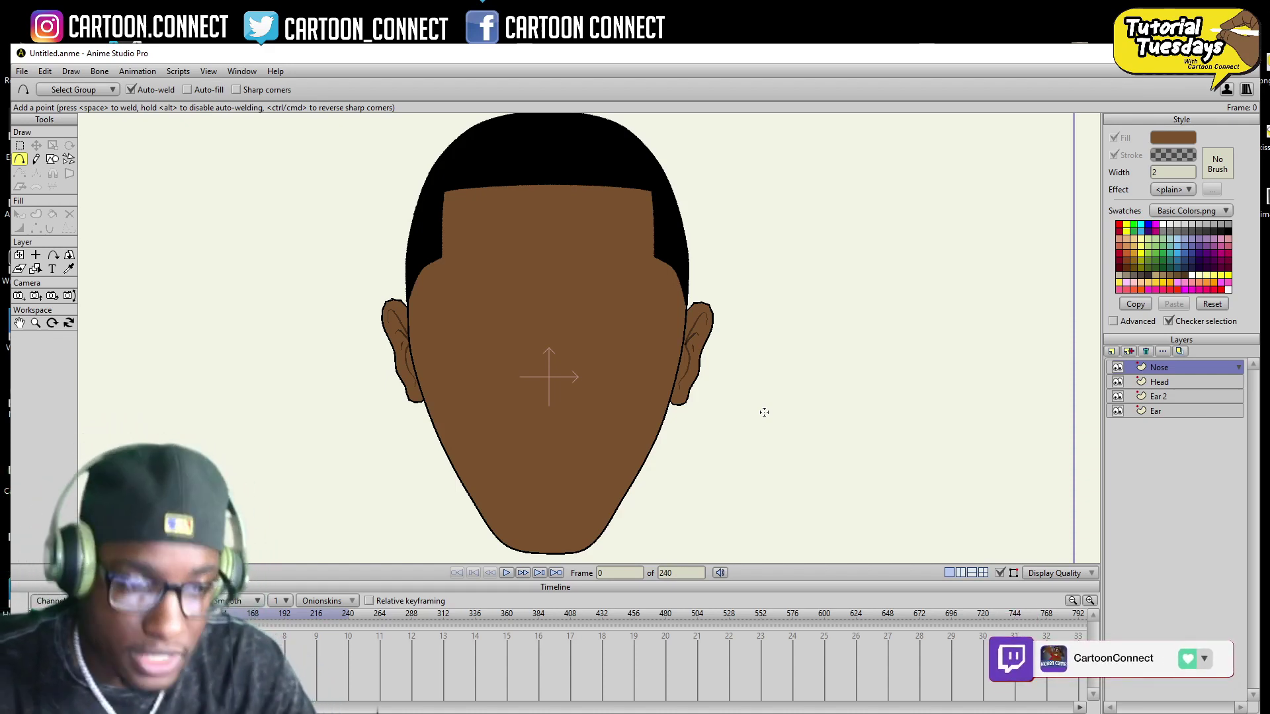
{"action": "left_click", "coordinate": [35, 323]}
{"action": "left_click_drag", "start_coordinate": [602, 430], "coordinate": [699, 414]}
{"action": "key", "text": "a"}
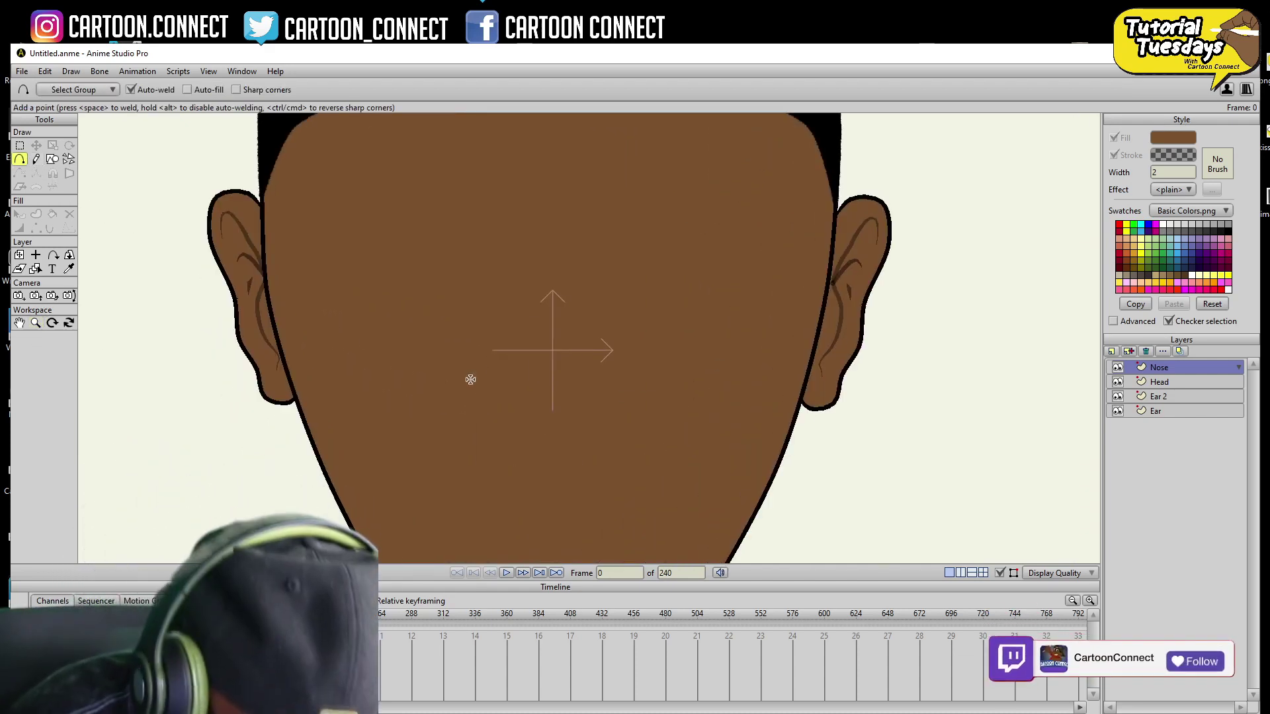
{"action": "mouse_move", "coordinate": [468, 386]}
{"action": "left_mouse_down"}
{"action": "mouse_move", "coordinate": [447, 377]}
{"action": "mouse_move", "coordinate": [443, 350]}
{"action": "left_mouse_up"}
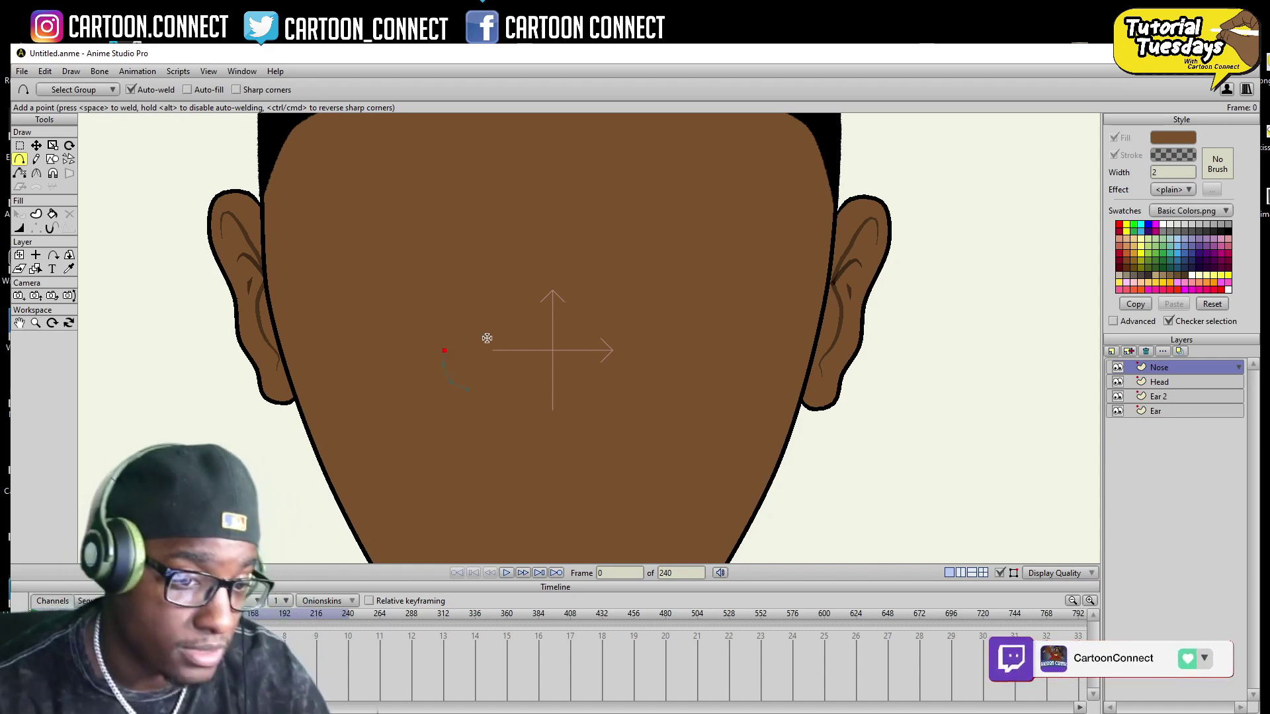
{"action": "left_click_drag", "start_coordinate": [447, 342], "coordinate": [471, 313]}
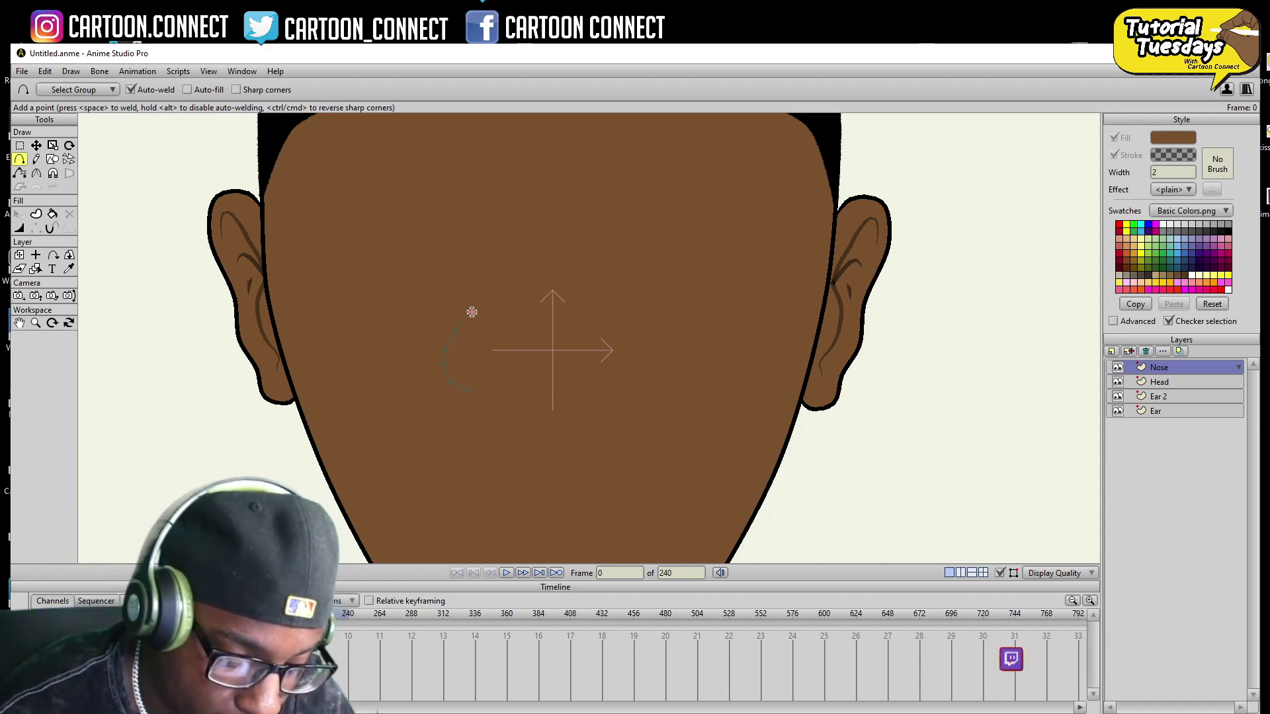
{"action": "left_click_drag", "start_coordinate": [495, 258], "coordinate": [531, 200]}
{"action": "left_click_drag", "start_coordinate": [468, 390], "coordinate": [479, 393]}
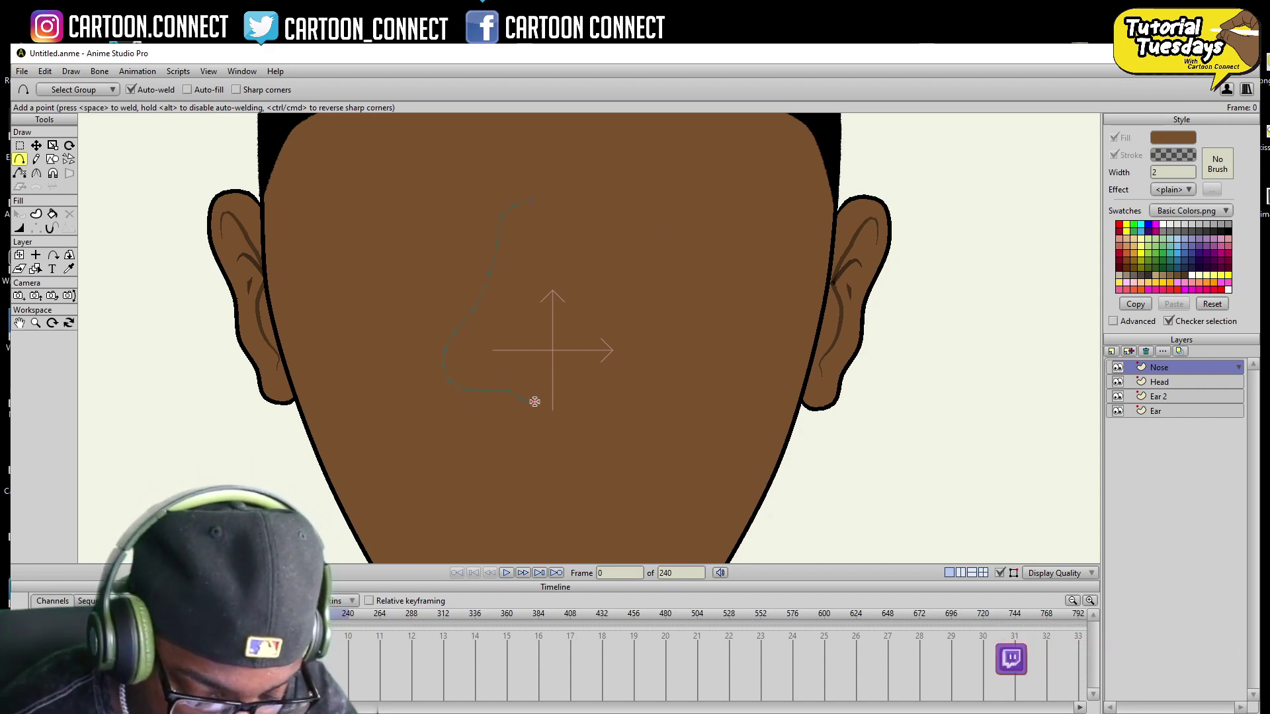
{"action": "mouse_move", "coordinate": [714, 405]}
{"action": "left_mouse_down"}
{"action": "mouse_move", "coordinate": [681, 553]}
{"action": "mouse_move", "coordinate": [675, 490]}
{"action": "left_mouse_up"}
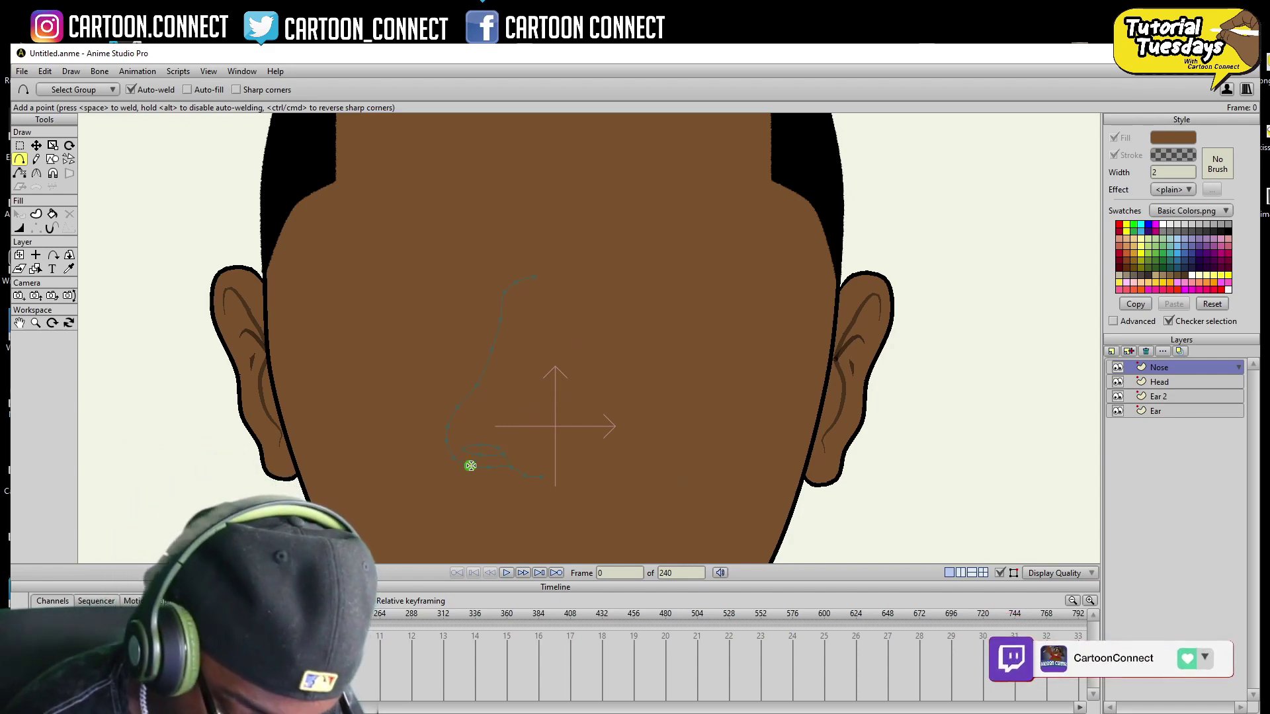
- Select all points of the half nose outline and move it slightly up and left of the face's centre
{"action": "left_click", "coordinate": [20, 146]}
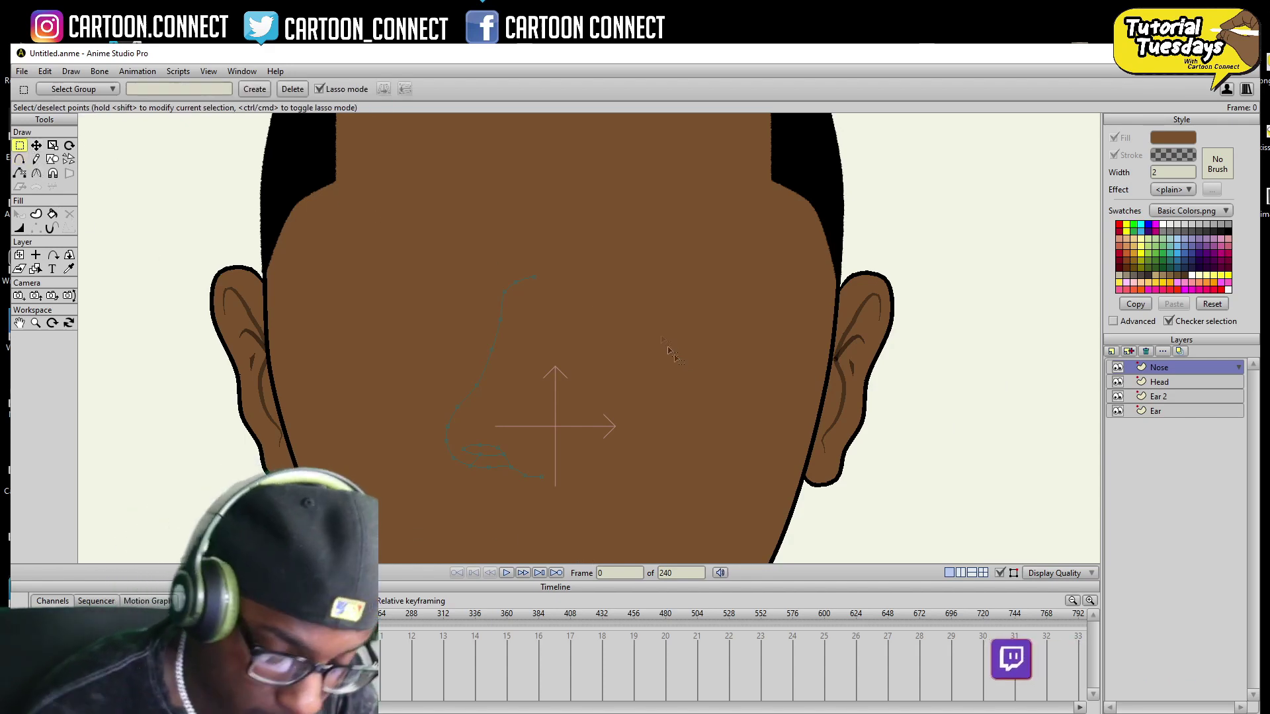
{"action": "left_click_drag", "start_coordinate": [406, 289], "coordinate": [403, 292]}
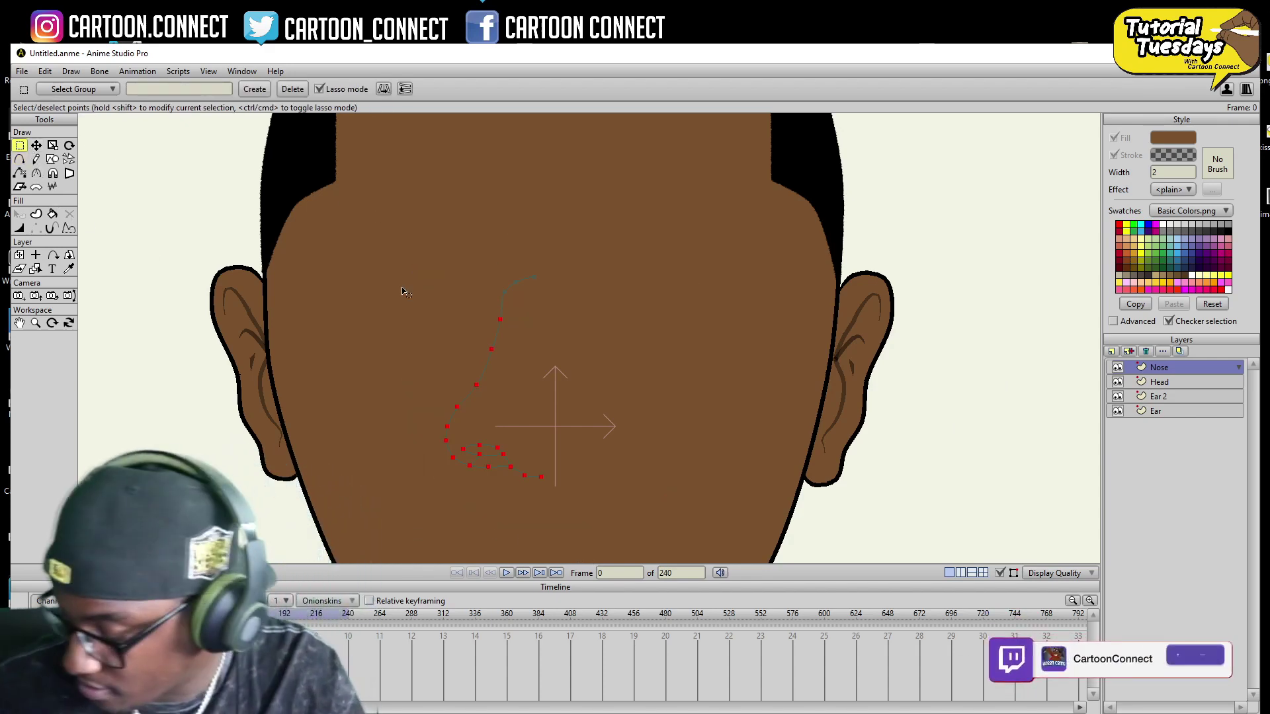
{"action": "key", "text": "t"}
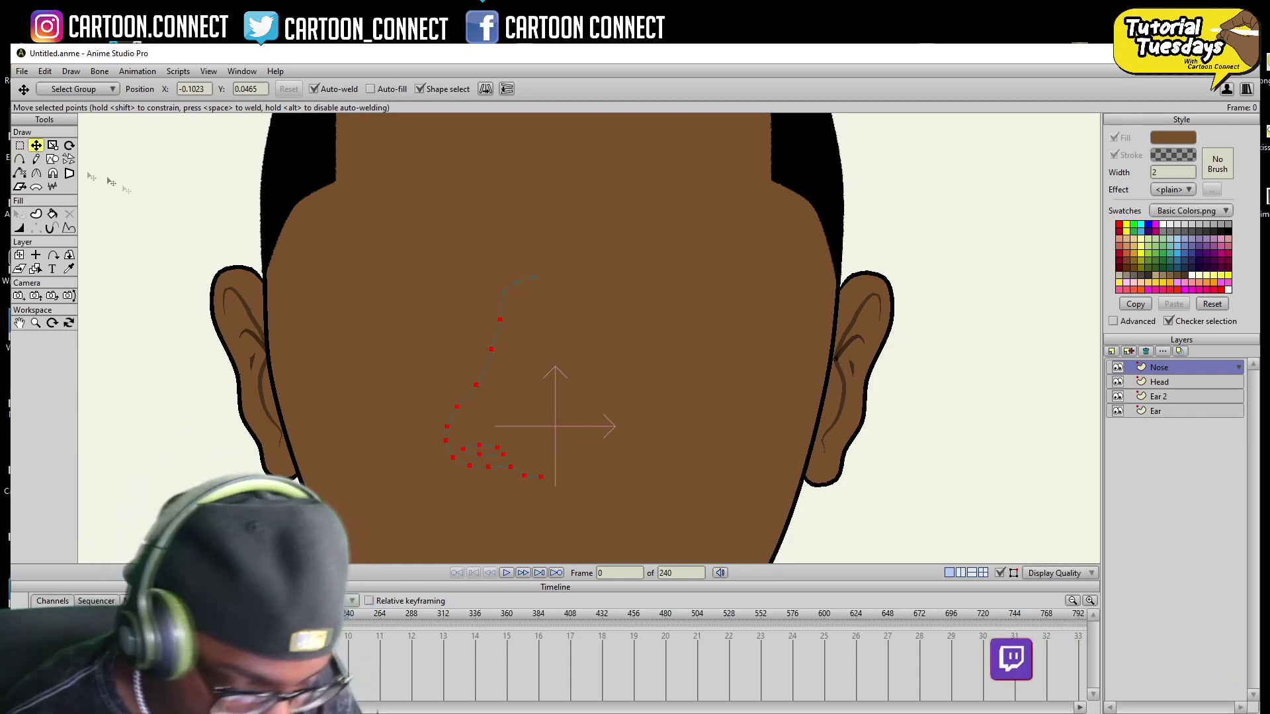
{"action": "key", "text": "e"}
{"action": "mouse_move", "coordinate": [569, 202]}
{"action": "left_mouse_down"}
{"action": "mouse_move", "coordinate": [554, 221]}
{"action": "mouse_move", "coordinate": [562, 261]}
{"action": "left_mouse_up"}
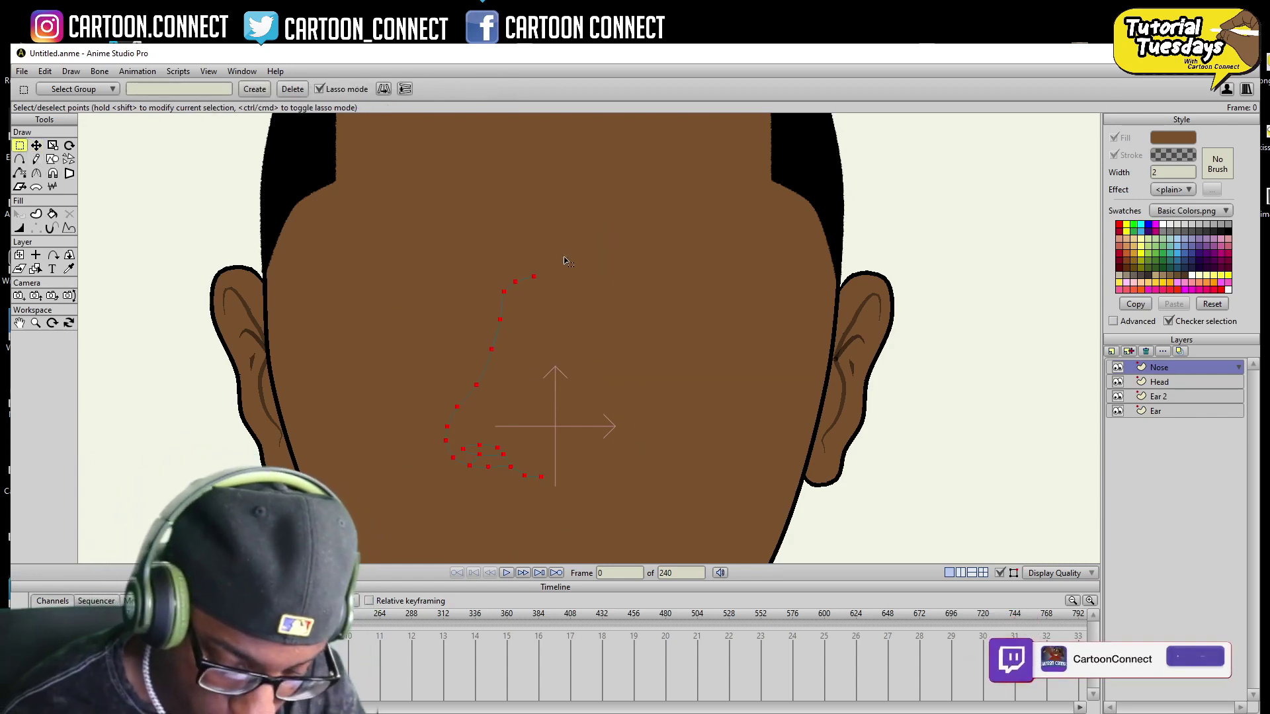
{"action": "key", "text": "t"}
{"action": "left_click_drag", "start_coordinate": [397, 437], "coordinate": [277, 471]}
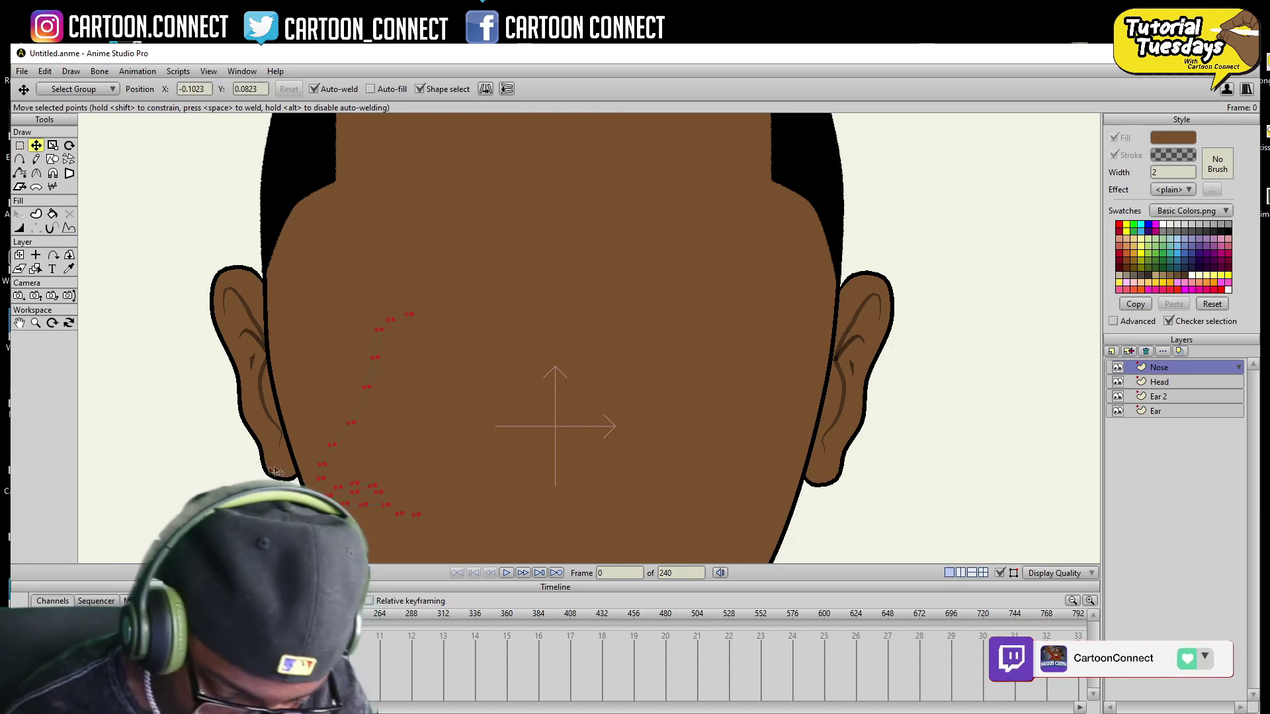
{"action": "left_click_drag", "start_coordinate": [399, 410], "coordinate": [390, 406]}
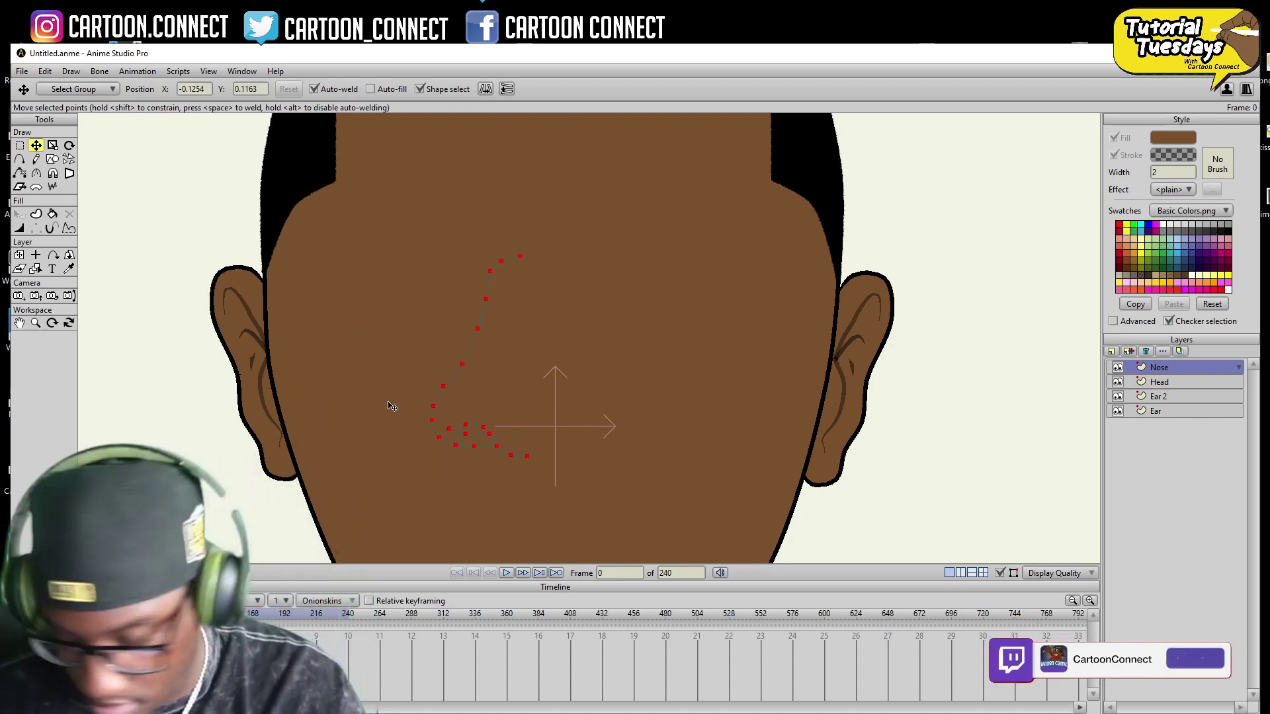
- Try to complete the nose by placing a mirrored copy of the half outline opposite the original and shifting the original's outer points
{"action": "left_click_drag", "start_coordinate": [391, 406], "coordinate": [675, 414]}
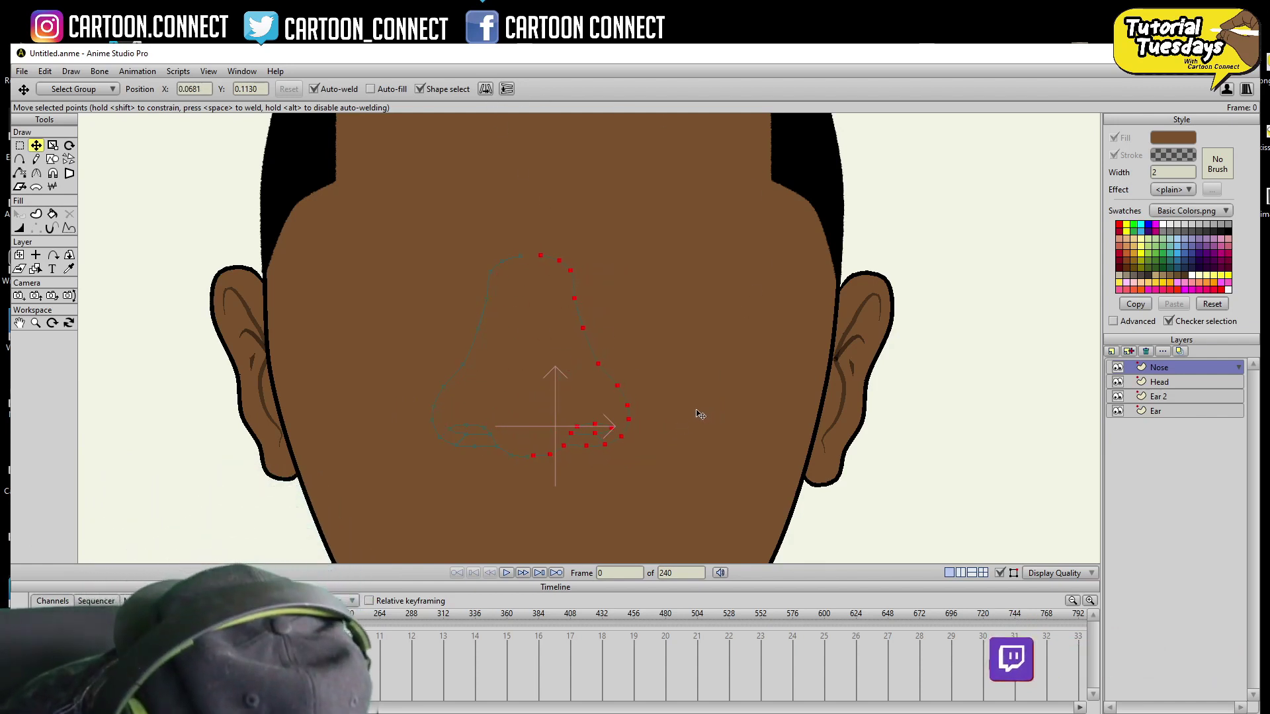
{"action": "left_click", "coordinate": [20, 146]}
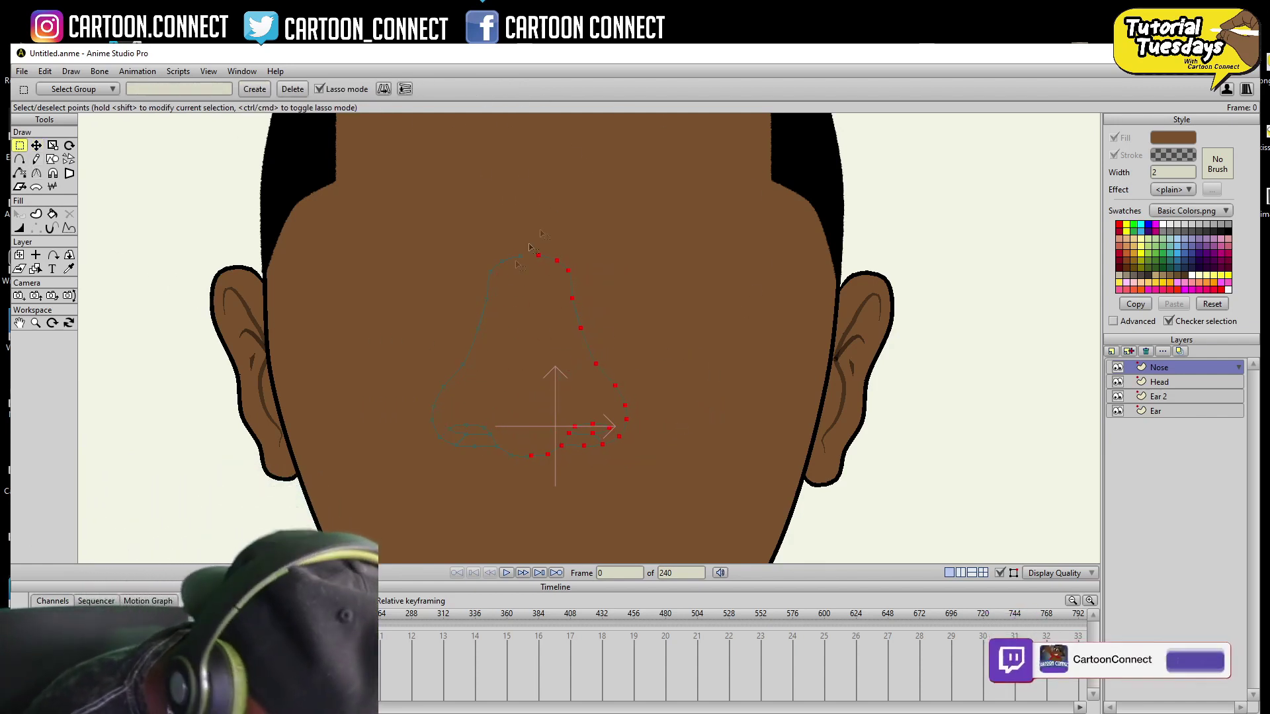
{"action": "left_click", "coordinate": [489, 287]}
{"action": "key", "text": "t"}
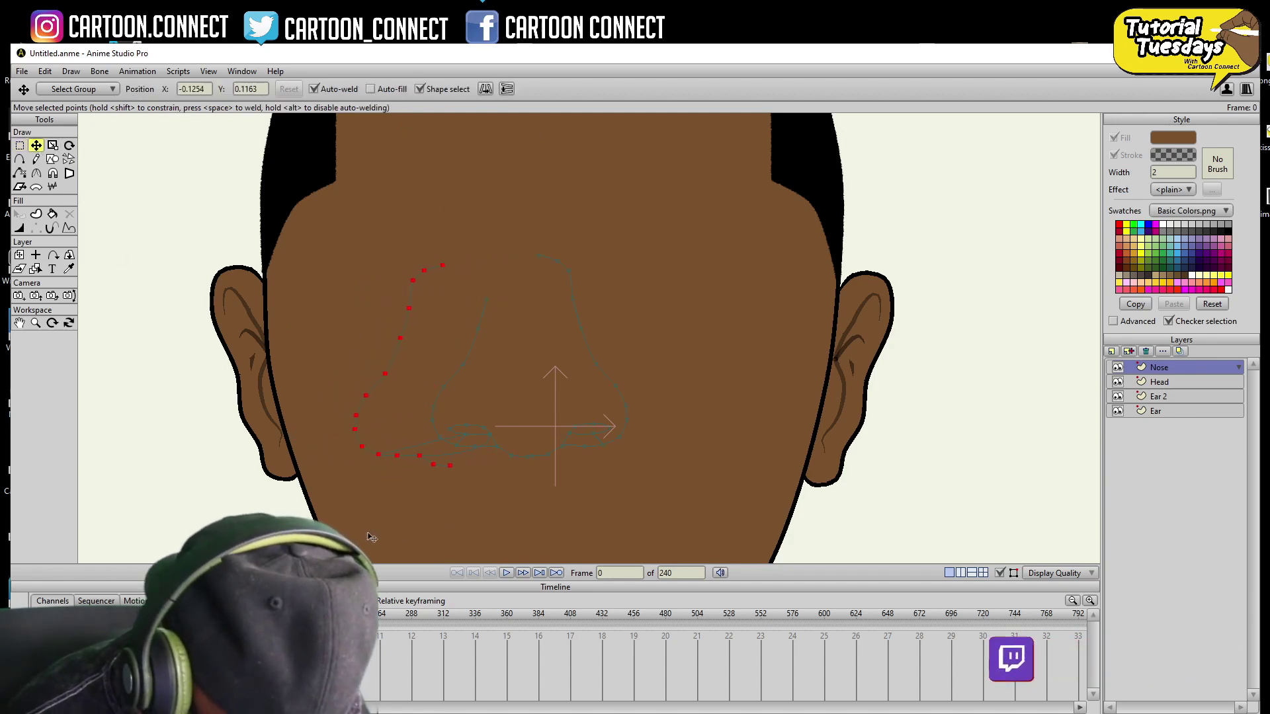
{"action": "key", "text": "g"}
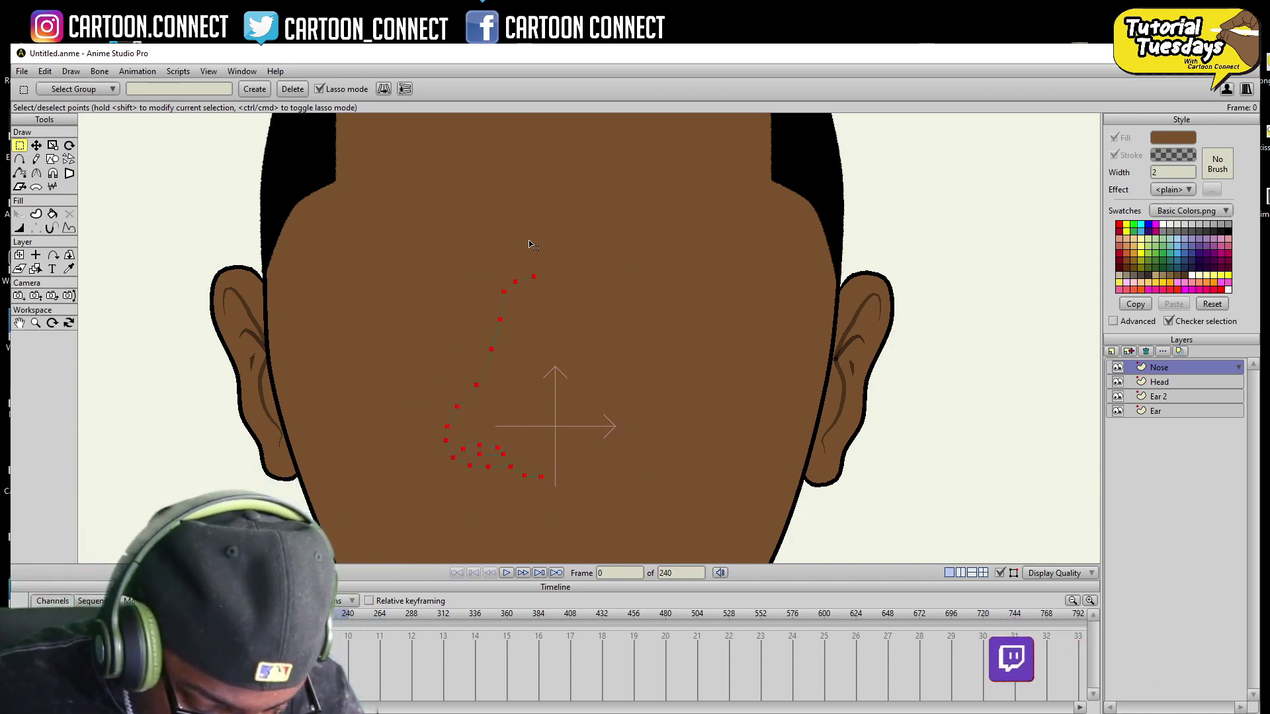
- Move the half nose outline slightly up and right to the face's centre and copy it
{"action": "left_click", "coordinate": [36, 144]}
{"action": "left_click_drag", "start_coordinate": [660, 415], "coordinate": [685, 383]}
{"action": "left_click", "coordinate": [45, 71]}
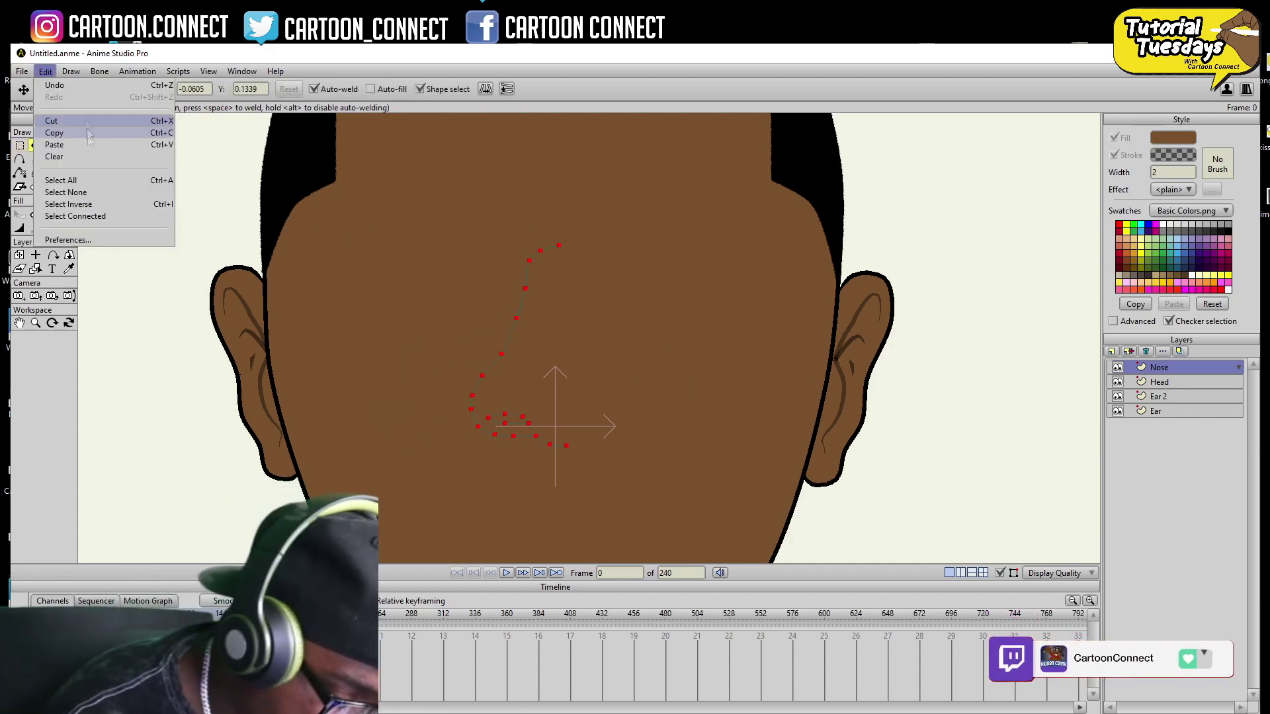
{"action": "left_click", "coordinate": [85, 132]}
{"action": "left_click", "coordinate": [45, 71]}
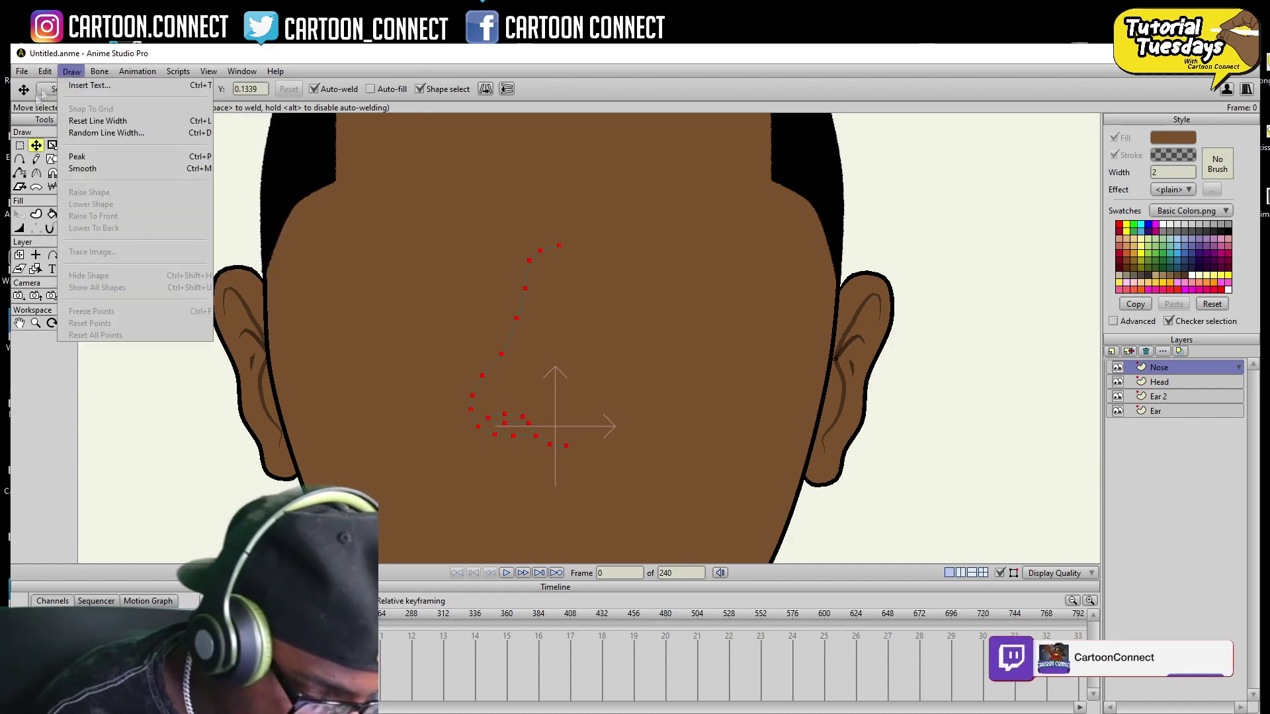
- Try moving only the outer contour points of the half nose, without the nostril, down and left
{"action": "left_click", "coordinate": [20, 146]}
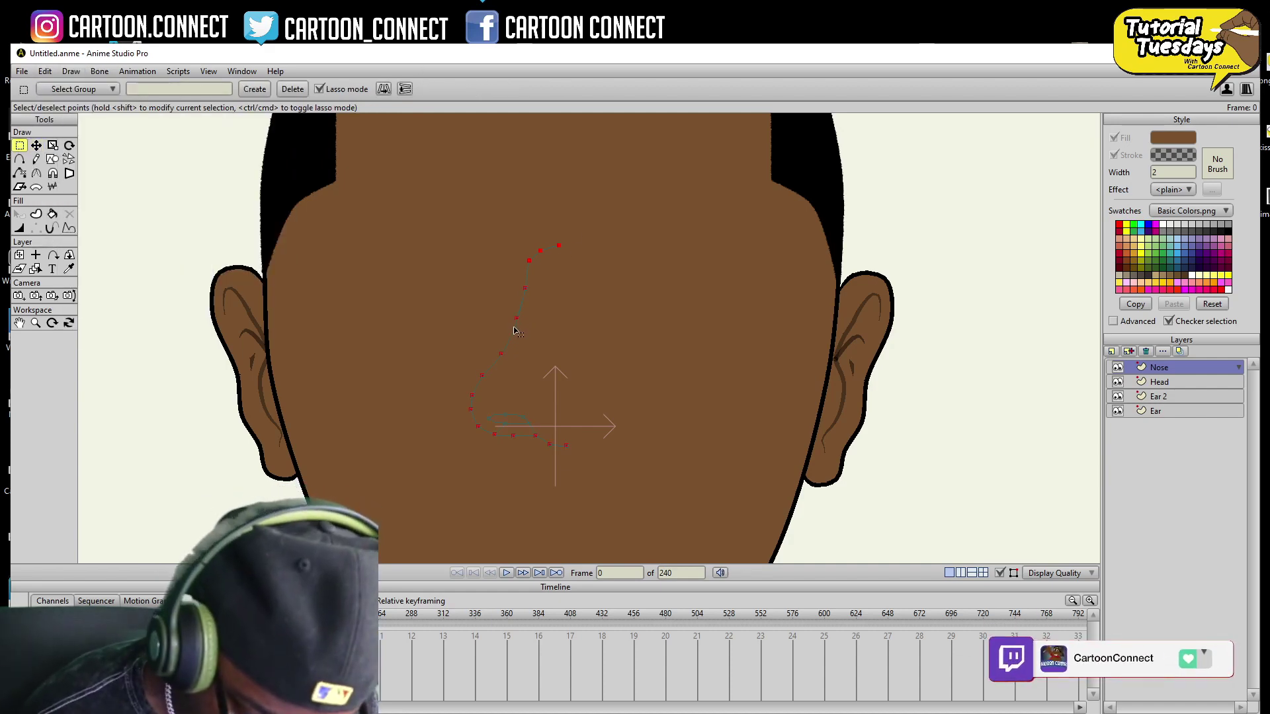
{"action": "left_click", "coordinate": [36, 146]}
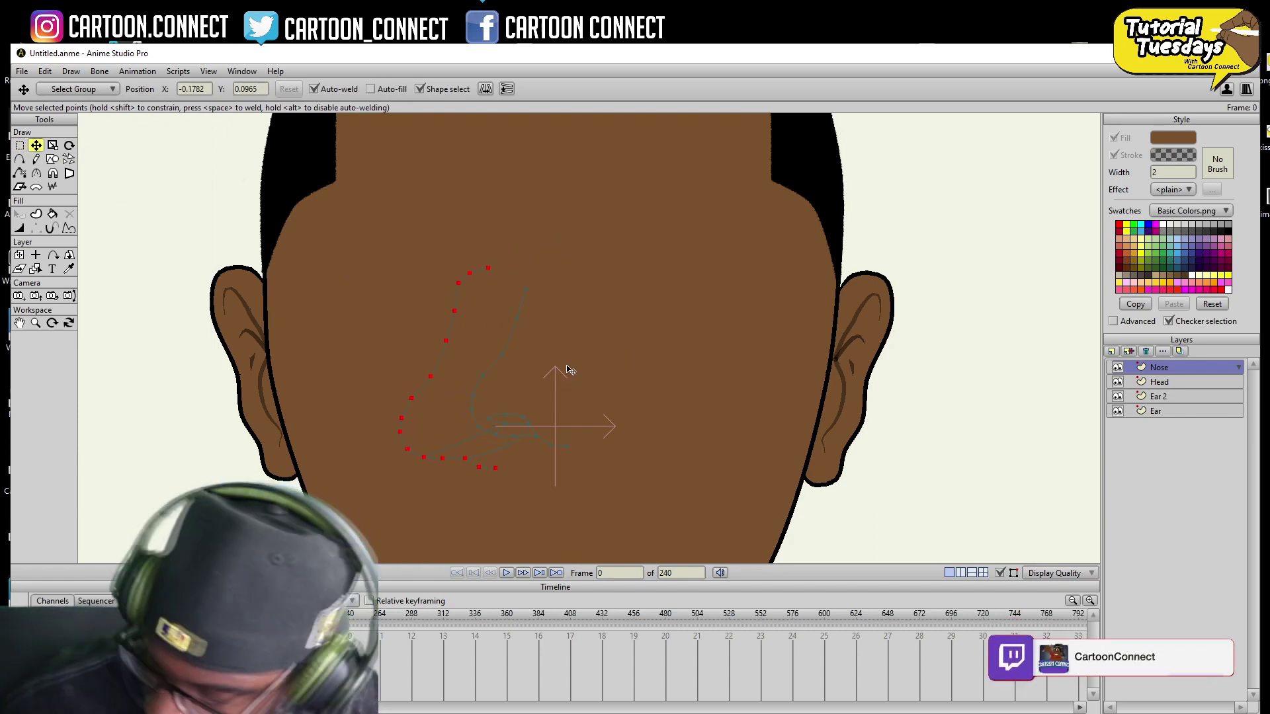
{"action": "key", "text": "ctrl+z"}
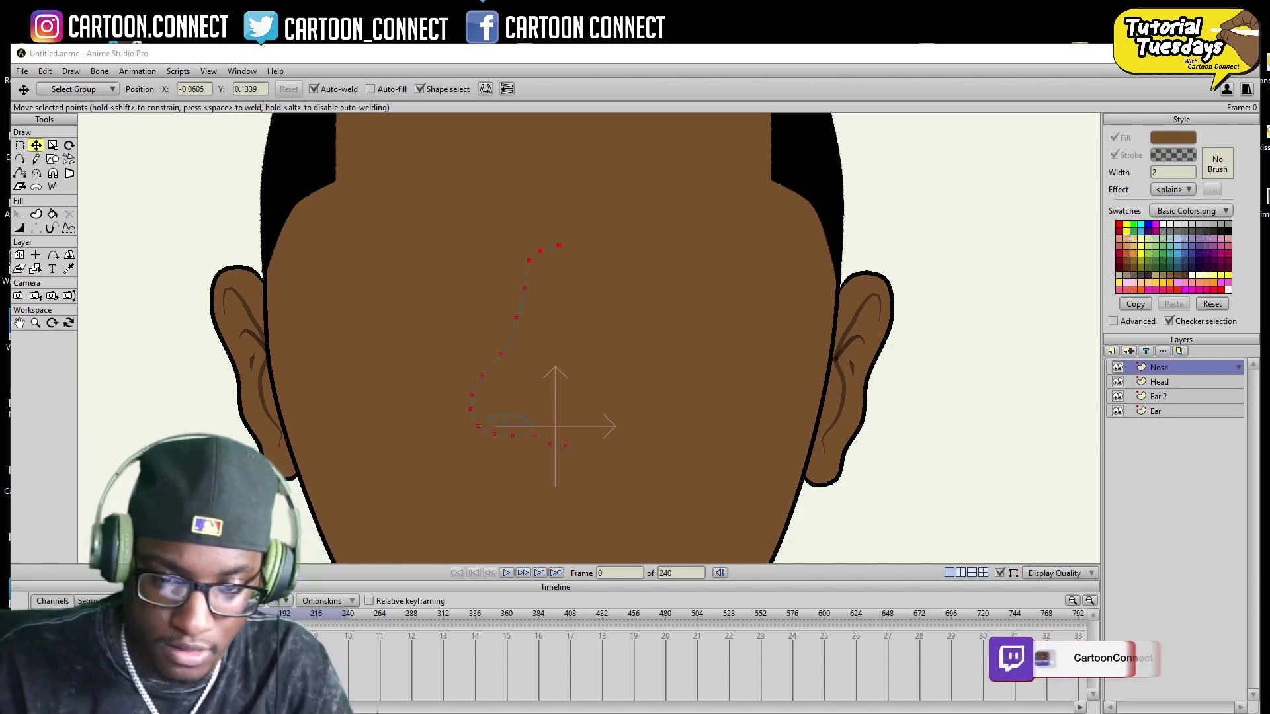
- Select all points of the half nose and delete them from the Nose layer
{"action": "left_click", "coordinate": [722, 338]}
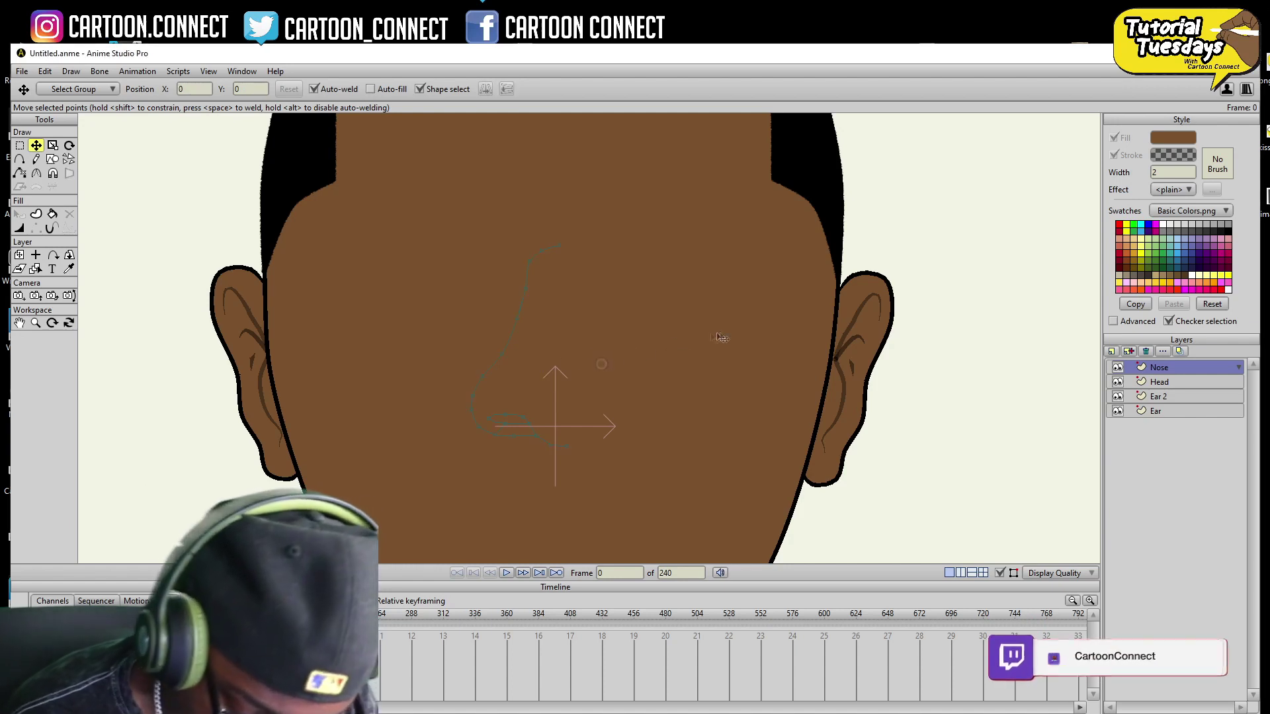
{"action": "left_click", "coordinate": [500, 358]}
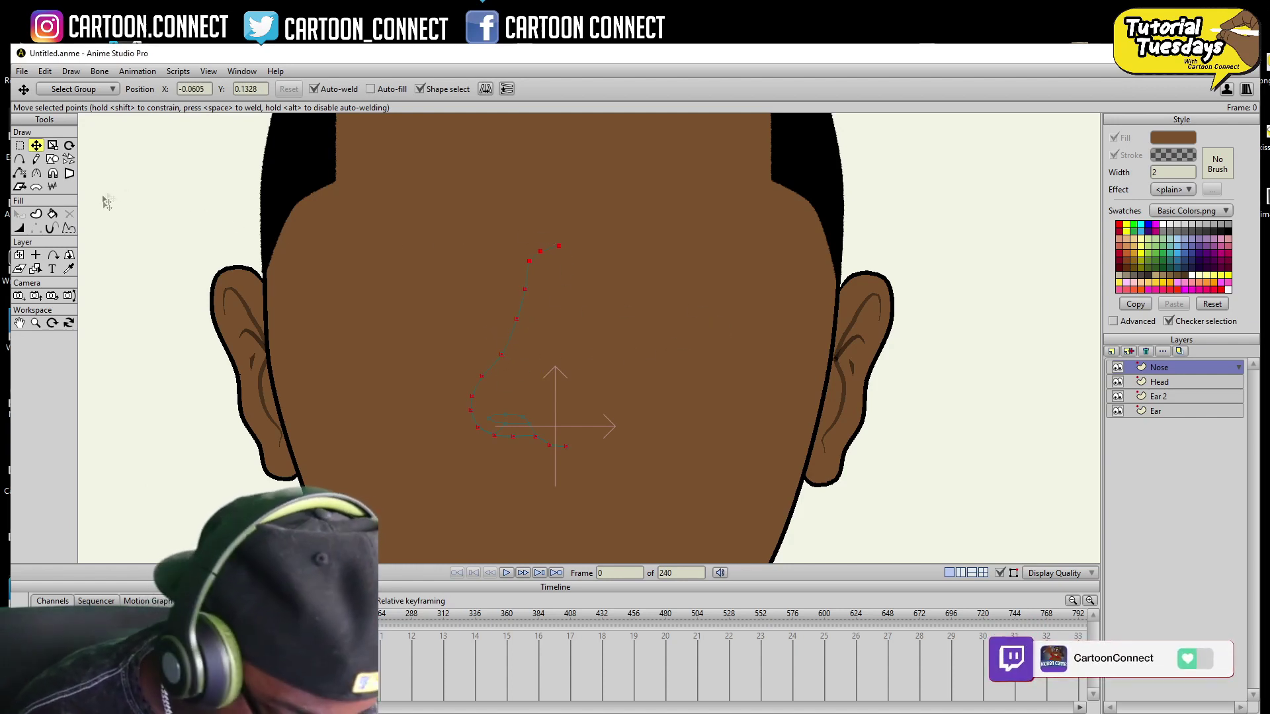
{"action": "left_click", "coordinate": [19, 145]}
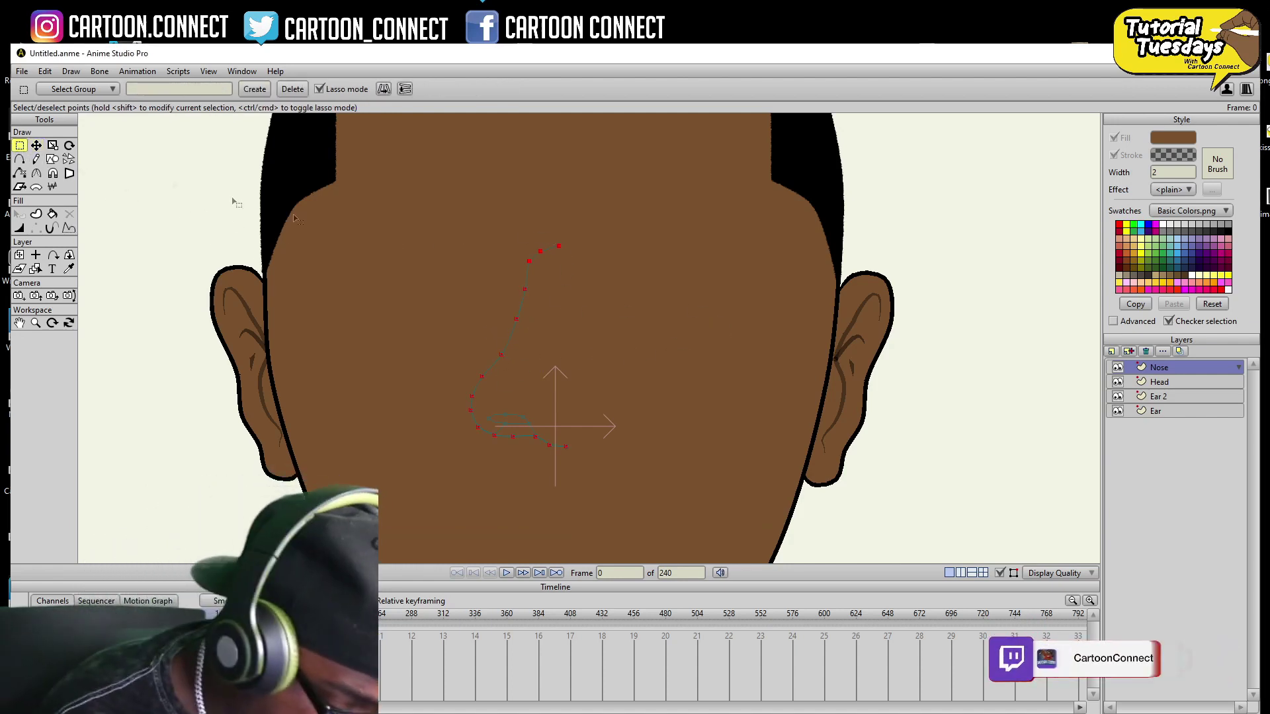
{"action": "mouse_move", "coordinate": [648, 272]}
{"action": "left_mouse_down"}
{"action": "mouse_move", "coordinate": [521, 517]}
{"action": "mouse_move", "coordinate": [421, 273]}
{"action": "left_mouse_up"}
{"action": "key", "text": "Delete"}
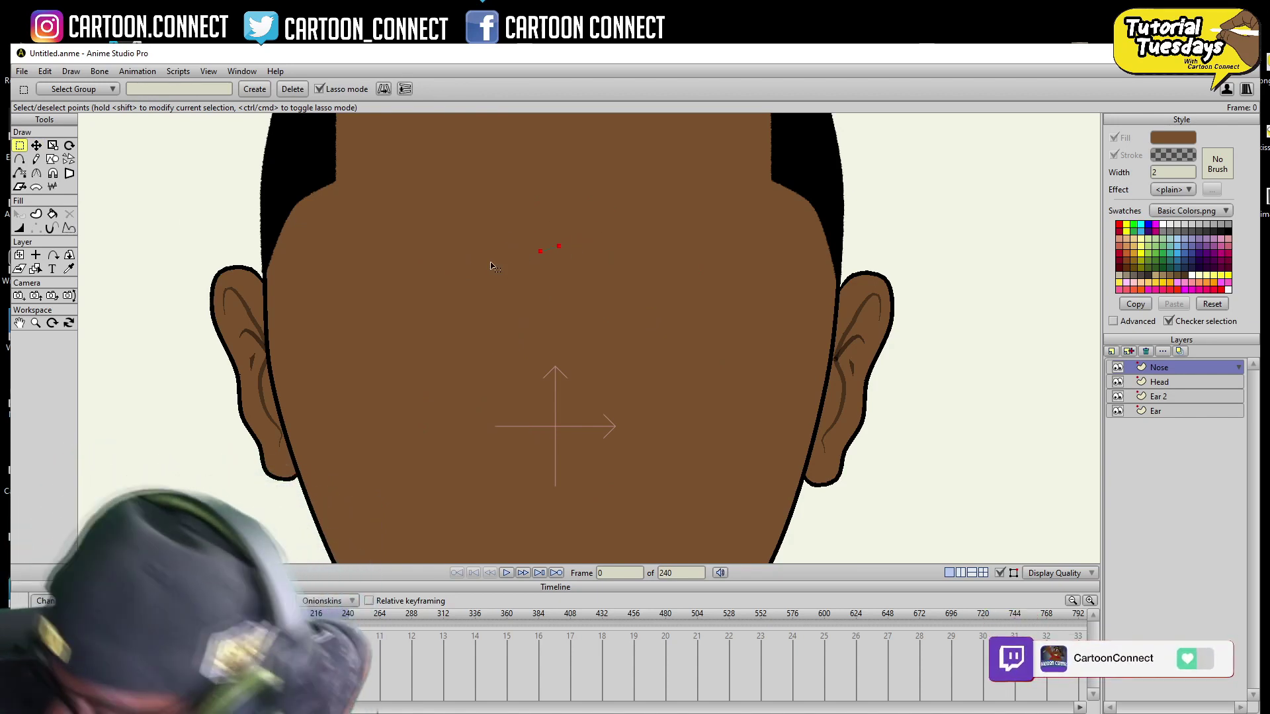
{"action": "key", "text": "Delete"}
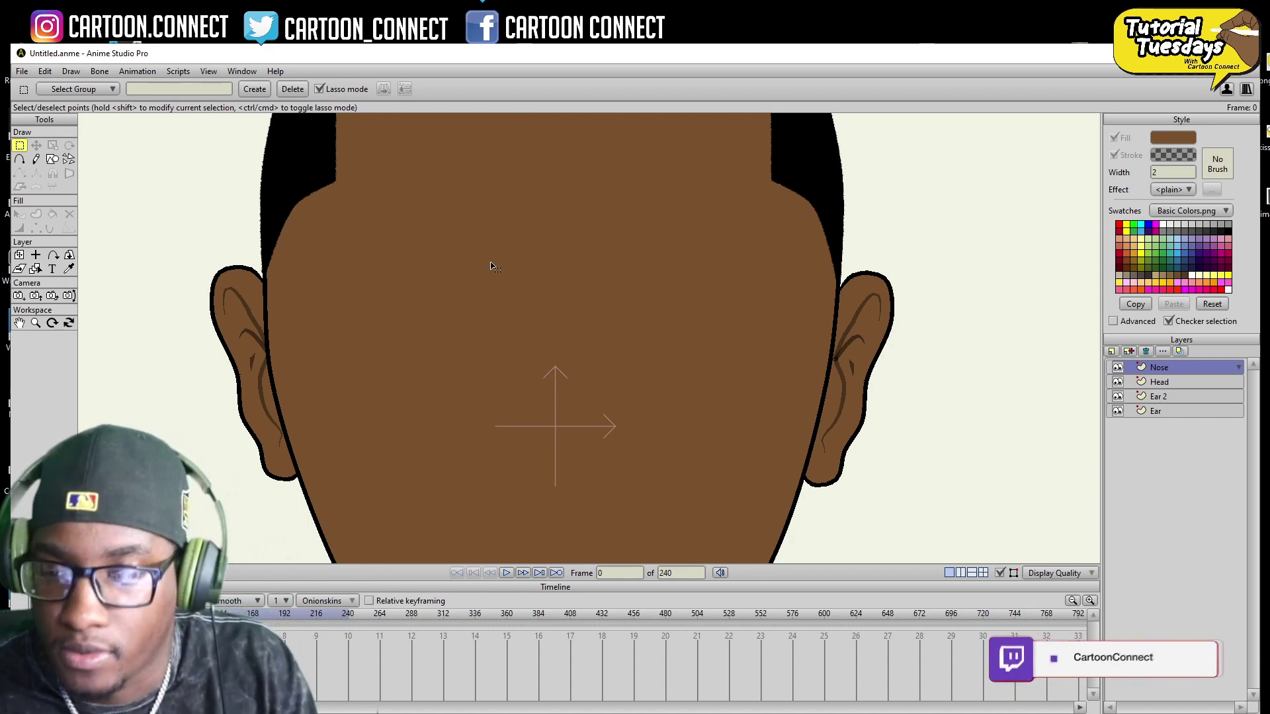
- Redraw the left half of the nose with Add Point: a curve from bridge to wing, the underside and a small nostril
{"action": "left_click", "coordinate": [21, 160]}
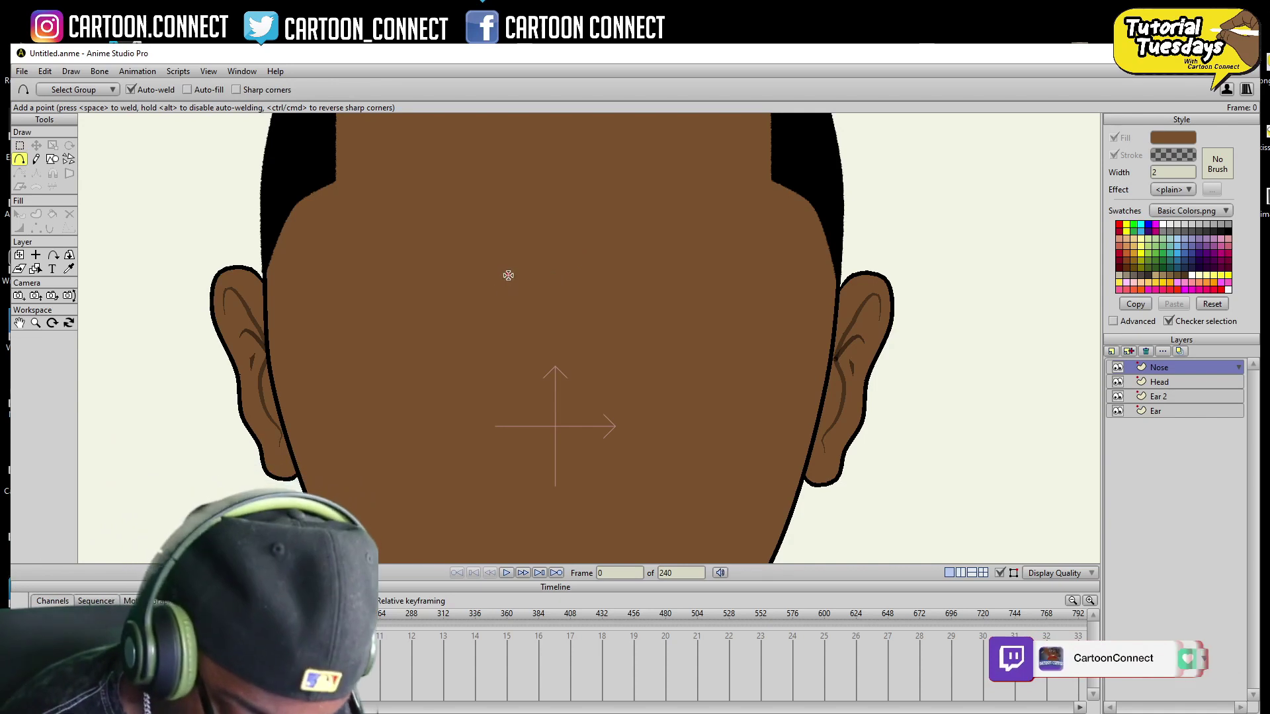
{"action": "left_click_drag", "start_coordinate": [505, 303], "coordinate": [521, 263]}
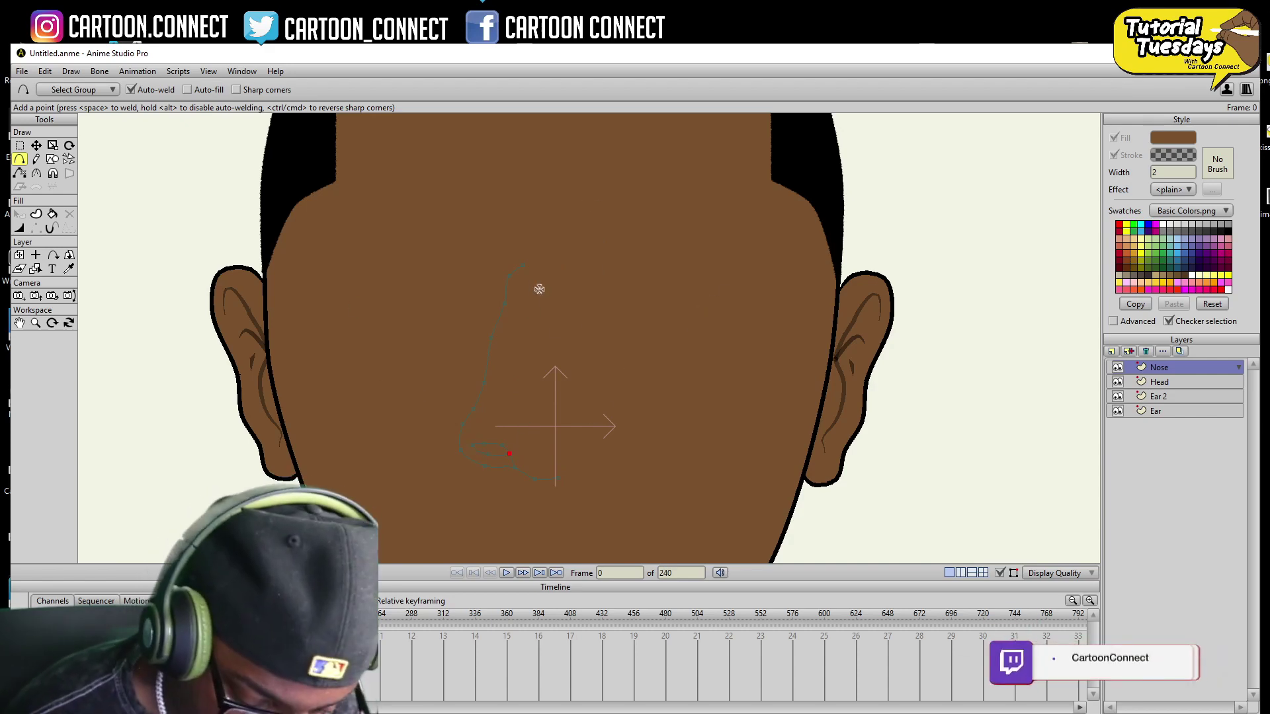
- Duplicate the half nose, flip the copy horizontally and position it opposite the original to form the right half
{"action": "key", "text": "g"}
{"action": "mouse_move", "coordinate": [496, 192]}
{"action": "left_mouse_down"}
{"action": "mouse_move", "coordinate": [555, 284]}
{"action": "mouse_move", "coordinate": [449, 264]}
{"action": "mouse_move", "coordinate": [488, 179]}
{"action": "left_mouse_up"}
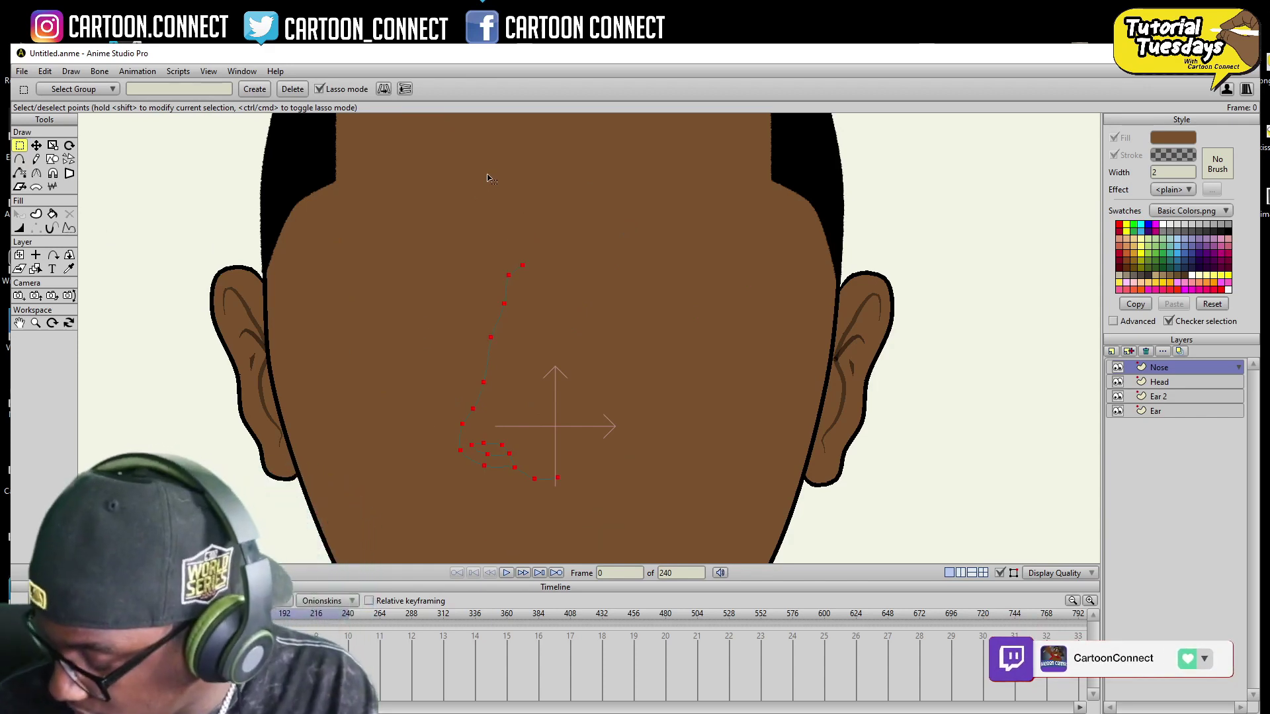
{"action": "key", "text": "t"}
{"action": "left_click", "coordinate": [485, 88]}
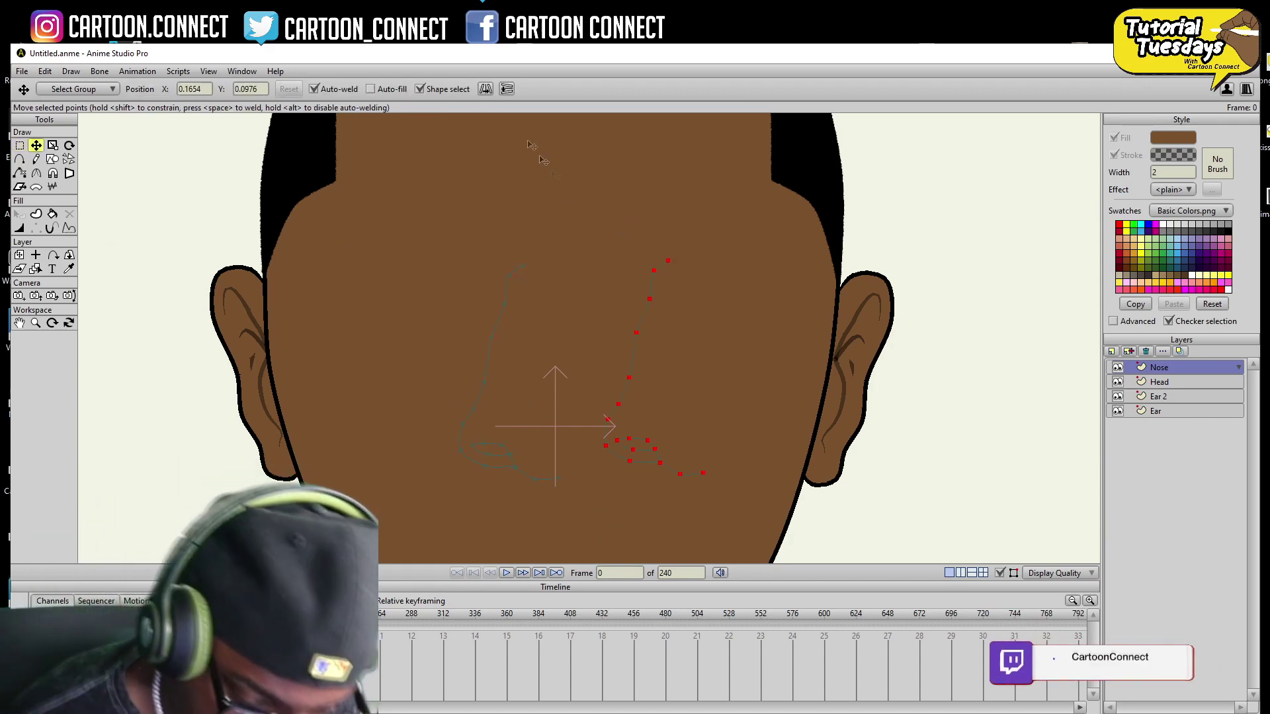
{"action": "left_click_drag", "start_coordinate": [663, 506], "coordinate": [659, 514]}
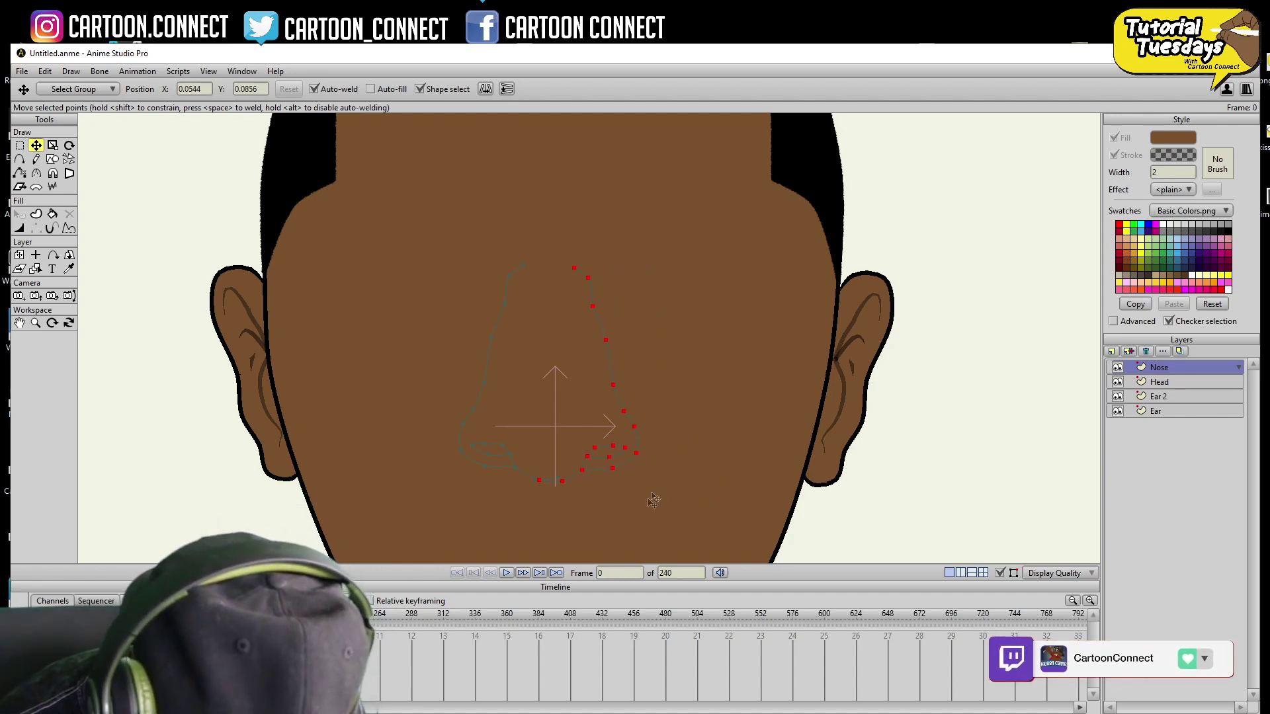
- Join the two nose halves by welding their end points at the underside and at the bridge
{"action": "left_click", "coordinate": [19, 145]}
{"action": "left_click", "coordinate": [537, 481]}
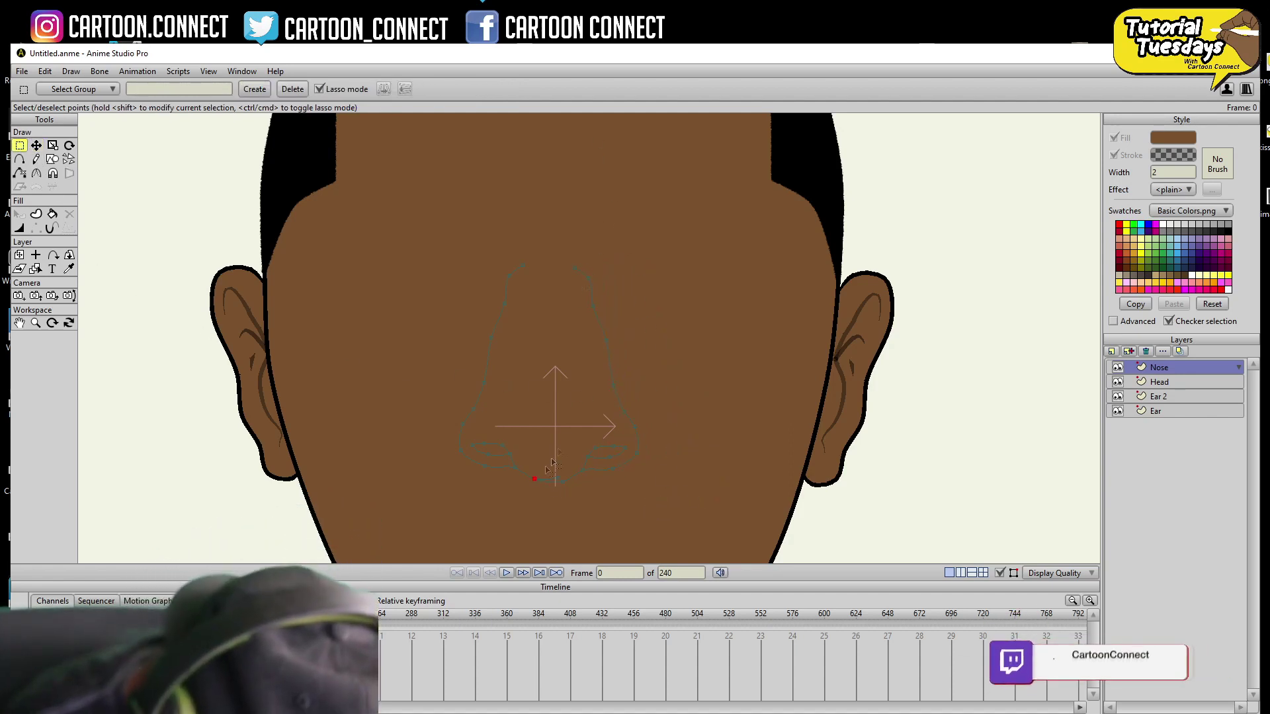
{"action": "left_click", "coordinate": [37, 145]}
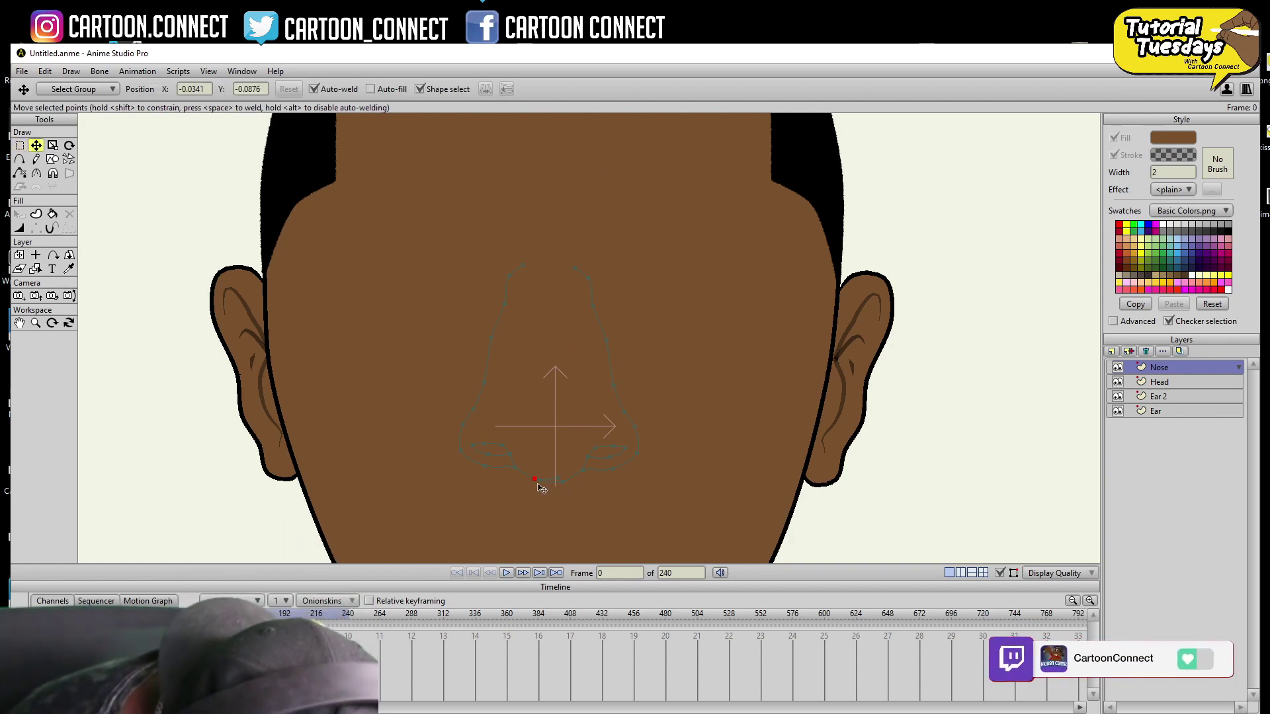
{"action": "left_click_drag", "start_coordinate": [560, 484], "coordinate": [567, 483]}
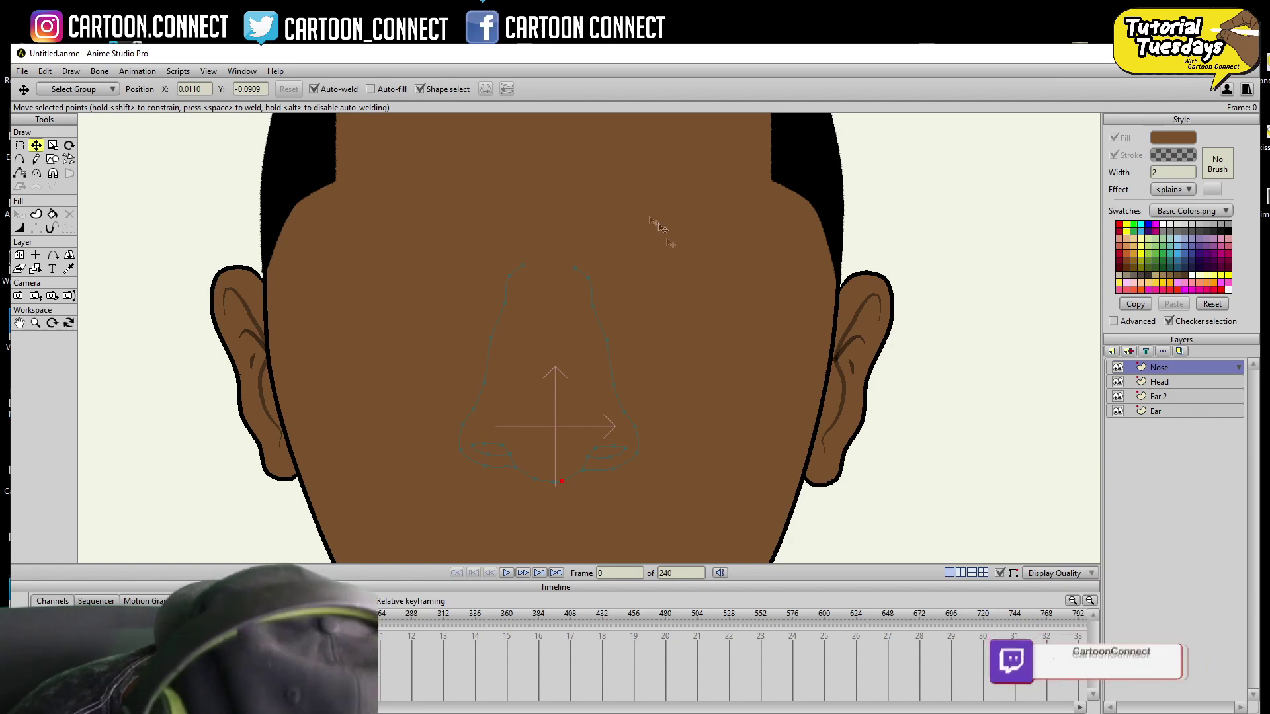
{"action": "left_click", "coordinate": [553, 266]}
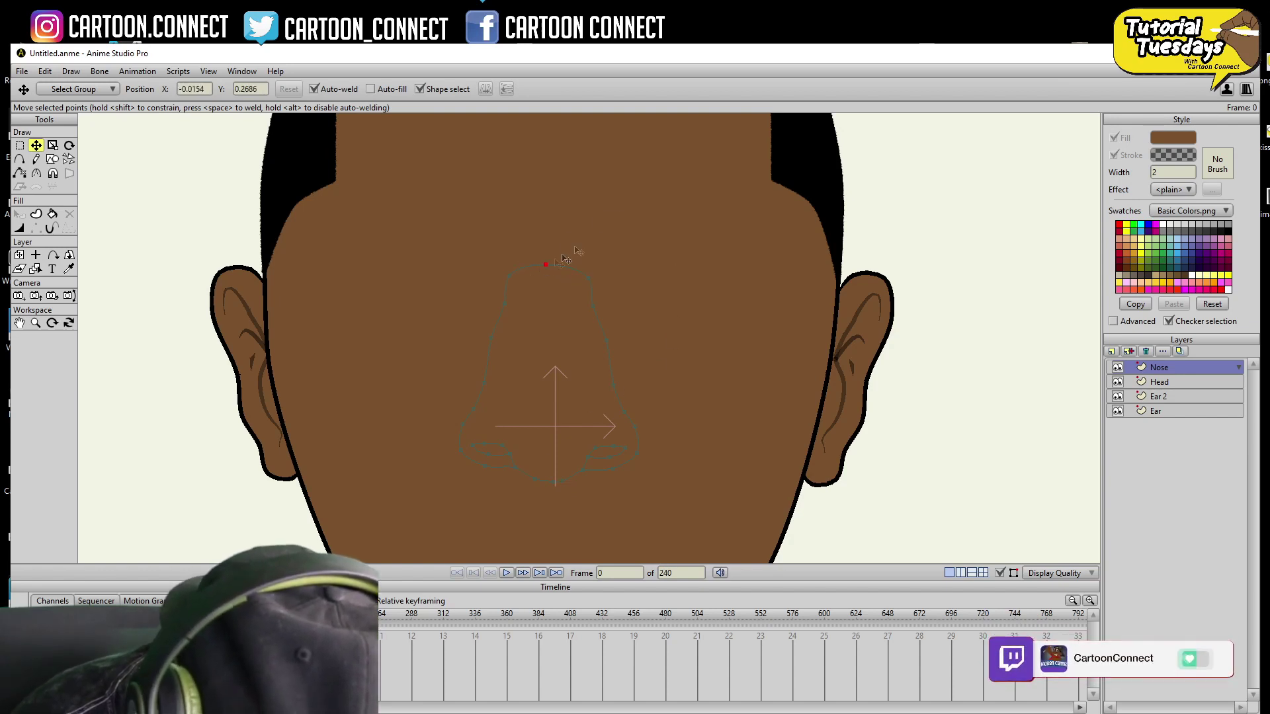
- Select the nostril and underside points of both halves and scale them slightly narrower
{"action": "key", "text": "g"}
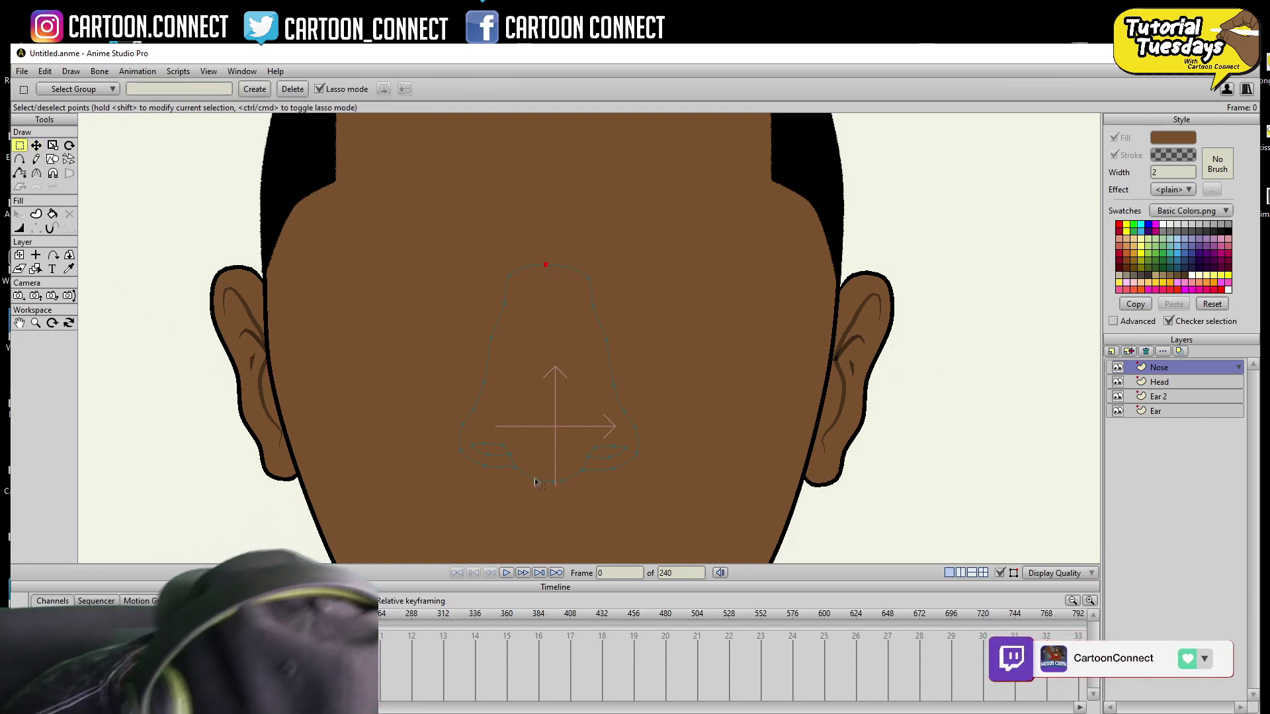
{"action": "mouse_move", "coordinate": [506, 465]}
{"action": "left_mouse_down"}
{"action": "mouse_move", "coordinate": [560, 491]}
{"action": "mouse_move", "coordinate": [635, 441]}
{"action": "left_mouse_up"}
{"action": "key", "text": "s"}
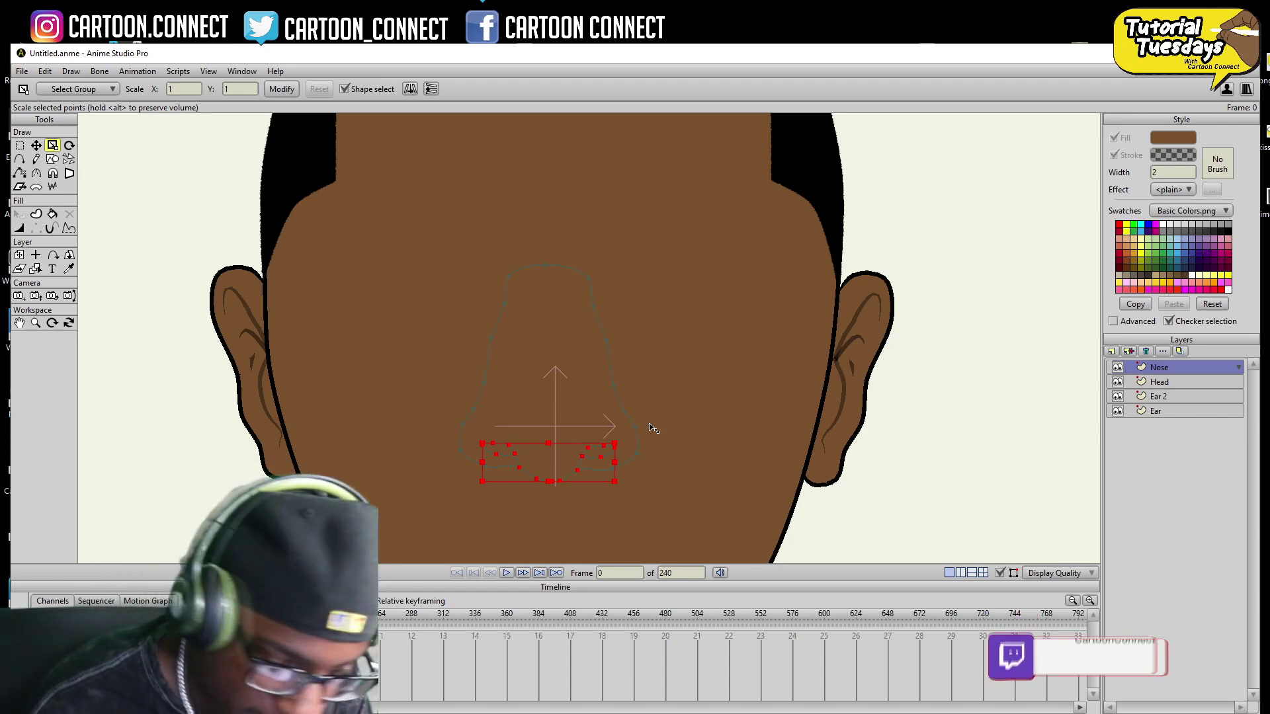
- Select the left and right nostril shapes separately and adjust the size and position of each within its wing
{"action": "left_click", "coordinate": [20, 146]}
{"action": "mouse_move", "coordinate": [524, 431]}
{"action": "left_mouse_down"}
{"action": "mouse_move", "coordinate": [483, 439]}
{"action": "mouse_move", "coordinate": [516, 461]}
{"action": "left_mouse_up"}
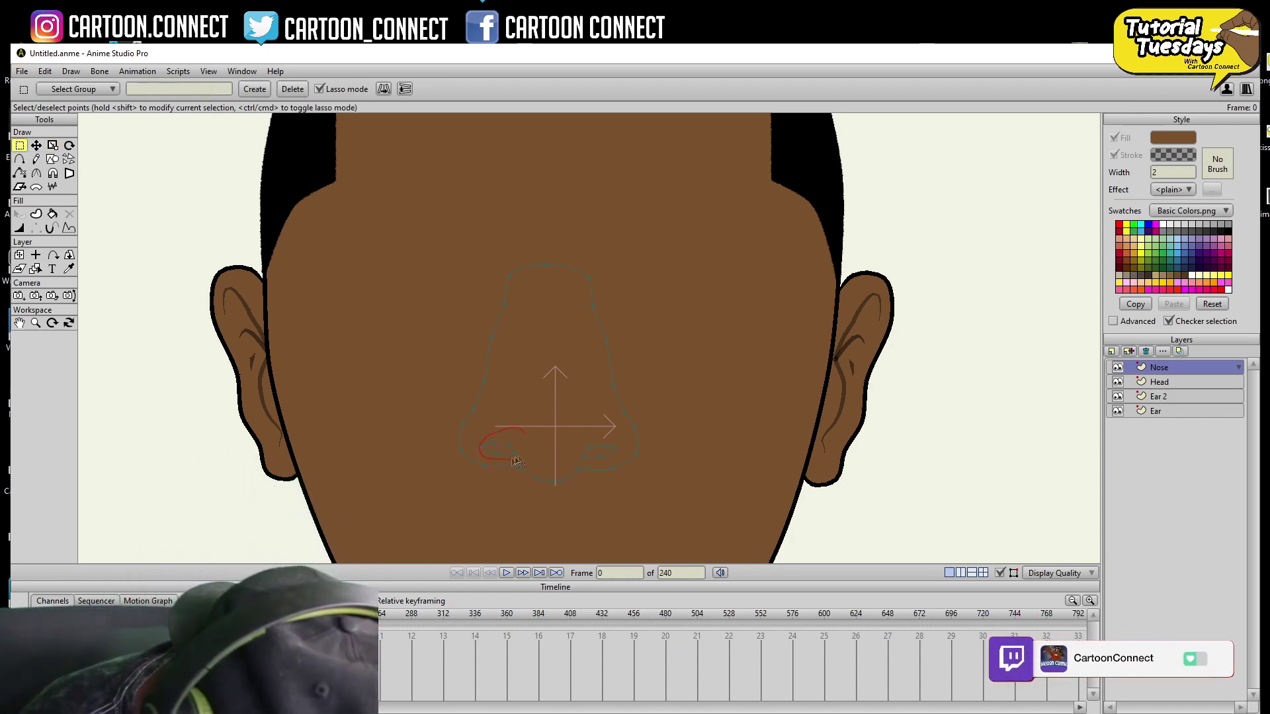
{"action": "key", "text": "s"}
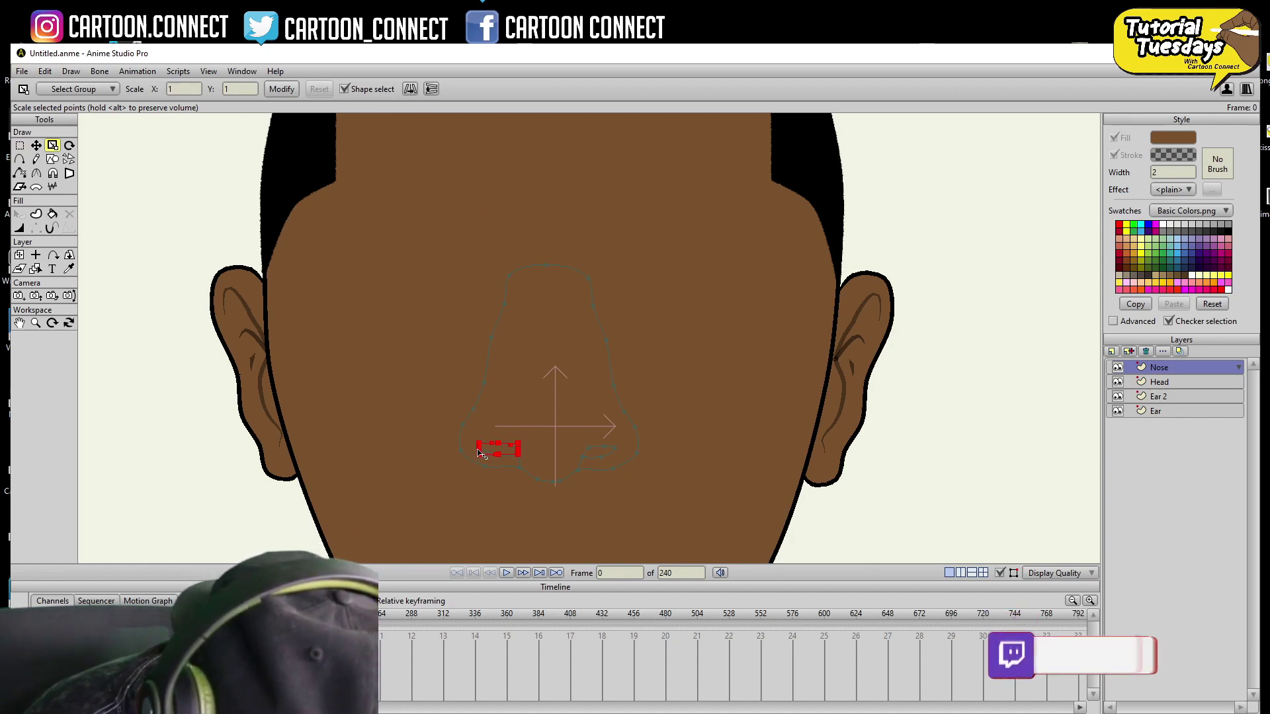
{"action": "key", "text": "g"}
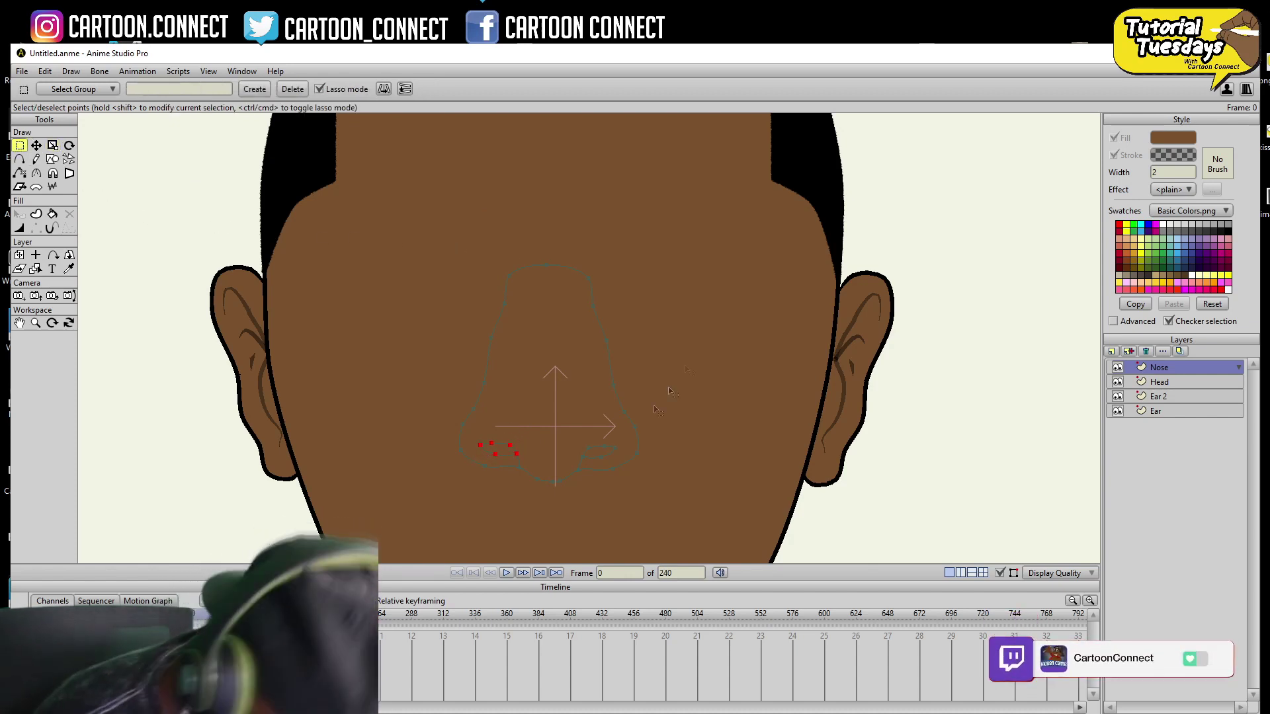
{"action": "left_click_drag", "start_coordinate": [612, 433], "coordinate": [572, 444]}
{"action": "key", "text": "s"}
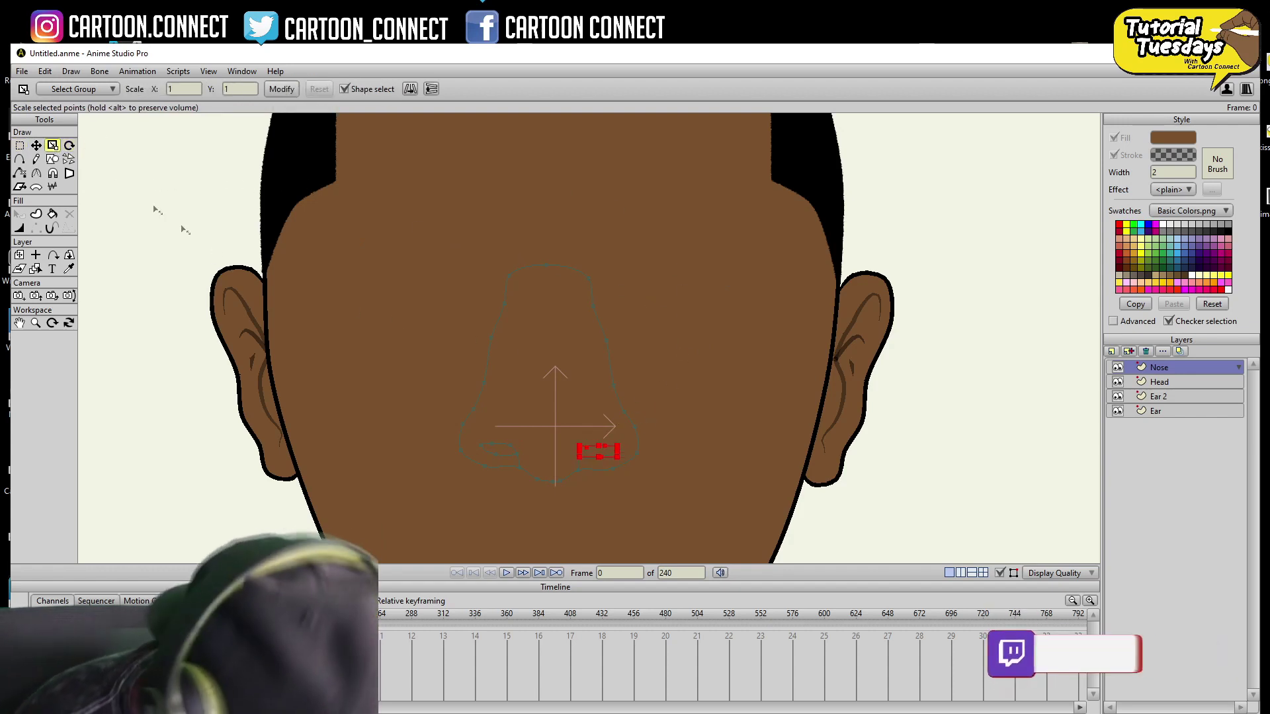
{"action": "key", "text": "t"}
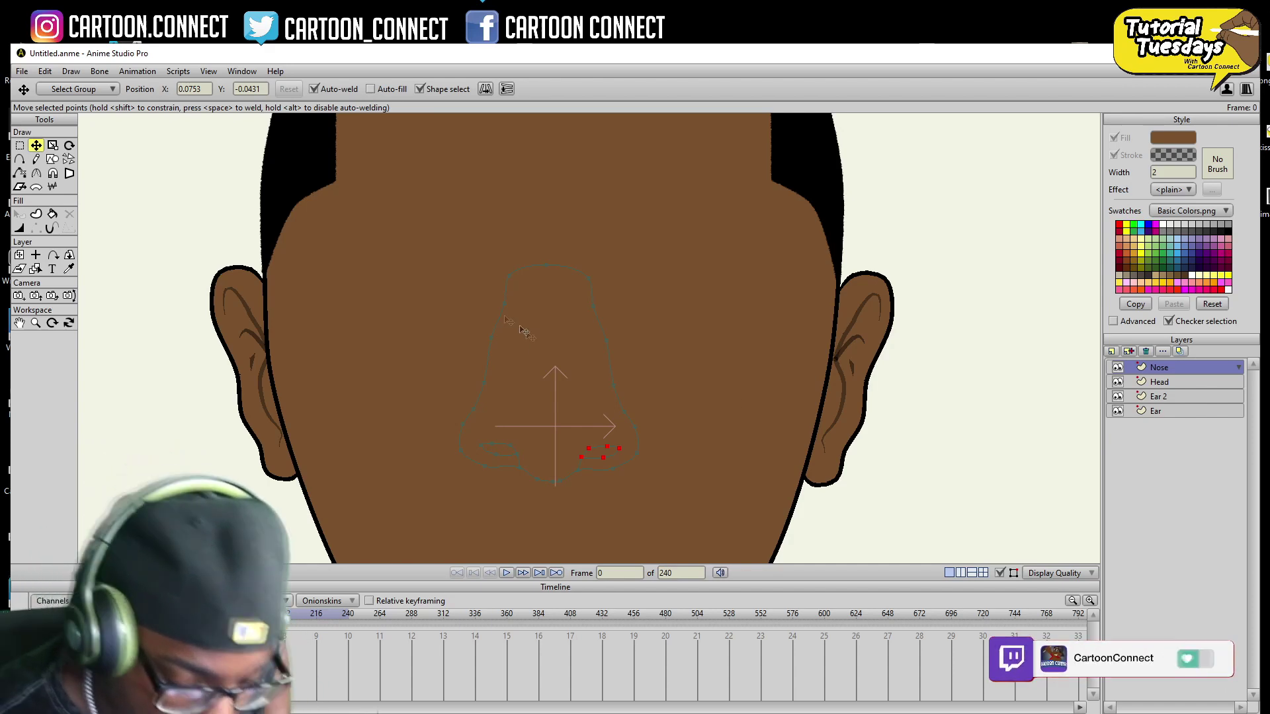
- Try adding short curves from the nose underside inside both nostril wings, and undo them
{"action": "key", "text": "a"}
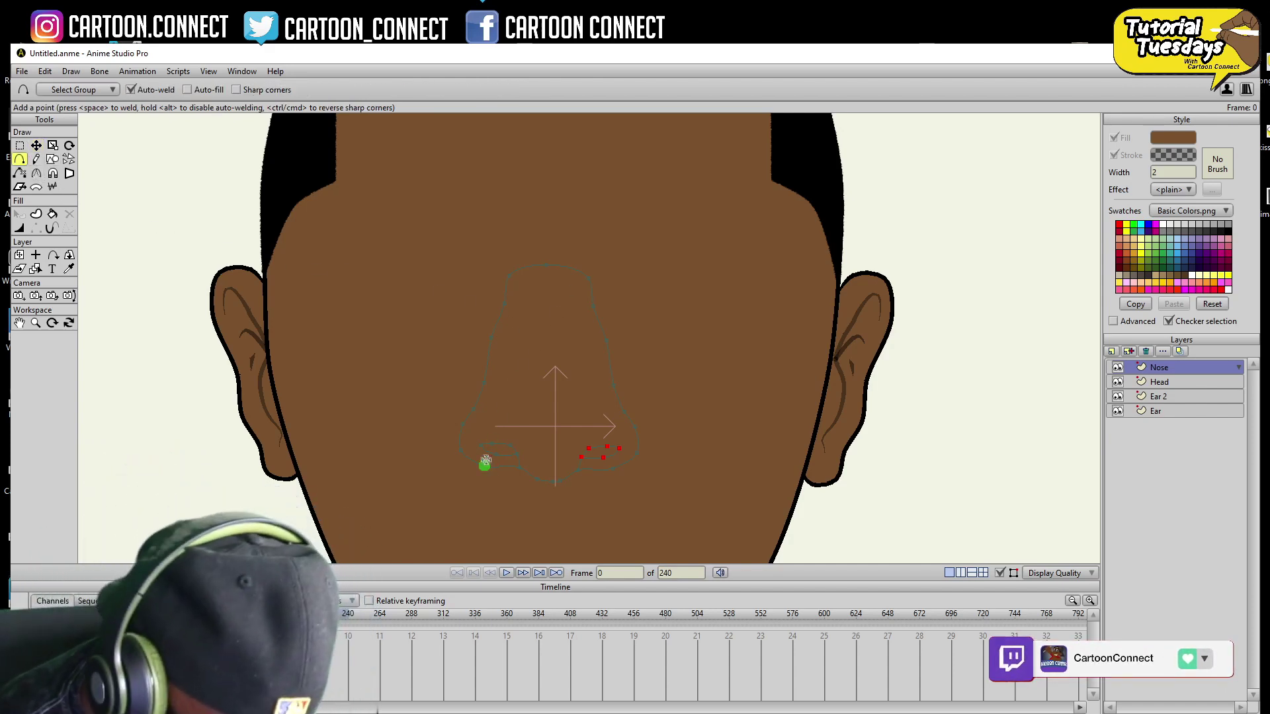
{"action": "left_click", "coordinate": [468, 455]}
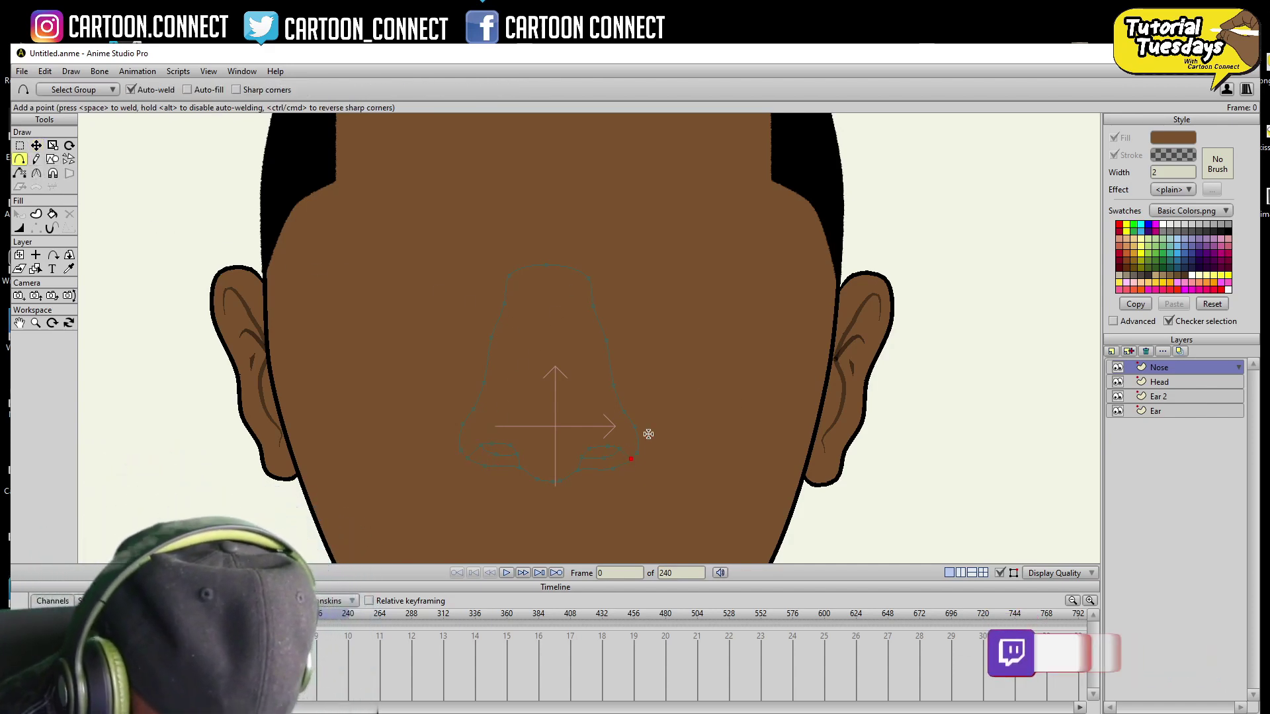
{"action": "key", "text": "ctrl+z"}
{"action": "key", "text": "ctrl+z"}
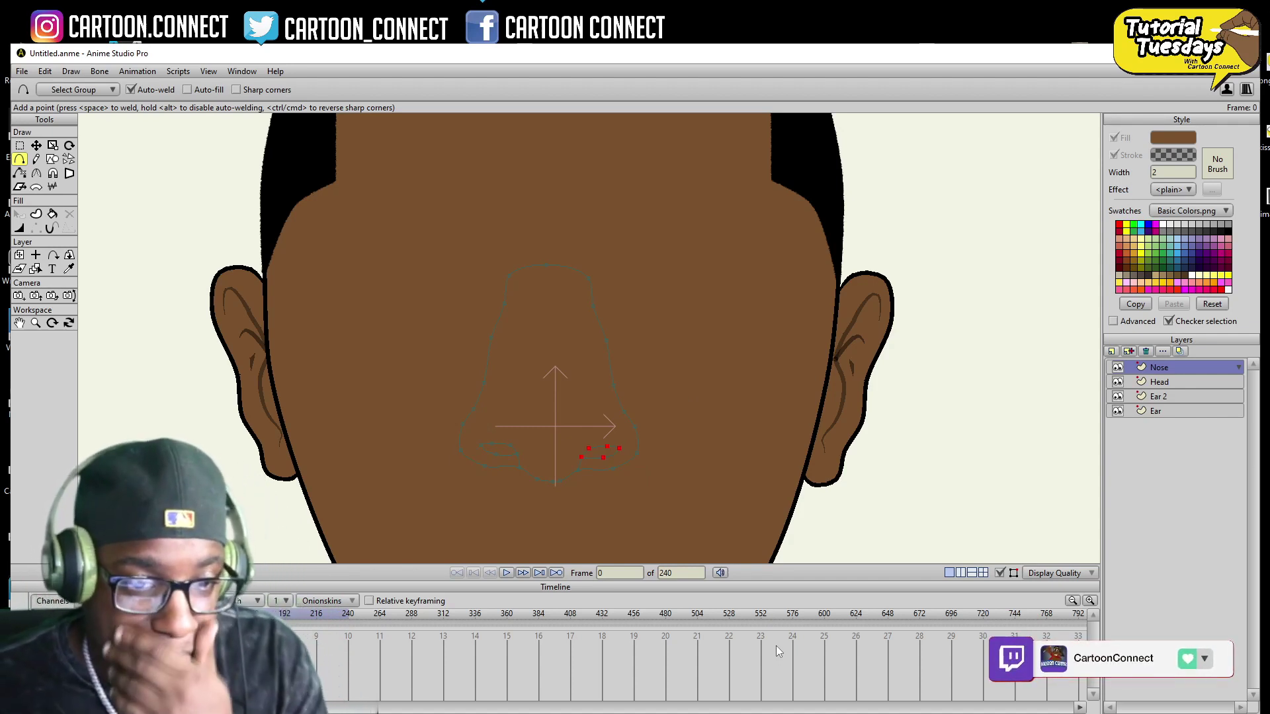
- Fill the closed nose outline with the brown skin colour using Paint Bucket set to Both
{"action": "key", "text": "p"}
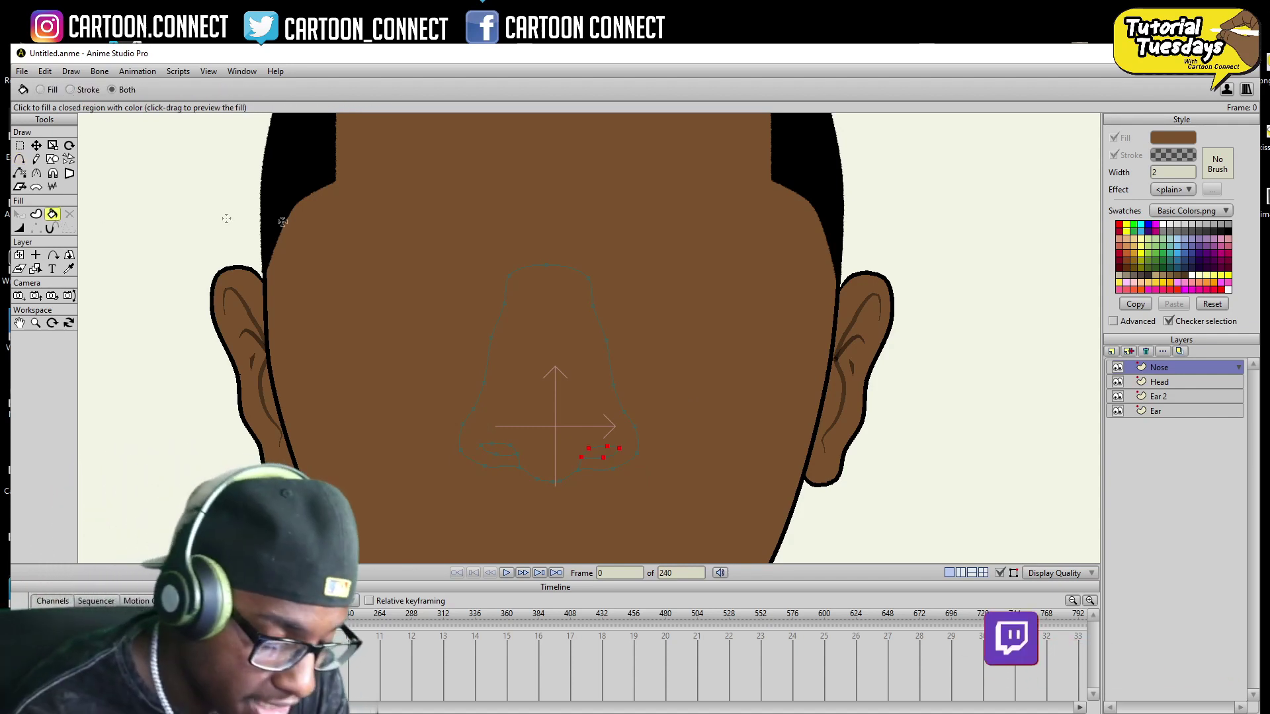
{"action": "left_click", "coordinate": [570, 370]}
{"action": "left_click", "coordinate": [578, 375]}
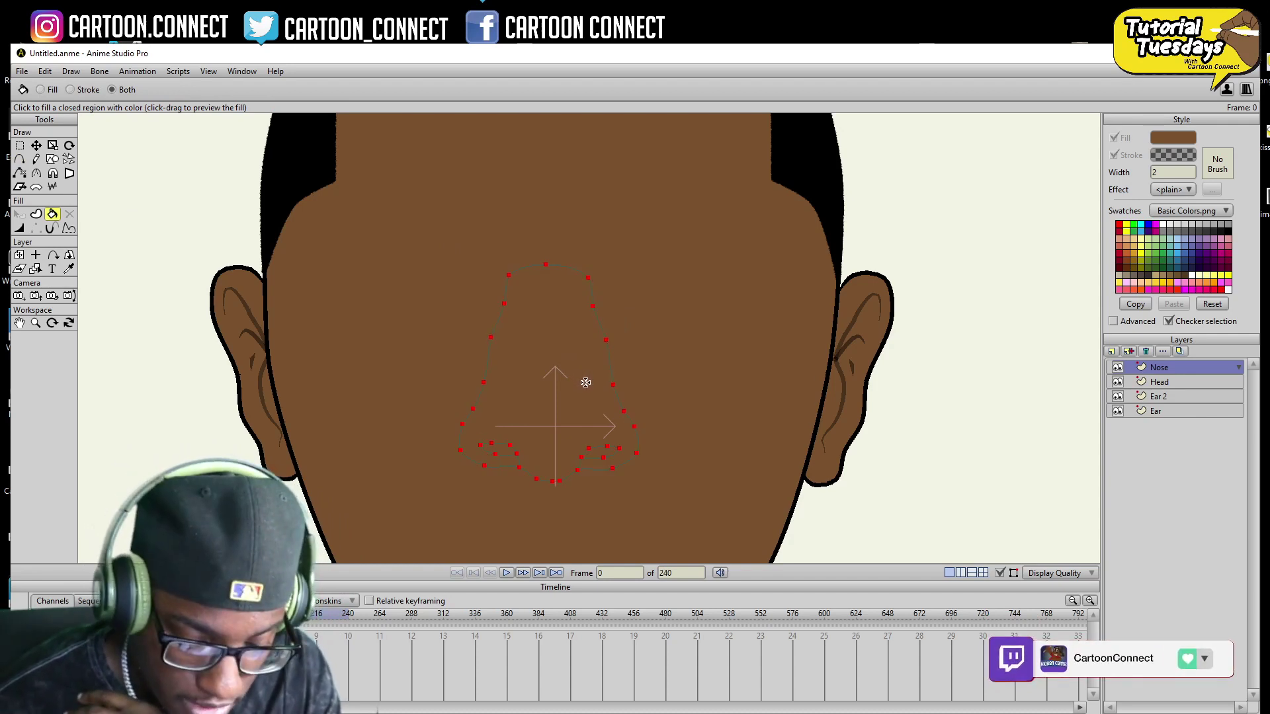
- Connect both nostrils to the outer wing edges of the nose with short curves to close off the areas
{"action": "left_click", "coordinate": [588, 394]}
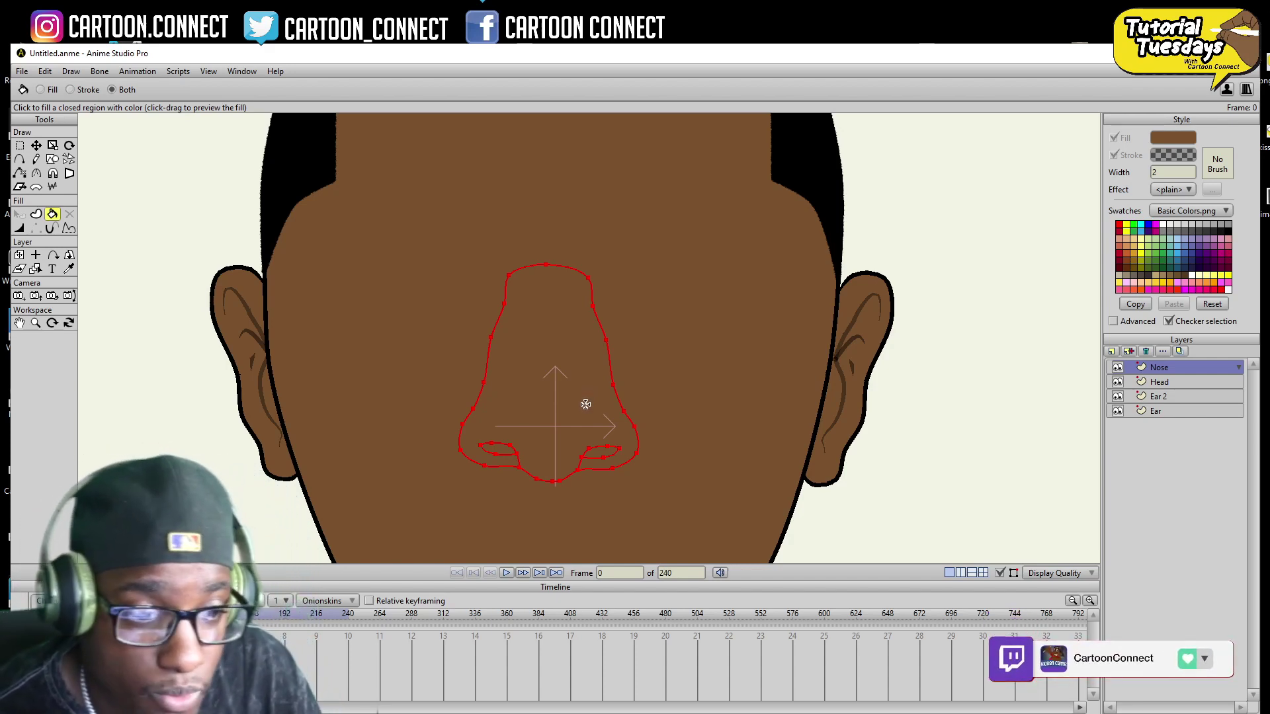
{"action": "left_click", "coordinate": [520, 466]}
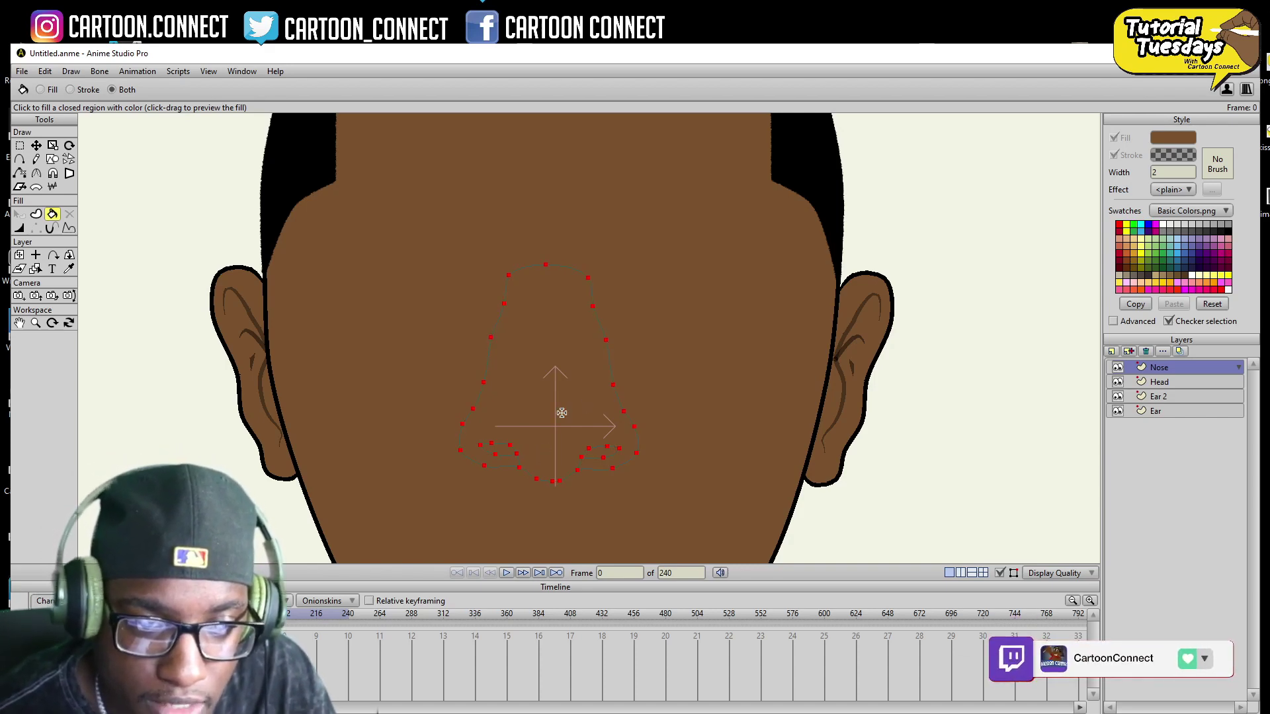
{"action": "key", "text": "a"}
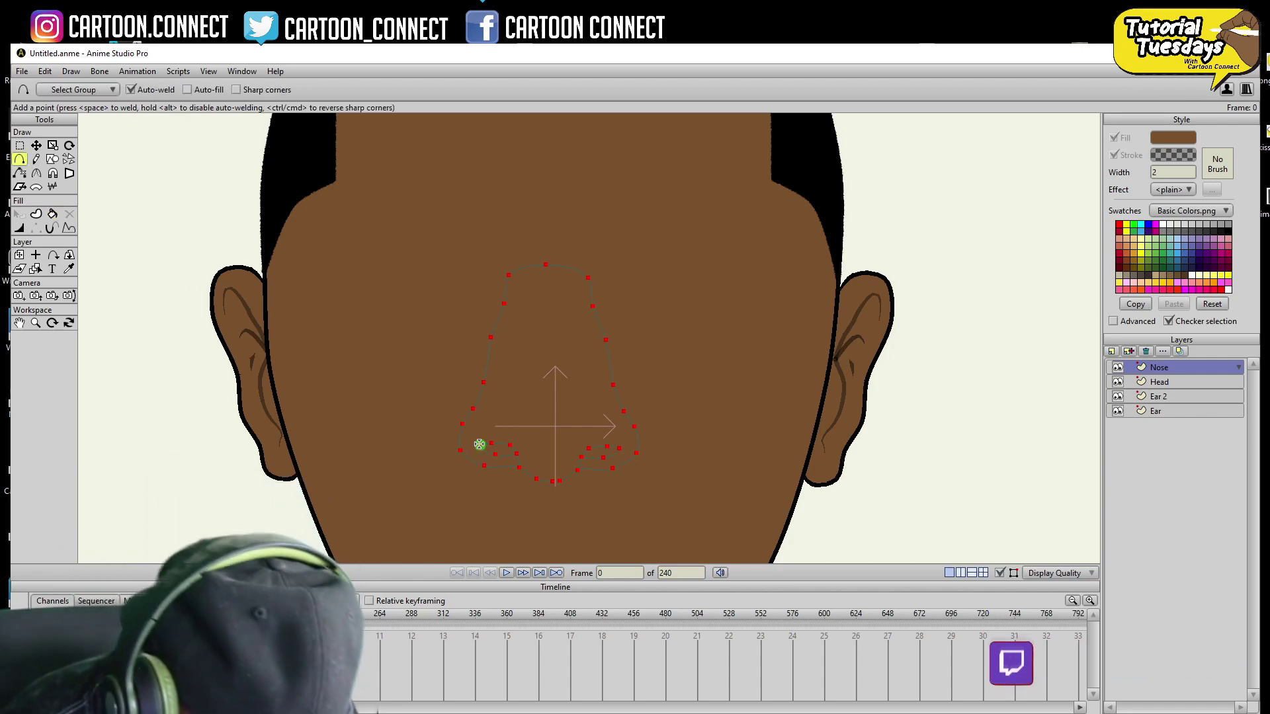
{"action": "left_click_drag", "start_coordinate": [478, 444], "coordinate": [462, 450]}
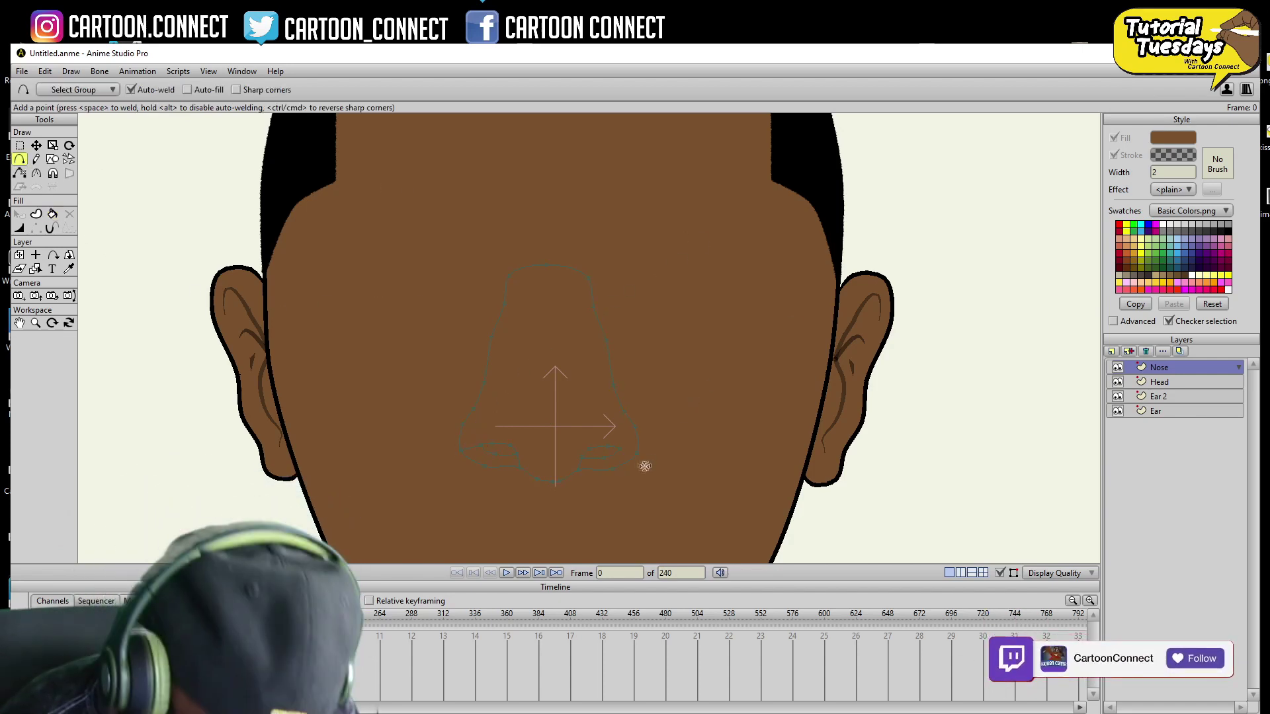
{"action": "left_click_drag", "start_coordinate": [620, 449], "coordinate": [636, 454]}
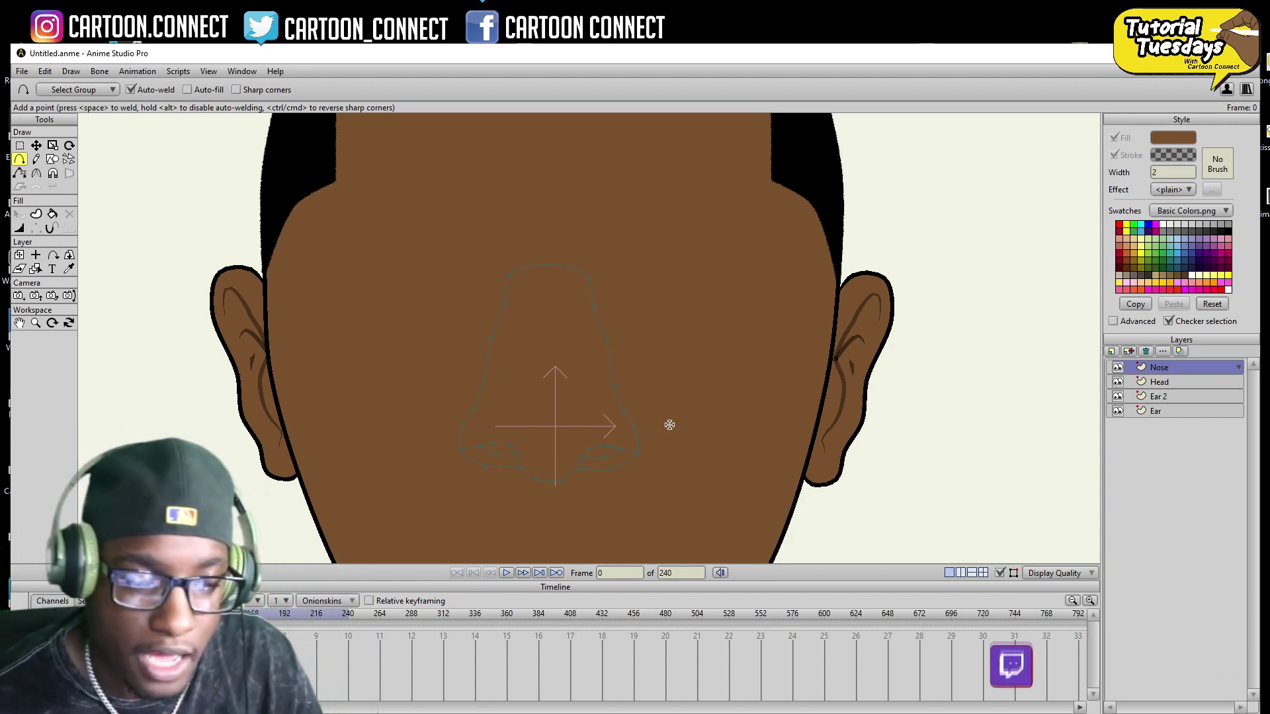
- Fill the main nose area with brown using Paint Bucket and set the default stroke to fully opaque black
{"action": "key", "text": "p"}
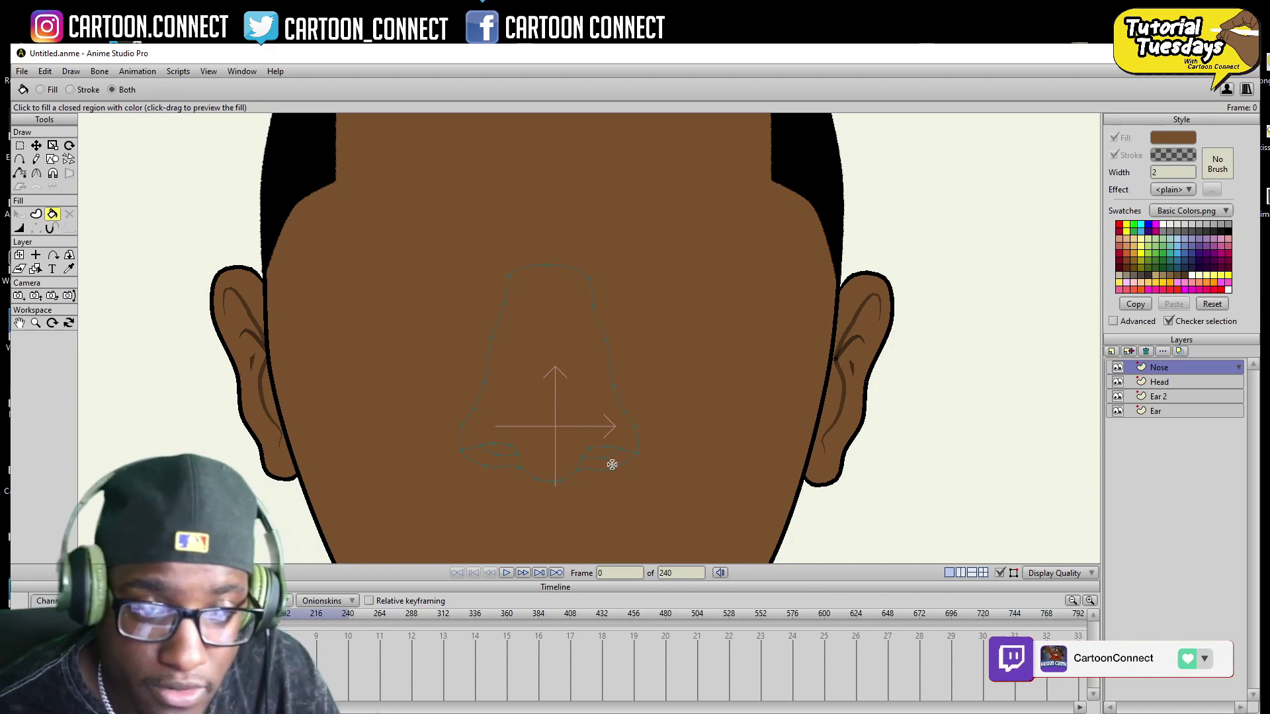
{"action": "left_click", "coordinate": [549, 369]}
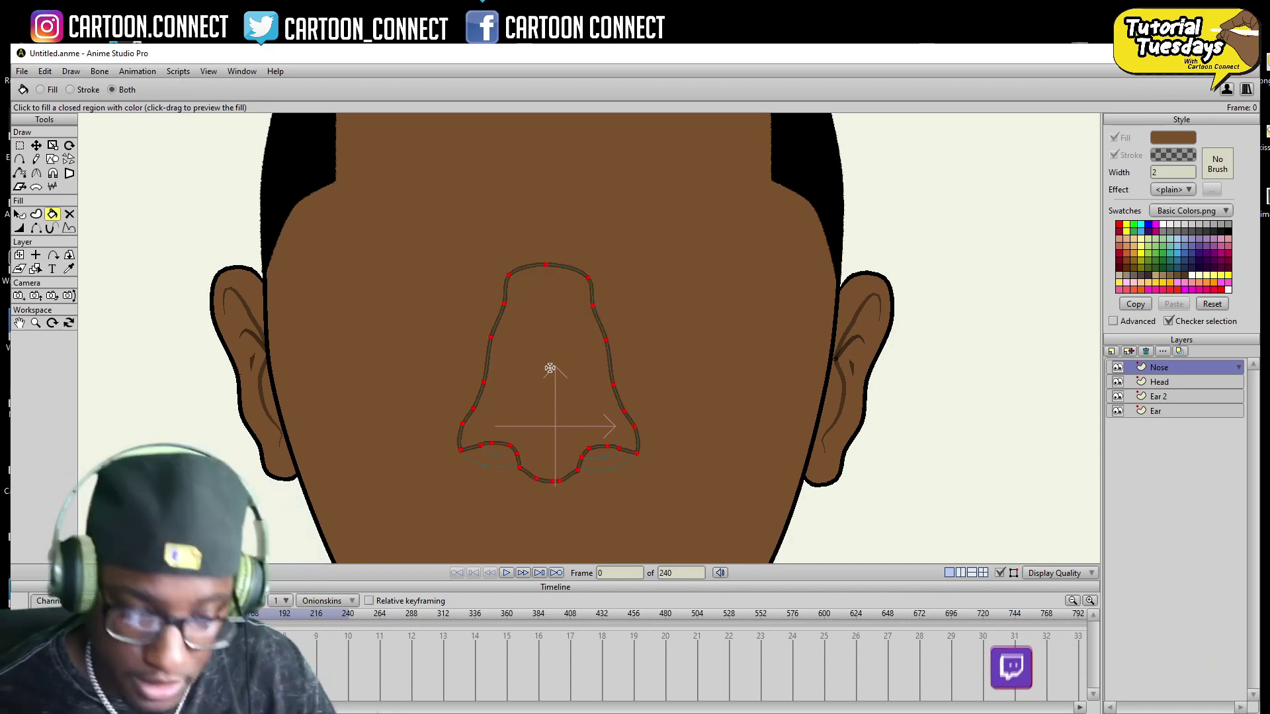
{"action": "left_click", "coordinate": [1172, 155]}
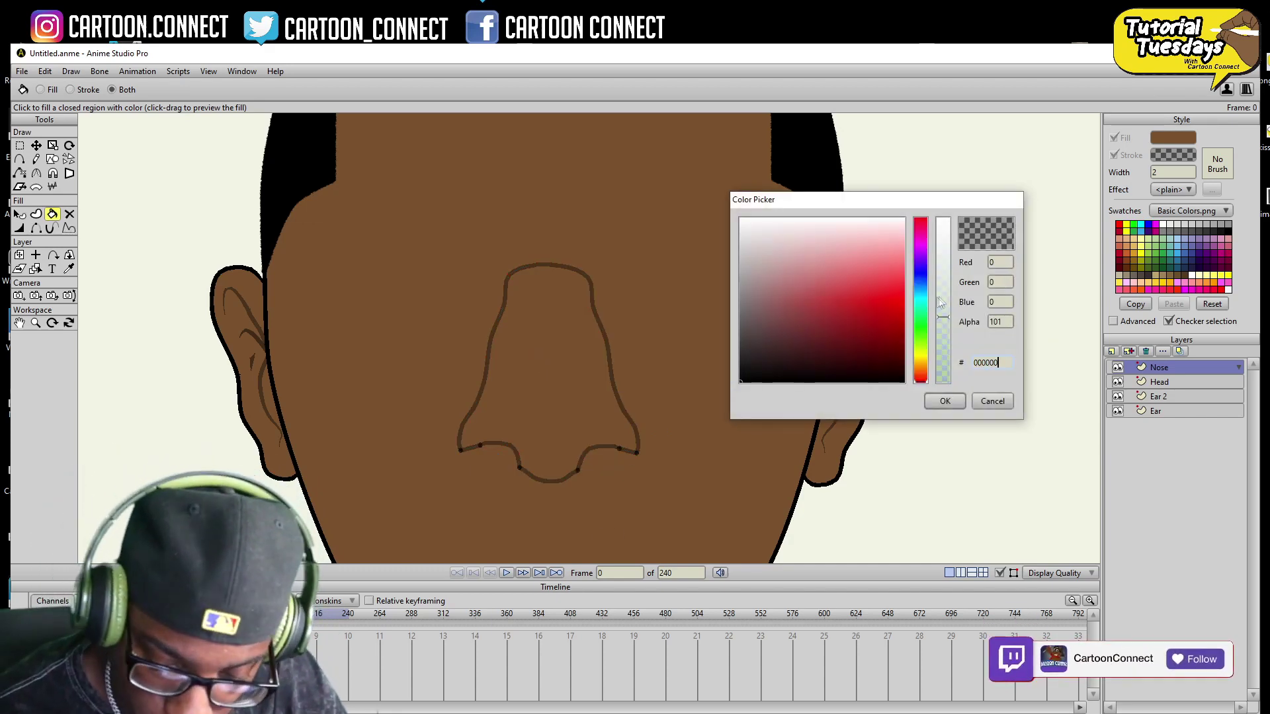
{"action": "left_click_drag", "start_coordinate": [939, 303], "coordinate": [942, 219]}
{"action": "left_click", "coordinate": [945, 401]}
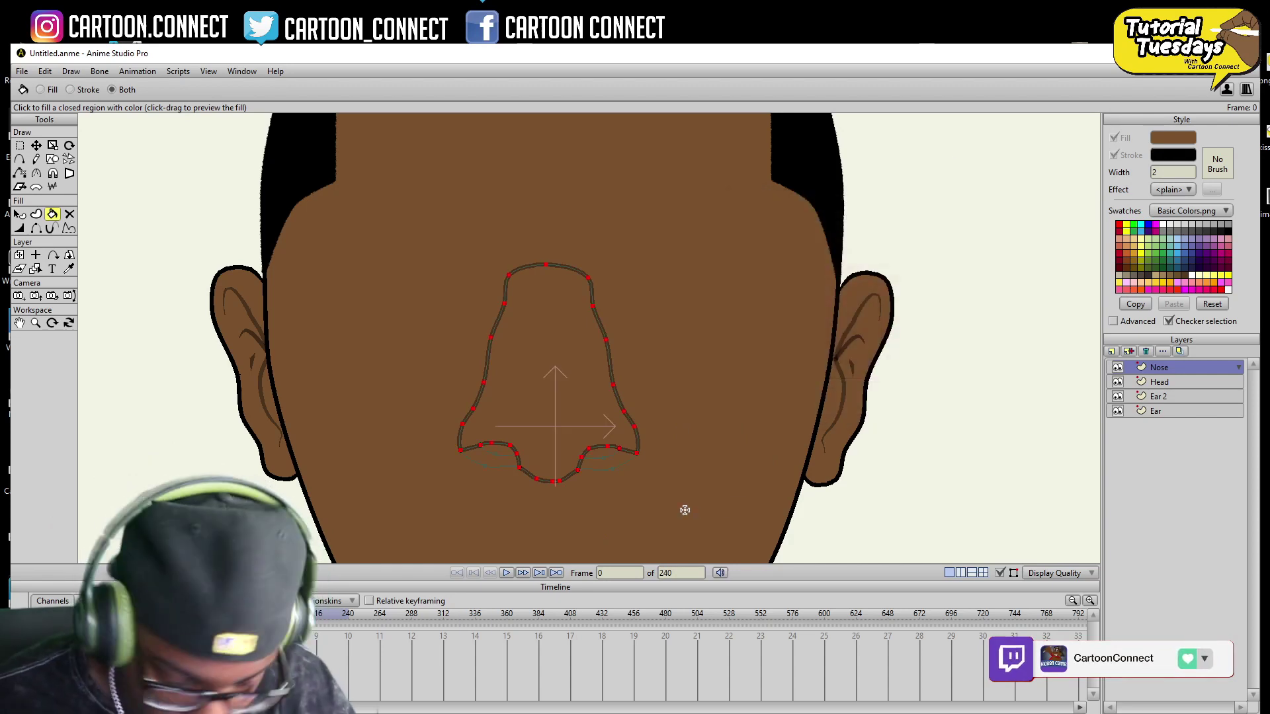
- Select the filled nose shape and set its stroke to black with alpha 255
{"action": "key", "text": "q"}
{"action": "left_click", "coordinate": [1172, 154]}
{"action": "left_click_drag", "start_coordinate": [943, 317], "coordinate": [942, 219]}
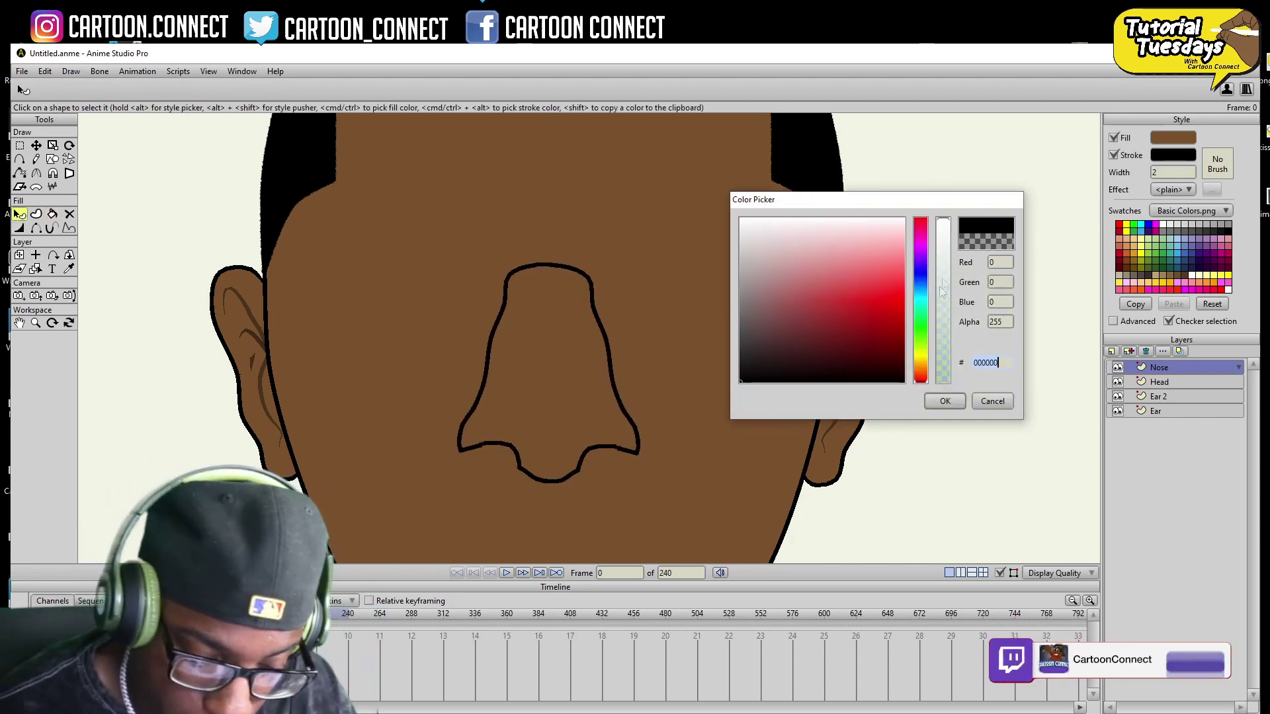
{"action": "left_click", "coordinate": [938, 401]}
- Fill both nostrils and the lower parts of both nose wings with brown using Paint Bucket
{"action": "key", "text": "p"}
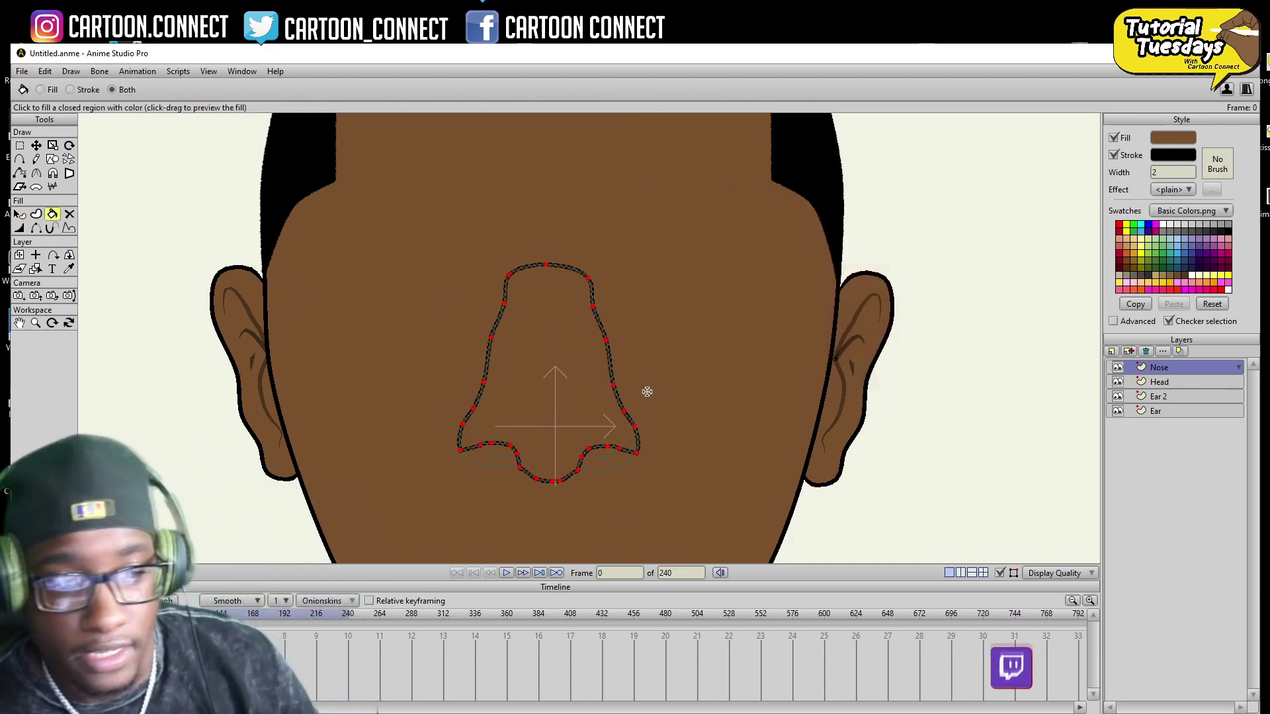
{"action": "left_click", "coordinate": [496, 455]}
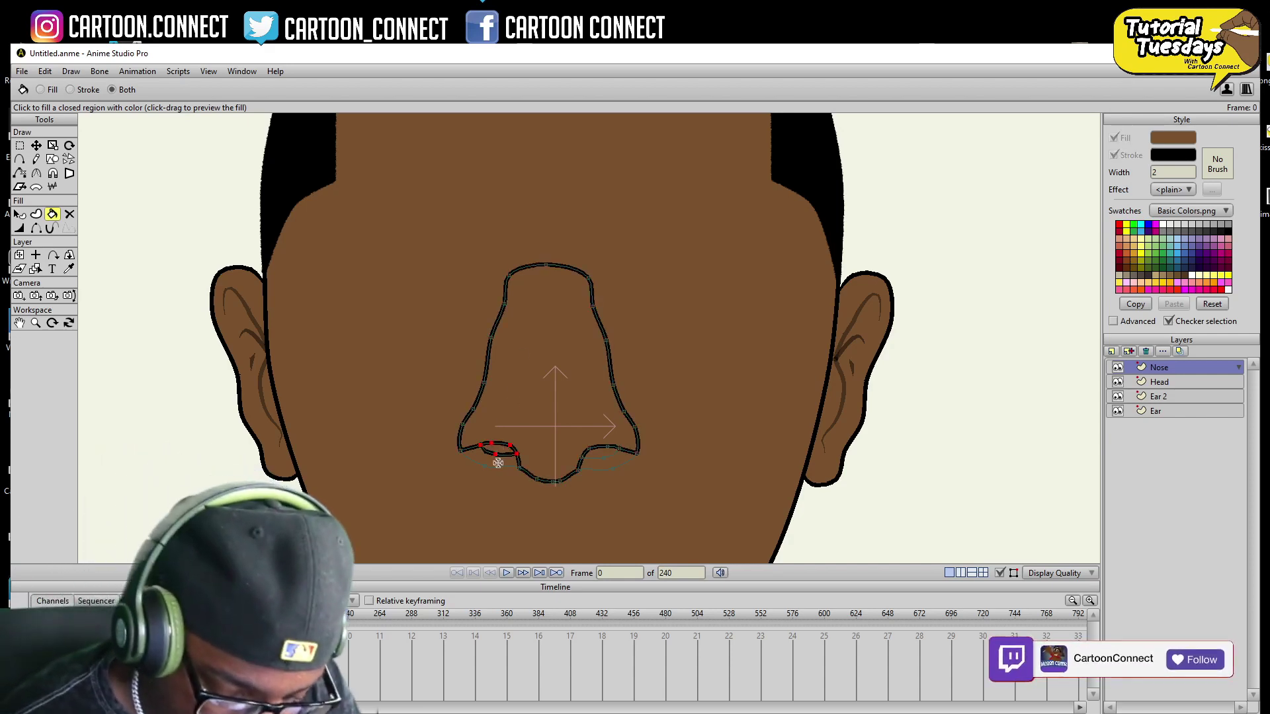
{"action": "left_click", "coordinate": [603, 452]}
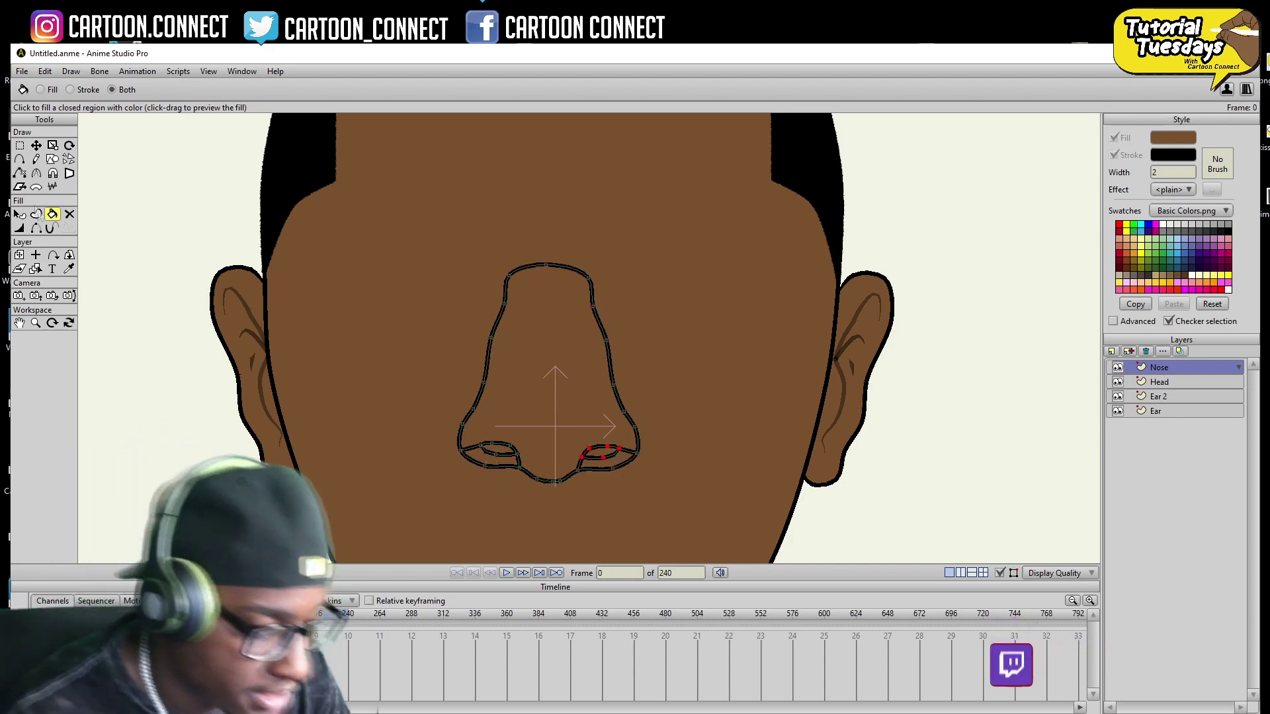
- Hide the edges joining the nostrils to the wings, the inner wing undersides, and the outline of the nose bridge
{"action": "left_click", "coordinate": [37, 229]}
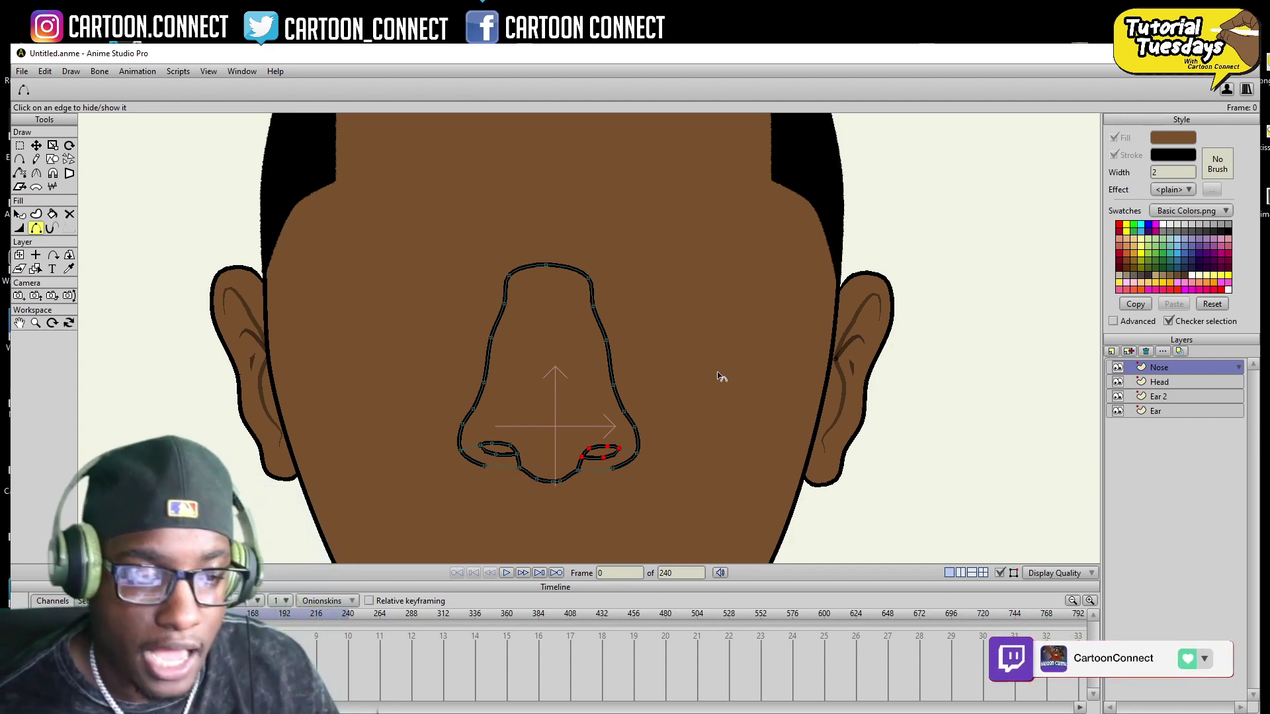
{"action": "left_click", "coordinate": [509, 291]}
{"action": "left_click", "coordinate": [492, 350]}
{"action": "left_click", "coordinate": [595, 299]}
{"action": "left_click", "coordinate": [608, 345]}
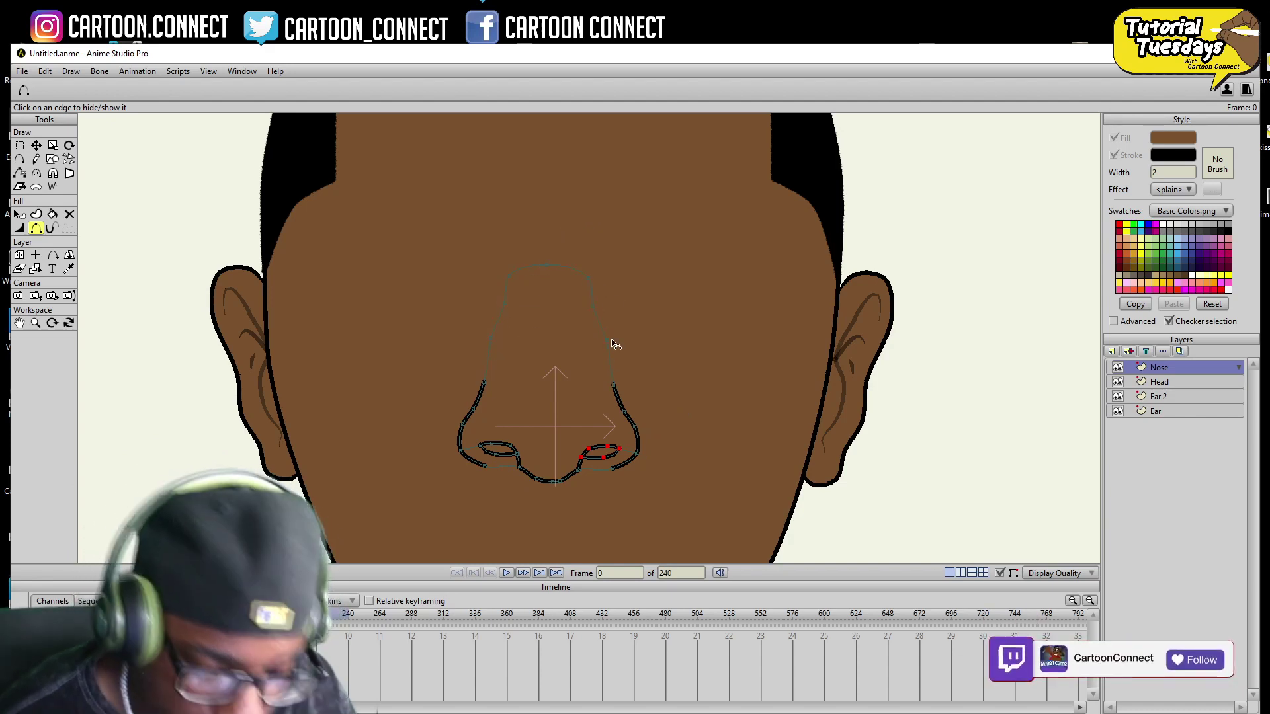
- Move the upper wing points and the bridge points on both sides inward to narrow the nose bridge
{"action": "left_click", "coordinate": [36, 145]}
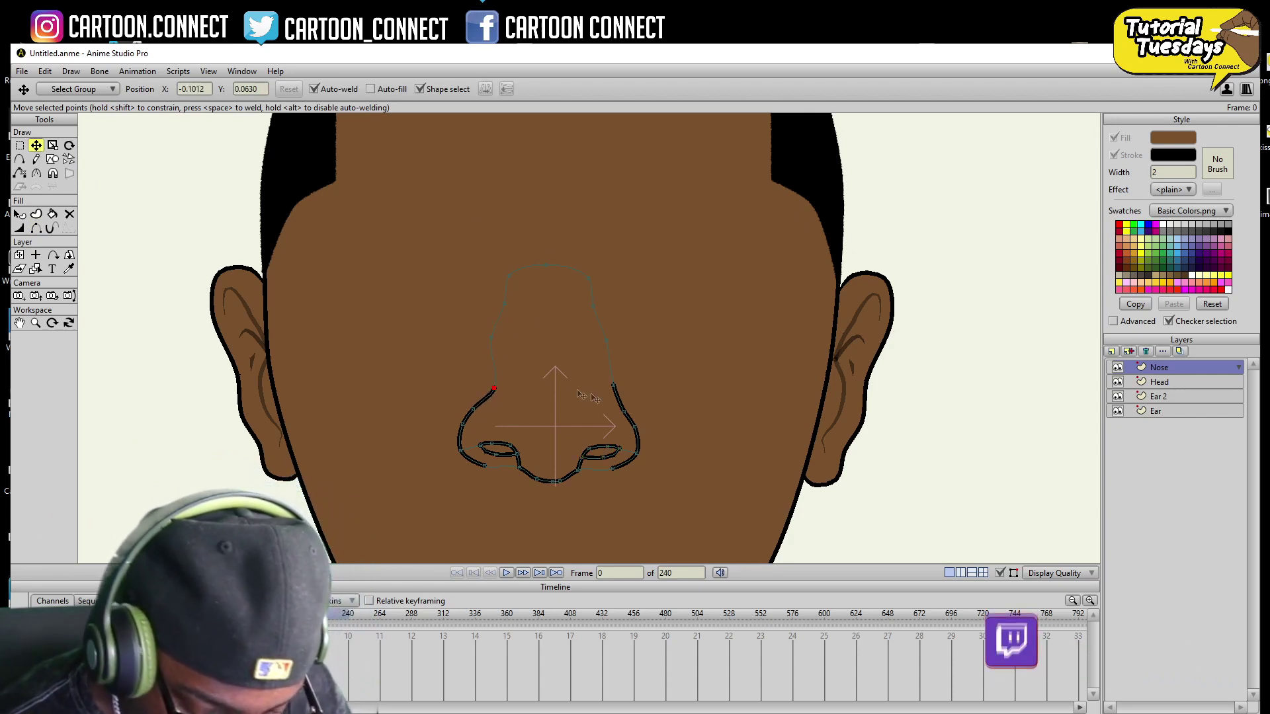
{"action": "key", "text": "ctrl+a"}
{"action": "key", "text": "ctrl+z"}
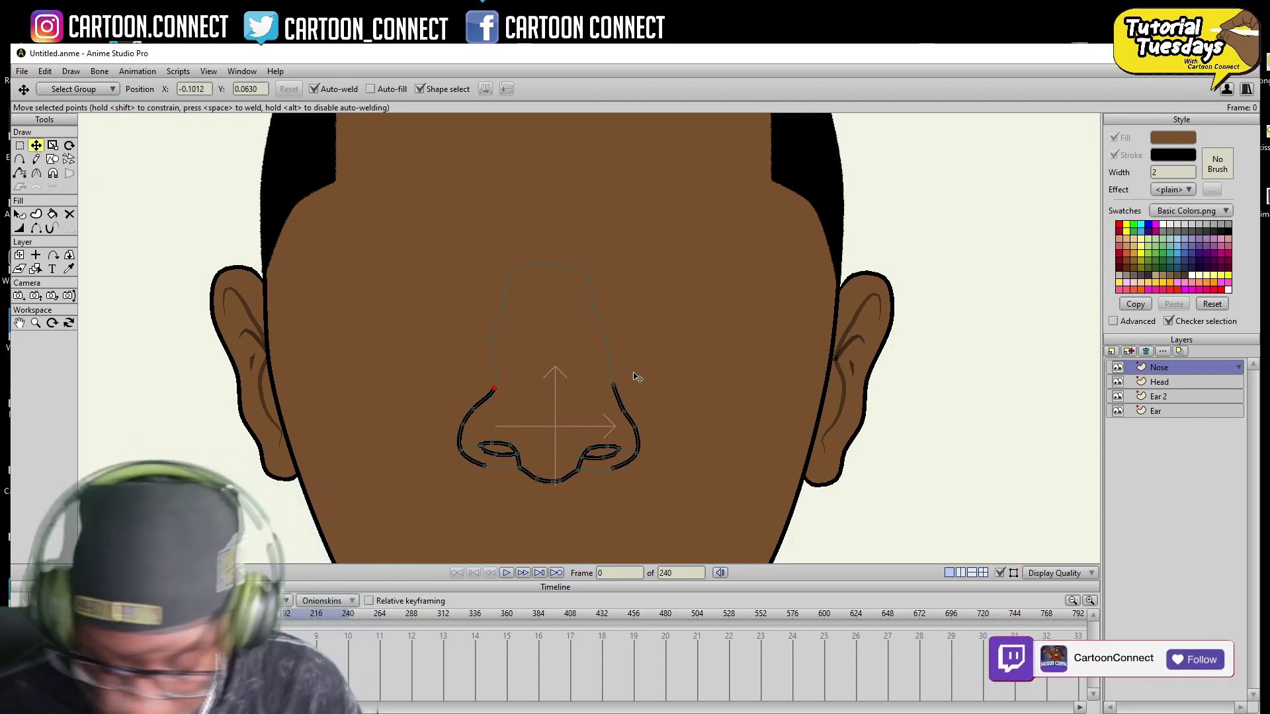
{"action": "left_click", "coordinate": [602, 391]}
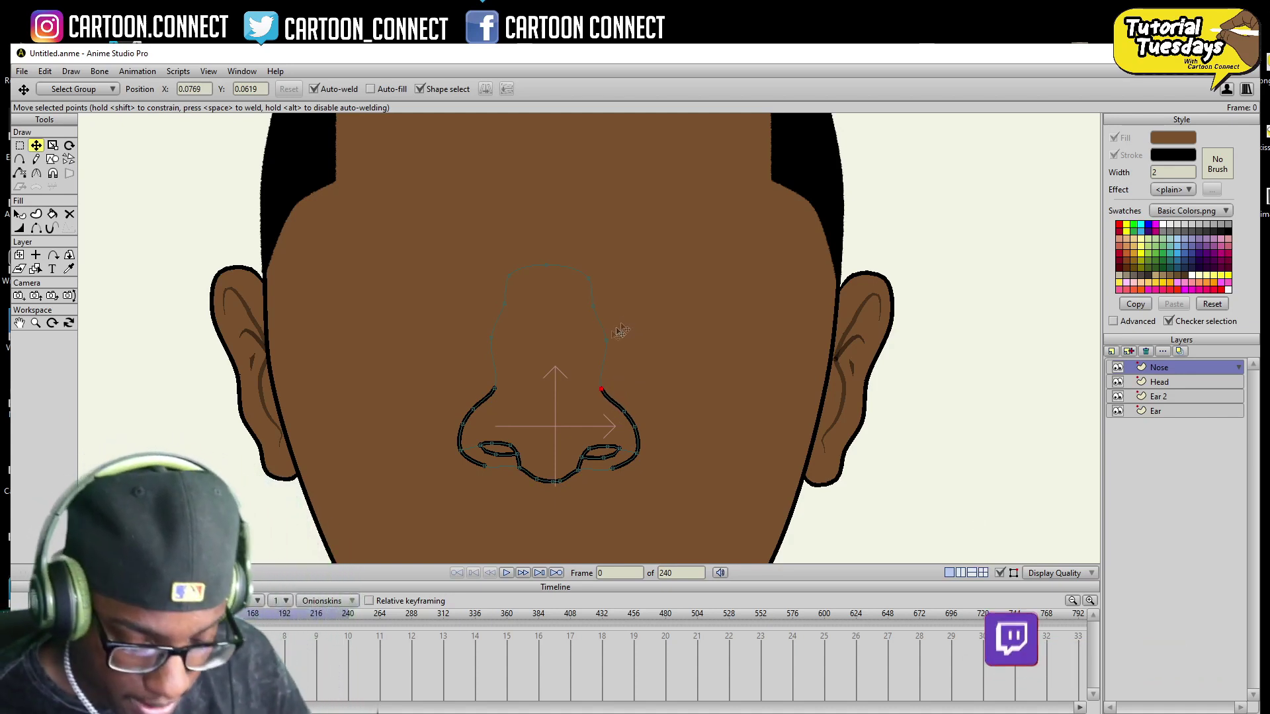
{"action": "left_click_drag", "start_coordinate": [490, 335], "coordinate": [501, 339]}
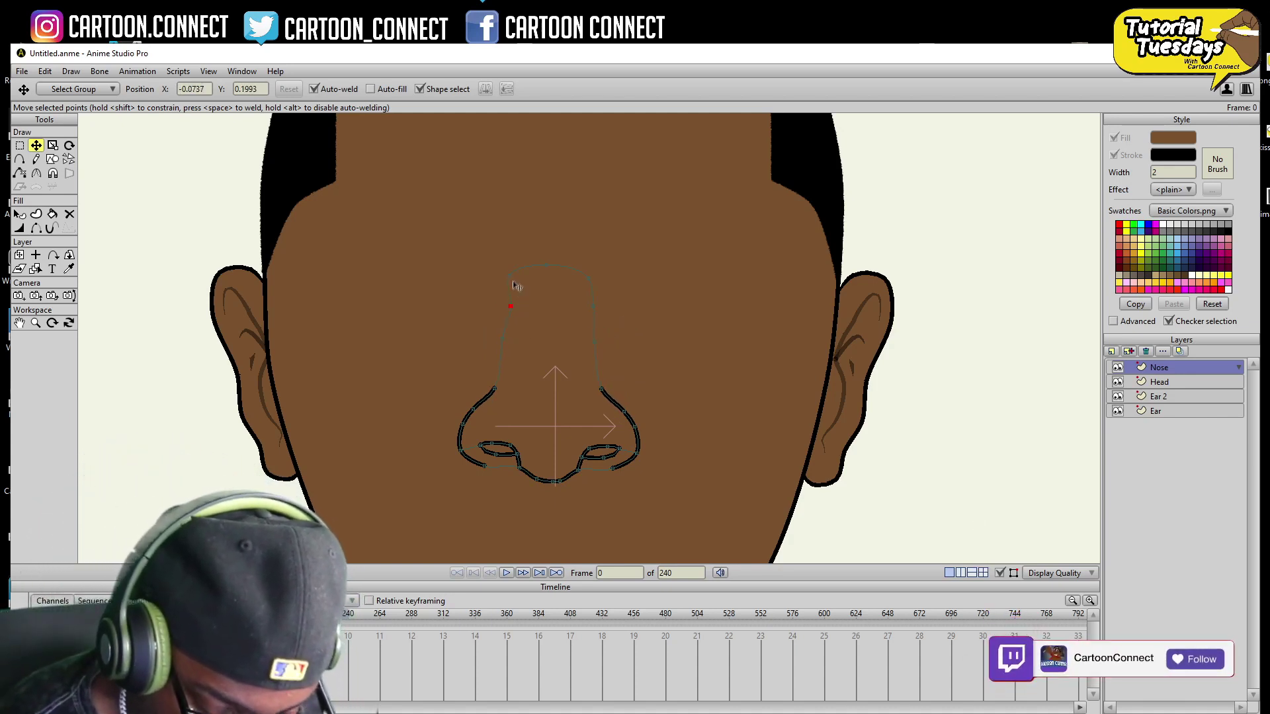
{"action": "left_click_drag", "start_coordinate": [516, 285], "coordinate": [537, 282]}
{"action": "left_click", "coordinate": [579, 283]}
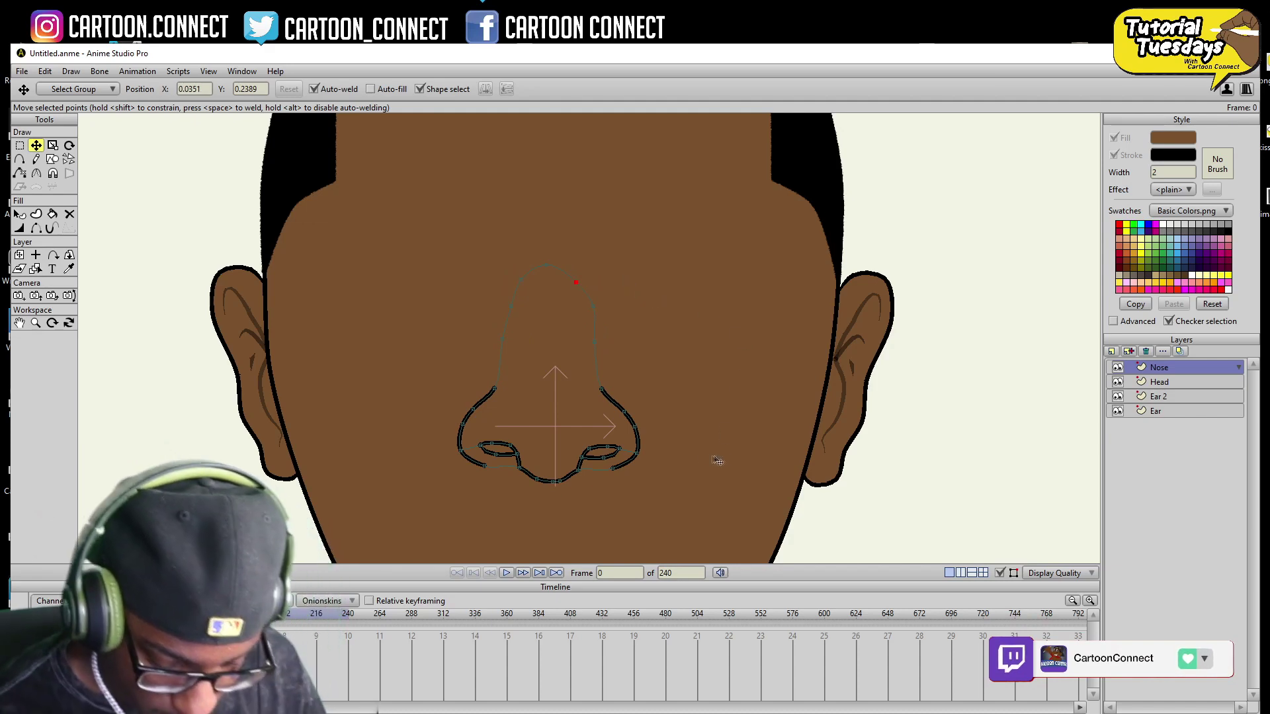
- Taper the upper and lower stroke ends of both nose wings to line width 0
{"action": "left_click", "coordinate": [20, 146]}
{"action": "left_click", "coordinate": [19, 228]}
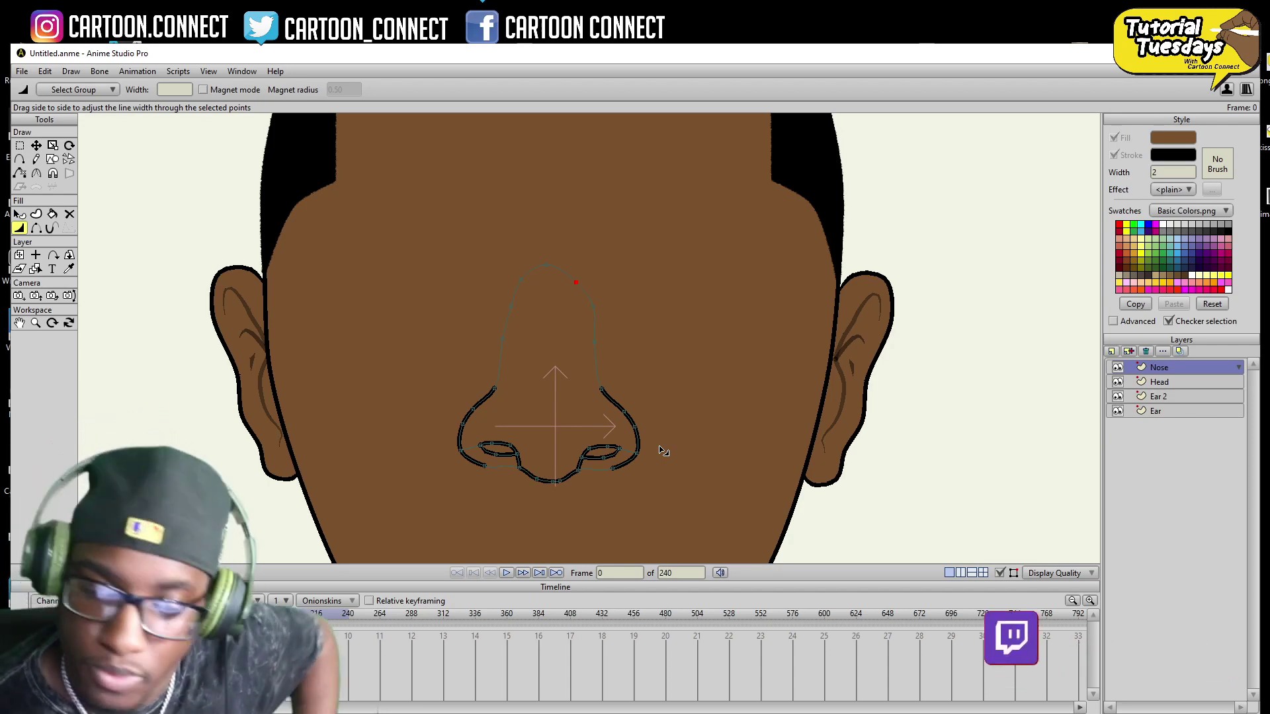
{"action": "left_click_drag", "start_coordinate": [614, 469], "coordinate": [582, 491]}
{"action": "left_click_drag", "start_coordinate": [485, 467], "coordinate": [453, 509]}
{"action": "left_click_drag", "start_coordinate": [493, 388], "coordinate": [466, 545]}
- Hide the inner part of each nostril's lower edge and taper the remaining line ends to width 0
{"action": "left_click", "coordinate": [36, 228]}
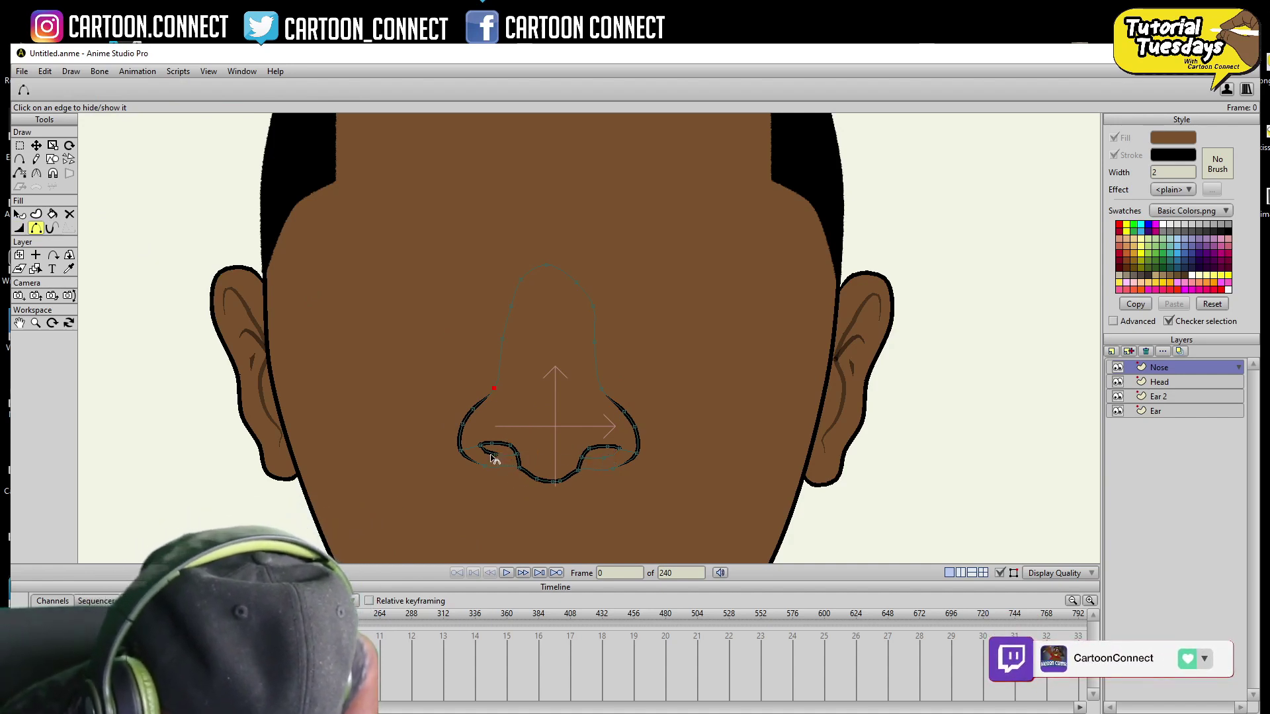
{"action": "left_click", "coordinate": [19, 228]}
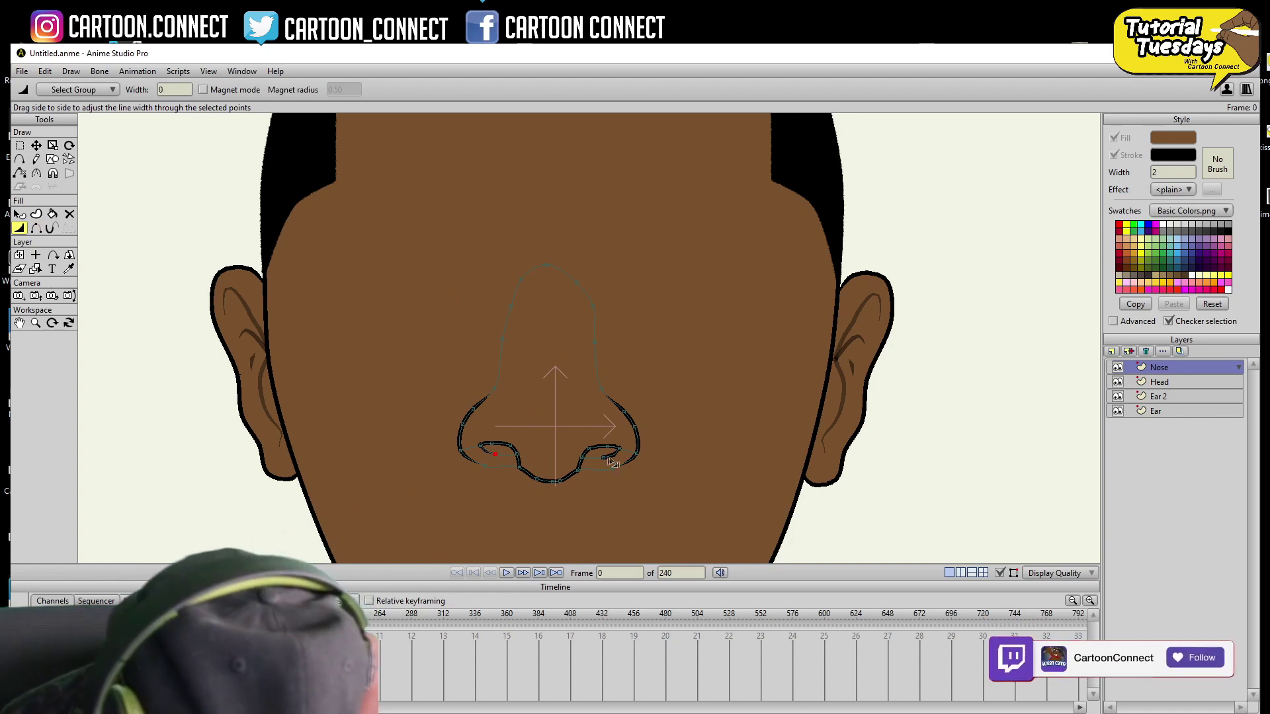
{"action": "left_click", "coordinate": [19, 214]}
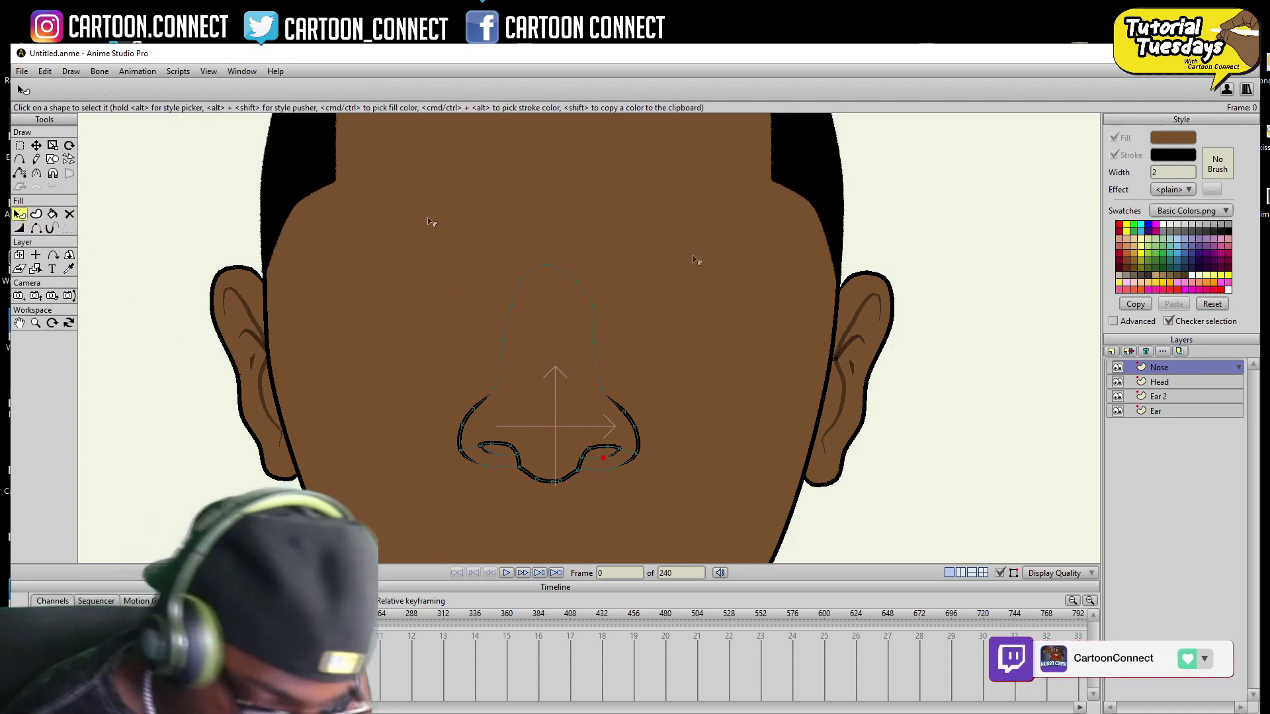
{"action": "left_click", "coordinate": [514, 440]}
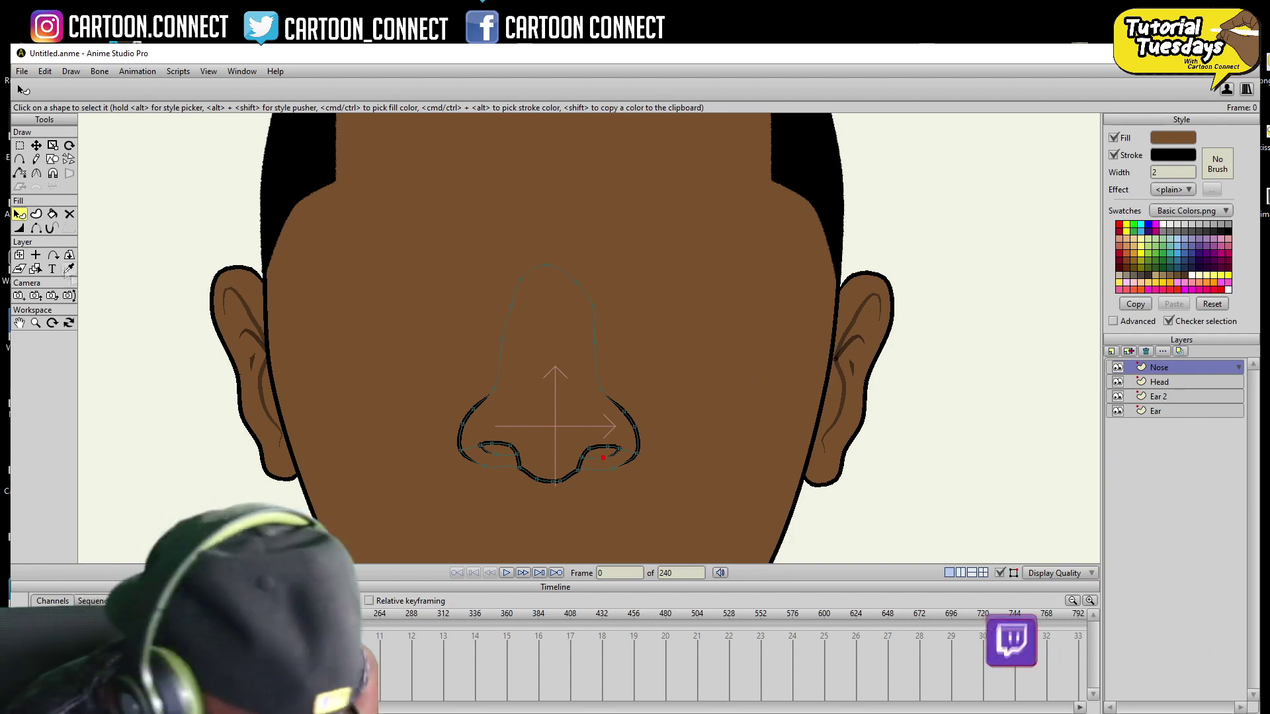
- Hide the edges joining the nostrils to the nose tip and taper both ends of the tip line to width 0
{"action": "left_click", "coordinate": [36, 228]}
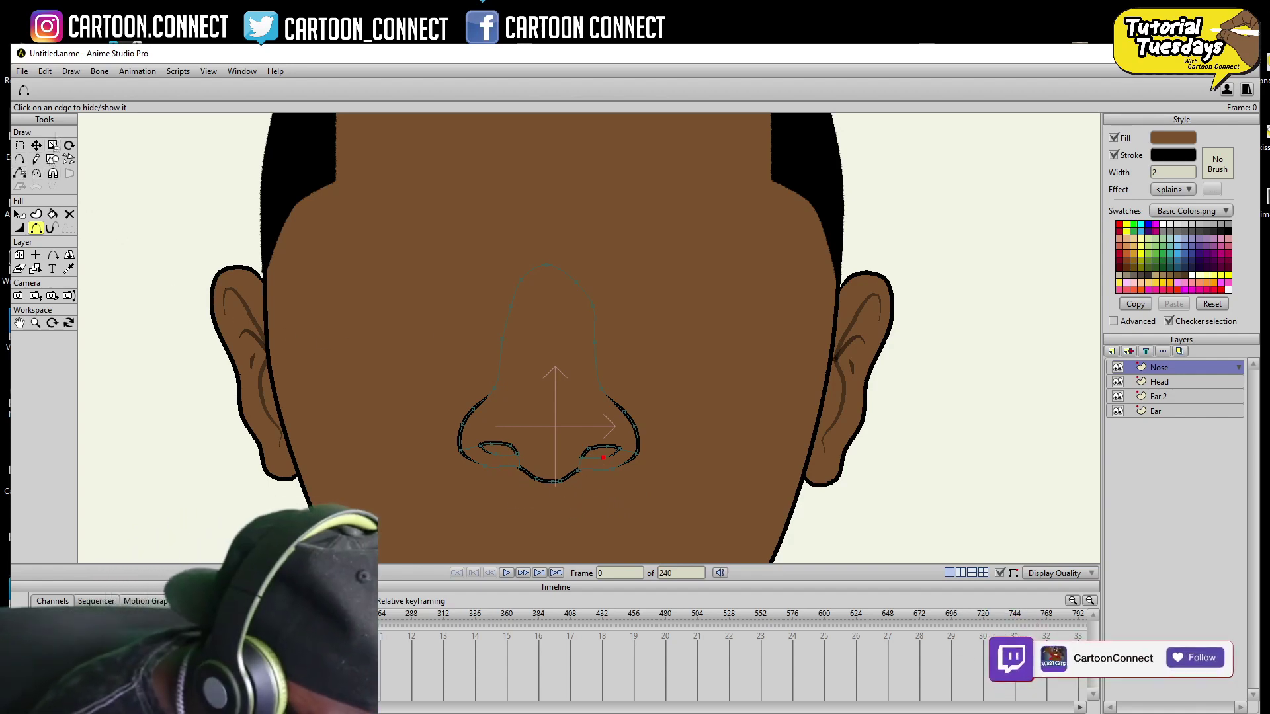
{"action": "left_click", "coordinate": [19, 227]}
{"action": "left_click_drag", "start_coordinate": [507, 477], "coordinate": [466, 504]}
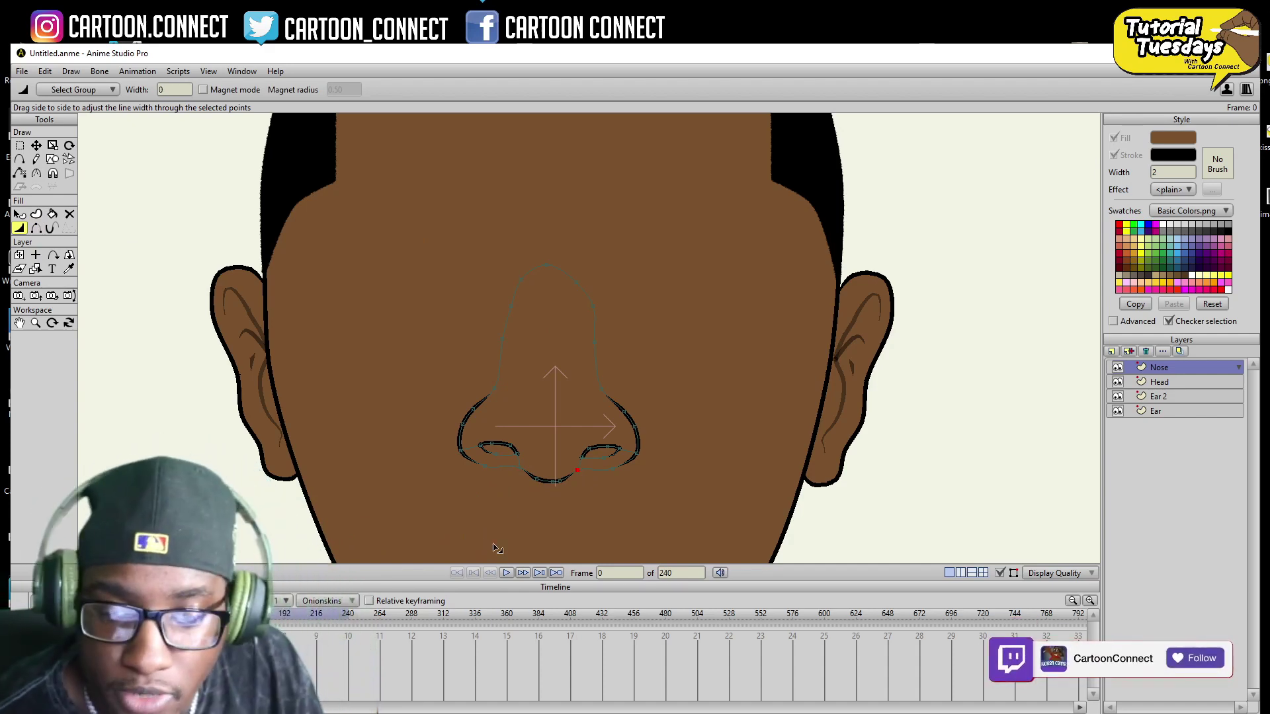
- Set the left nostril's fill to a darker brown and the right nostril's fill to dark brown 563A22
{"action": "left_click", "coordinate": [18, 214]}
{"action": "left_click", "coordinate": [504, 450]}
{"action": "left_click", "coordinate": [1172, 137]}
{"action": "left_click_drag", "start_coordinate": [811, 320], "coordinate": [818, 347]}
{"action": "left_click", "coordinate": [944, 400]}
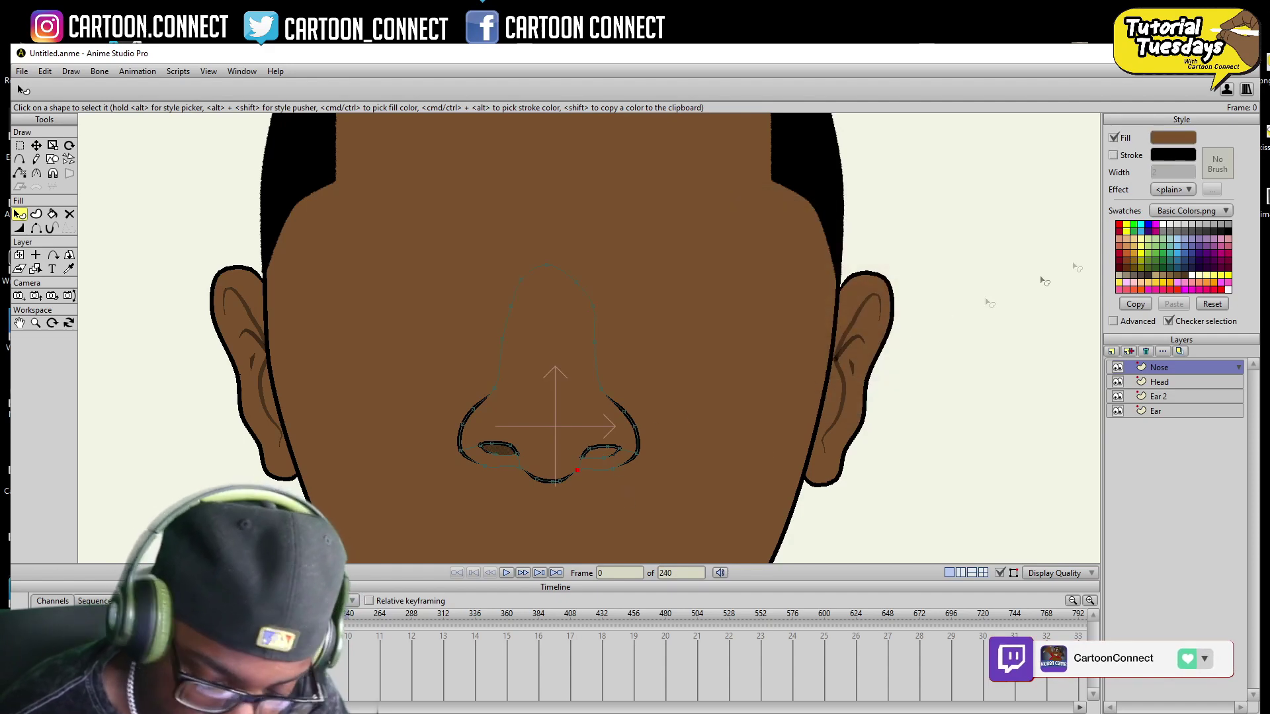
{"action": "left_click", "coordinate": [1172, 137]}
{"action": "left_click_drag", "start_coordinate": [811, 332], "coordinate": [811, 343]}
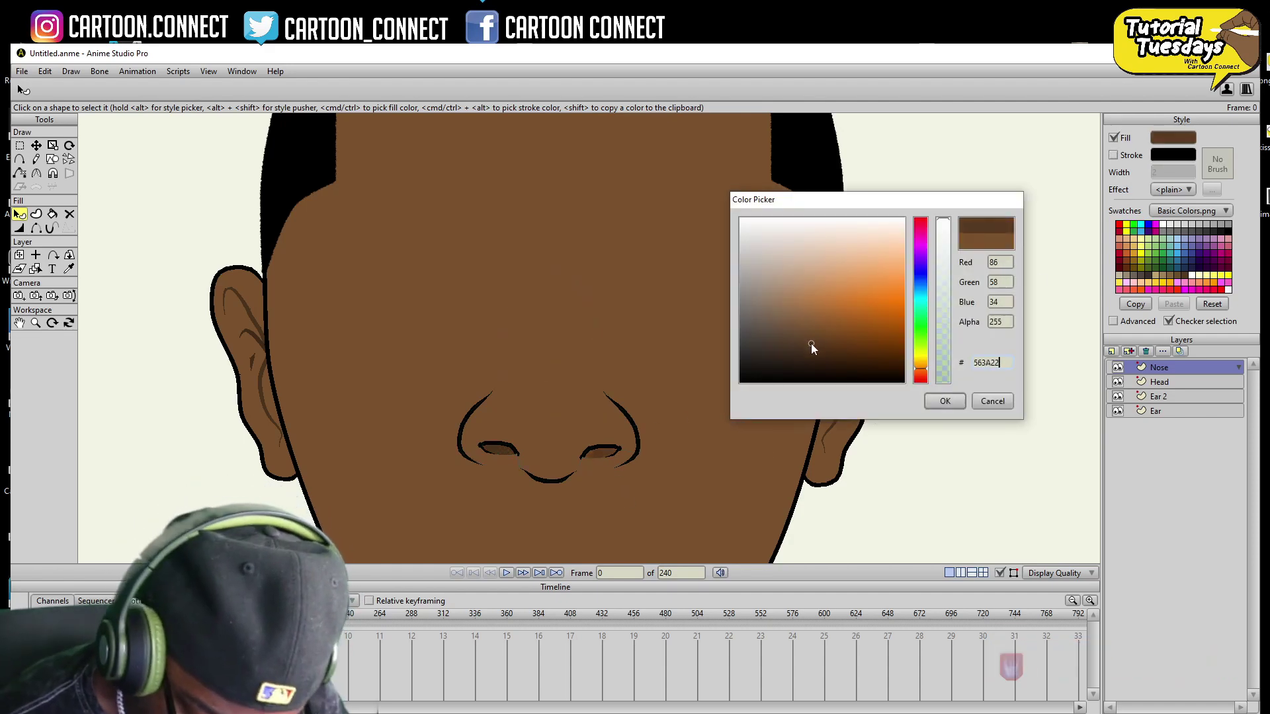
{"action": "left_click", "coordinate": [944, 401]}
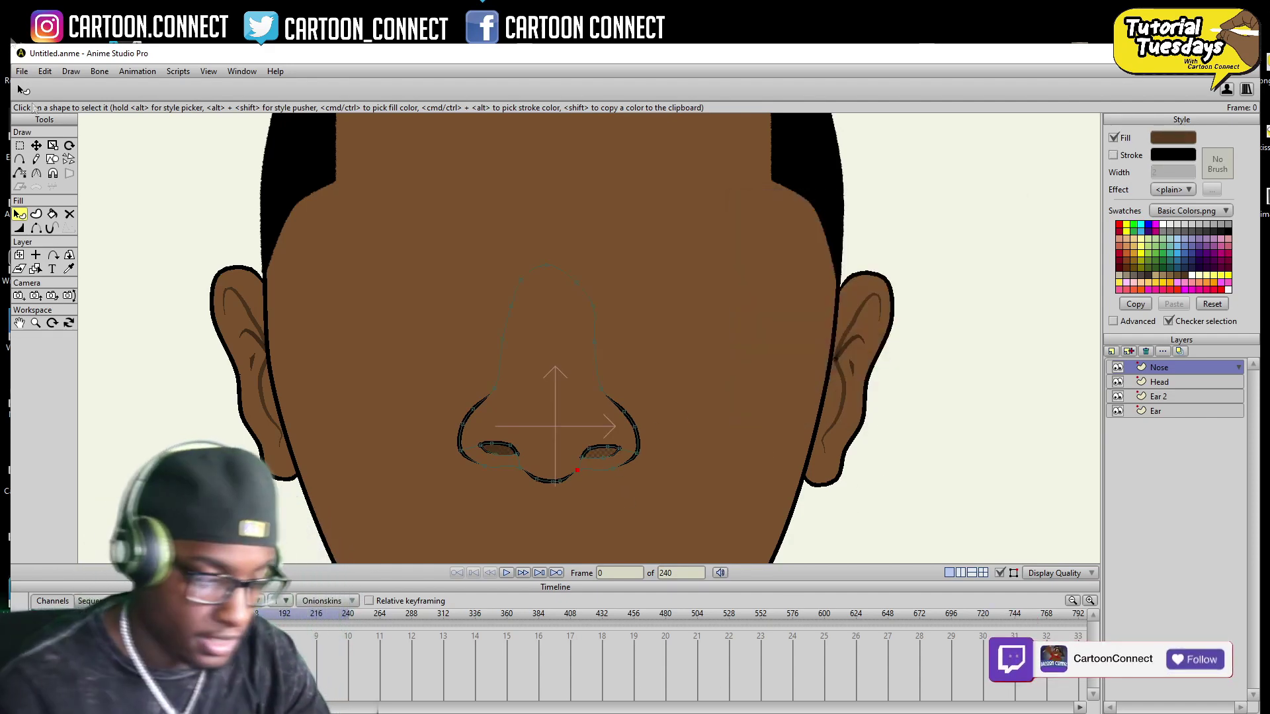
- Render a preview of the head to check the nose, and close the preview
{"action": "left_click", "coordinate": [22, 71]}
{"action": "left_click", "coordinate": [85, 266]}
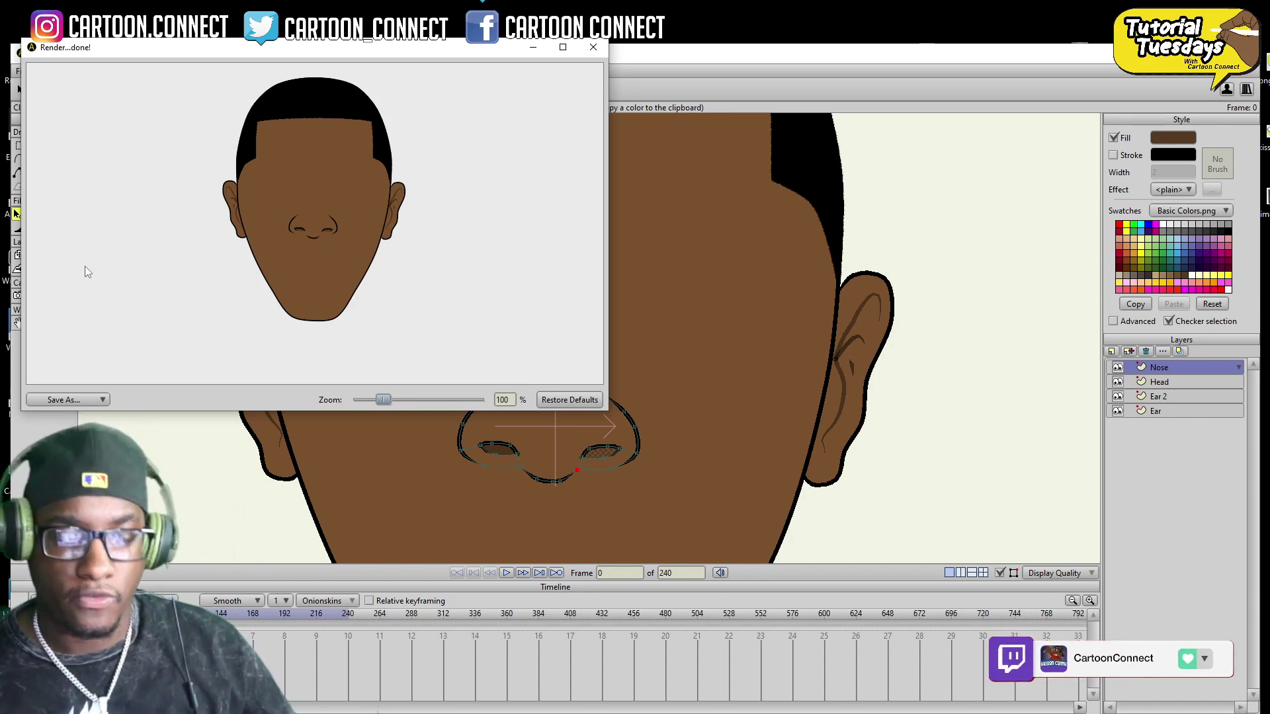
{"action": "left_click", "coordinate": [593, 47]}
- Select all points of the nose and move the whole nose slightly down the face, then deselect it
{"action": "left_click", "coordinate": [36, 323]}
{"action": "left_click_drag", "start_coordinate": [906, 456], "coordinate": [684, 515]}
{"action": "left_click_drag", "start_coordinate": [684, 515], "coordinate": [675, 459]}
{"action": "left_click", "coordinate": [20, 146]}
{"action": "left_click_drag", "start_coordinate": [666, 286], "coordinate": [669, 286]}
{"action": "left_click", "coordinate": [36, 146]}
{"action": "left_click_drag", "start_coordinate": [639, 446], "coordinate": [643, 467]}
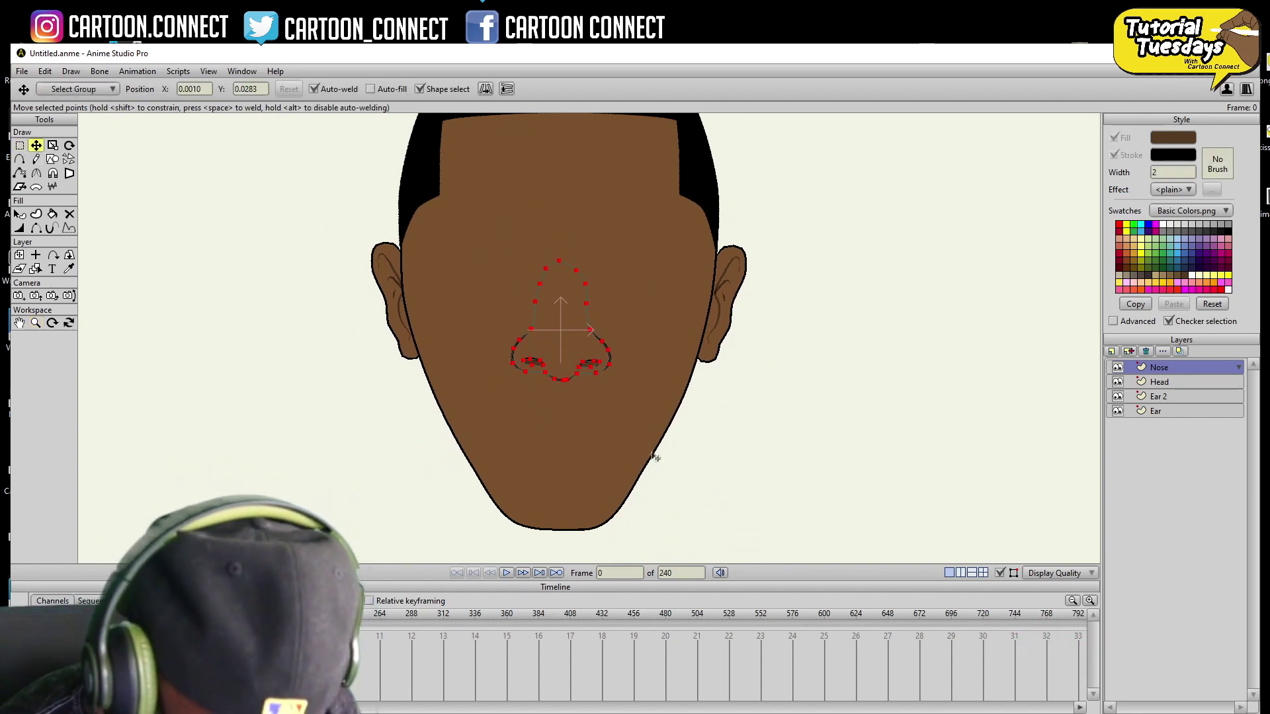
{"action": "left_click", "coordinate": [20, 146]}
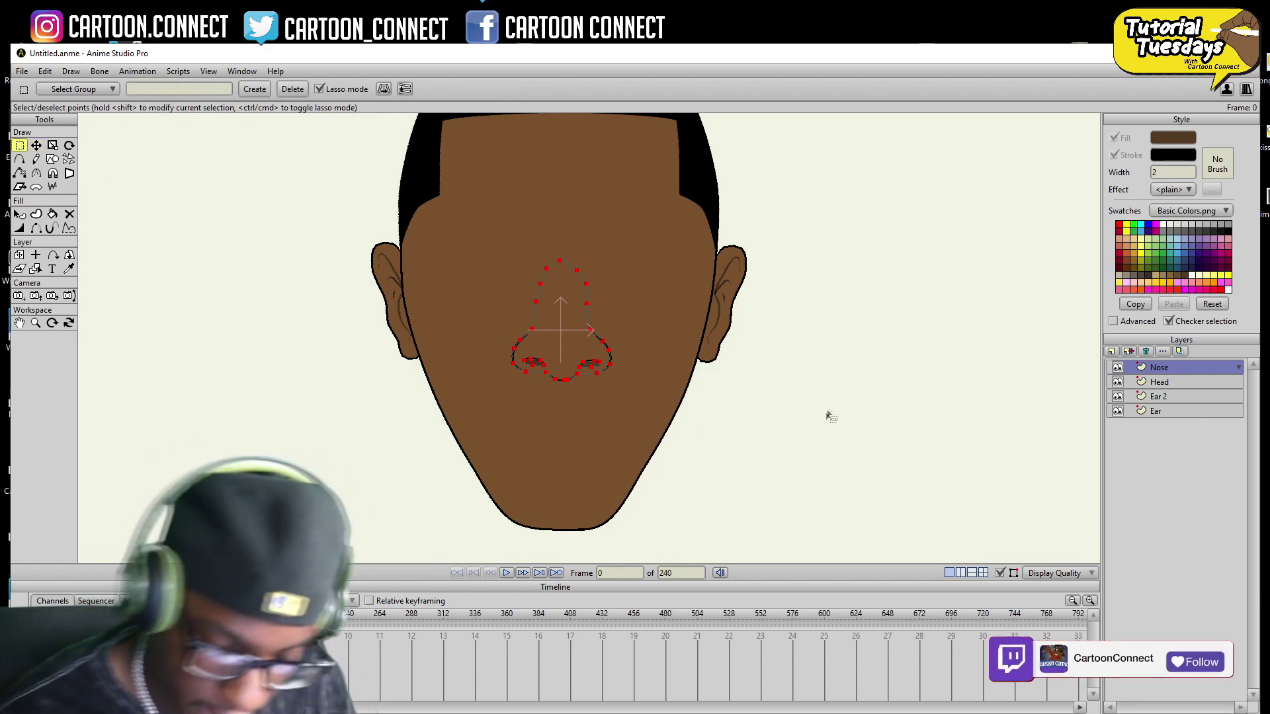
{"action": "left_click", "coordinate": [512, 490]}
- Draw an oval on the nose tip, centred between the nostrils, on the Nose layer
{"action": "left_click", "coordinate": [36, 323]}
{"action": "left_click_drag", "start_coordinate": [741, 437], "coordinate": [747, 500]}
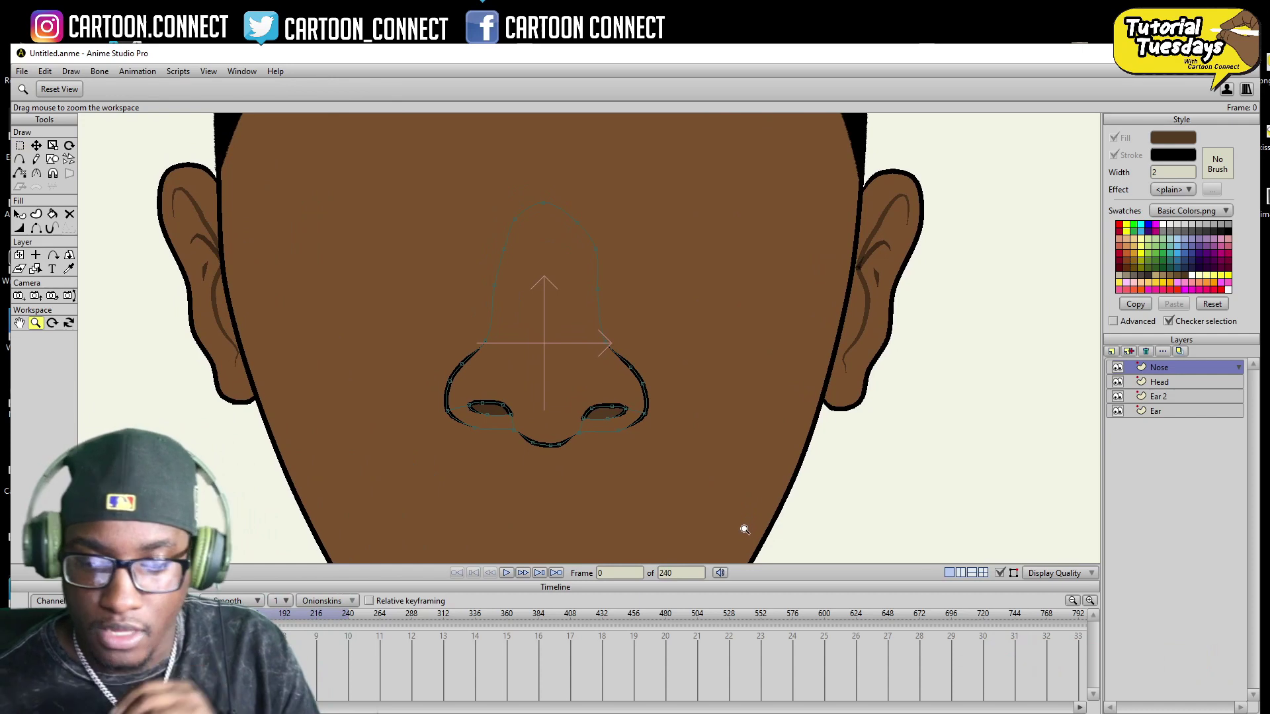
{"action": "mouse_move", "coordinate": [773, 467]}
{"action": "left_mouse_down"}
{"action": "mouse_move", "coordinate": [765, 430]}
{"action": "mouse_move", "coordinate": [764, 470]}
{"action": "mouse_move", "coordinate": [760, 456]}
{"action": "left_mouse_up"}
{"action": "left_click", "coordinate": [36, 158]}
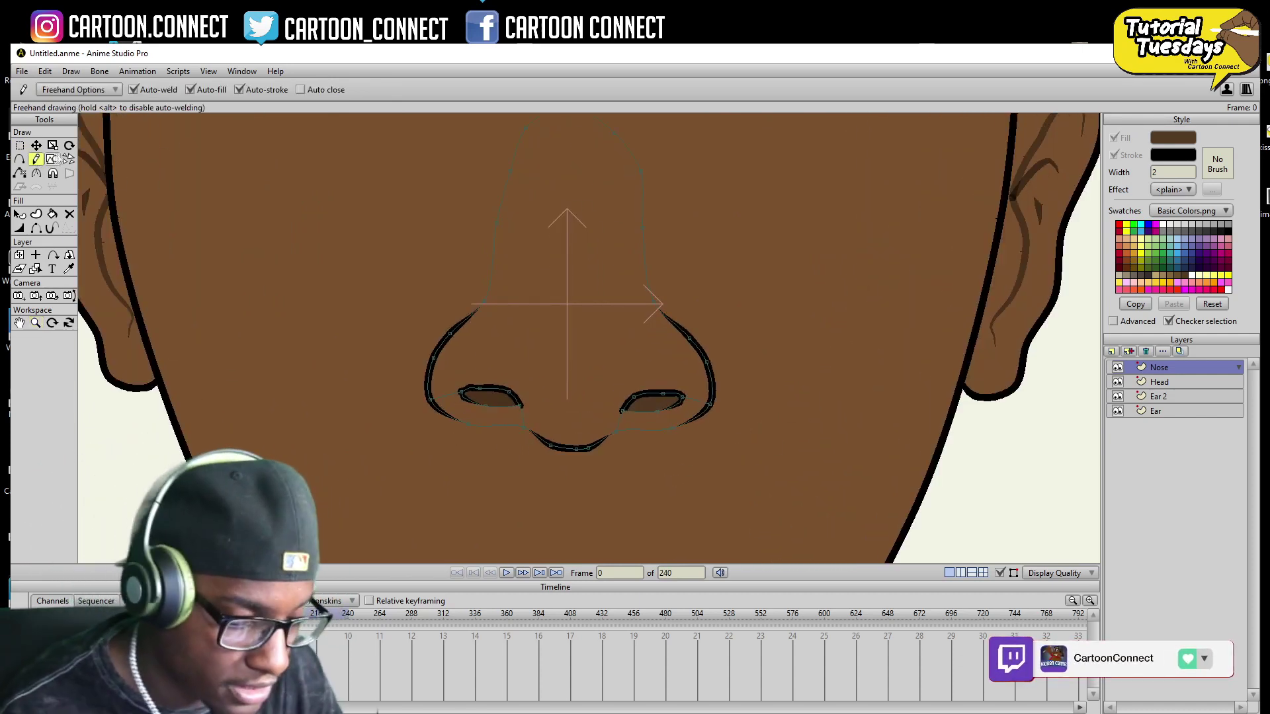
{"action": "left_click", "coordinate": [53, 159]}
{"action": "left_click", "coordinate": [171, 90]}
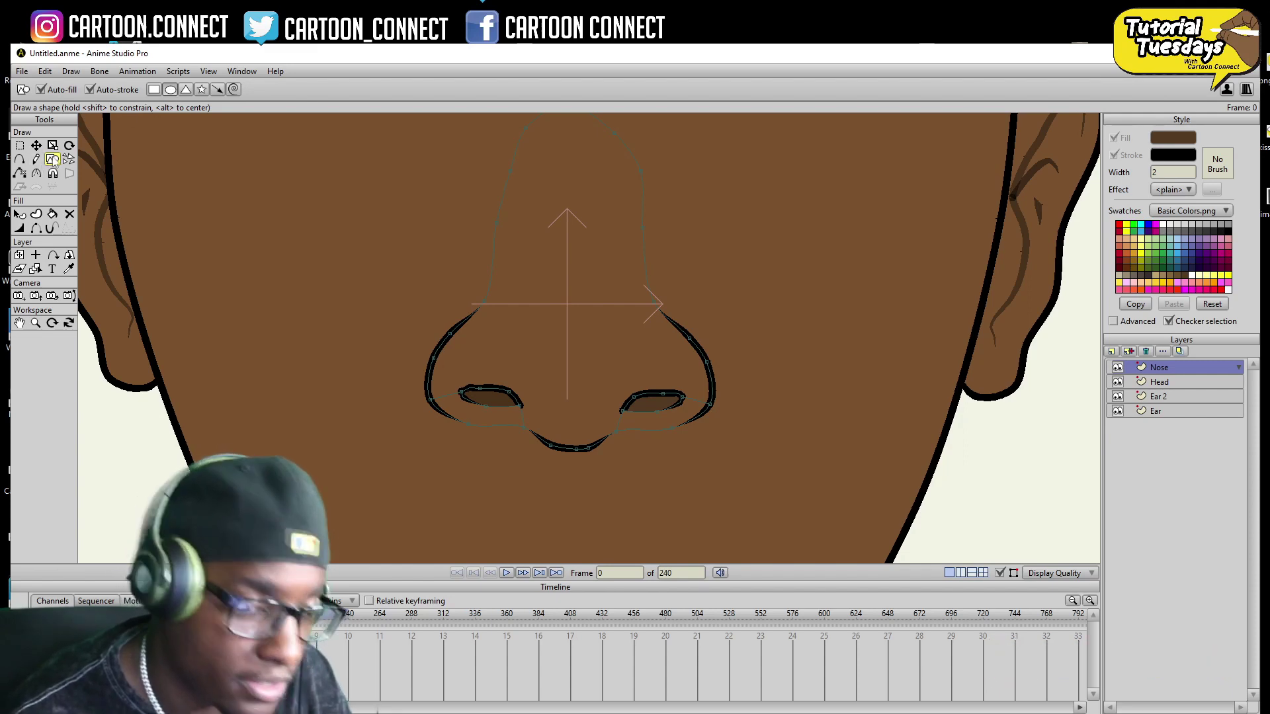
{"action": "left_click_drag", "start_coordinate": [523, 324], "coordinate": [622, 392]}
- Copy the face's brown style onto the nose-tip oval and turn off its stroke
{"action": "left_click", "coordinate": [19, 213]}
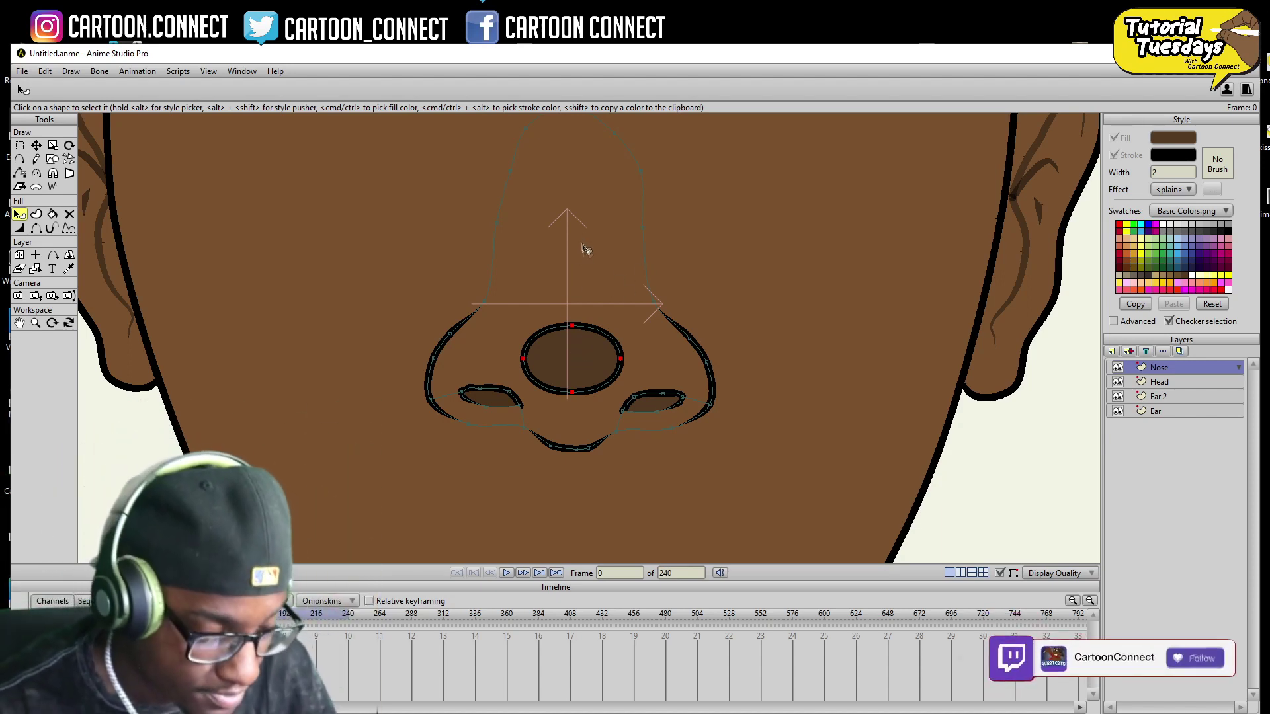
{"action": "left_click", "coordinate": [592, 380]}
{"action": "left_click", "coordinate": [69, 269]}
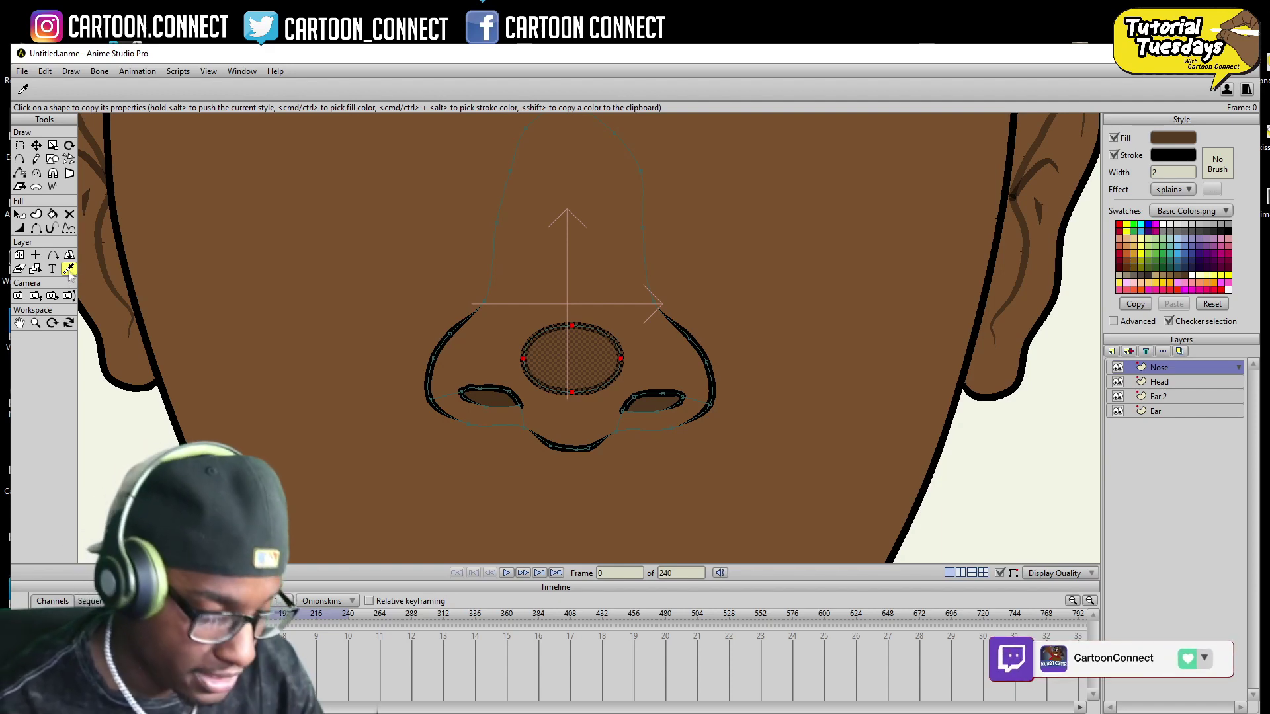
{"action": "left_click", "coordinate": [800, 239]}
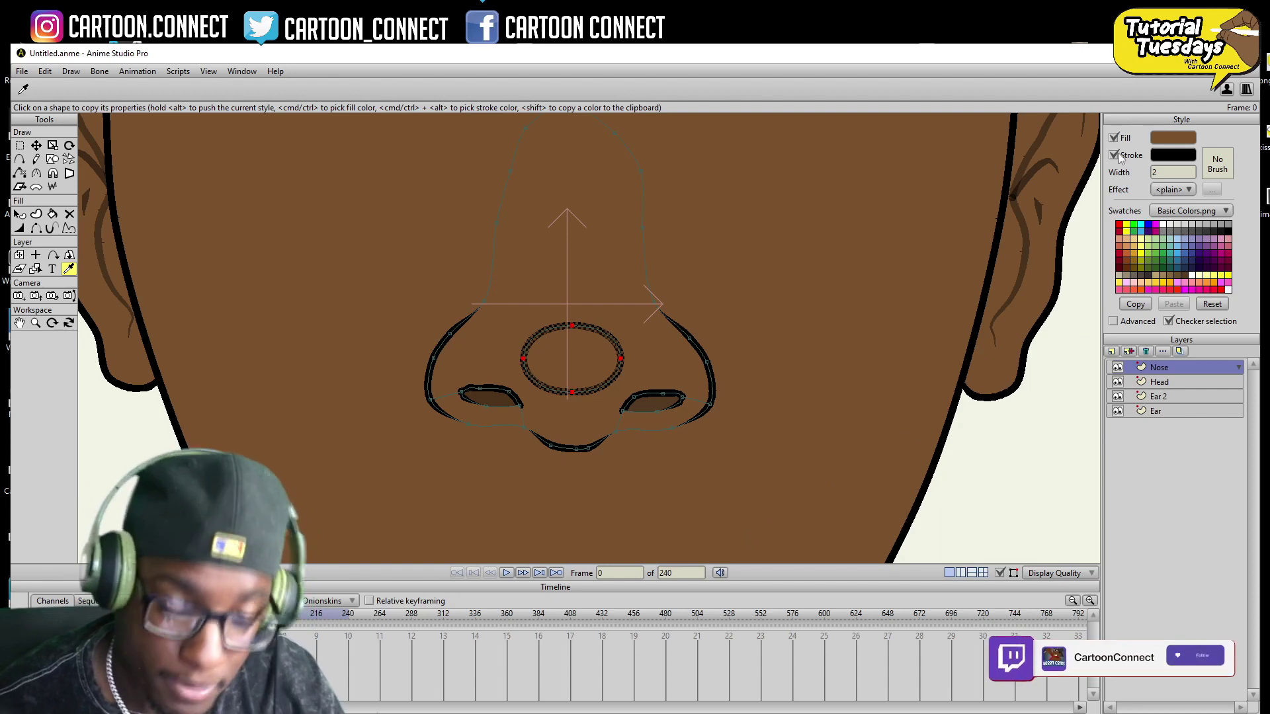
{"action": "left_click", "coordinate": [1114, 155]}
- Set the nose-tip oval's fill to a brown slightly lighter than the face to make a highlight
{"action": "left_click", "coordinate": [1166, 137]}
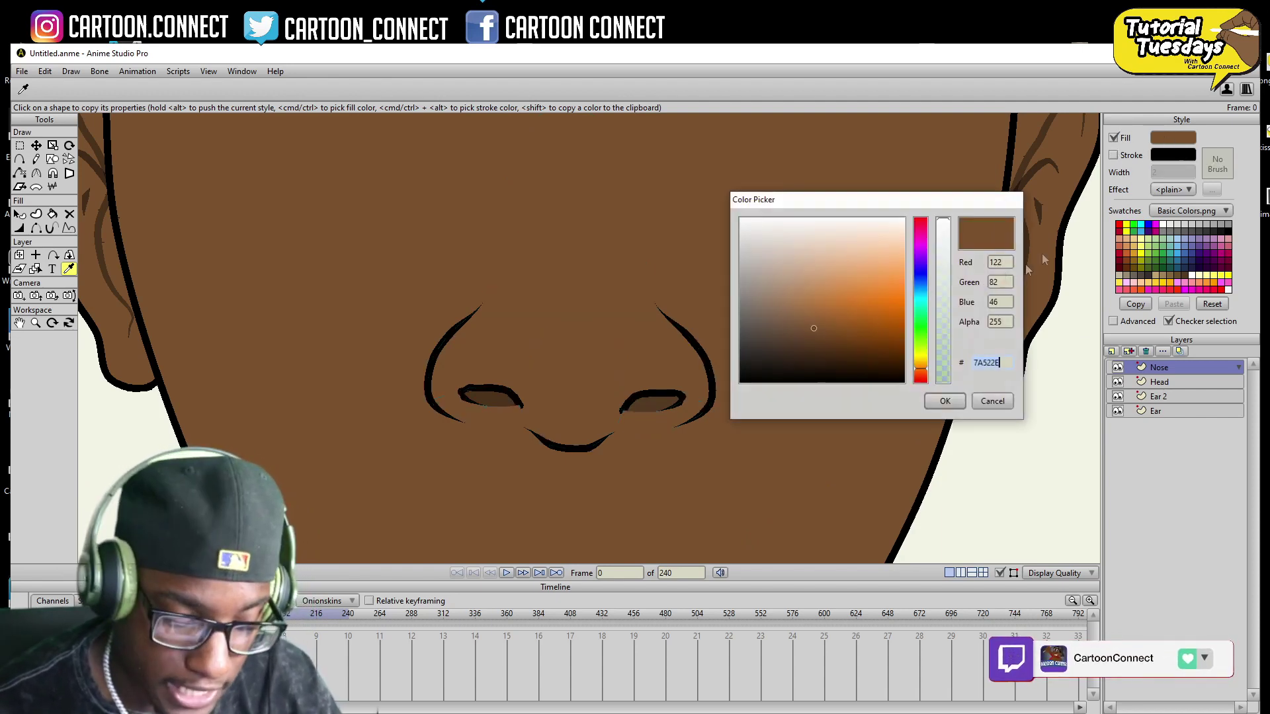
{"action": "type", "text": "8B5C33"}
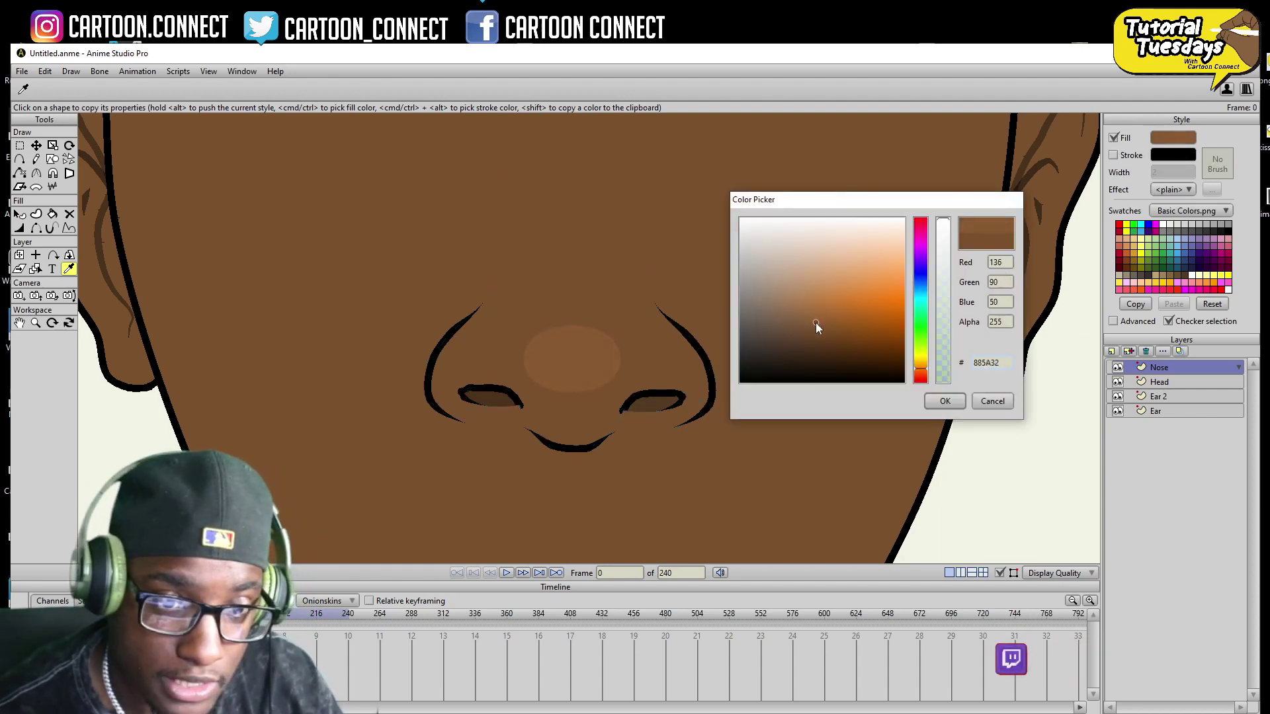
{"action": "left_click", "coordinate": [815, 320]}
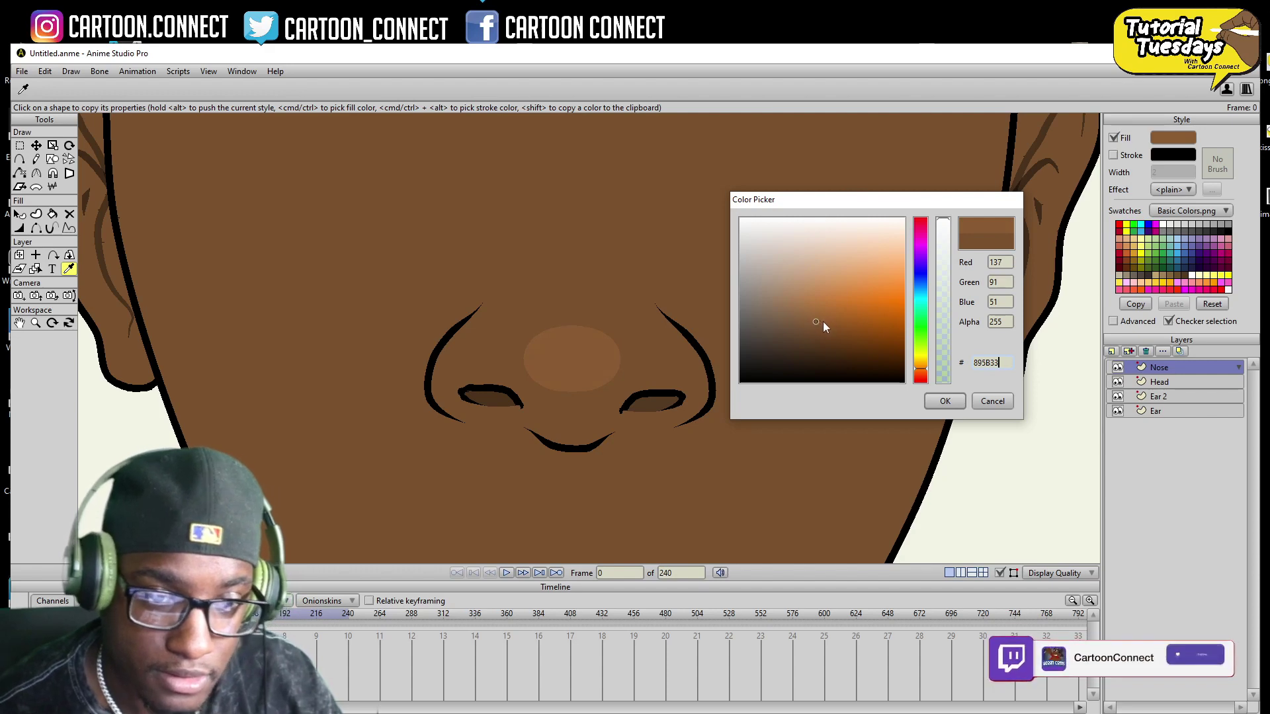
{"action": "left_click", "coordinate": [945, 403]}
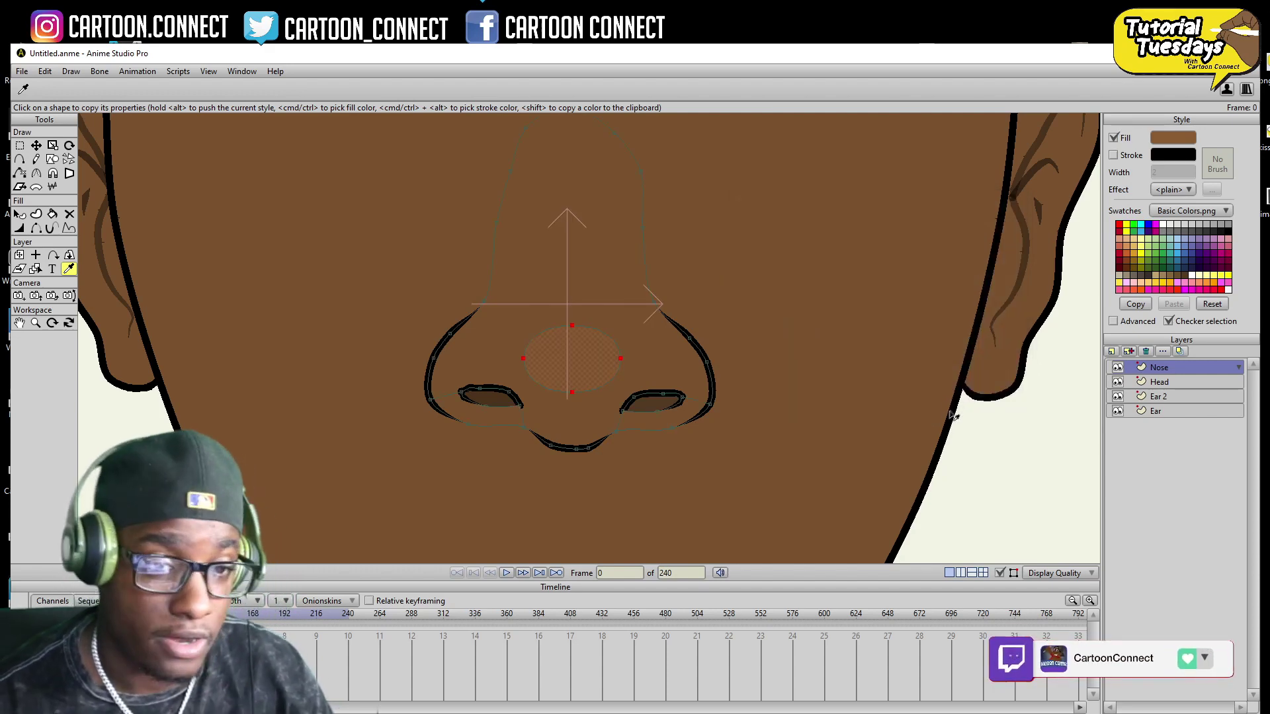
{"action": "left_click", "coordinate": [1165, 145]}
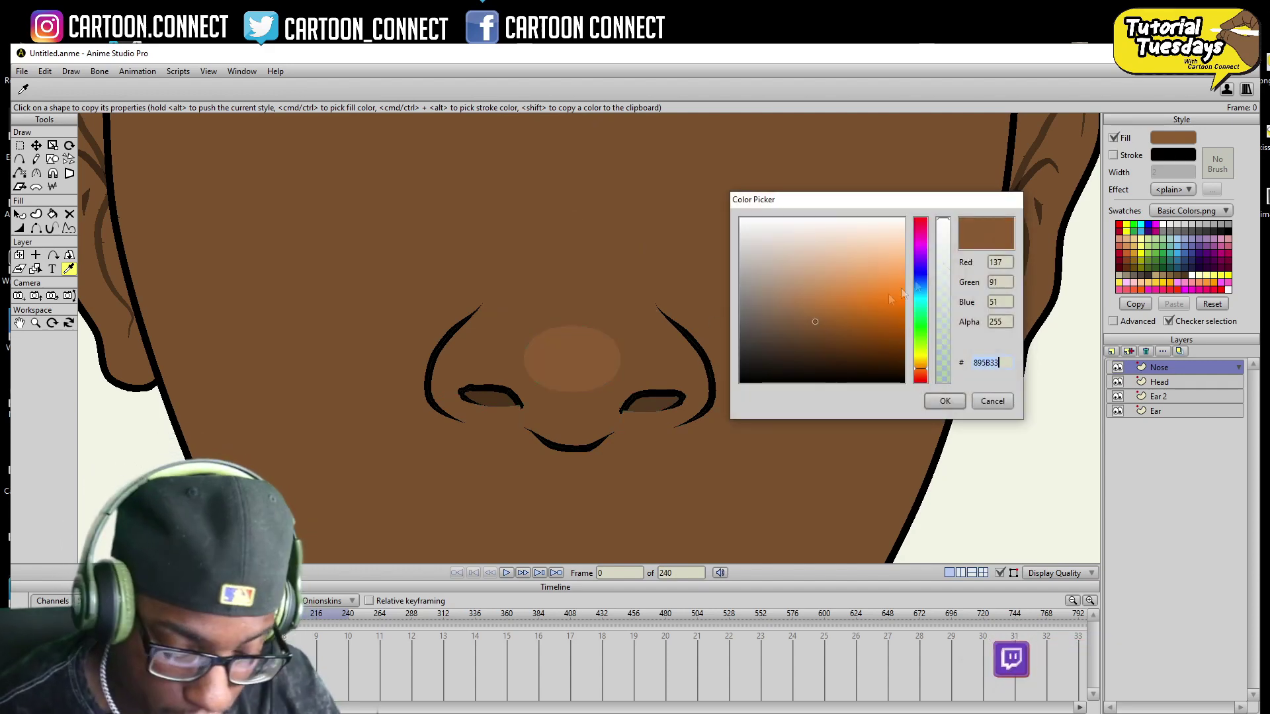
{"action": "left_click", "coordinate": [815, 319]}
{"action": "left_click", "coordinate": [946, 401]}
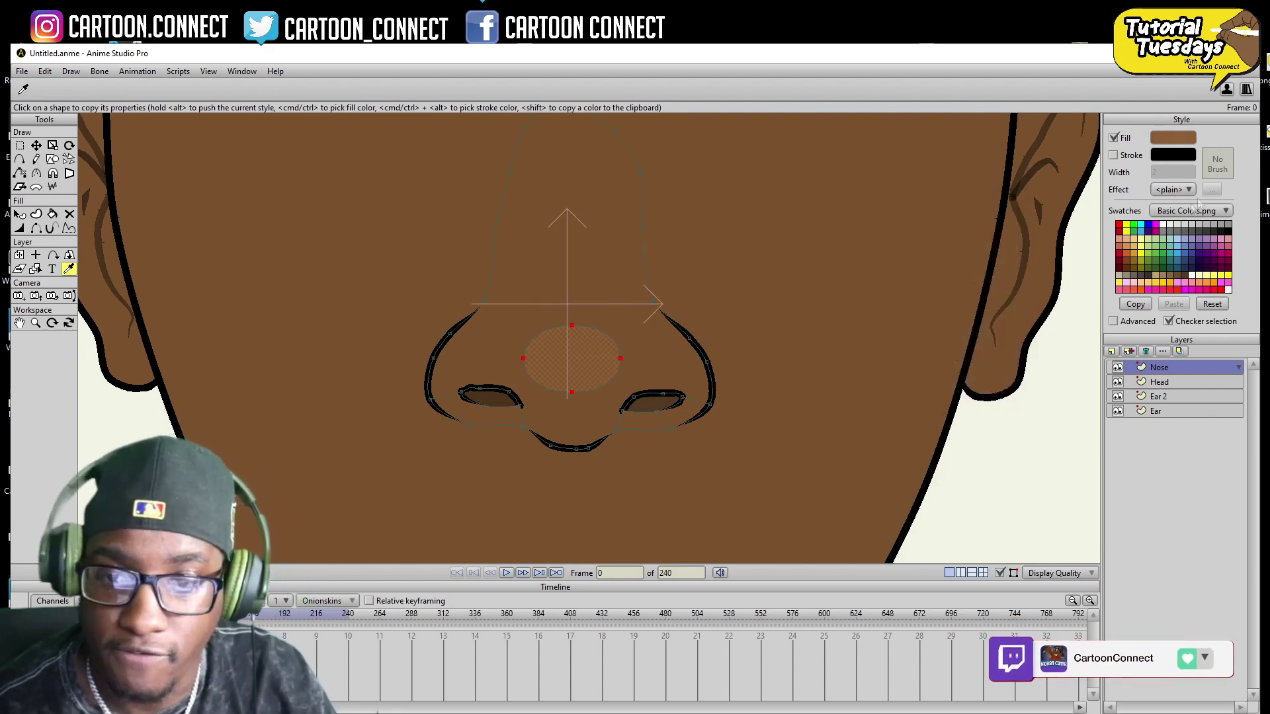
- Apply a Soft Edge effect with a blur radius of 25 to the nose highlight
{"action": "left_click", "coordinate": [1175, 190]}
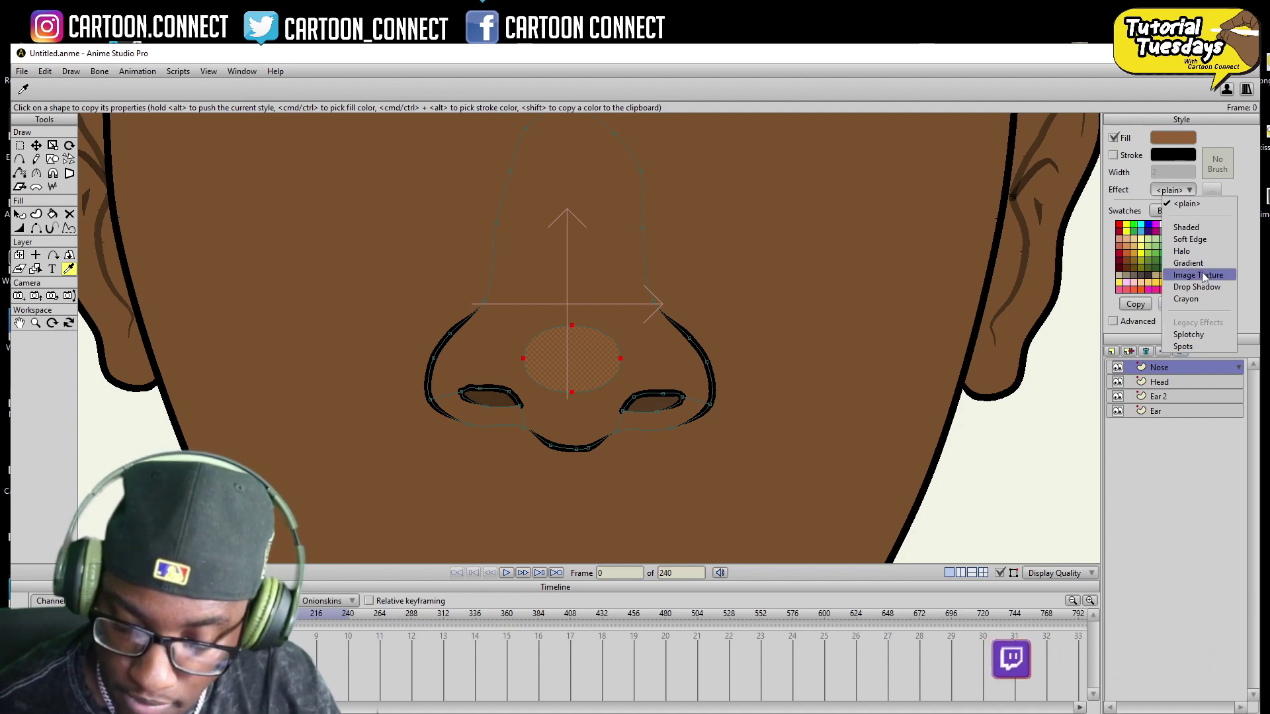
{"action": "left_click", "coordinate": [1210, 241]}
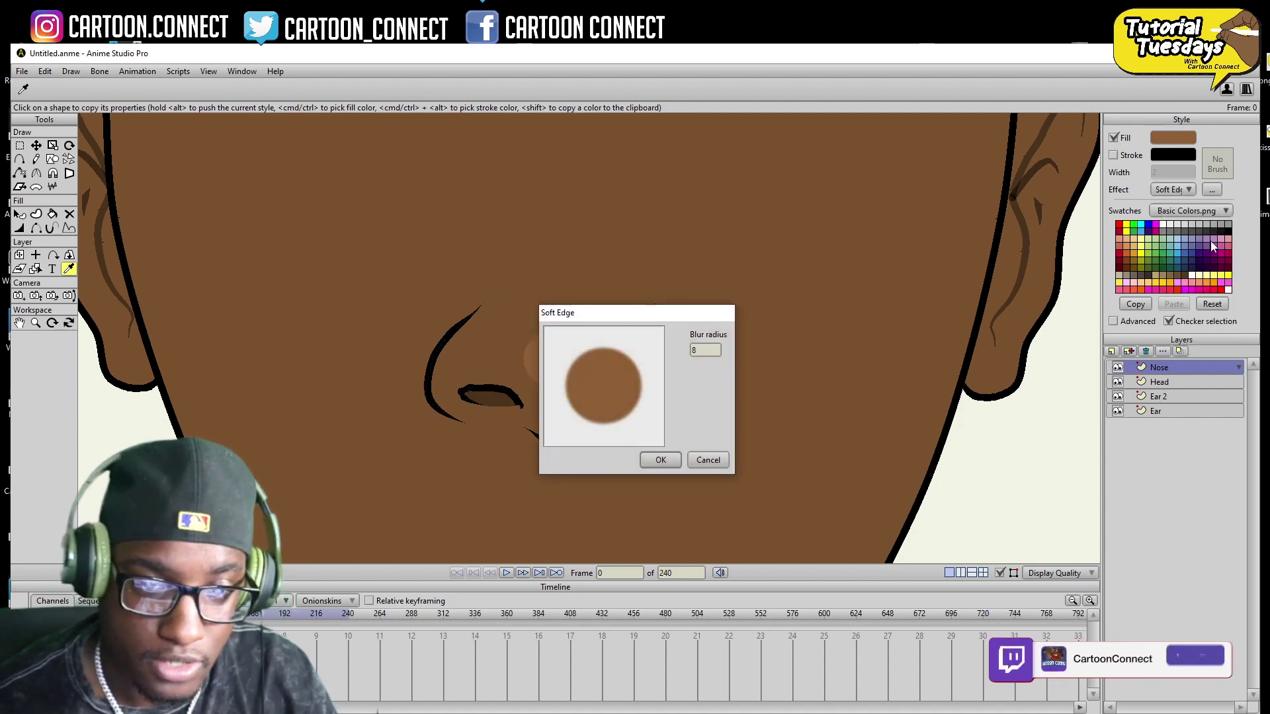
{"action": "type", "text": "25"}
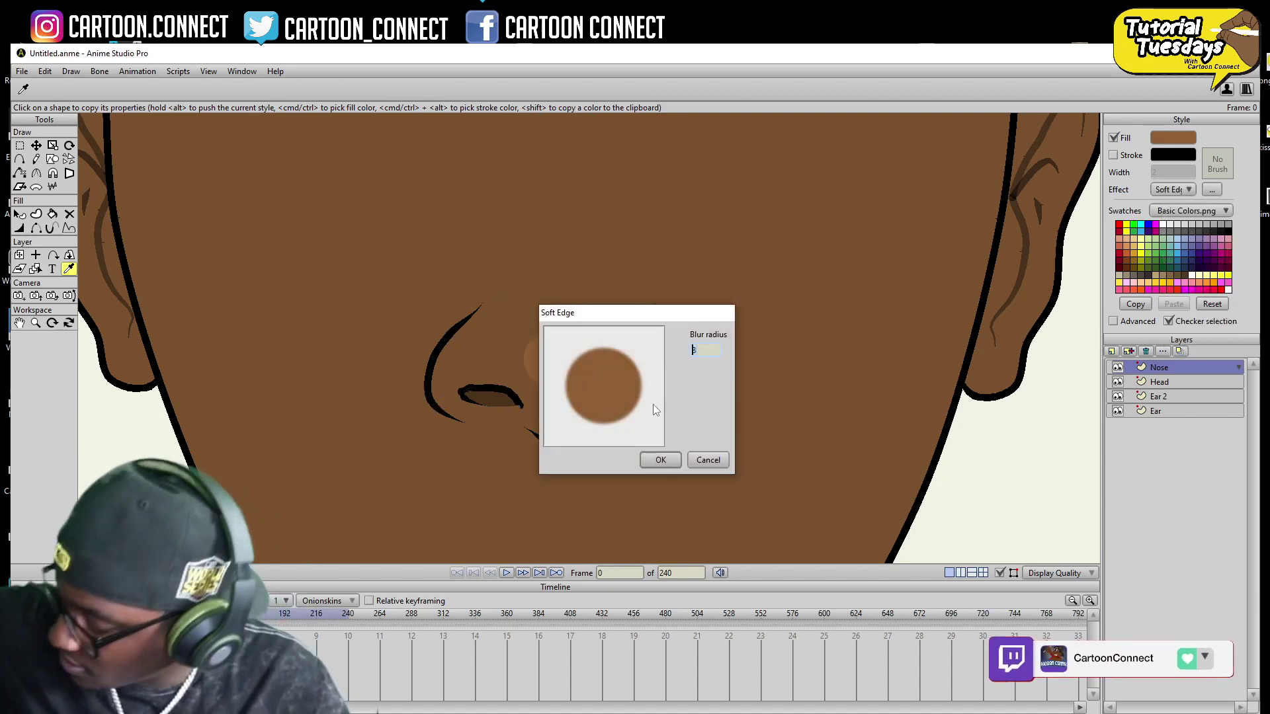
{"action": "key", "text": "Return"}
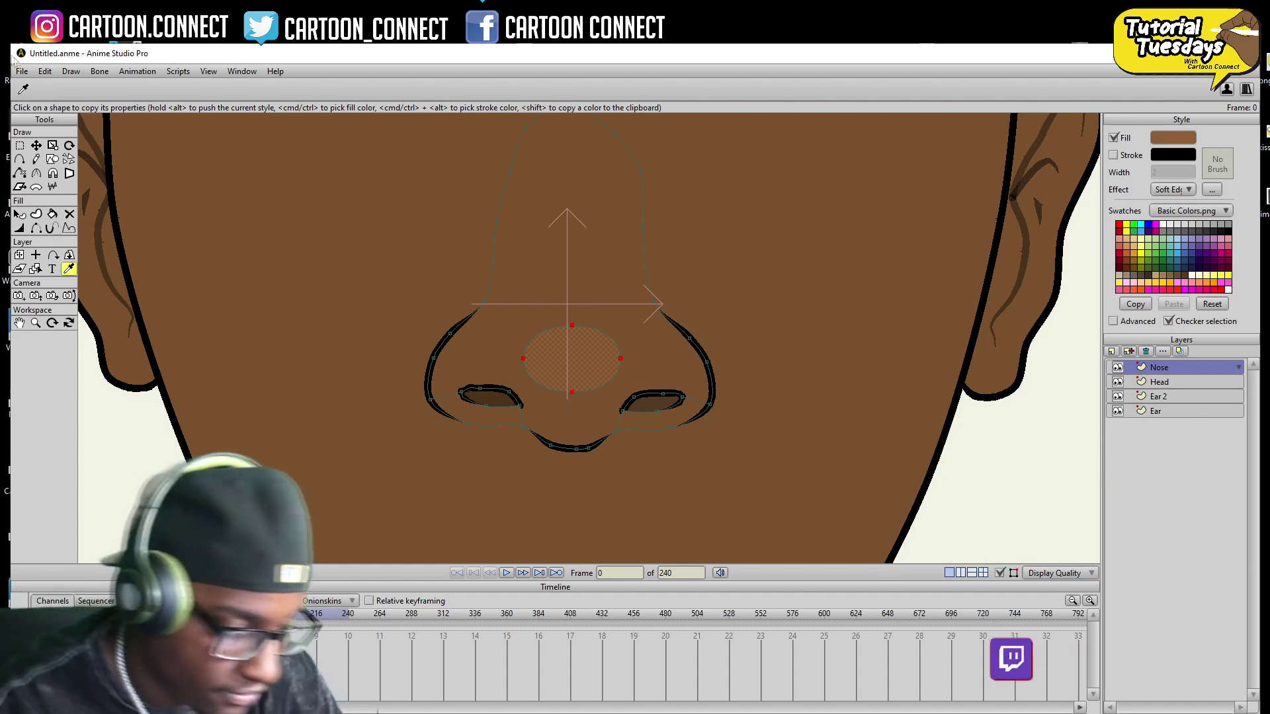
- Render a preview of the head to check the blurred nose highlight, and close the preview
{"action": "left_click", "coordinate": [22, 71]}
{"action": "left_click", "coordinate": [53, 267]}
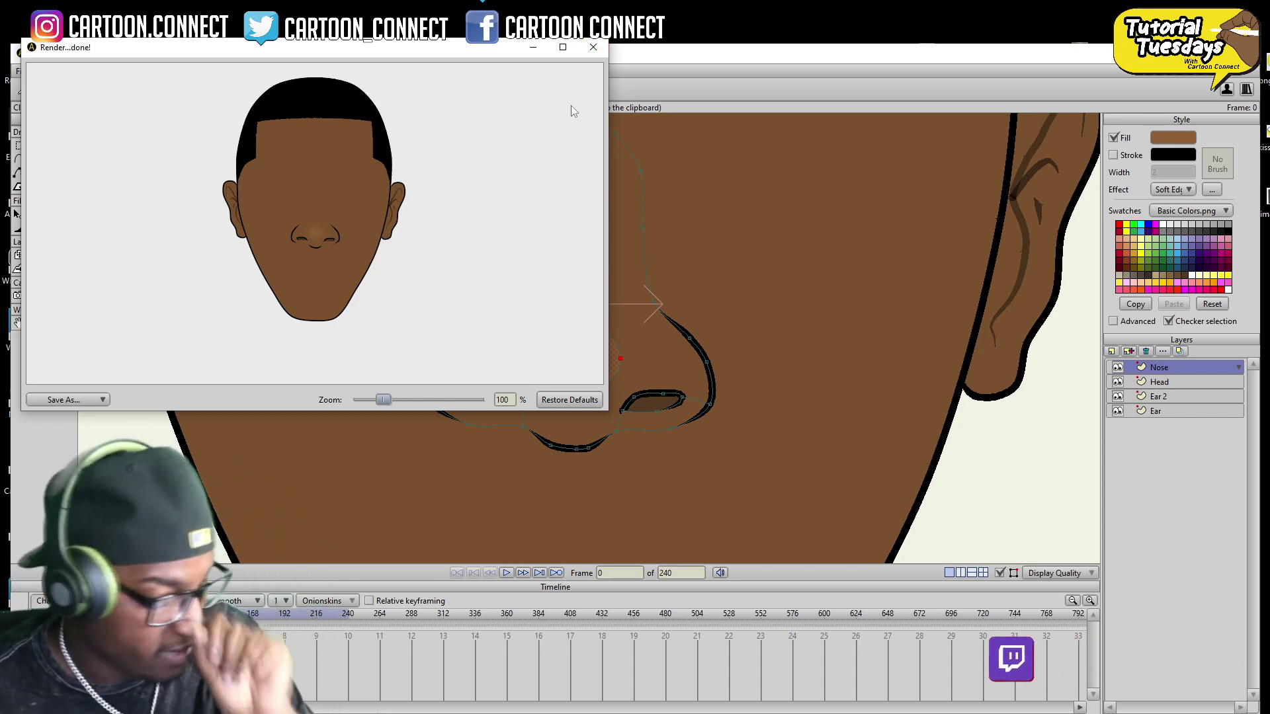
{"action": "left_click", "coordinate": [591, 53]}
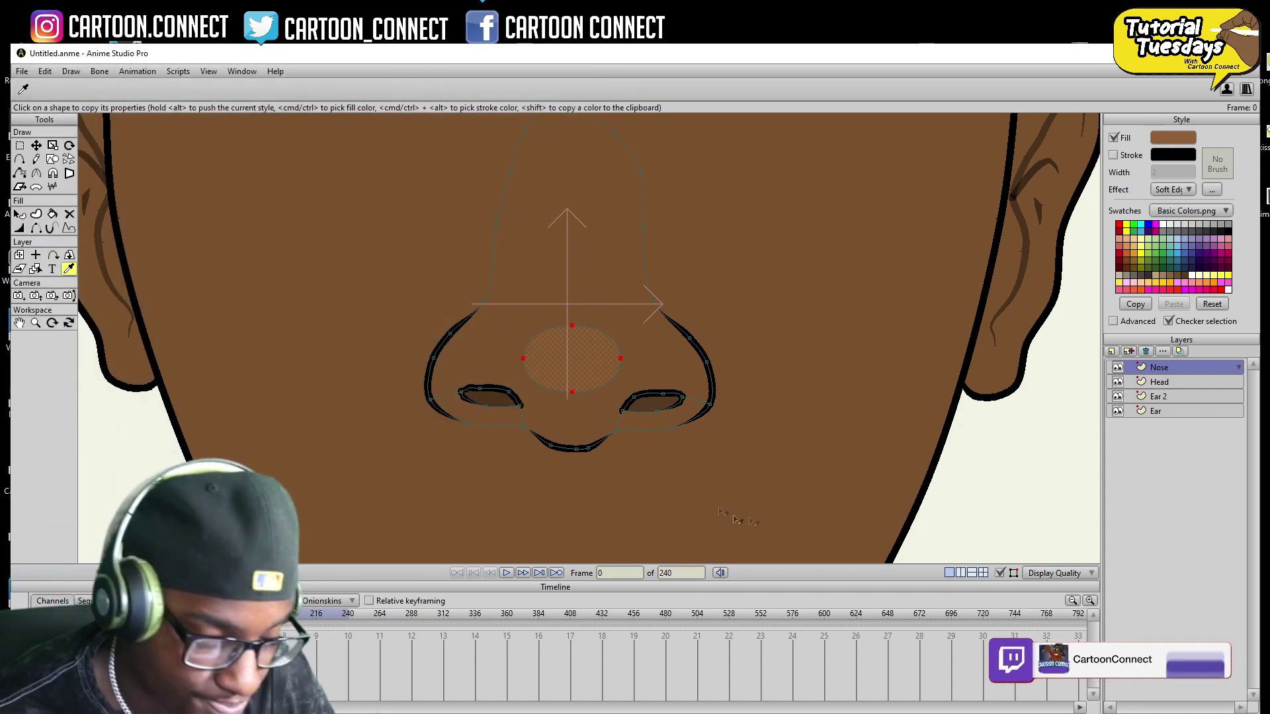
- Add a vector layer named Mouth above the Nose layer
{"action": "left_click", "coordinate": [37, 323]}
{"action": "left_click_drag", "start_coordinate": [361, 380], "coordinate": [880, 529]}
{"action": "left_click", "coordinate": [1112, 352]}
{"action": "left_click", "coordinate": [1132, 369]}
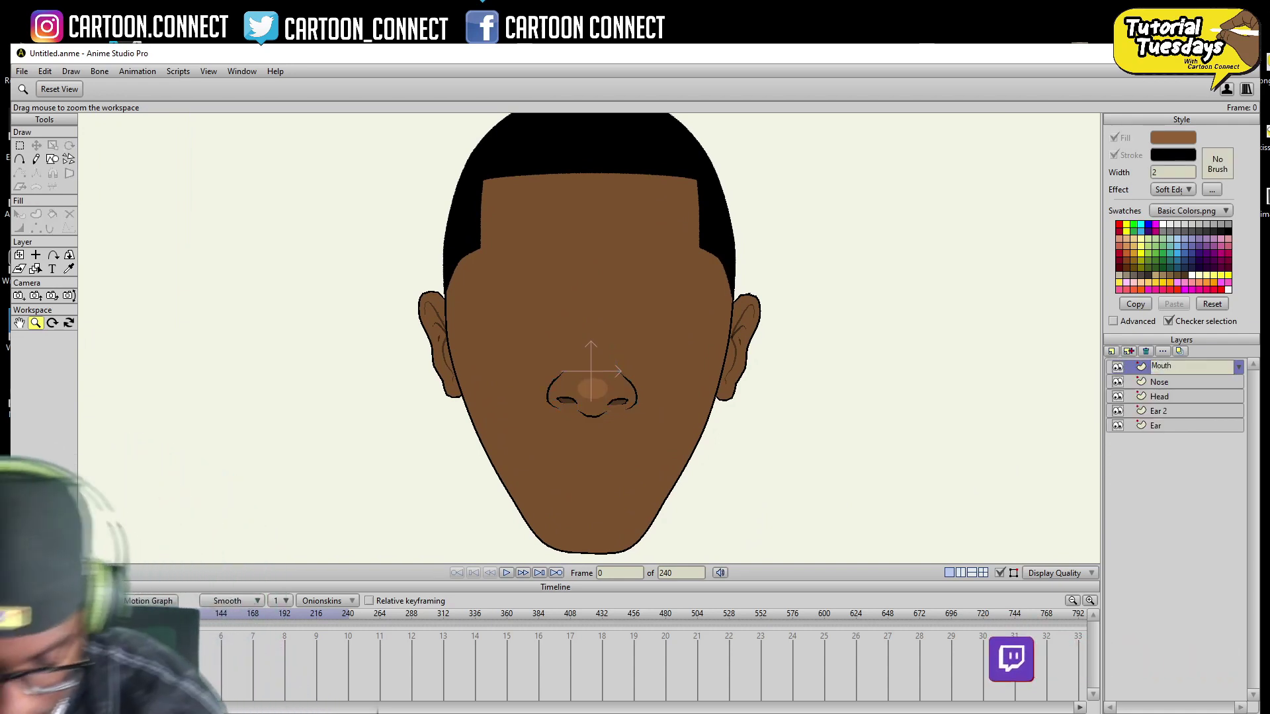
{"action": "key", "text": "Return"}
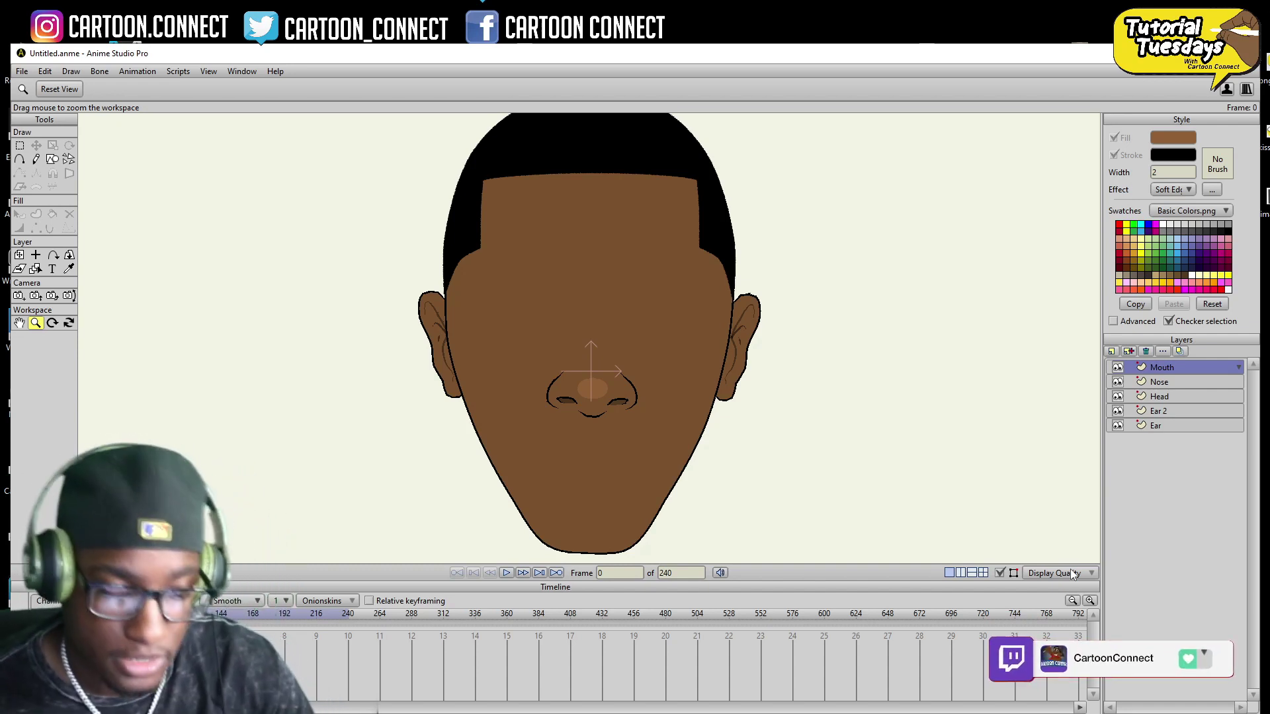
- Add a switch layer named Mouth\ and place the Mouth vector layer inside it
{"action": "left_click", "coordinate": [1111, 352]}
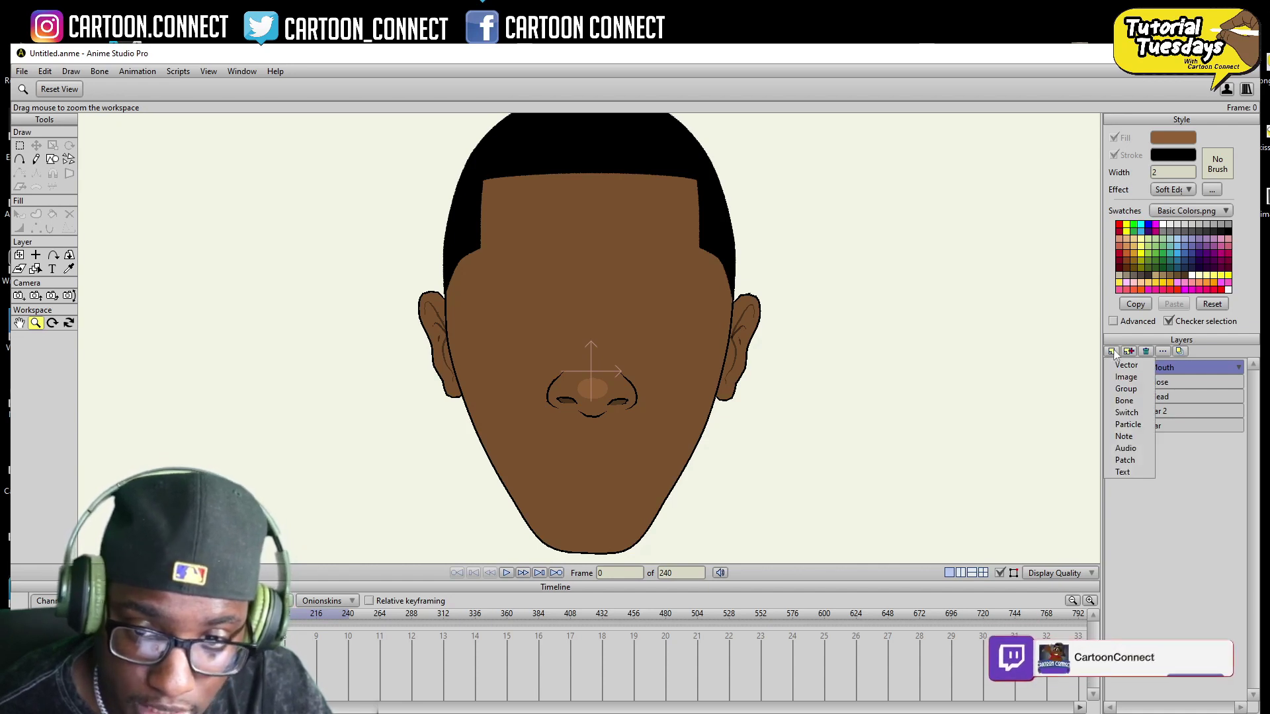
{"action": "left_click", "coordinate": [1138, 413]}
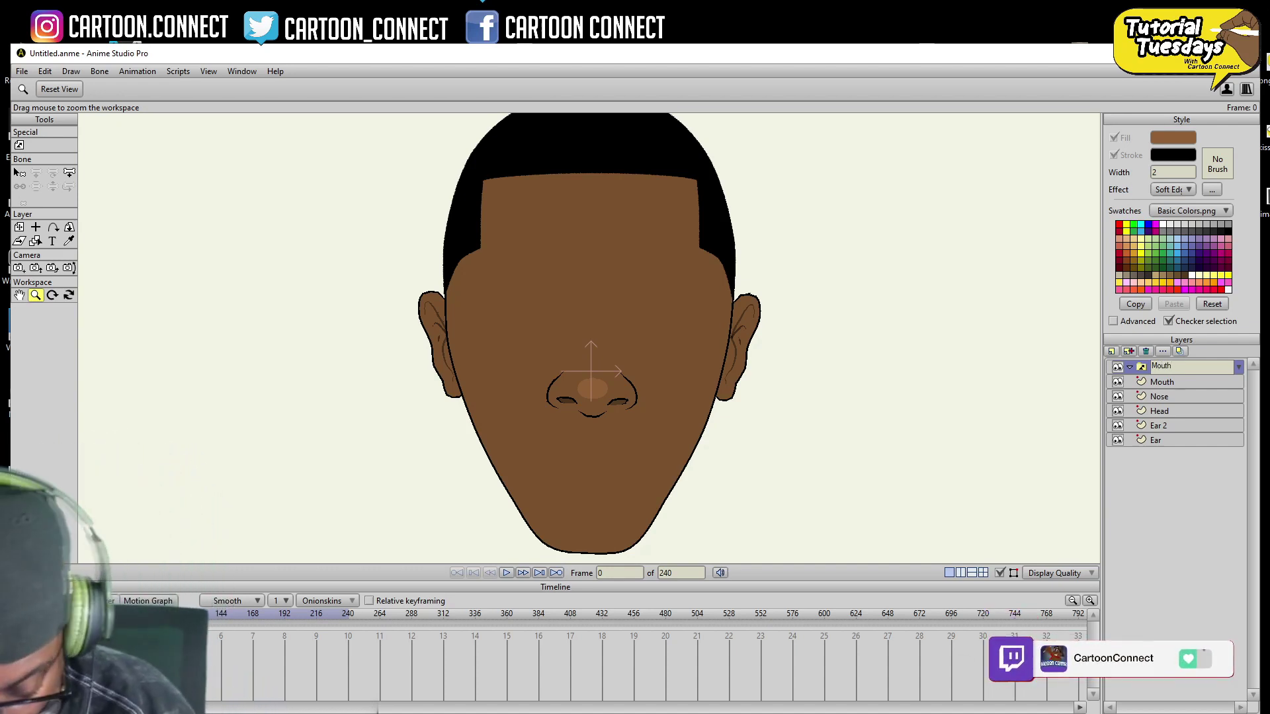
{"action": "key", "text": "Return"}
{"action": "left_click_drag", "start_coordinate": [1159, 381], "coordinate": [1172, 369]}
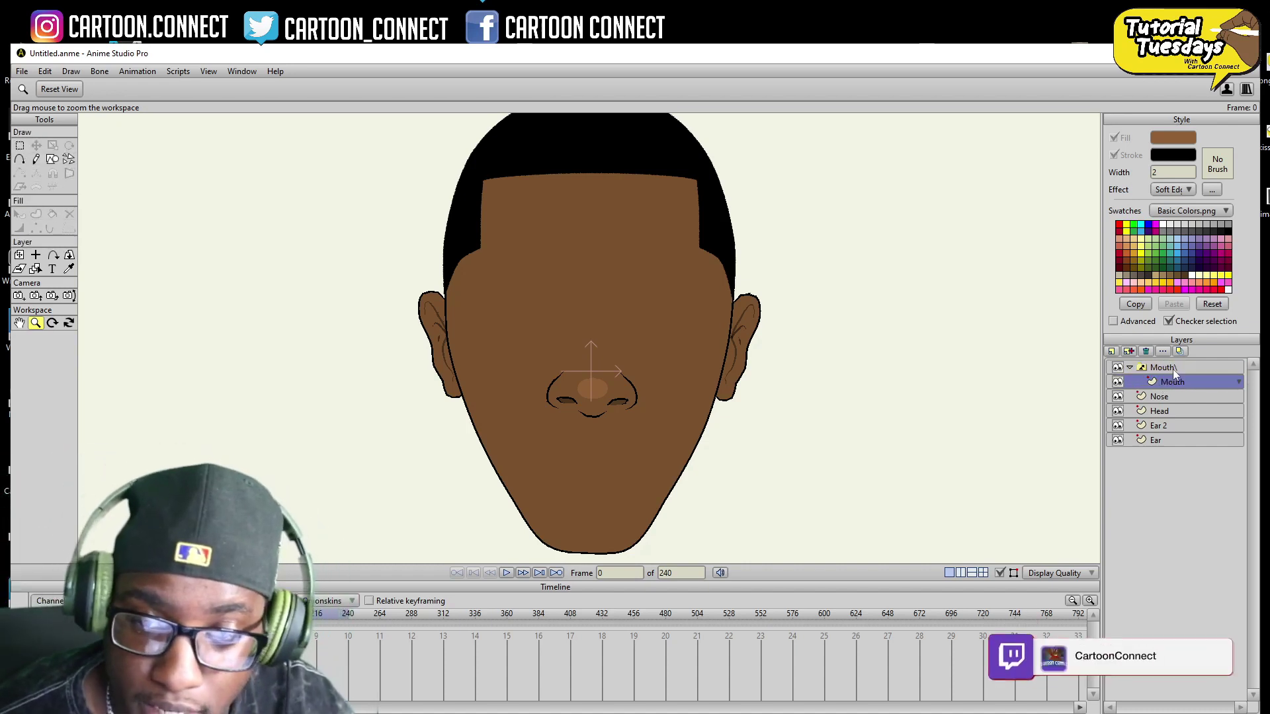
- Draw a closed upper-lip outline with a dipped centre below the nose, on the Mouth vector layer
{"action": "key", "text": "a"}
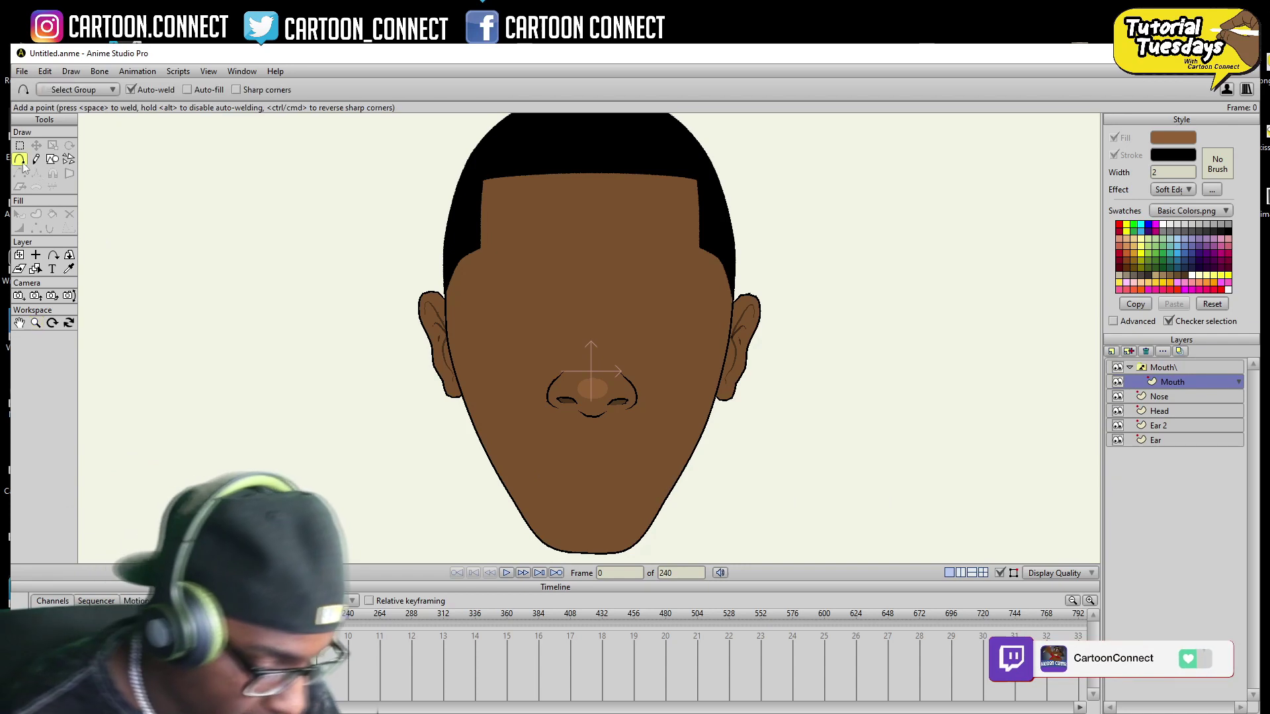
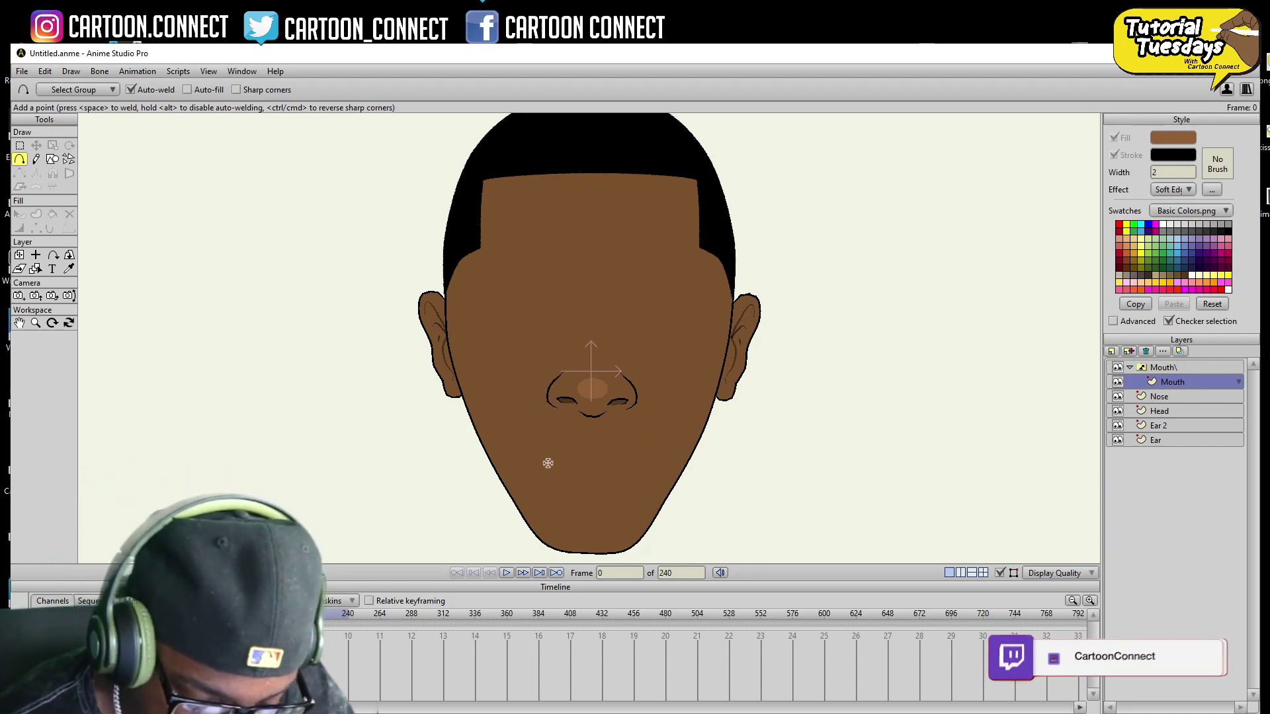
{"action": "left_click_drag", "start_coordinate": [538, 462], "coordinate": [593, 466]}
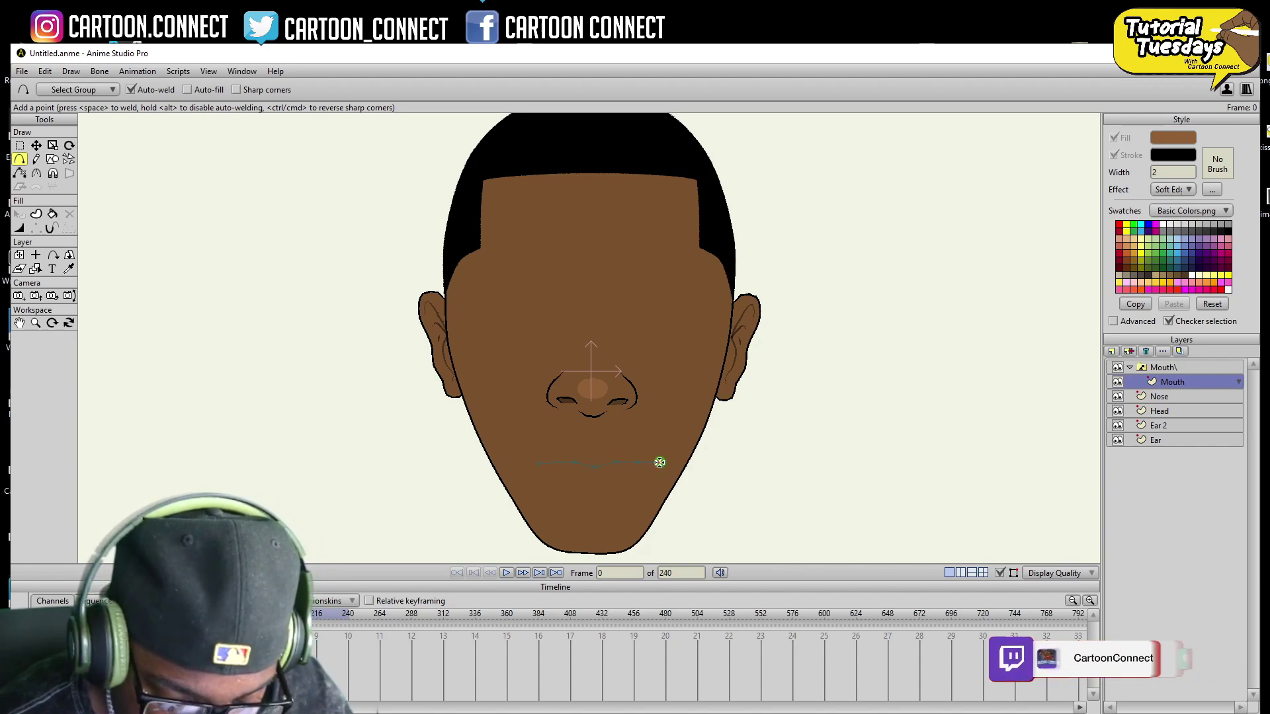
{"action": "left_click_drag", "start_coordinate": [603, 440], "coordinate": [546, 443]}
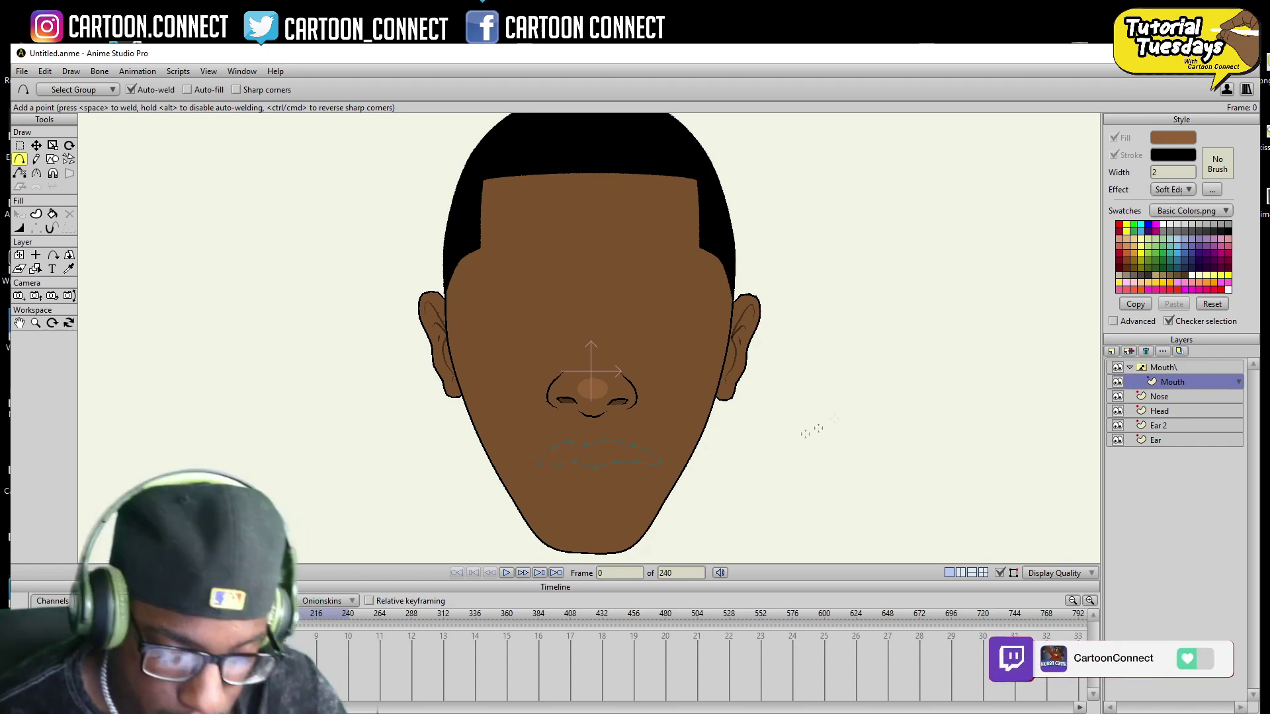
- Adjust the points of the lip outline, pulling in its corners, and select all its points to centre it under the nose
{"action": "left_click", "coordinate": [37, 146]}
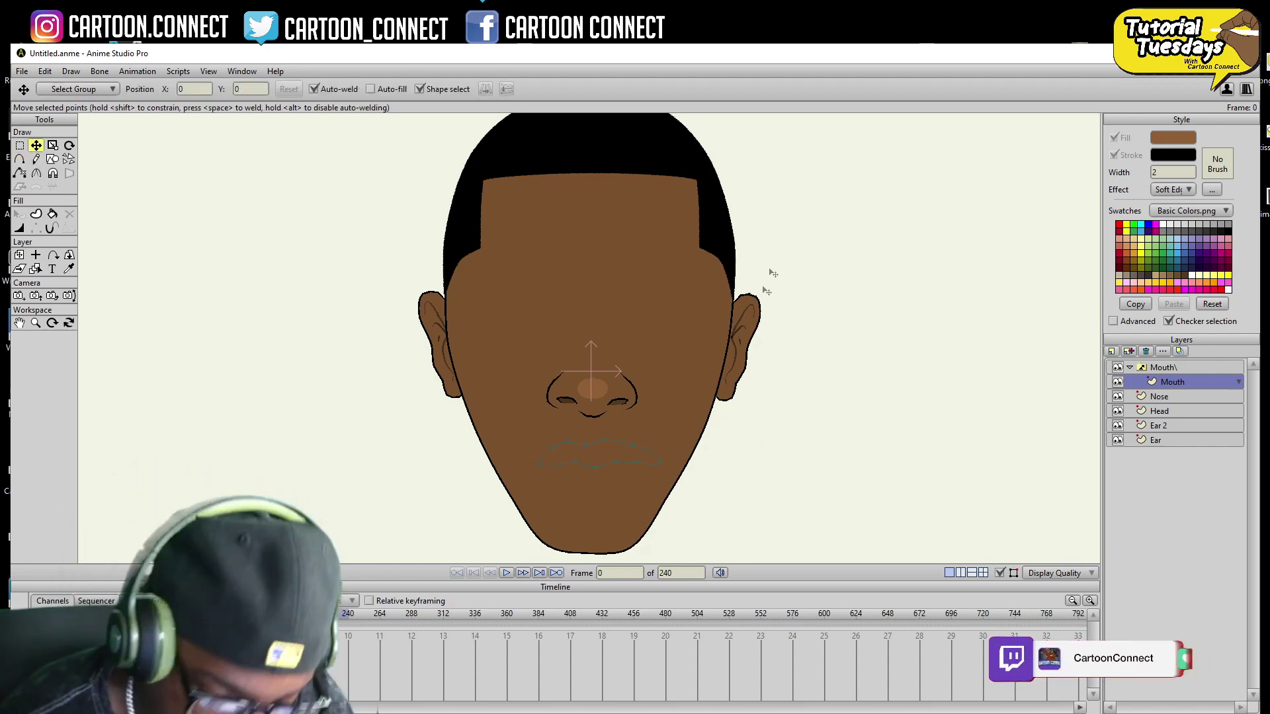
{"action": "left_click", "coordinate": [534, 464]}
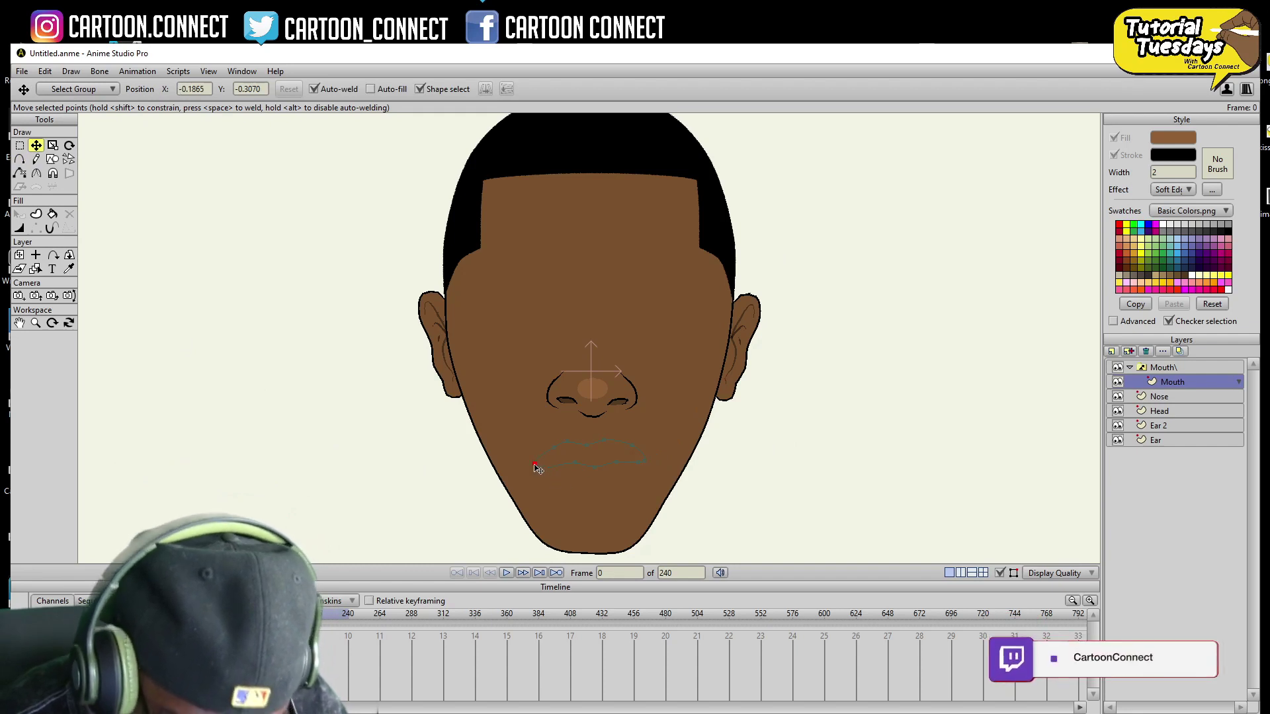
{"action": "left_click", "coordinate": [36, 173]}
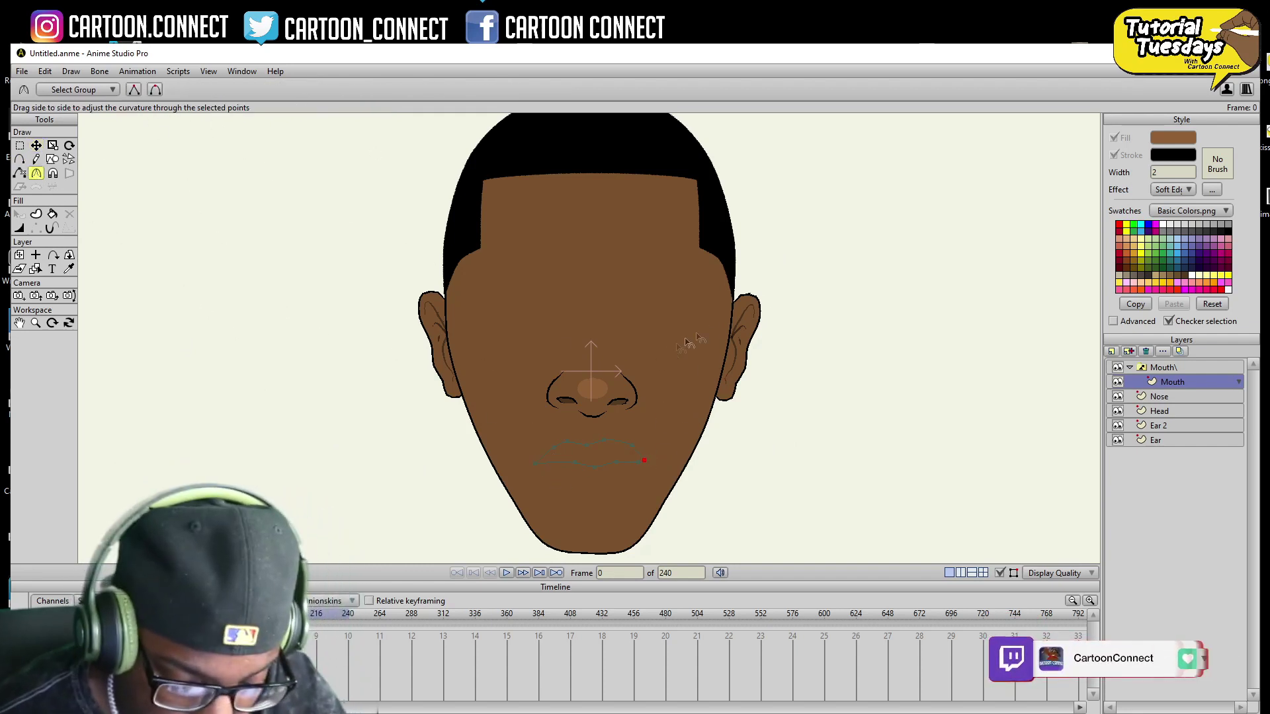
{"action": "key", "text": "t"}
{"action": "left_click_drag", "start_coordinate": [634, 446], "coordinate": [609, 470]}
{"action": "key", "text": "ctrl+a"}
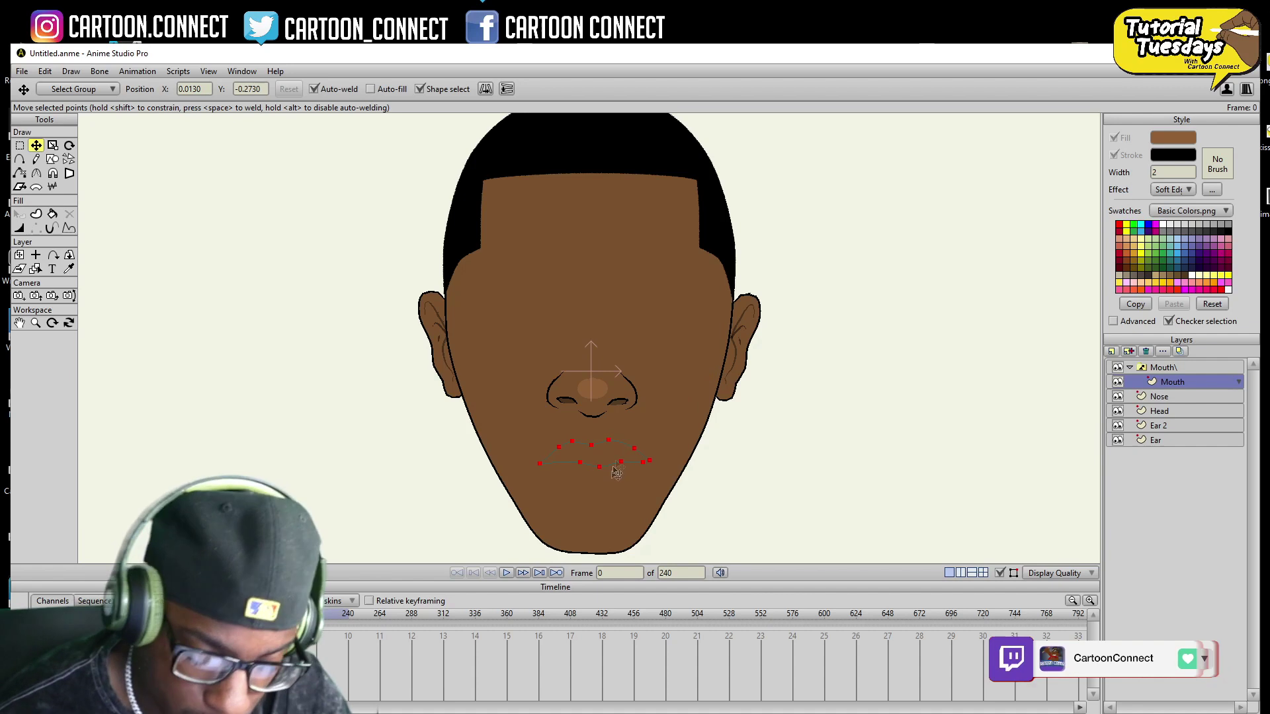
- Shift the whole Nose layer slightly left to line up with the lip, and return to the Mouth vector layer
{"action": "left_click", "coordinate": [1172, 396]}
{"action": "left_click", "coordinate": [19, 255]}
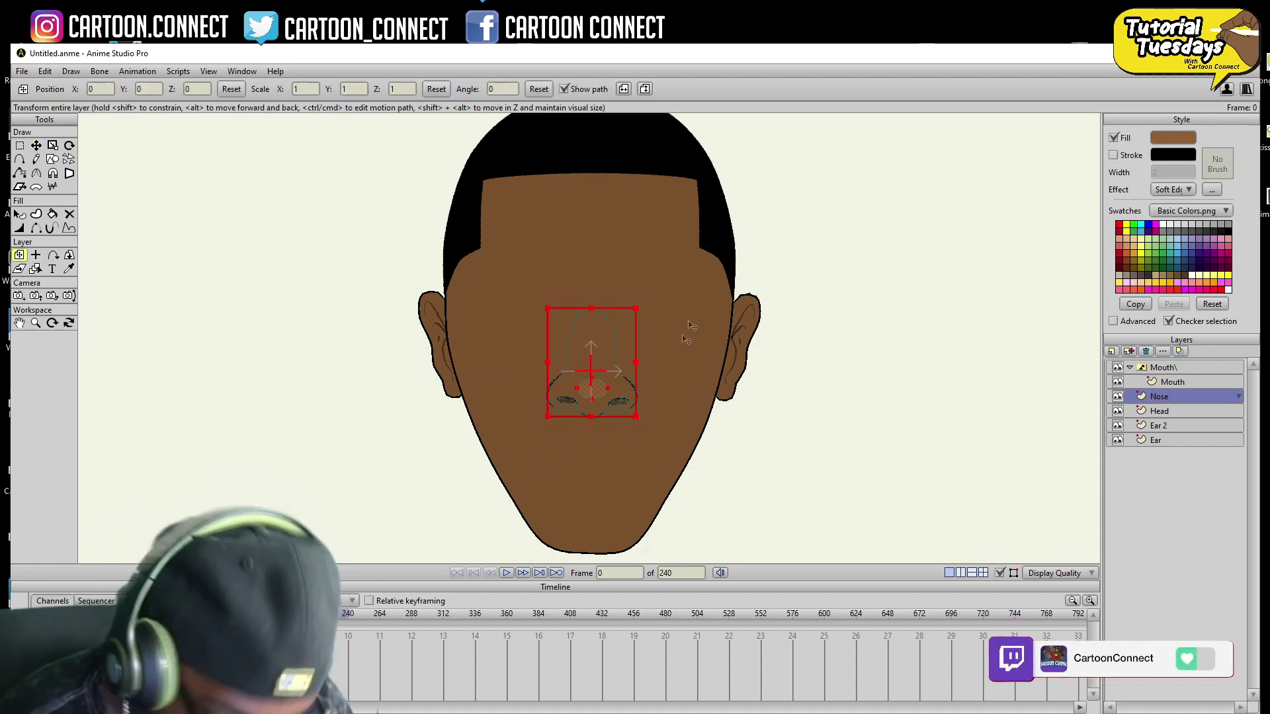
{"action": "left_click", "coordinate": [1183, 382]}
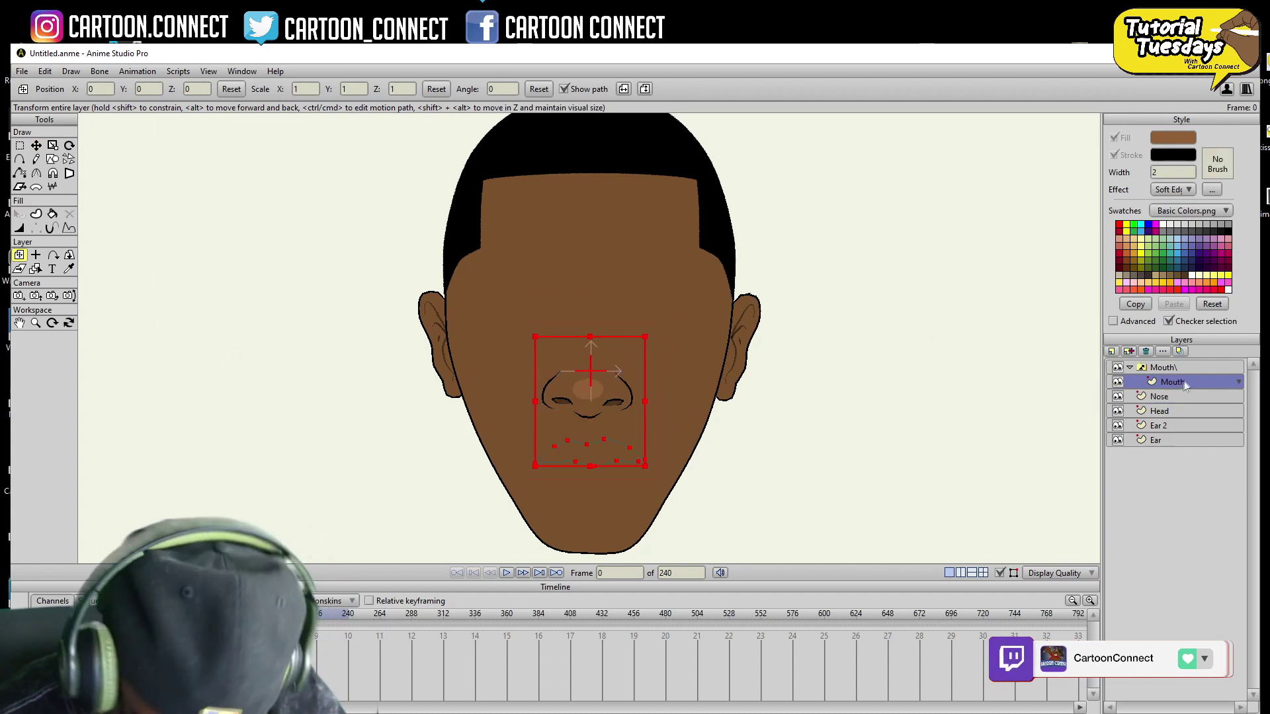
- Fill the closed upper-lip shape with the lighter brown and a black outline of width 2
{"action": "left_click", "coordinate": [53, 214]}
{"action": "left_click", "coordinate": [604, 444]}
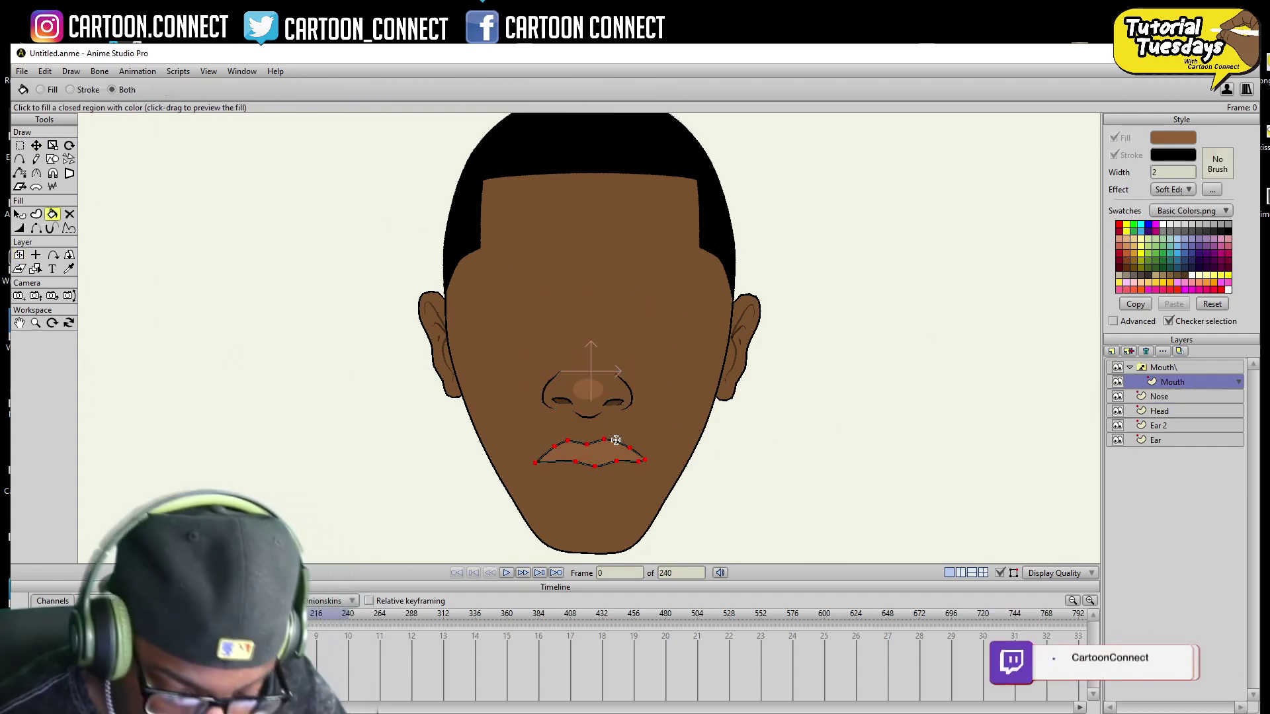
{"action": "key", "text": "a"}
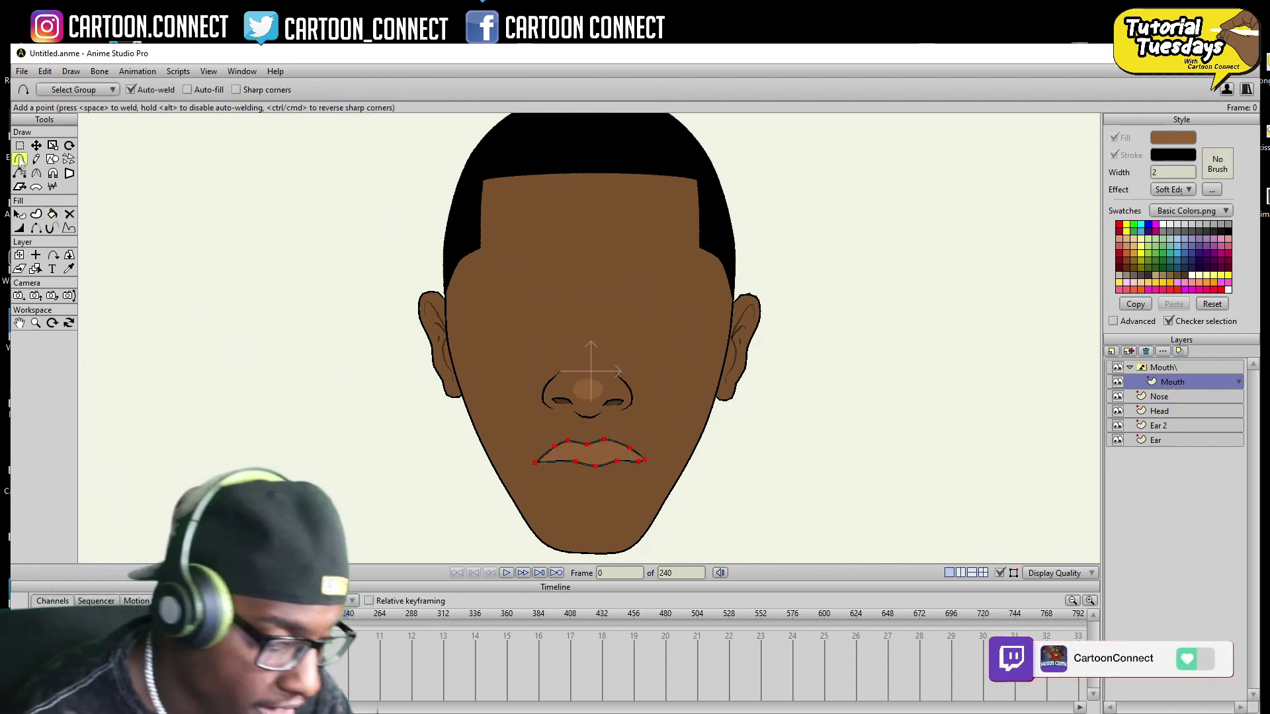
- Draw the lower-lip curve beneath the upper lip and fill the closed shape with the lighter brown and a black outline
{"action": "left_click_drag", "start_coordinate": [555, 486], "coordinate": [591, 490]}
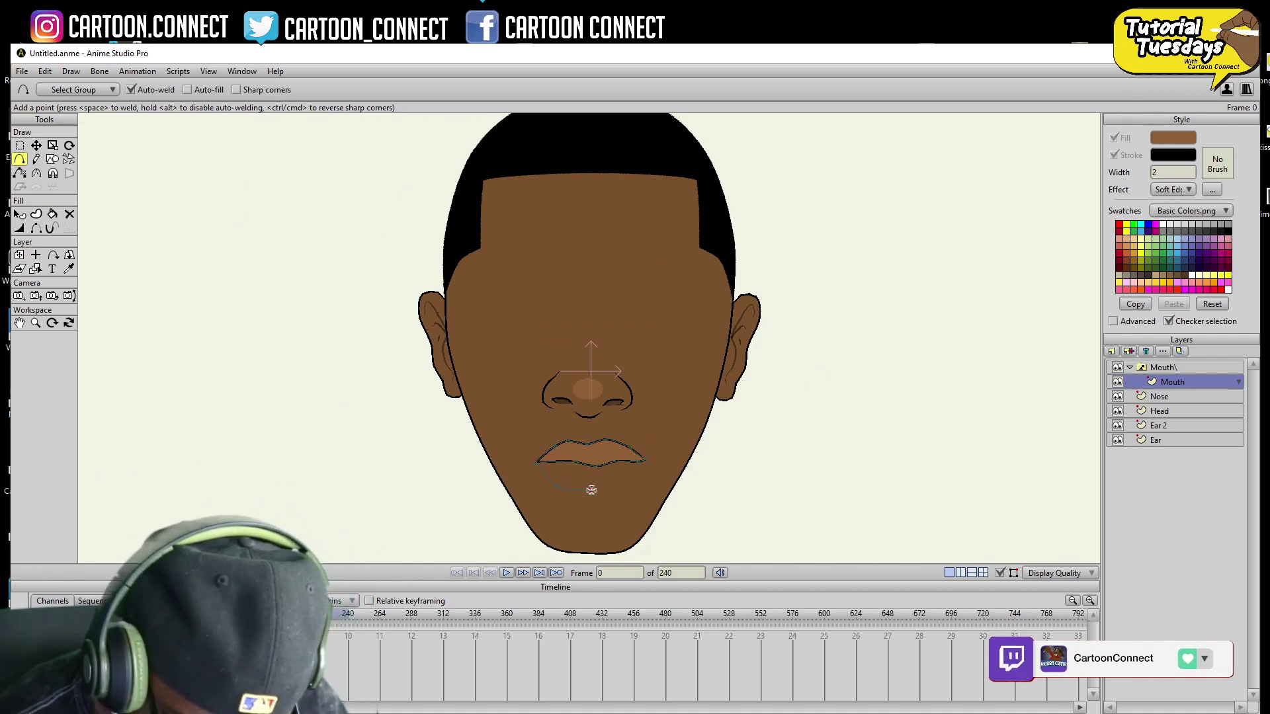
{"action": "key", "text": "p"}
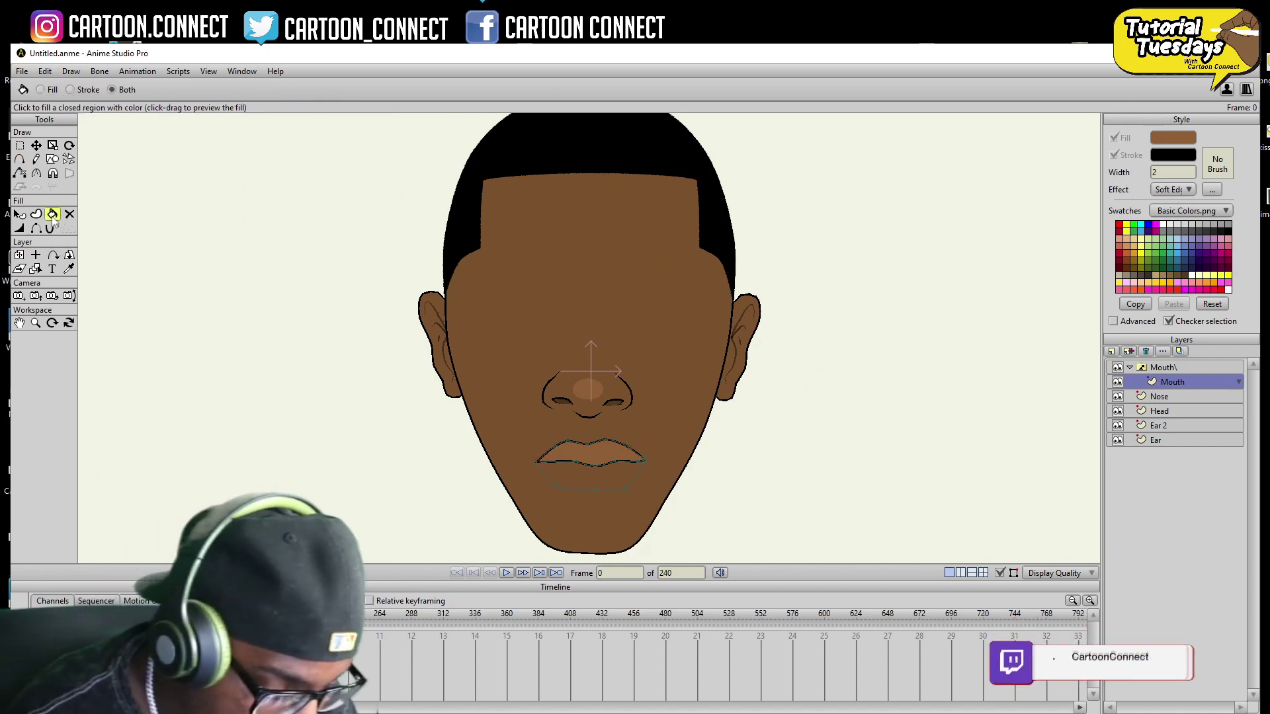
{"action": "left_click", "coordinate": [631, 480]}
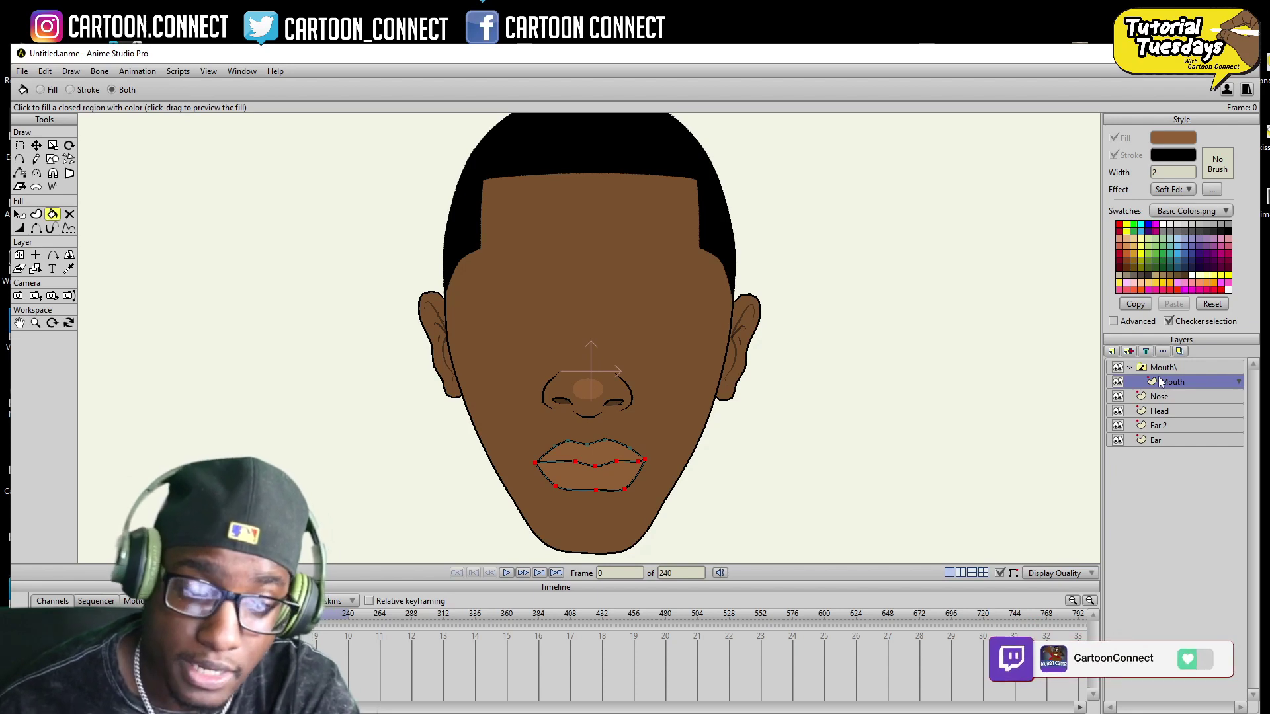
- Duplicate the Mouth vector layer inside the switch layer and select the copy, Mouth 2
{"action": "left_click", "coordinate": [1130, 368]}
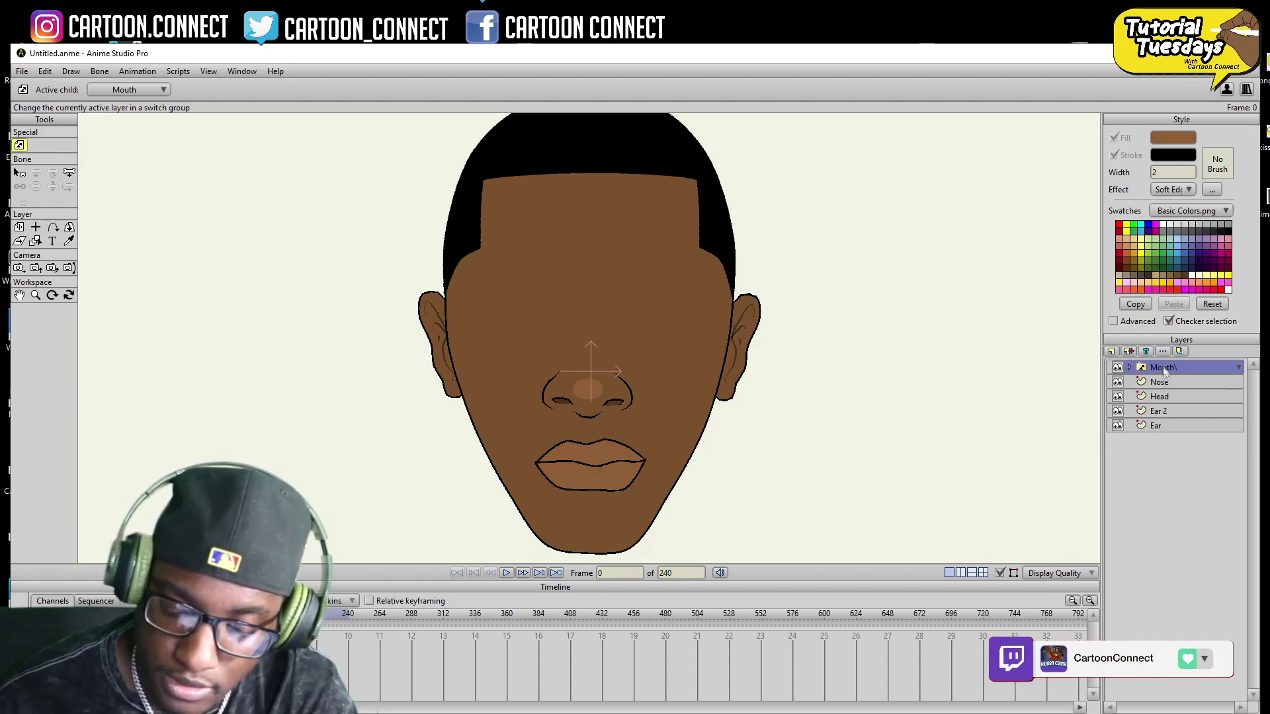
{"action": "left_click", "coordinate": [1129, 368]}
{"action": "left_click", "coordinate": [1174, 383]}
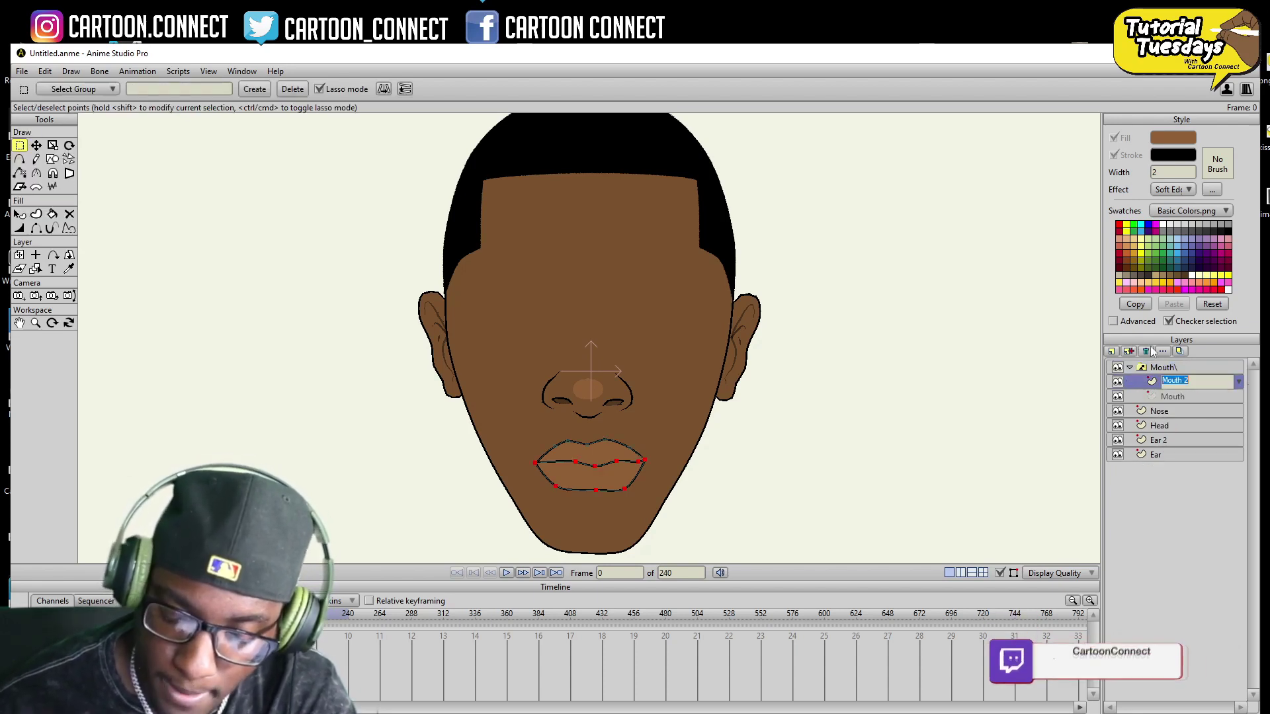
{"action": "left_click", "coordinate": [1129, 351]}
{"action": "left_click", "coordinate": [1129, 369]}
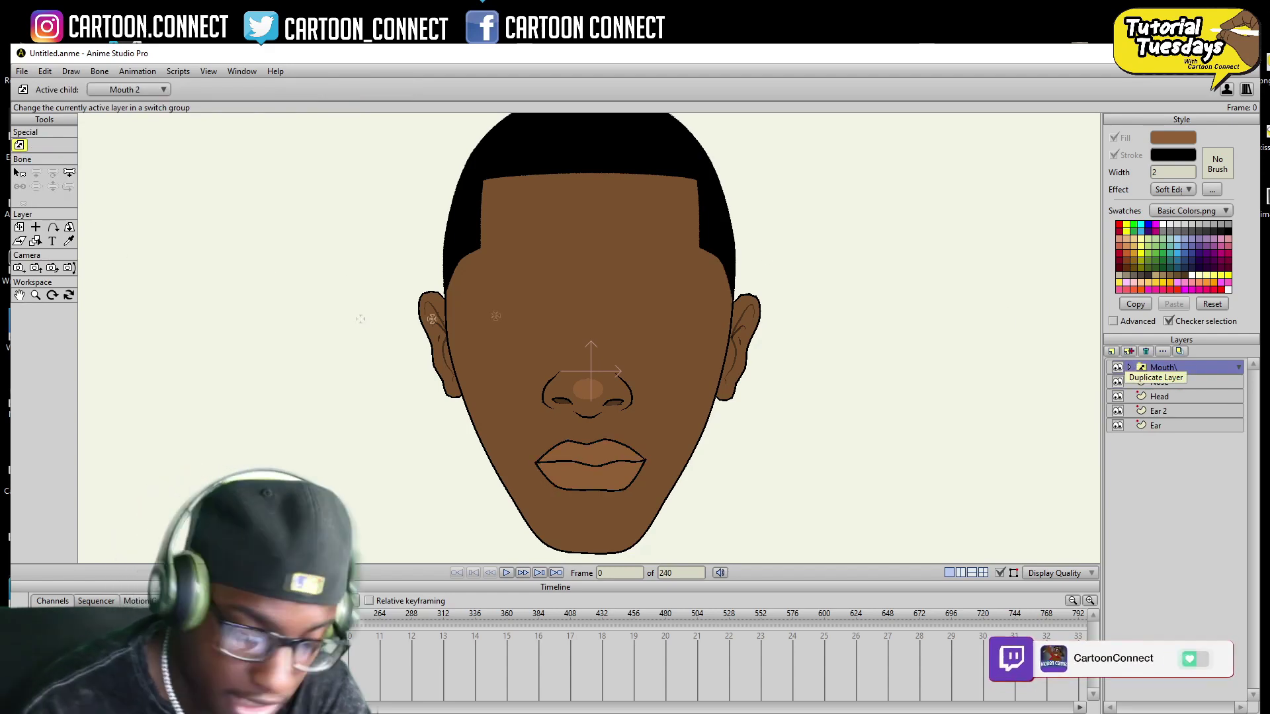
{"action": "left_click", "coordinate": [1130, 368]}
{"action": "left_click", "coordinate": [1174, 382]}
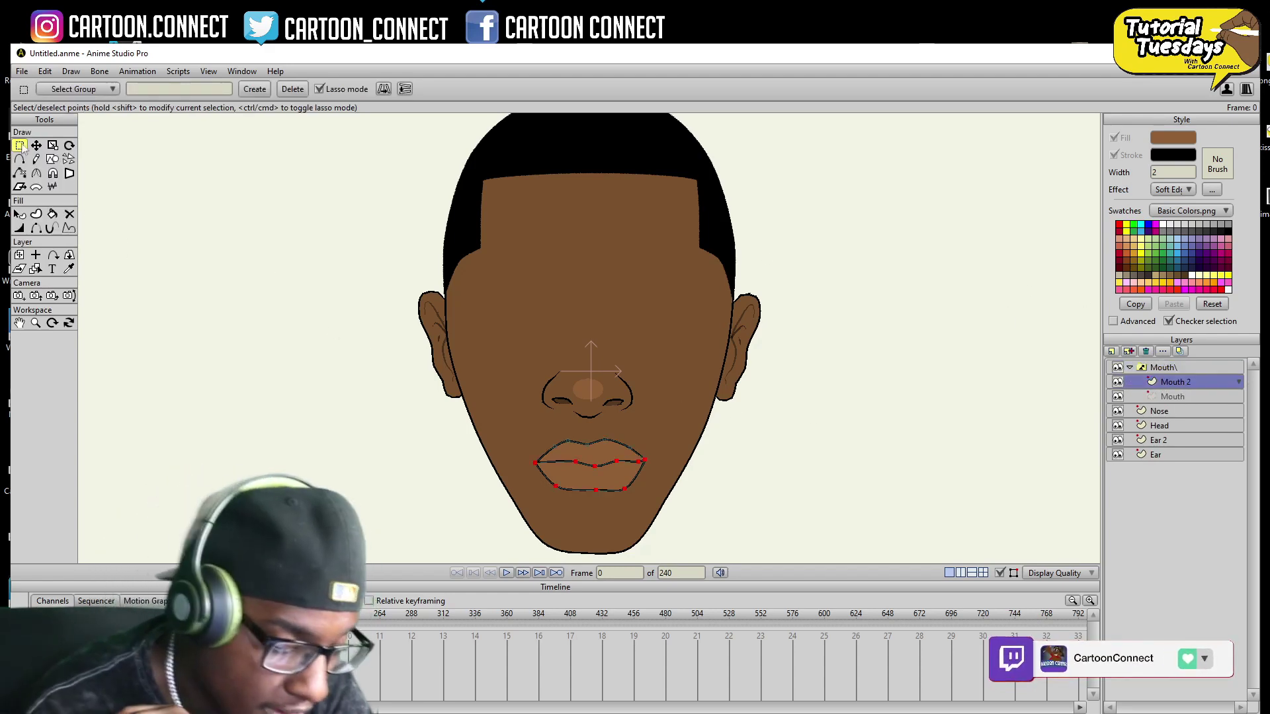
- Lower the three bottom points of the lower lip on Mouth 2 to open the mouth
{"action": "key", "text": "t"}
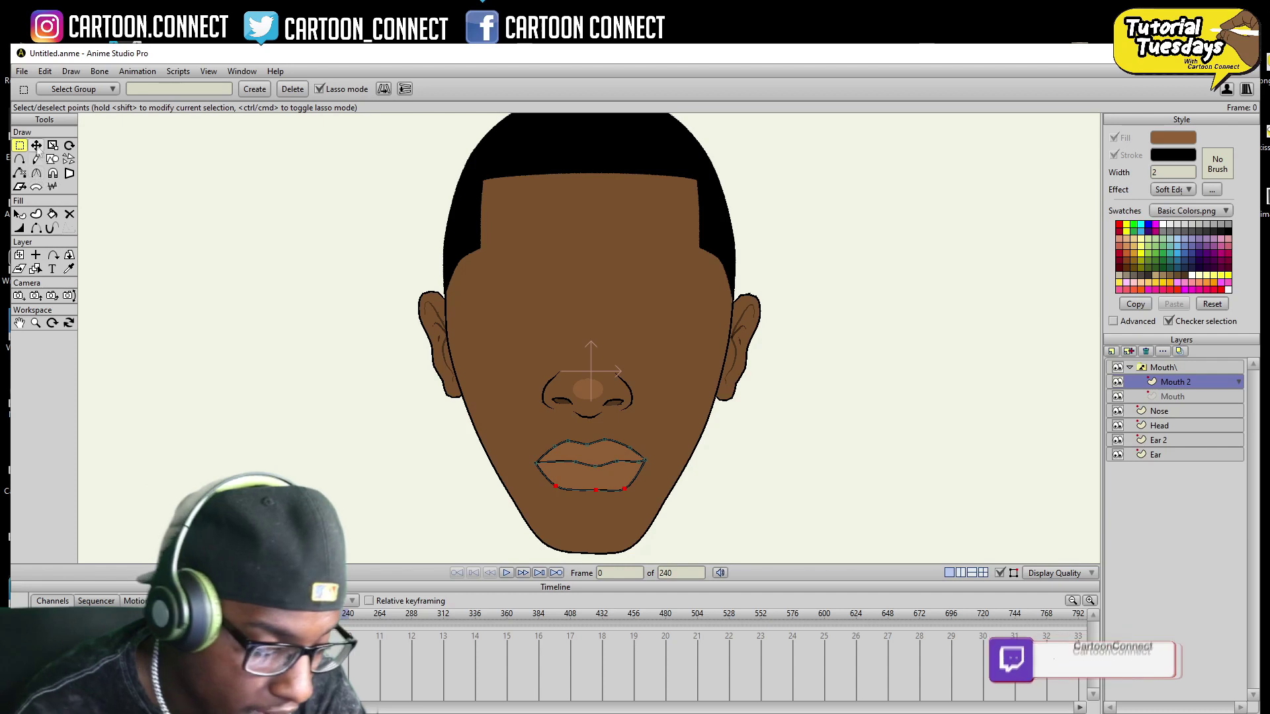
{"action": "left_click_drag", "start_coordinate": [611, 506], "coordinate": [609, 528]}
{"action": "key", "text": "ctrl+z"}
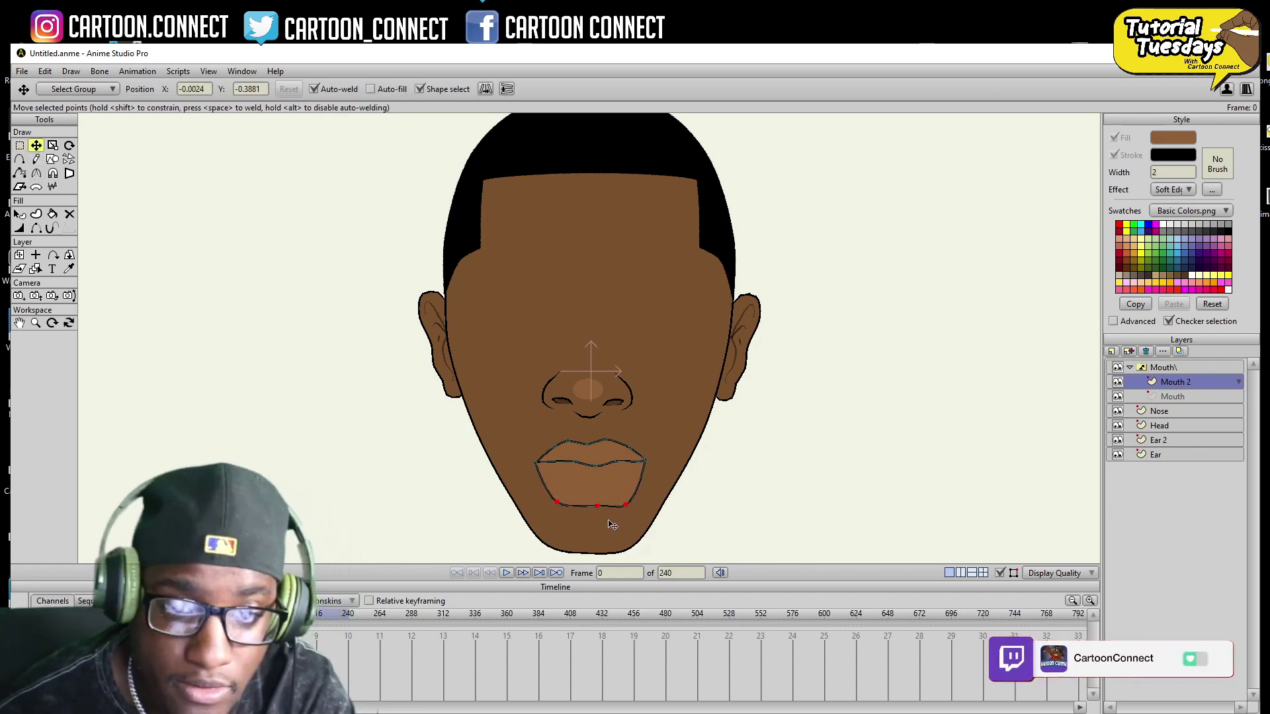
- Draw a curved mouth opening between the lips on Mouth 2 and fill it with dark red
{"action": "left_click", "coordinate": [20, 159]}
{"action": "left_click", "coordinate": [550, 461]}
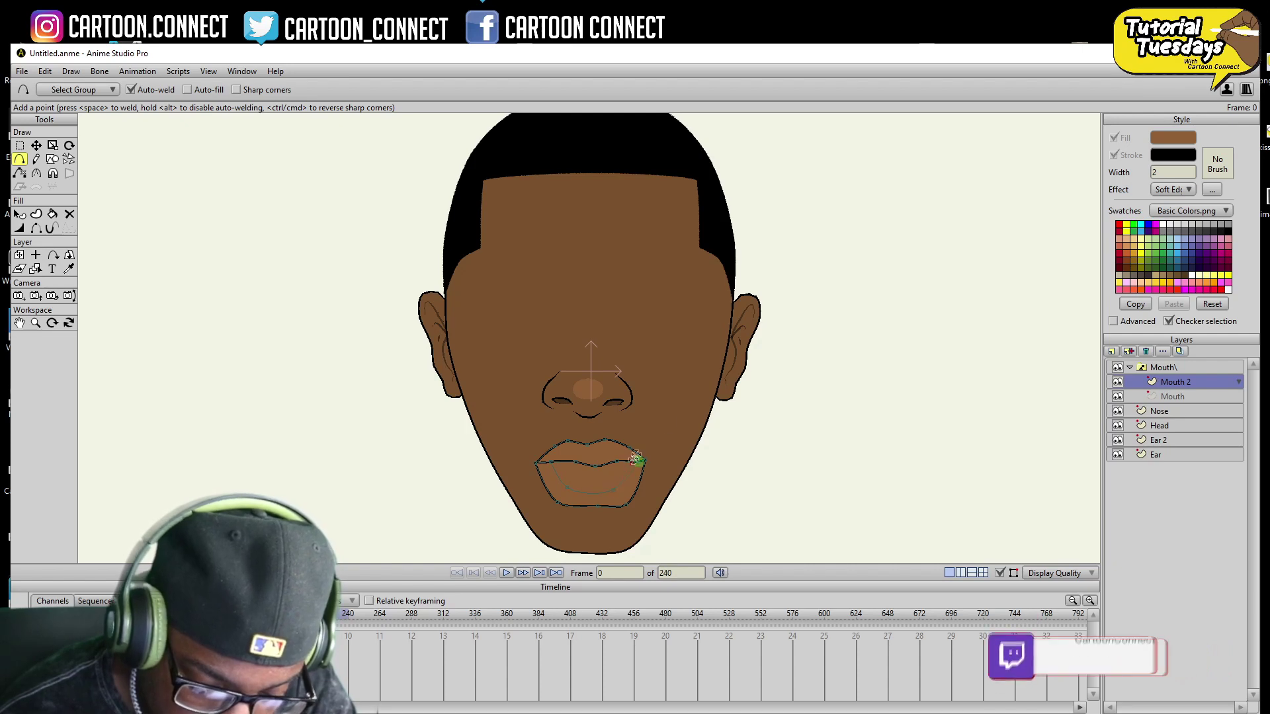
{"action": "key", "text": "p"}
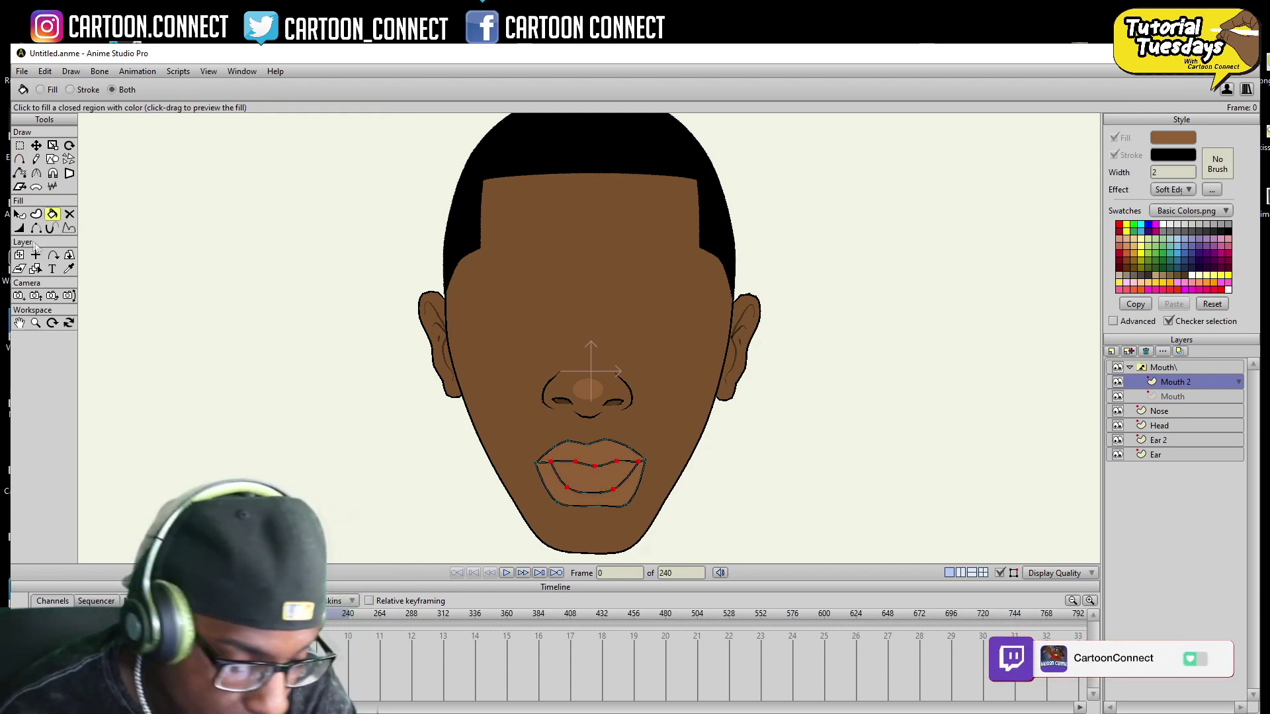
{"action": "key", "text": "q"}
{"action": "left_click", "coordinate": [1121, 266]}
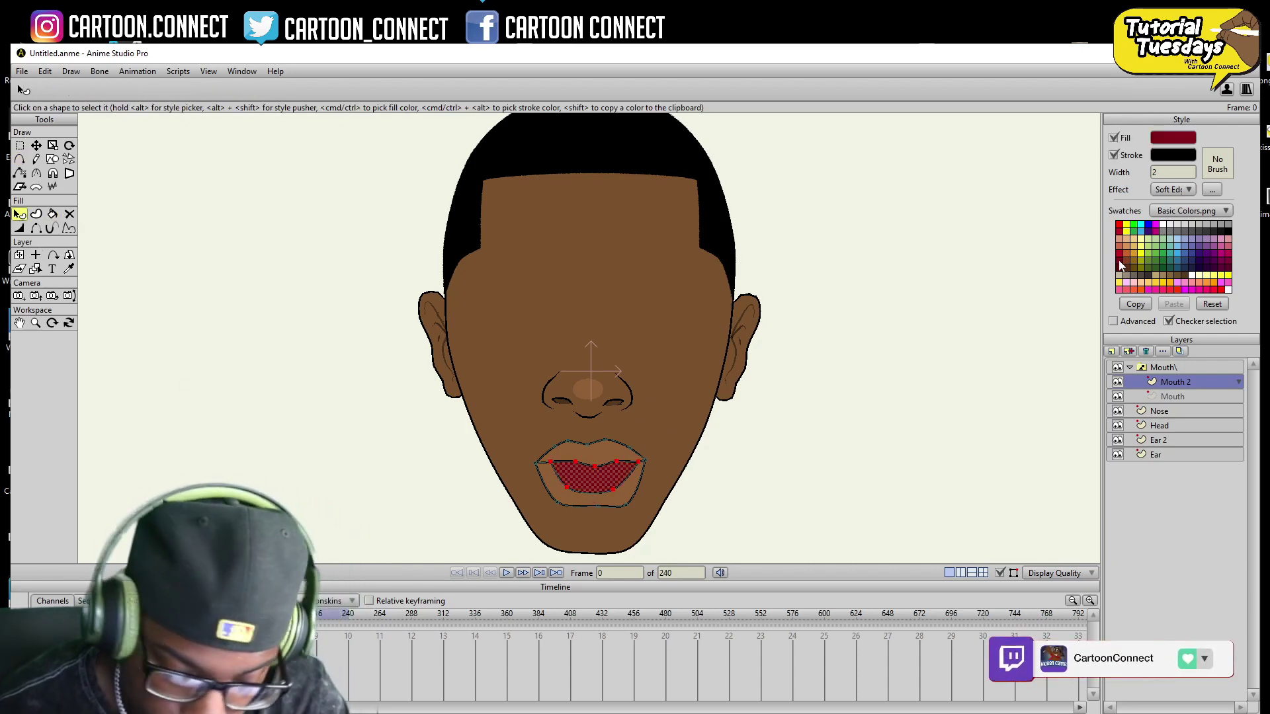
{"action": "key", "text": "g"}
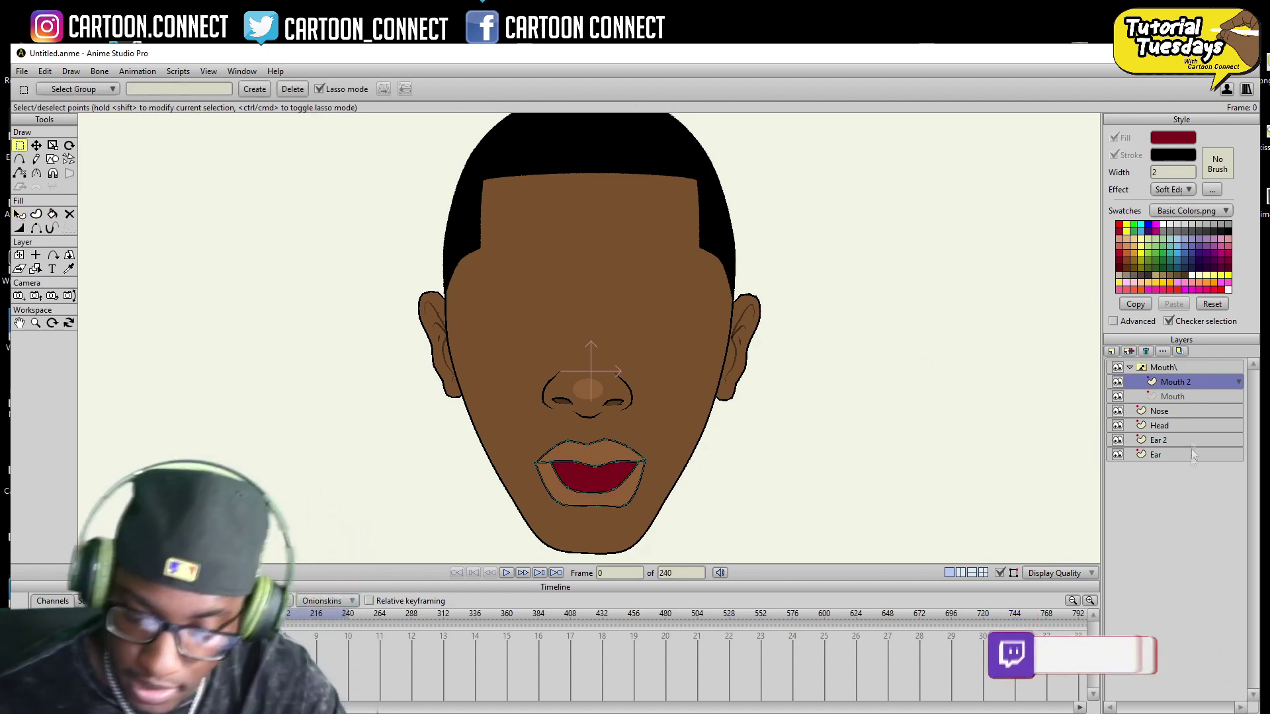
- Switch the active child of the mouth switch layer between Mouth and Mouth 2 to compare the two shapes
{"action": "left_click", "coordinate": [1139, 367]}
{"action": "left_click", "coordinate": [1130, 367]}
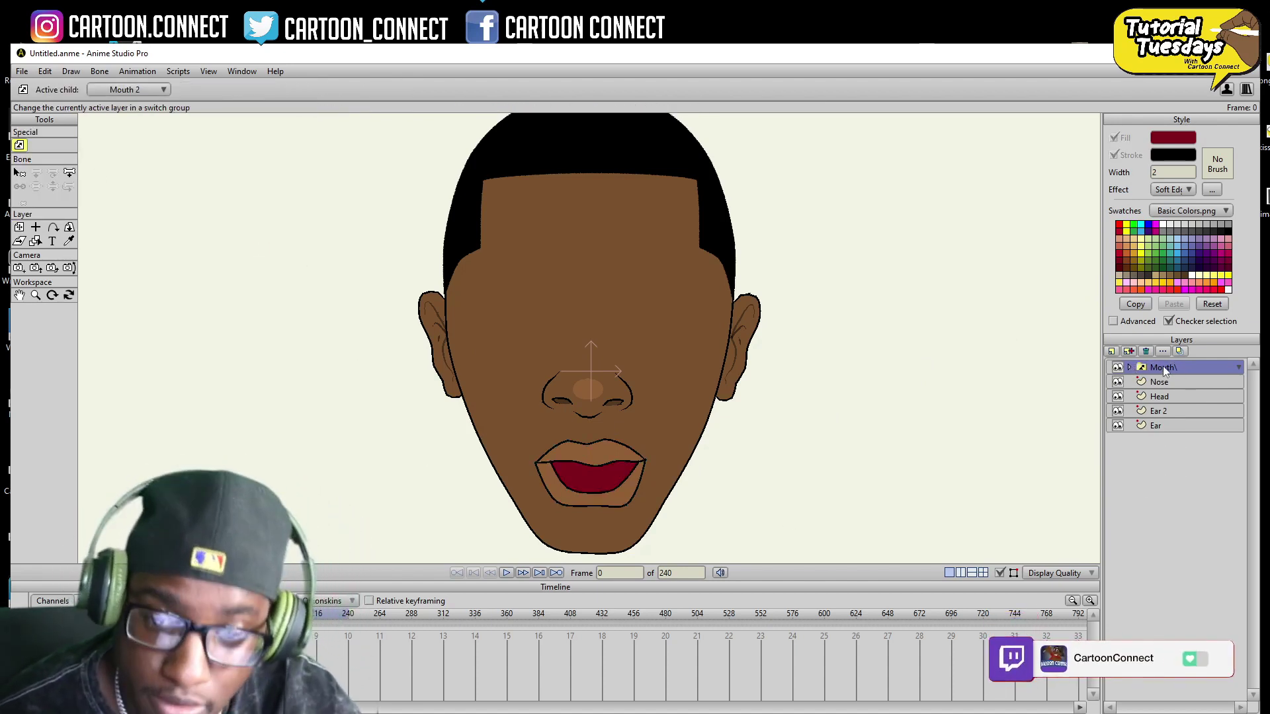
{"action": "right_click", "coordinate": [1164, 369]}
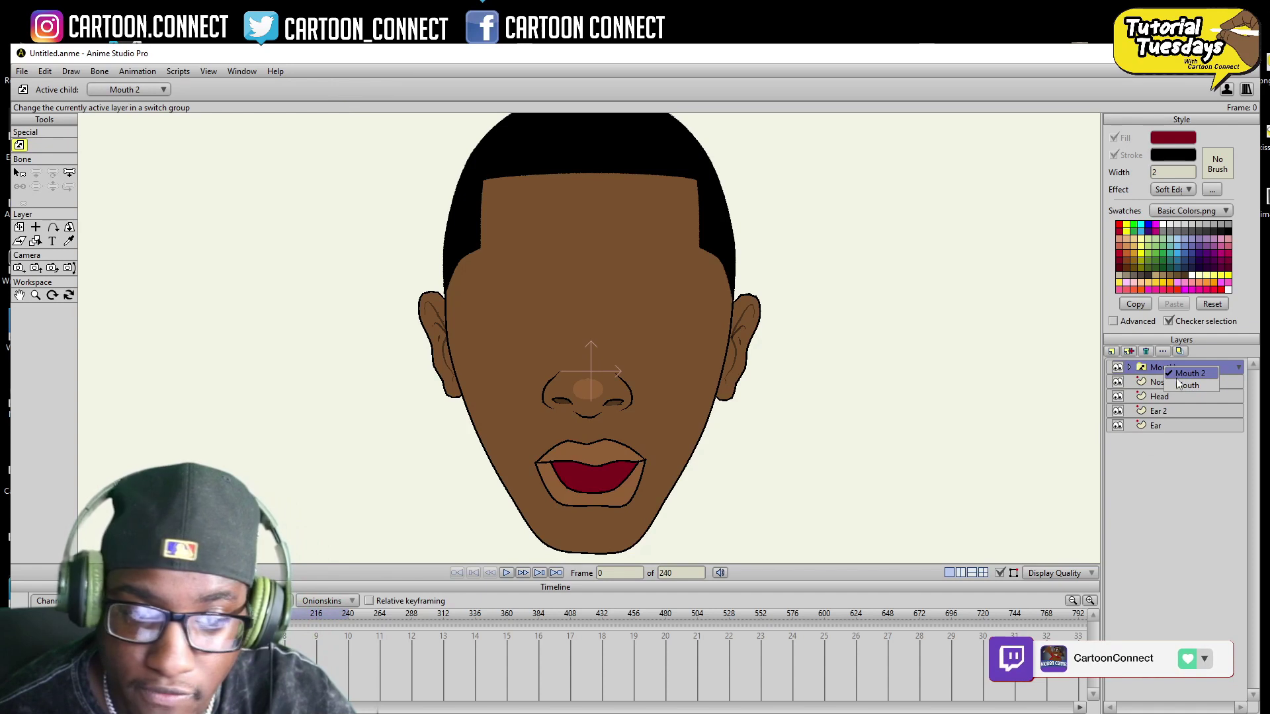
{"action": "left_click", "coordinate": [1182, 388]}
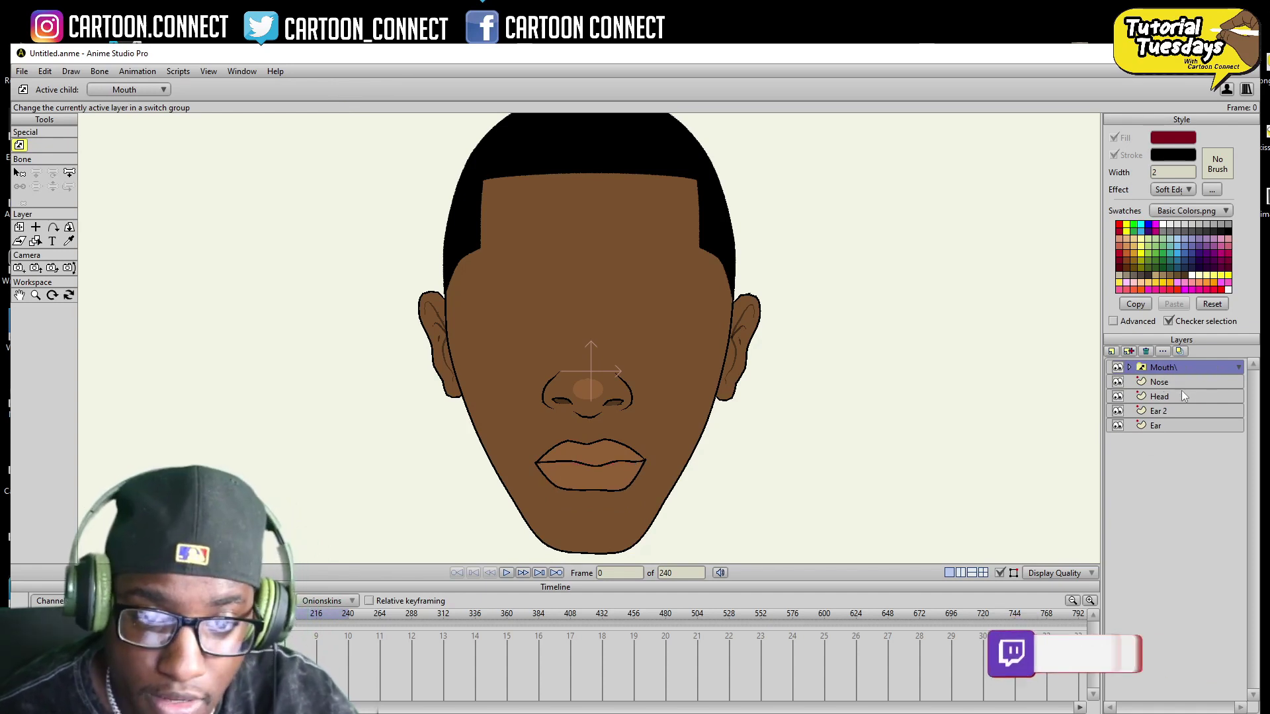
{"action": "right_click", "coordinate": [1177, 369]}
{"action": "left_click", "coordinate": [1198, 378]}
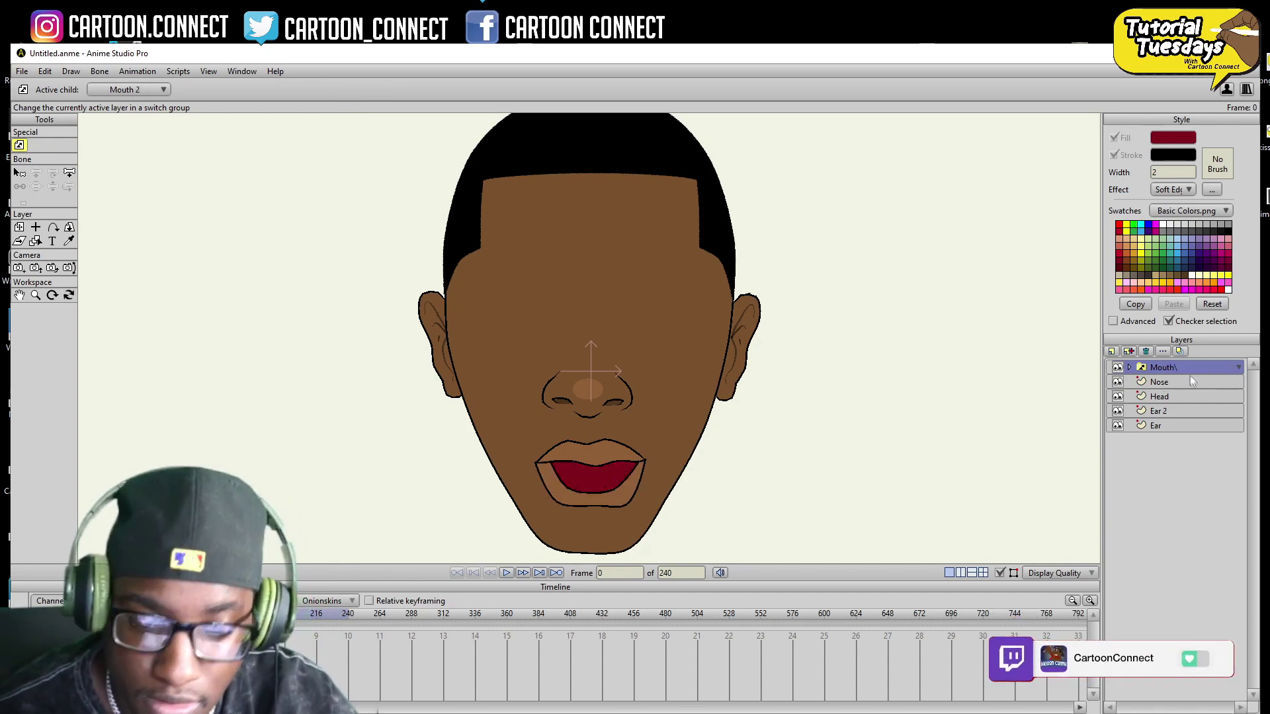
{"action": "left_click", "coordinate": [1210, 383]}
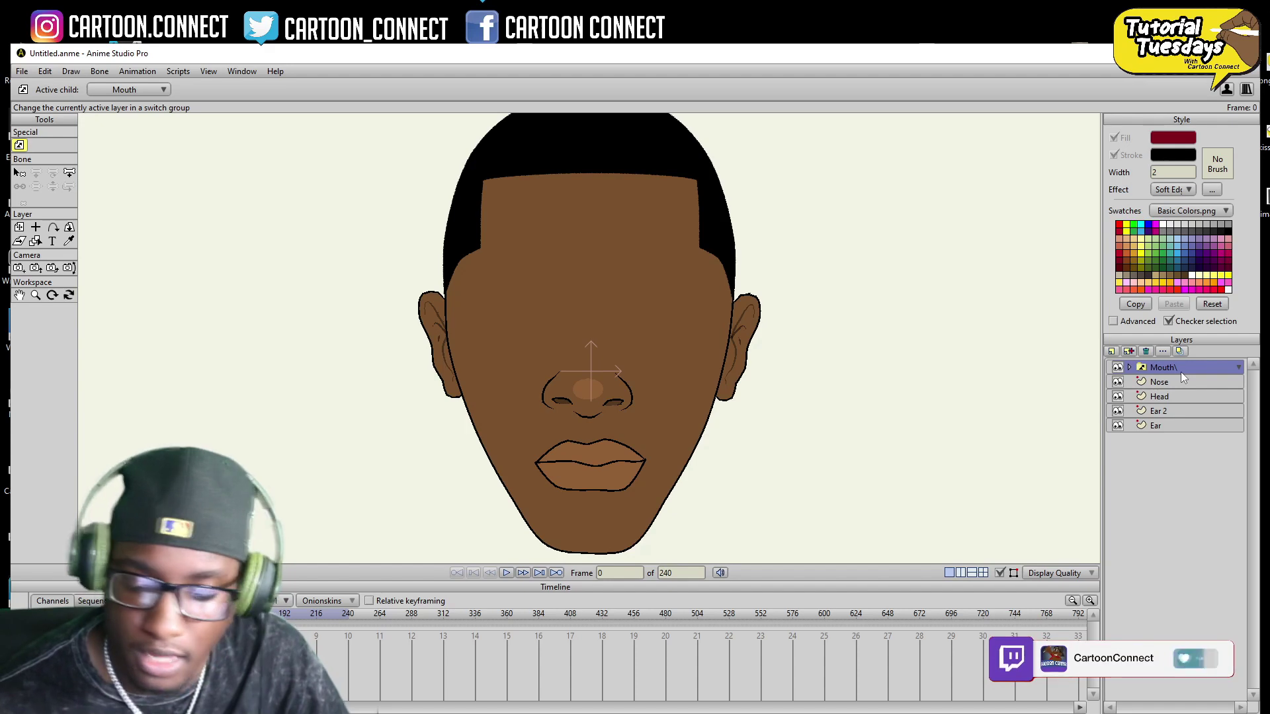
- Inspect the Mouth and Mouth 2 layers in the switch group and view the layer settings of Mouth 2
{"action": "left_click", "coordinate": [1130, 367]}
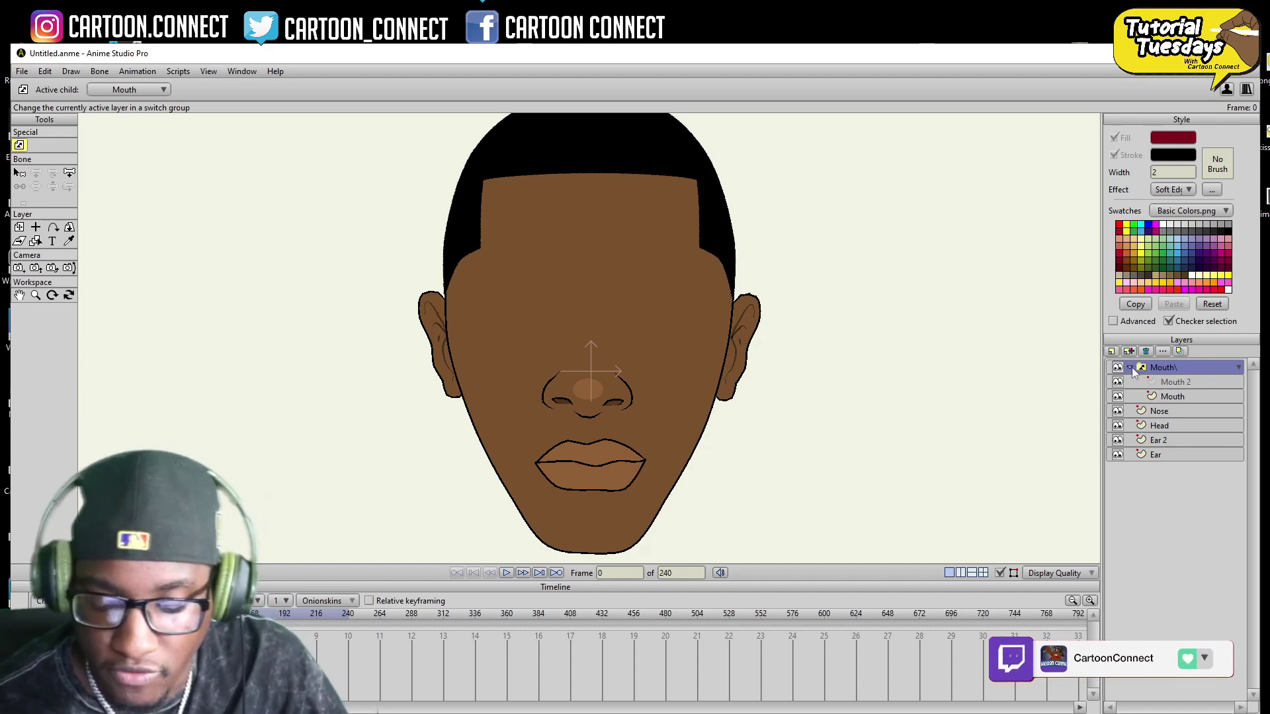
{"action": "left_click", "coordinate": [1169, 396]}
{"action": "left_click", "coordinate": [1177, 386]}
{"action": "double_click", "coordinate": [1177, 384]}
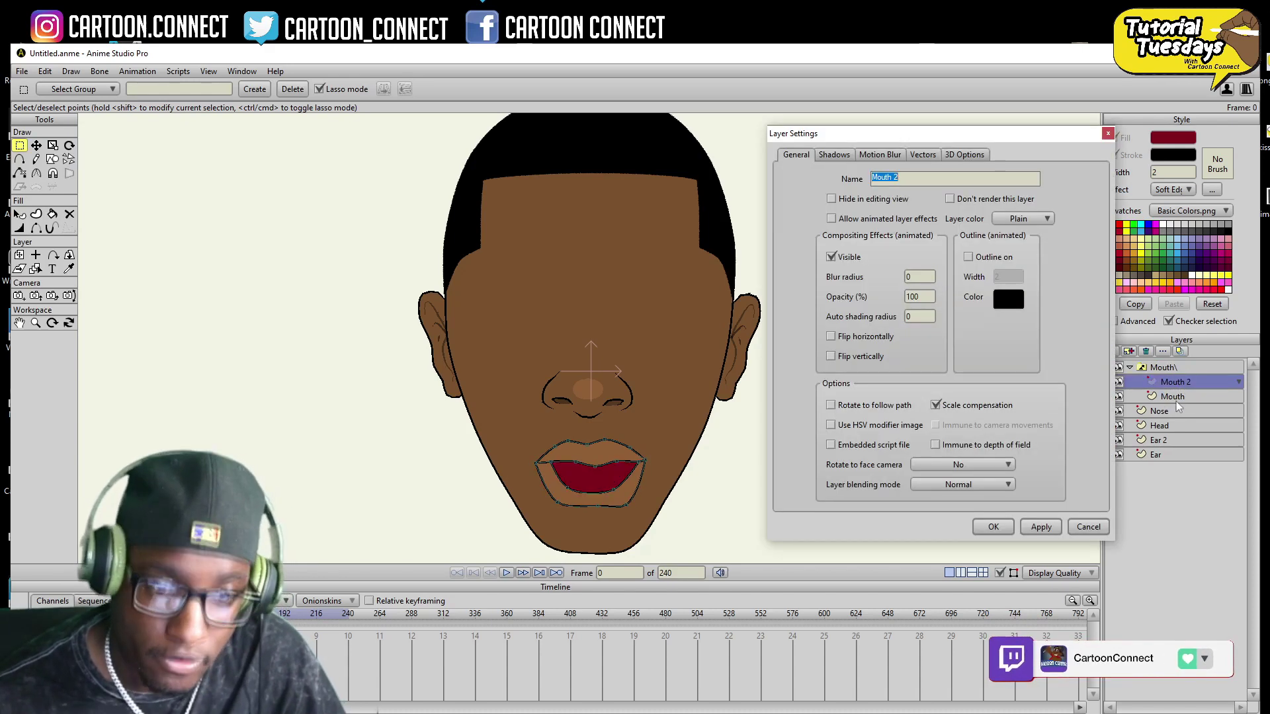
{"action": "key", "text": "Return"}
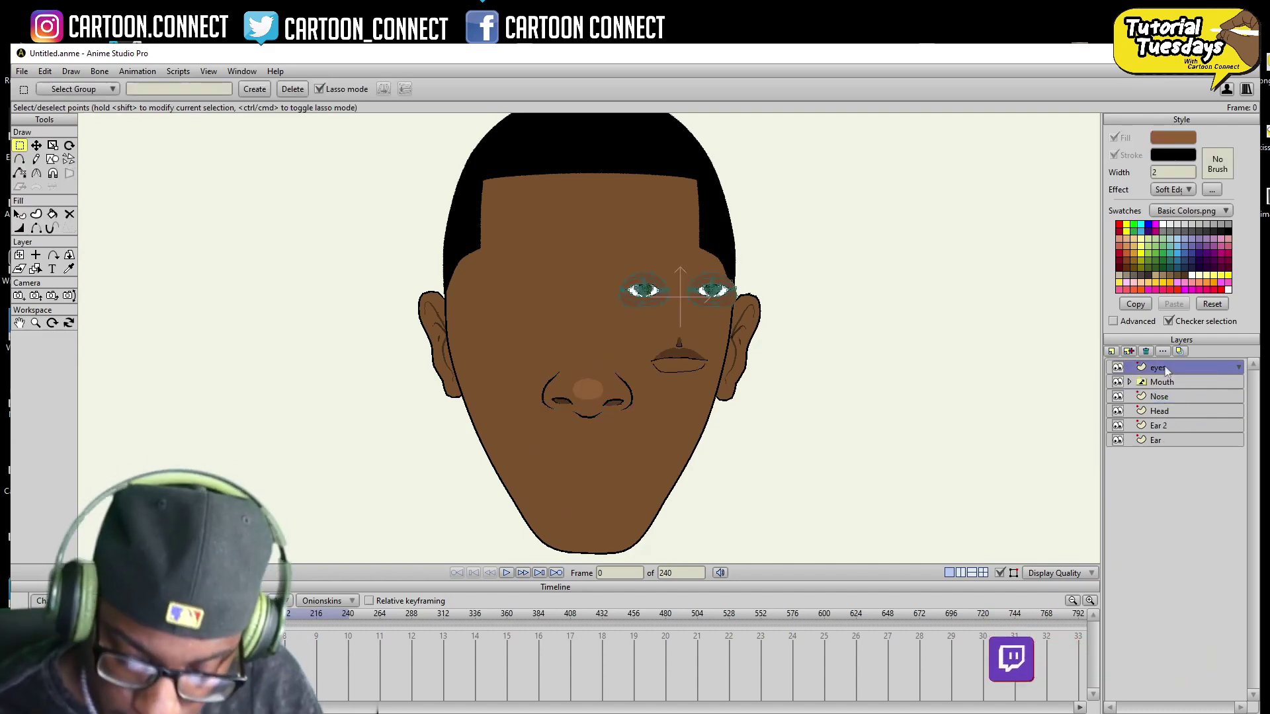
- Move the imported Mouth layer under the nose and shift the eyes layer aside, off the face
{"action": "left_click", "coordinate": [1133, 384]}
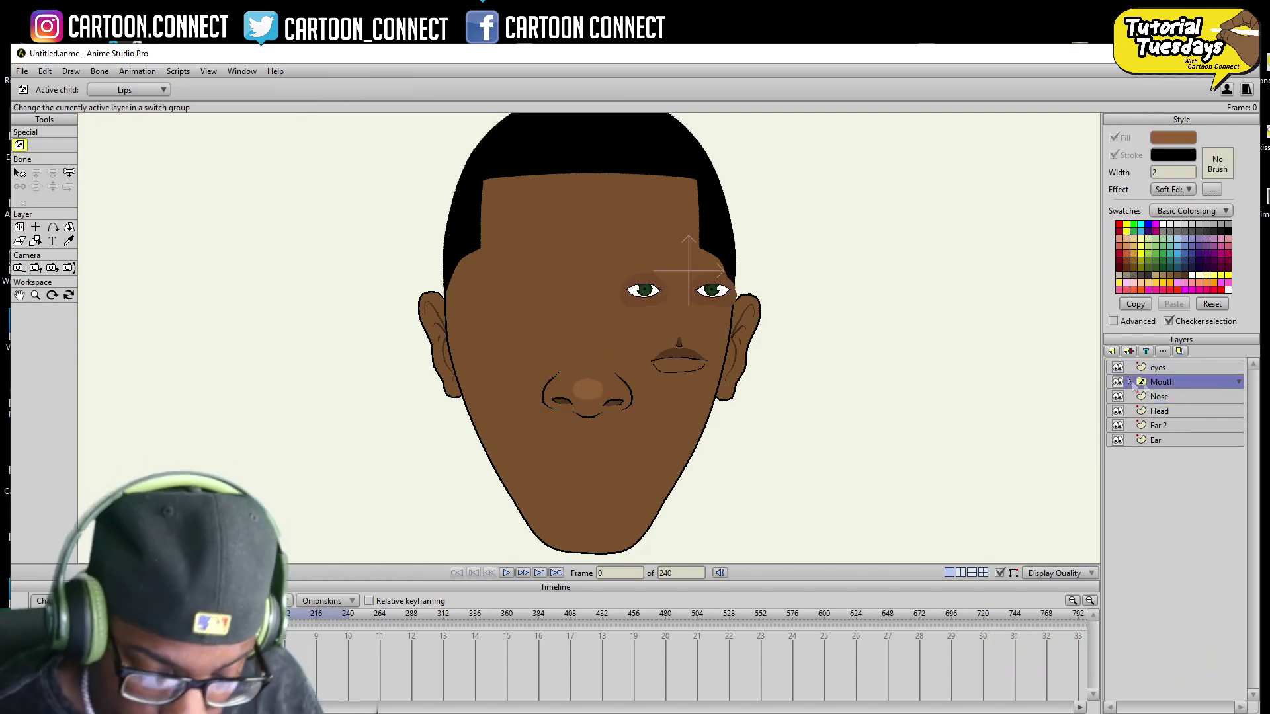
{"action": "left_click", "coordinate": [19, 227]}
{"action": "left_click_drag", "start_coordinate": [775, 412], "coordinate": [684, 494]}
{"action": "left_click", "coordinate": [1157, 367]}
{"action": "left_click_drag", "start_coordinate": [706, 316], "coordinate": [1069, 318]}
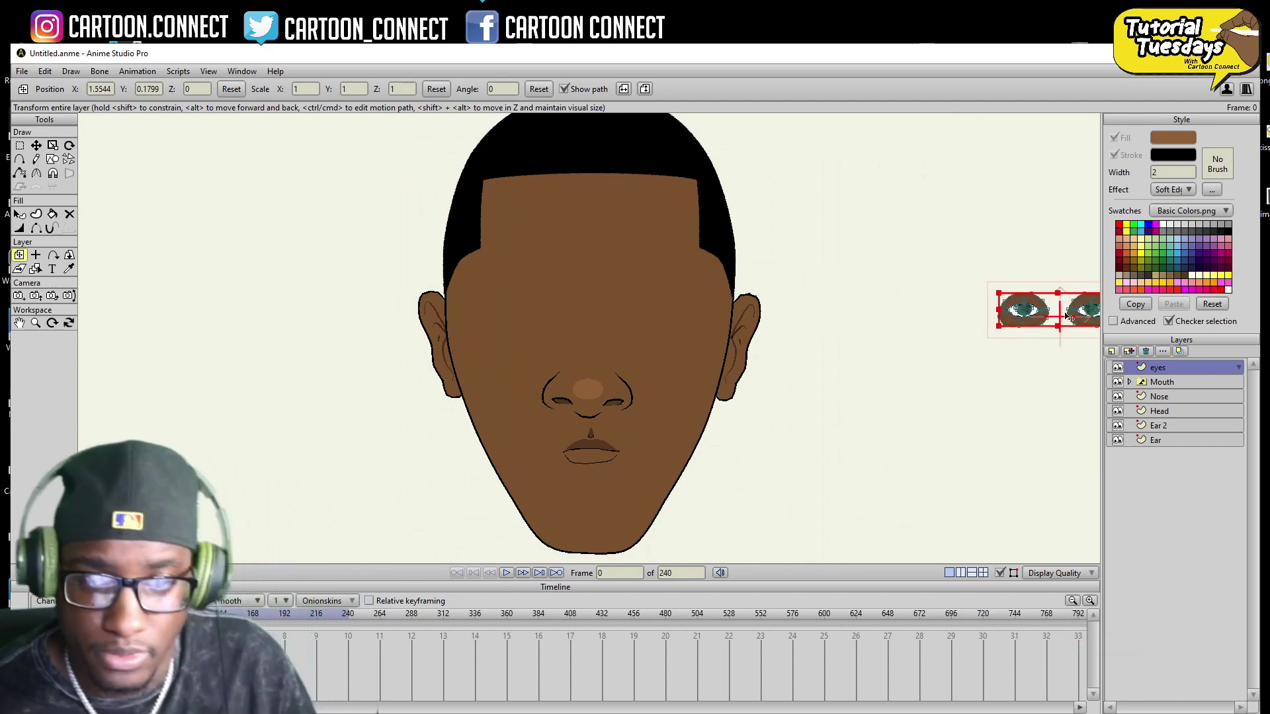
- Enlarge the Mouth layer to a scale of about 2.03 and position it centred below the nose
{"action": "left_click", "coordinate": [1162, 382]}
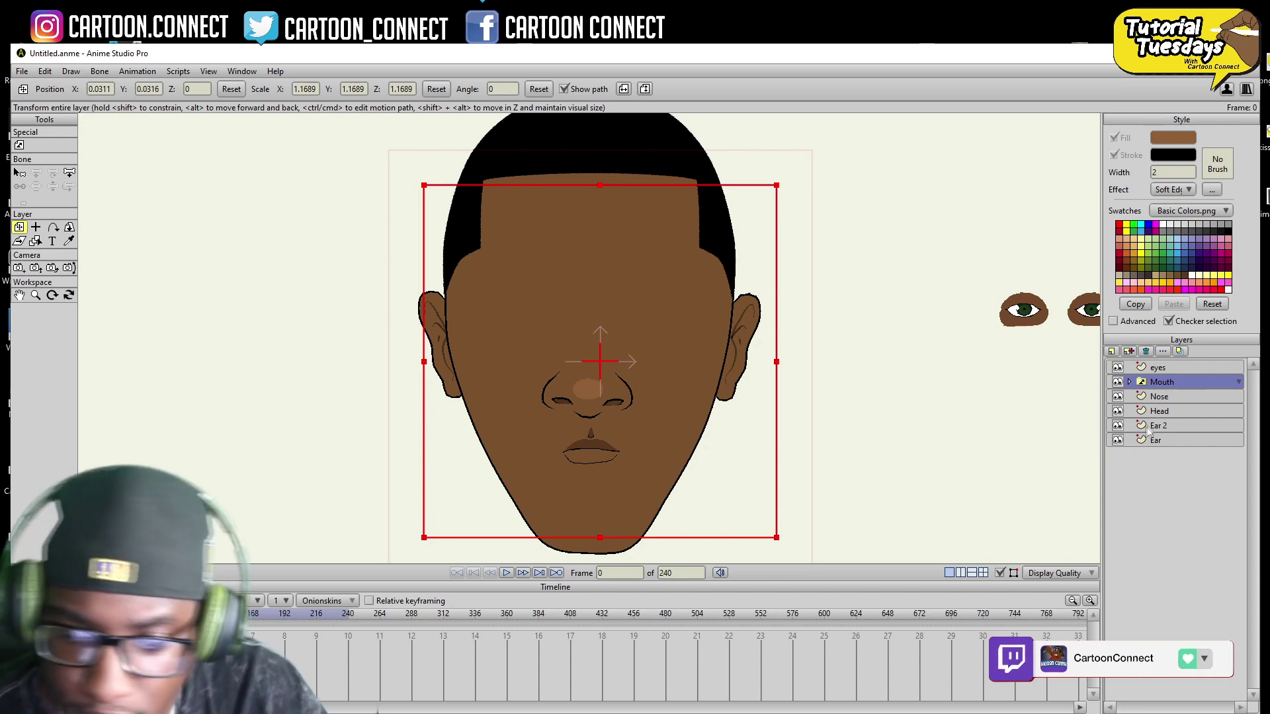
{"action": "left_click_drag", "start_coordinate": [673, 419], "coordinate": [671, 427]}
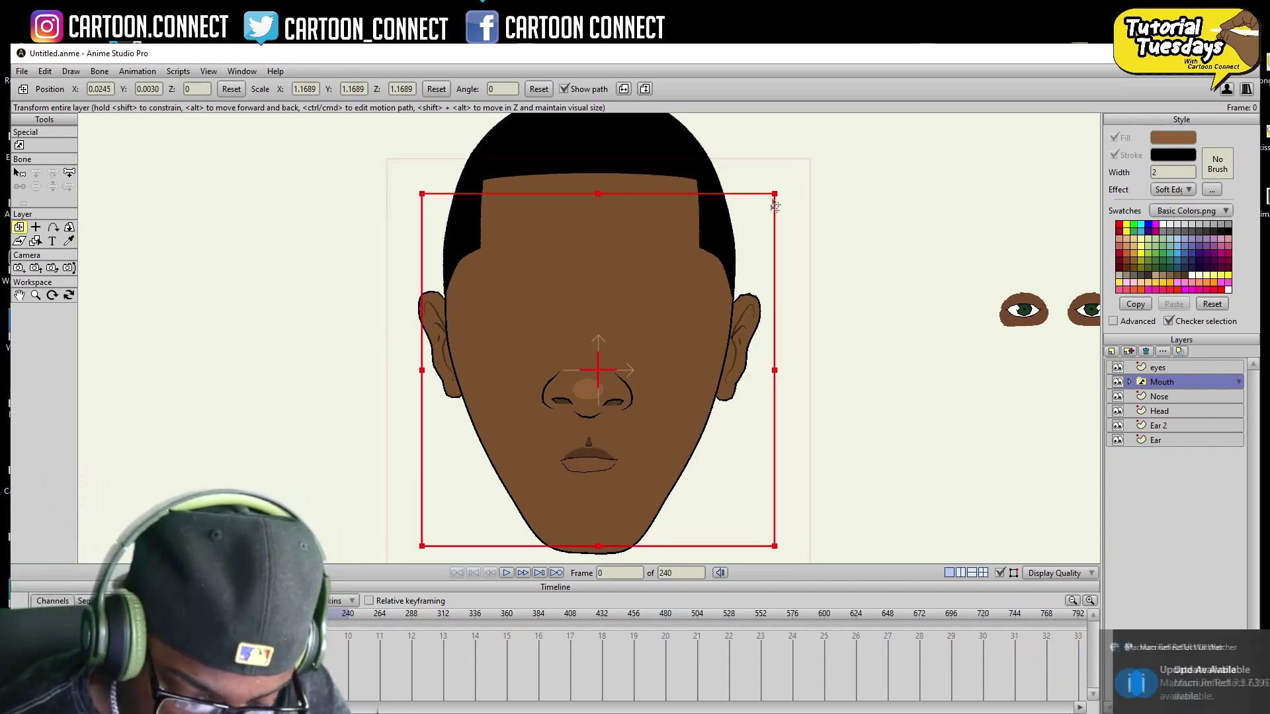
{"action": "left_click_drag", "start_coordinate": [775, 193], "coordinate": [849, 401]}
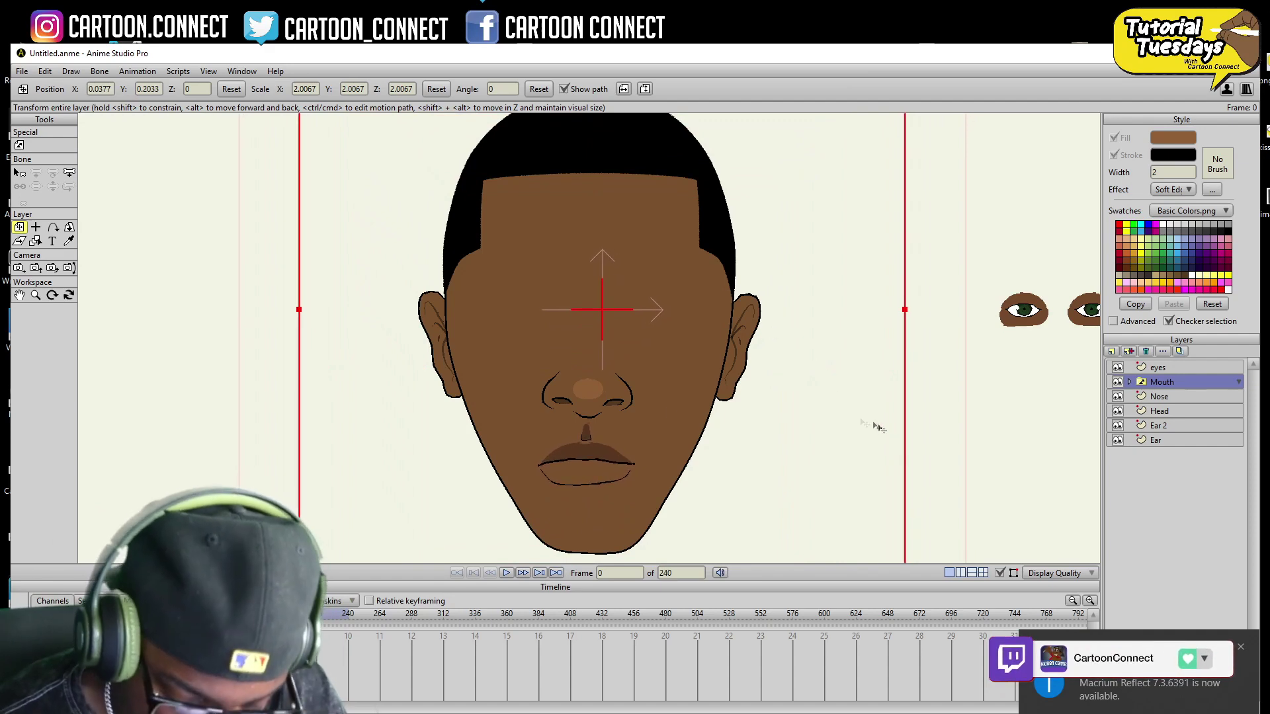
{"action": "left_click", "coordinate": [36, 295]}
{"action": "scroll", "coordinate": [661, 351], "scroll_direction": "down", "scroll_amount": 3}
{"action": "left_click", "coordinate": [20, 227]}
{"action": "left_click_drag", "start_coordinate": [764, 156], "coordinate": [788, 124]}
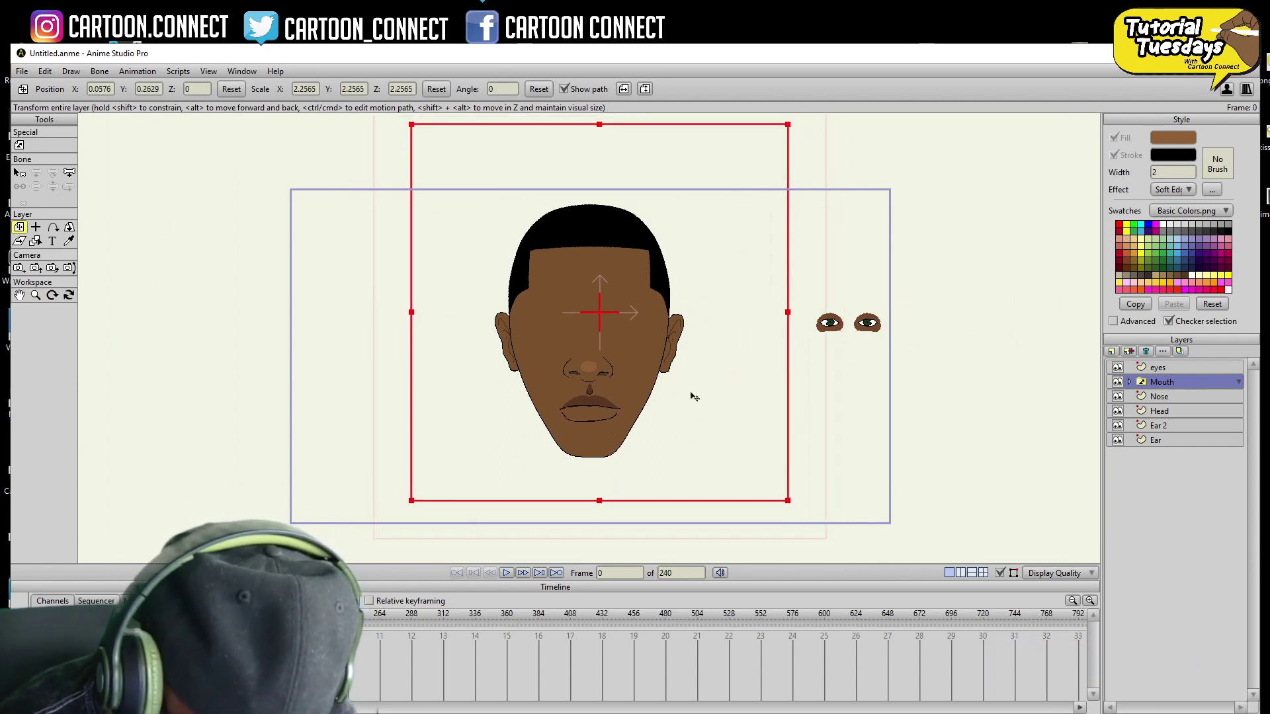
{"action": "left_click_drag", "start_coordinate": [788, 500], "coordinate": [748, 446]}
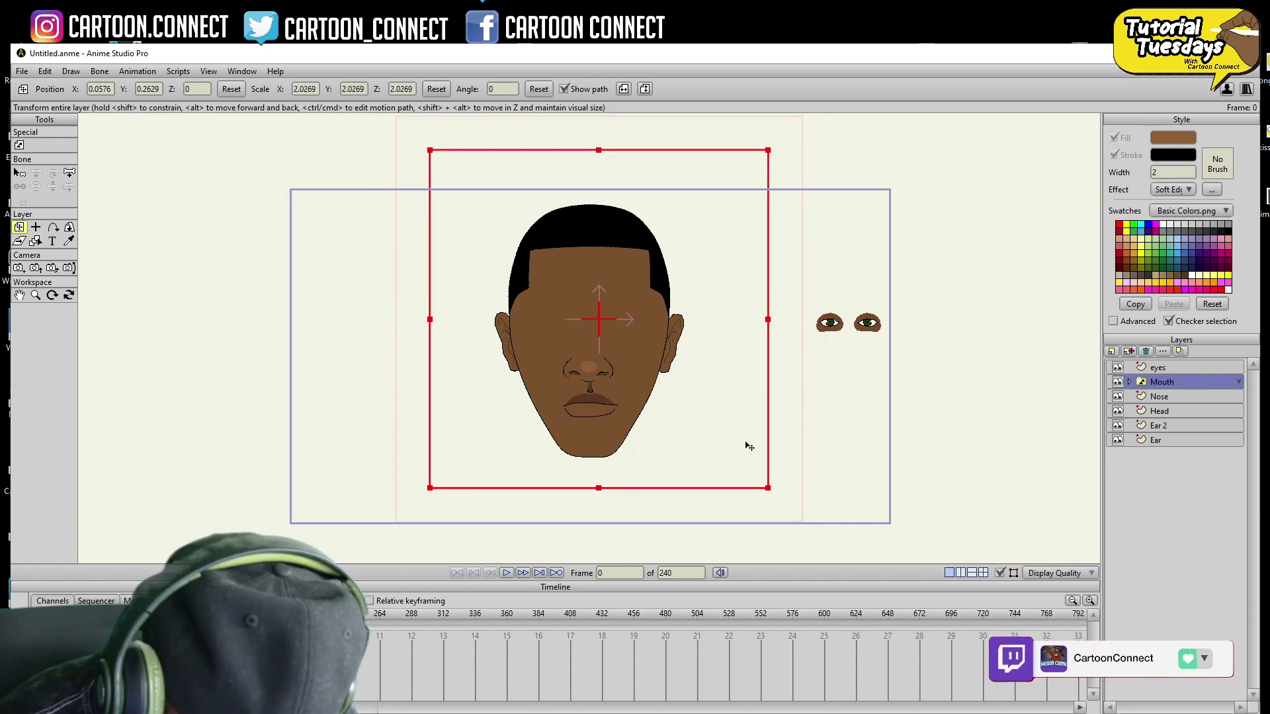
- Place the Nose layer above the Mouth layer in the stack and nudge the nose slightly to align with the lips
{"action": "left_click_drag", "start_coordinate": [1167, 396], "coordinate": [1162, 376]}
{"action": "left_click", "coordinate": [35, 323]}
{"action": "left_click_drag", "start_coordinate": [354, 434], "coordinate": [378, 286]}
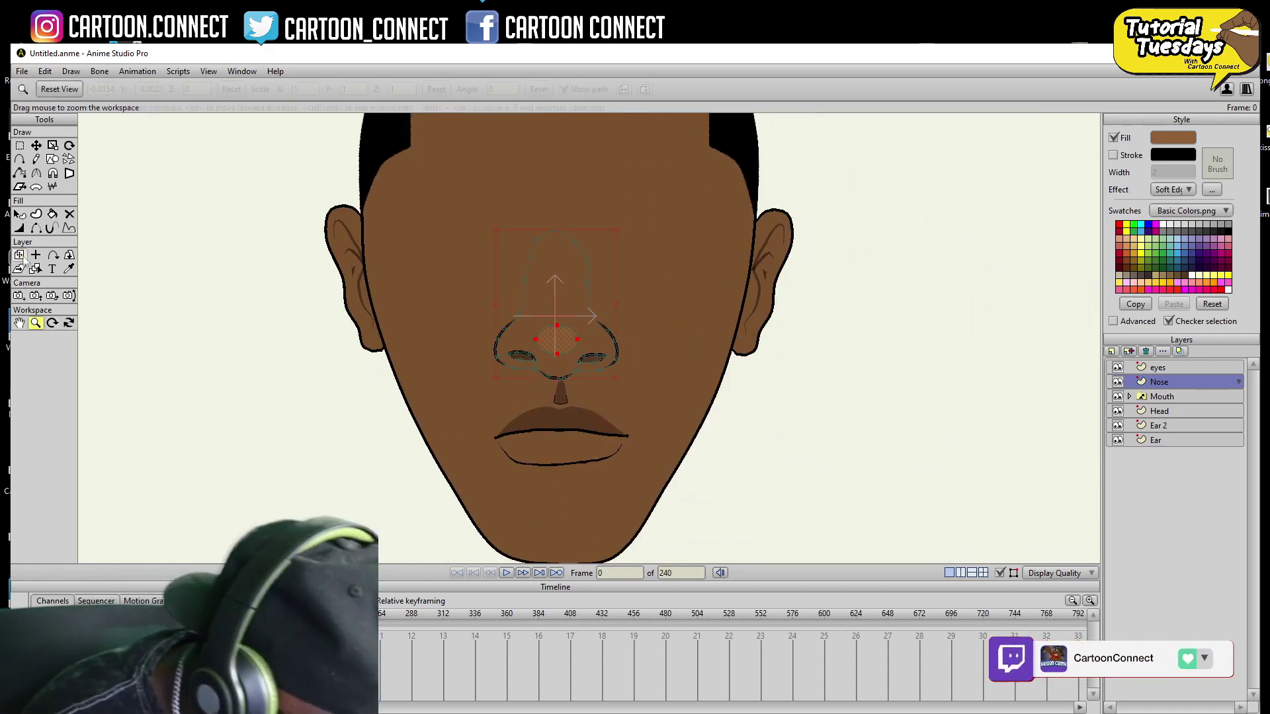
{"action": "left_click", "coordinate": [20, 254]}
{"action": "left_click_drag", "start_coordinate": [599, 338], "coordinate": [602, 343]}
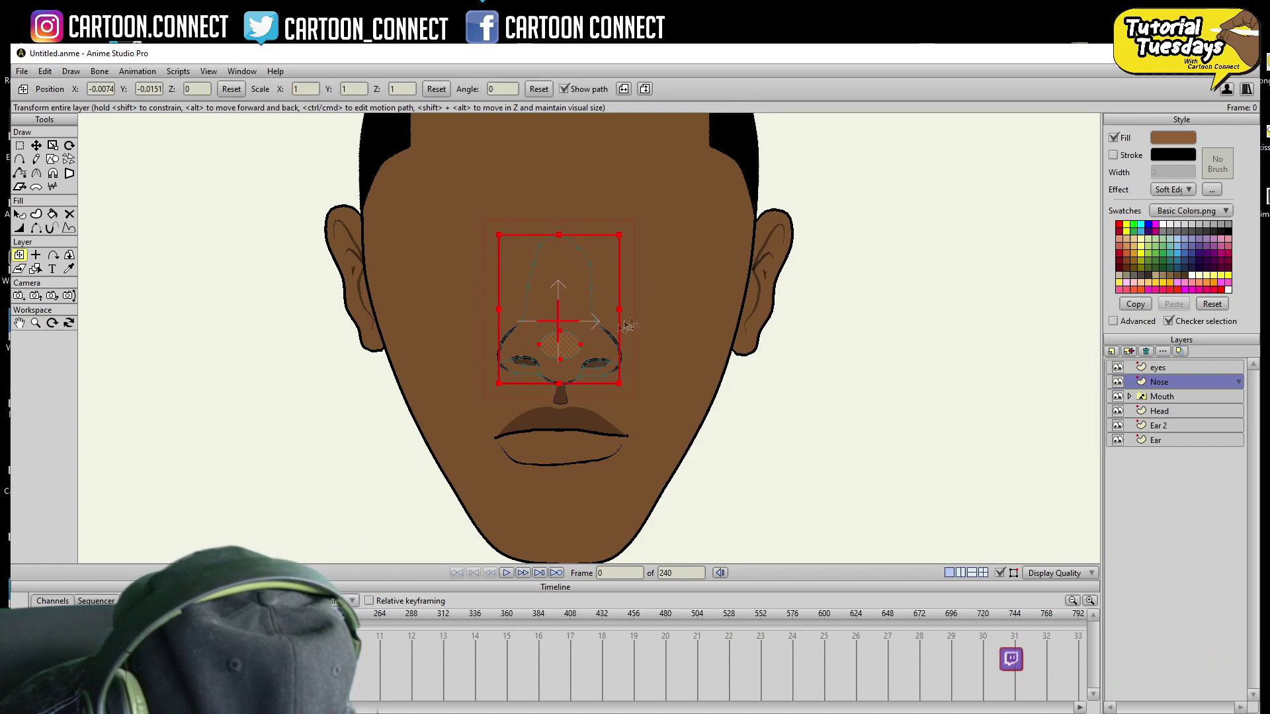
- Render a preview of the whole face to check the nose and mouth, and close the preview
{"action": "left_click", "coordinate": [35, 323]}
{"action": "left_click_drag", "start_coordinate": [969, 351], "coordinate": [589, 291]}
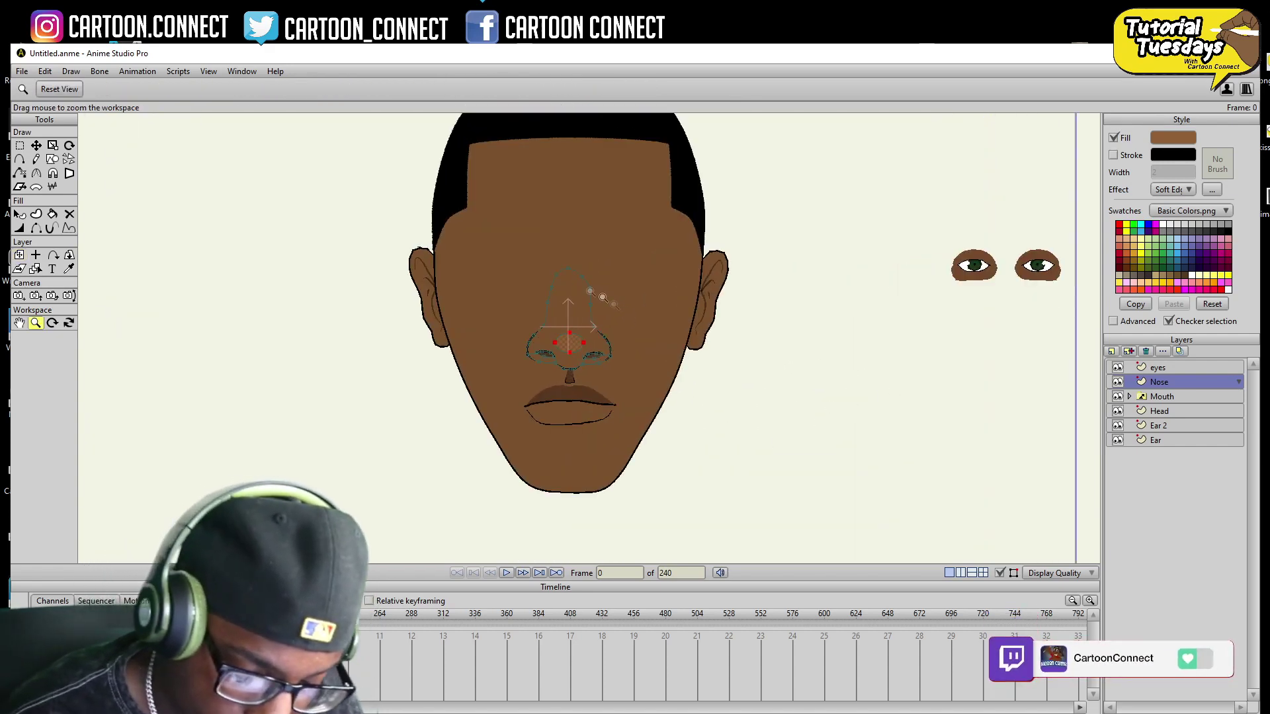
{"action": "left_click", "coordinate": [23, 72]}
{"action": "left_click", "coordinate": [81, 264]}
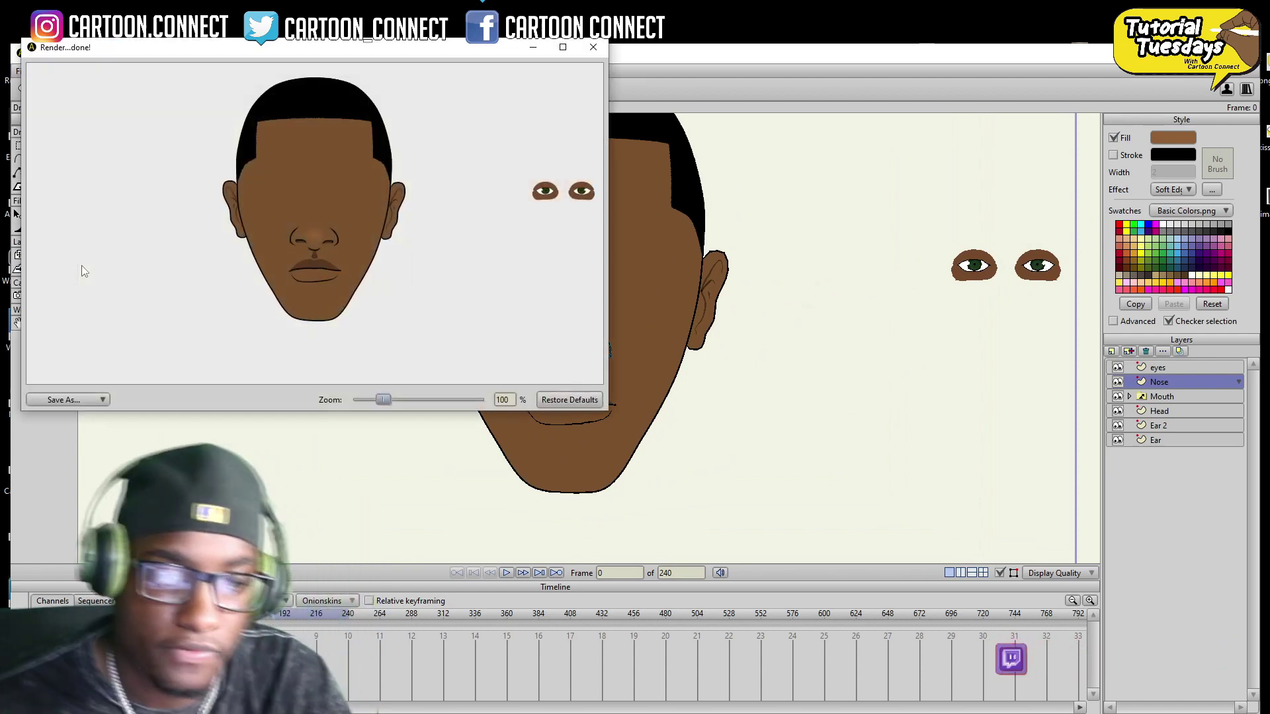
{"action": "left_click", "coordinate": [593, 47]}
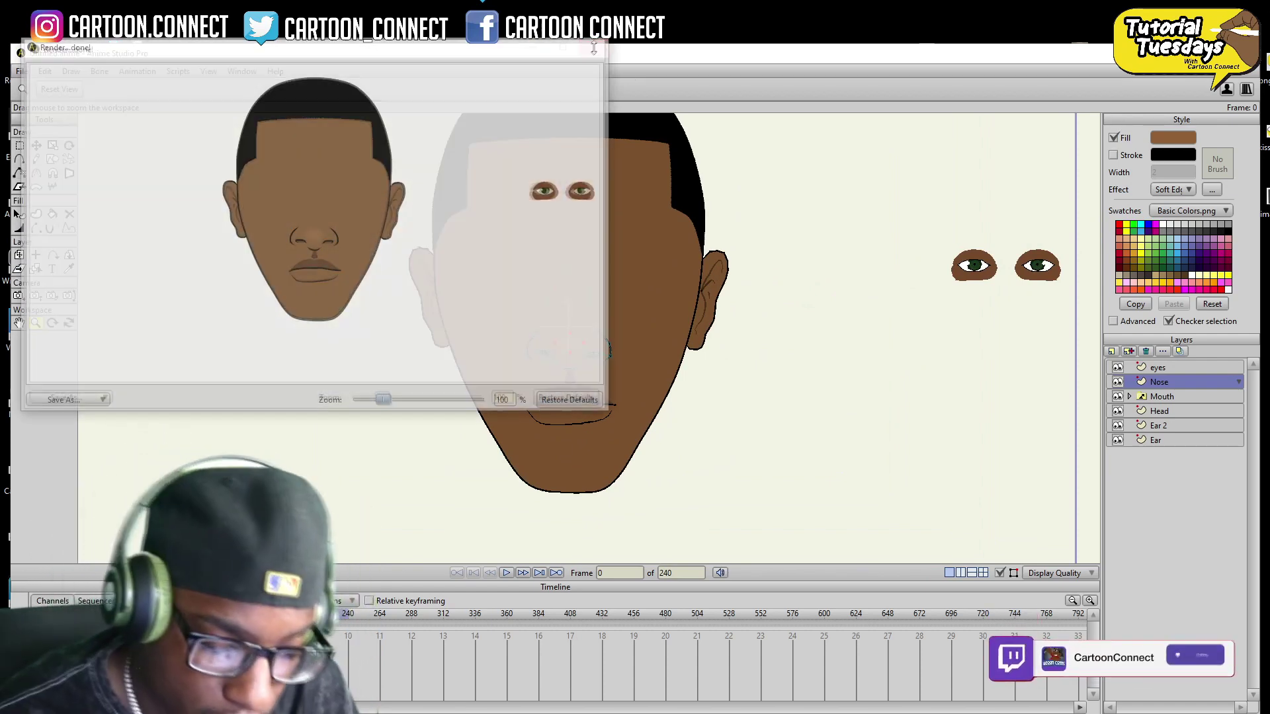
- Expand the Mouth switch layer and examine each mouth-shape layer in turn, from O down to Lips
{"action": "left_click", "coordinate": [1132, 396]}
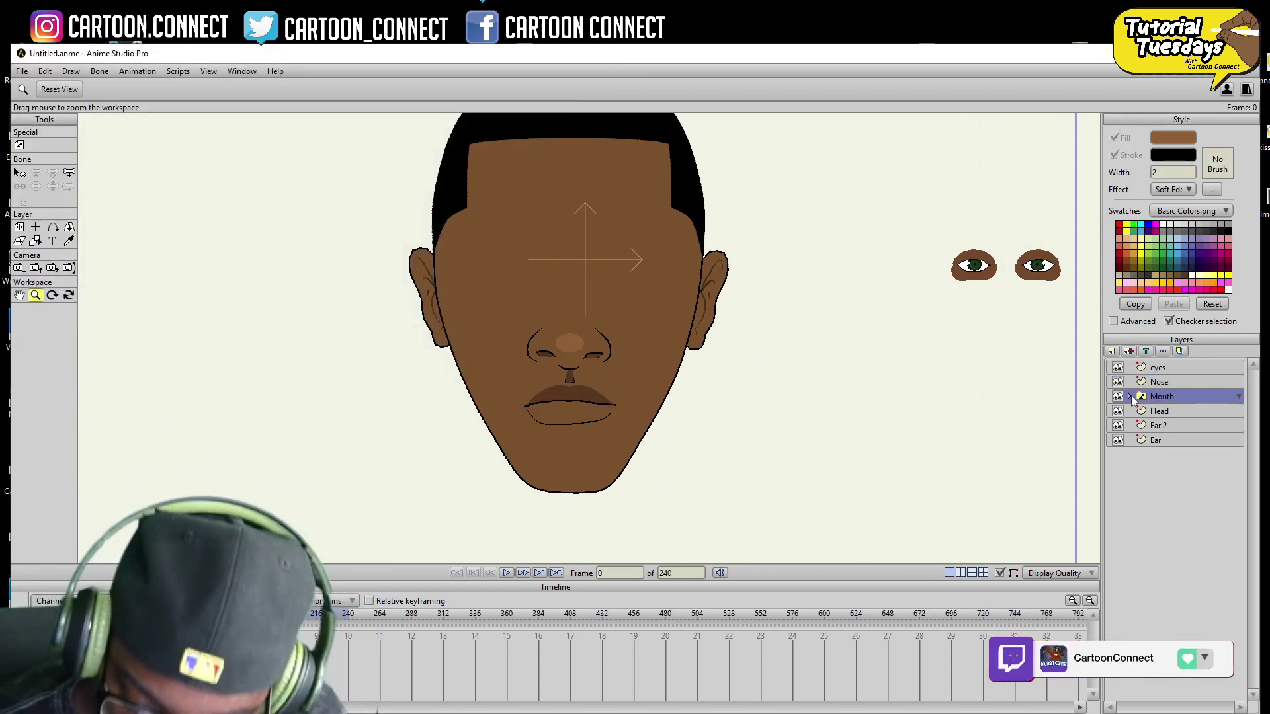
{"action": "left_click", "coordinate": [1130, 396]}
{"action": "left_click", "coordinate": [1168, 411]}
{"action": "left_click", "coordinate": [1164, 426]}
{"action": "left_click", "coordinate": [1165, 441]}
{"action": "left_click", "coordinate": [1165, 455]}
{"action": "left_click", "coordinate": [1165, 469]}
{"action": "left_click", "coordinate": [1165, 483]}
{"action": "left_click", "coordinate": [1164, 498]}
{"action": "left_click", "coordinate": [1168, 410]}
{"action": "left_click", "coordinate": [1165, 425]}
{"action": "left_click", "coordinate": [1165, 441]}
{"action": "left_click", "coordinate": [1165, 454]}
{"action": "left_click", "coordinate": [1166, 469]}
{"action": "left_click", "coordinate": [1165, 484]}
{"action": "left_click", "coordinate": [1165, 498]}
{"action": "left_click", "coordinate": [1168, 486]}
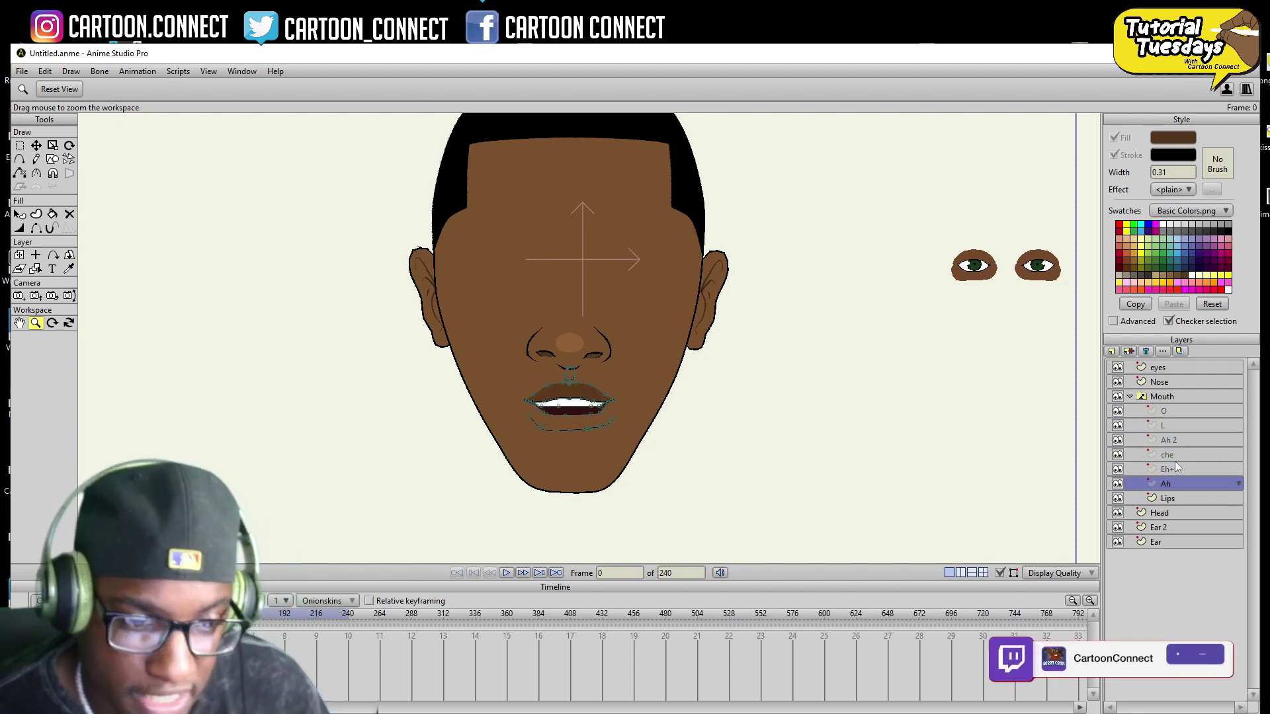
- Examine the mouth shapes from Eh+ up to O in turn, and collapse the Mouth switch layer
{"action": "left_click", "coordinate": [1172, 469]}
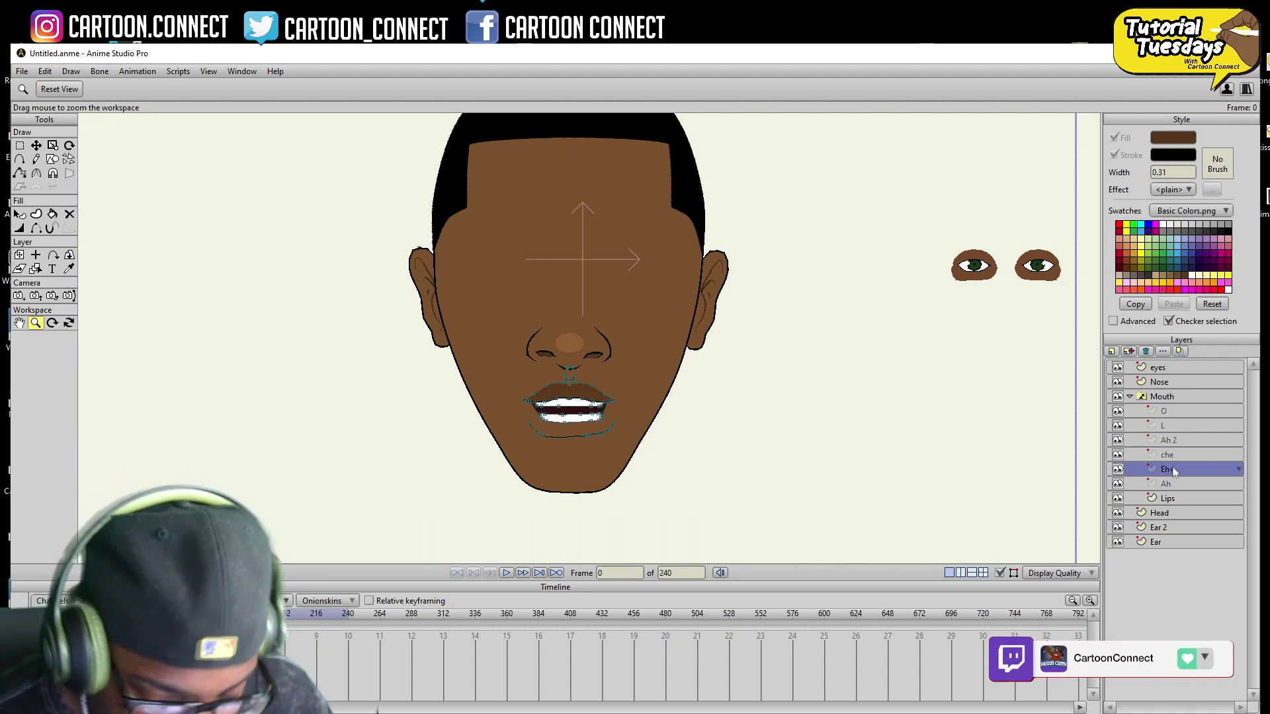
{"action": "left_click", "coordinate": [1172, 455]}
{"action": "left_click", "coordinate": [1171, 441]}
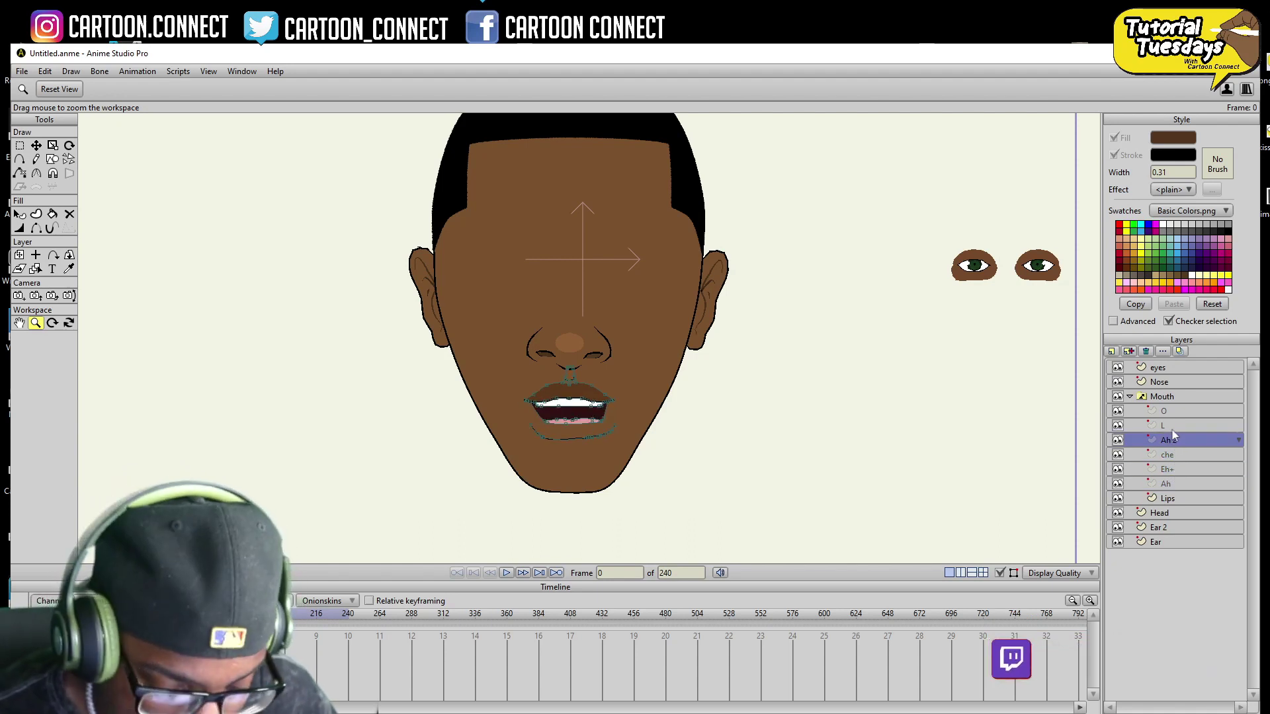
{"action": "left_click", "coordinate": [1172, 425]}
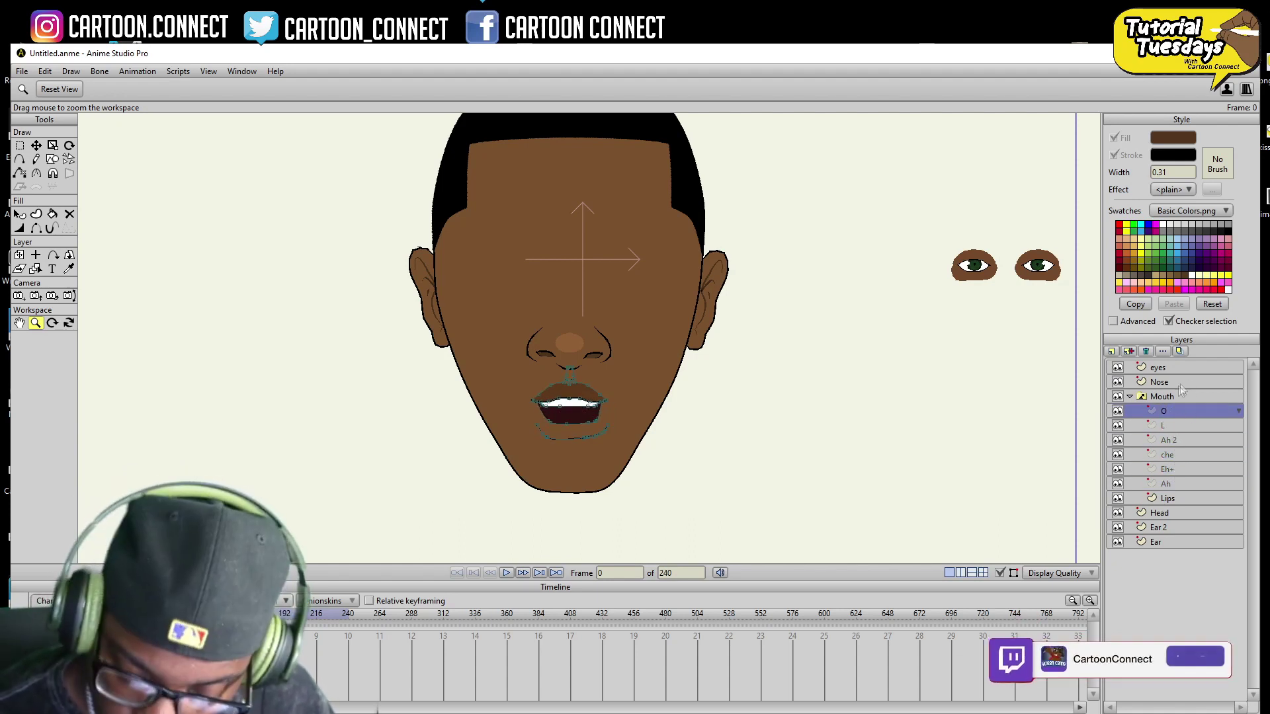
{"action": "left_click", "coordinate": [1131, 396]}
- Widen the Mouth layer to an X scale of about 2.26, recentre it below the nose, and check it with the che mouth shape
{"action": "left_click", "coordinate": [20, 227]}
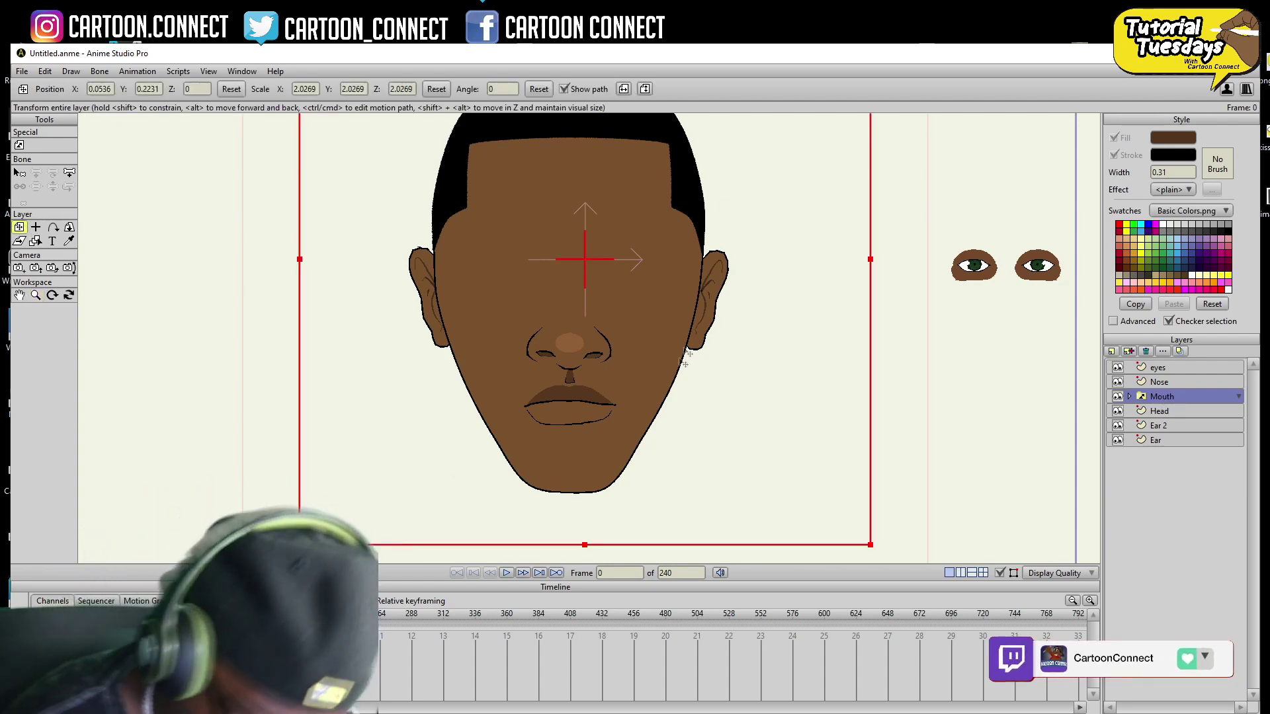
{"action": "left_click_drag", "start_coordinate": [871, 259], "coordinate": [910, 258]}
{"action": "left_click_drag", "start_coordinate": [777, 356], "coordinate": [772, 352]}
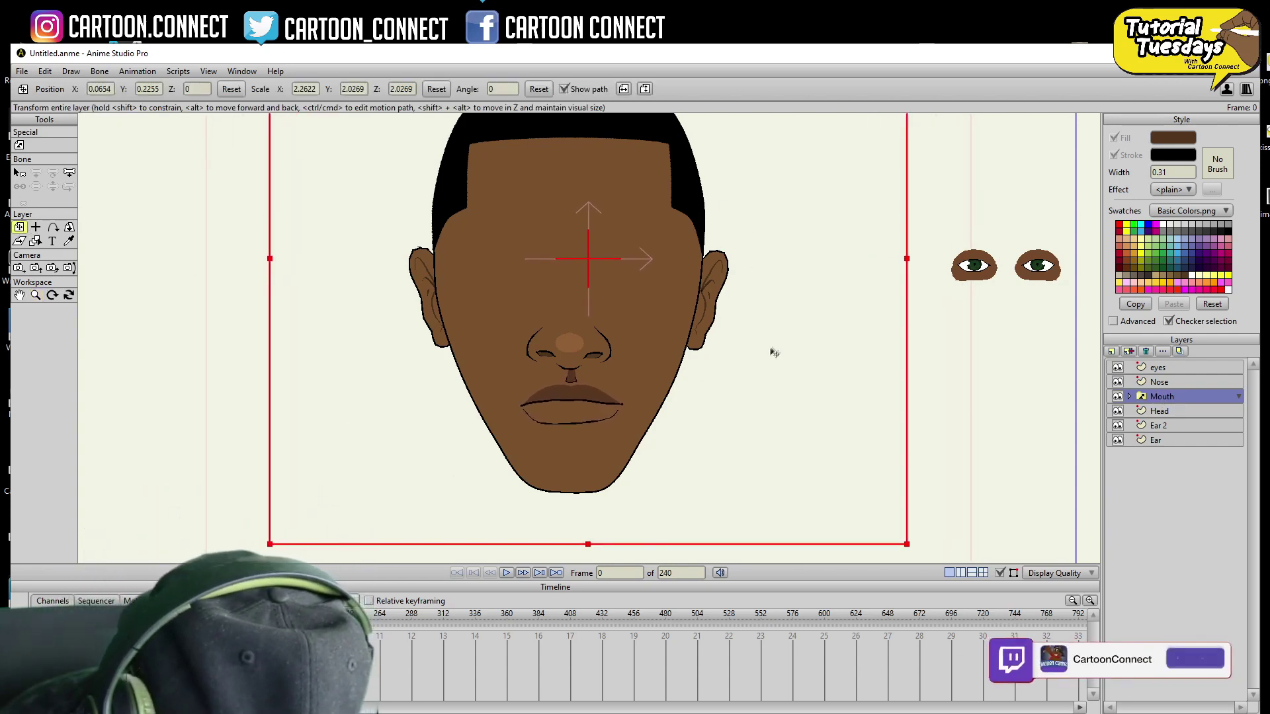
{"action": "left_click", "coordinate": [1130, 396]}
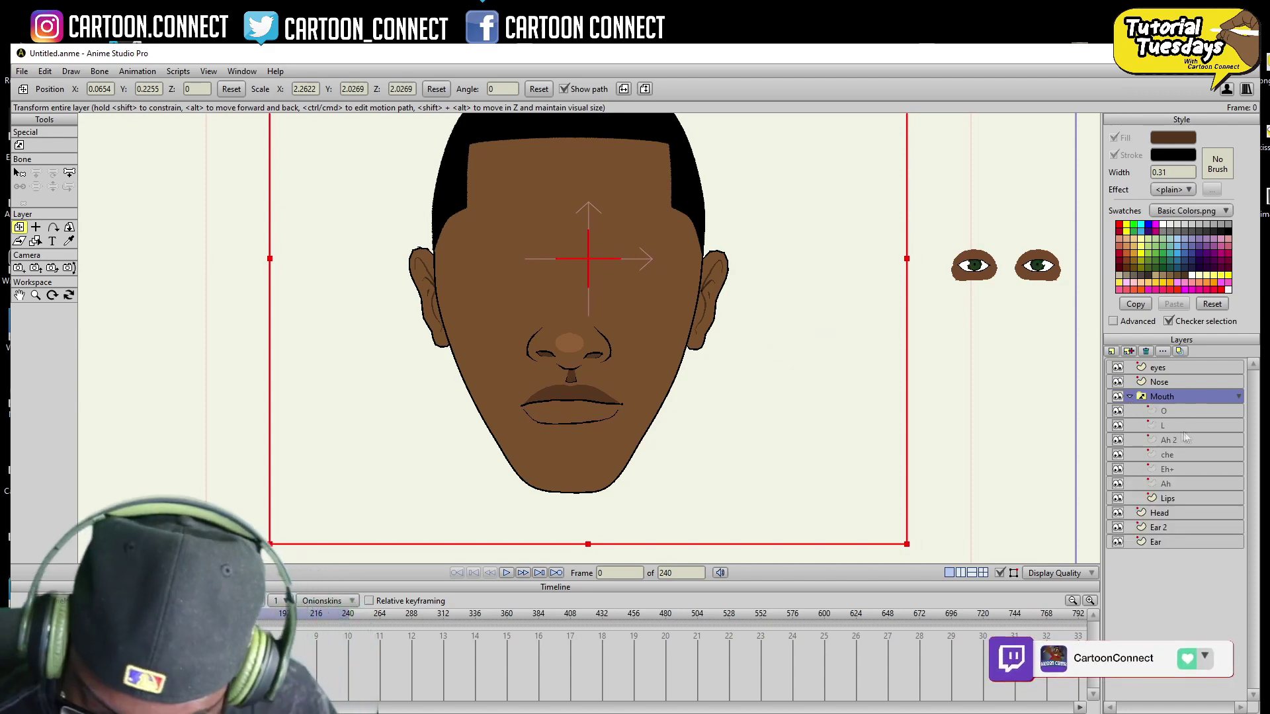
{"action": "left_click", "coordinate": [1167, 455]}
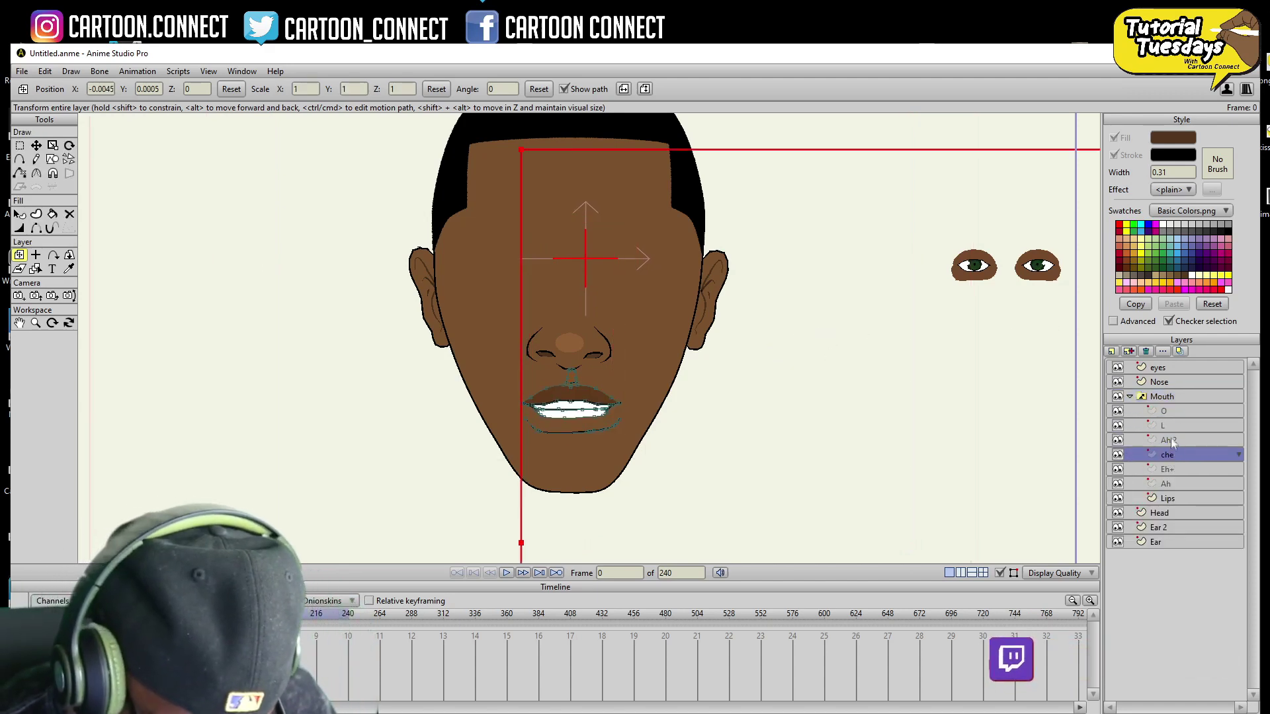
{"action": "left_click", "coordinate": [1162, 397]}
{"action": "left_click", "coordinate": [1130, 396]}
- Move the chin points of the Head layer up slightly to shorten the face below the mouth
{"action": "left_click", "coordinate": [1160, 410]}
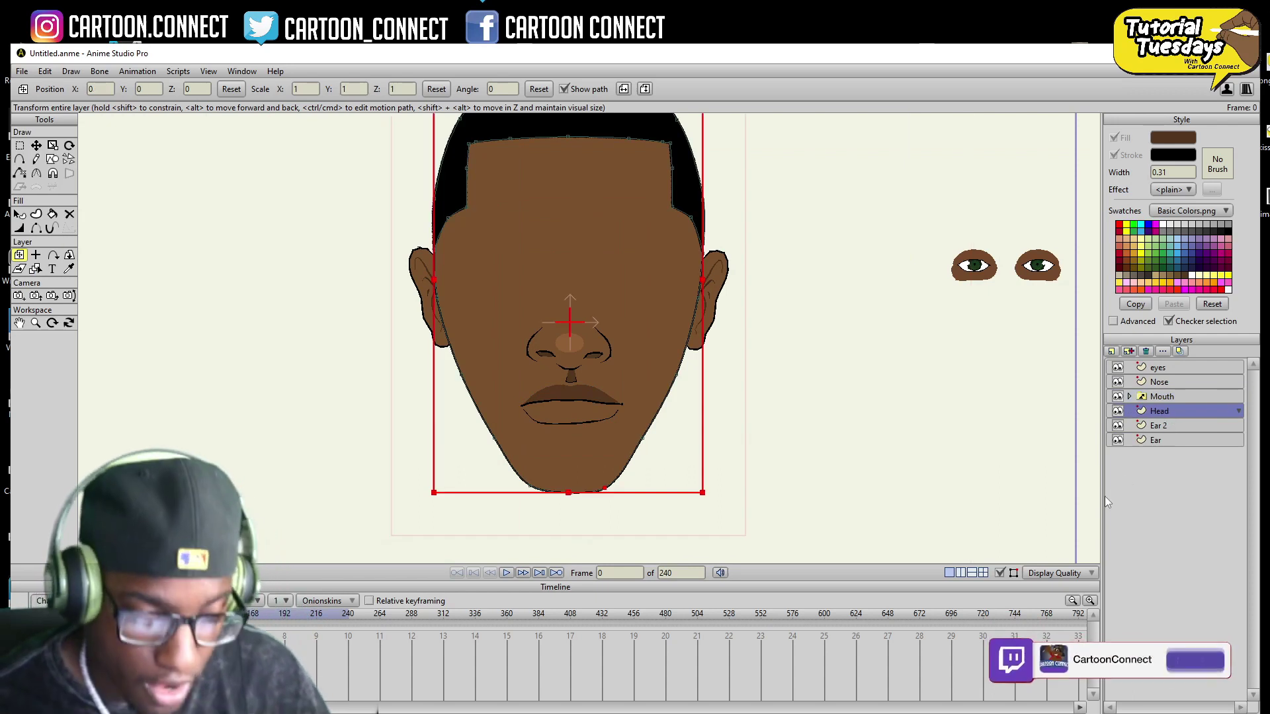
{"action": "left_click", "coordinate": [21, 146]}
{"action": "mouse_move", "coordinate": [652, 483]}
{"action": "left_mouse_down"}
{"action": "mouse_move", "coordinate": [646, 518]}
{"action": "mouse_move", "coordinate": [651, 489]}
{"action": "left_mouse_up"}
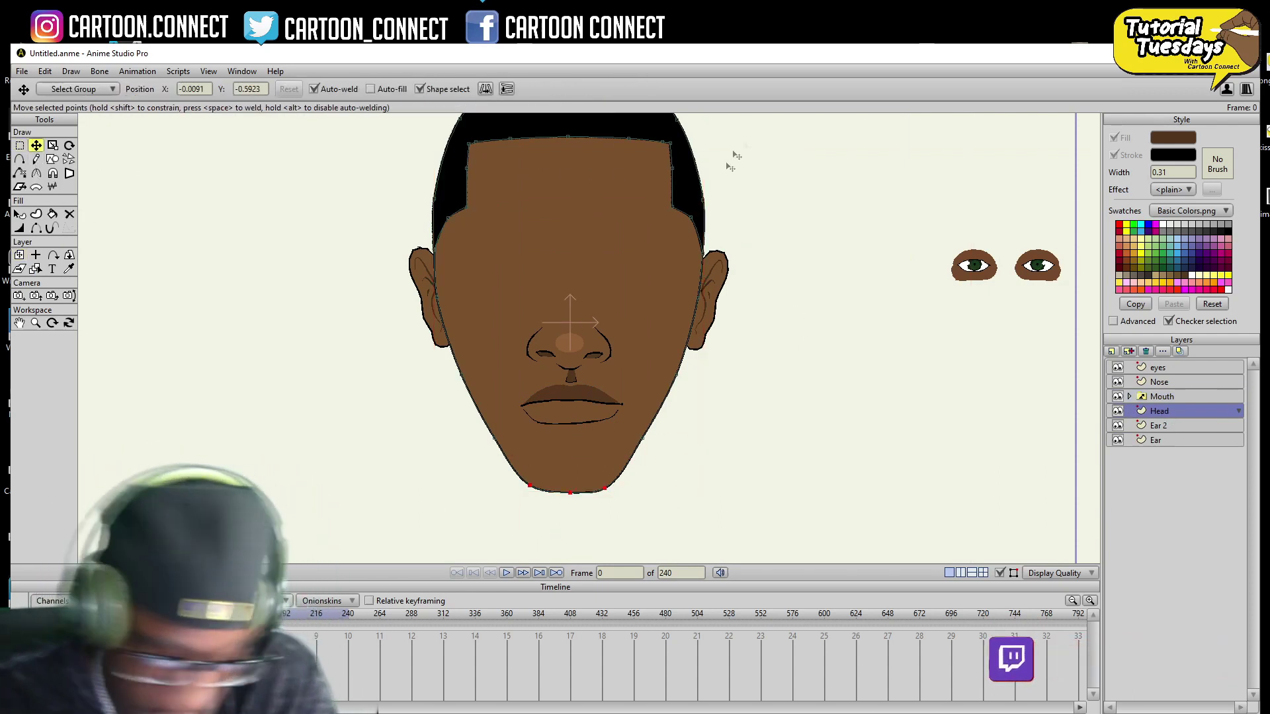
{"action": "left_click_drag", "start_coordinate": [600, 459], "coordinate": [600, 454]}
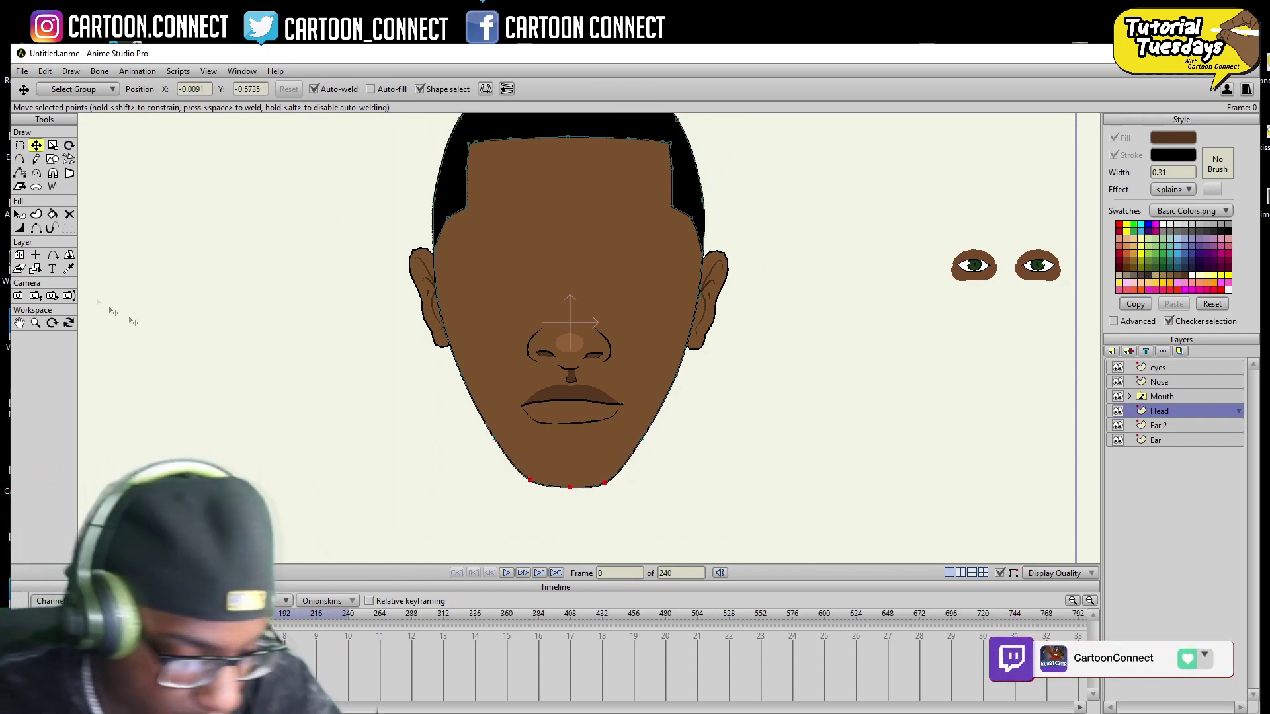
- Nudge the Mouth layer slightly down and to the left so the lips sit centred below the nose
{"action": "left_click", "coordinate": [36, 323]}
{"action": "scroll", "coordinate": [644, 458], "scroll_direction": "down", "scroll_amount": 3}
{"action": "left_click_drag", "start_coordinate": [645, 457], "coordinate": [848, 469]}
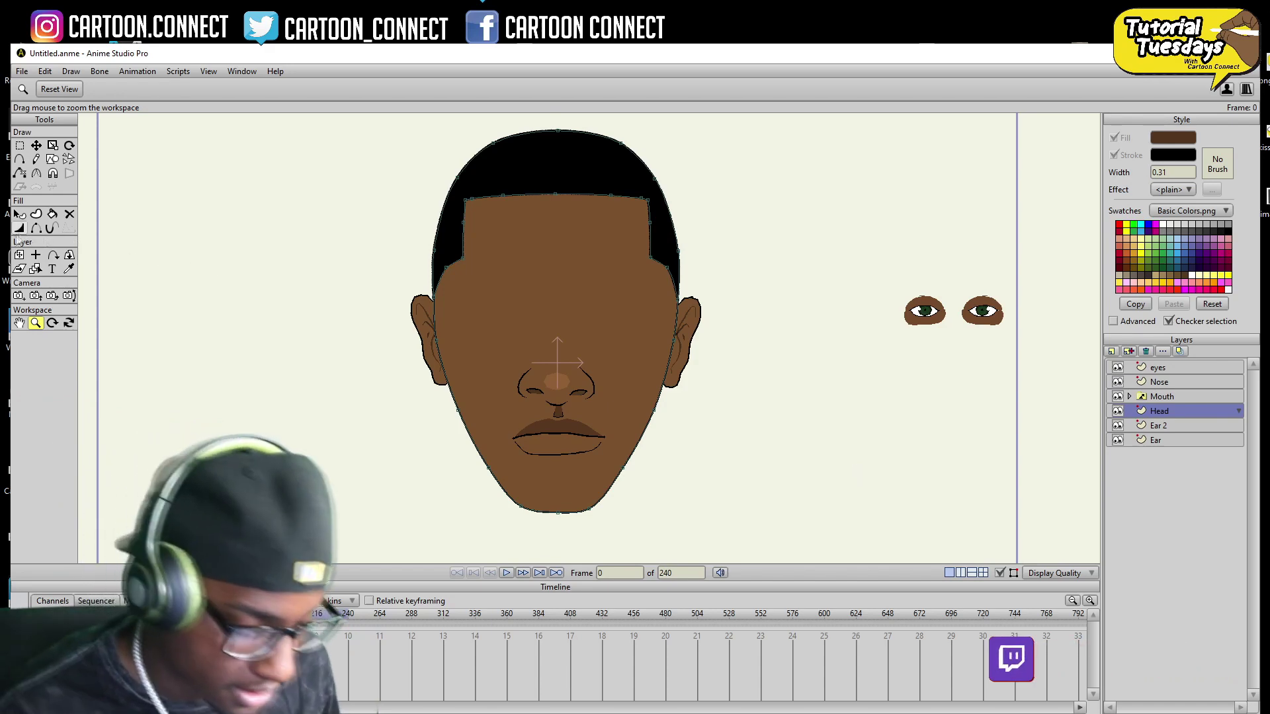
{"action": "key", "text": "0"}
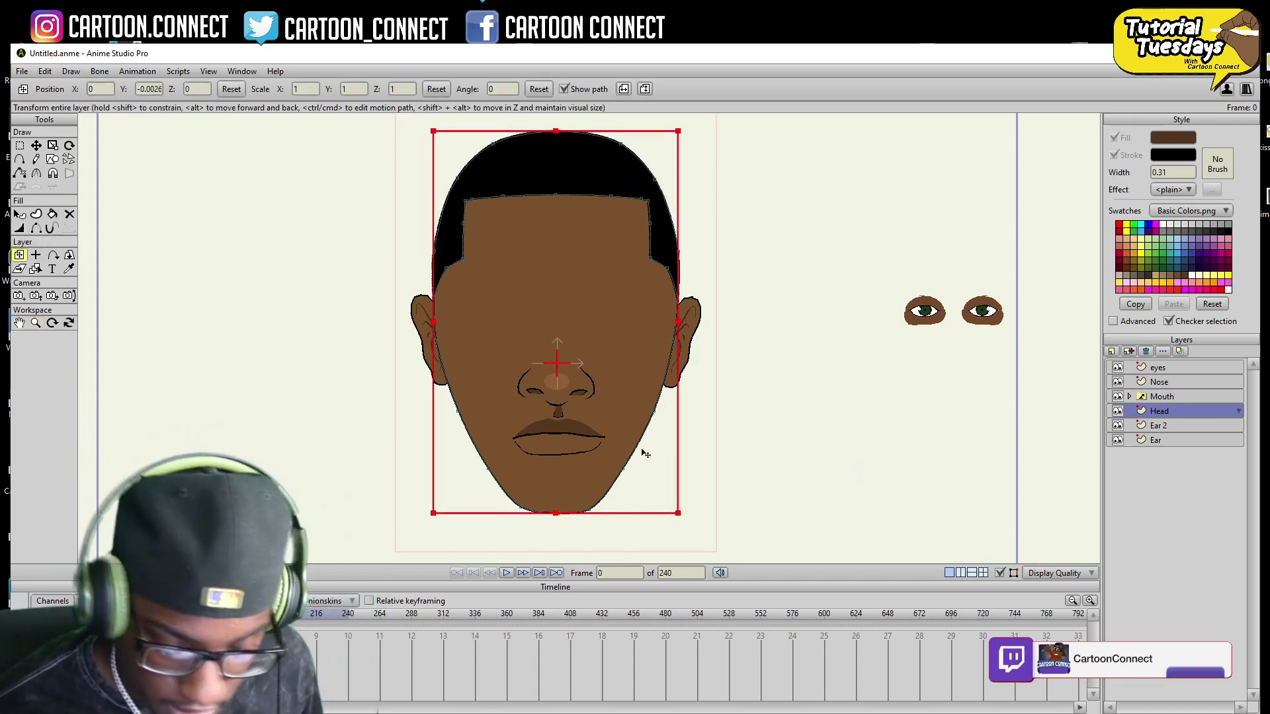
{"action": "left_click", "coordinate": [1164, 398]}
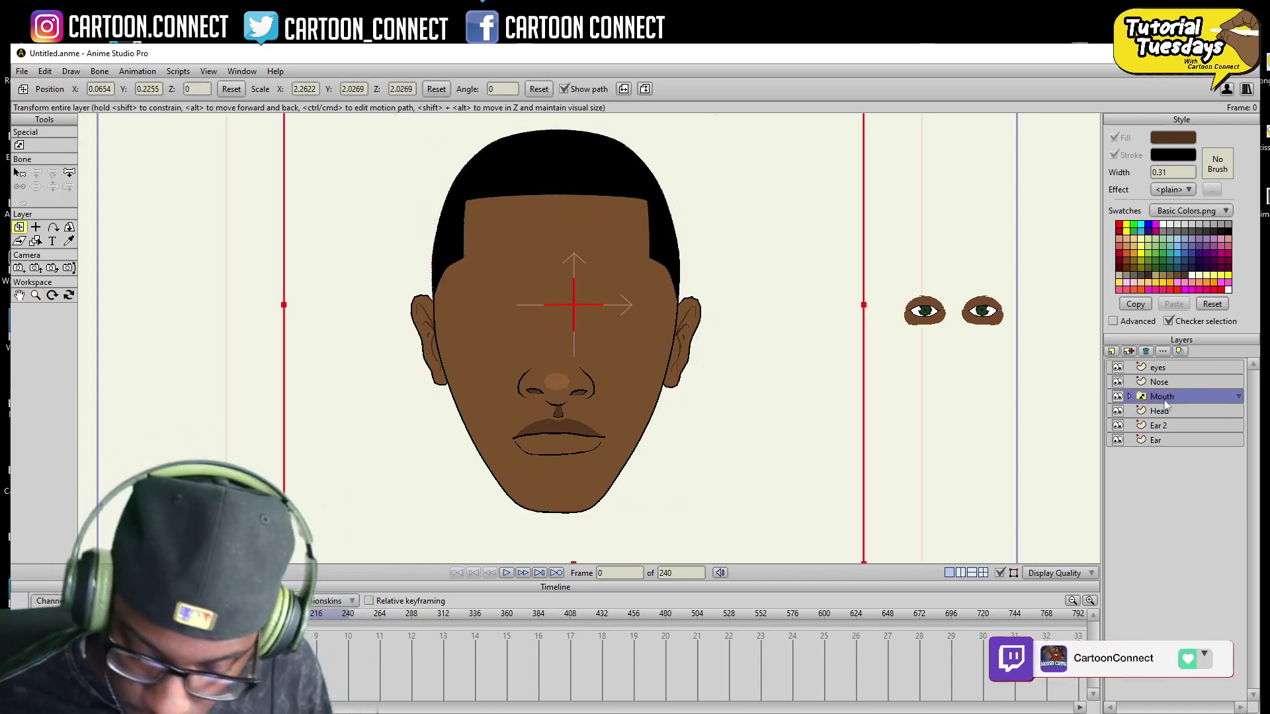
{"action": "left_click_drag", "start_coordinate": [749, 415], "coordinate": [748, 418]}
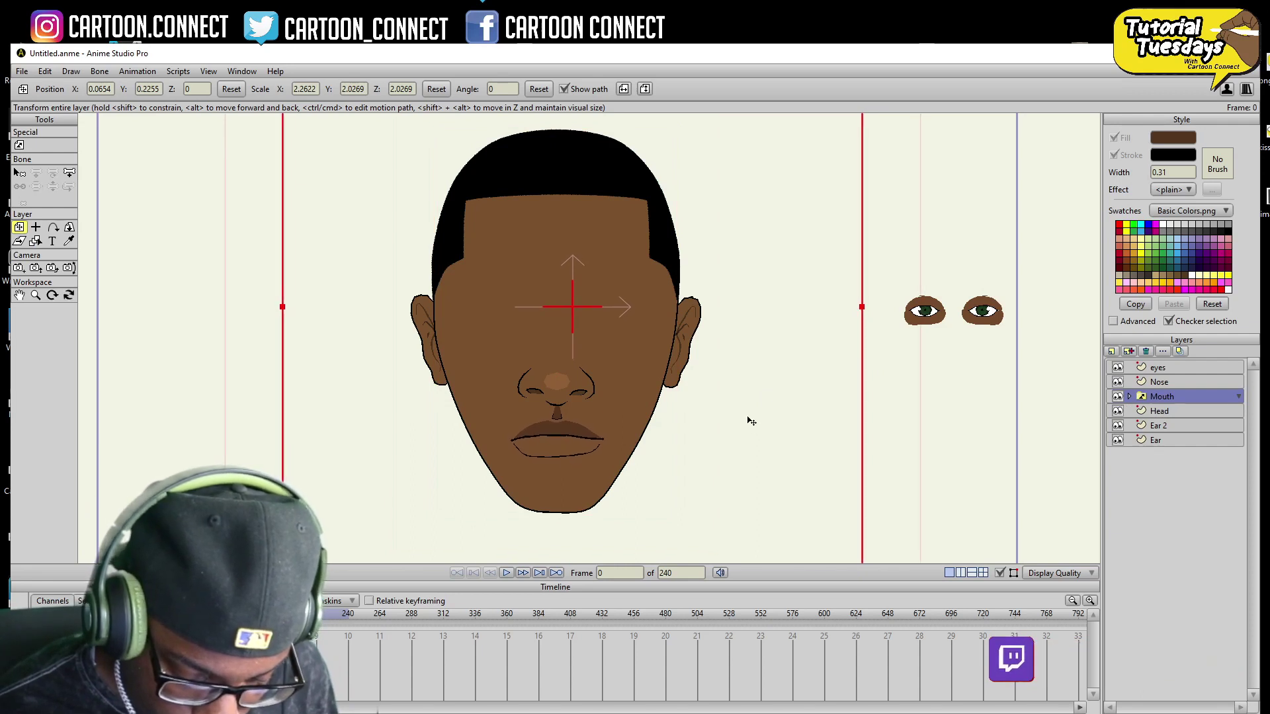
- Add a new vector layer named eyes above the existing eyes layer
{"action": "left_click", "coordinate": [1188, 372]}
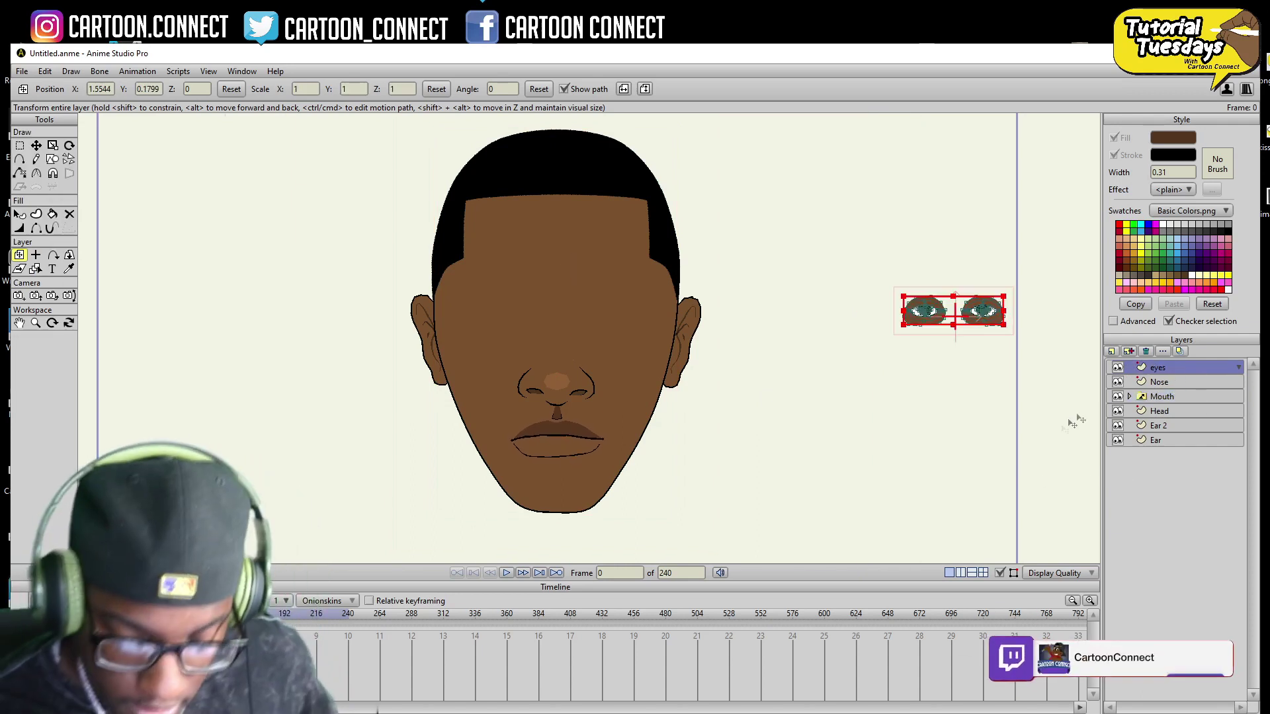
{"action": "left_click", "coordinate": [1111, 351]}
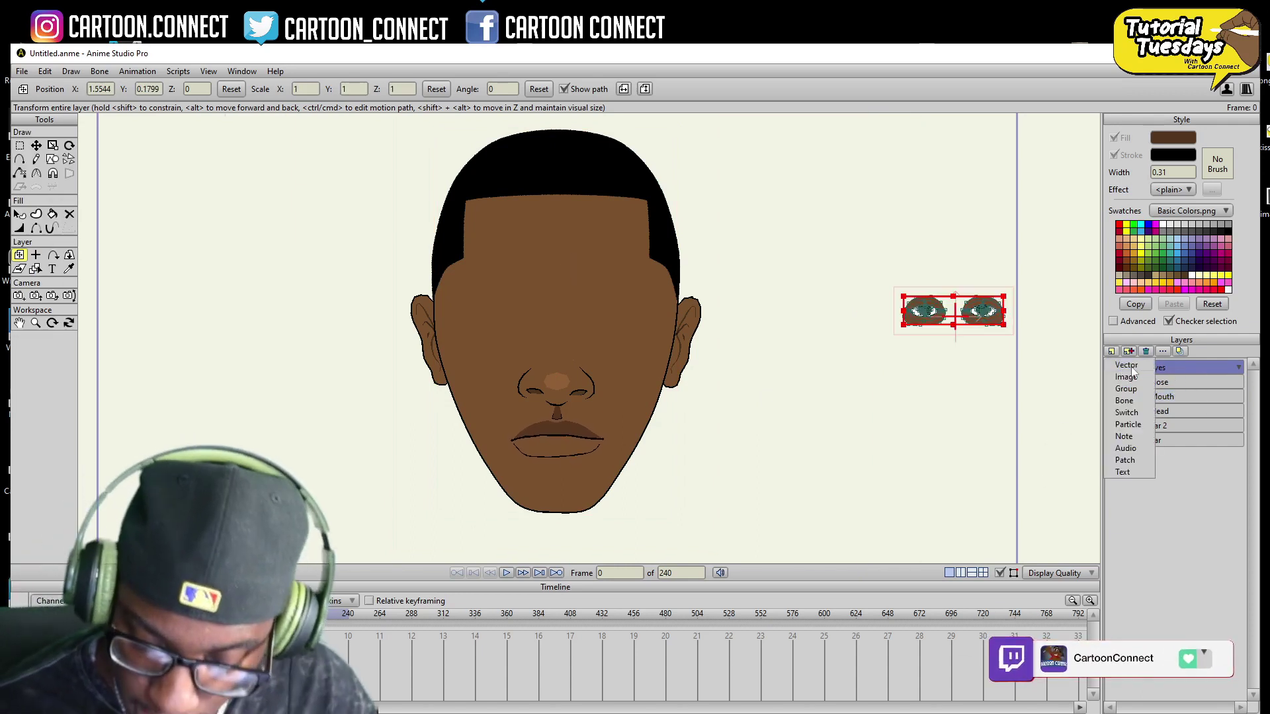
{"action": "left_click", "coordinate": [1131, 366]}
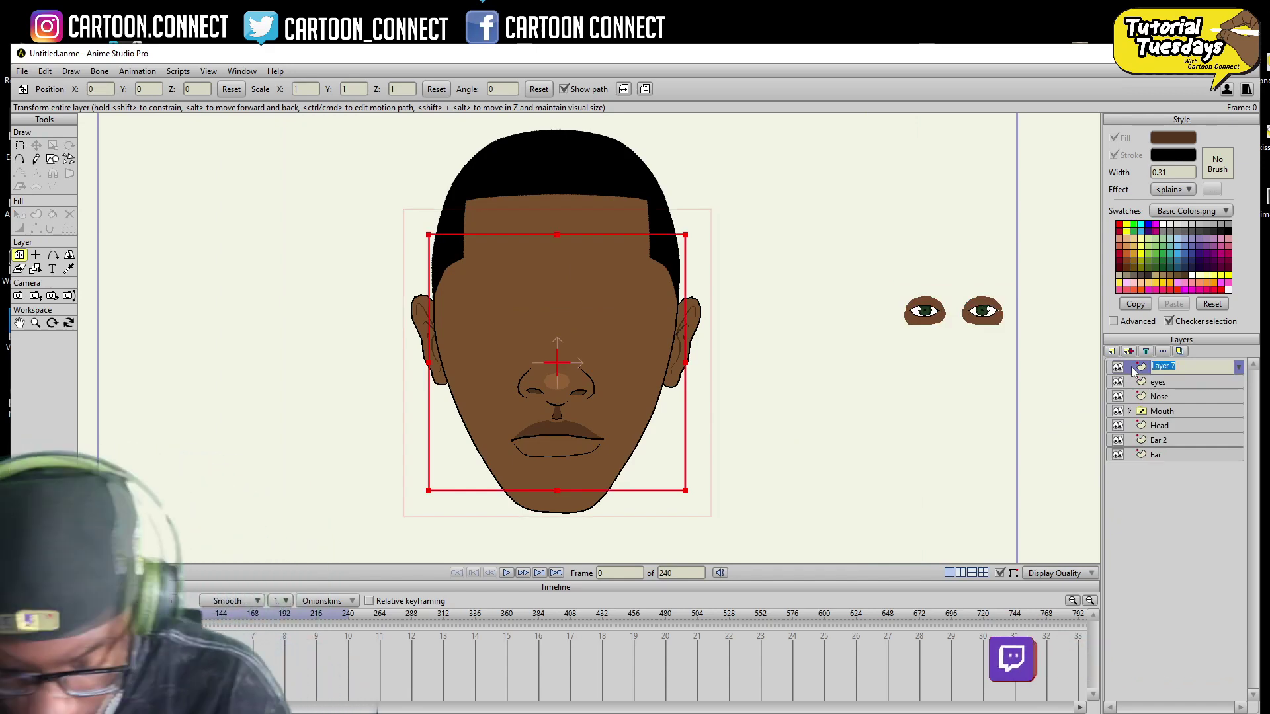
{"action": "type", "text": "eyes"}
{"action": "key", "text": "Return"}
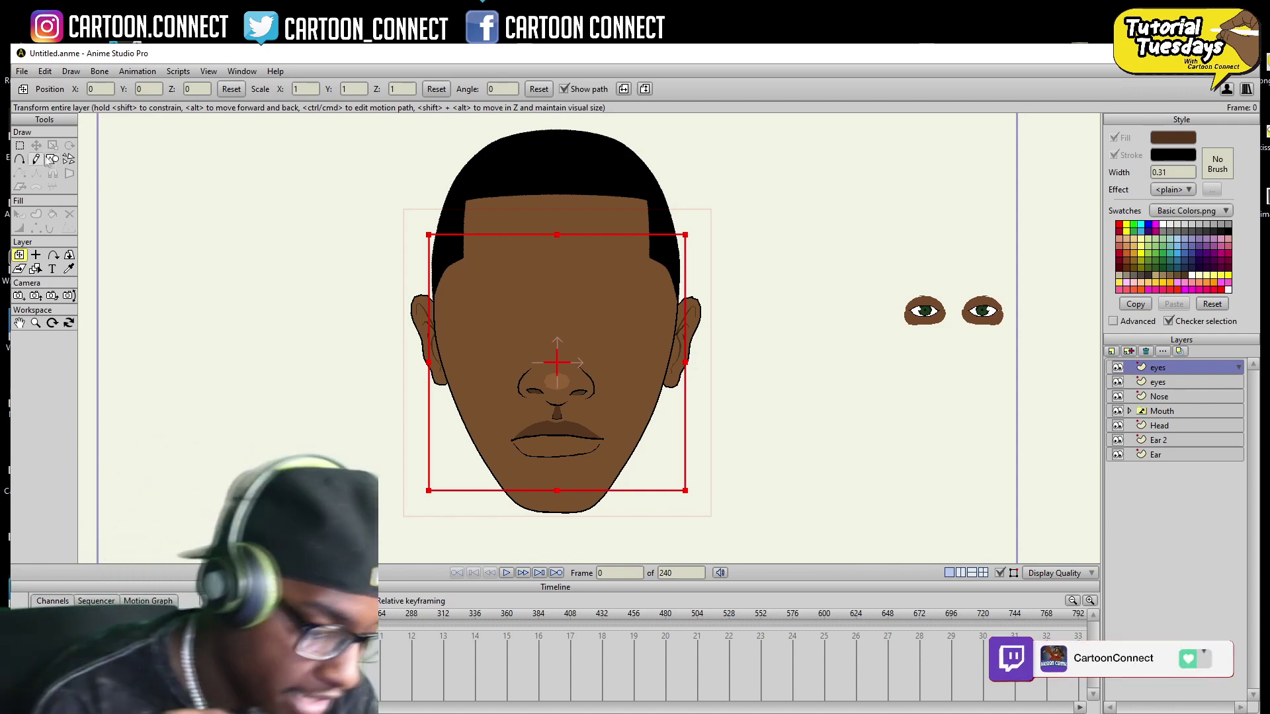
- Draw an oval eyeball on the left side of the face and fill it with white (FFFFFF)
{"action": "left_click", "coordinate": [52, 160]}
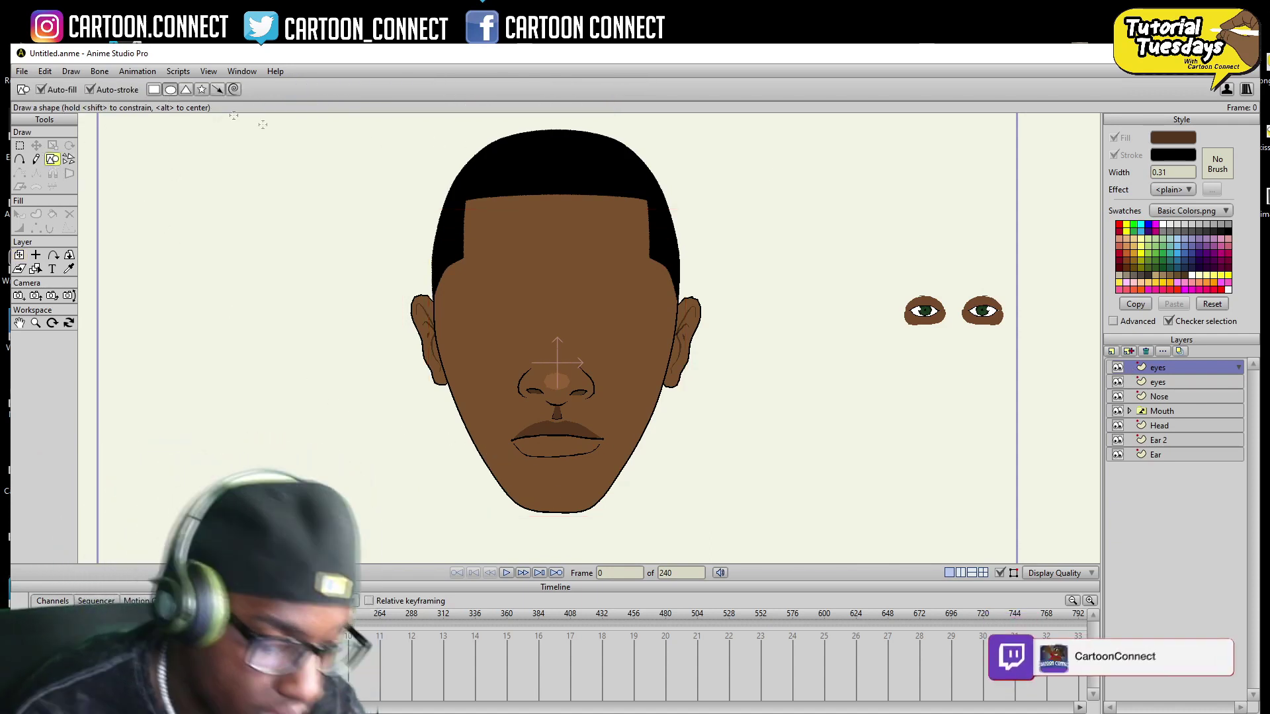
{"action": "left_click_drag", "start_coordinate": [466, 291], "coordinate": [533, 342]}
{"action": "left_click", "coordinate": [20, 214]}
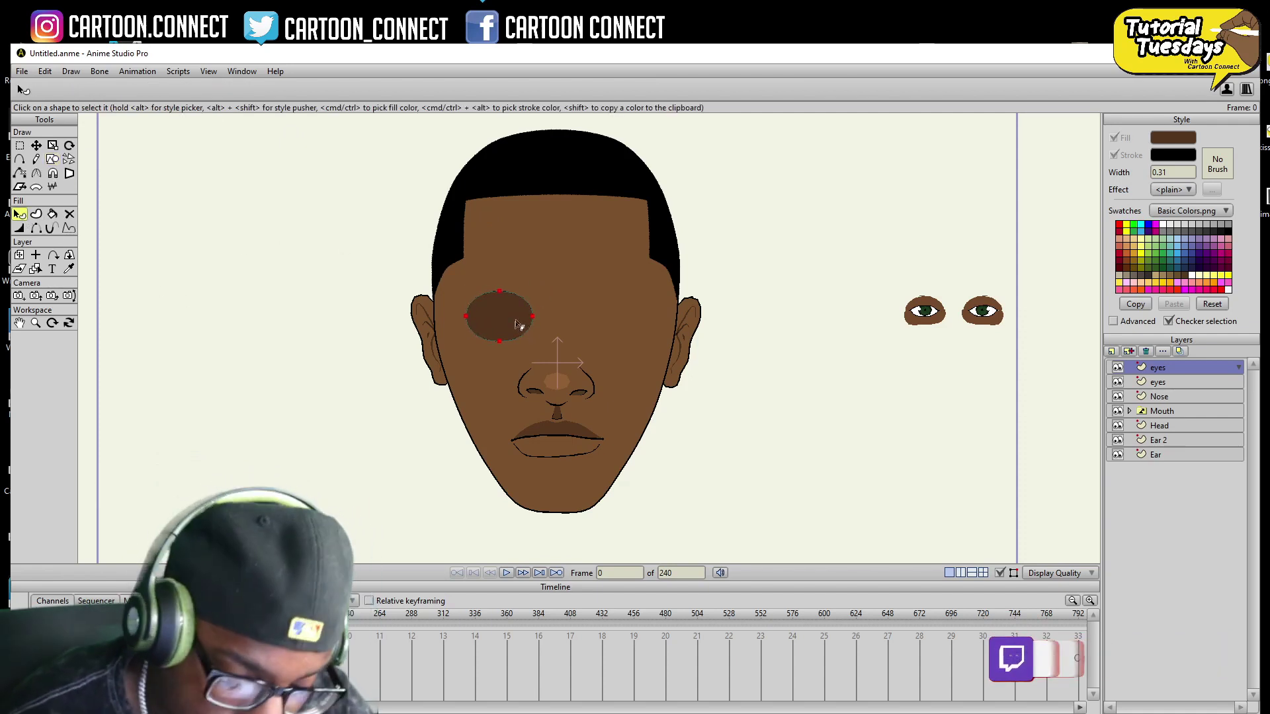
{"action": "left_click", "coordinate": [518, 326]}
{"action": "left_click", "coordinate": [1172, 138]}
{"action": "left_click", "coordinate": [740, 218]}
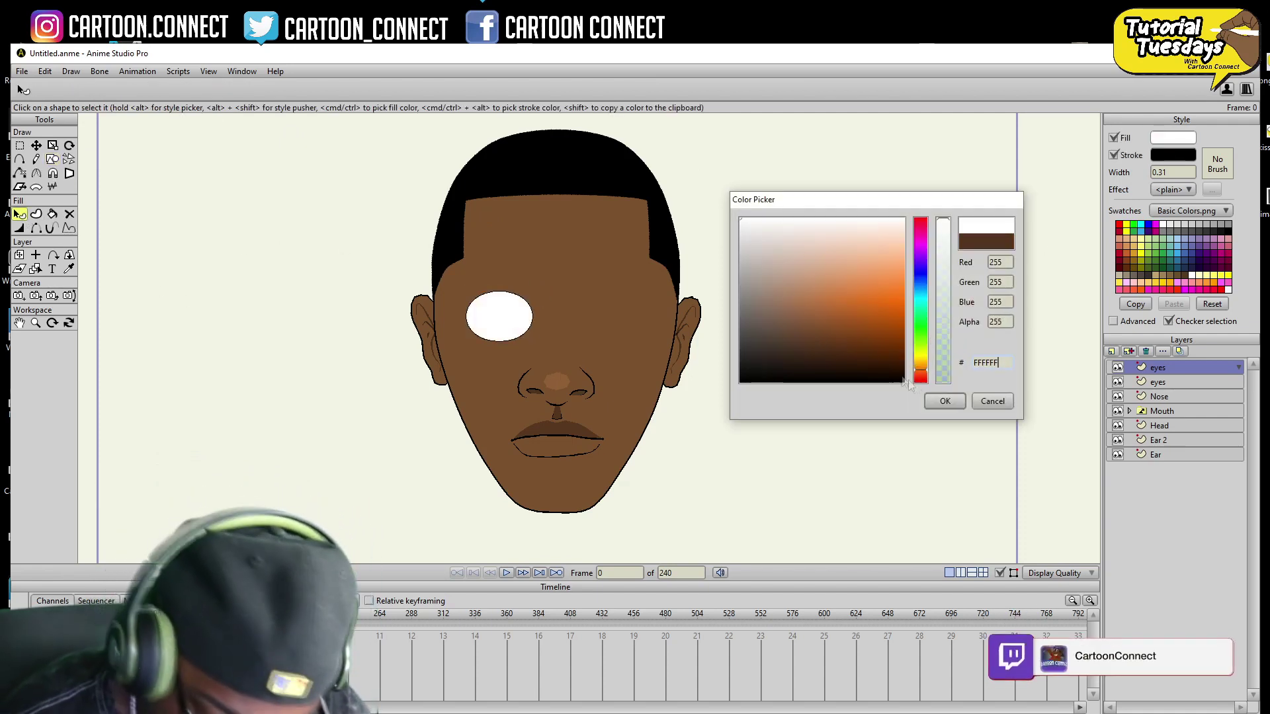
{"action": "left_click", "coordinate": [944, 401]}
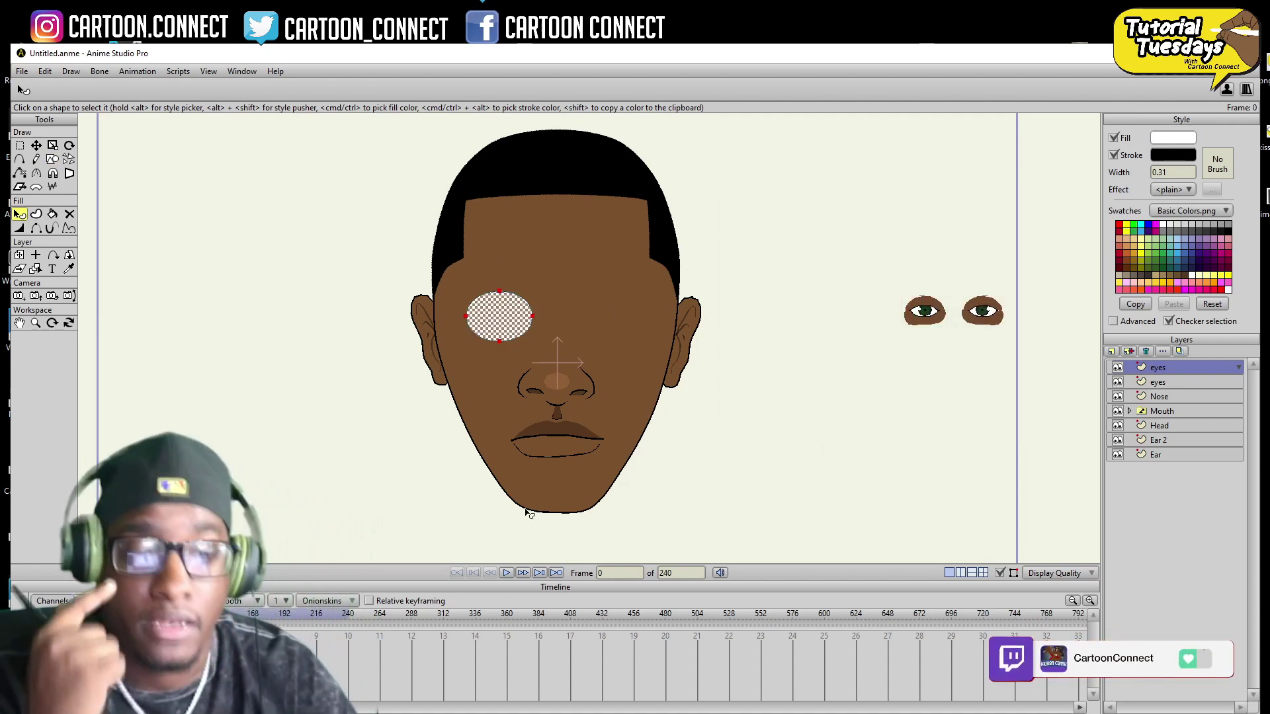
- Draw a small round pupil in the middle of the white eyeball and fill it with black (000000)
{"action": "left_click", "coordinate": [52, 158]}
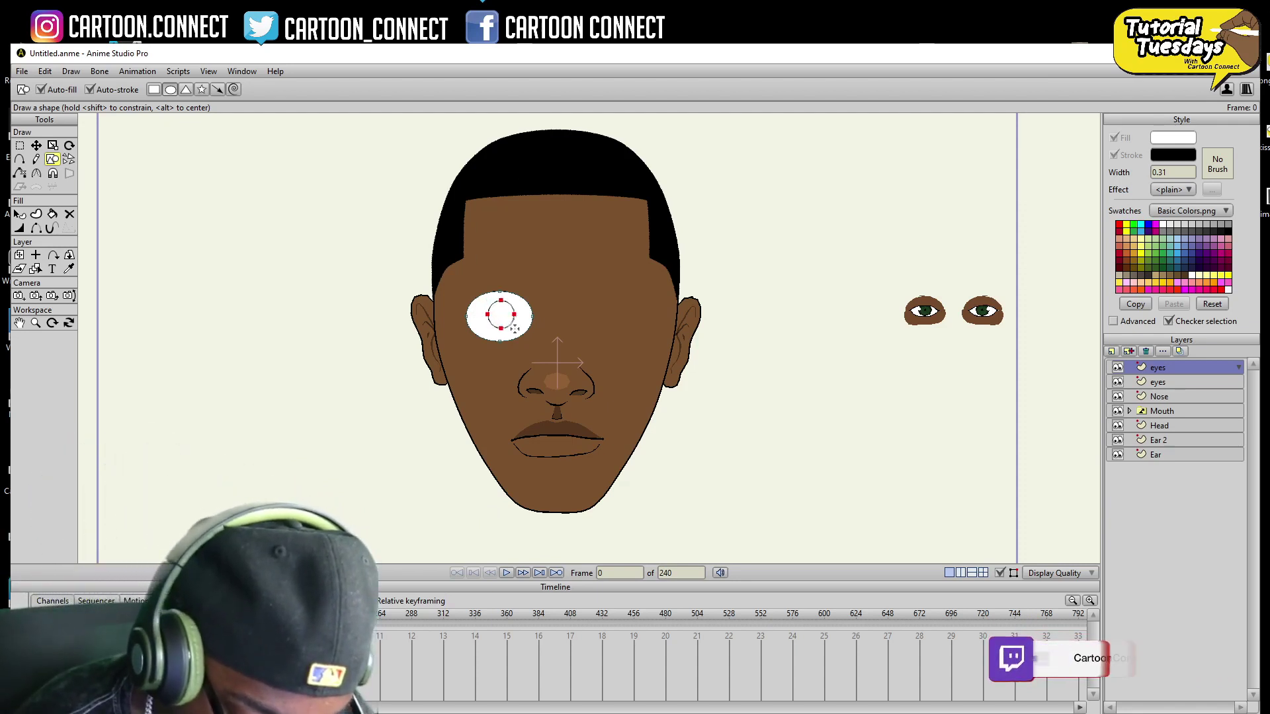
{"action": "left_click", "coordinate": [20, 214]}
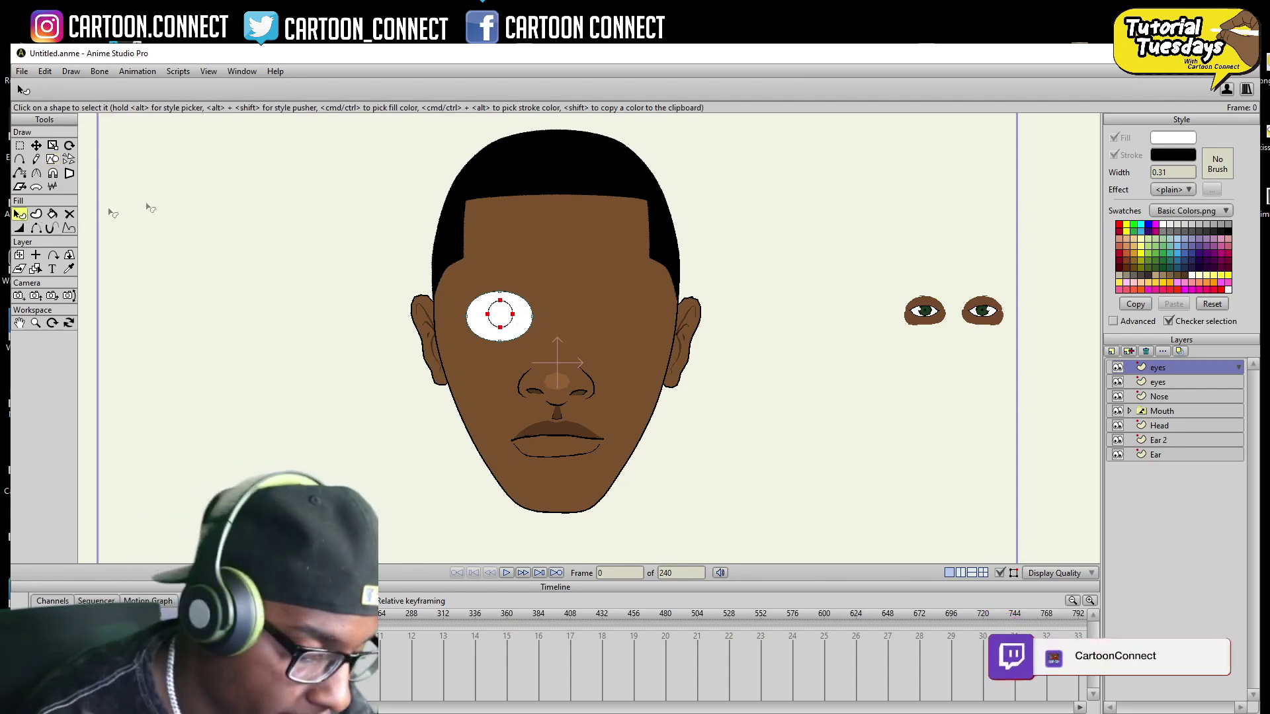
{"action": "left_click", "coordinate": [500, 314]}
{"action": "left_click", "coordinate": [1172, 138]}
{"action": "left_click_drag", "start_coordinate": [804, 352], "coordinate": [538, 632]}
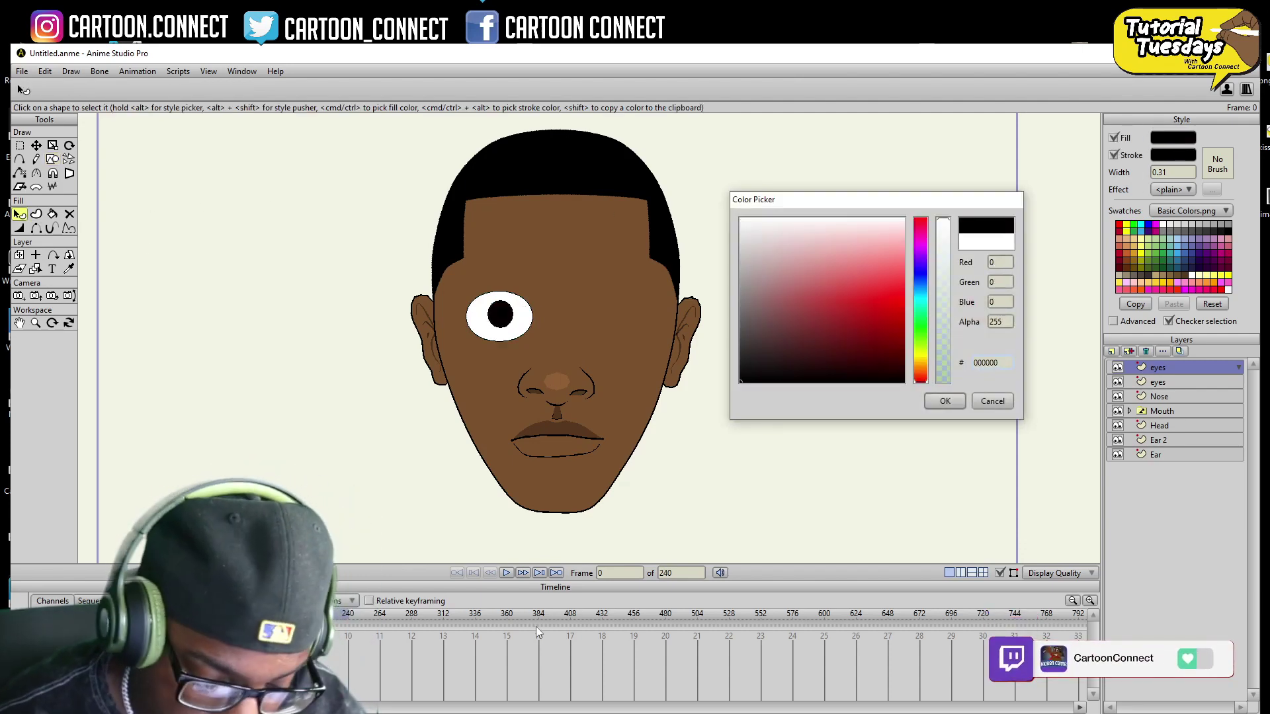
{"action": "left_click", "coordinate": [945, 401]}
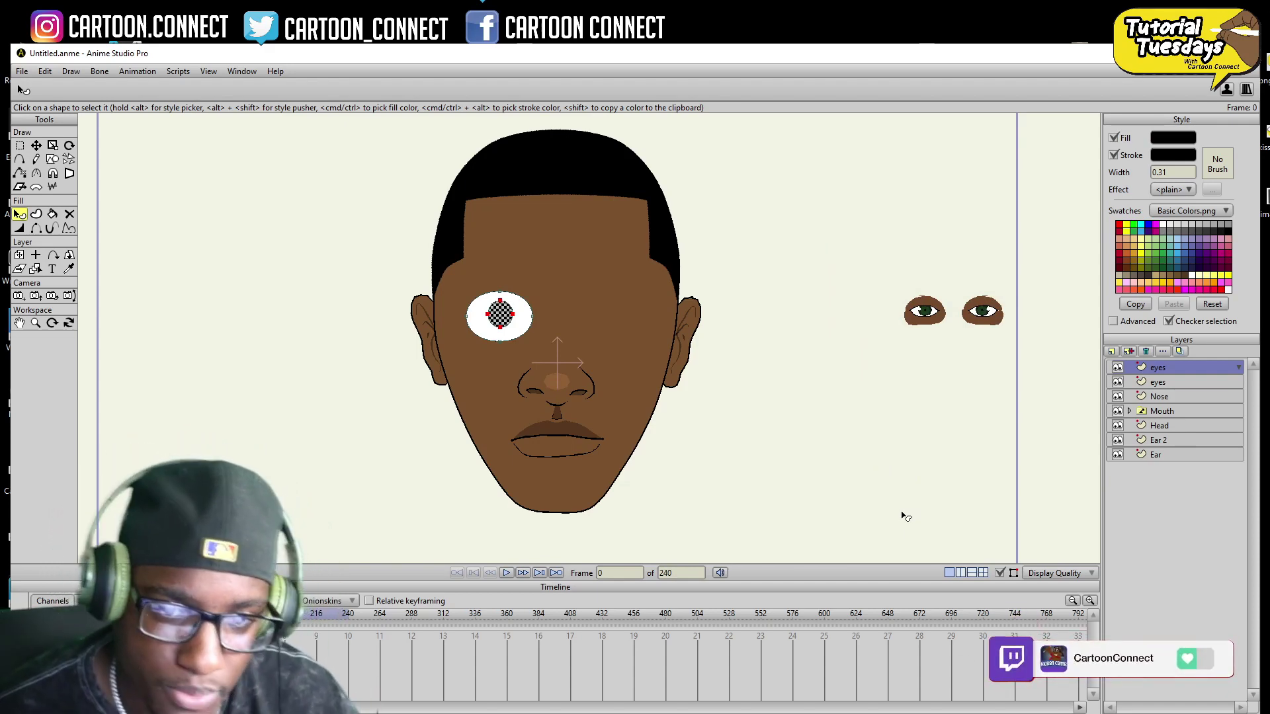
- Select the points of the eyeball and pupil together and move the eye down onto the cheek beside the nose
{"action": "left_click", "coordinate": [19, 145]}
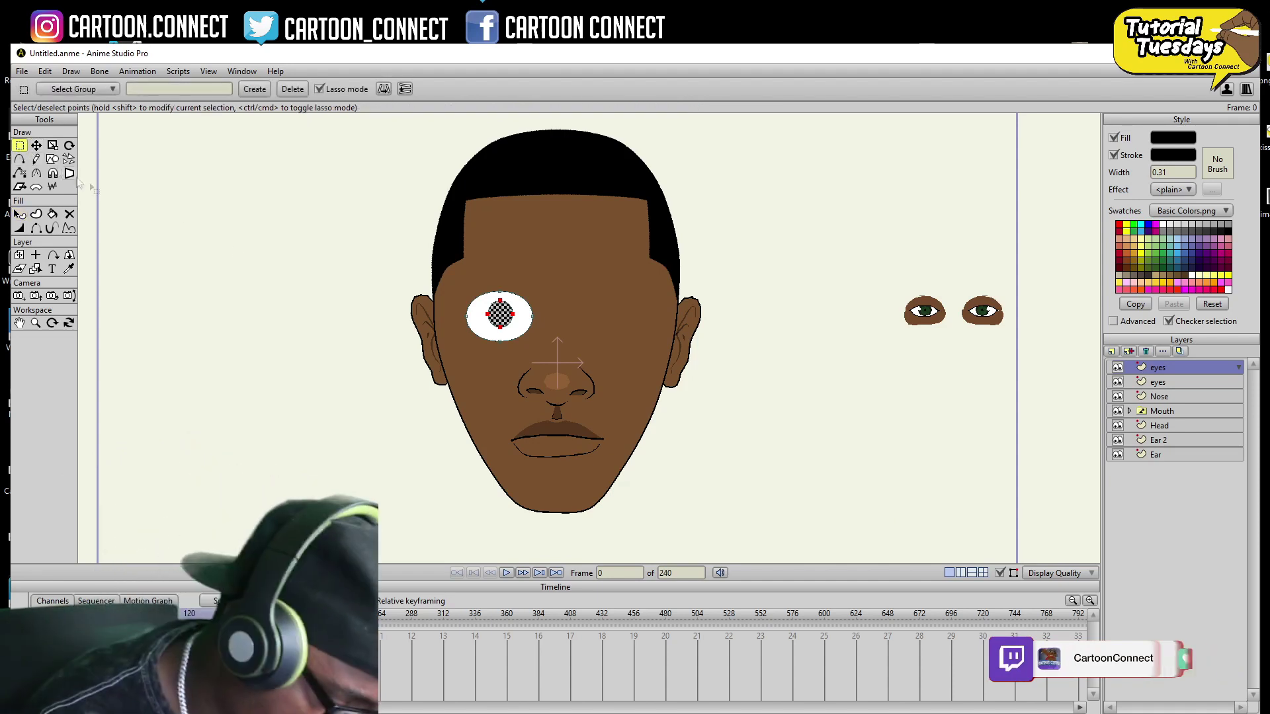
{"action": "left_click", "coordinate": [397, 425]}
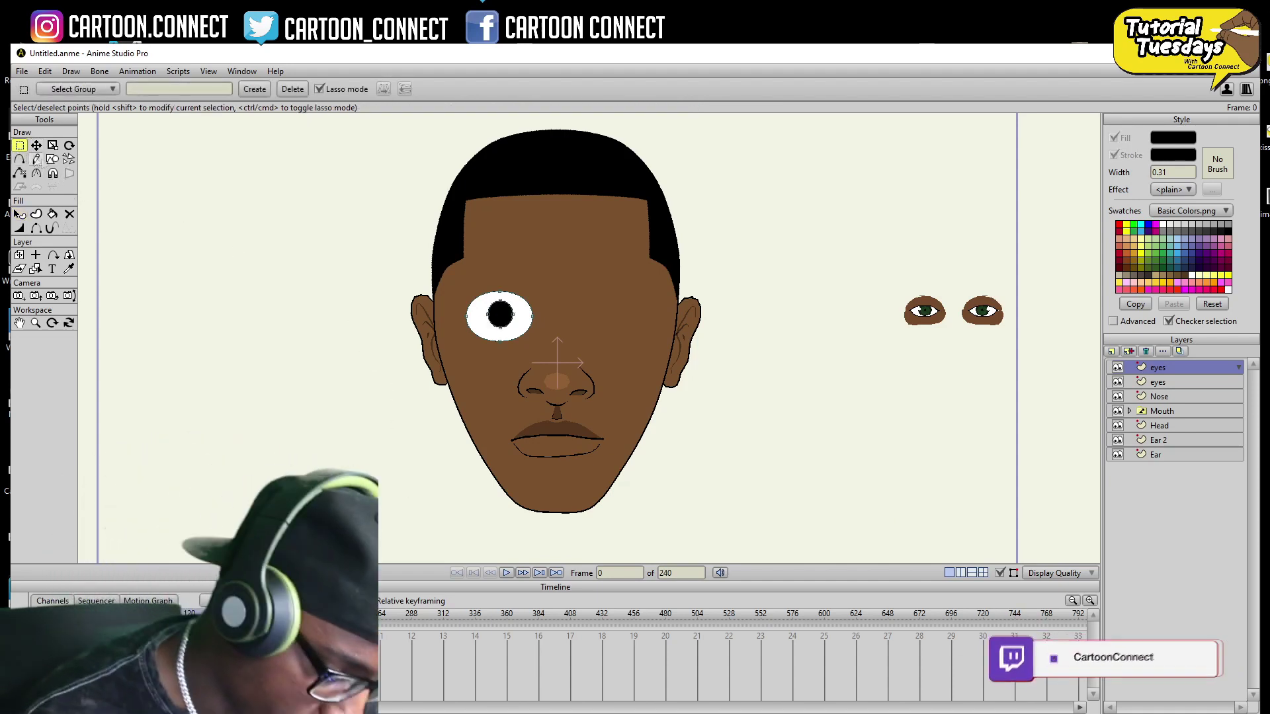
{"action": "left_click_drag", "start_coordinate": [573, 344], "coordinate": [574, 341]}
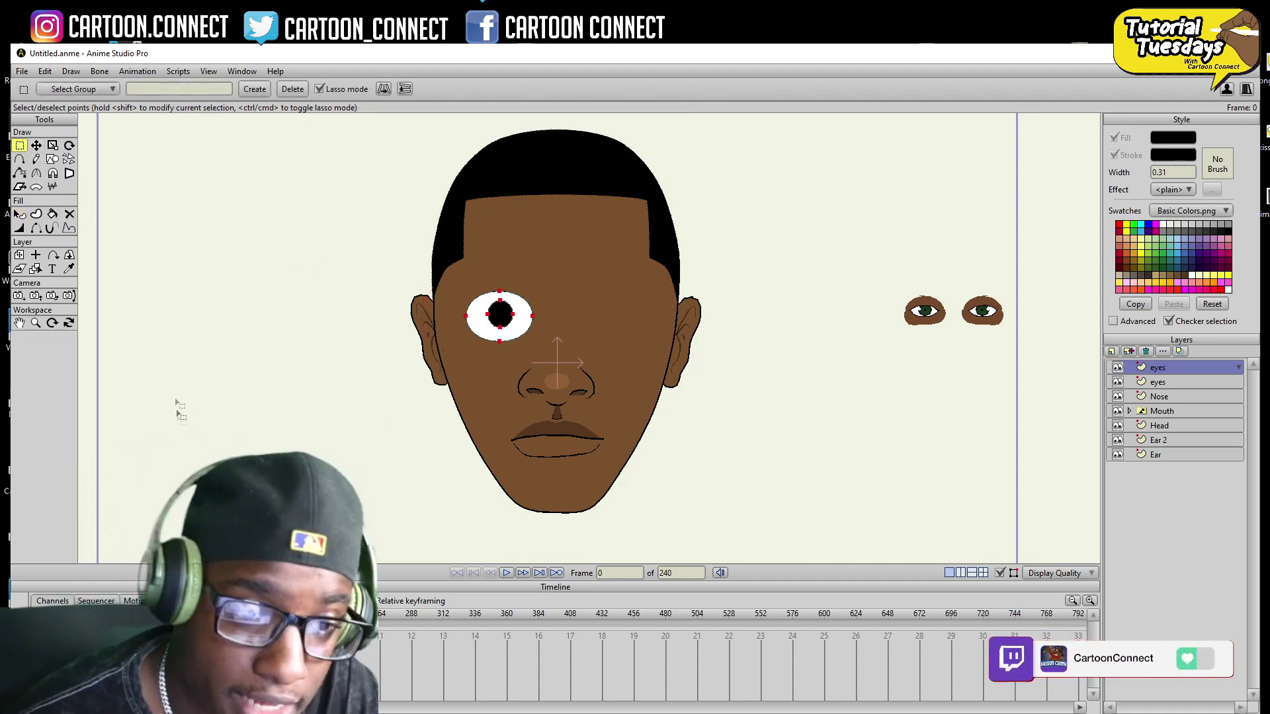
{"action": "left_click", "coordinate": [36, 145]}
{"action": "left_click_drag", "start_coordinate": [483, 388], "coordinate": [478, 470]}
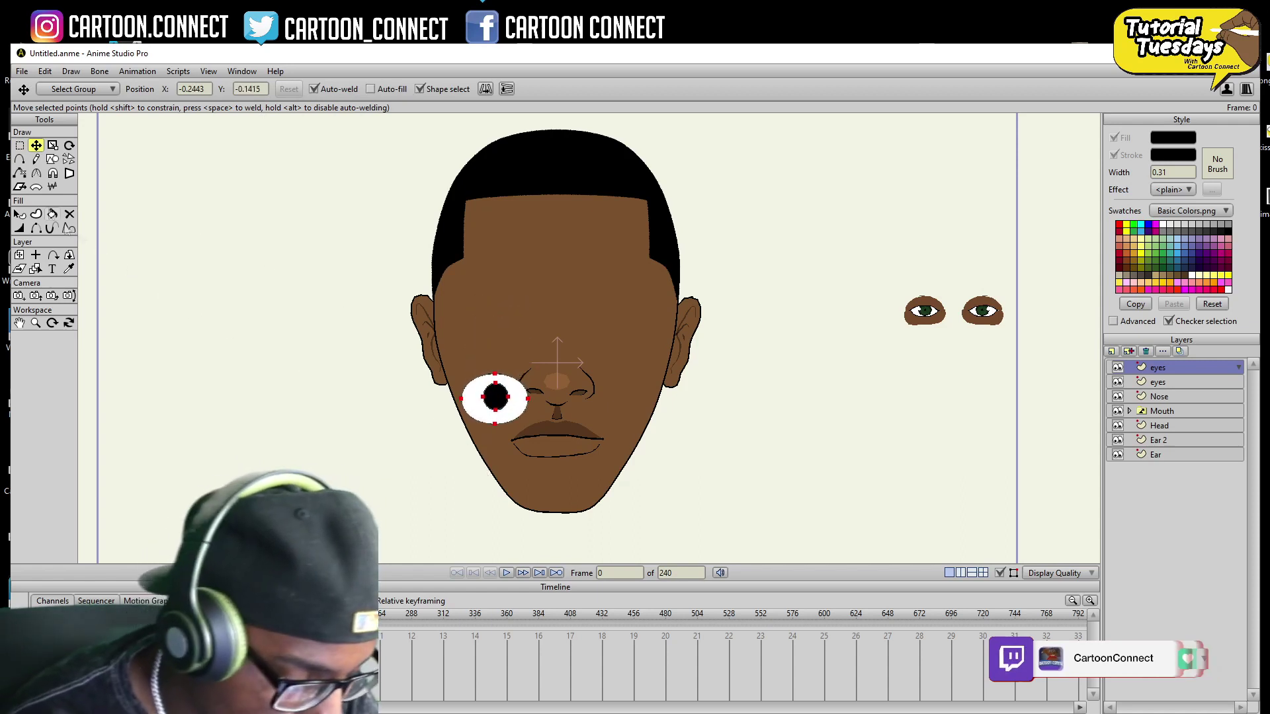
- Outline a closed, upward-arched eyelid shape with the Add Point tool where the eye was originally drawn
{"action": "left_click", "coordinate": [20, 173]}
{"action": "left_click", "coordinate": [20, 159]}
{"action": "key", "text": "Return"}
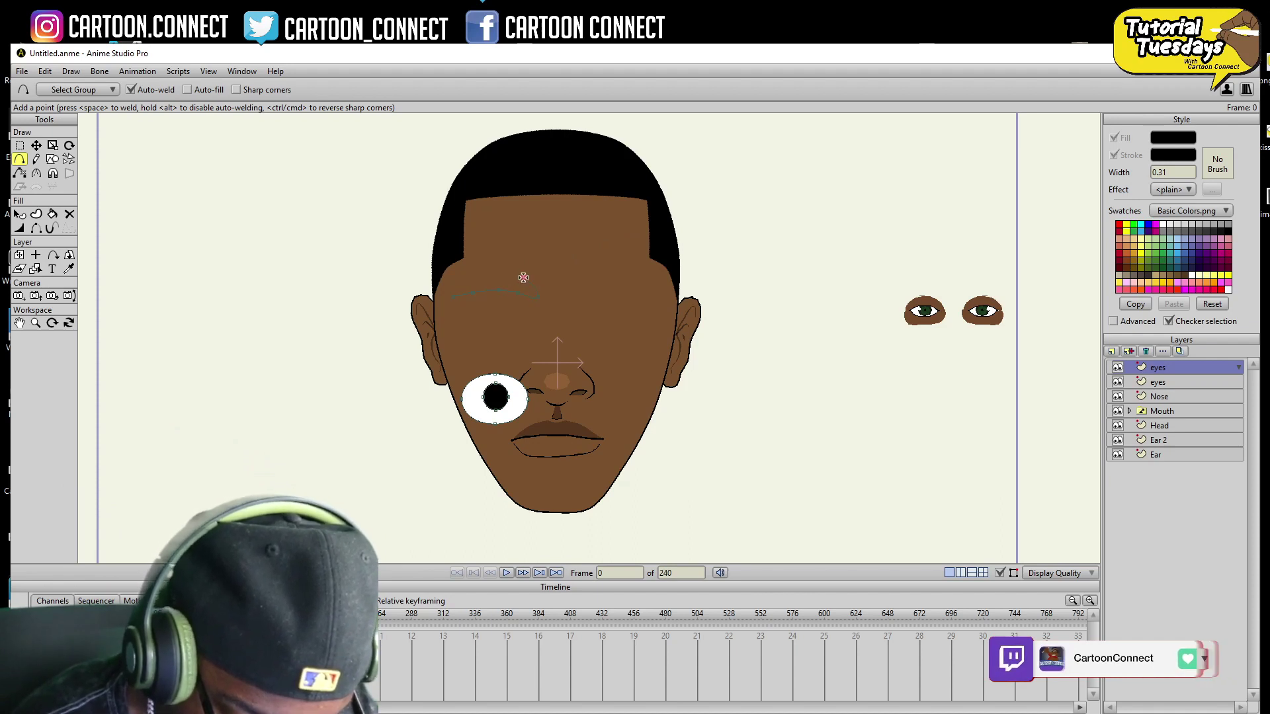
{"action": "left_click_drag", "start_coordinate": [449, 290], "coordinate": [453, 295]}
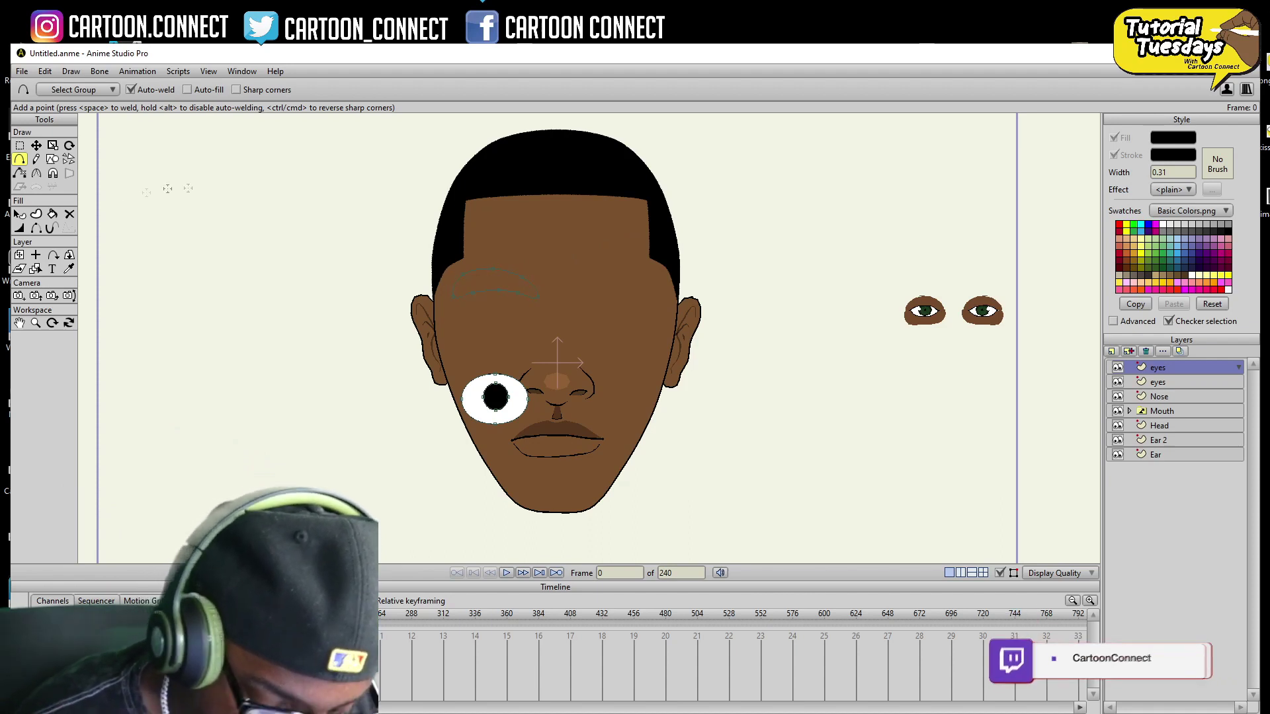
- Sample the head's brown fill and black stroke of width 2, and paint the eyelid shape with that style
{"action": "left_click", "coordinate": [52, 215]}
{"action": "left_click", "coordinate": [69, 268]}
{"action": "left_click", "coordinate": [565, 245]}
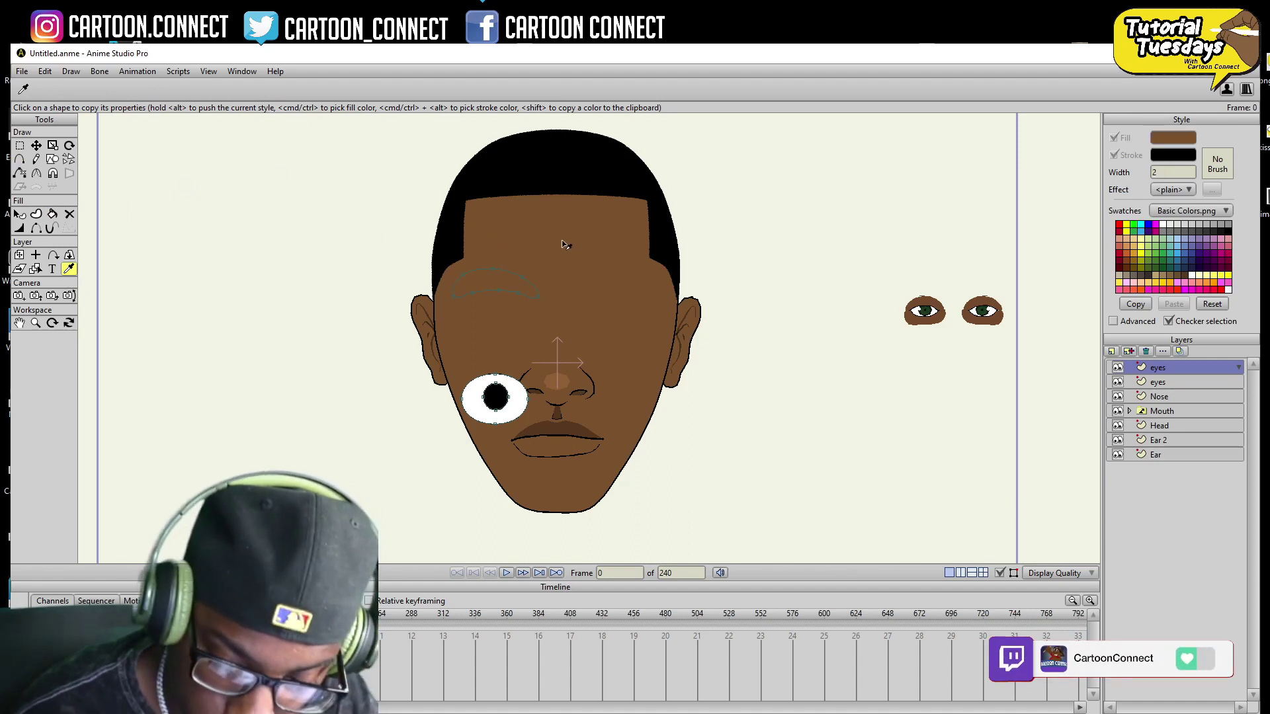
{"action": "left_click", "coordinate": [52, 214]}
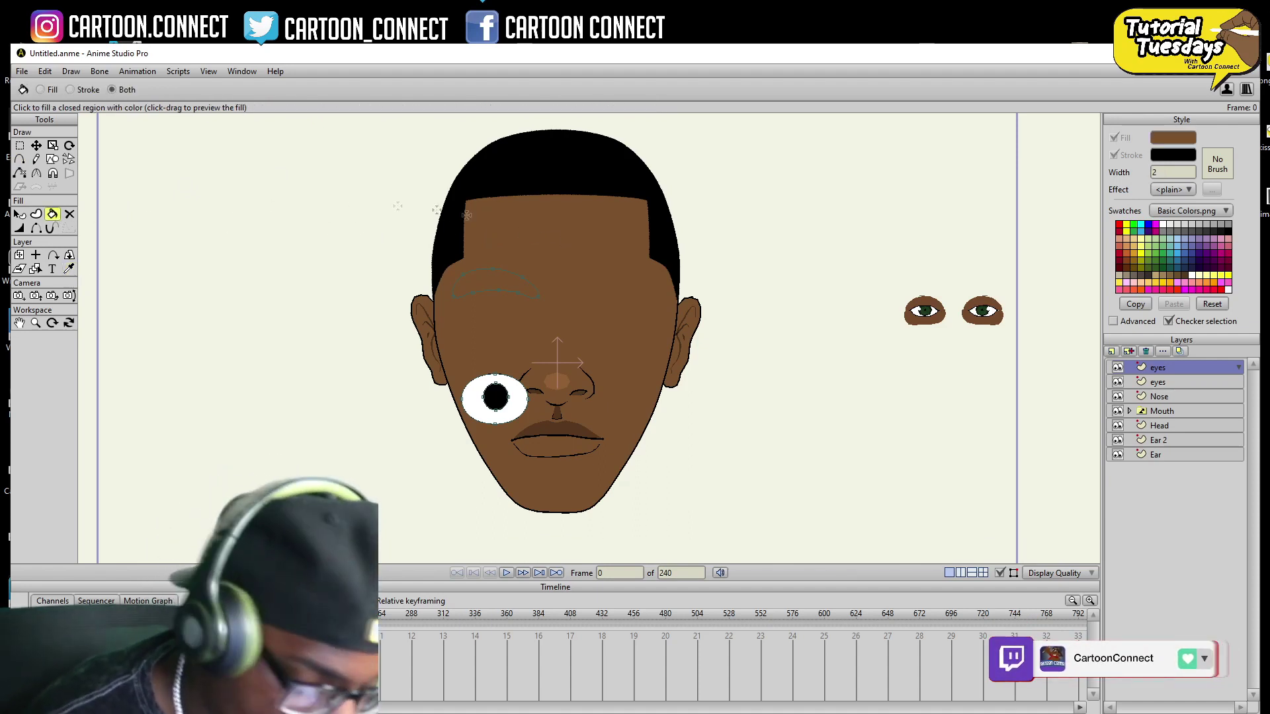
{"action": "left_click", "coordinate": [508, 278]}
{"action": "key", "text": "g"}
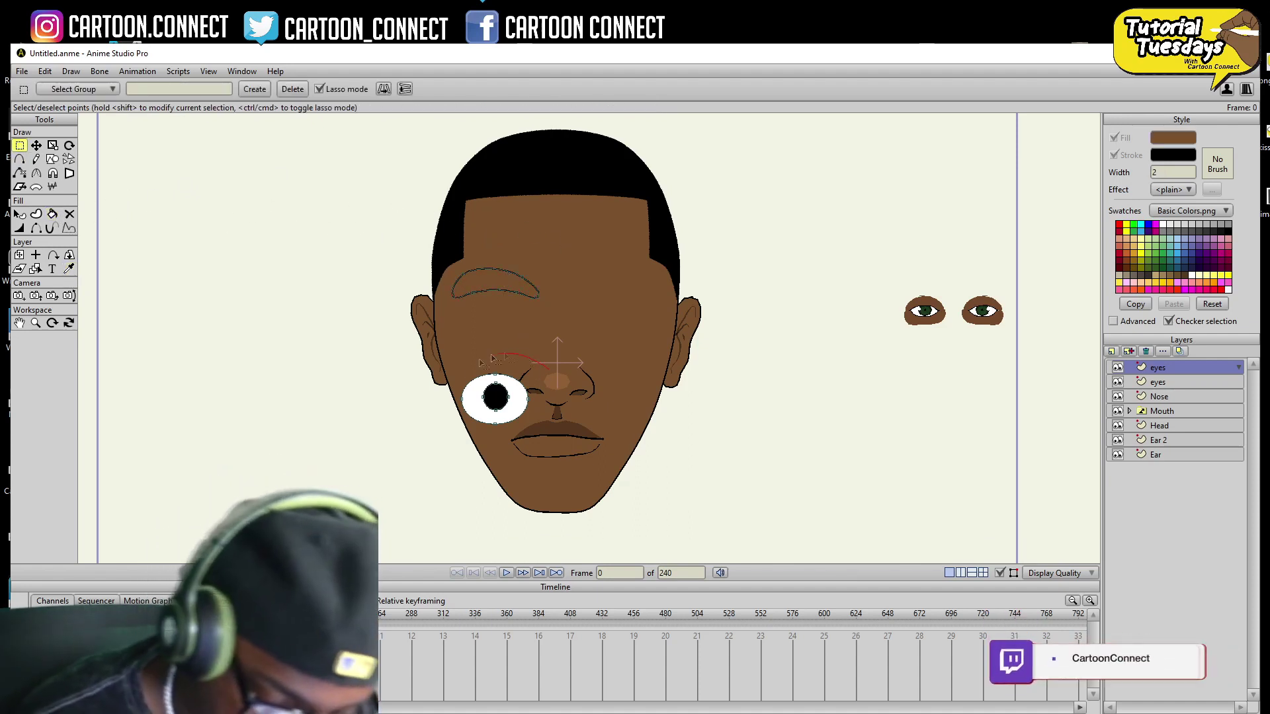
- Move the eye back up under the arched eyelid, and shift eye and eyelid together up onto the forehead
{"action": "left_click", "coordinate": [36, 145]}
{"action": "left_click_drag", "start_coordinate": [515, 409], "coordinate": [515, 316]}
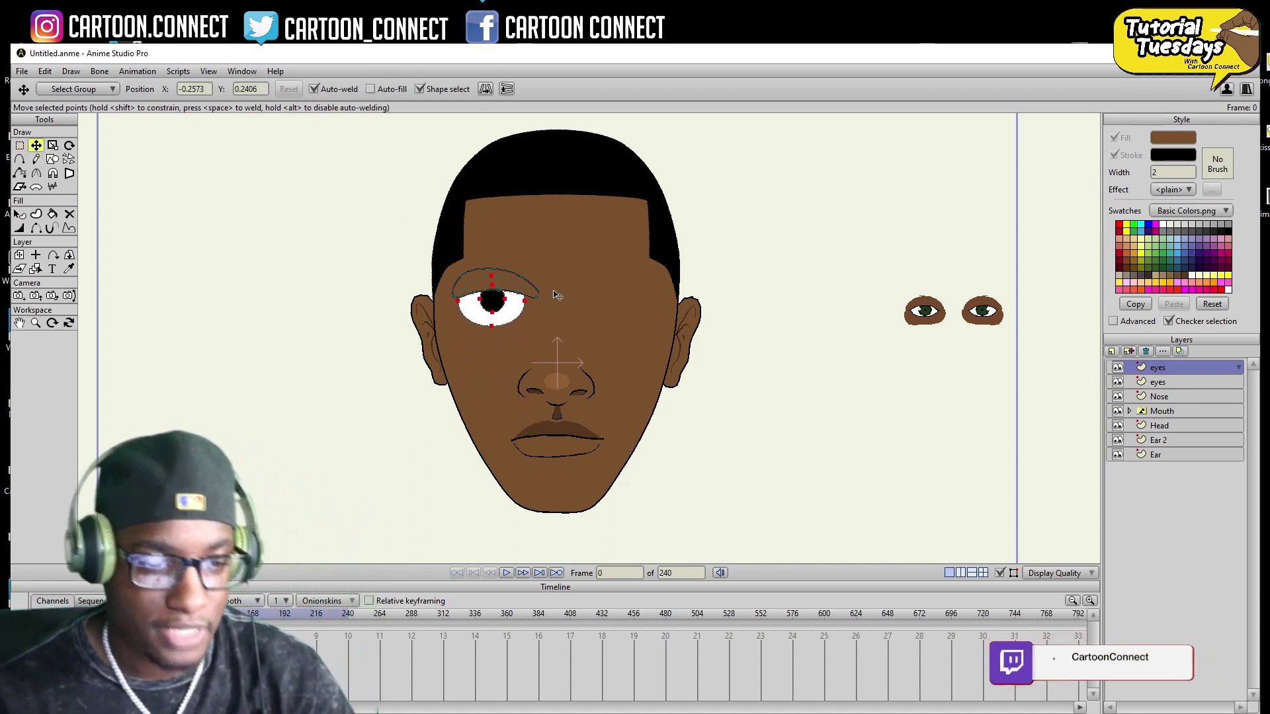
{"action": "left_click", "coordinate": [20, 146]}
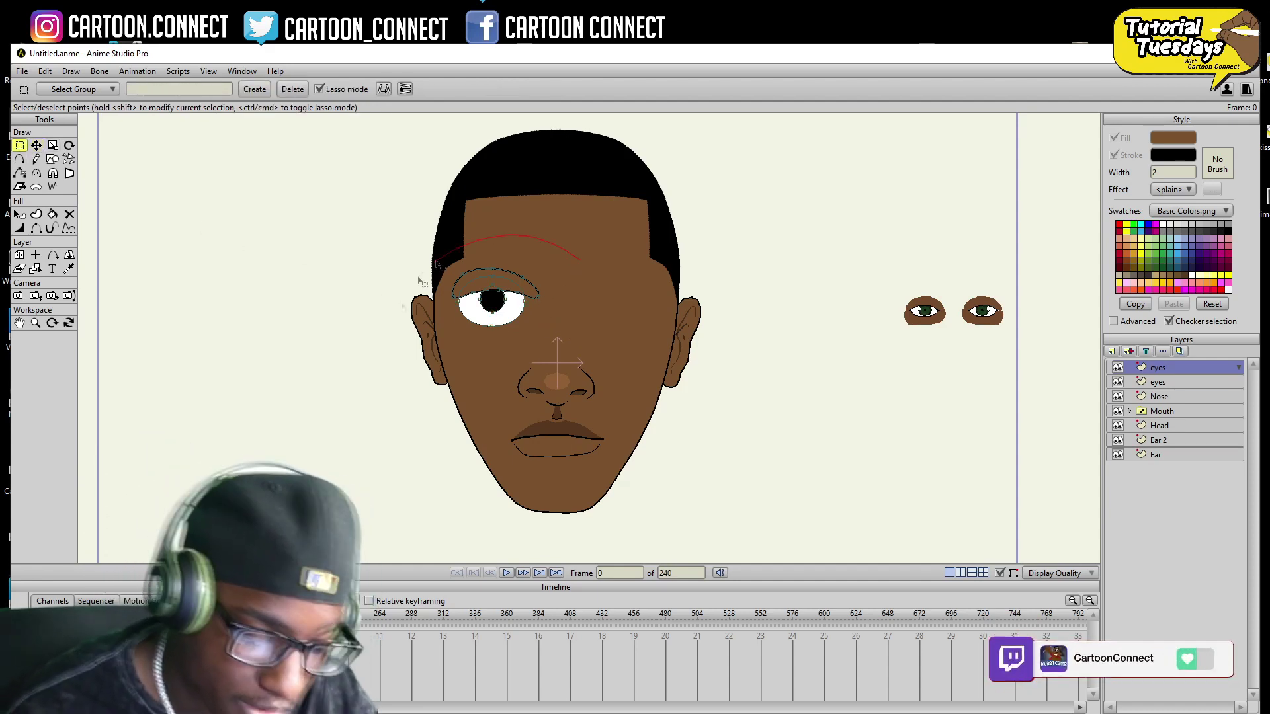
{"action": "left_click", "coordinate": [36, 146]}
{"action": "left_click_drag", "start_coordinate": [525, 360], "coordinate": [577, 309]}
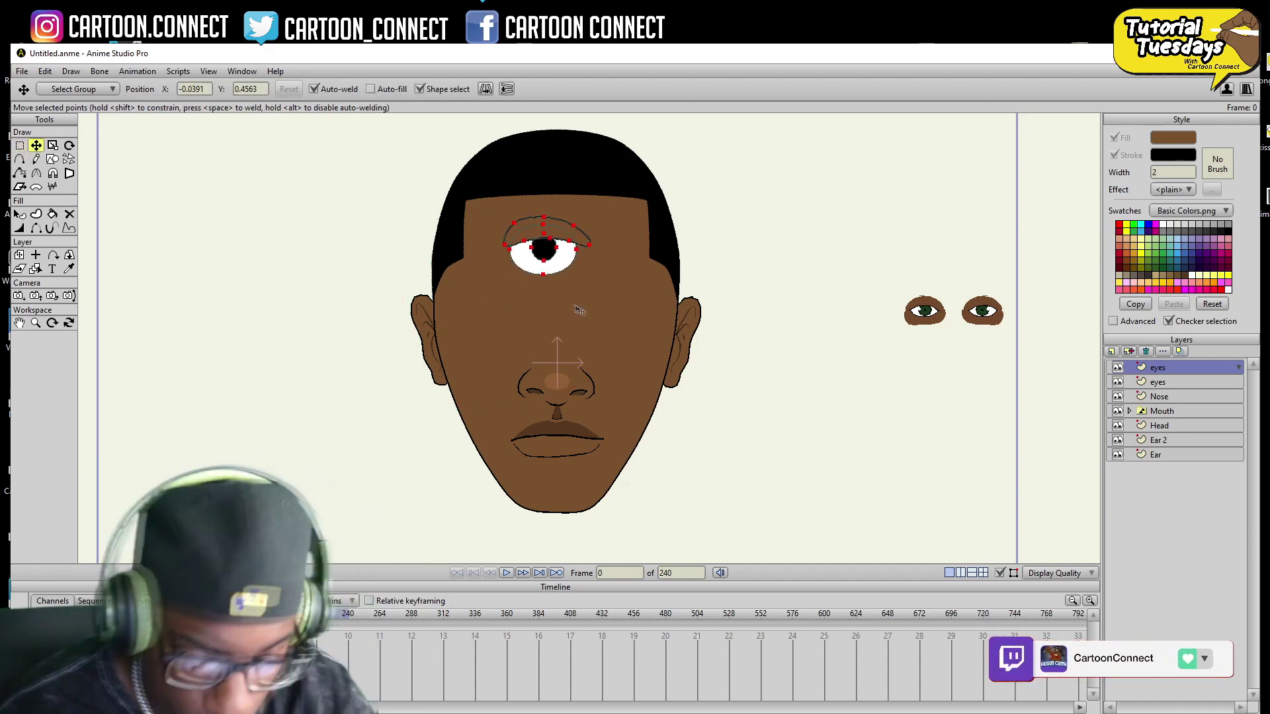
- Outline a closed lower eyelid shape, fill it with the head's brown, and move the eye with its upper eyelid down onto it
{"action": "left_click", "coordinate": [20, 159]}
{"action": "left_click_drag", "start_coordinate": [459, 331], "coordinate": [524, 327]}
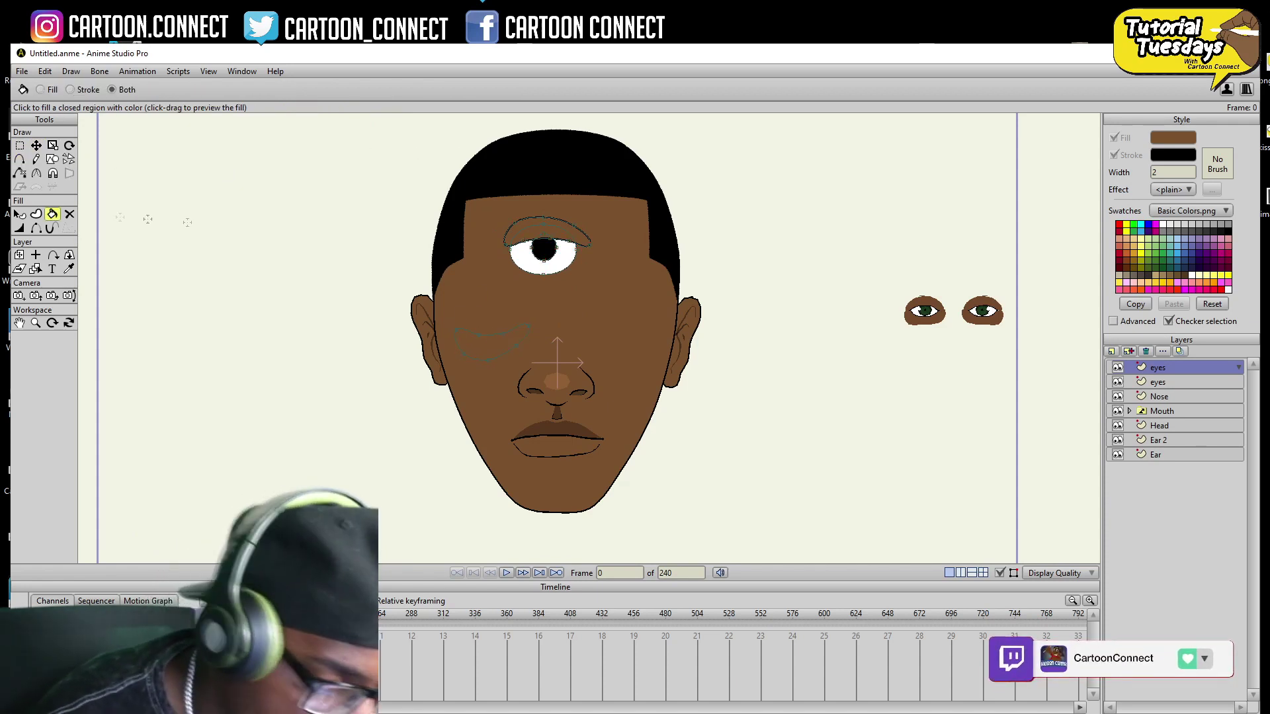
{"action": "left_click", "coordinate": [20, 145]}
{"action": "mouse_move", "coordinate": [650, 182]}
{"action": "left_mouse_down"}
{"action": "mouse_move", "coordinate": [489, 225]}
{"action": "mouse_move", "coordinate": [618, 218]}
{"action": "left_mouse_up"}
{"action": "left_click", "coordinate": [37, 146]}
{"action": "left_click_drag", "start_coordinate": [487, 219], "coordinate": [523, 355]}
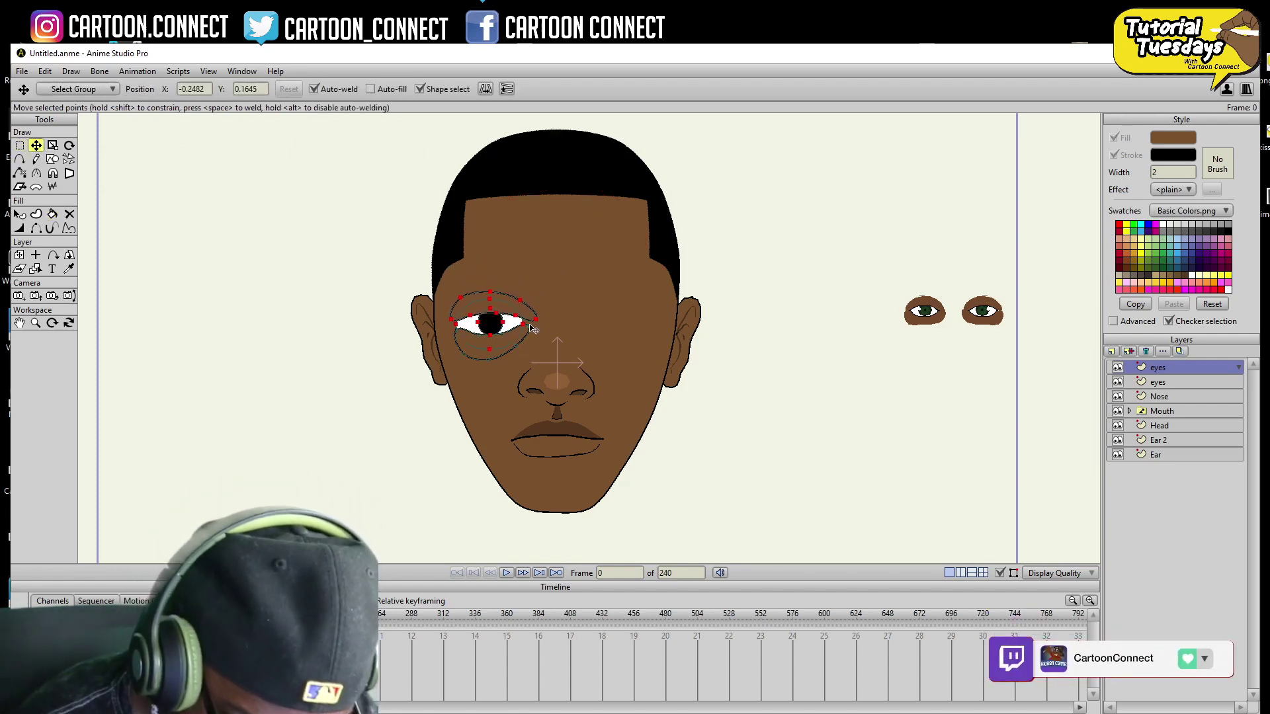
{"action": "left_click", "coordinate": [20, 146]}
{"action": "mouse_move", "coordinate": [559, 289]}
{"action": "left_mouse_down"}
{"action": "mouse_move", "coordinate": [549, 390]}
{"action": "mouse_move", "coordinate": [563, 304]}
{"action": "left_mouse_up"}
{"action": "left_click", "coordinate": [37, 145]}
{"action": "left_click_drag", "start_coordinate": [521, 386], "coordinate": [531, 382]}
- Hide the outer edges of both eyelid shapes with the Hide Edge tool, keeping the stroke only along the eye opening
{"action": "left_click", "coordinate": [36, 323]}
{"action": "left_click_drag", "start_coordinate": [504, 425], "coordinate": [760, 458]}
{"action": "left_click", "coordinate": [36, 228]}
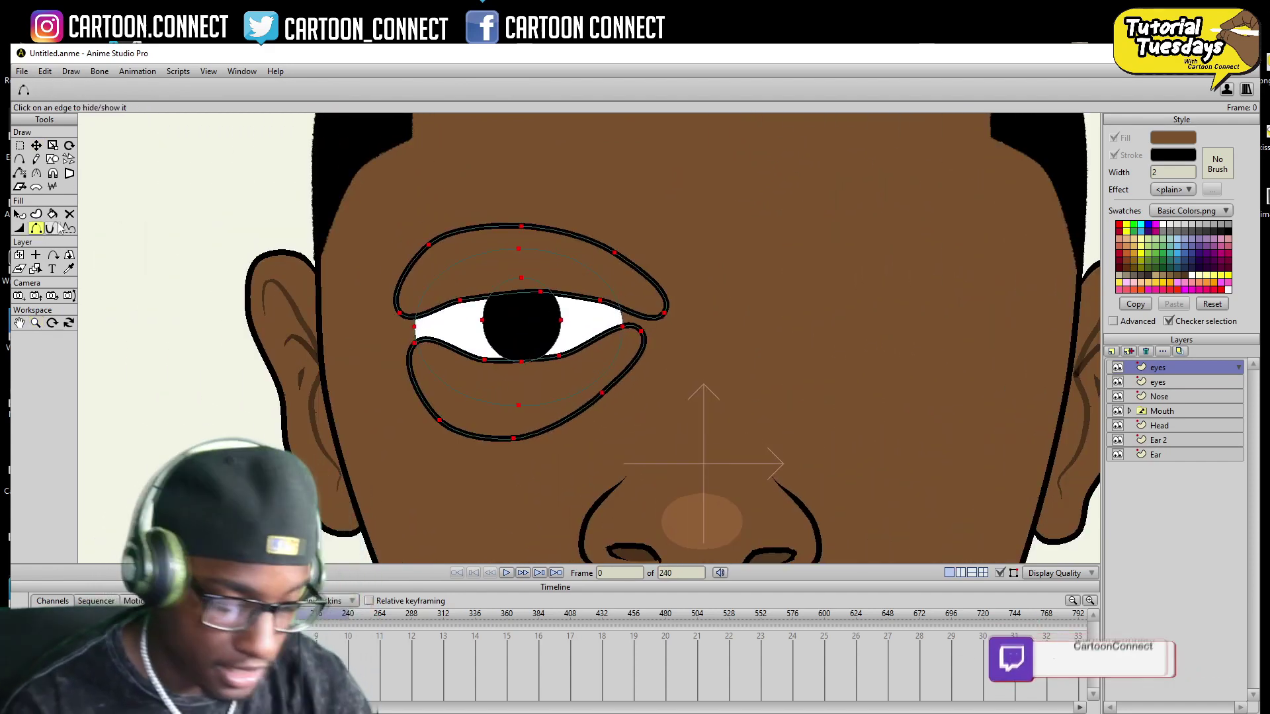
{"action": "left_click", "coordinate": [631, 364]}
{"action": "left_click", "coordinate": [572, 414]}
{"action": "left_click", "coordinate": [424, 409]}
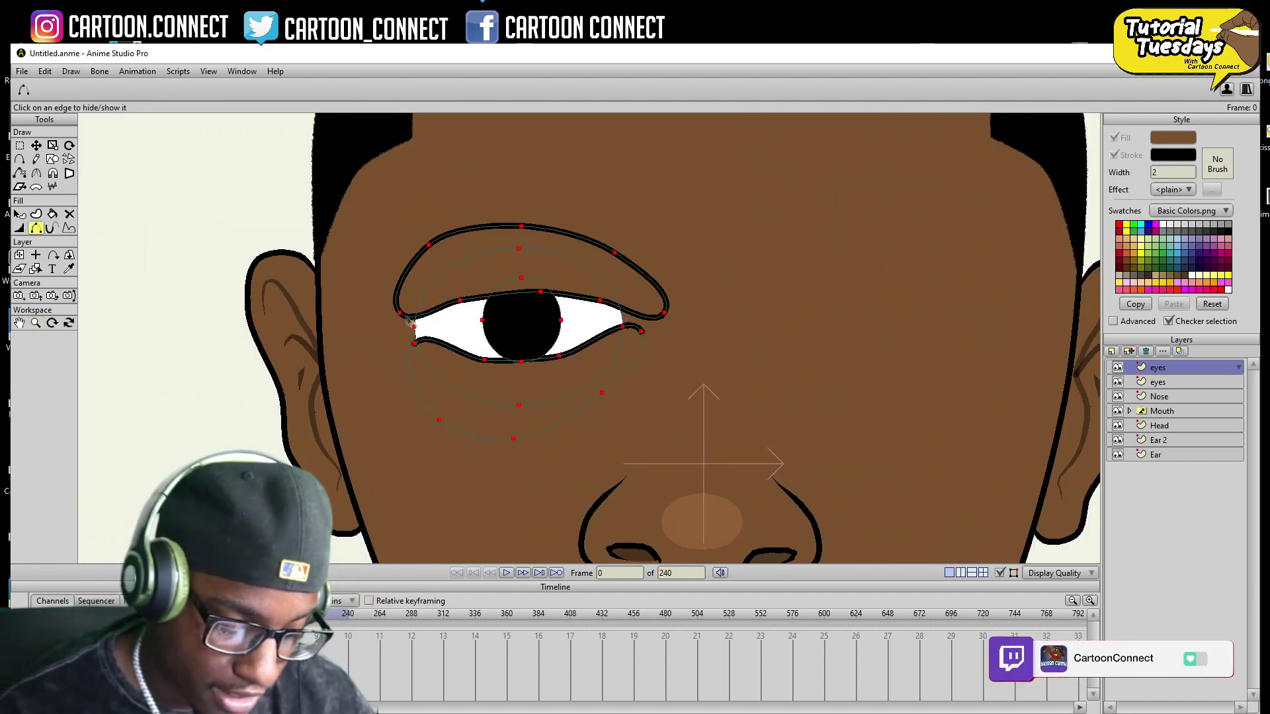
{"action": "left_click", "coordinate": [460, 232]}
{"action": "left_click", "coordinate": [614, 256]}
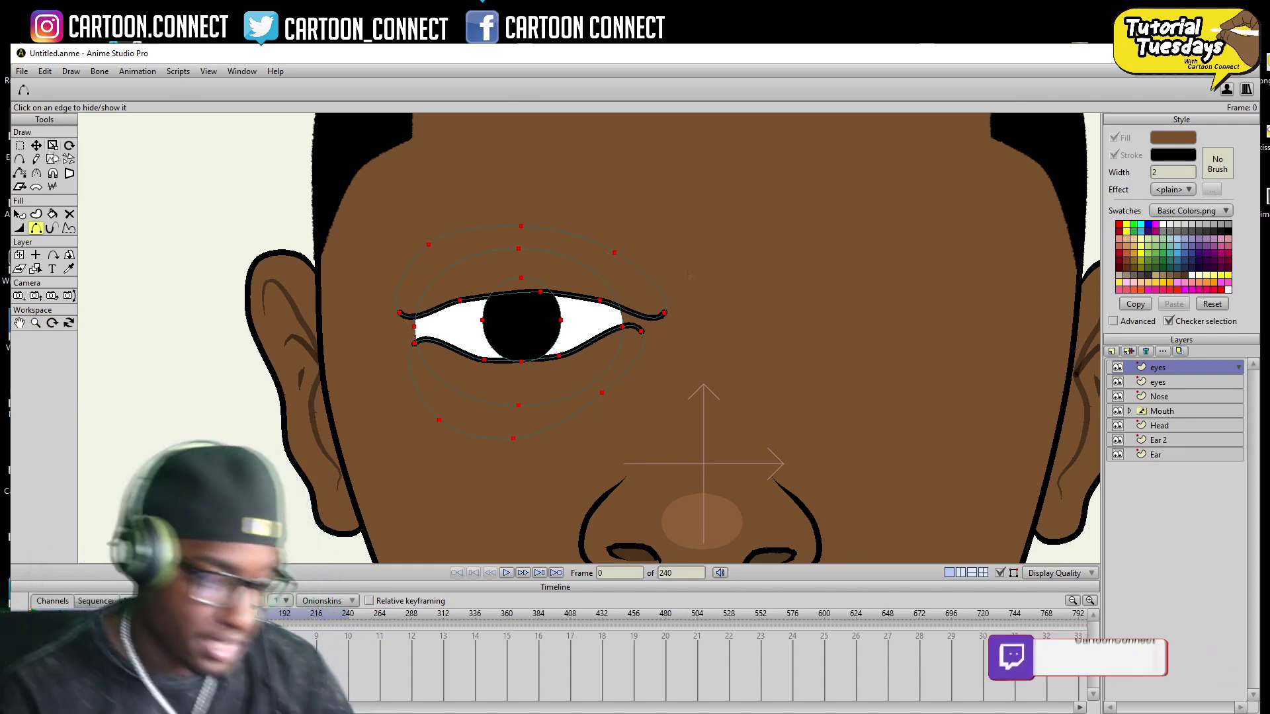
- Adjust the eyelid points so the upper and lower lids meet at both corners of the eye
{"action": "key", "text": "g"}
{"action": "left_click", "coordinate": [663, 314]}
{"action": "key", "text": "t"}
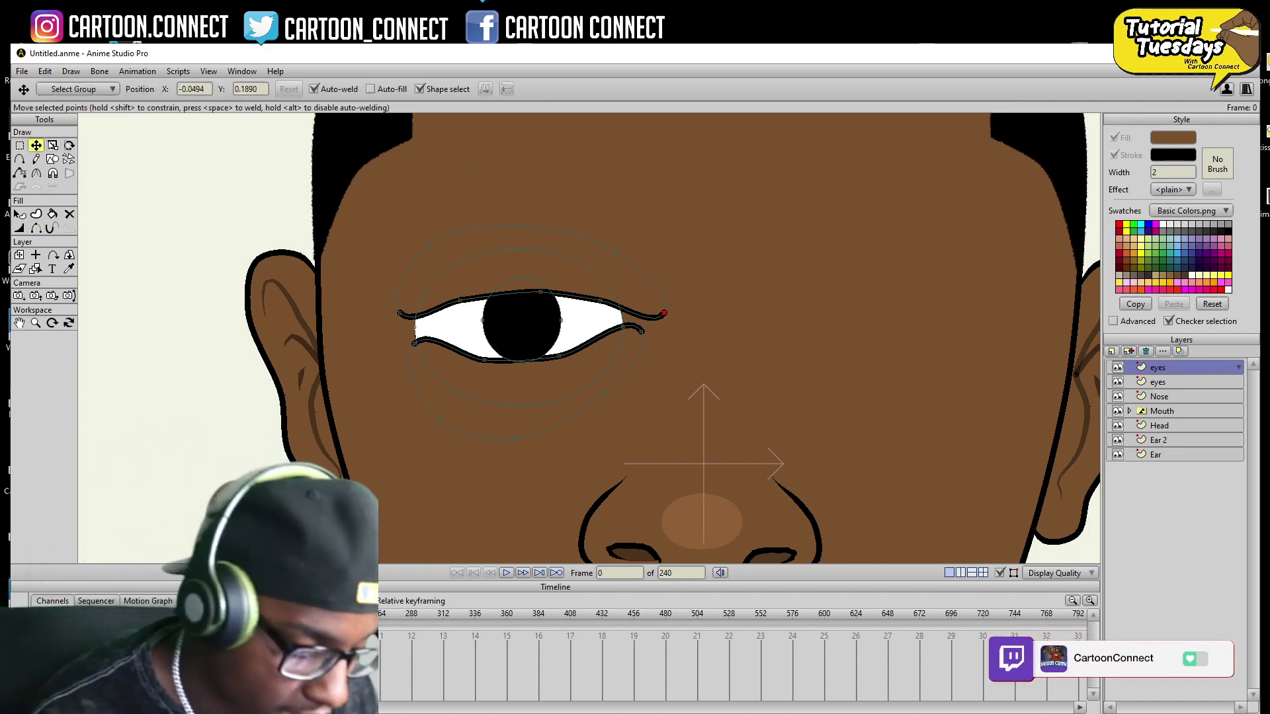
{"action": "left_click_drag", "start_coordinate": [665, 318], "coordinate": [642, 326]}
{"action": "double_click", "coordinate": [633, 326]}
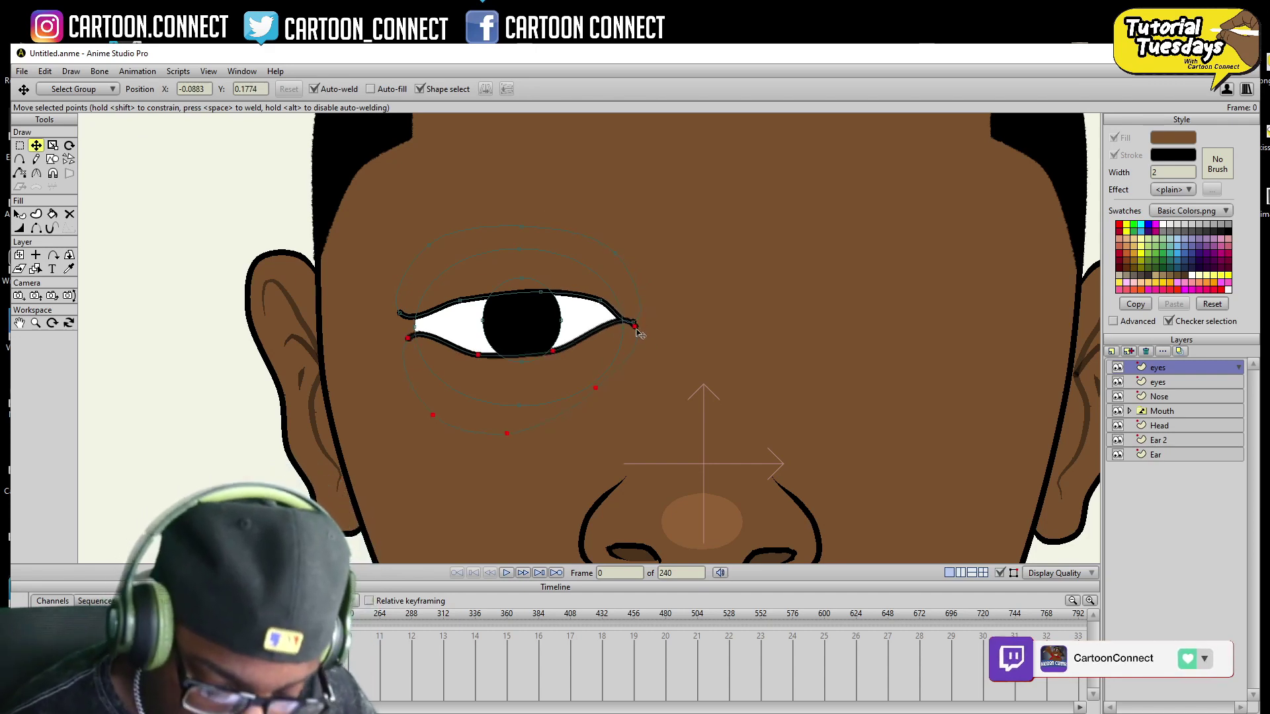
{"action": "left_click_drag", "start_coordinate": [401, 315], "coordinate": [407, 330]}
{"action": "left_click_drag", "start_coordinate": [461, 301], "coordinate": [462, 304]}
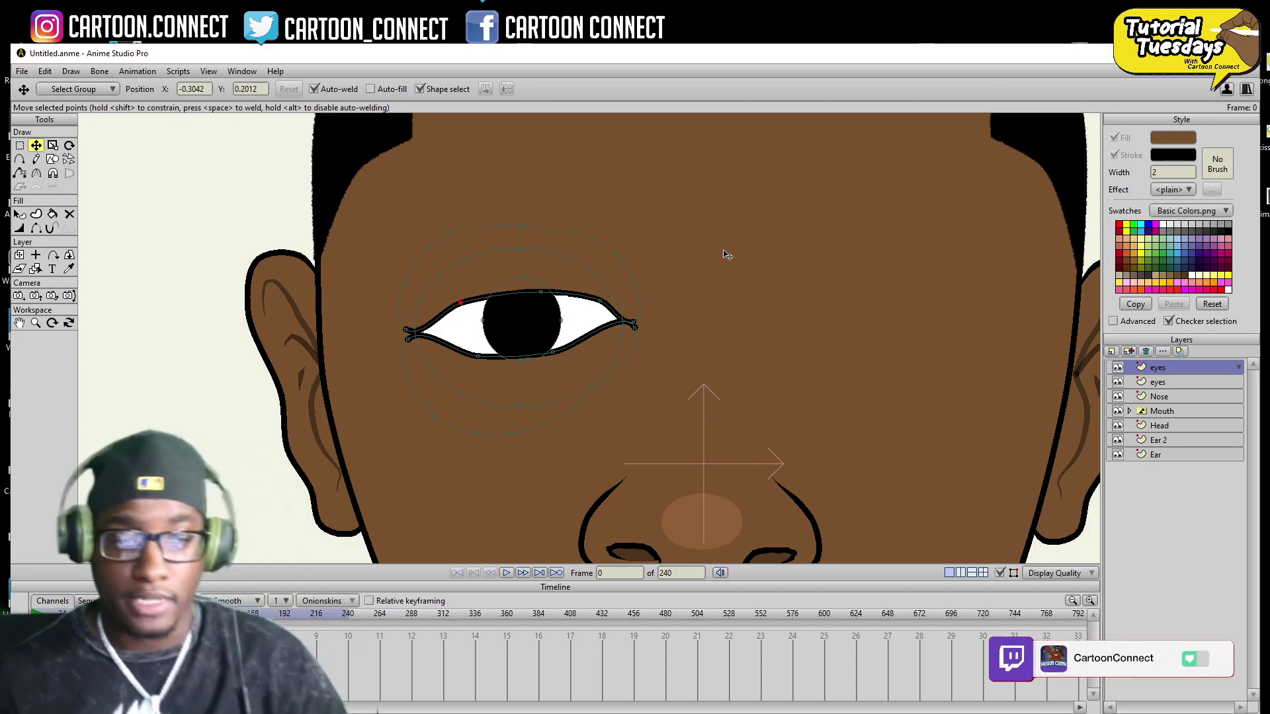
- Duplicate the whole eye with its eyelids, move the copy to the other side of the face and flip it horizontally
{"action": "left_click", "coordinate": [36, 323]}
{"action": "left_click_drag", "start_coordinate": [780, 403], "coordinate": [476, 509]}
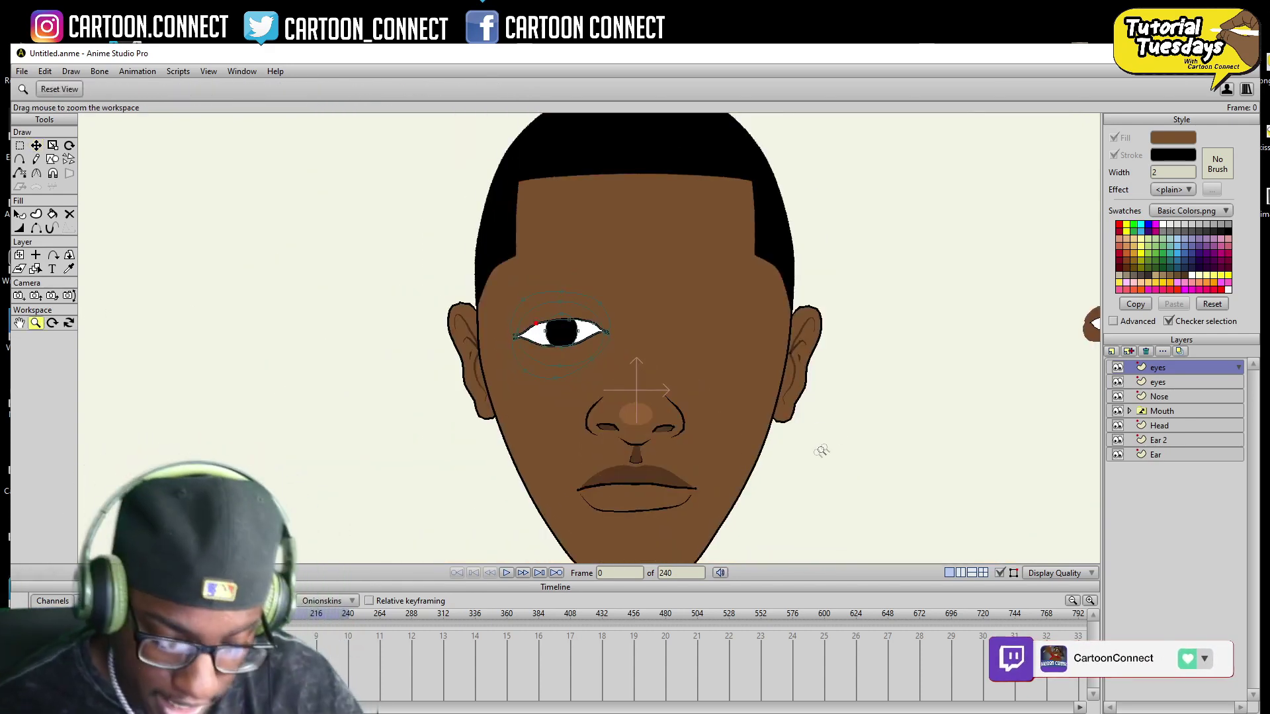
{"action": "left_click_drag", "start_coordinate": [822, 449], "coordinate": [727, 441]}
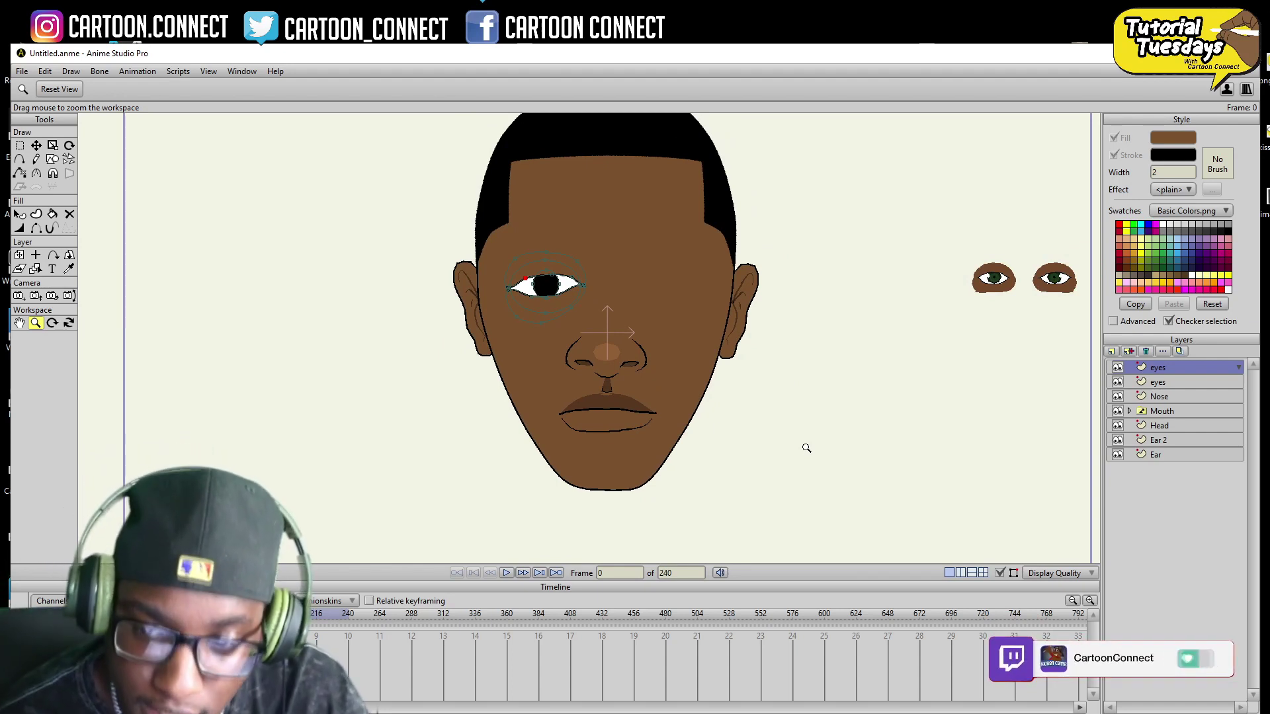
{"action": "key", "text": "g"}
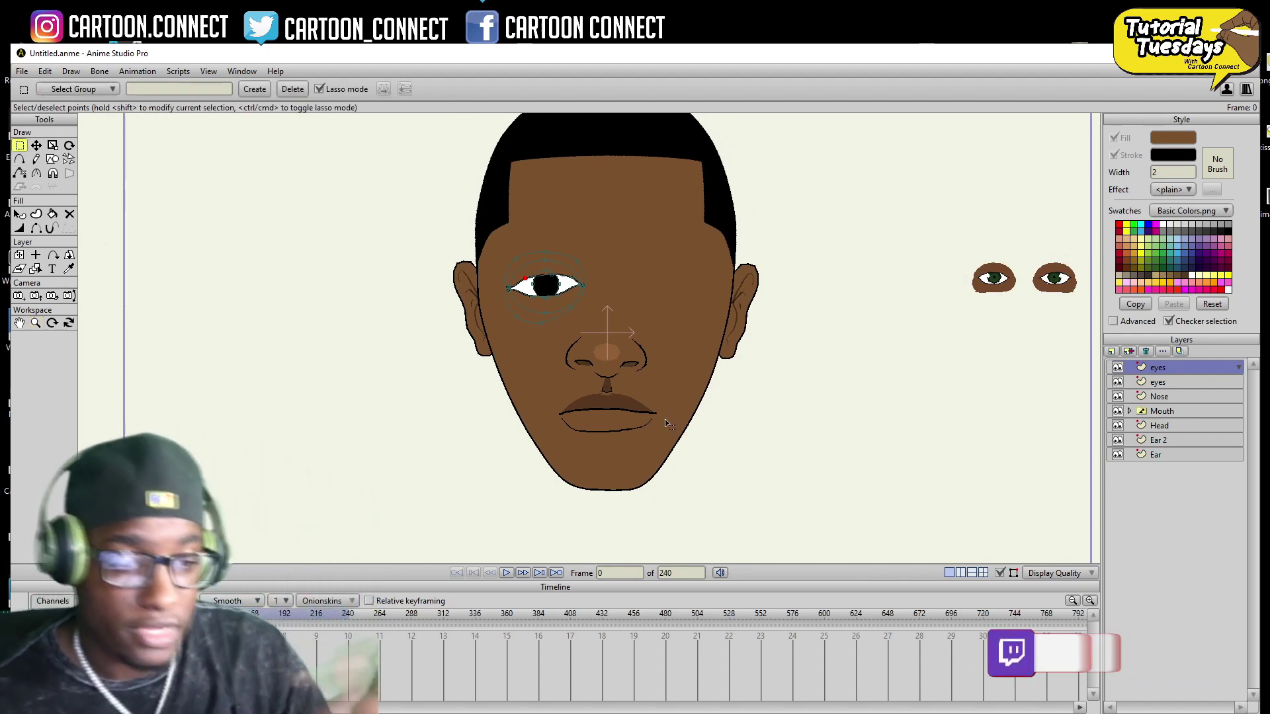
{"action": "left_click_drag", "start_coordinate": [601, 231], "coordinate": [458, 298]}
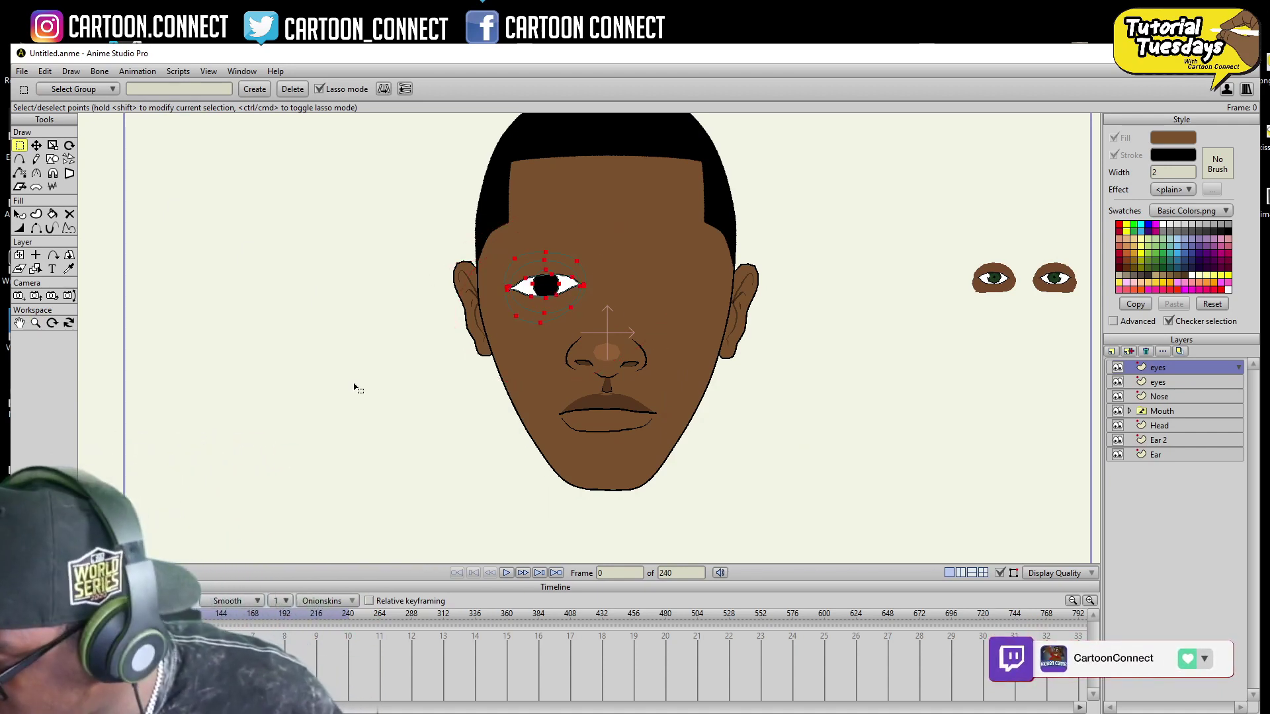
{"action": "key", "text": "t"}
{"action": "key", "text": "ctrl+c"}
{"action": "key", "text": "ctrl+v"}
{"action": "left_click_drag", "start_coordinate": [640, 381], "coordinate": [759, 378]}
{"action": "left_click", "coordinate": [486, 88]}
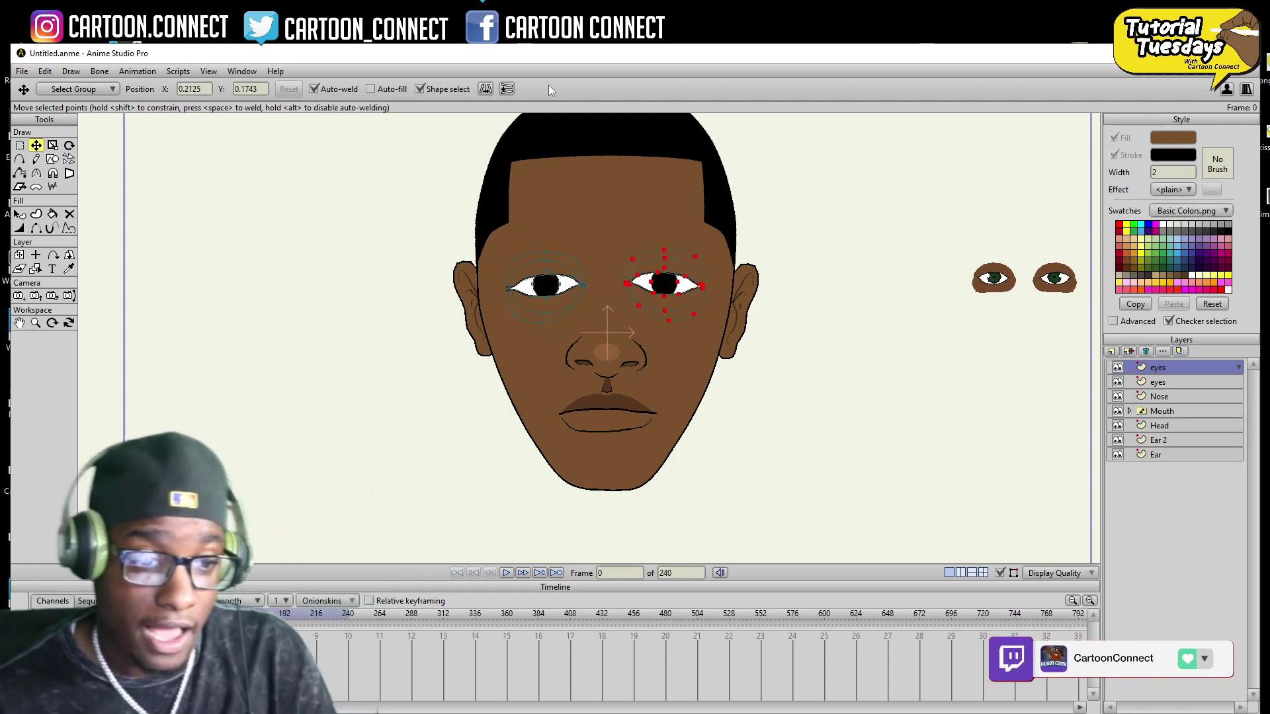
- Select the points of both newly drawn eyes and delete their eyes layer, keeping the ready-made green eyes layer
{"action": "key", "text": "g"}
{"action": "left_click", "coordinate": [680, 431]}
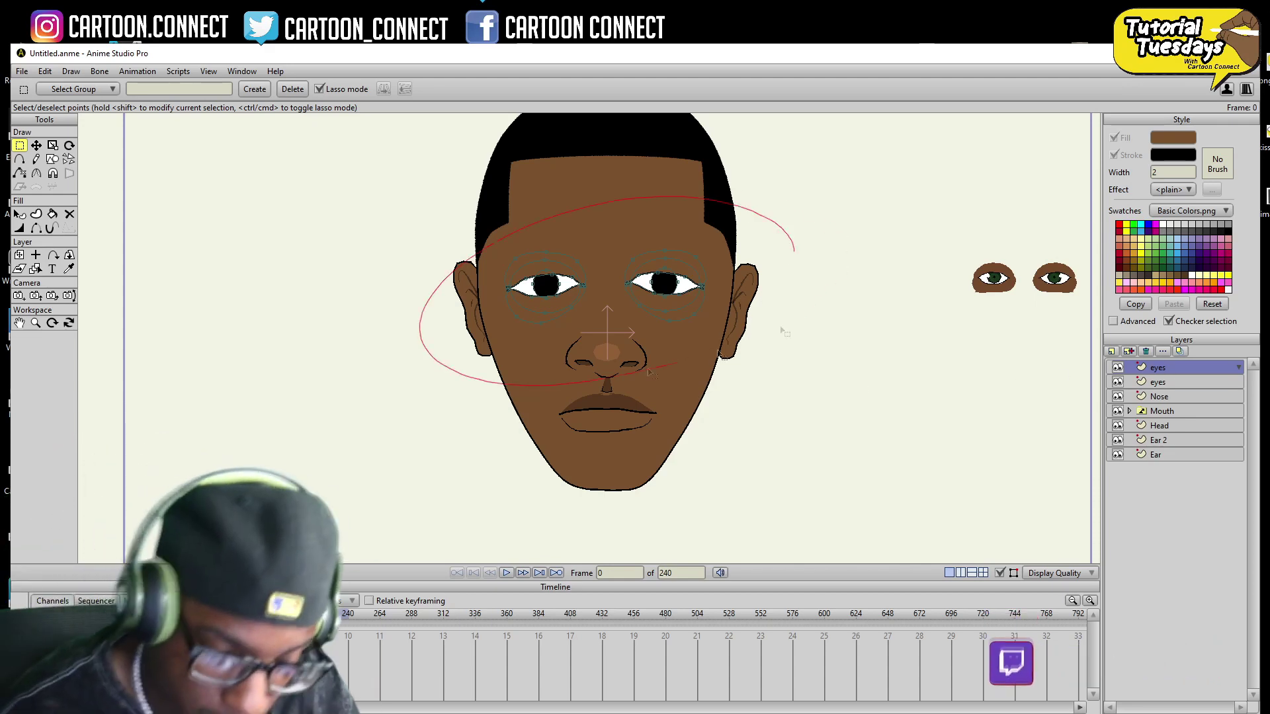
{"action": "left_click_drag", "start_coordinate": [648, 372], "coordinate": [761, 310]}
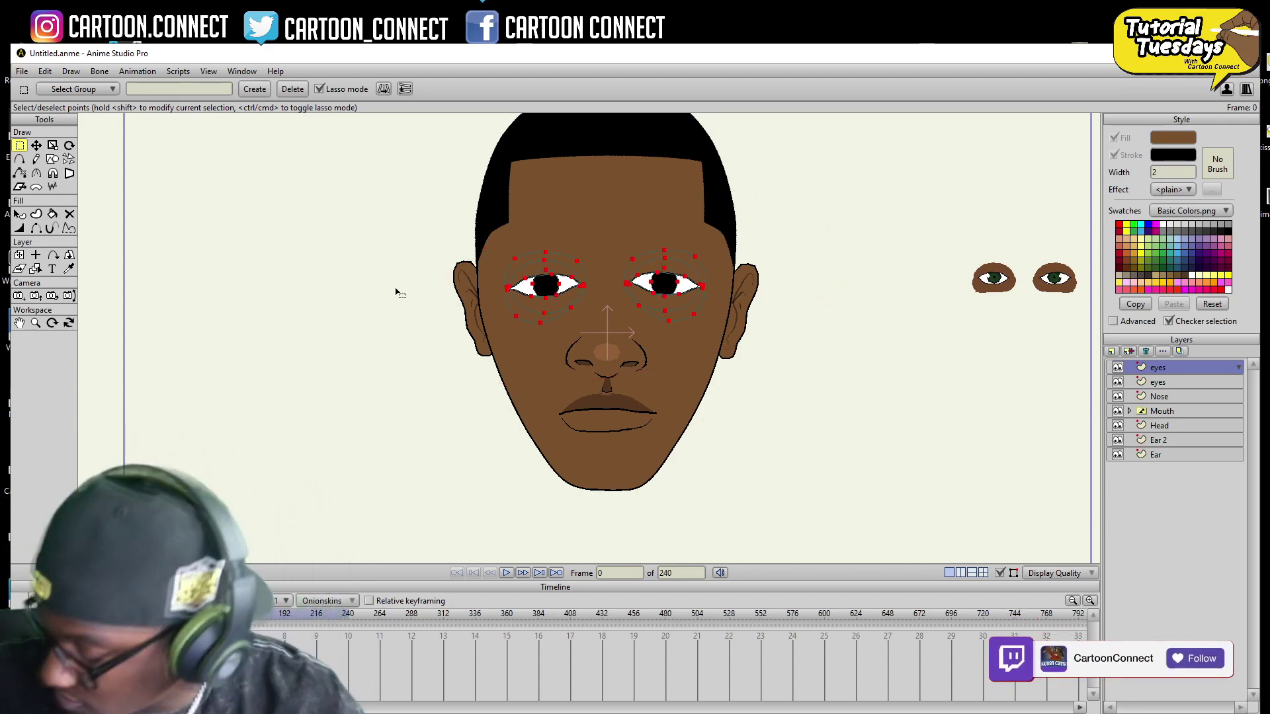
{"action": "left_click", "coordinate": [1145, 351]}
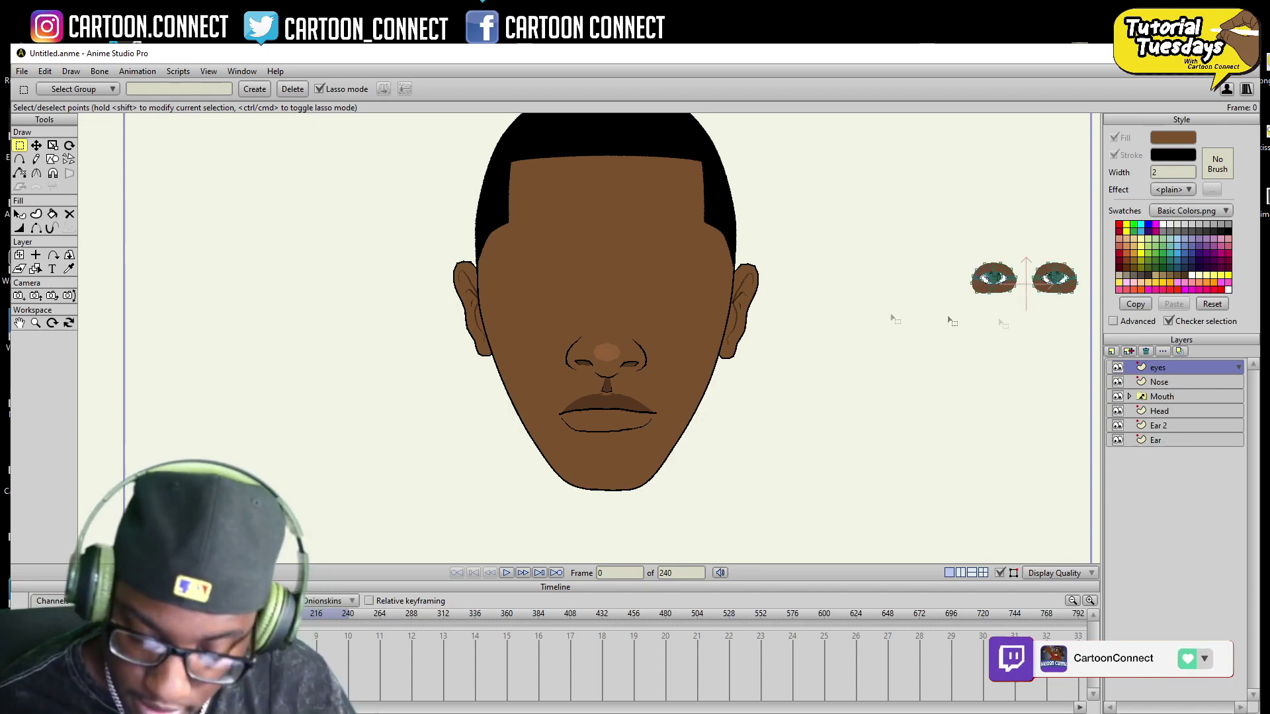
- Move the ready-made green eyes layer onto the face above the nose and scale it uniformly to about 2.01
{"action": "key", "text": "0"}
{"action": "left_click_drag", "start_coordinate": [945, 371], "coordinate": [529, 383]}
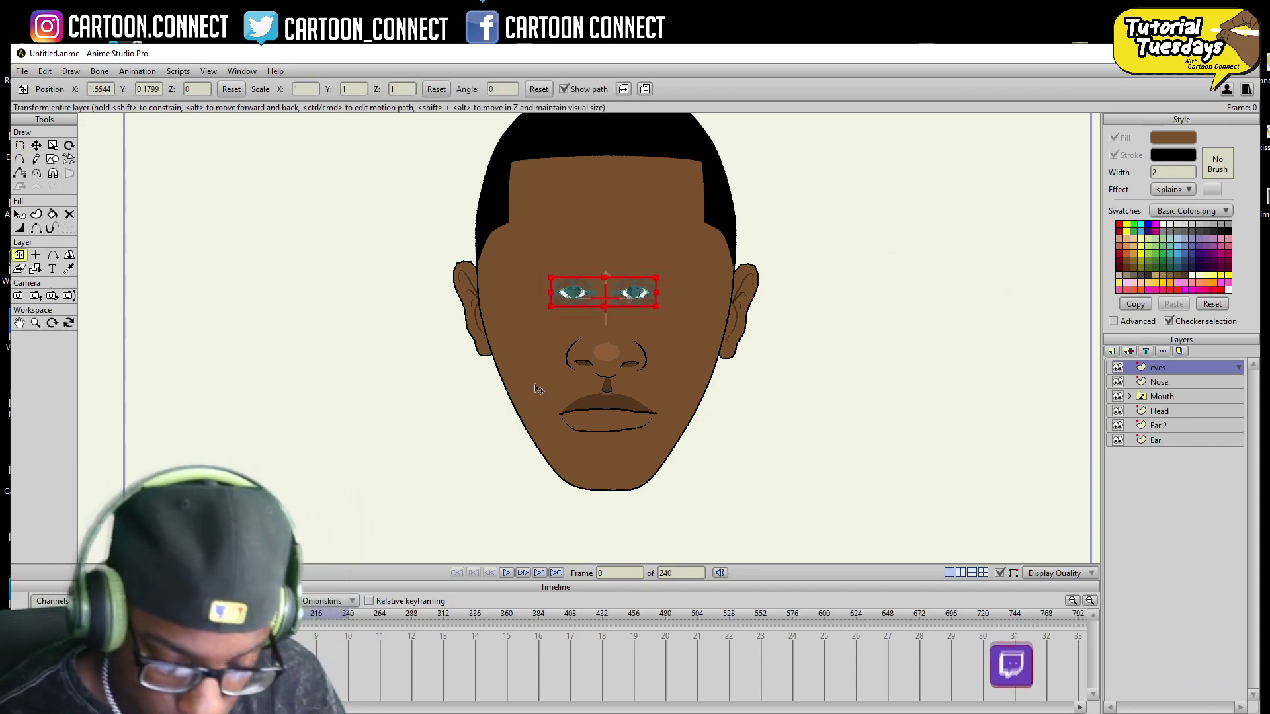
{"action": "left_click_drag", "start_coordinate": [659, 309], "coordinate": [615, 311]}
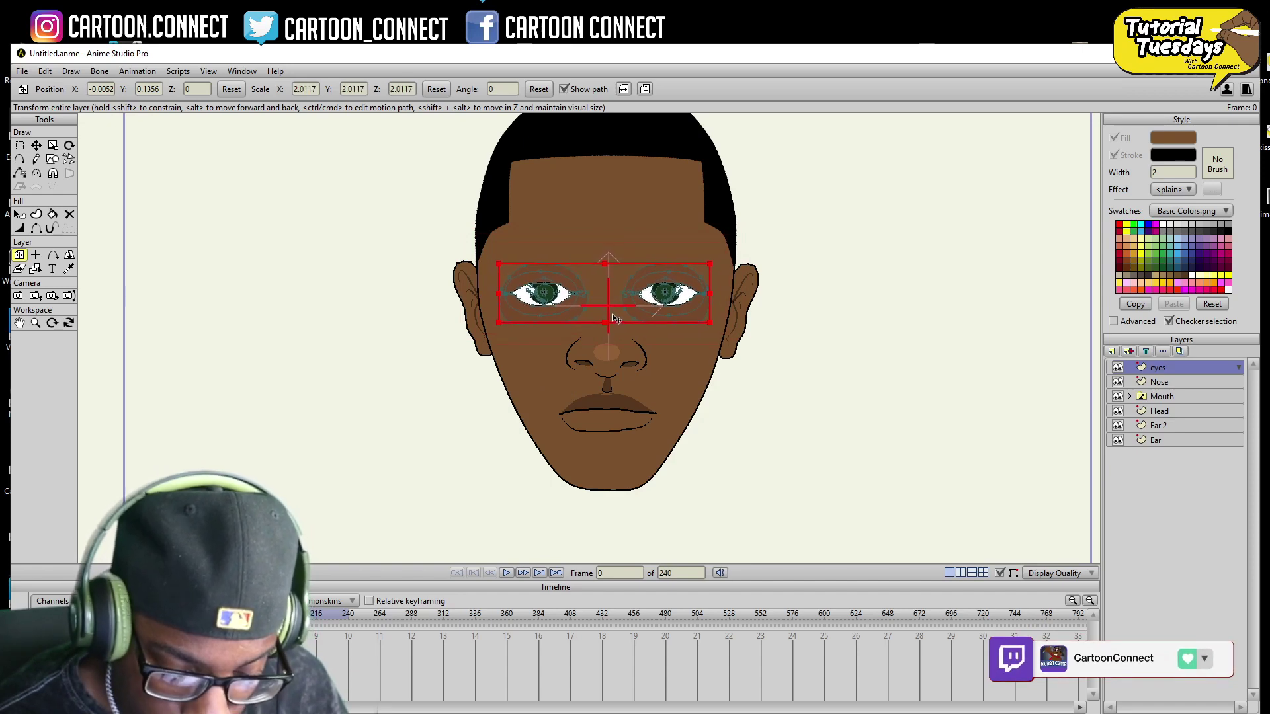
- Recolor the lower eyelid shapes of the left-hand eye with the brown sampled from the head
{"action": "left_click", "coordinate": [36, 322]}
{"action": "left_click_drag", "start_coordinate": [198, 393], "coordinate": [773, 508]}
{"action": "left_click", "coordinate": [20, 215]}
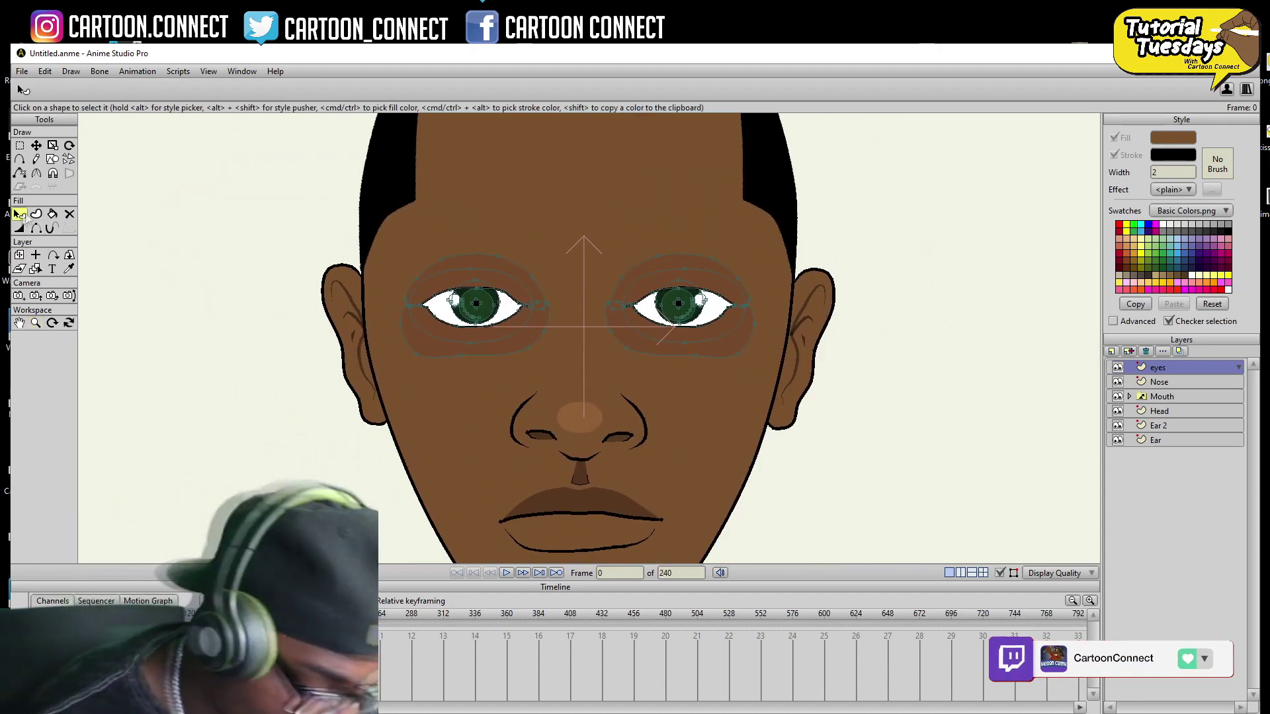
{"action": "left_click", "coordinate": [37, 324]}
{"action": "left_click_drag", "start_coordinate": [661, 450], "coordinate": [758, 495]}
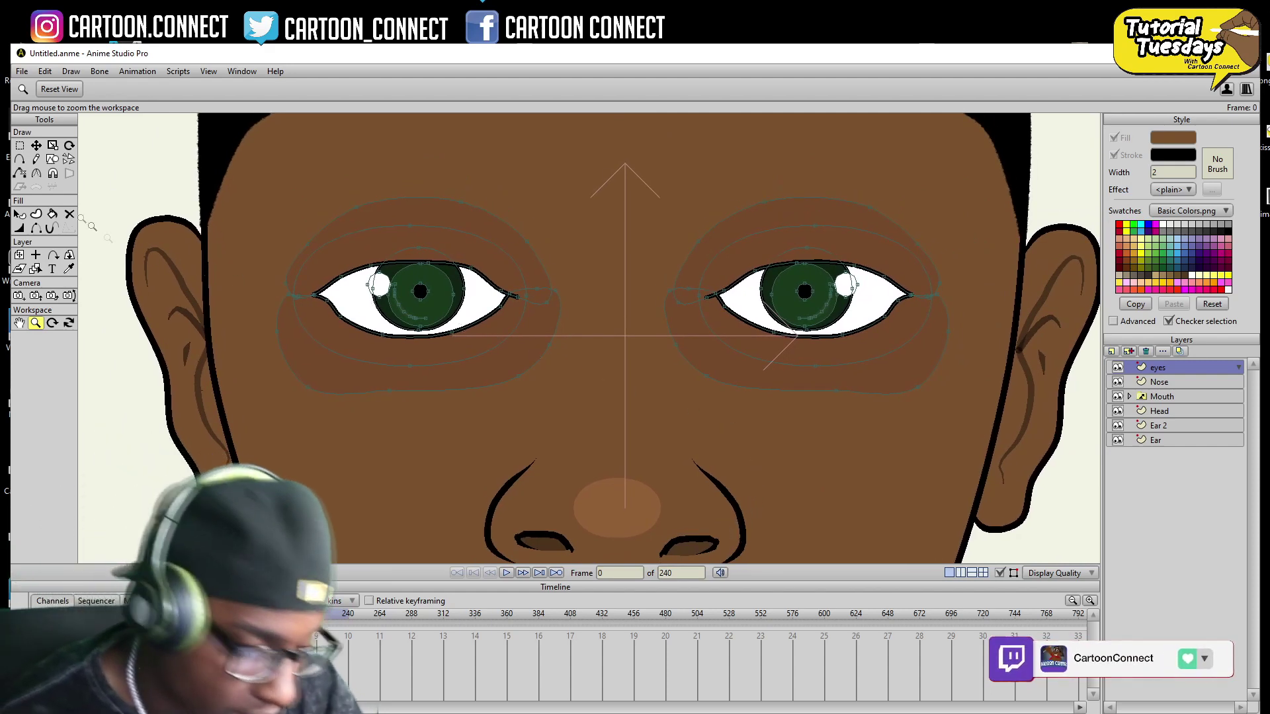
{"action": "left_click", "coordinate": [19, 214]}
{"action": "left_click", "coordinate": [497, 350]}
{"action": "left_click", "coordinate": [69, 268]}
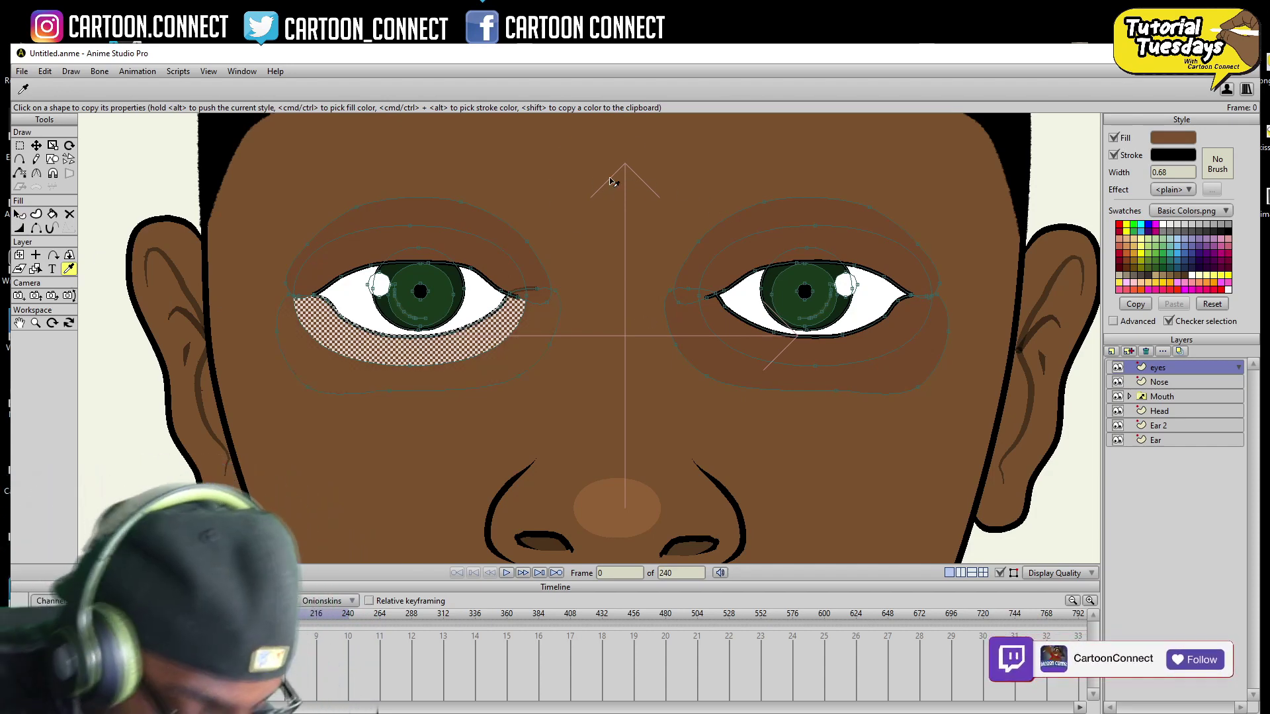
- Recolor the upper eyelid shapes of the left-hand eye with the head's sampled brown
{"action": "left_click", "coordinate": [19, 214]}
{"action": "left_click", "coordinate": [469, 255]}
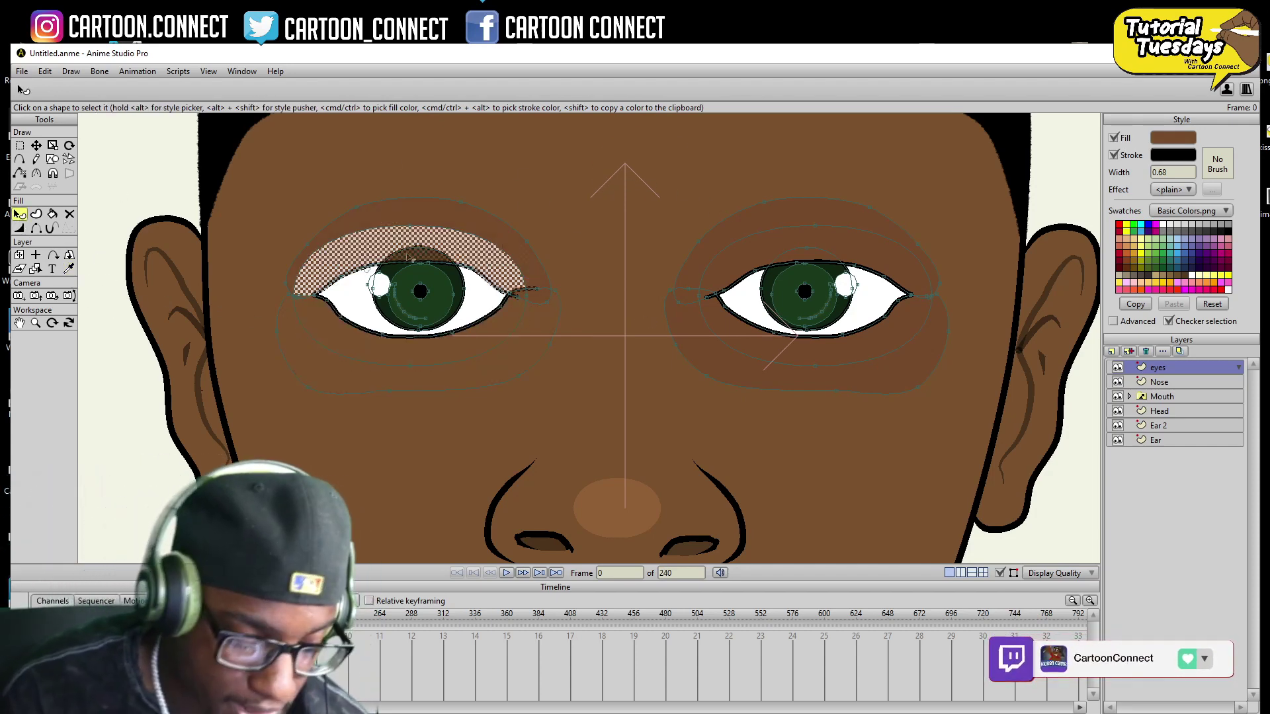
{"action": "left_click", "coordinate": [69, 269]}
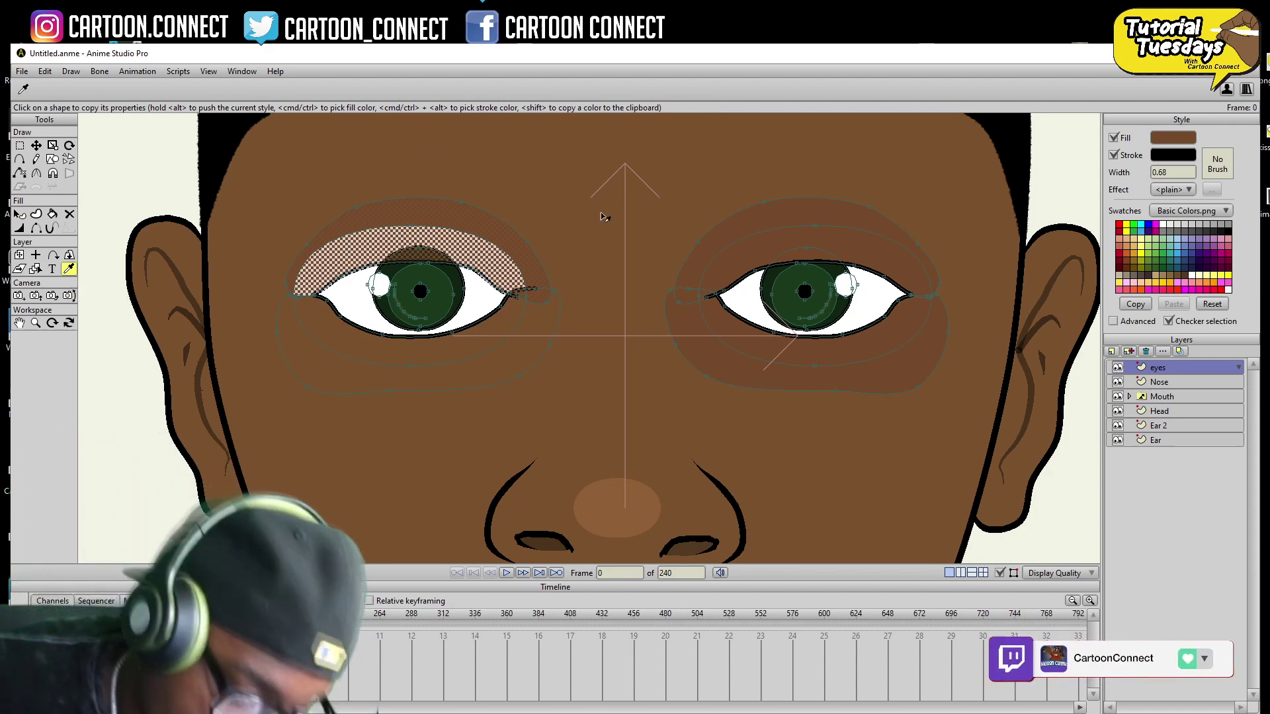
{"action": "left_click", "coordinate": [22, 149]}
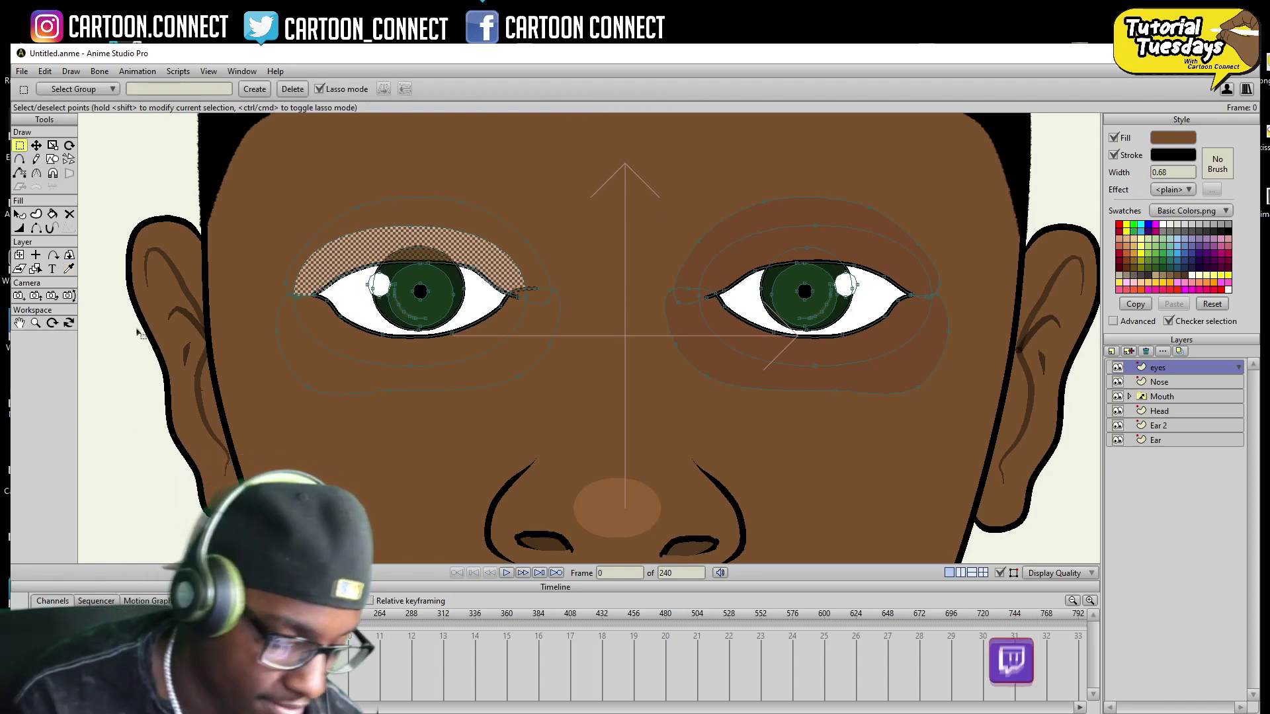
{"action": "left_click", "coordinate": [139, 331]}
- Change the fill of the left-hand eye's outer iris to dark brown (22160C)
{"action": "left_click", "coordinate": [20, 215]}
{"action": "left_click", "coordinate": [463, 301]}
{"action": "left_click", "coordinate": [1173, 137]}
{"action": "left_click", "coordinate": [923, 373]}
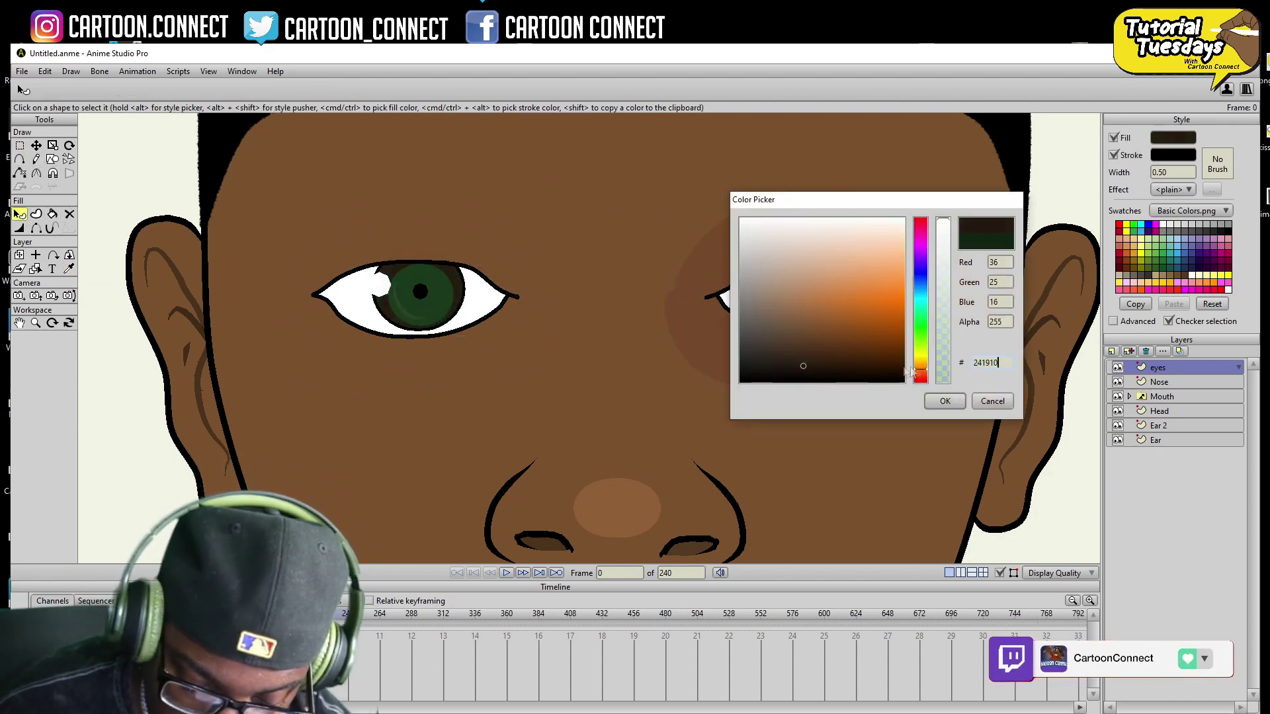
{"action": "left_click", "coordinate": [824, 364]}
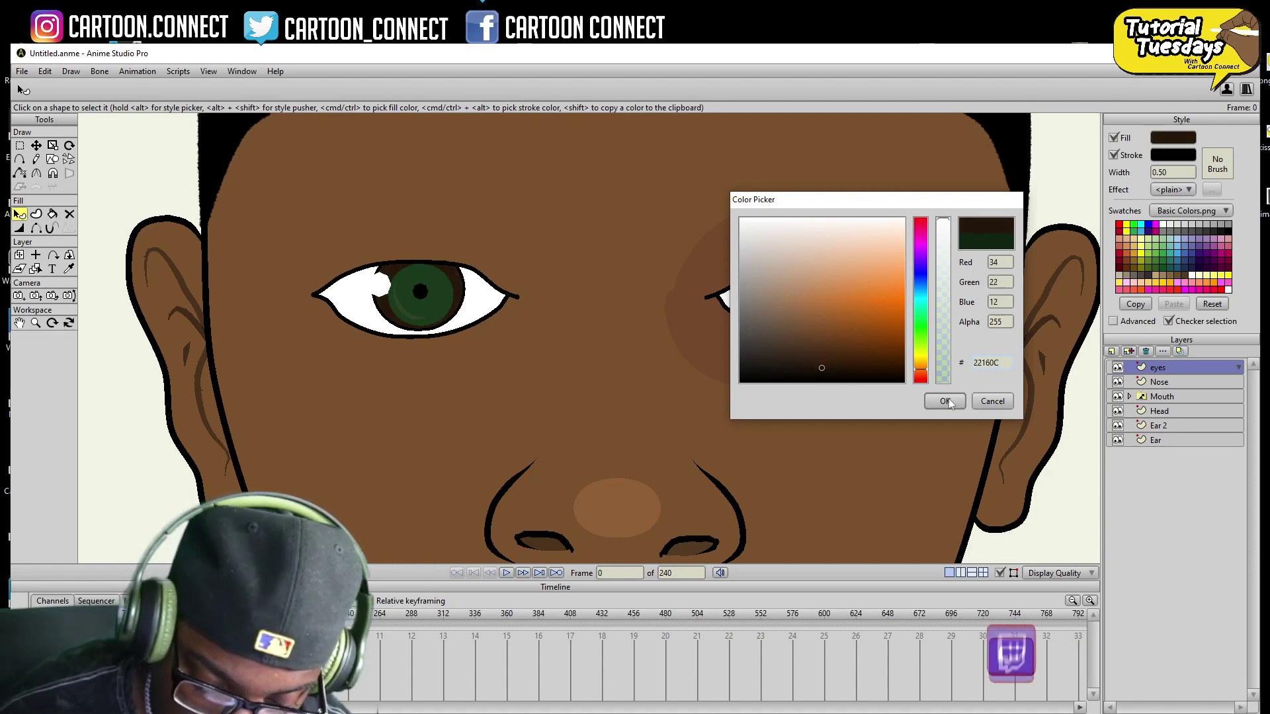
{"action": "left_click", "coordinate": [947, 402]}
- Recolor the inner iris of the left-hand eye by sampling the outer iris brown and lightening it to about 2C1D10
{"action": "left_click", "coordinate": [68, 268]}
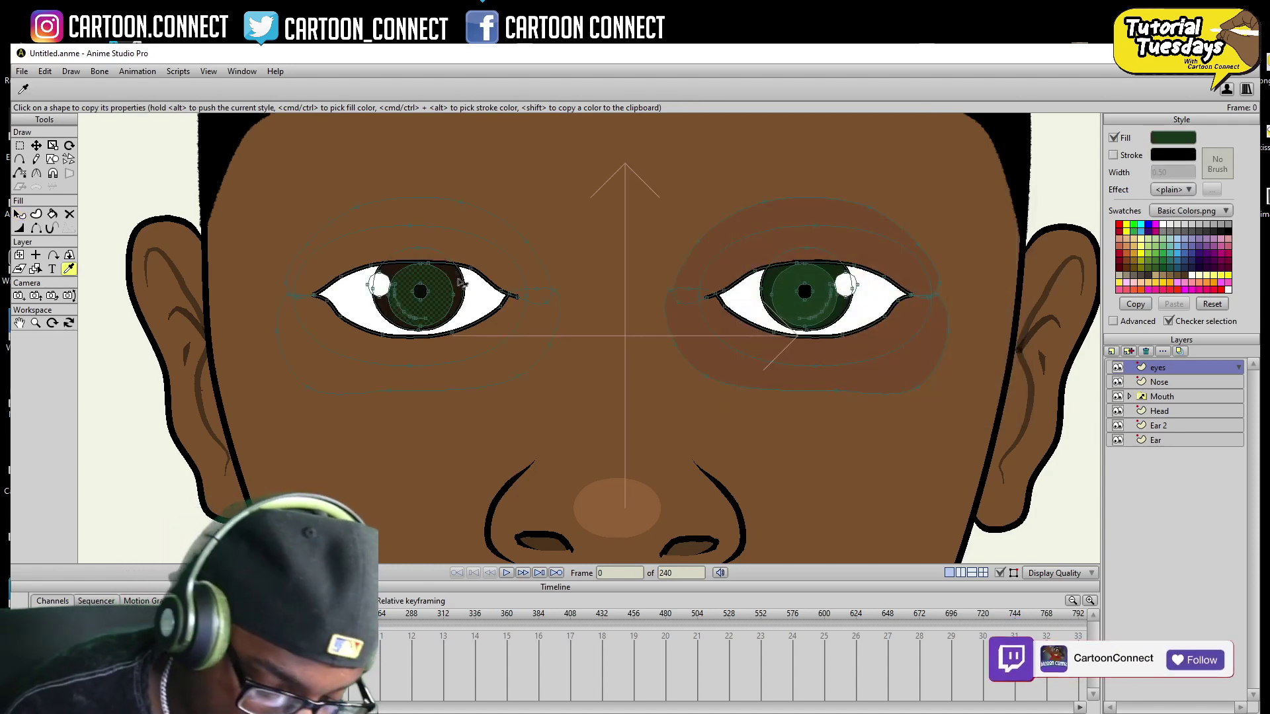
{"action": "left_click", "coordinate": [465, 283]}
{"action": "left_click", "coordinate": [1170, 138]}
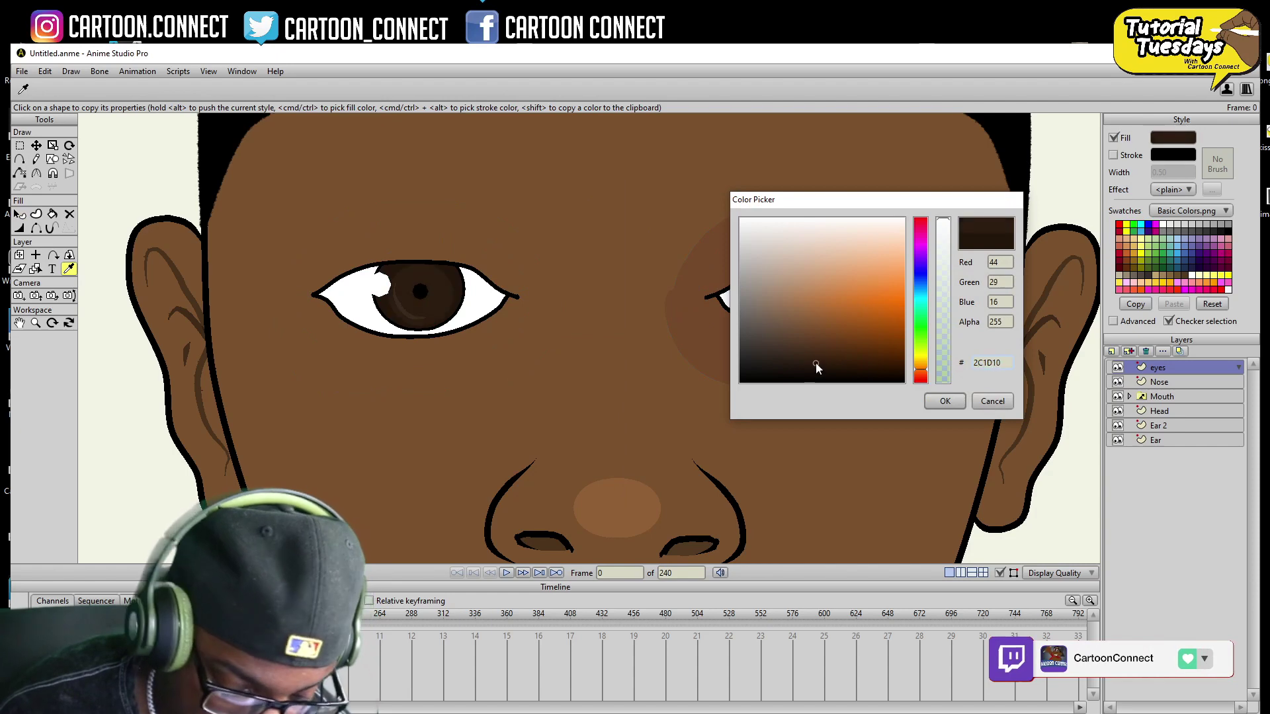
{"action": "left_click", "coordinate": [945, 401]}
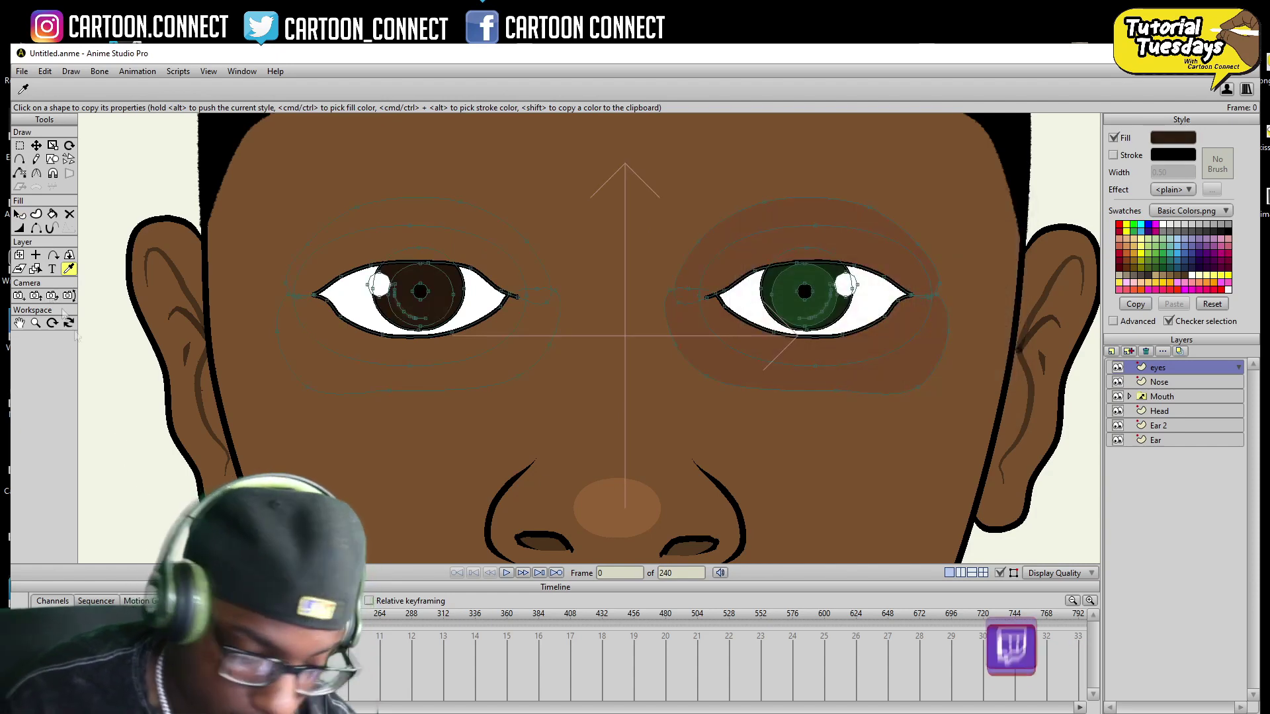
- Recolor the outer iris of the right-hand eye with the dark brown sampled from the left-hand eye's outer iris
{"action": "left_click", "coordinate": [19, 214]}
{"action": "left_click", "coordinate": [778, 284]}
{"action": "left_click", "coordinate": [68, 269]}
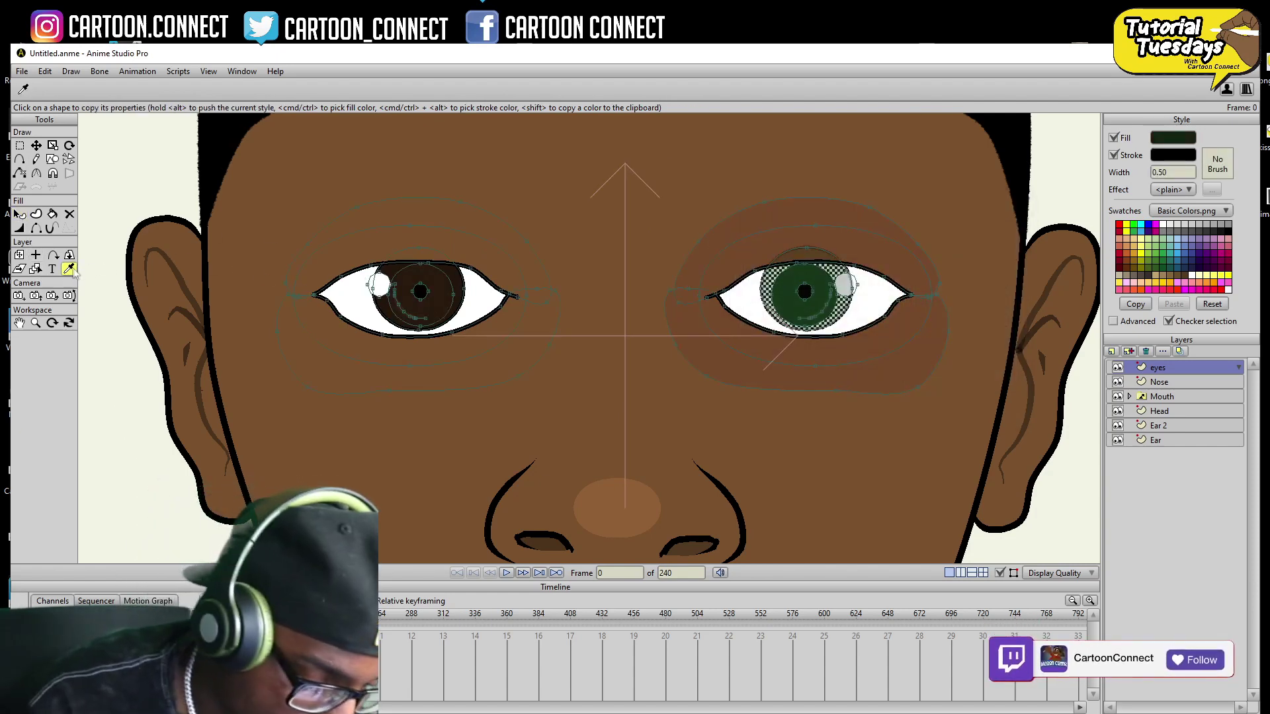
{"action": "left_click", "coordinate": [20, 214]}
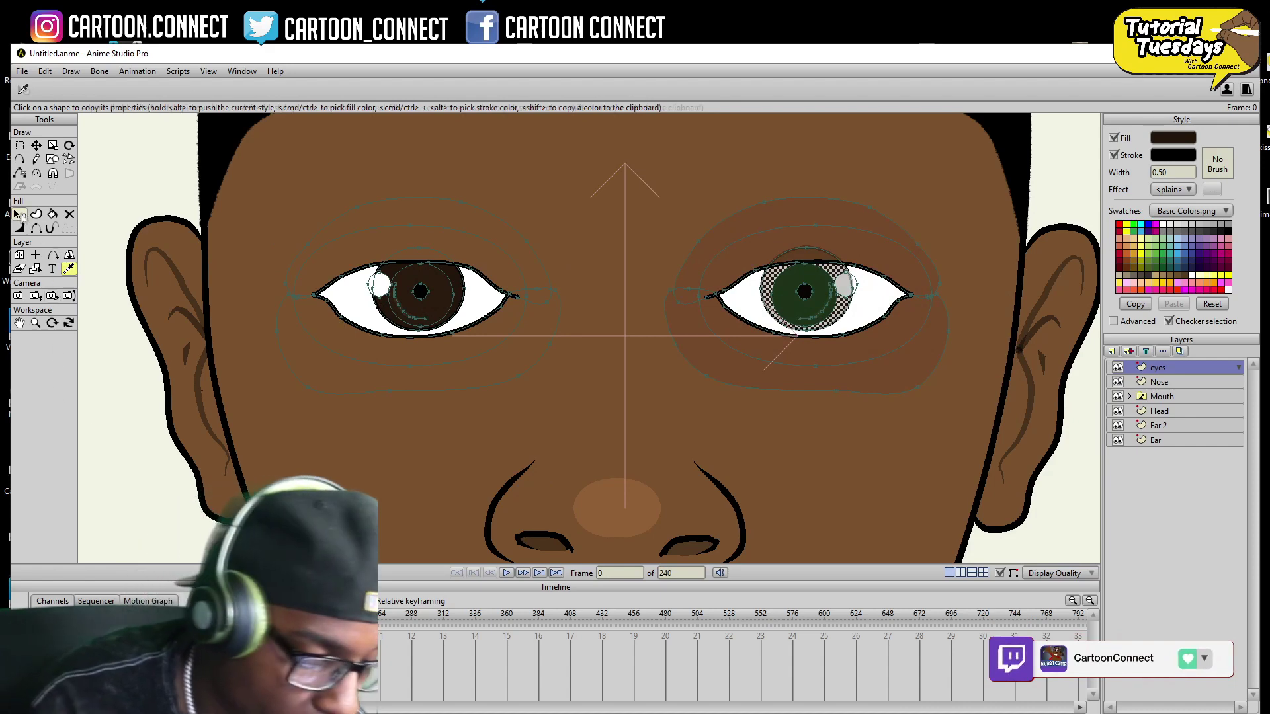
- Recolor the green iris of the right-hand eye by copying the dark brown style of the left-hand iris
{"action": "left_click", "coordinate": [779, 293]}
{"action": "left_click", "coordinate": [69, 268]}
{"action": "left_click", "coordinate": [440, 296]}
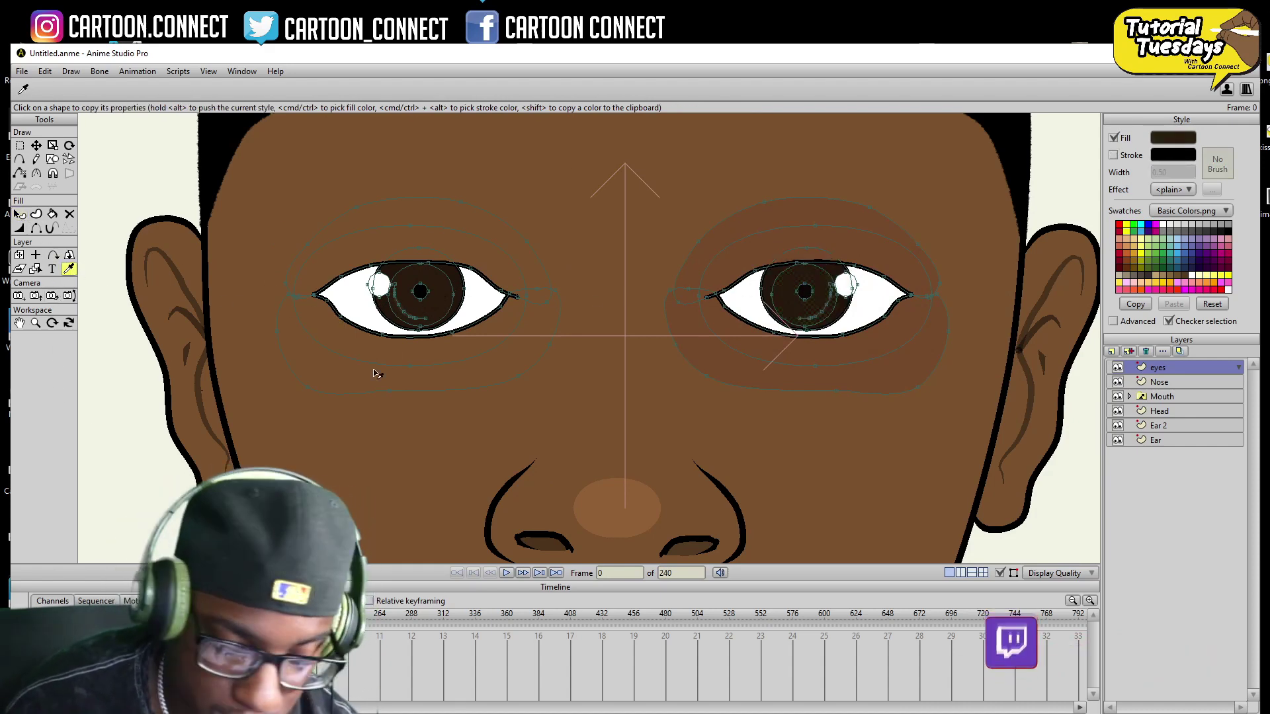
{"action": "left_click", "coordinate": [19, 145]}
{"action": "left_click", "coordinate": [142, 191]}
- Recolor the reddish shapes below the right-hand eye by copying the skin-tone style from the left-hand eye
{"action": "left_click", "coordinate": [36, 323]}
{"action": "left_click_drag", "start_coordinate": [962, 412], "coordinate": [483, 570]}
{"action": "left_click_drag", "start_coordinate": [731, 482], "coordinate": [829, 526]}
{"action": "left_click_drag", "start_coordinate": [759, 452], "coordinate": [734, 497]}
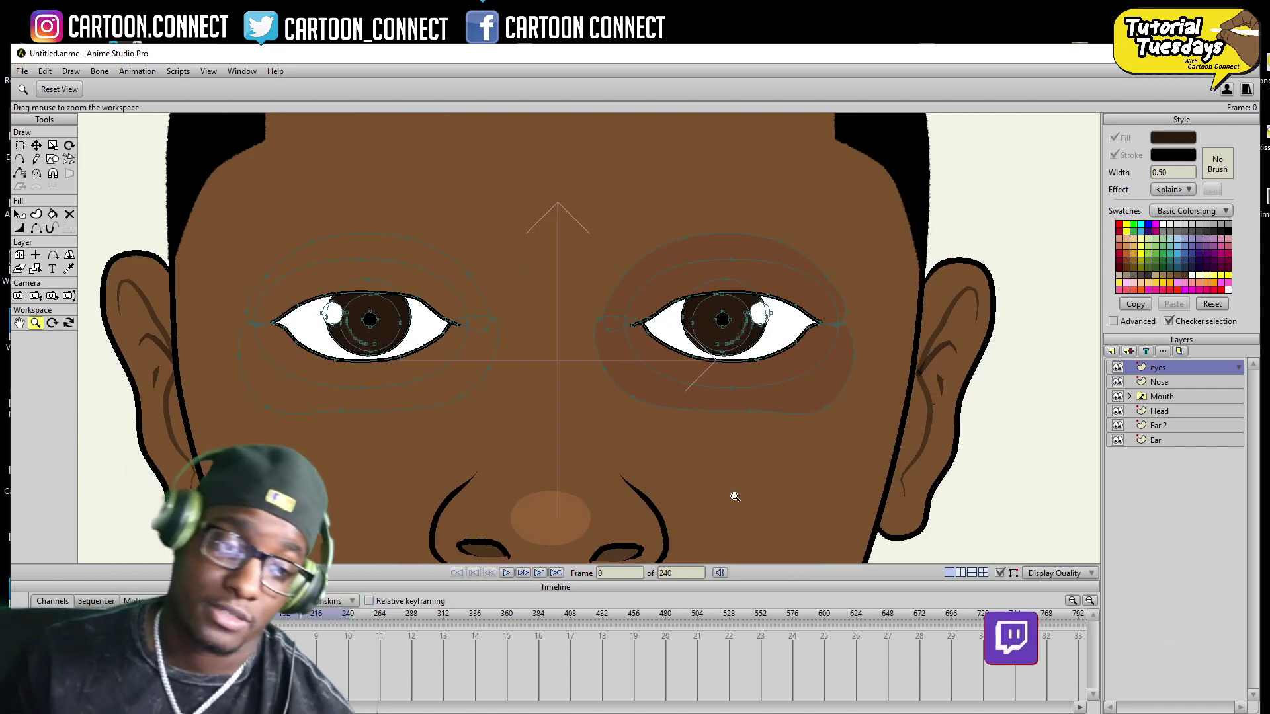
{"action": "left_click", "coordinate": [19, 214]}
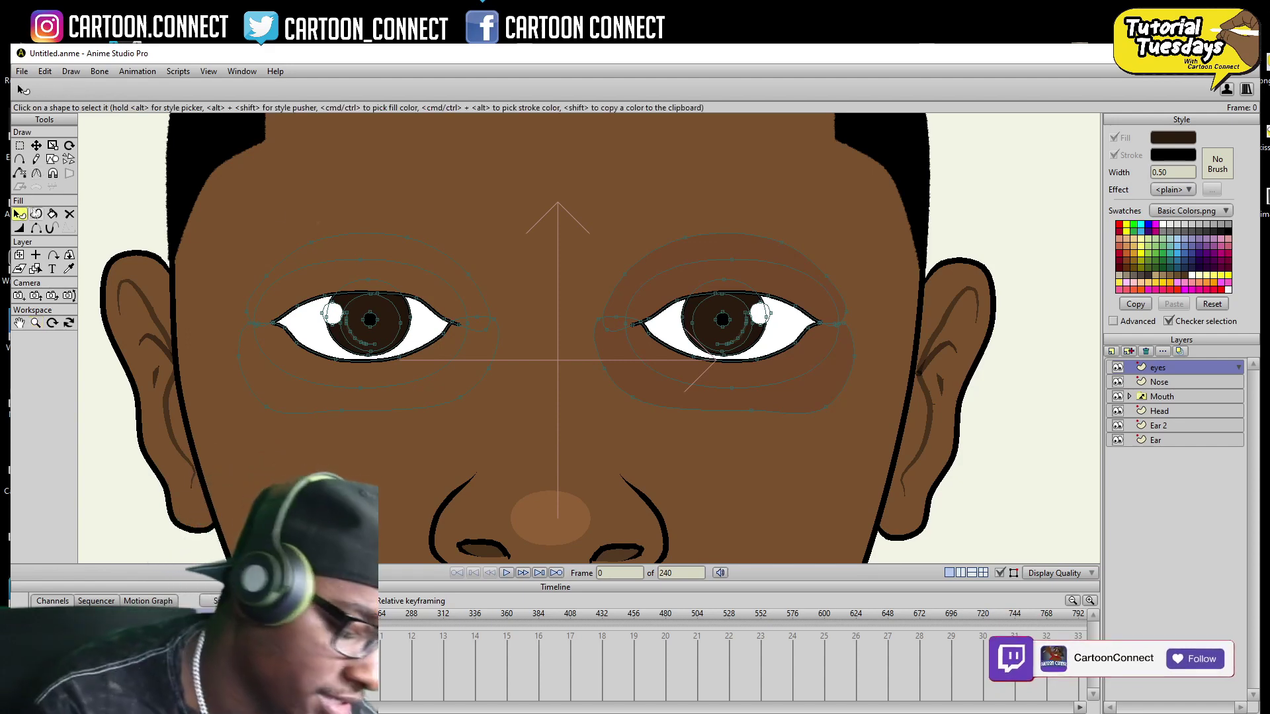
{"action": "left_click", "coordinate": [787, 365]}
{"action": "left_click", "coordinate": [61, 271]}
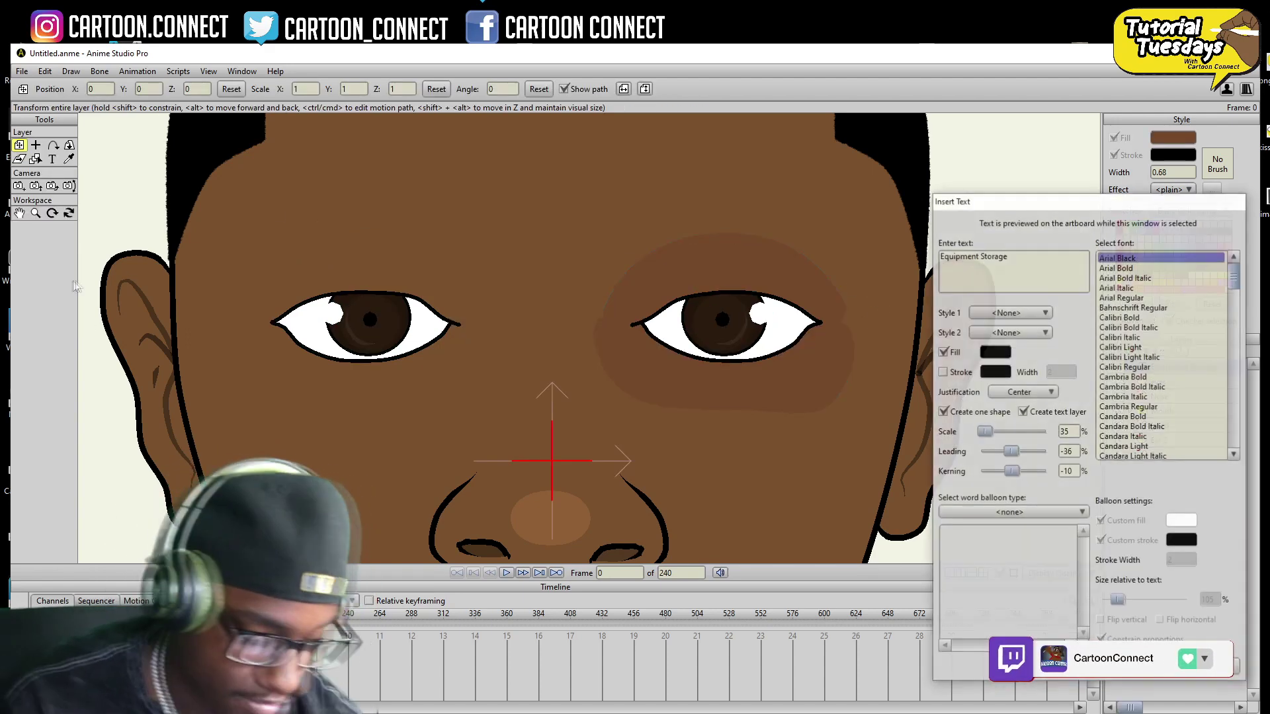
{"action": "left_click", "coordinate": [1220, 668]}
{"action": "left_click", "coordinate": [68, 269]}
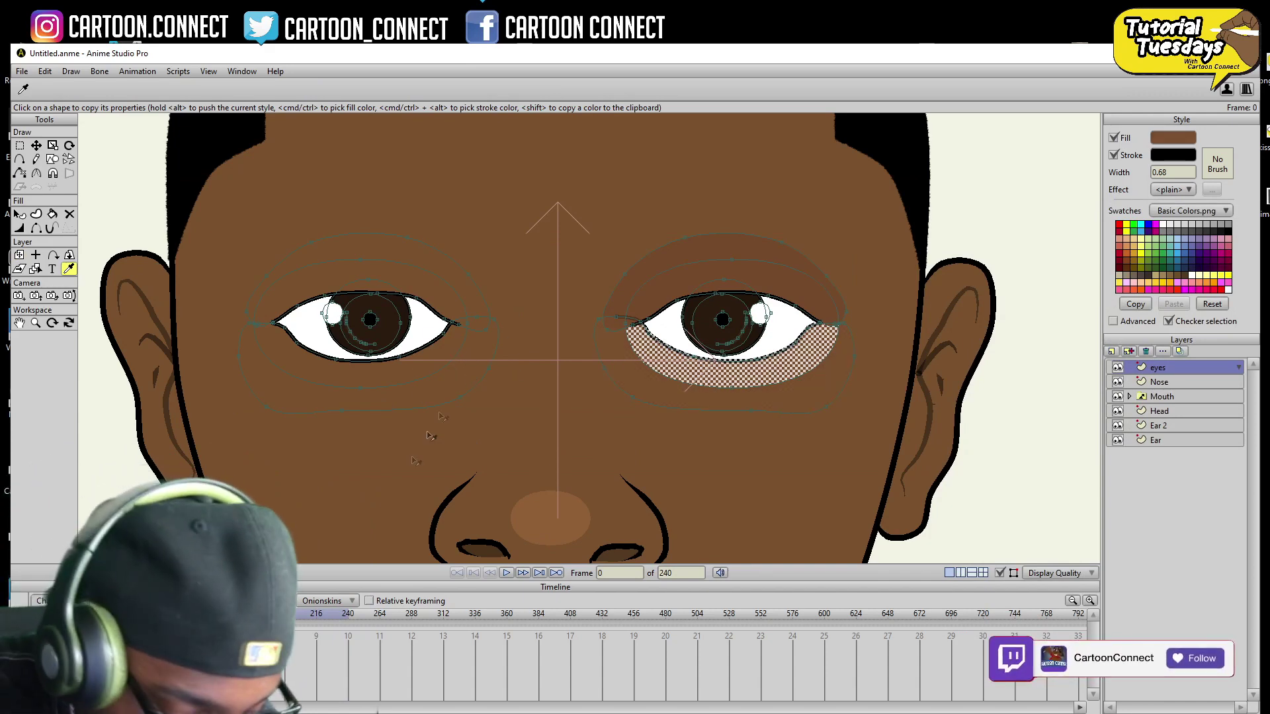
- Copy the left-hand eyelid's skin-tone style onto the upper eyelid shapes of the right-hand eye, leaving nothing selected
{"action": "key", "text": "q"}
{"action": "left_click", "coordinate": [801, 284]}
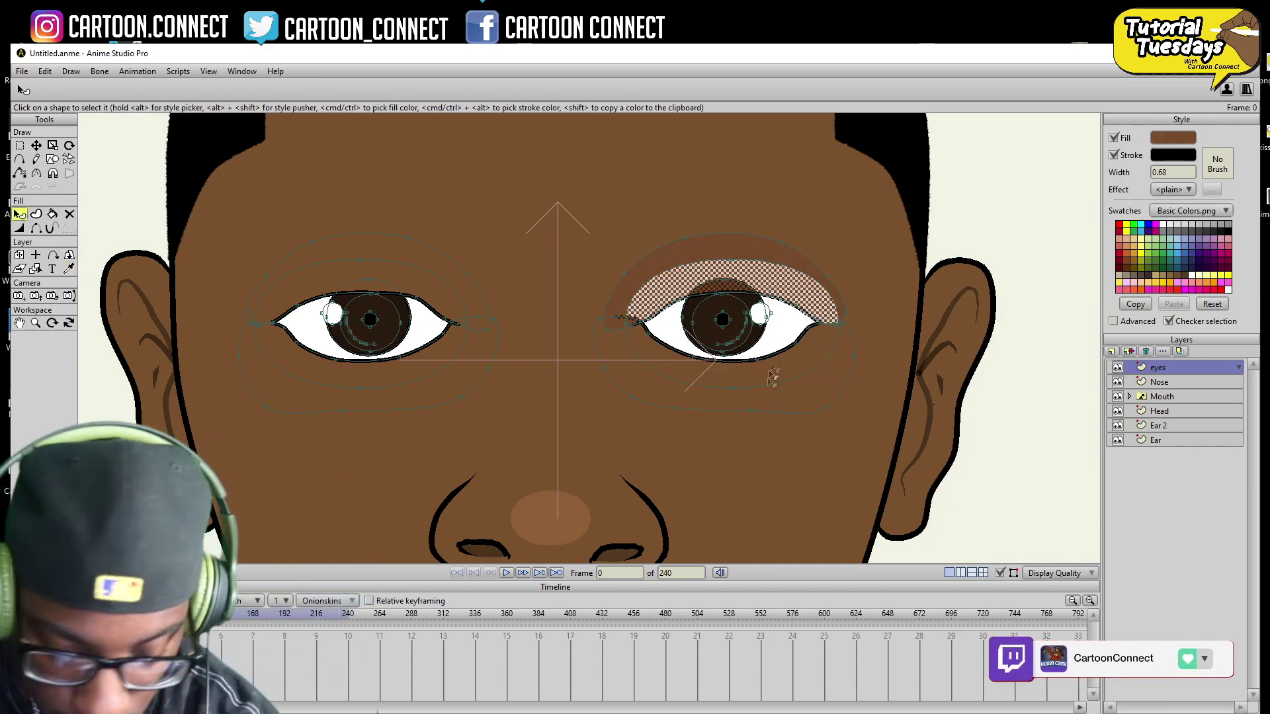
{"action": "key", "text": "i"}
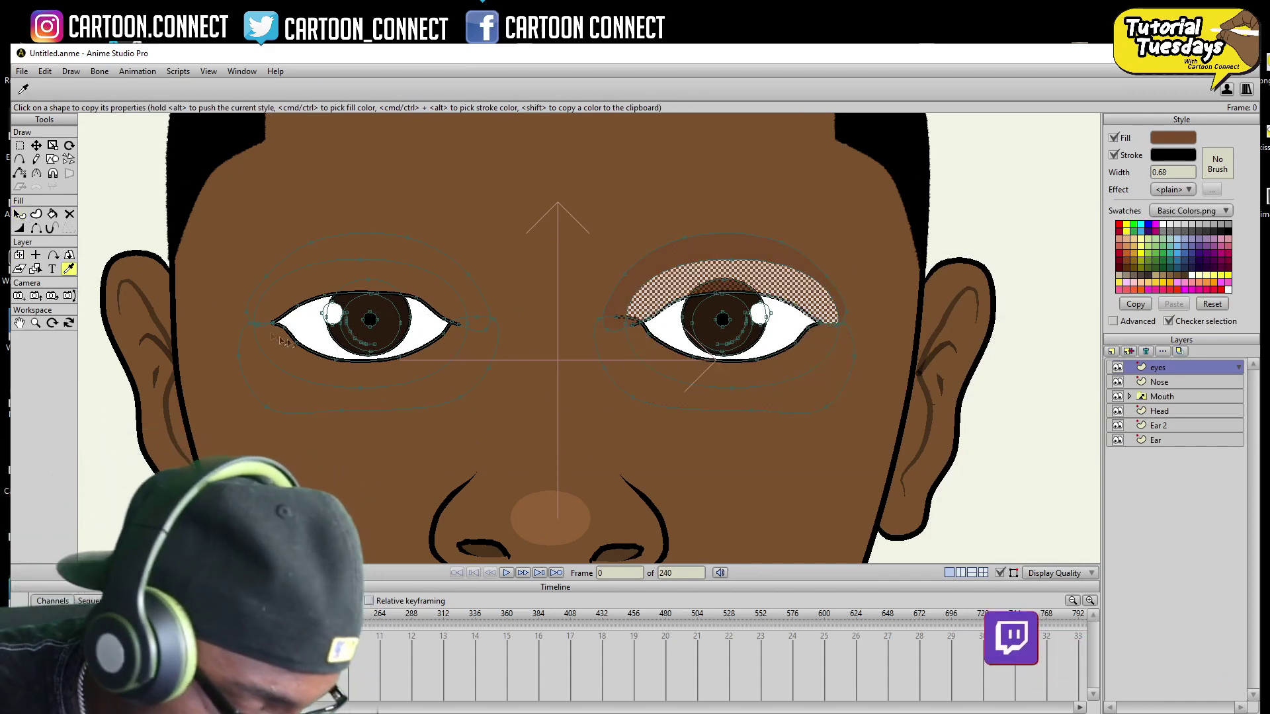
{"action": "key", "text": "g"}
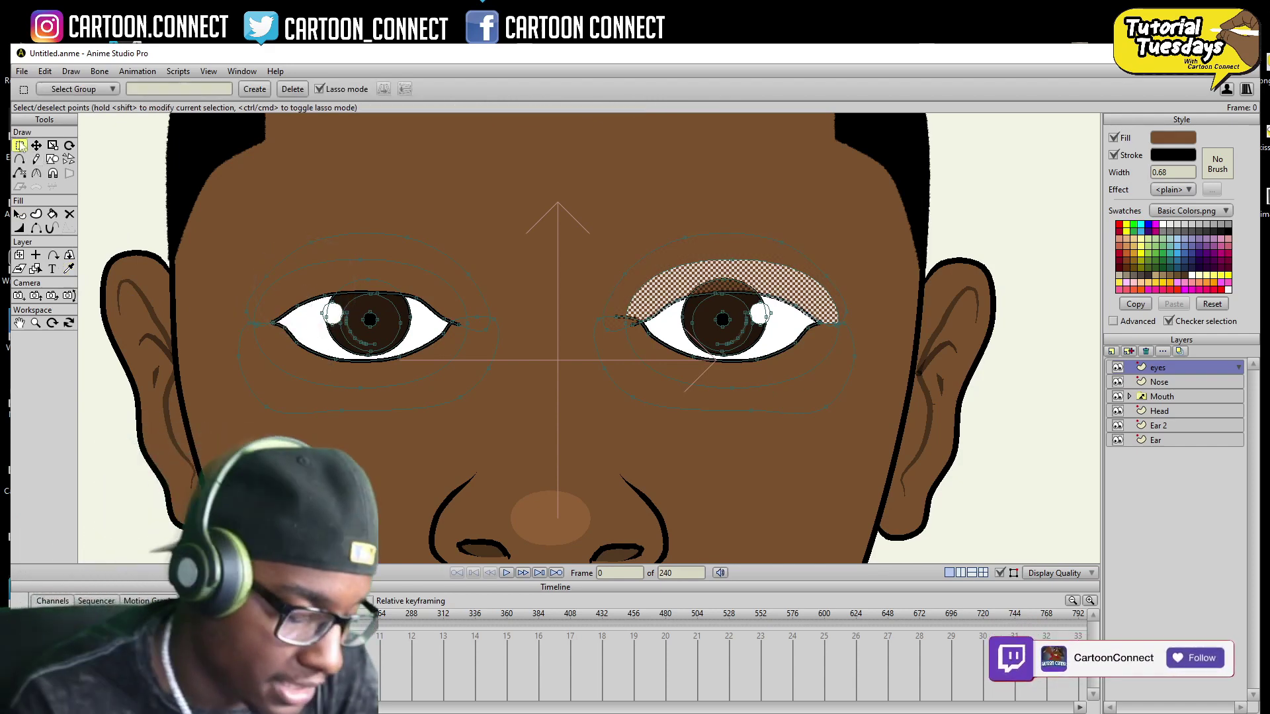
{"action": "left_click", "coordinate": [1018, 383]}
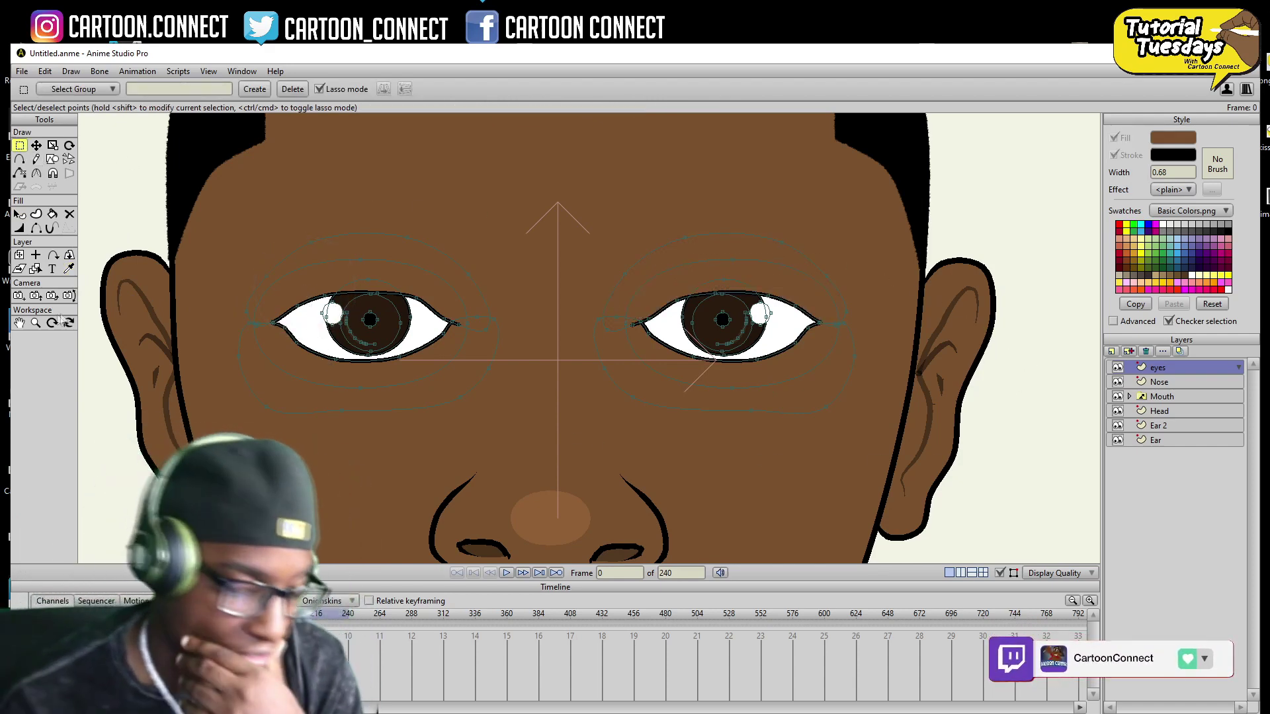
- Render a preview of the whole face to check the recolored eyes, and close it
{"action": "left_click", "coordinate": [35, 323]}
{"action": "left_click_drag", "start_coordinate": [754, 375], "coordinate": [640, 457]}
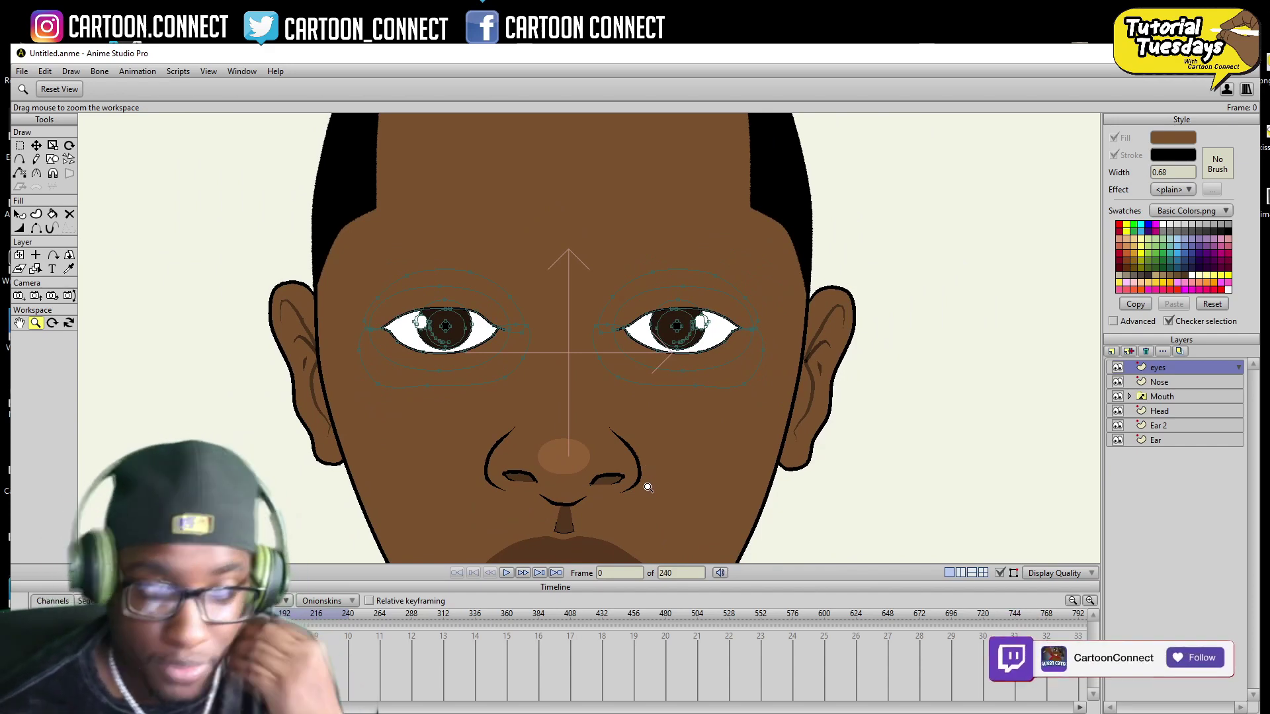
{"action": "left_click_drag", "start_coordinate": [750, 483], "coordinate": [709, 490]}
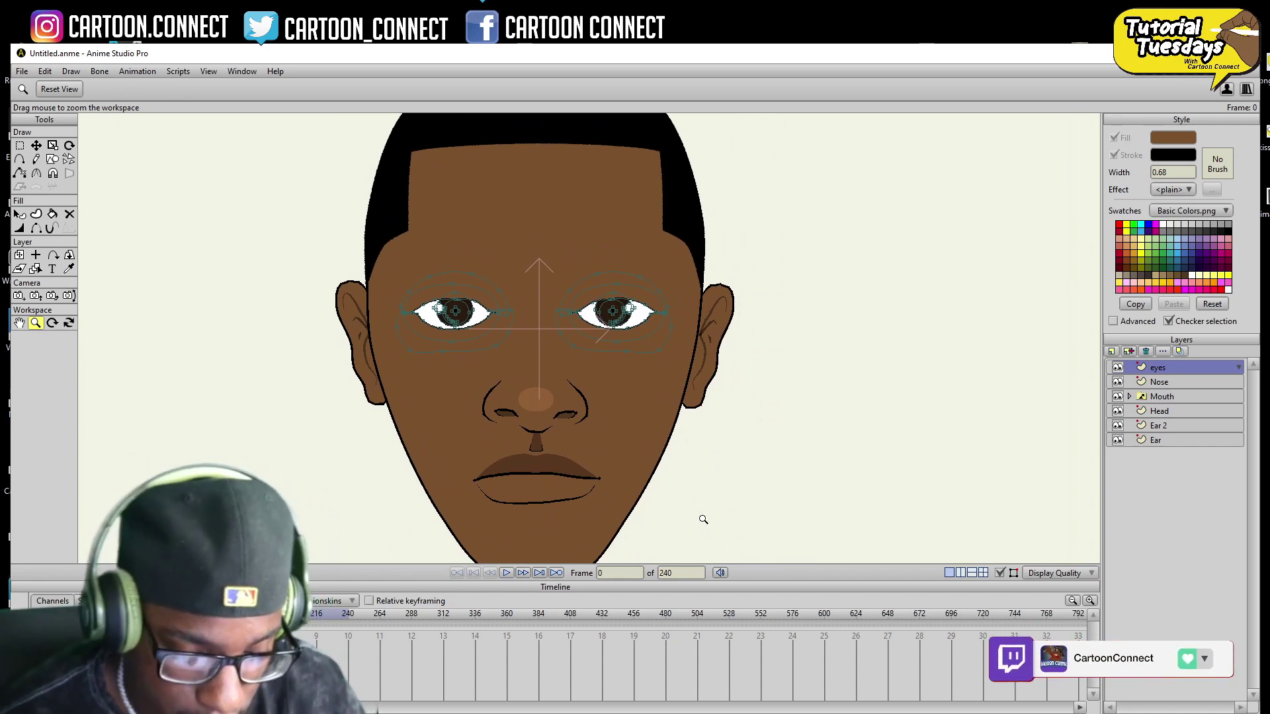
{"action": "left_click", "coordinate": [22, 70]}
{"action": "left_click", "coordinate": [53, 277]}
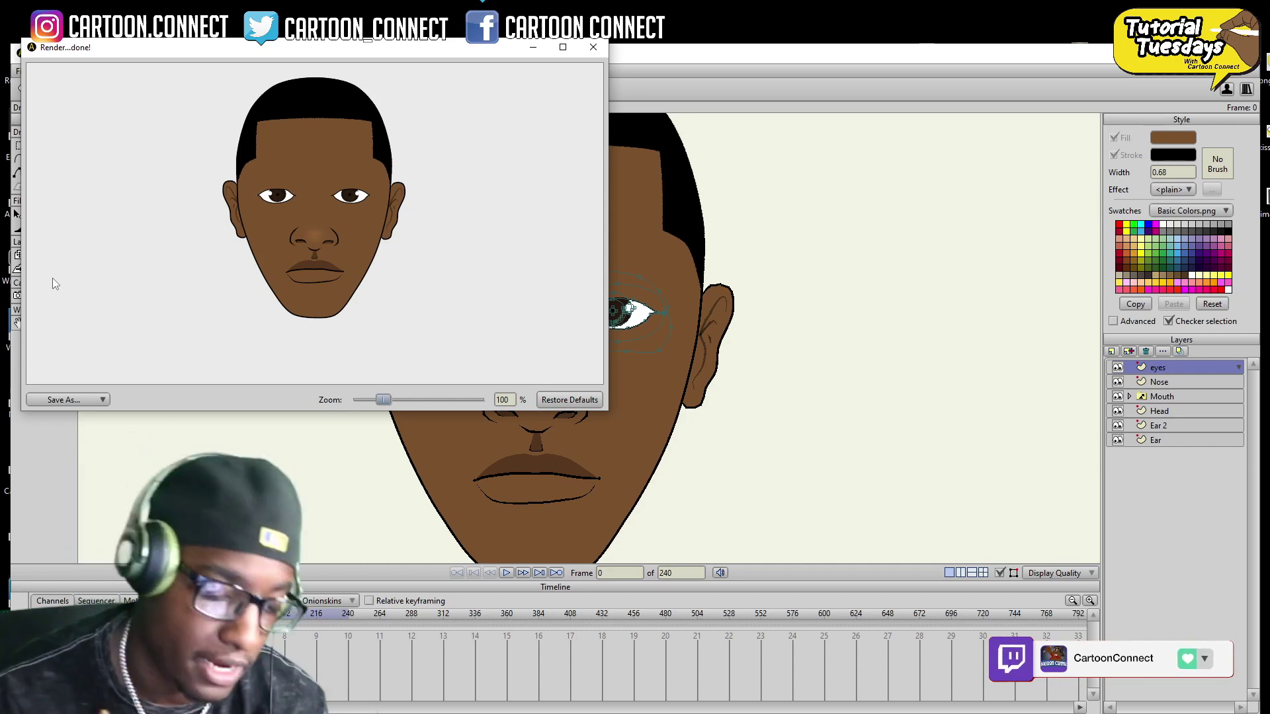
{"action": "left_click", "coordinate": [593, 48]}
- Add a vector layer above the eyes layer and name it Brows
{"action": "left_click", "coordinate": [1112, 351]}
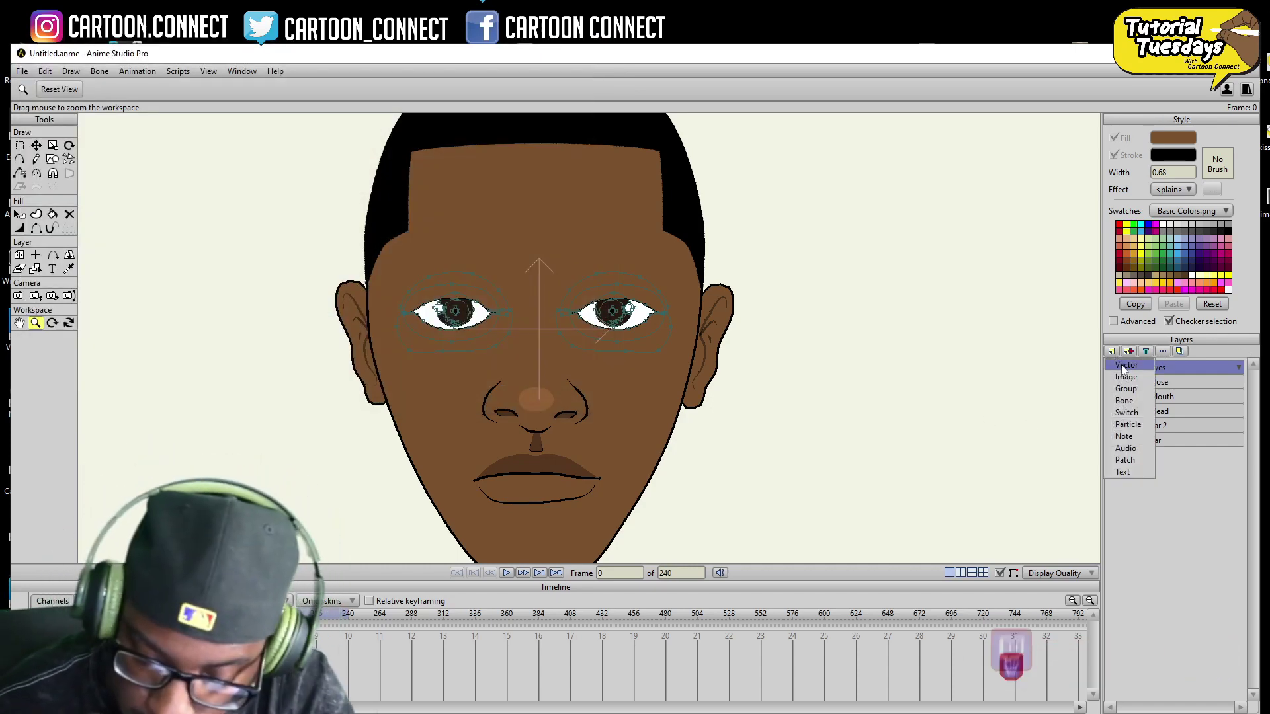
{"action": "type", "text": "Brows"}
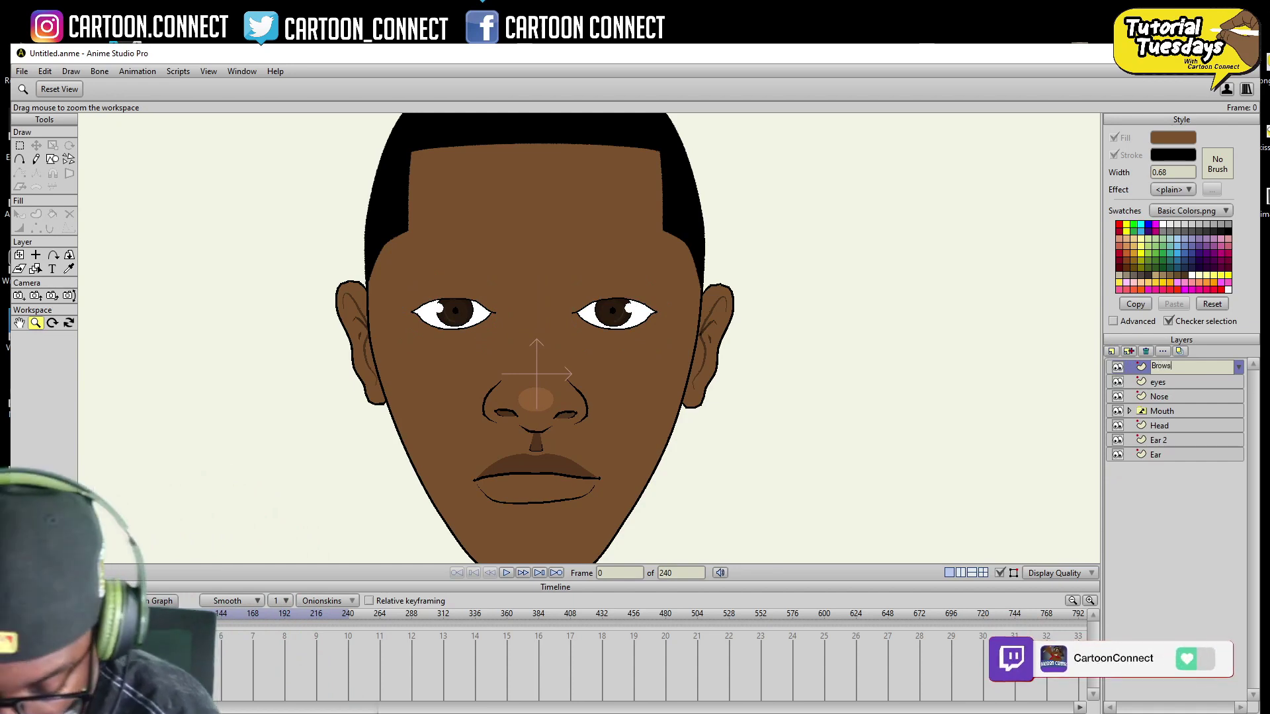
{"action": "key", "text": "Return"}
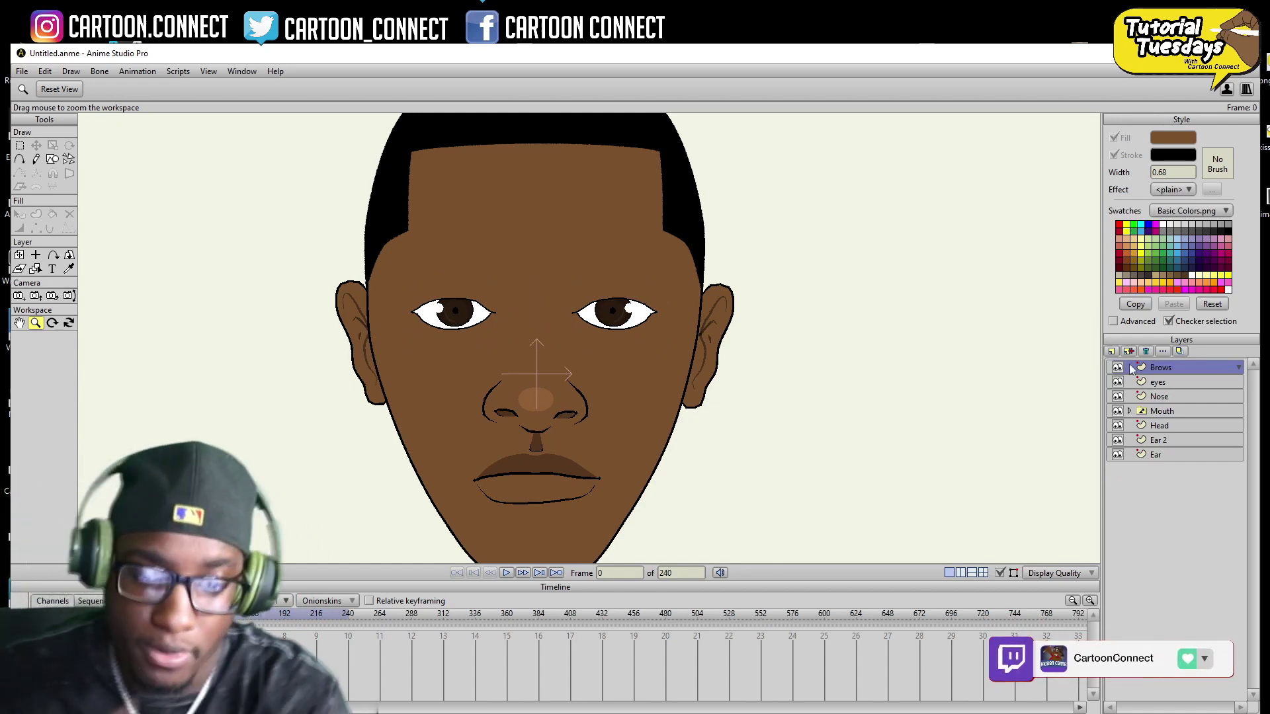
- Draw a closed, slightly arched eyebrow outline above the right-hand eye with the Add Point tool
{"action": "left_click", "coordinate": [20, 160]}
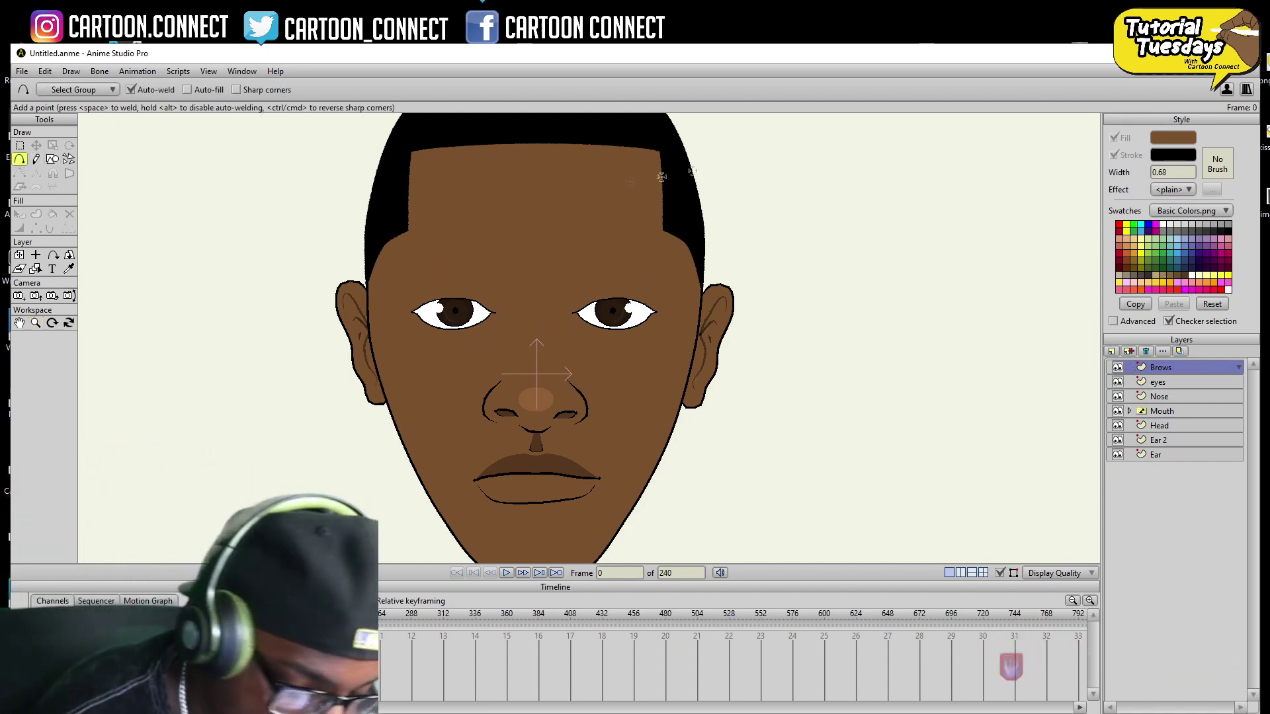
{"action": "left_click_drag", "start_coordinate": [569, 270], "coordinate": [595, 275]}
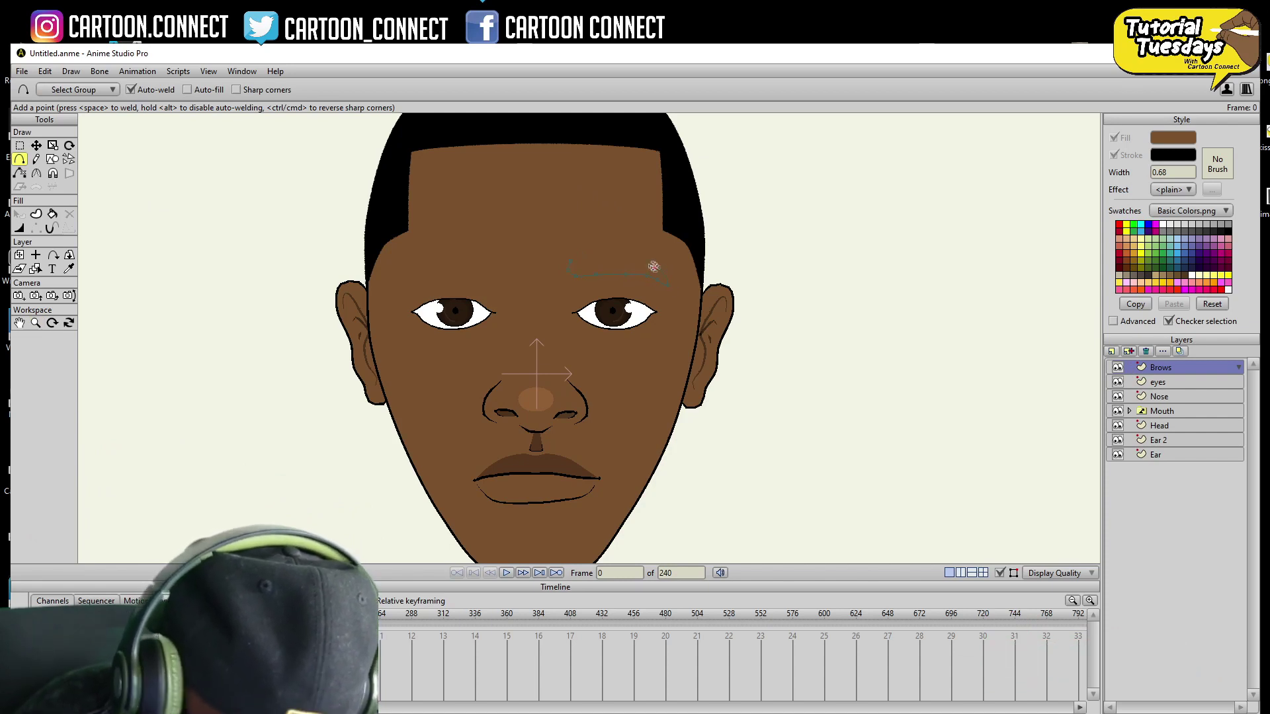
{"action": "left_click_drag", "start_coordinate": [639, 259], "coordinate": [571, 261]}
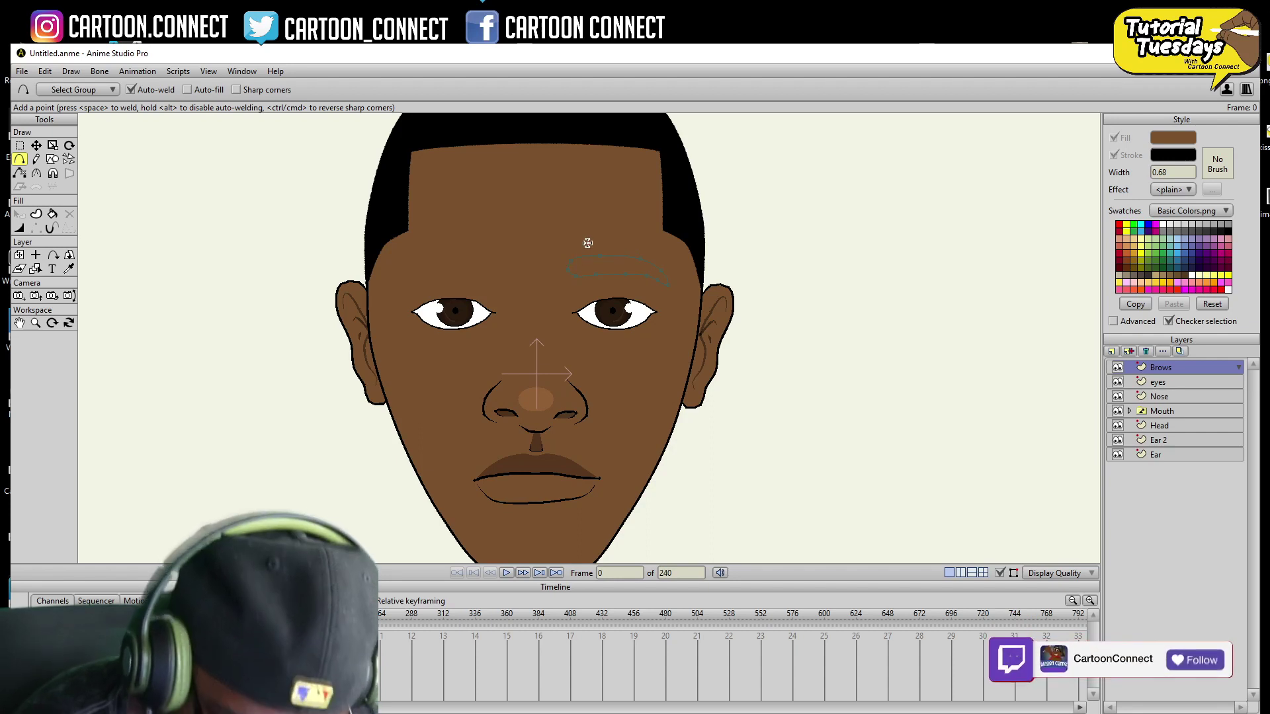
- Fill the eyebrow outline and give it the hair's black fill and brushed black stroke of width 2
{"action": "left_click", "coordinate": [52, 214]}
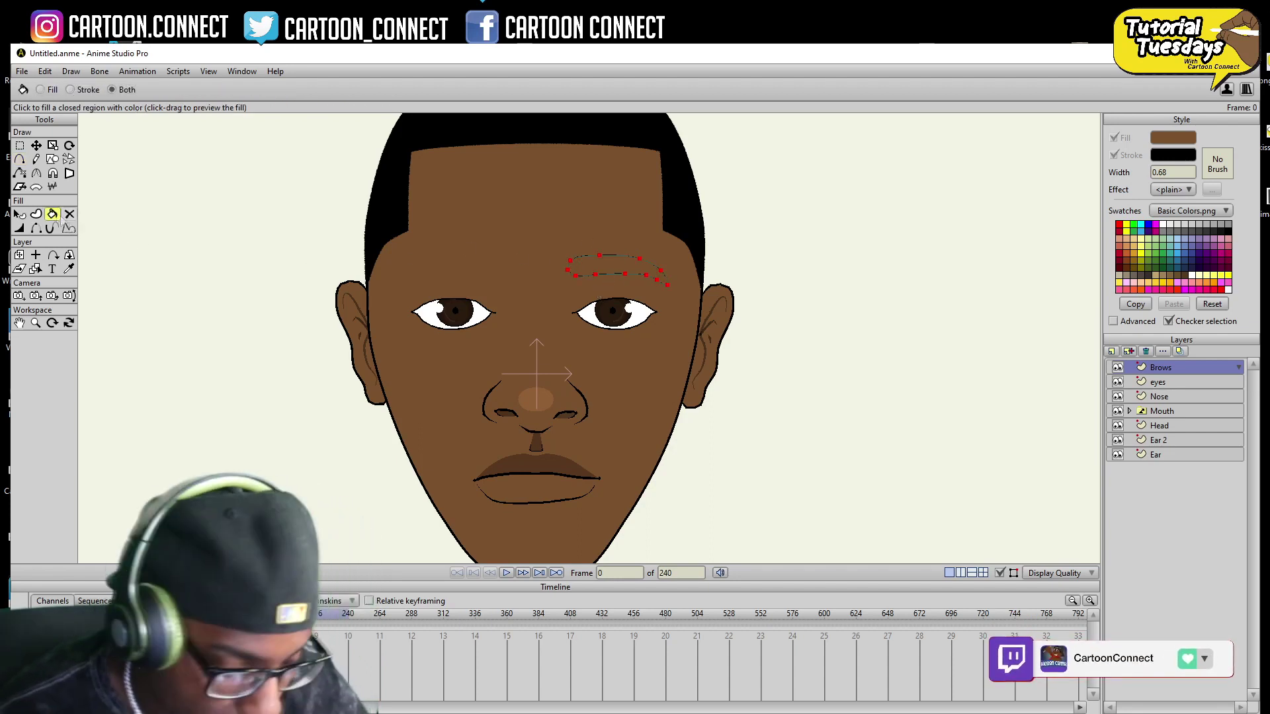
{"action": "left_click", "coordinate": [69, 269]}
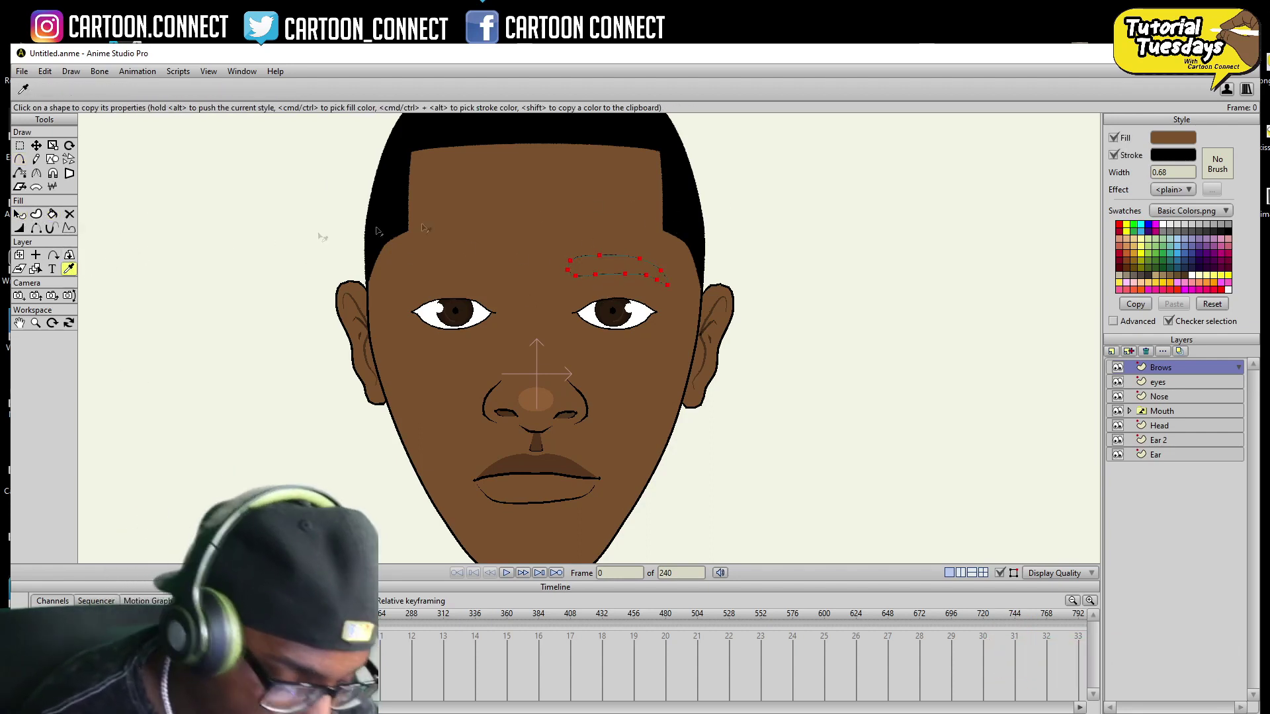
{"action": "left_click", "coordinate": [692, 197]}
- Render a preview of the face to check the first eyebrow, and close it
{"action": "left_click", "coordinate": [22, 71]}
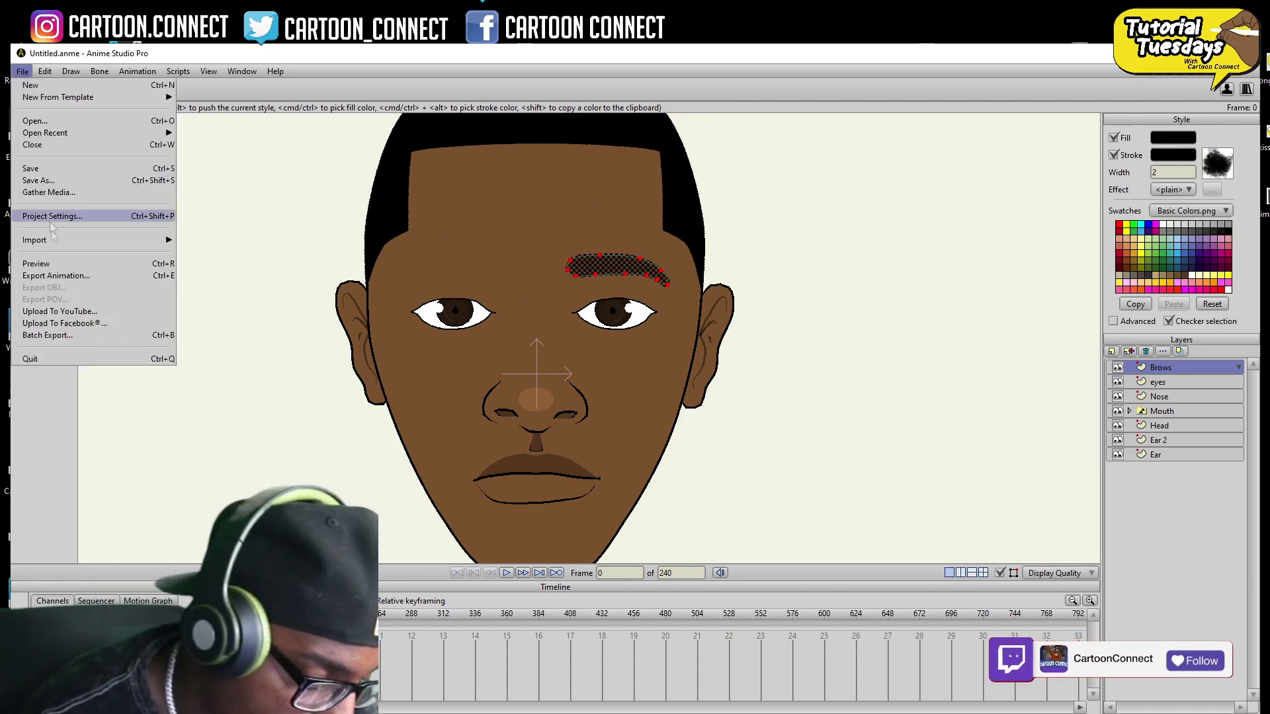
{"action": "left_click", "coordinate": [58, 263]}
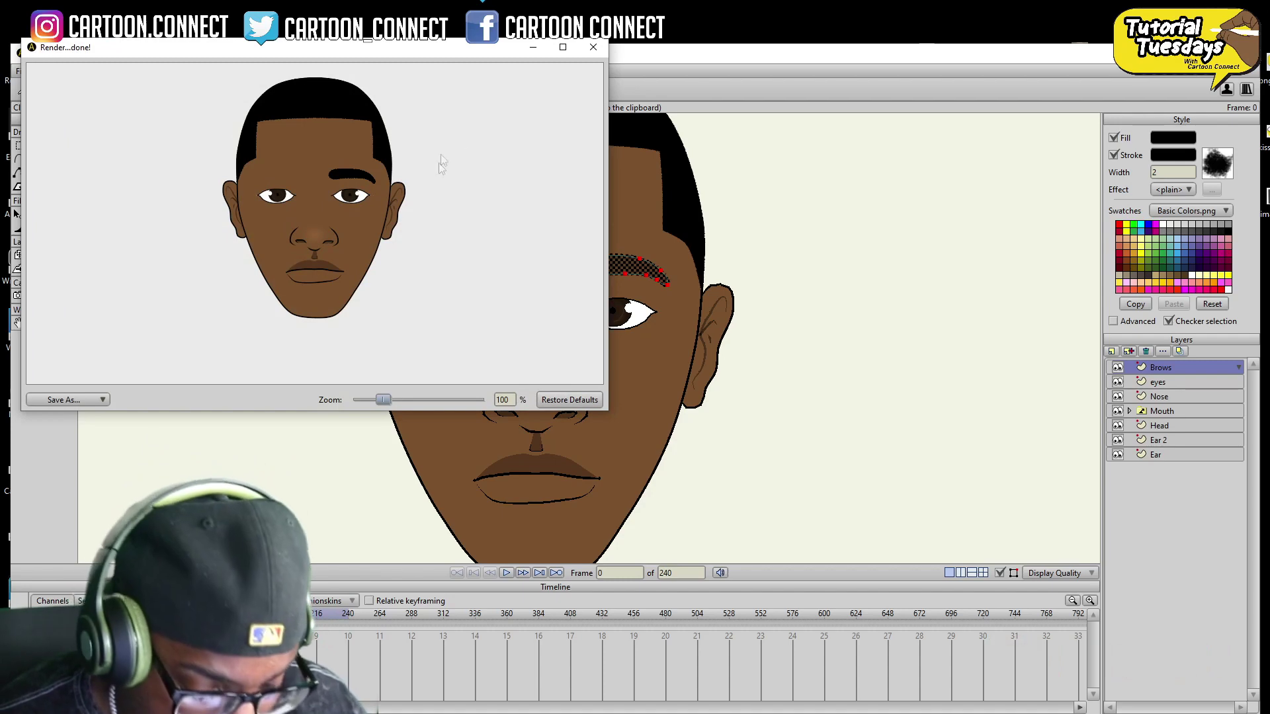
{"action": "left_click", "coordinate": [593, 48]}
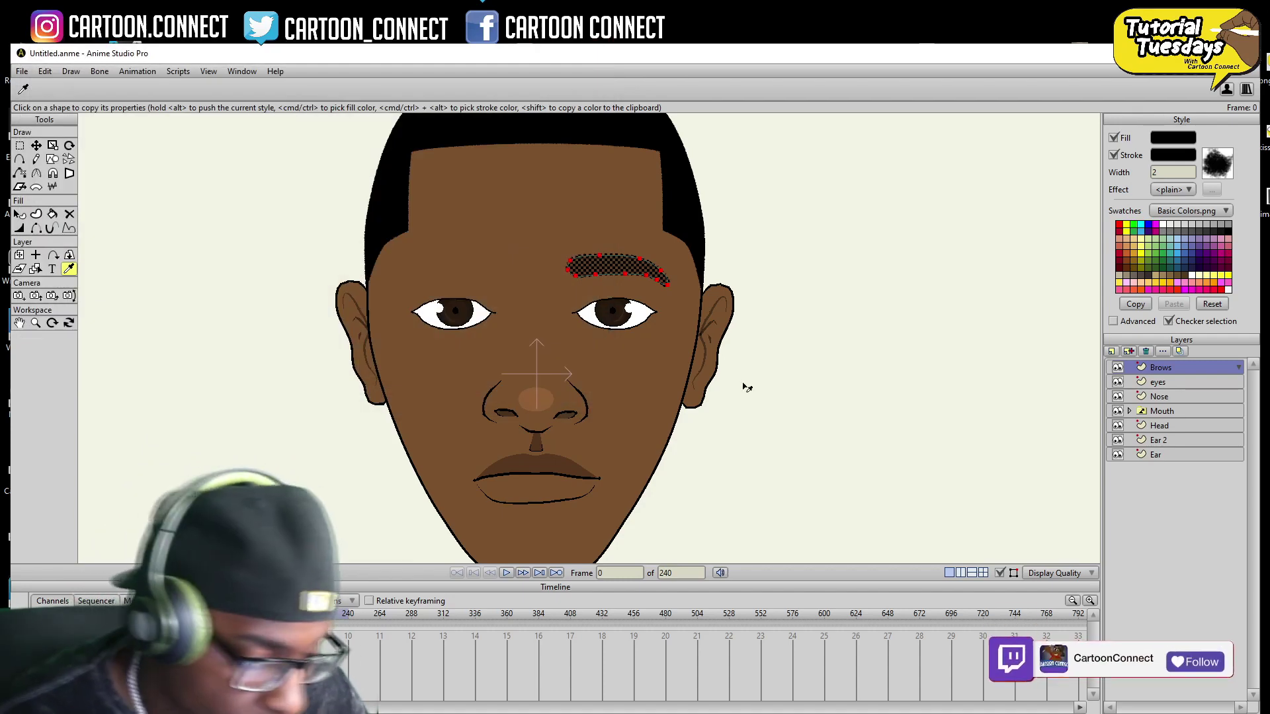
- Scale the eyebrow down in height and set its stroke width to 1.50
{"action": "key", "text": "e"}
{"action": "left_click_drag", "start_coordinate": [621, 258], "coordinate": [619, 260]}
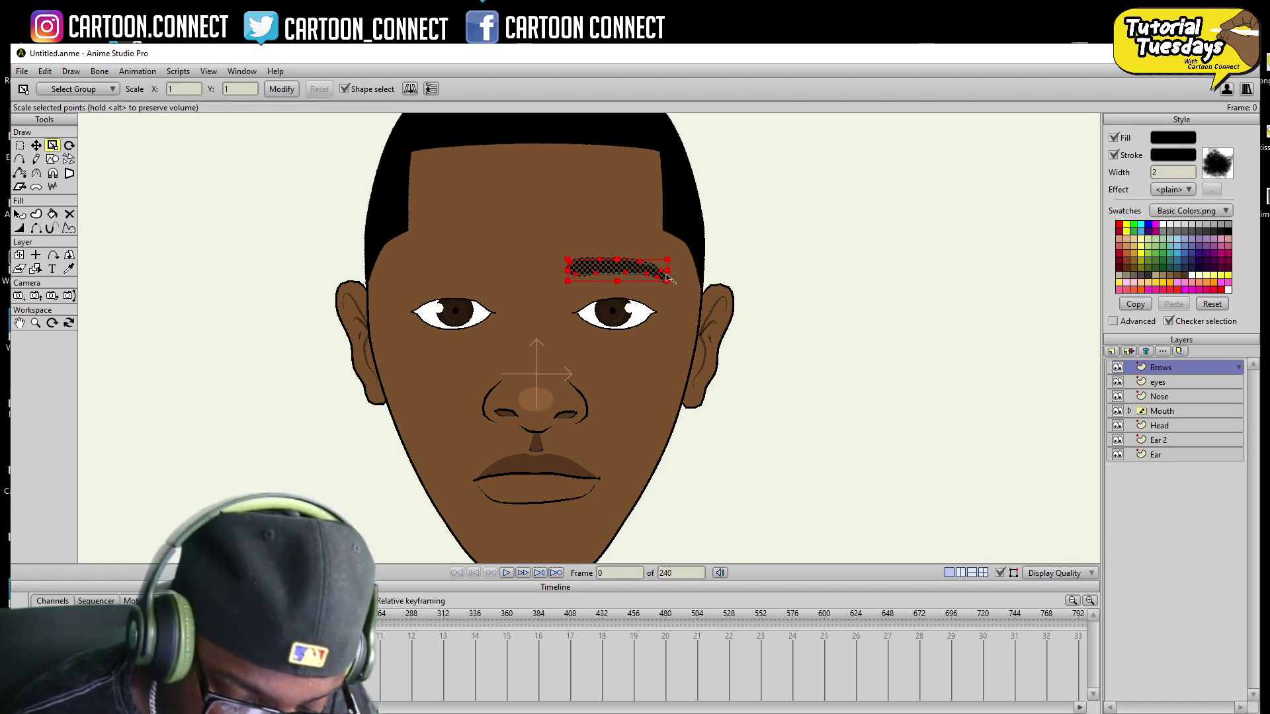
{"action": "left_click", "coordinate": [20, 213]}
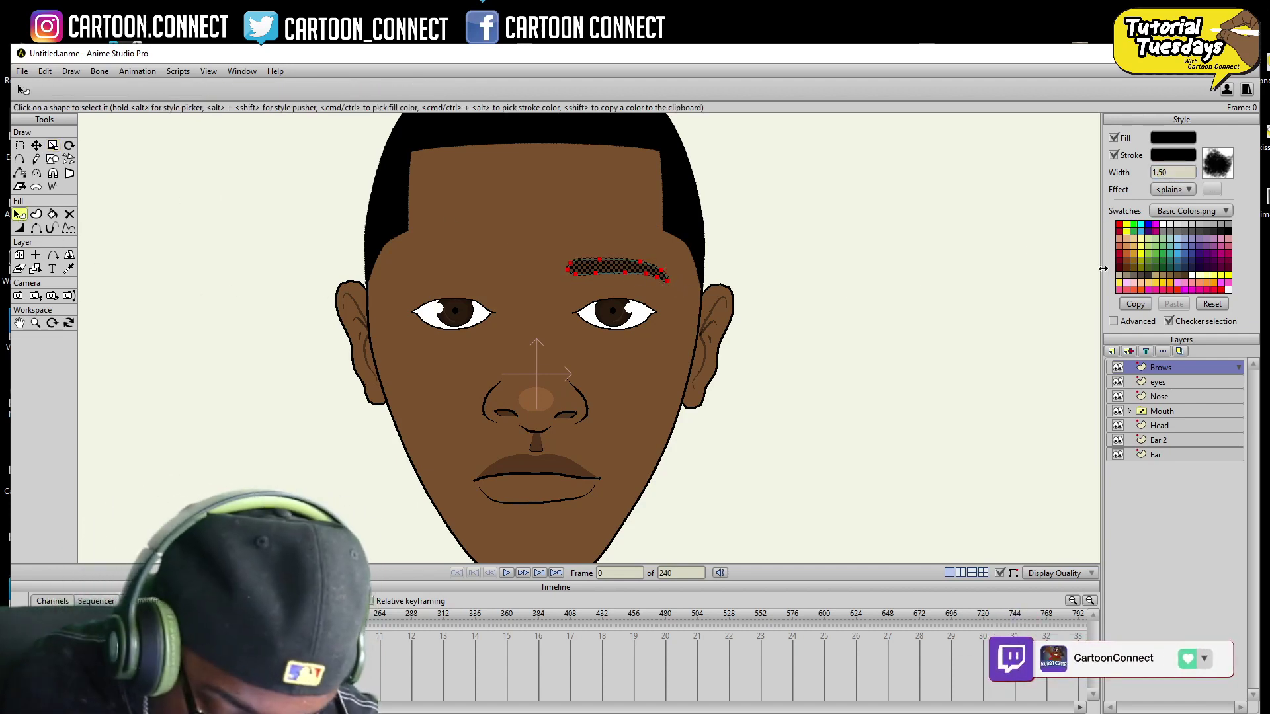
{"action": "left_click", "coordinate": [40, 73]}
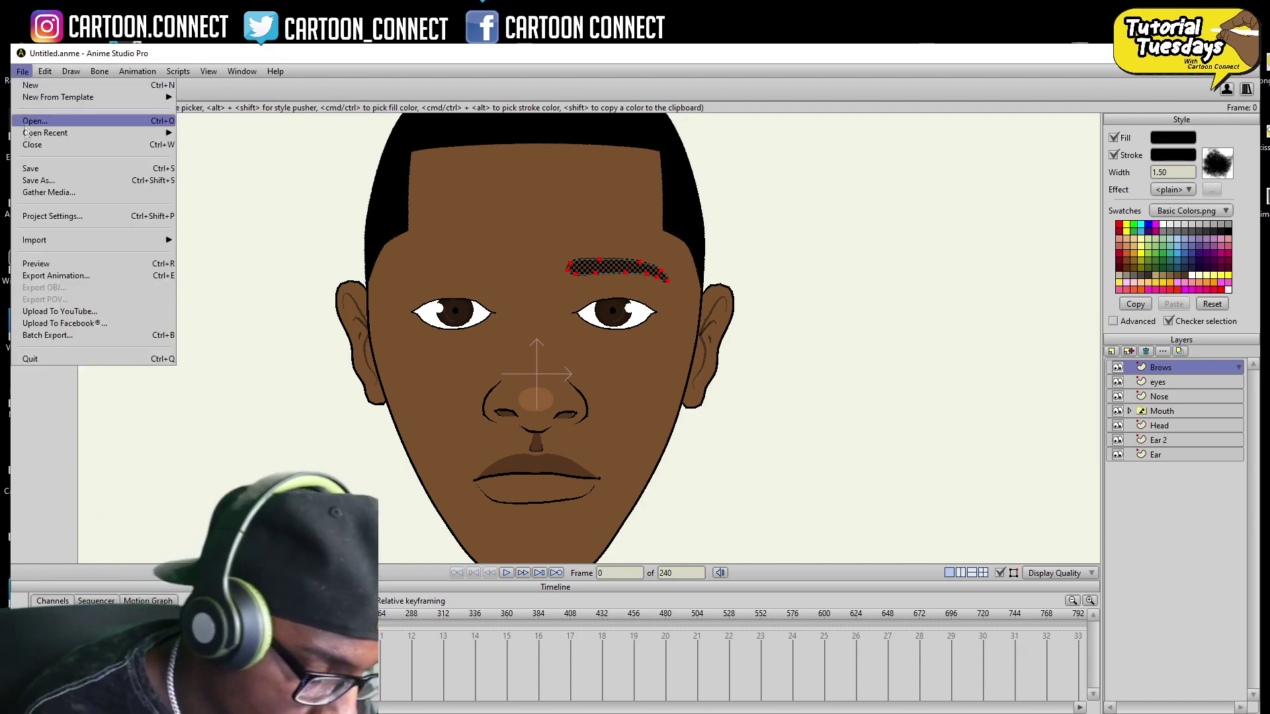
{"action": "left_click", "coordinate": [256, 176]}
- Duplicate the eyebrow, flip the copy horizontally, and place it above the left-hand eye
{"action": "key", "text": "g"}
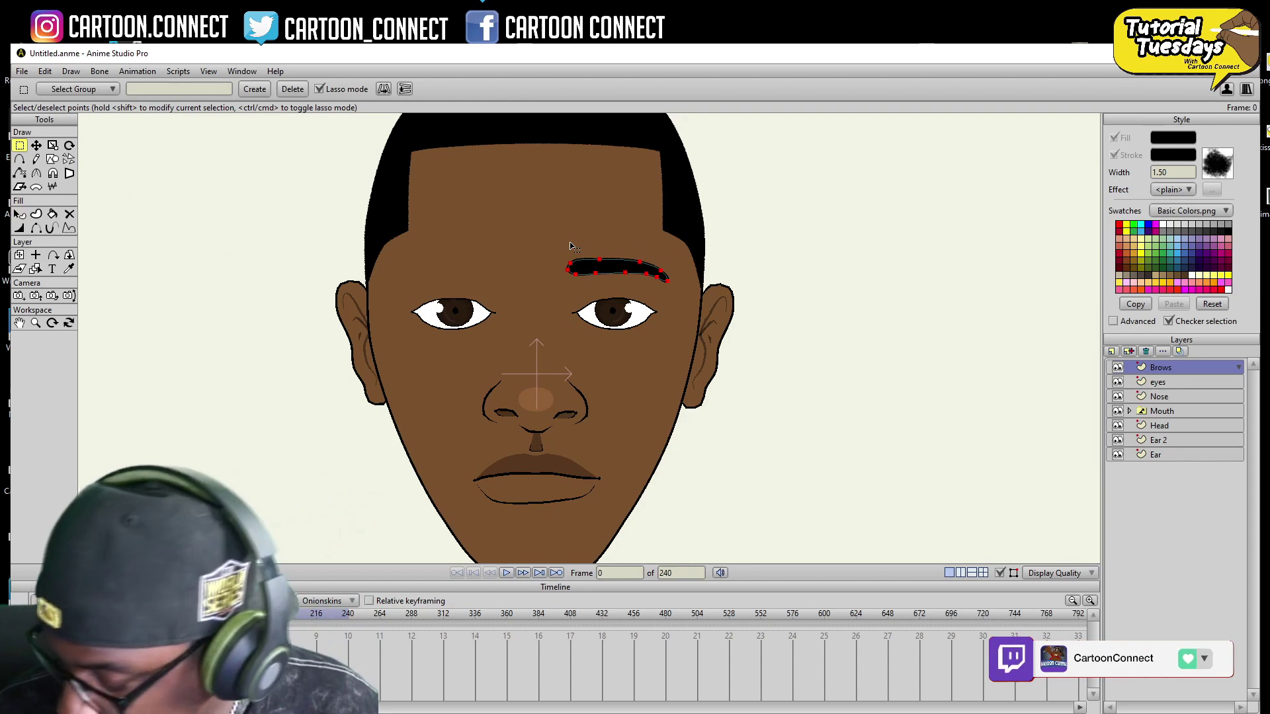
{"action": "key", "text": "t"}
{"action": "left_click_drag", "start_coordinate": [596, 391], "coordinate": [435, 392]}
{"action": "left_click", "coordinate": [486, 90]}
{"action": "left_click_drag", "start_coordinate": [554, 441], "coordinate": [552, 442]}
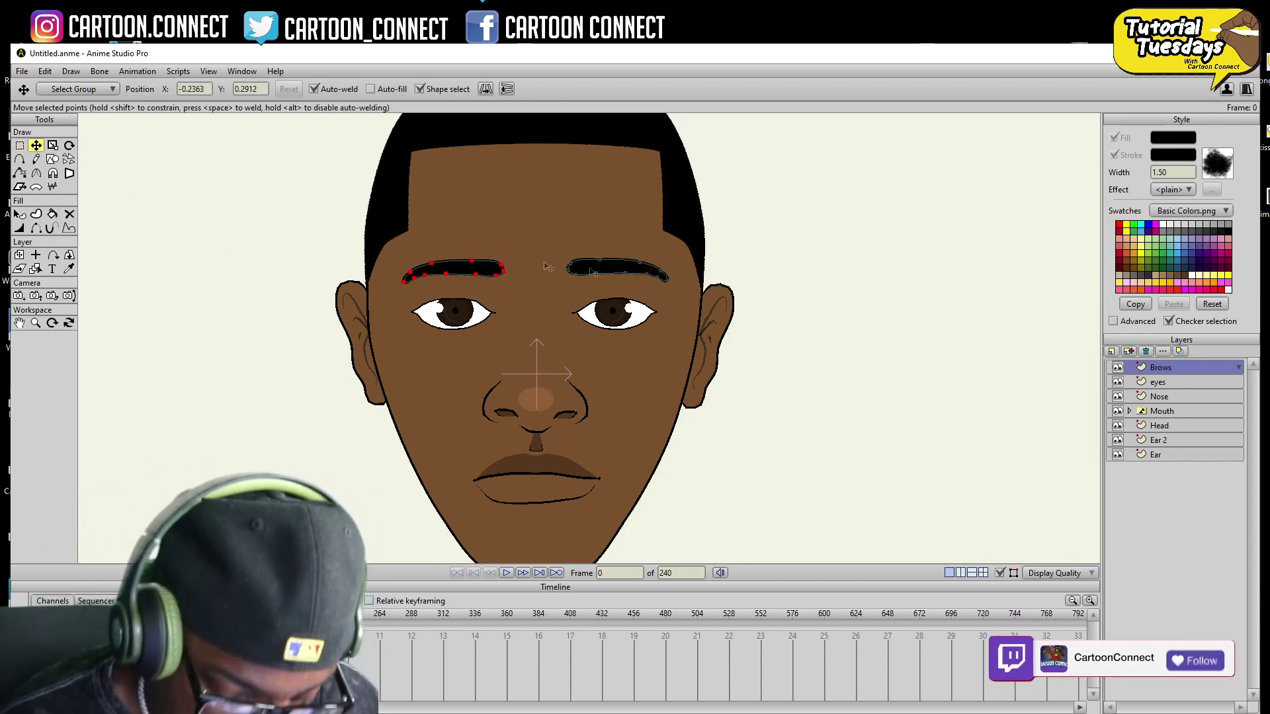
- Render a preview of the face to examine both eyebrows, and close it
{"action": "left_click", "coordinate": [21, 70]}
{"action": "left_click", "coordinate": [37, 263]}
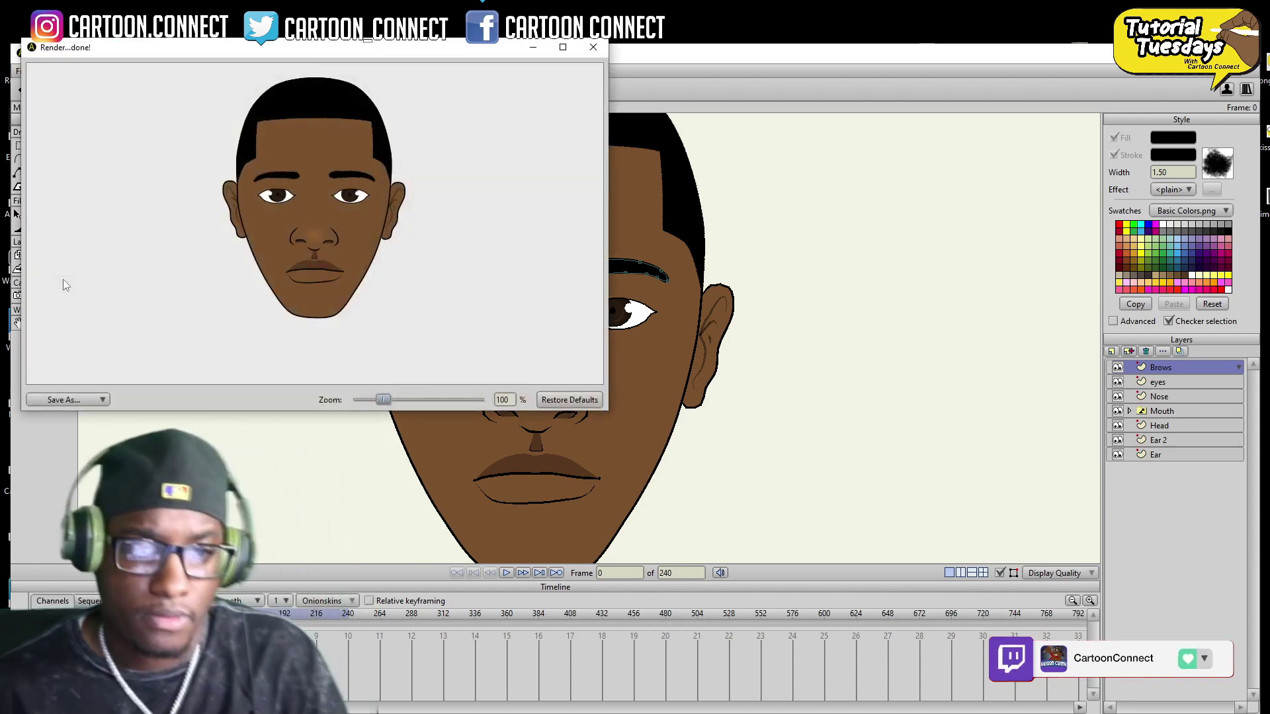
{"action": "key", "text": "alt+Tab"}
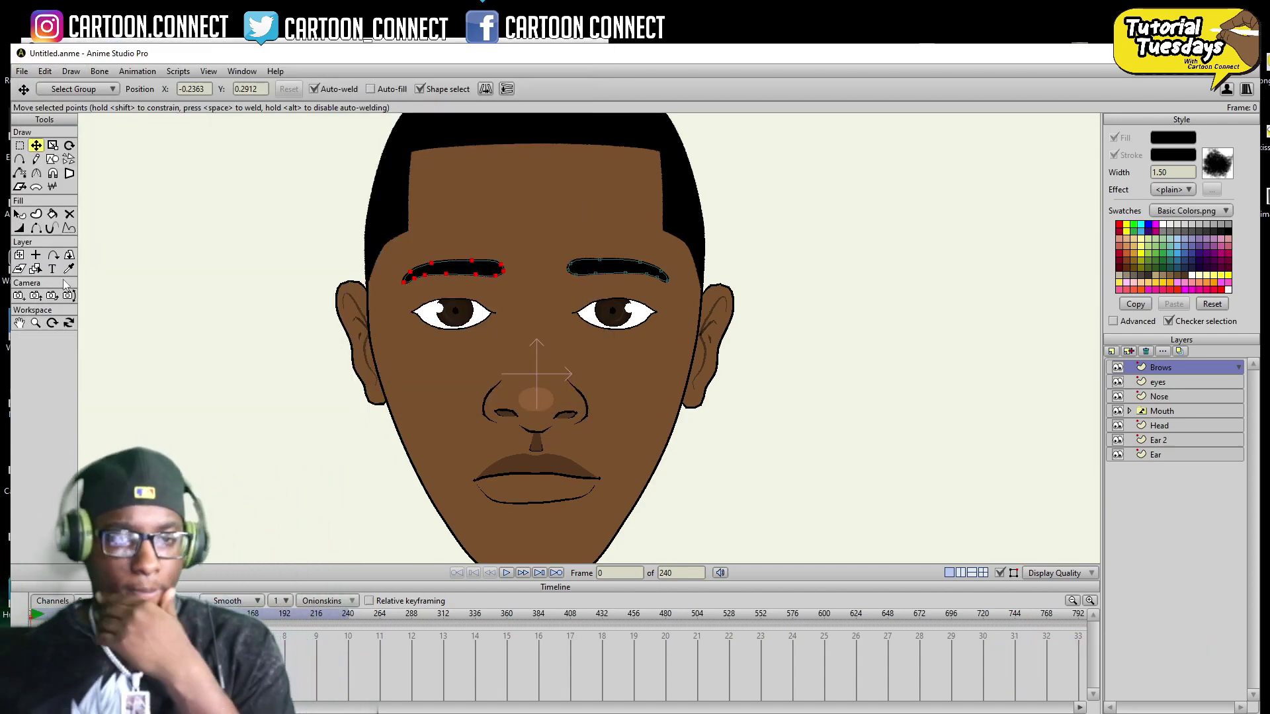
{"action": "mouse_move", "coordinate": [530, 707]}
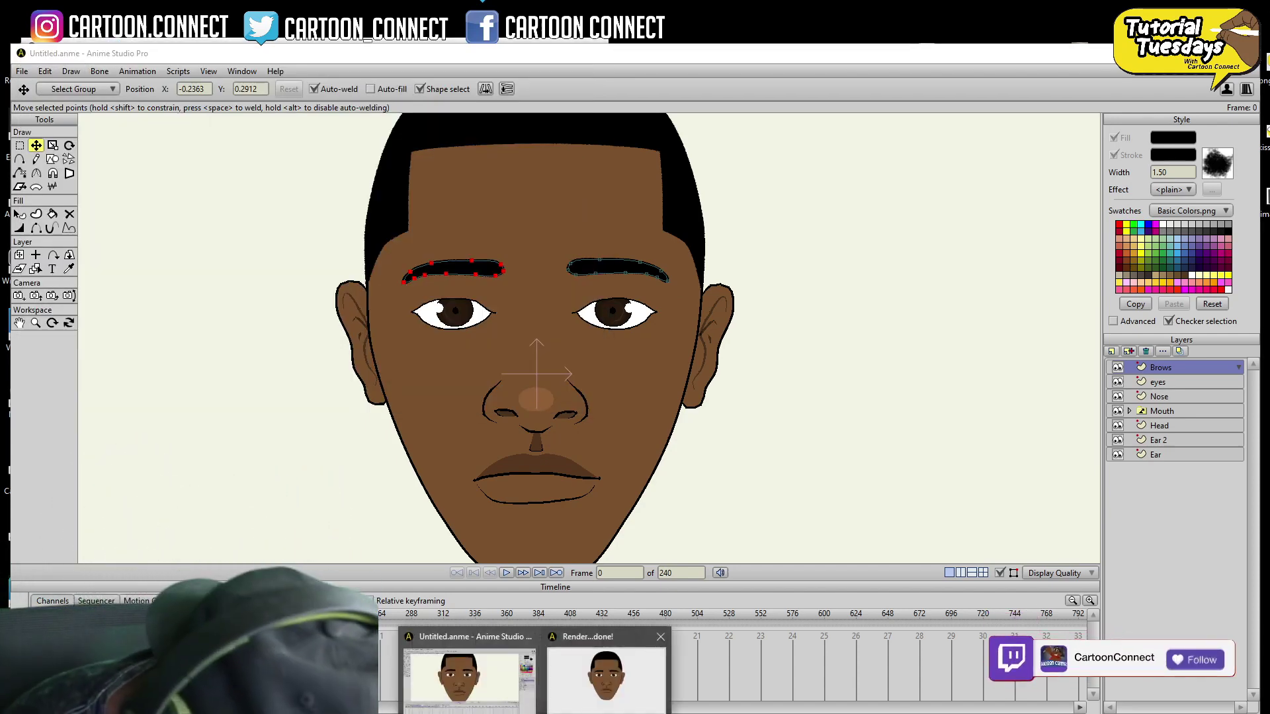
{"action": "left_click", "coordinate": [595, 664]}
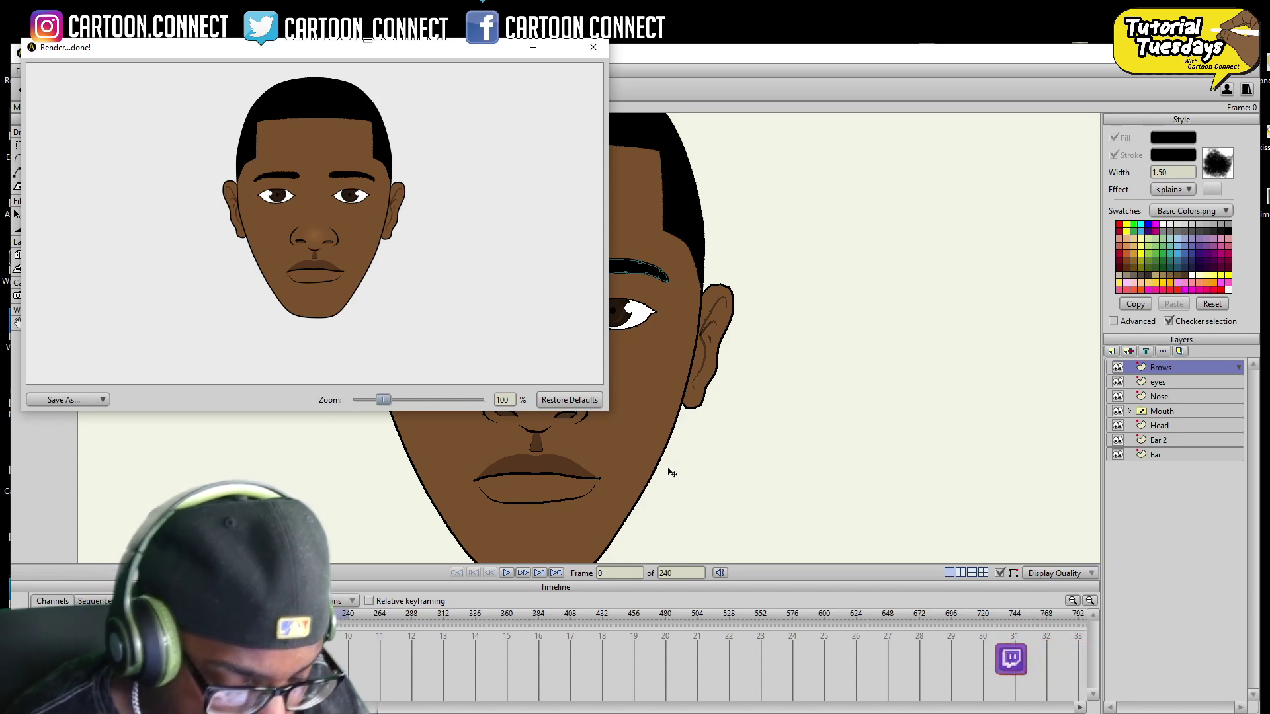
{"action": "left_click", "coordinate": [593, 47]}
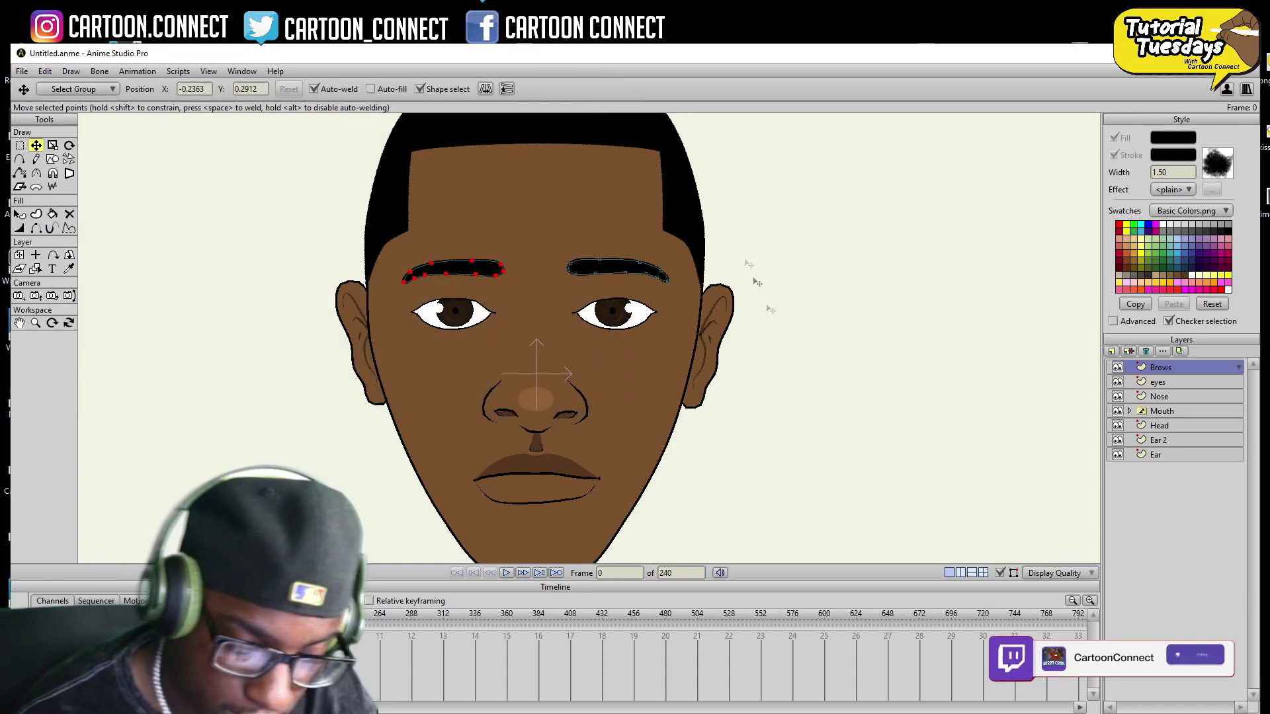
- Set up freehand drawing on the Head layer with the stroke brush set to None
{"action": "left_click_drag", "start_coordinate": [794, 463], "coordinate": [789, 502]}
{"action": "left_click", "coordinate": [20, 147]}
{"action": "left_click", "coordinate": [110, 195]}
{"action": "left_click", "coordinate": [37, 159]}
{"action": "left_click", "coordinate": [1221, 425]}
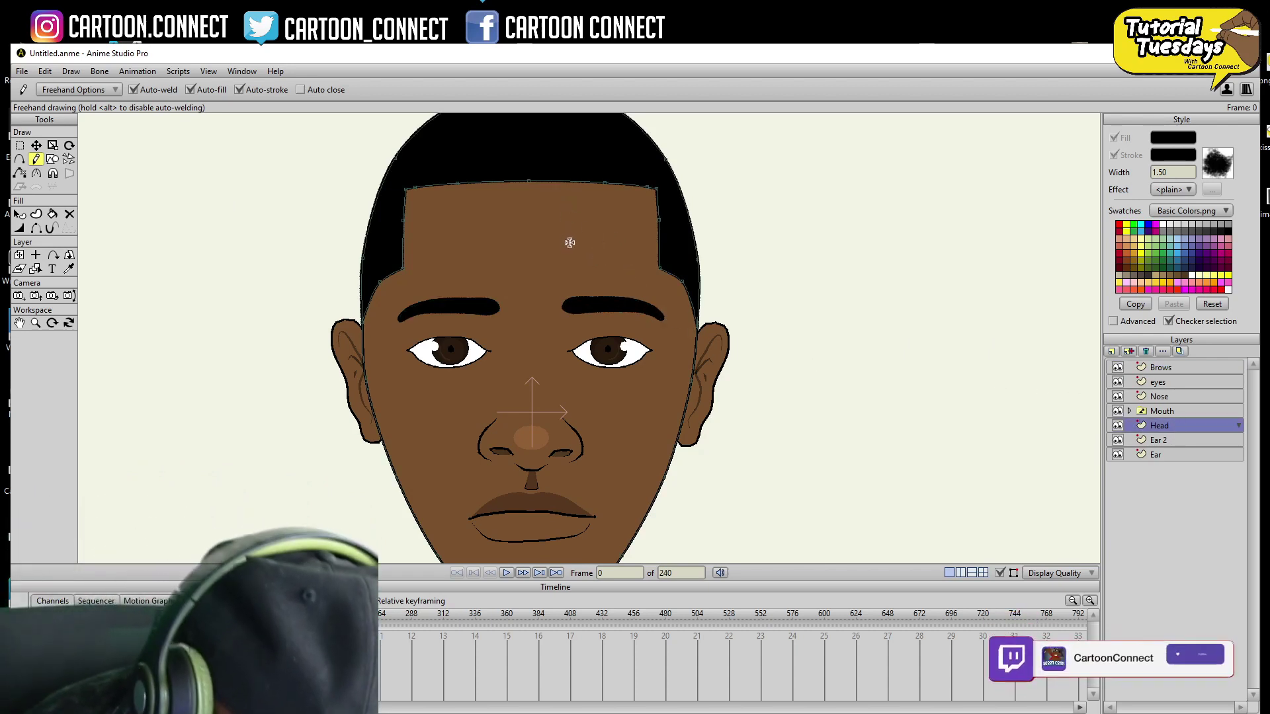
{"action": "left_click", "coordinate": [1161, 156]}
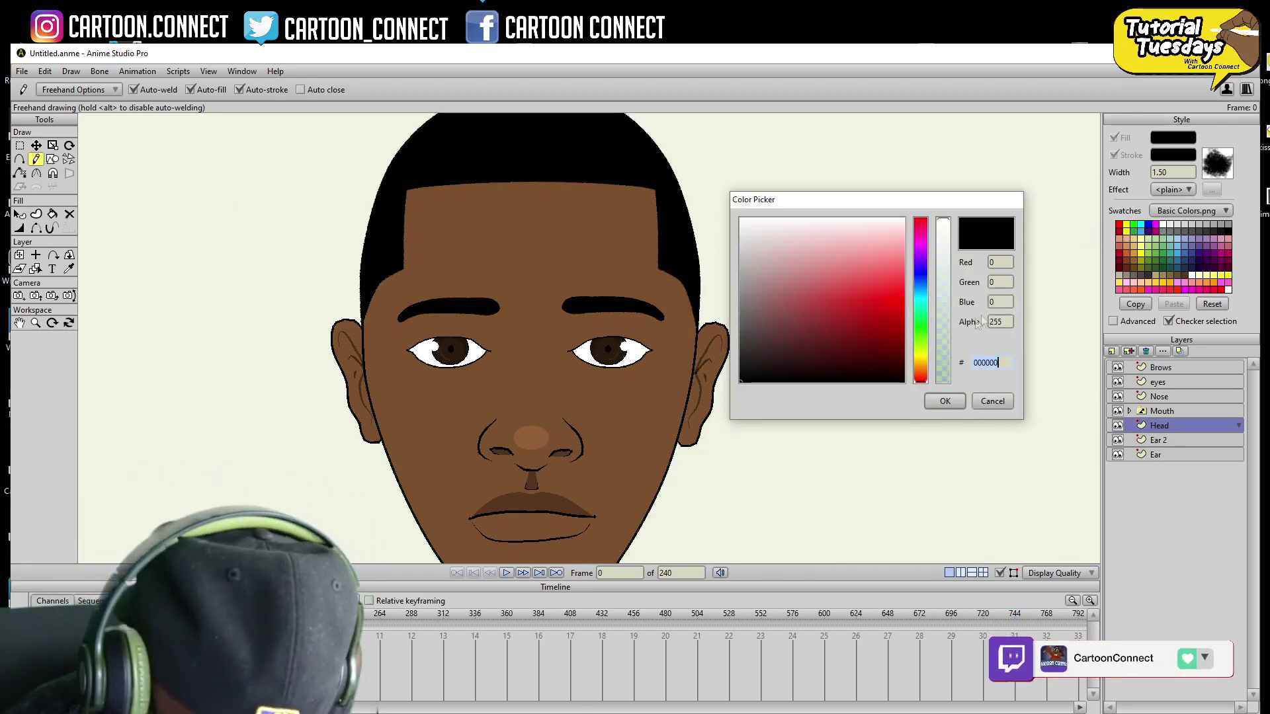
{"action": "left_click", "coordinate": [992, 400]}
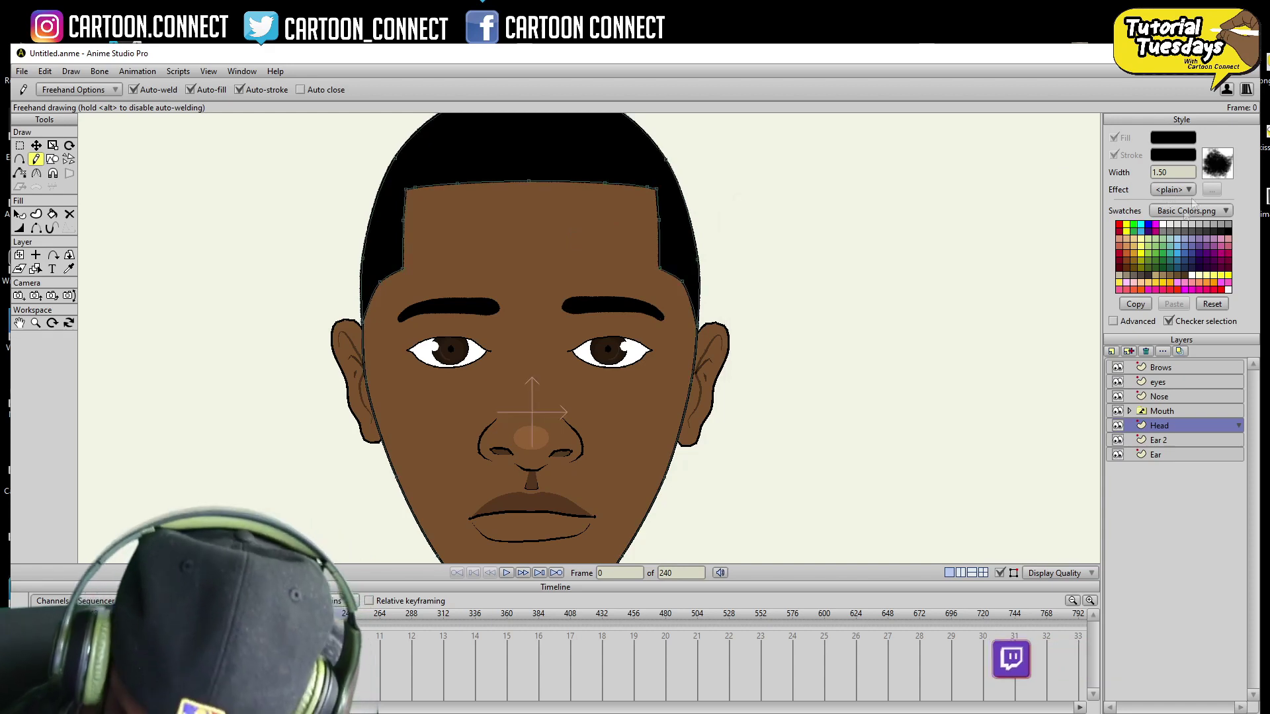
{"action": "left_click", "coordinate": [1214, 170]}
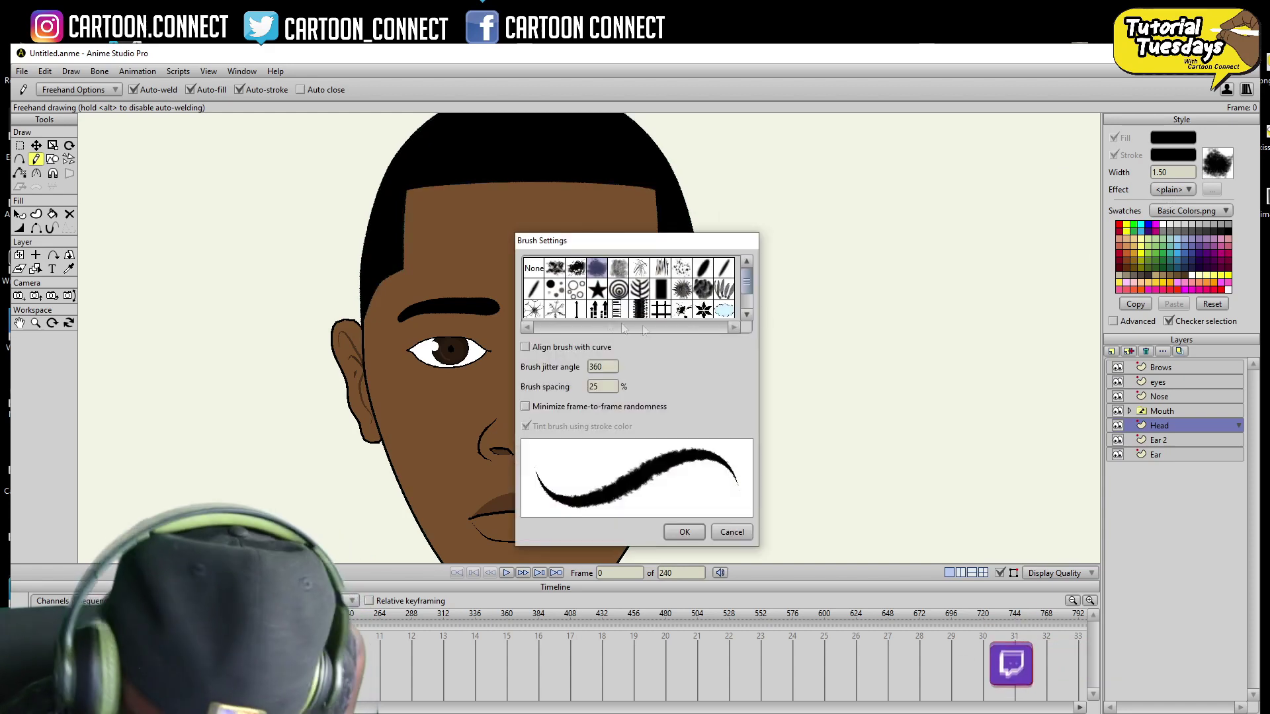
{"action": "left_click", "coordinate": [692, 534]}
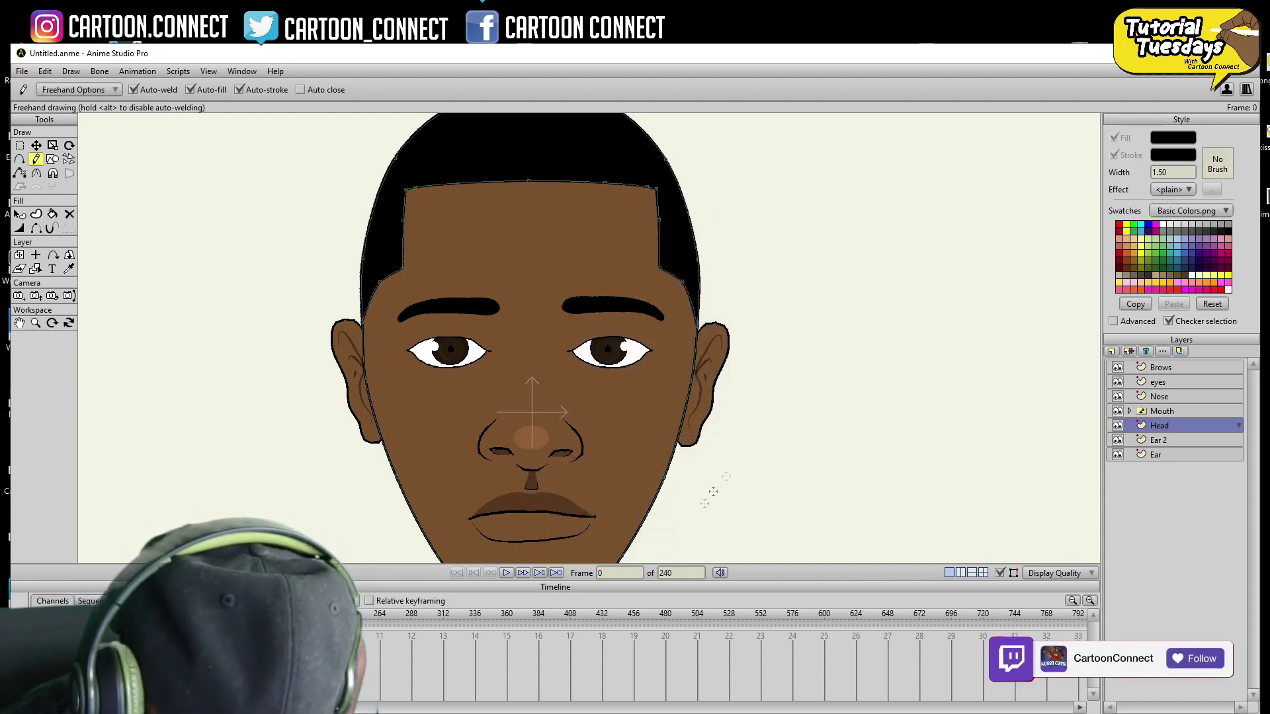
- Make the black stroke color transparent by lowering its alpha
{"action": "left_click", "coordinate": [1164, 157]}
{"action": "left_click", "coordinate": [990, 401]}
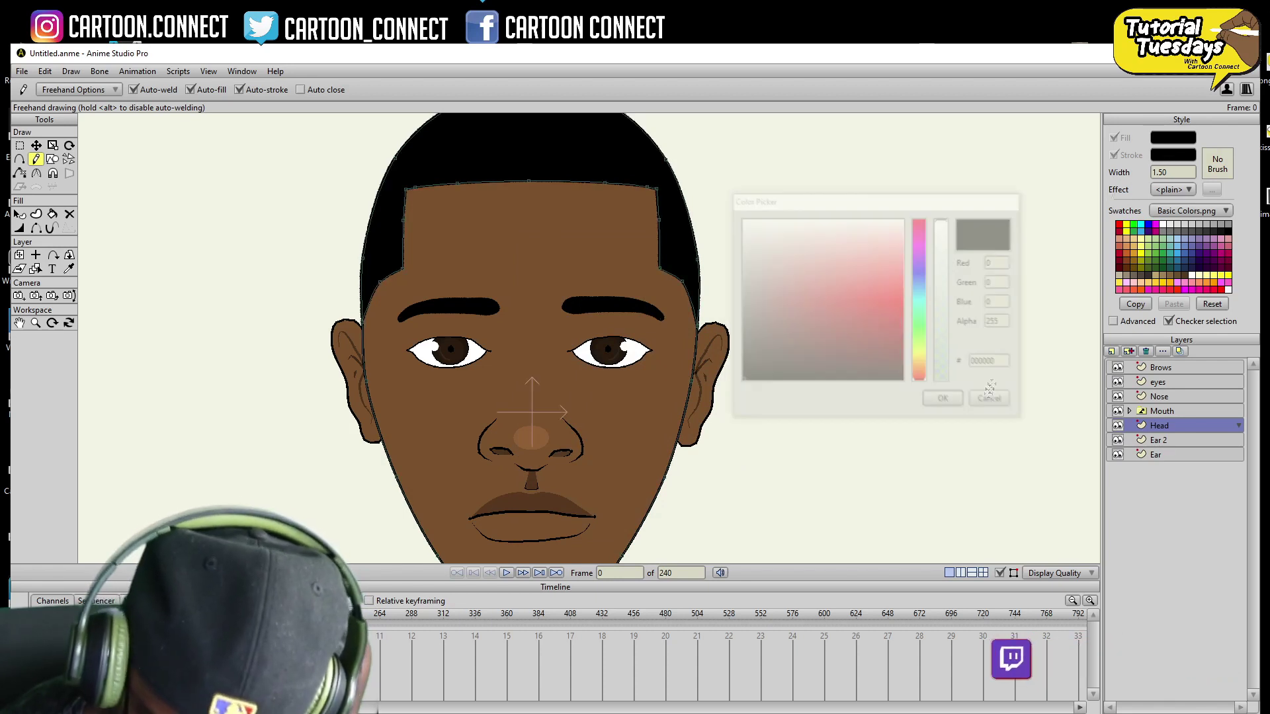
{"action": "left_click", "coordinate": [1173, 155]}
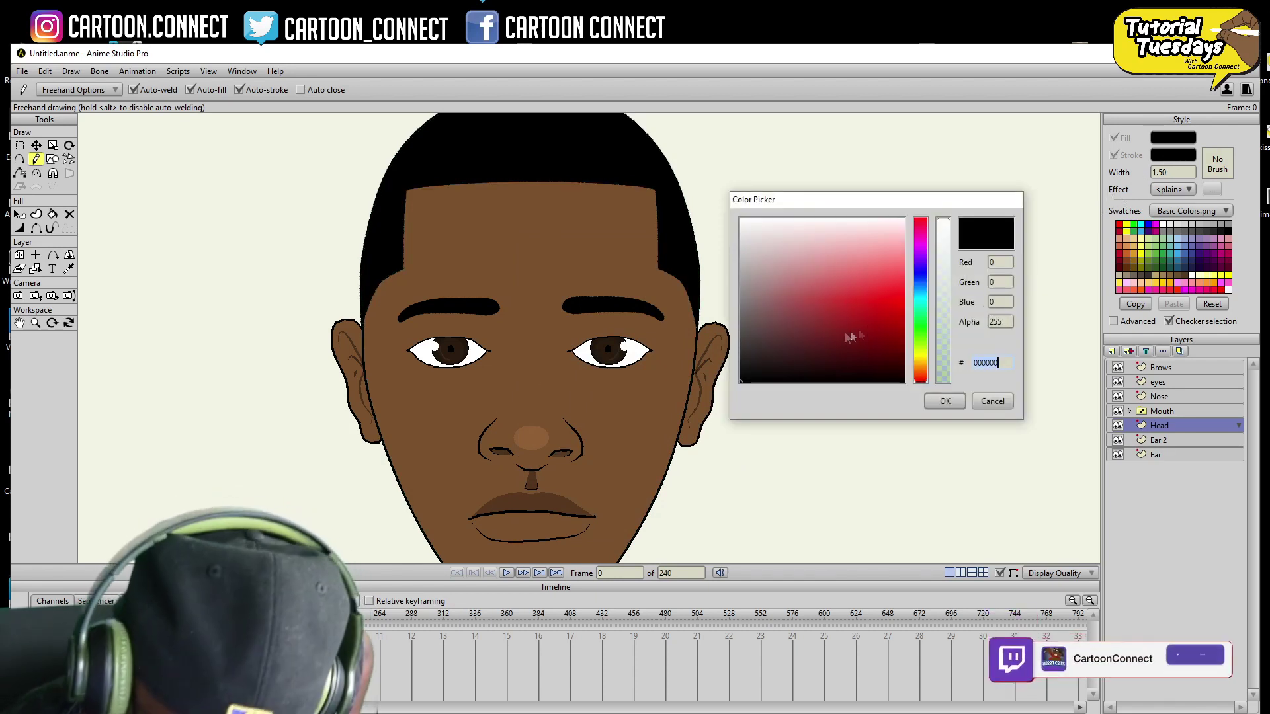
{"action": "left_click", "coordinate": [943, 305]}
{"action": "left_click", "coordinate": [944, 401]}
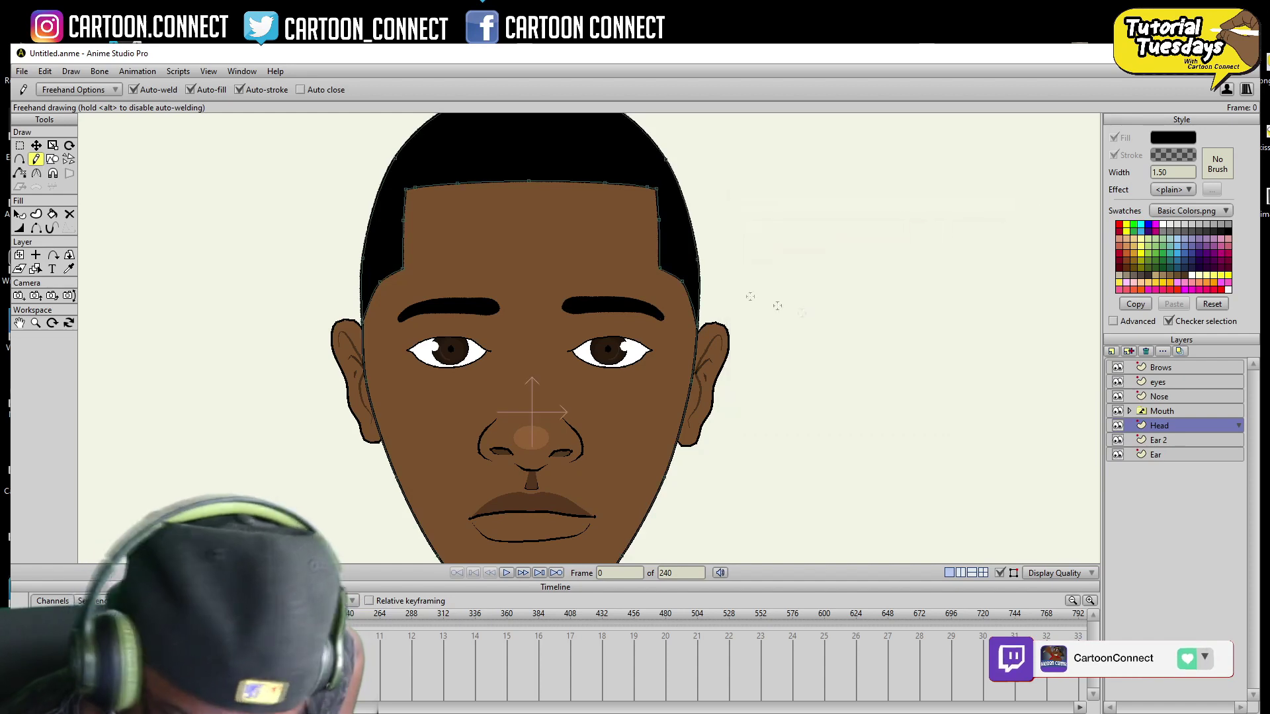
- Dot a few small black moles freehand on the forehead and left-hand cheek, checking them in a rendered preview
{"action": "left_click", "coordinate": [614, 234]}
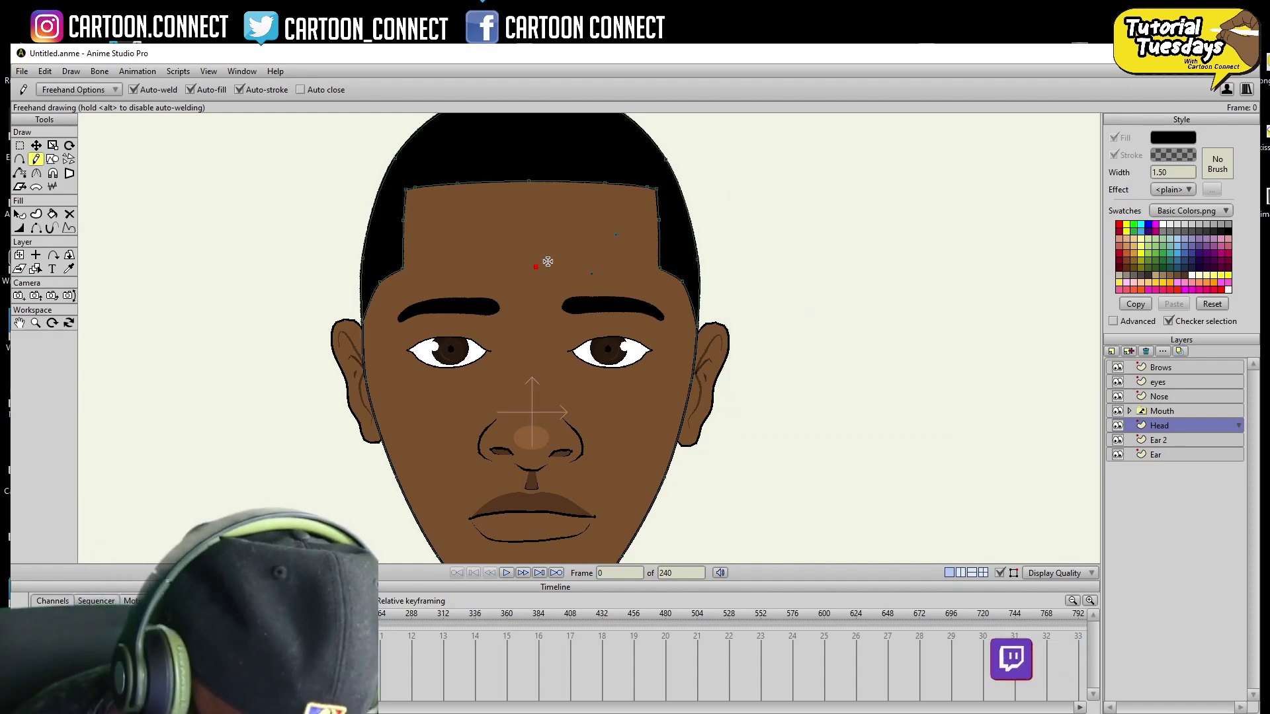
{"action": "left_click", "coordinate": [21, 71]}
{"action": "left_click", "coordinate": [72, 263]}
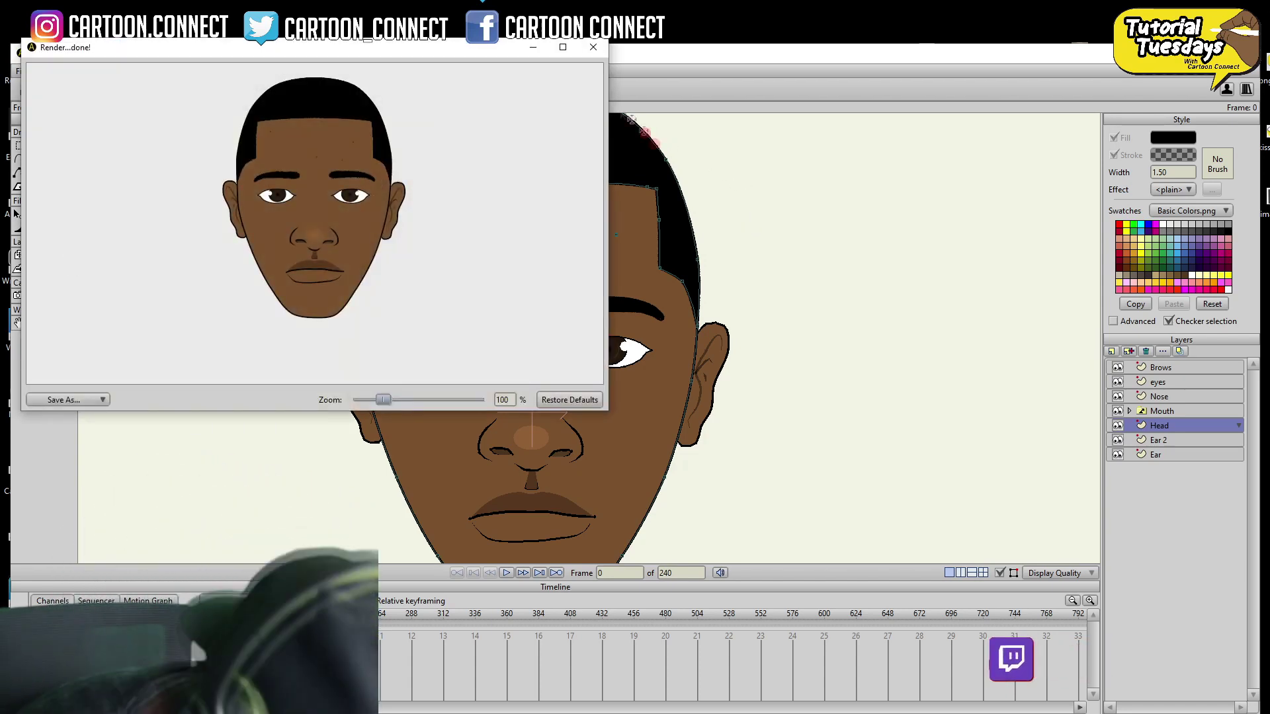
{"action": "left_click", "coordinate": [593, 48]}
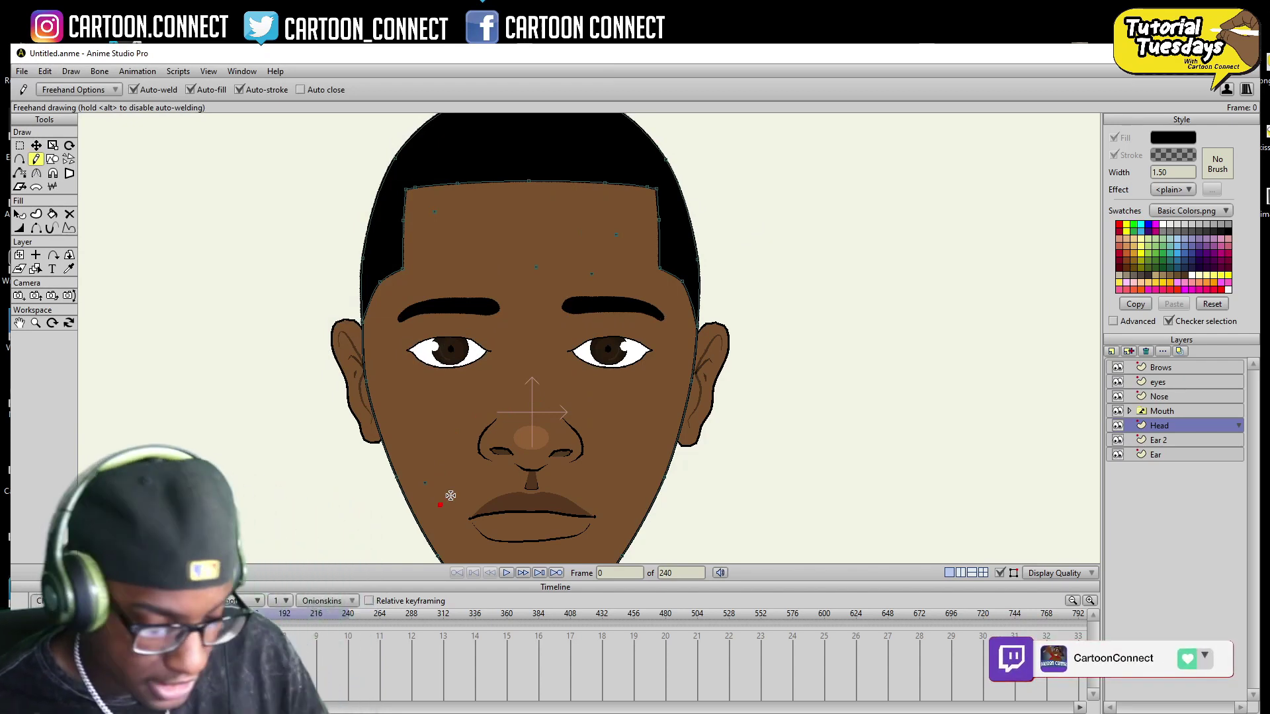
- Render a preview of the whole face to examine the moles, and close it
{"action": "left_click", "coordinate": [36, 323]}
{"action": "left_click_drag", "start_coordinate": [782, 406], "coordinate": [684, 405]}
{"action": "left_click", "coordinate": [22, 71]}
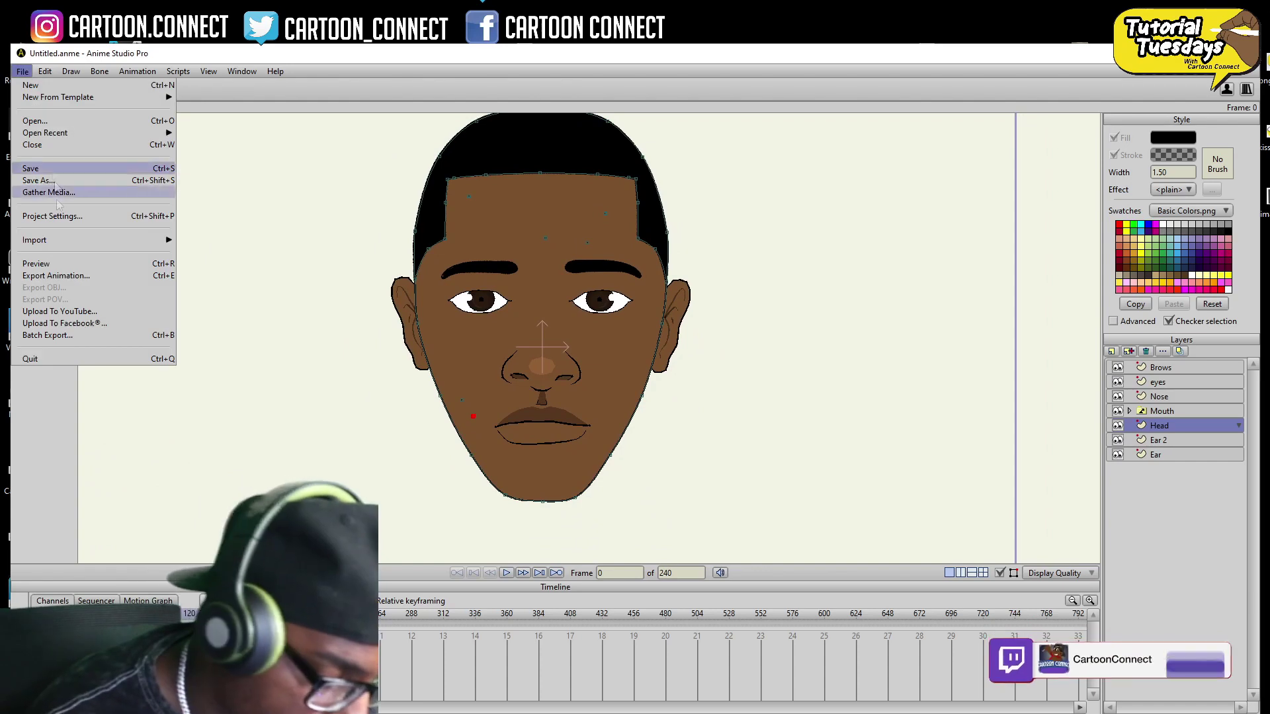
{"action": "left_click", "coordinate": [37, 264]}
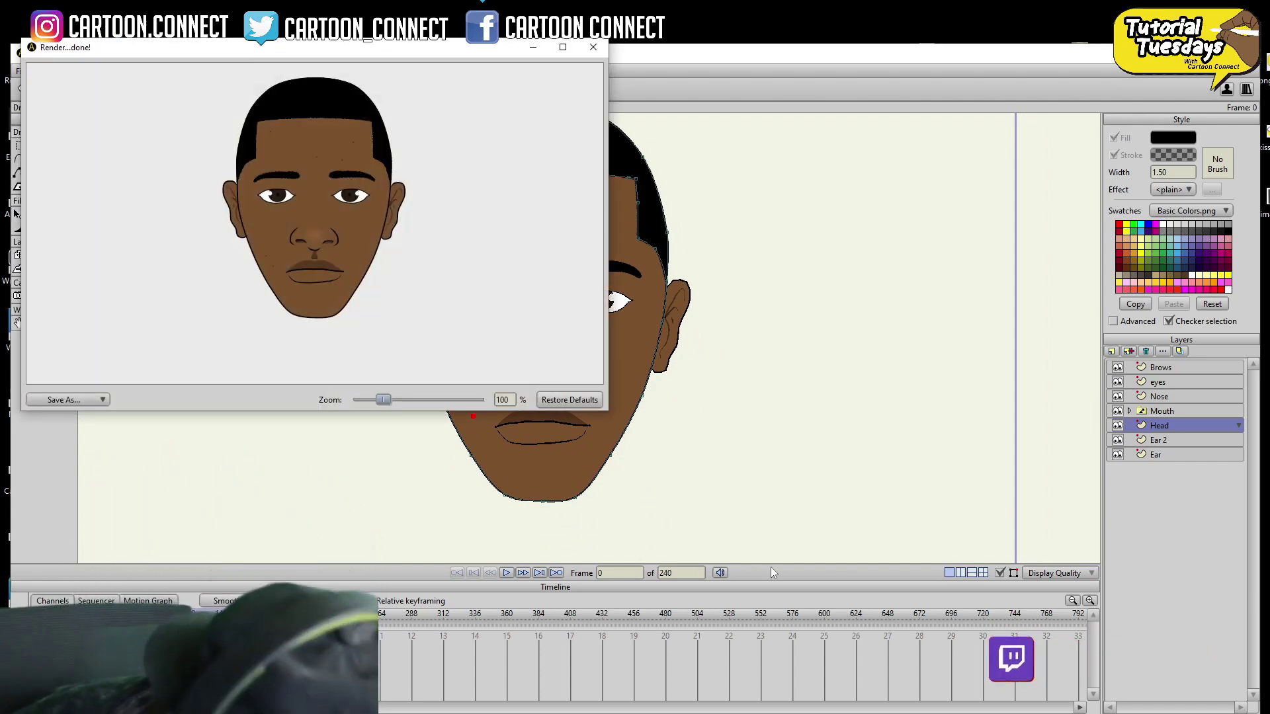
{"action": "key", "text": "Escape"}
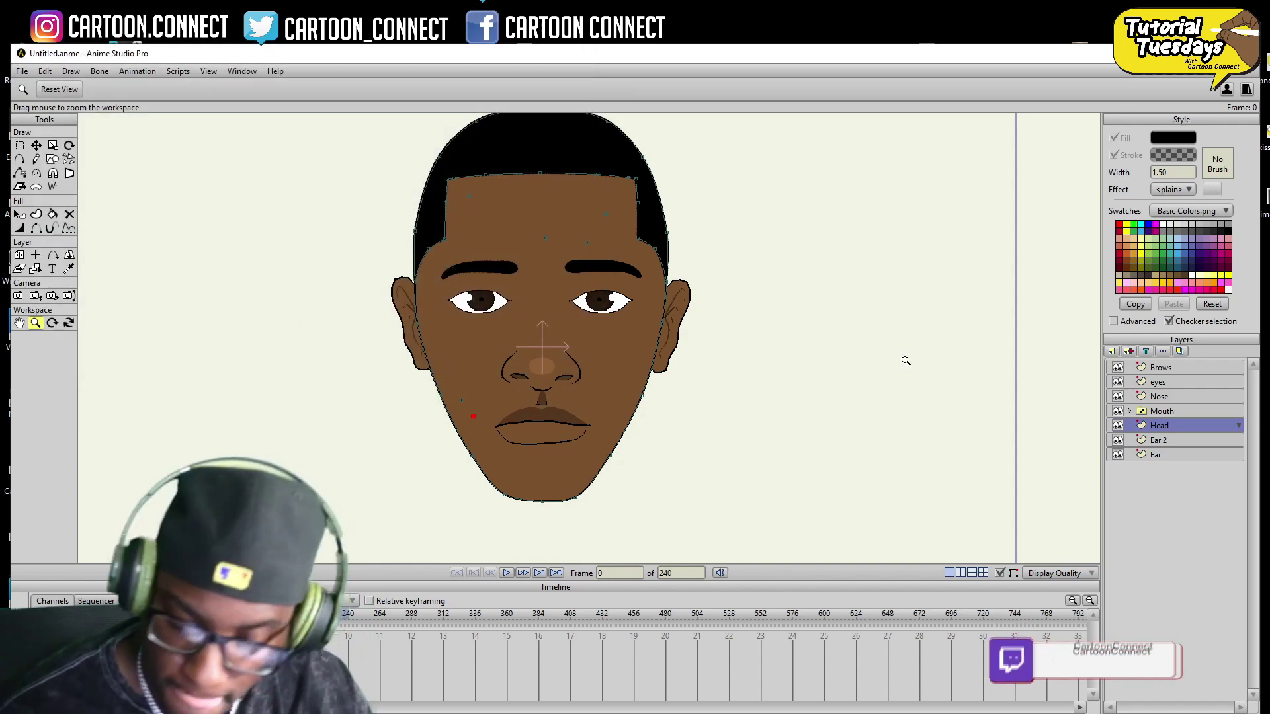
- Add a vector layer directly above the Mouth layer and name it Facial Hair
{"action": "left_click", "coordinate": [1161, 411]}
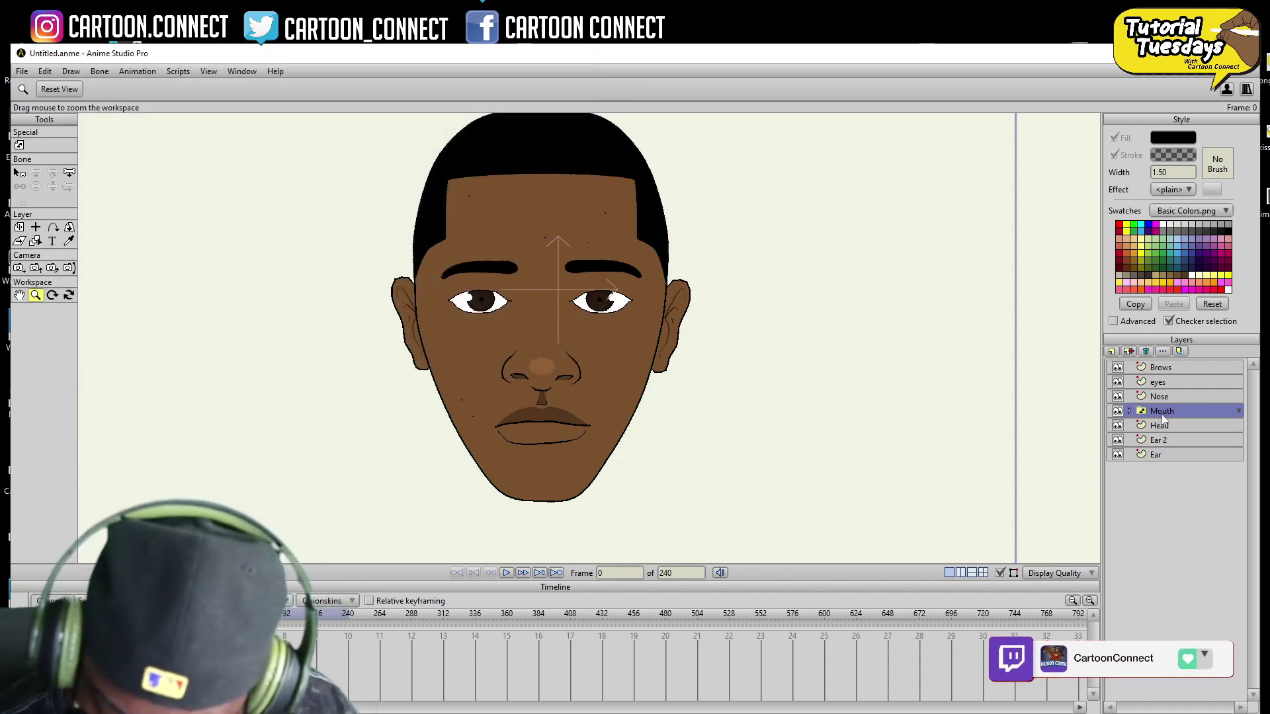
{"action": "left_click", "coordinate": [1162, 425]}
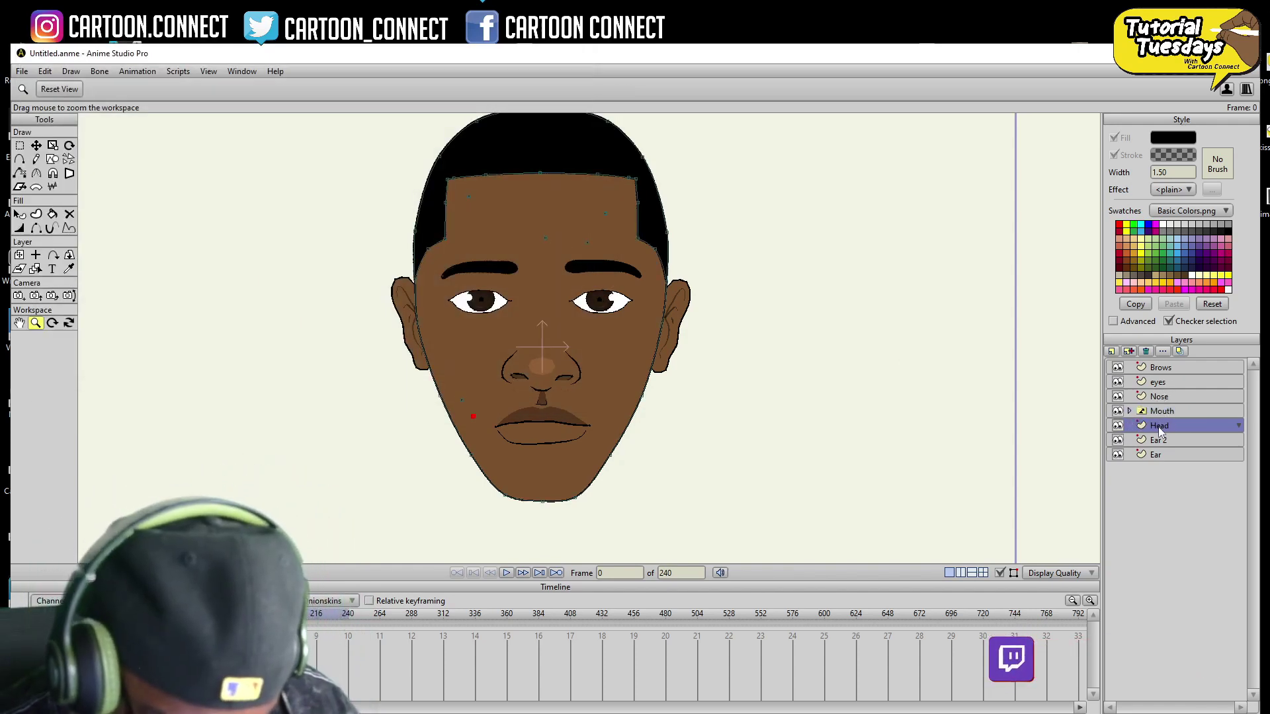
{"action": "left_click", "coordinate": [1162, 411]}
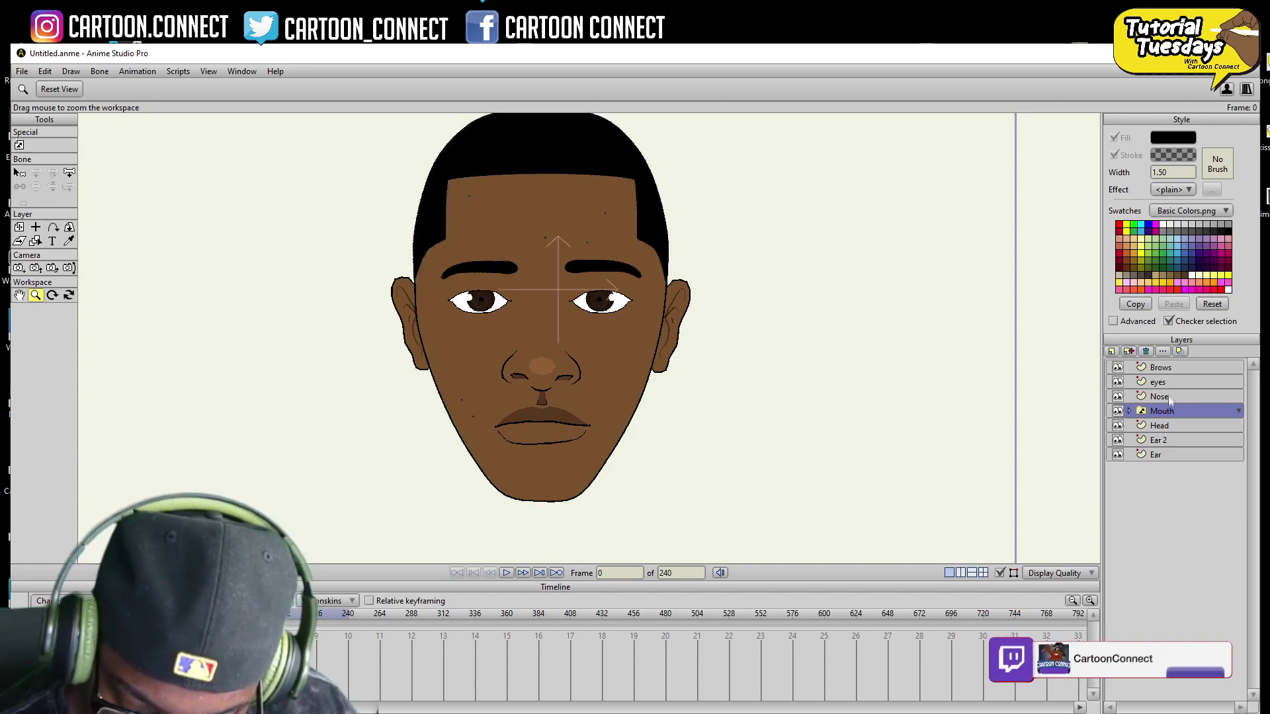
{"action": "left_click", "coordinate": [1112, 351]}
{"action": "left_click", "coordinate": [1121, 365]}
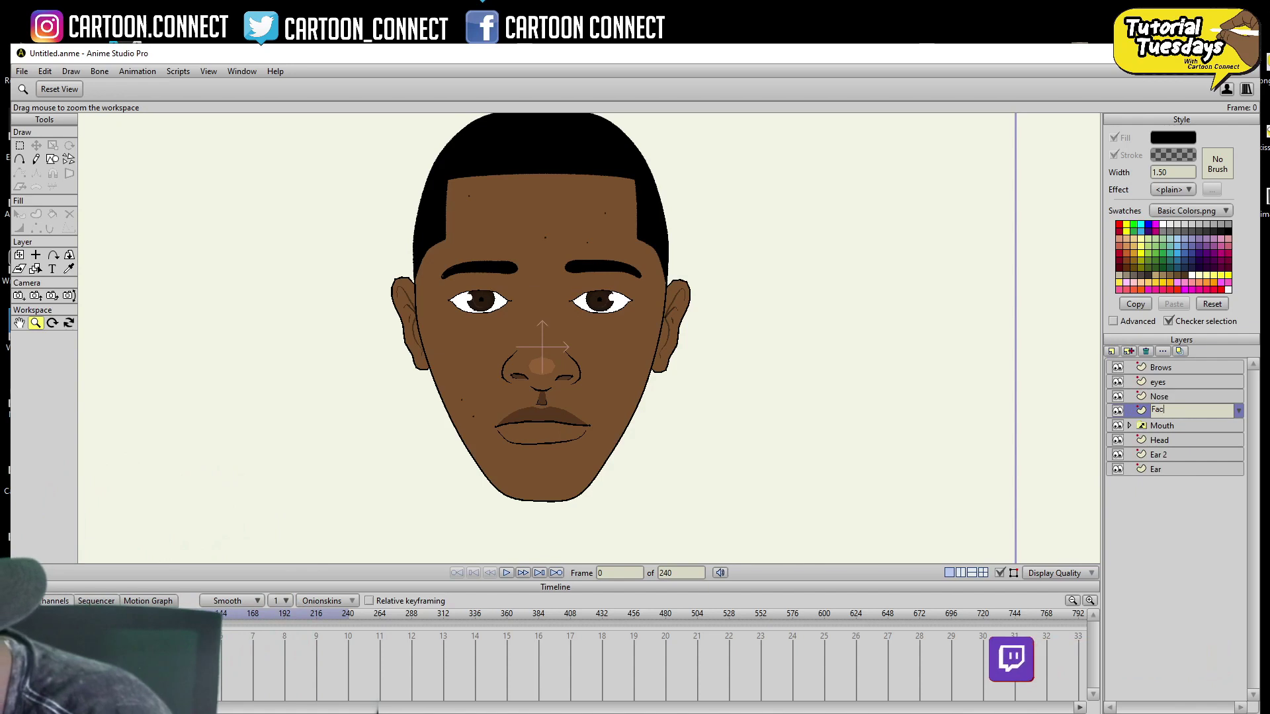
{"action": "type", "text": "Facial Hair"}
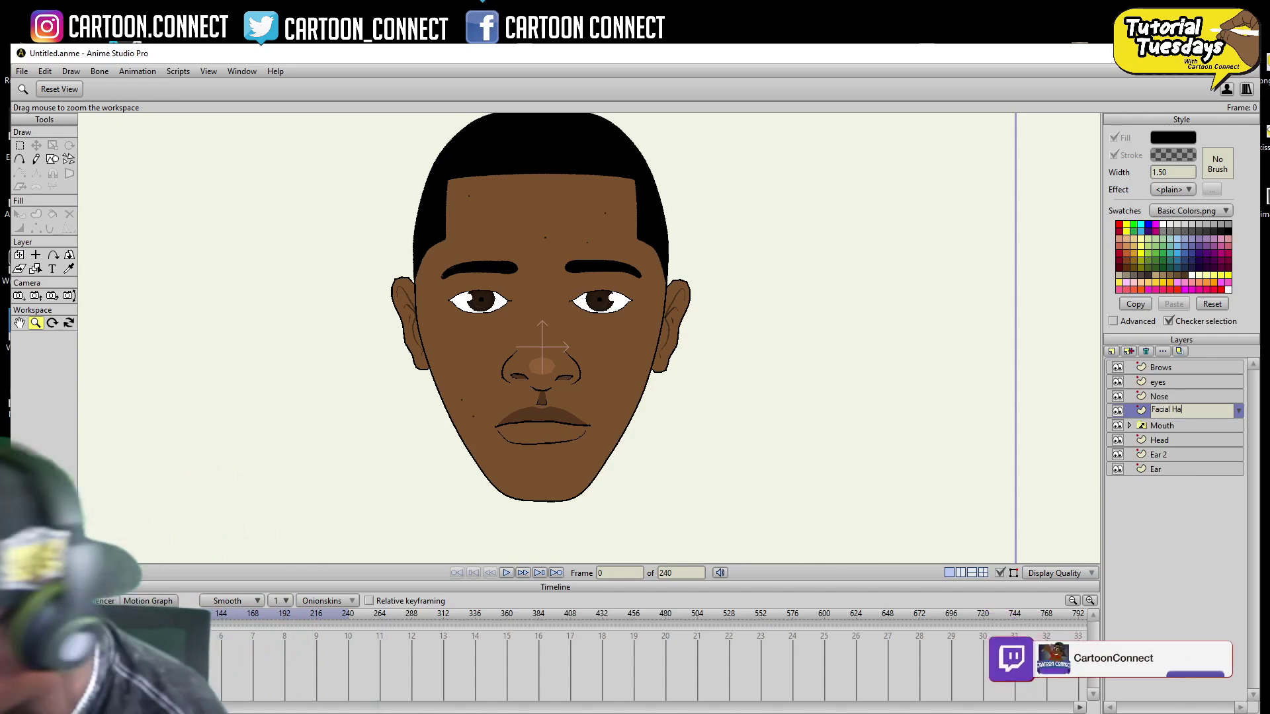
{"action": "key", "text": "Return"}
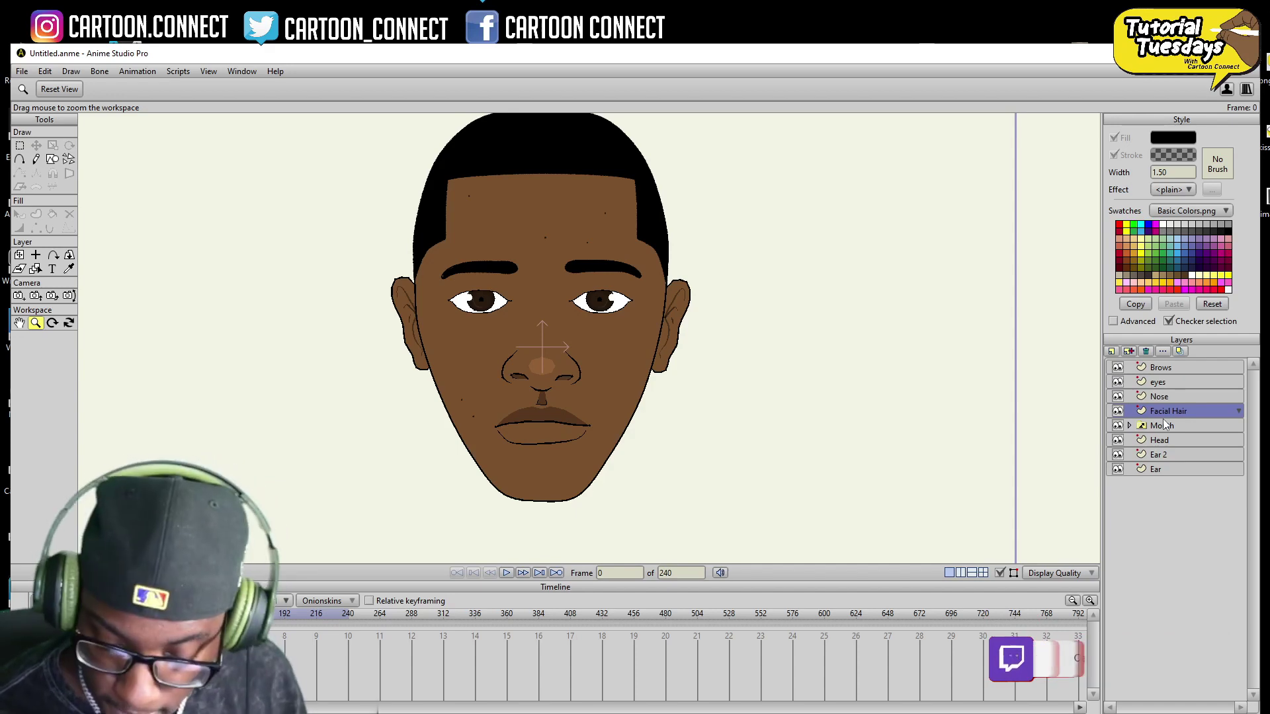
- Draw the goatee's inner outline point by point, from the upper lip around the mouth and along the chin
{"action": "left_click", "coordinate": [20, 160]}
{"action": "left_click_drag", "start_coordinate": [628, 463], "coordinate": [714, 439]}
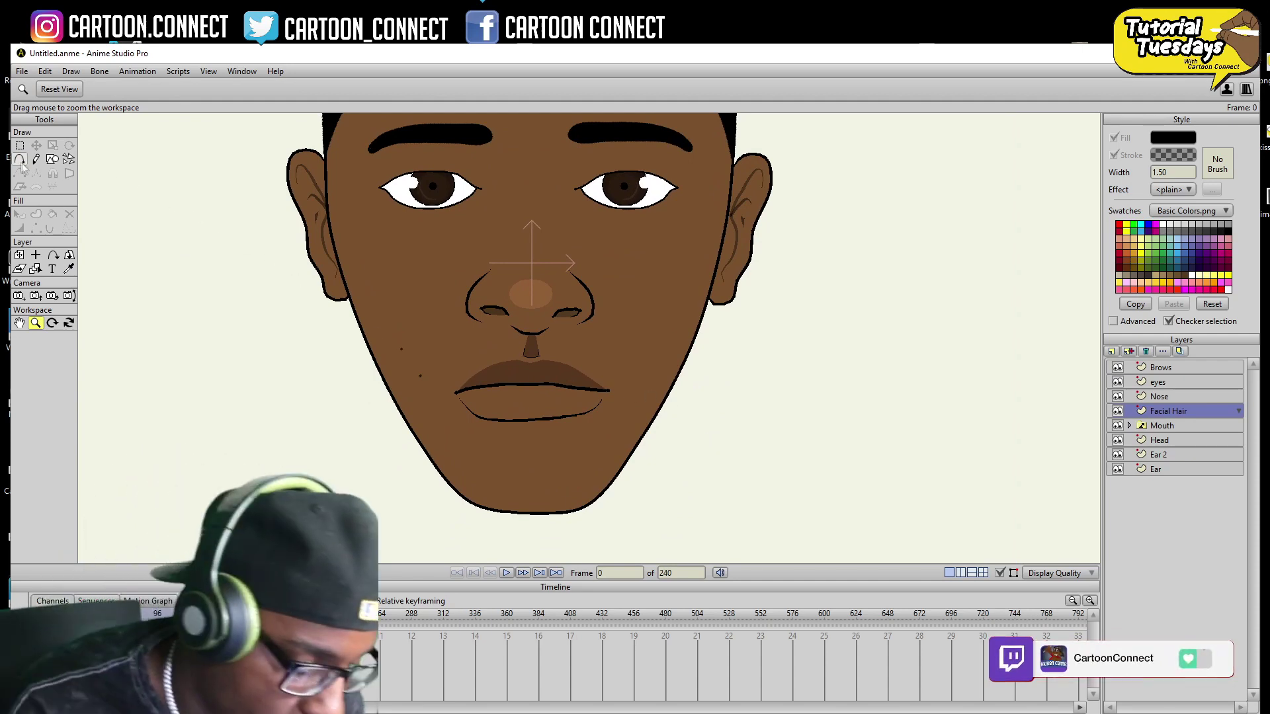
{"action": "key", "text": "a"}
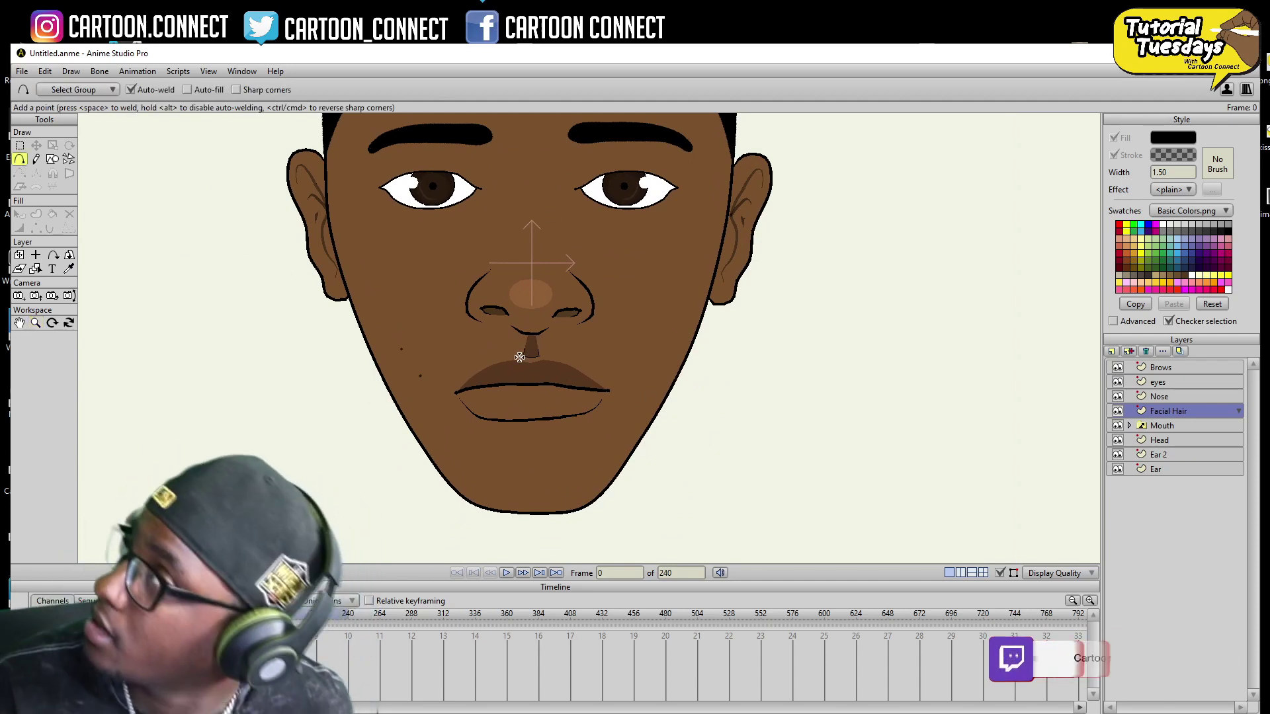
{"action": "left_click_drag", "start_coordinate": [498, 352], "coordinate": [439, 404]}
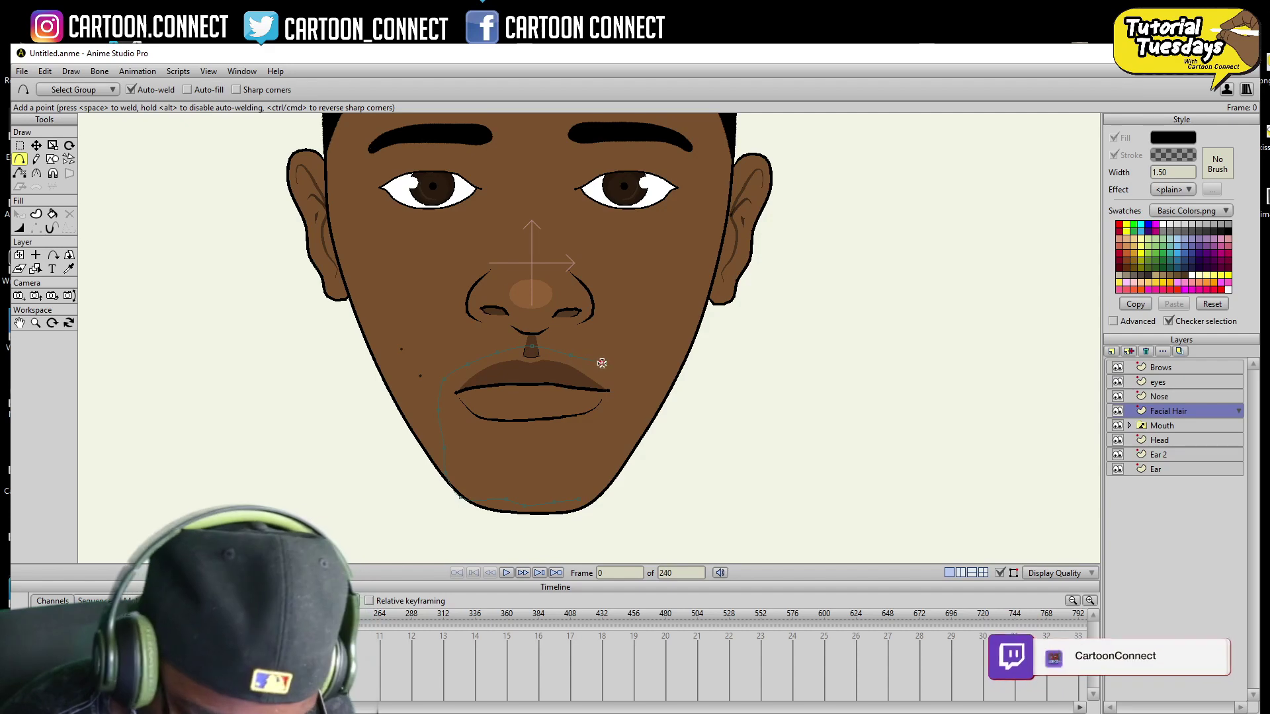
{"action": "left_click_drag", "start_coordinate": [618, 379], "coordinate": [614, 451]}
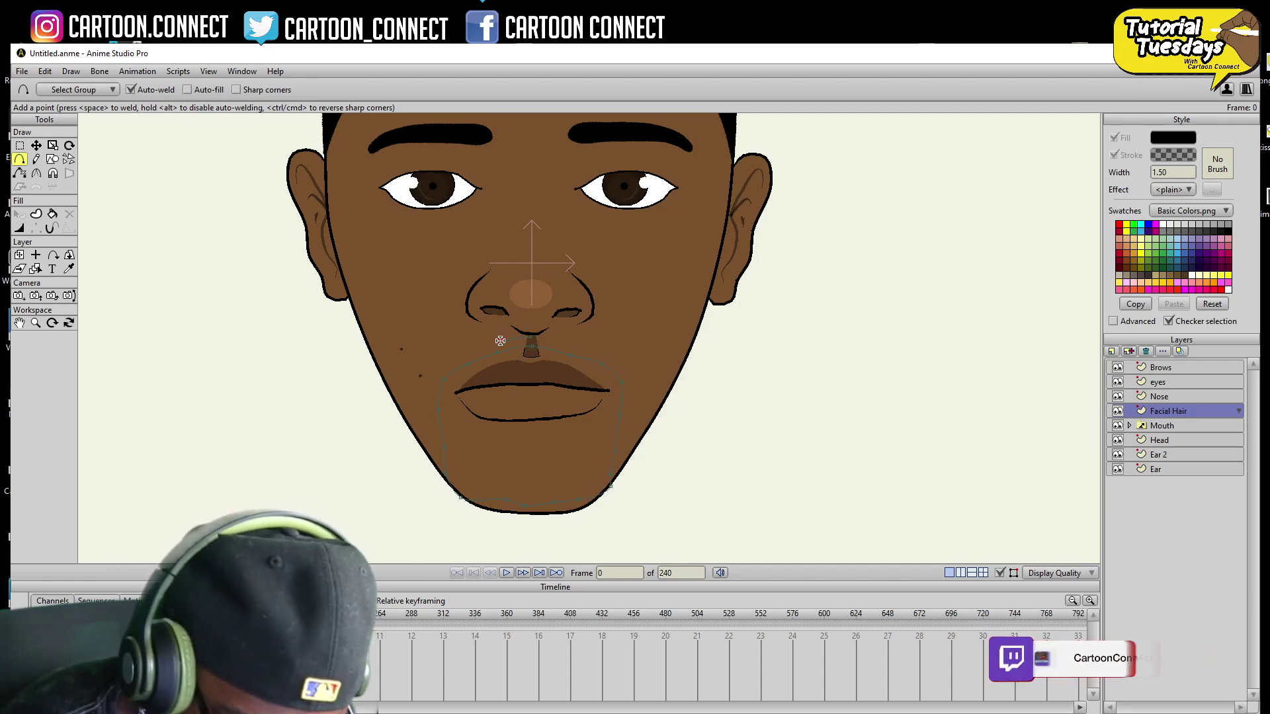
- Draw the goatee's outer outline around the mouth and slightly below the chin, and fill the enclosed band with black
{"action": "left_click_drag", "start_coordinate": [439, 364], "coordinate": [424, 461]}
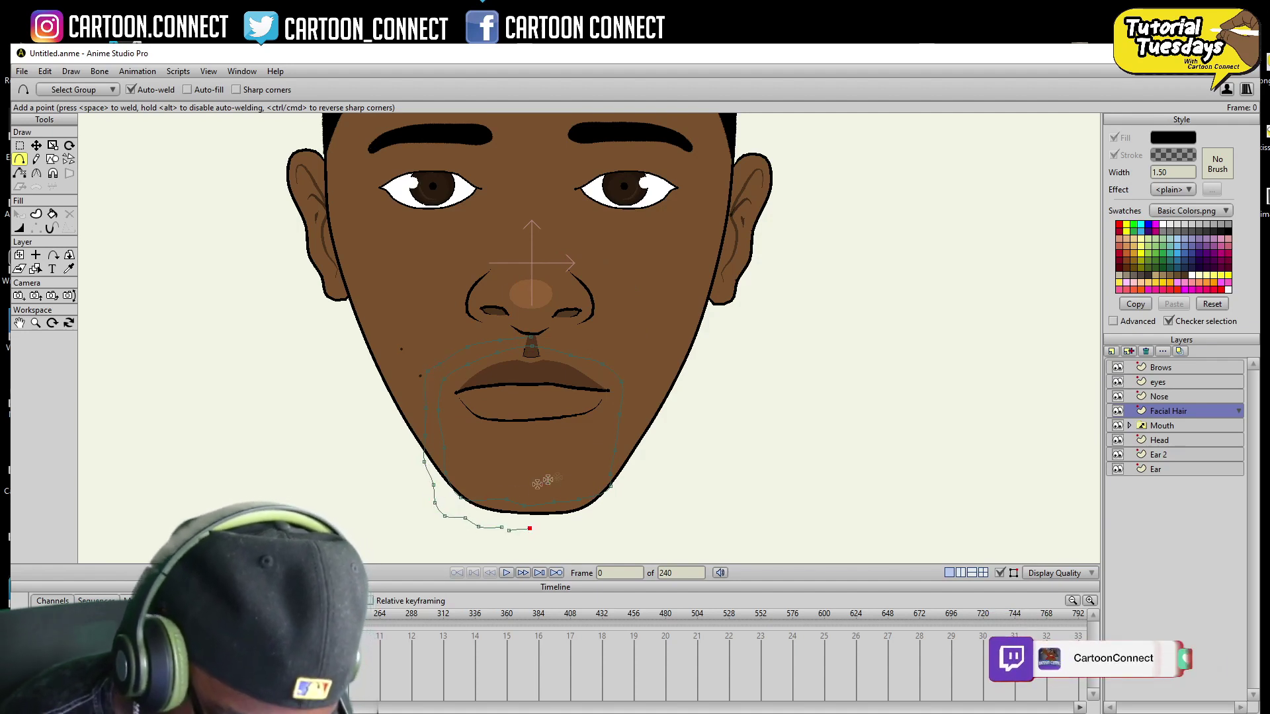
{"action": "left_click_drag", "start_coordinate": [535, 530], "coordinate": [582, 521]}
{"action": "left_click_drag", "start_coordinate": [581, 521], "coordinate": [614, 524]}
{"action": "left_click_drag", "start_coordinate": [614, 524], "coordinate": [617, 520]}
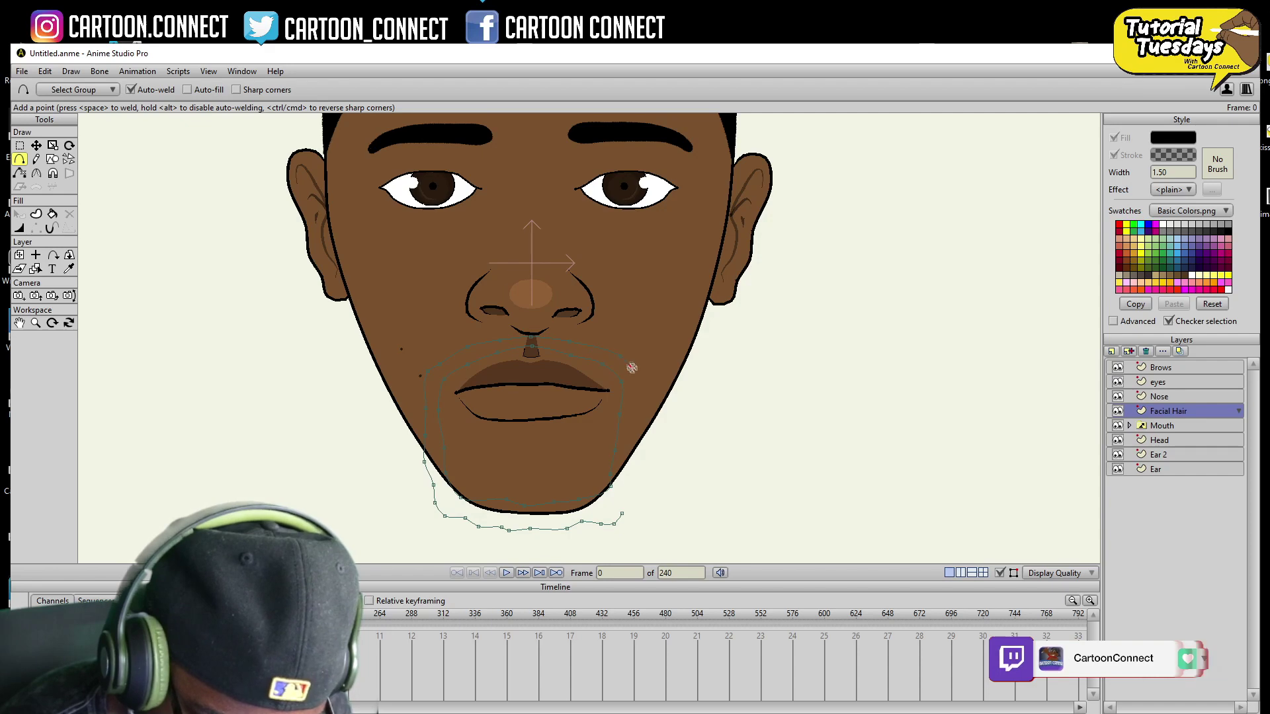
{"action": "left_click_drag", "start_coordinate": [636, 467], "coordinate": [631, 500]}
{"action": "left_click_drag", "start_coordinate": [632, 501], "coordinate": [622, 513]}
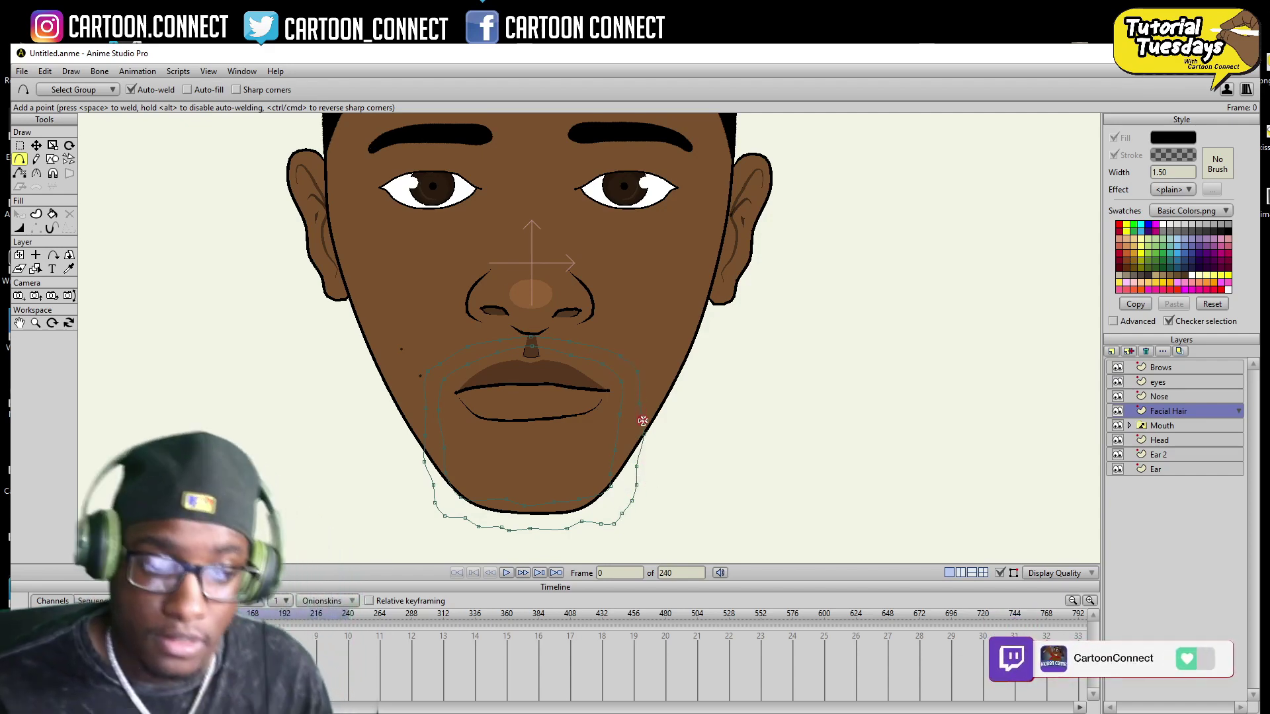
{"action": "left_click", "coordinate": [52, 214]}
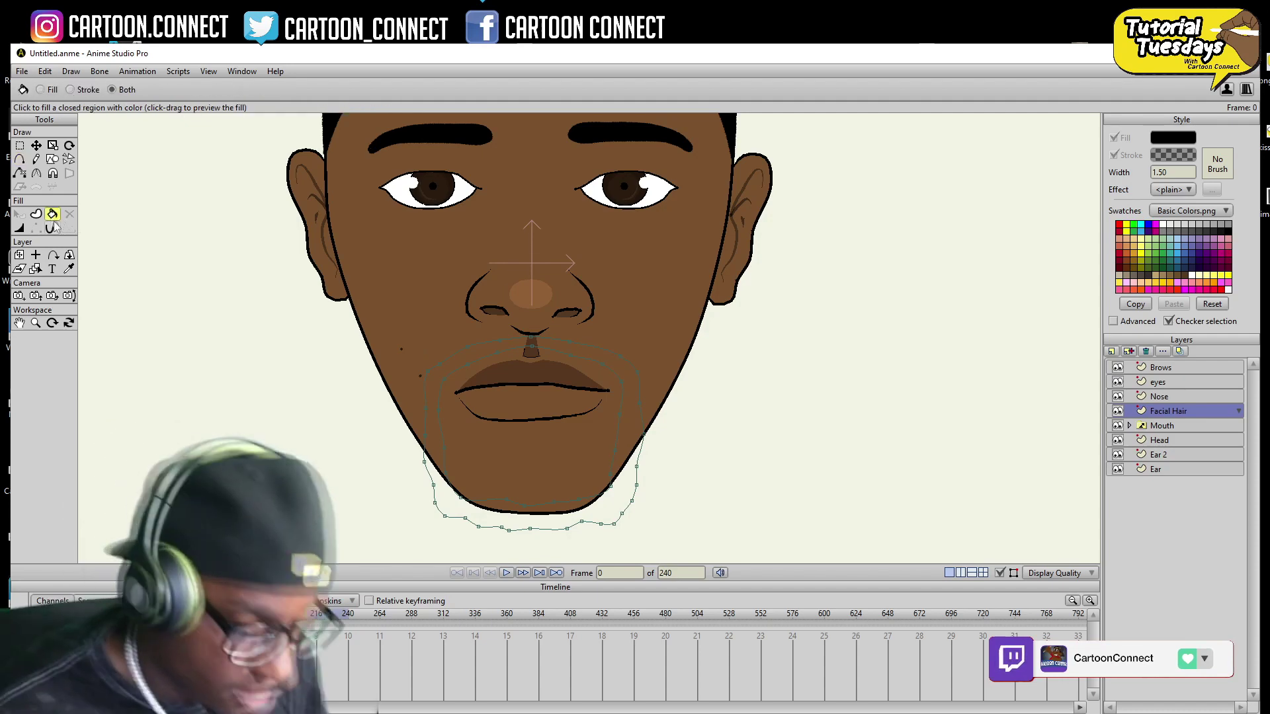
{"action": "left_click", "coordinate": [619, 493]}
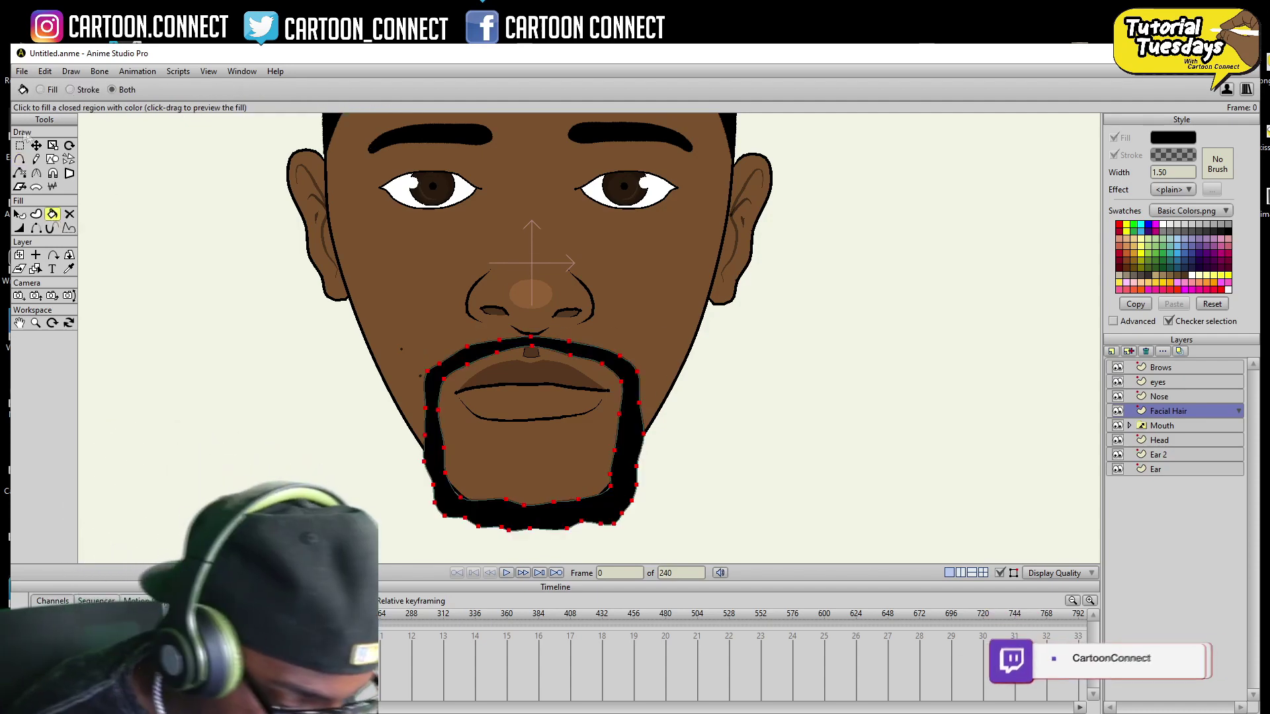
- Remove the moustache's middle points and edges beneath the nose to open a gap
{"action": "key", "text": "g"}
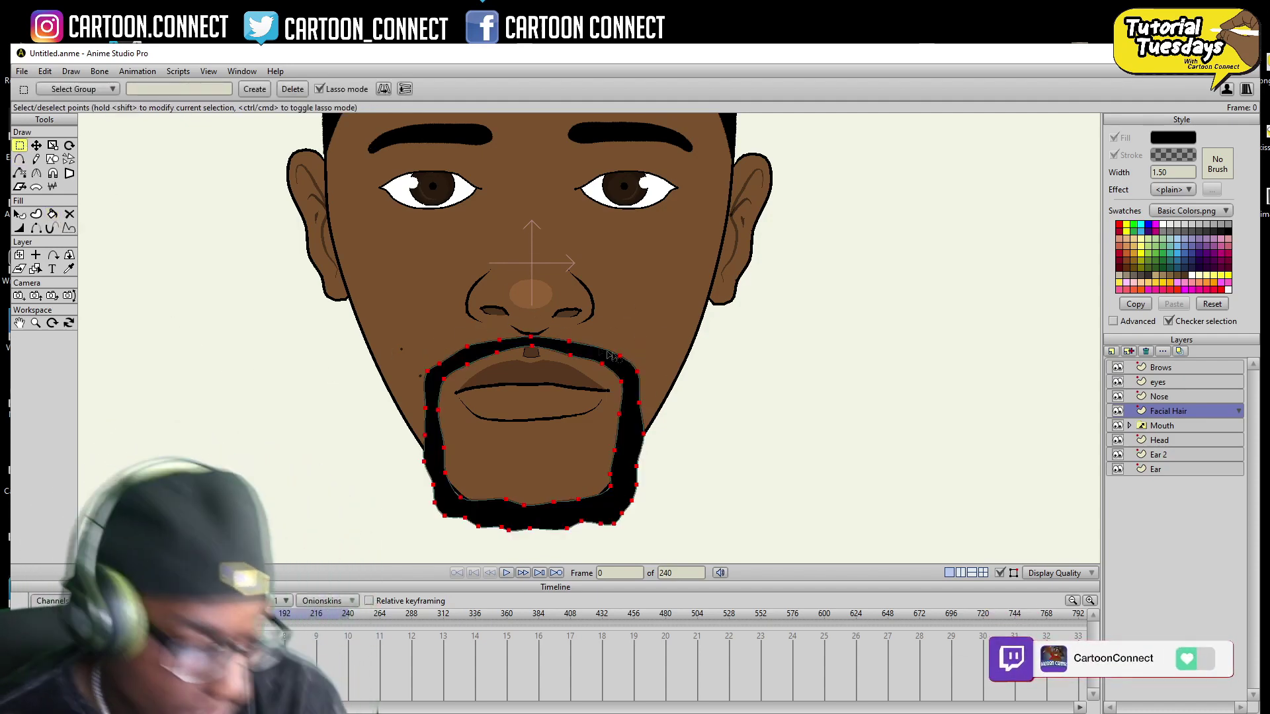
{"action": "key", "text": "a"}
{"action": "left_click", "coordinate": [19, 173]}
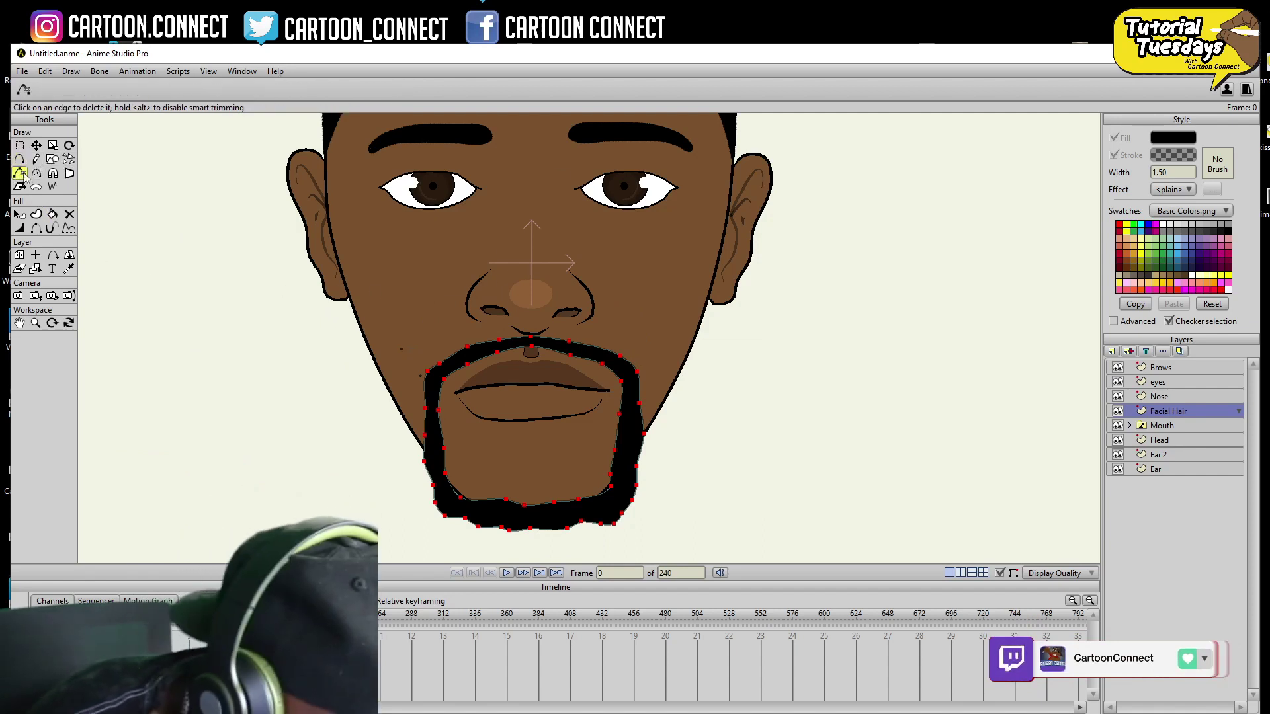
{"action": "left_click", "coordinate": [532, 346]}
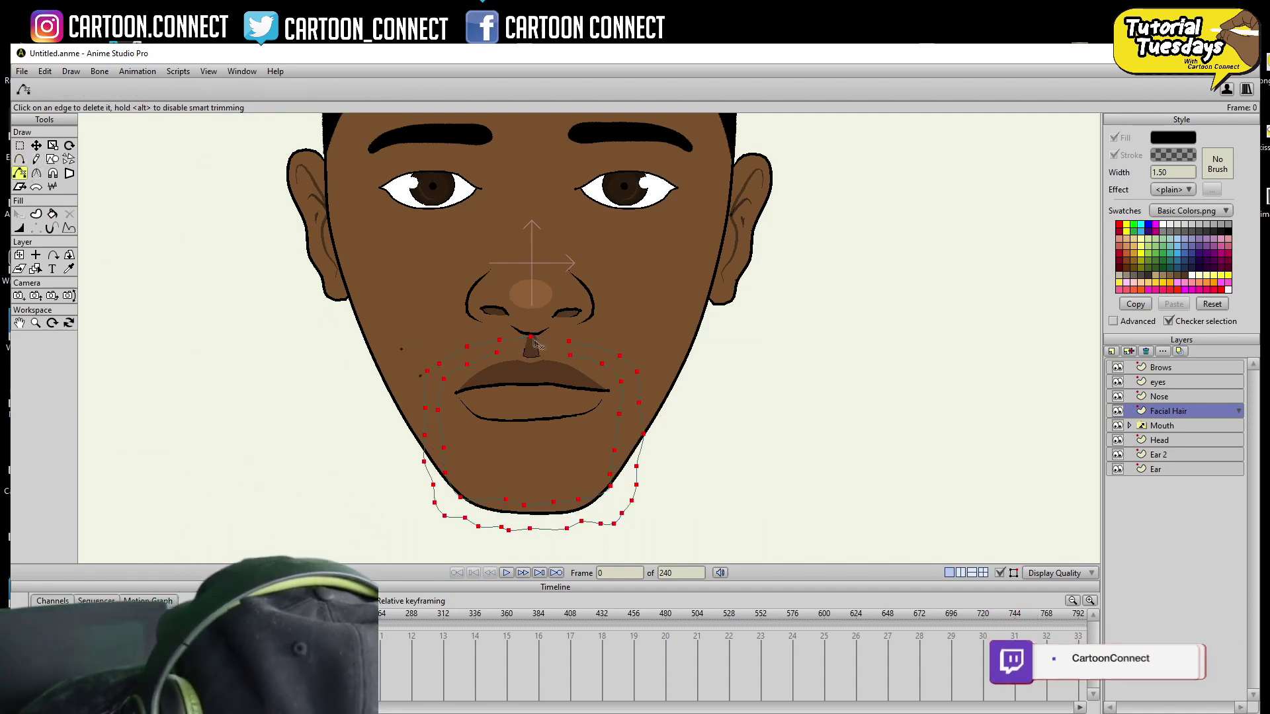
{"action": "left_click", "coordinate": [20, 146]}
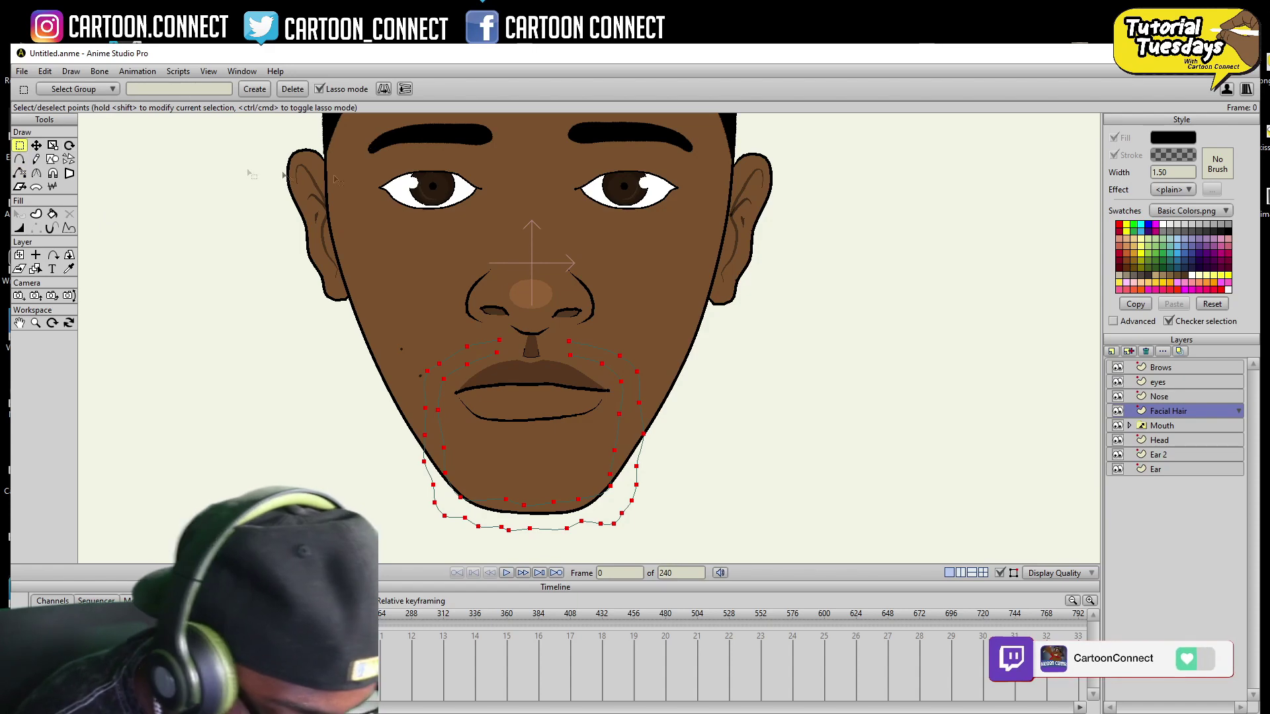
- Close off both open ends of the moustache and refill the goatee shape with black
{"action": "left_click", "coordinate": [20, 159]}
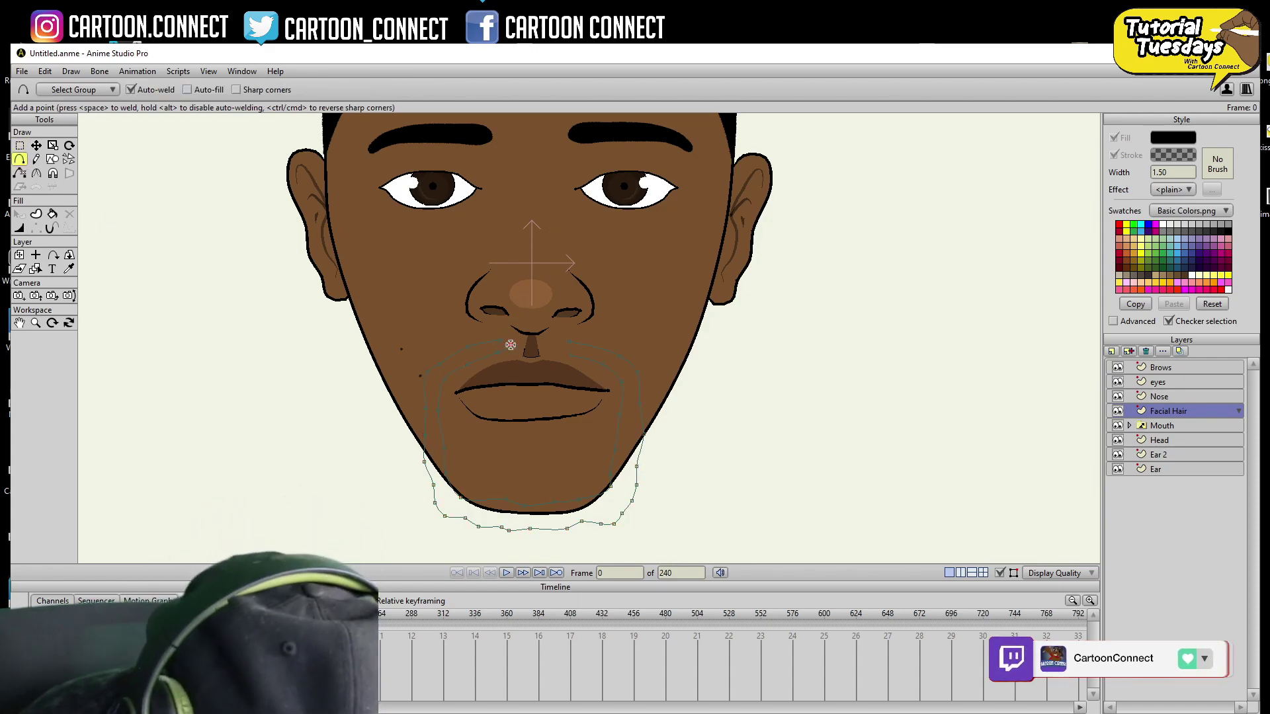
{"action": "left_click", "coordinate": [53, 213]}
{"action": "left_click", "coordinate": [628, 367]}
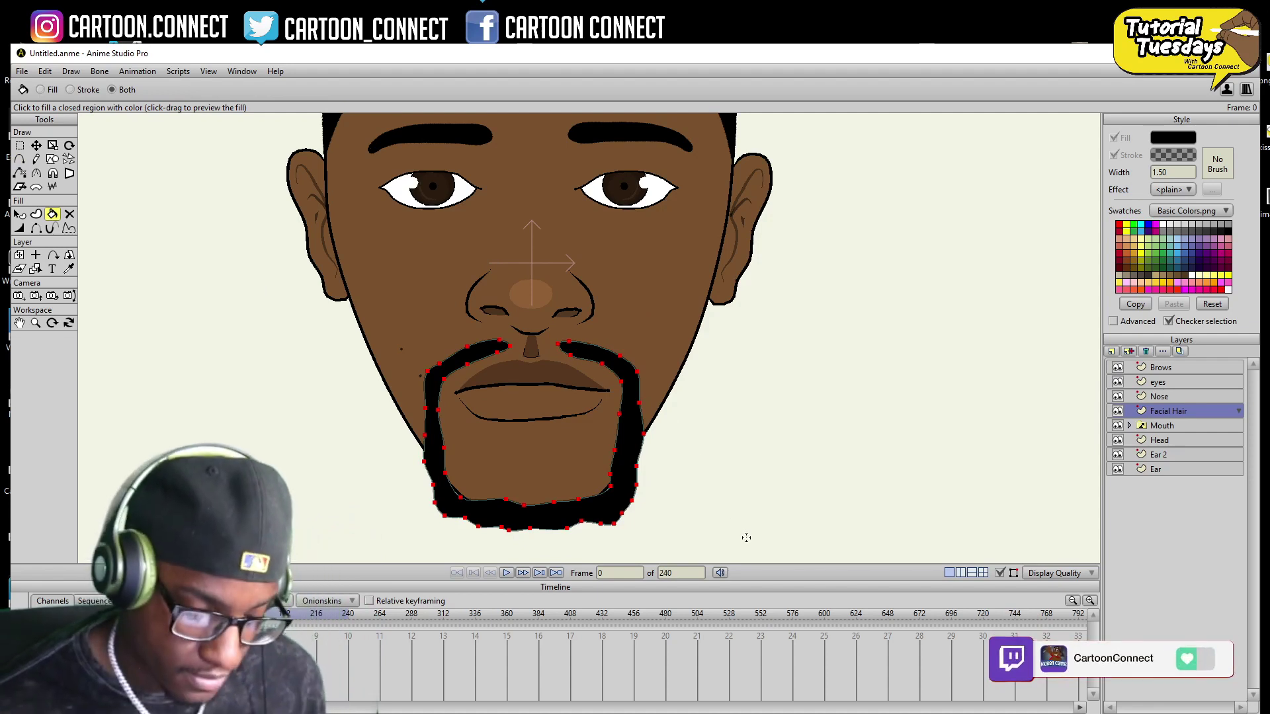
- Select the points of the goatee's lower chin section and nudge them up closer to the chin
{"action": "left_click", "coordinate": [20, 147]}
{"action": "mouse_move", "coordinate": [689, 499]}
{"action": "left_mouse_down"}
{"action": "mouse_move", "coordinate": [389, 539]}
{"action": "mouse_move", "coordinate": [705, 451]}
{"action": "left_mouse_up"}
{"action": "left_click", "coordinate": [35, 146]}
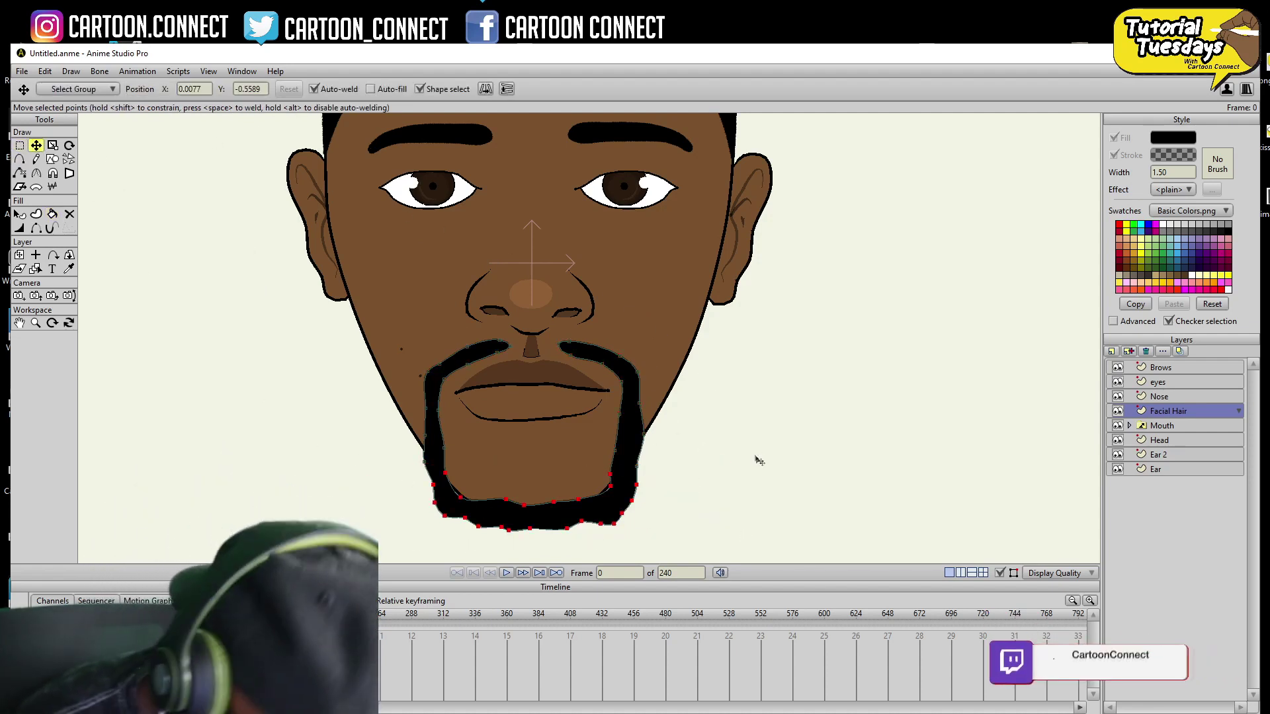
{"action": "key", "text": "Up"}
{"action": "key", "text": "Up"}
{"action": "key", "text": "Up"}
{"action": "key", "text": "Up"}
{"action": "key", "text": "Up"}
{"action": "key", "text": "Up"}
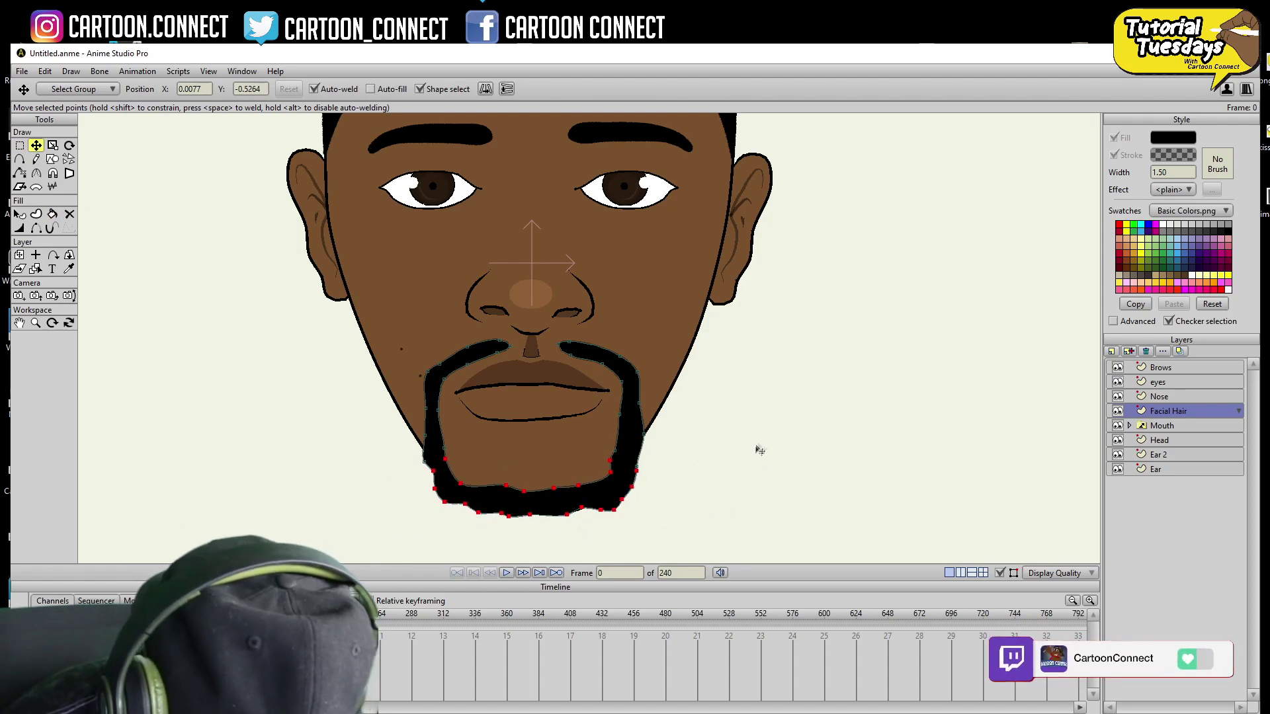
- Give the goatee shape a rough, bristly brush outline with an opaque black stroke
{"action": "left_click", "coordinate": [19, 213]}
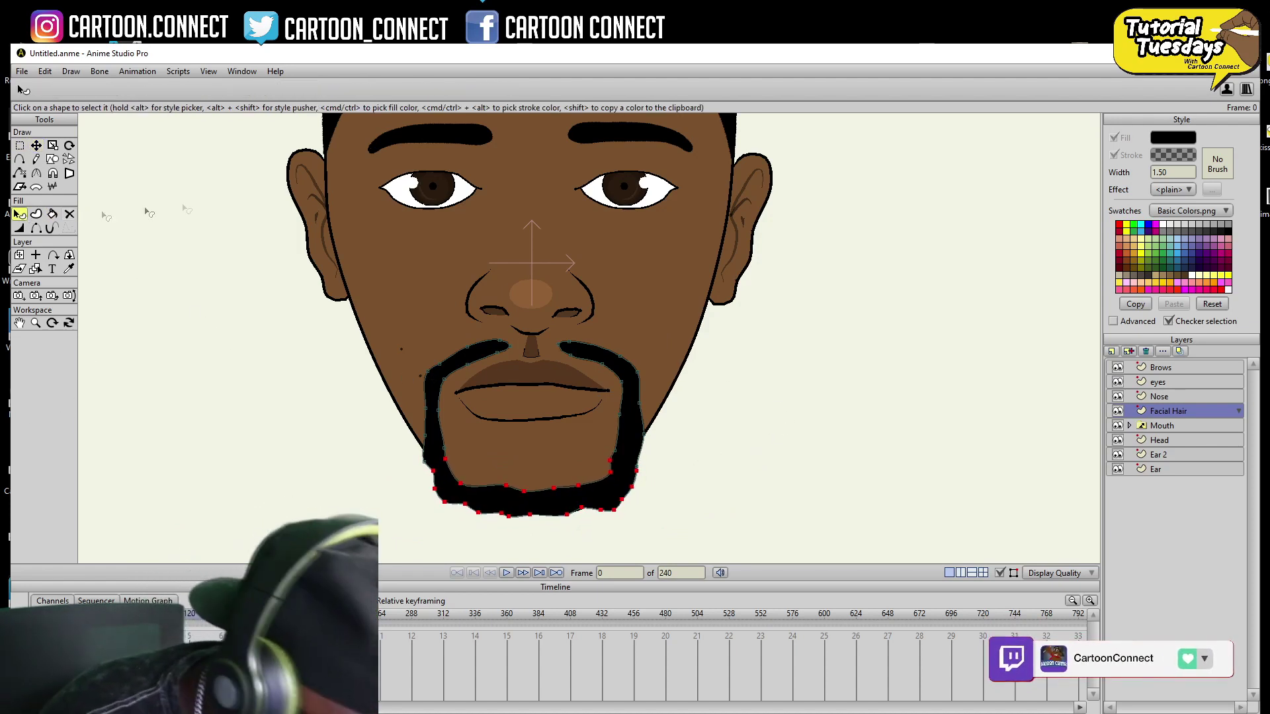
{"action": "left_click", "coordinate": [627, 373]}
{"action": "left_click", "coordinate": [1215, 164]}
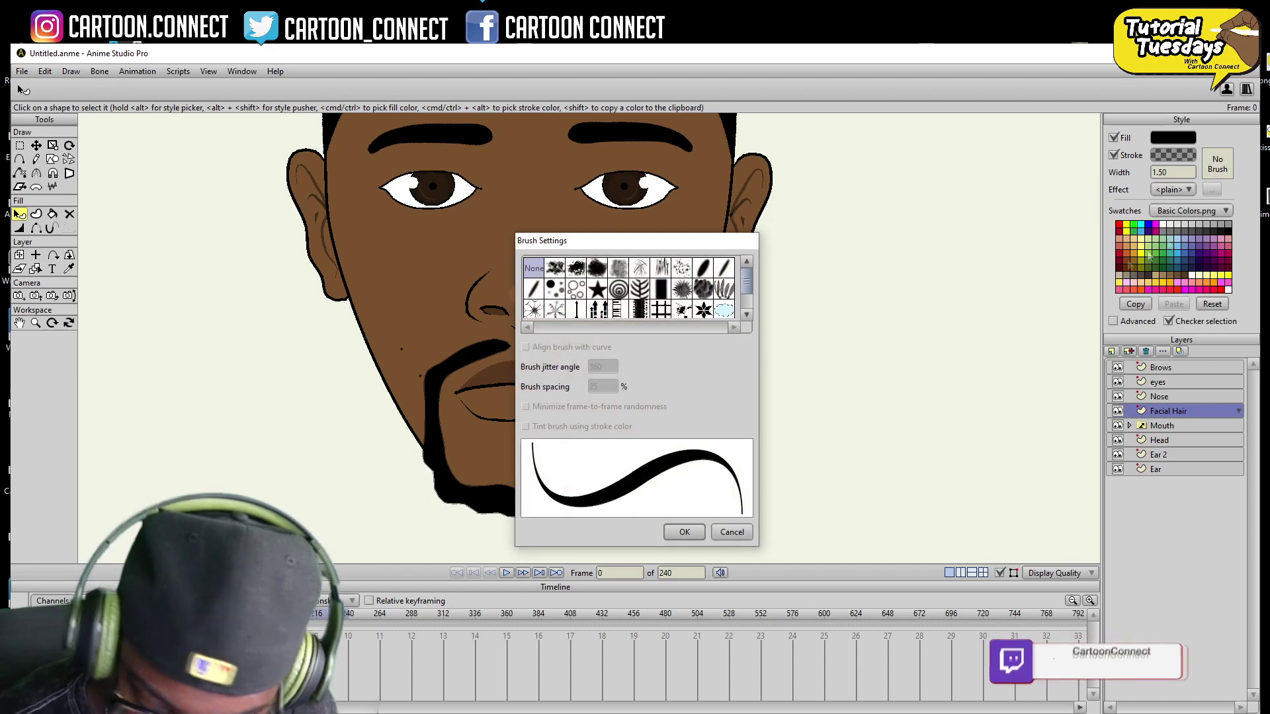
{"action": "left_click", "coordinate": [577, 269]}
{"action": "left_click", "coordinate": [597, 268]}
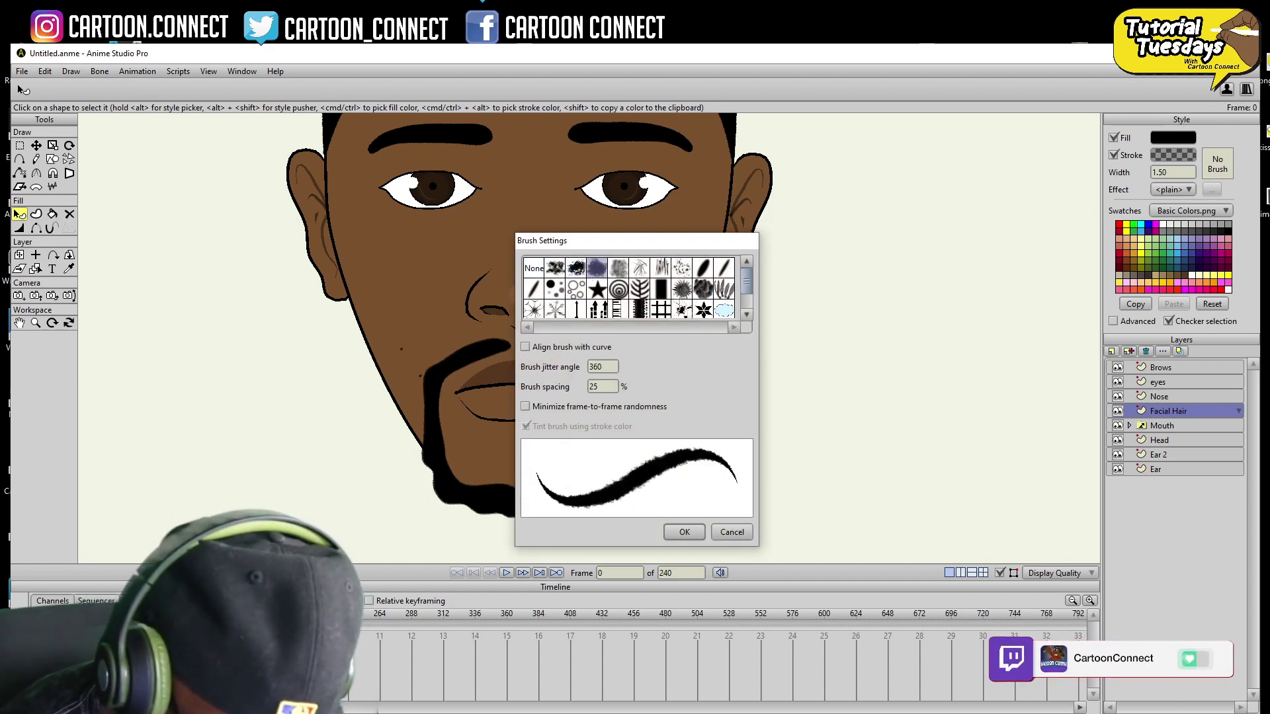
{"action": "left_click", "coordinate": [576, 268]}
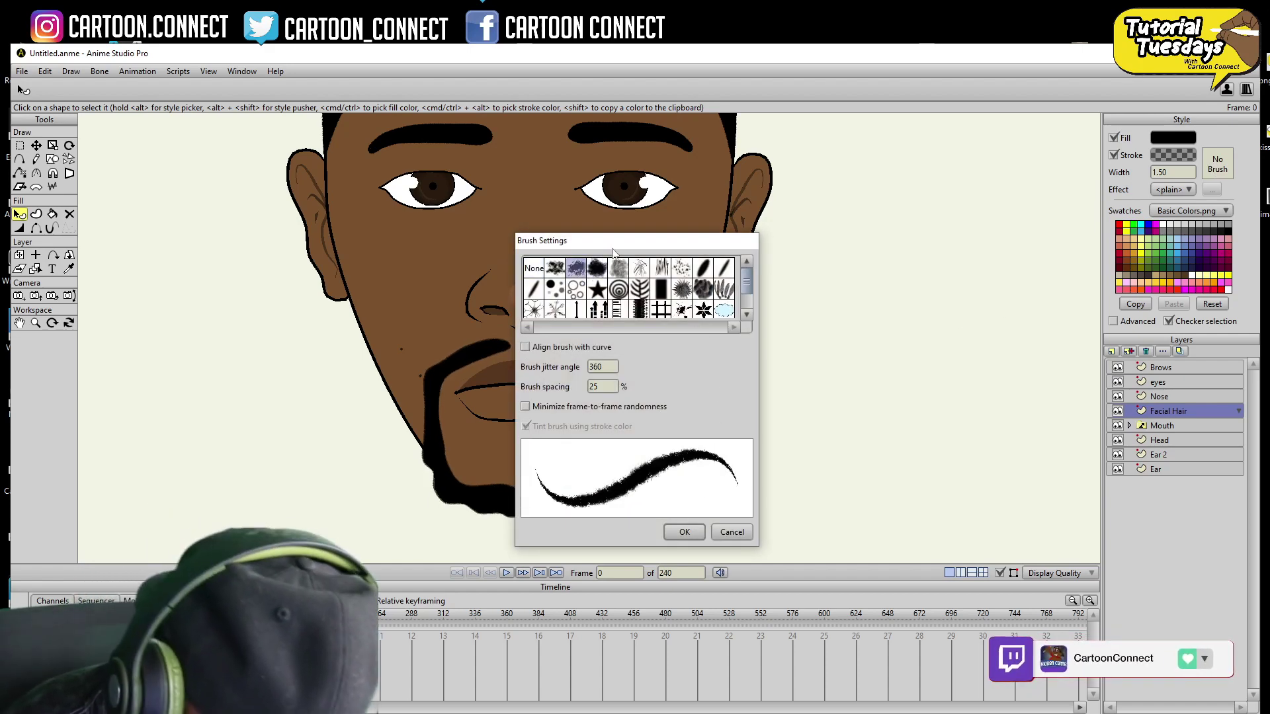
{"action": "left_click", "coordinate": [684, 532]}
{"action": "left_click", "coordinate": [1164, 154]}
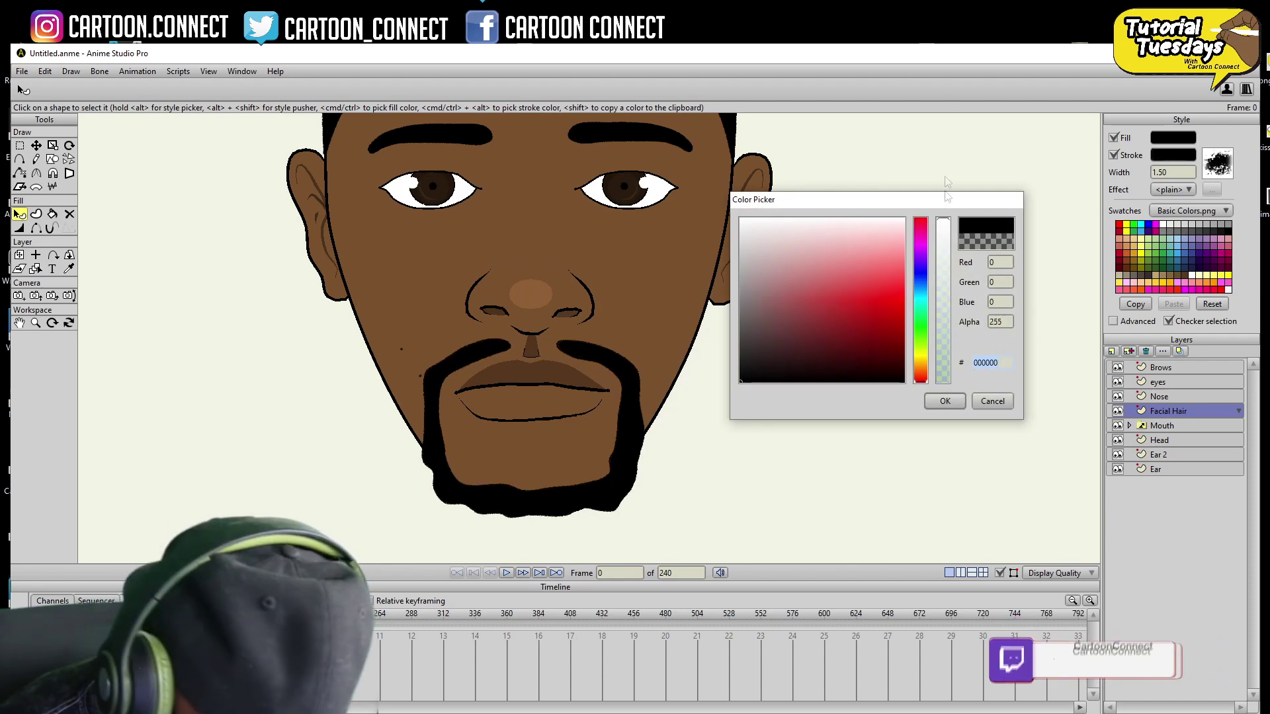
{"action": "left_click", "coordinate": [945, 402]}
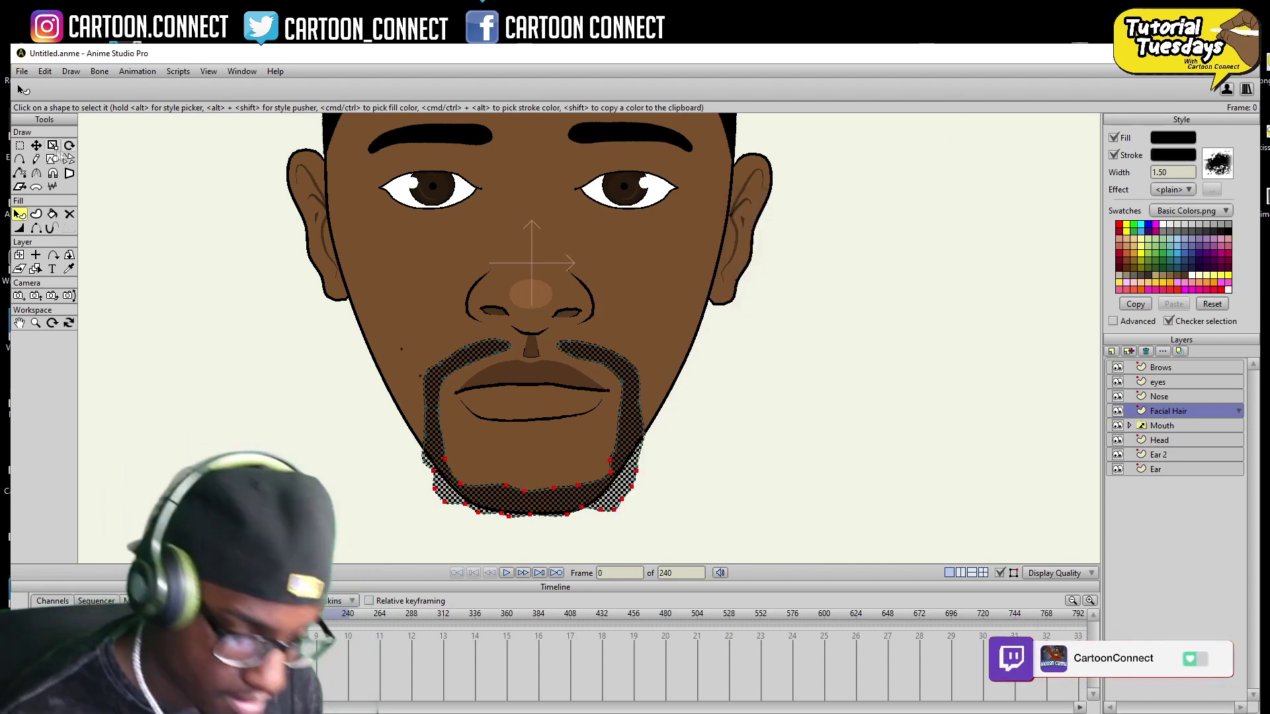
- Raise the lower-edge point near the inner end of the moustache's right half slightly to taper it
{"action": "key", "text": "g"}
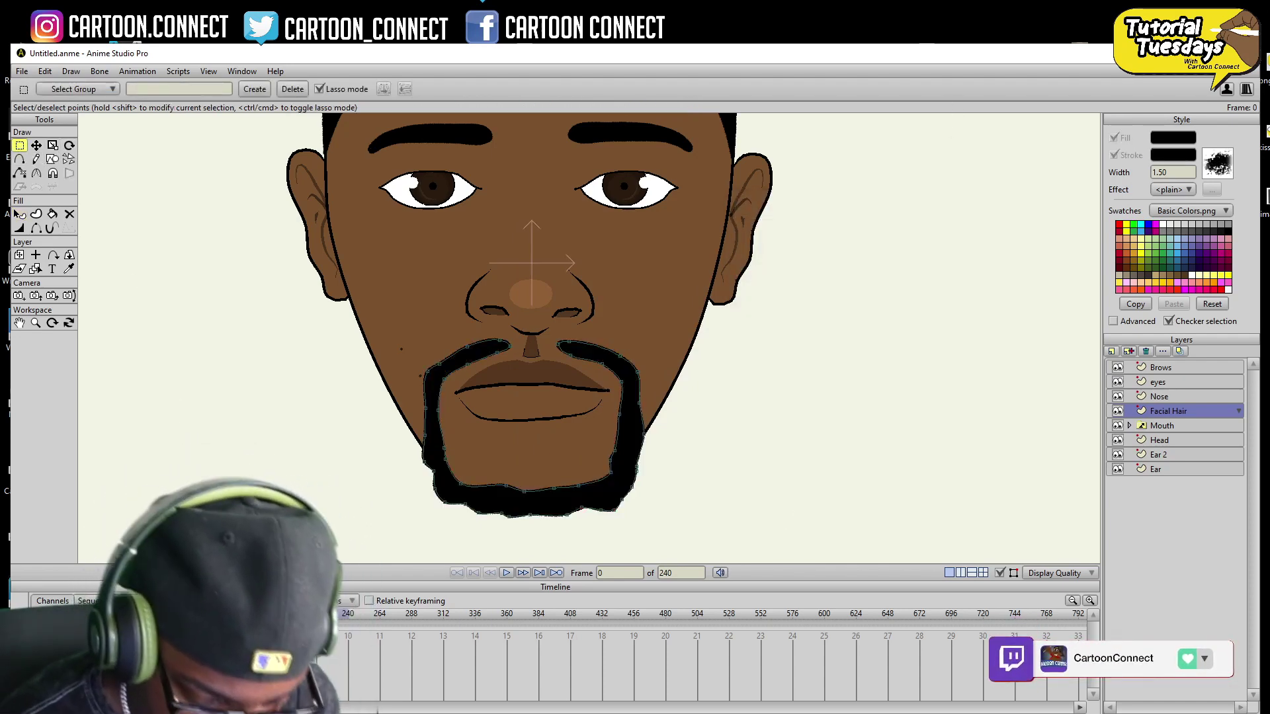
{"action": "left_click", "coordinate": [36, 322]}
{"action": "left_click_drag", "start_coordinate": [760, 352], "coordinate": [757, 457]}
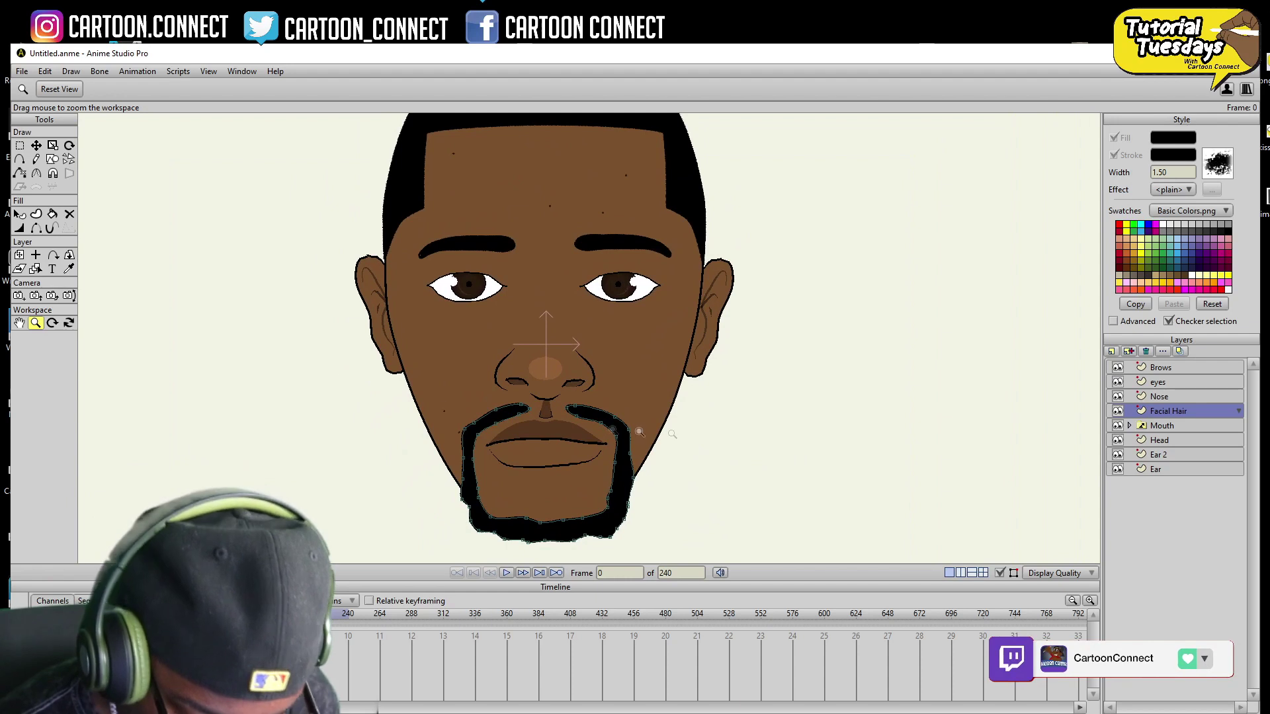
{"action": "left_click", "coordinate": [36, 146]}
{"action": "left_click", "coordinate": [524, 401]}
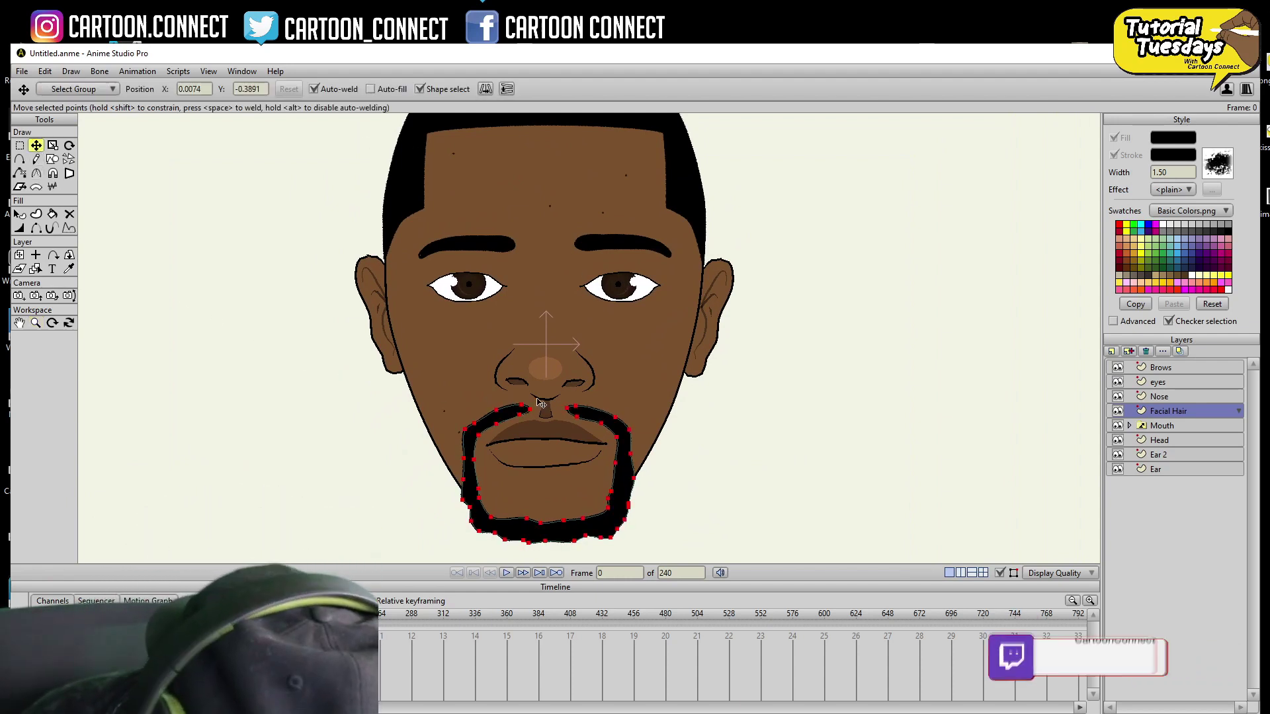
{"action": "left_click", "coordinate": [540, 404]}
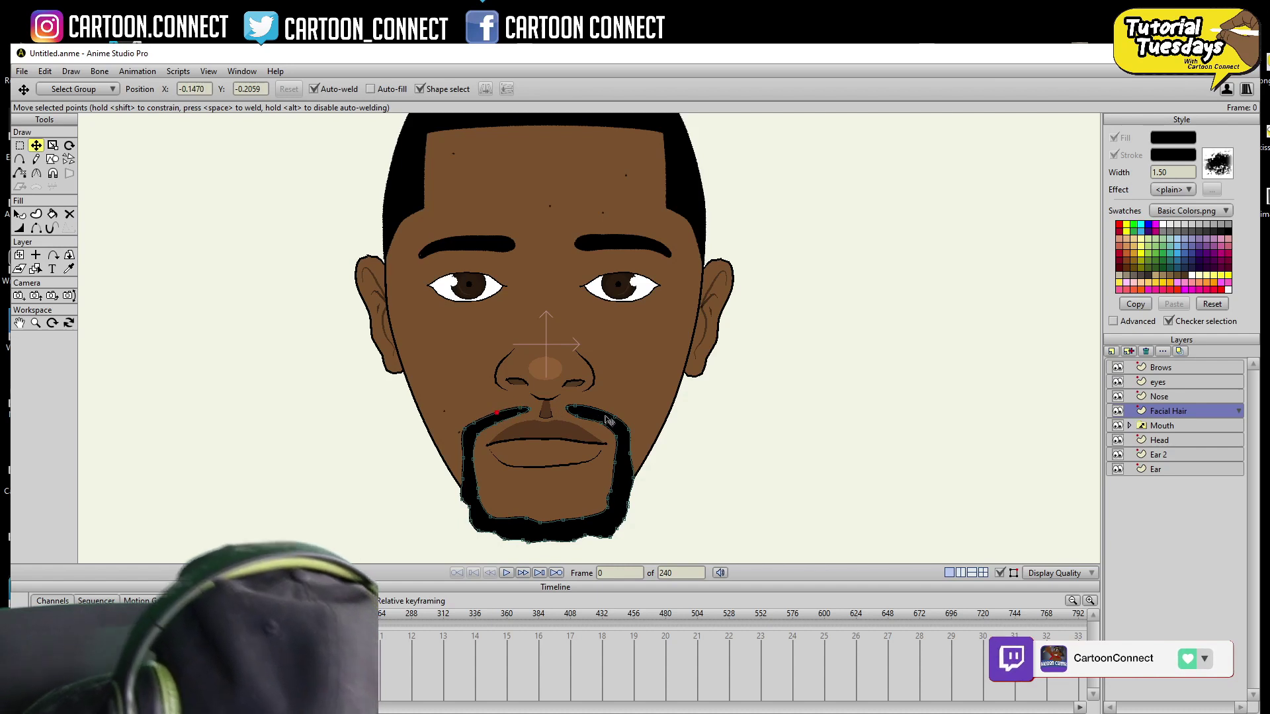
{"action": "left_click", "coordinate": [580, 421]}
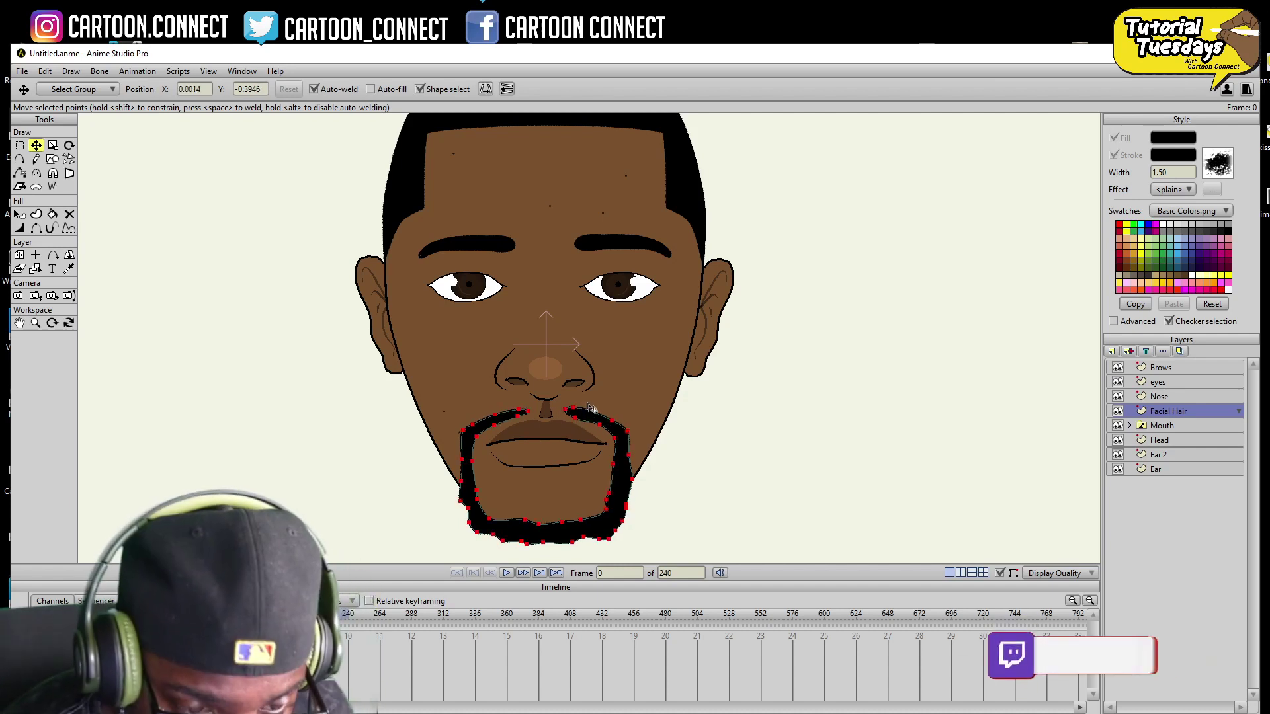
{"action": "mouse_move", "coordinate": [585, 408]}
{"action": "left_mouse_down"}
{"action": "mouse_move", "coordinate": [580, 421]}
{"action": "mouse_move", "coordinate": [572, 408]}
{"action": "left_mouse_up"}
{"action": "key", "text": "g"}
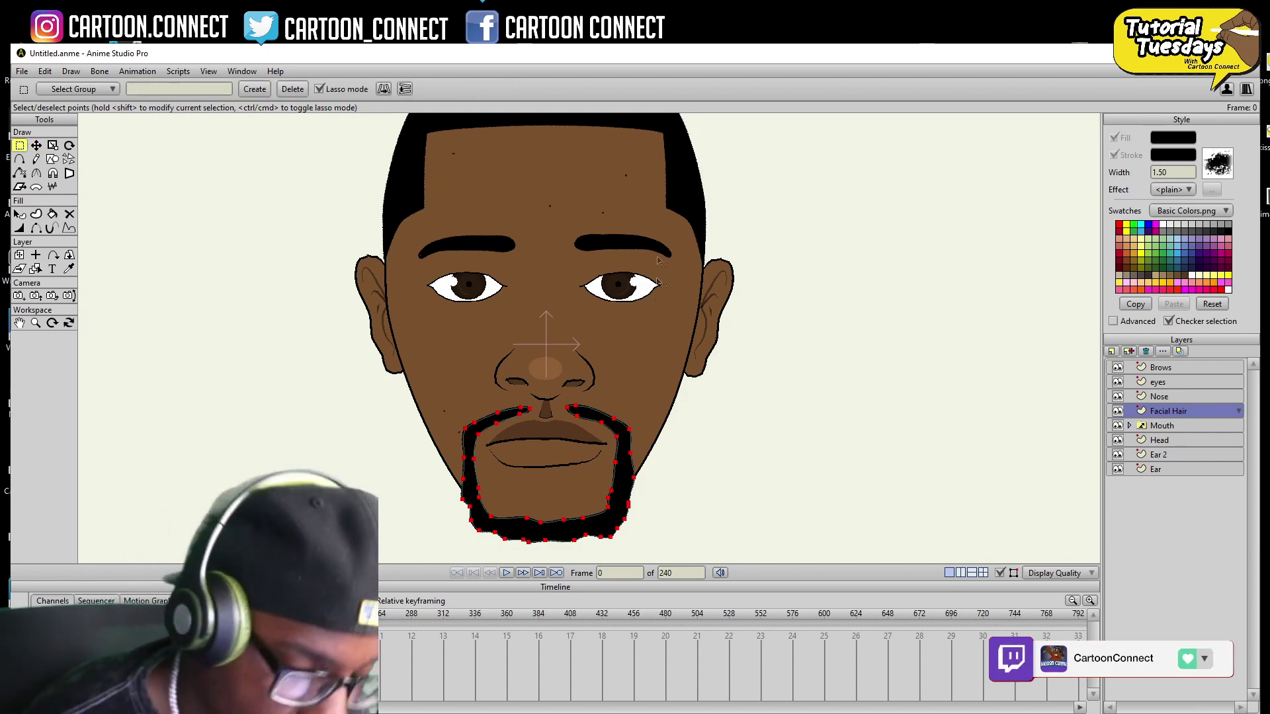
{"action": "left_click", "coordinate": [578, 416]}
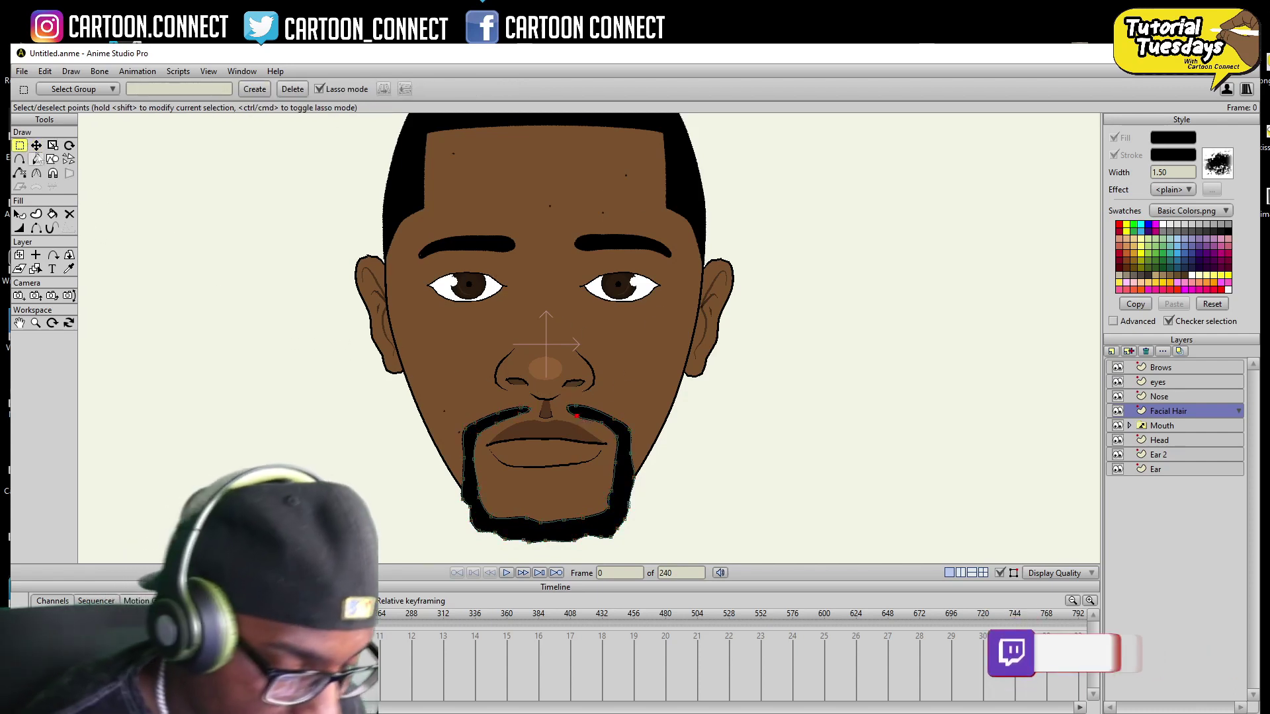
{"action": "key", "text": "t"}
{"action": "left_click_drag", "start_coordinate": [580, 414], "coordinate": [585, 406]}
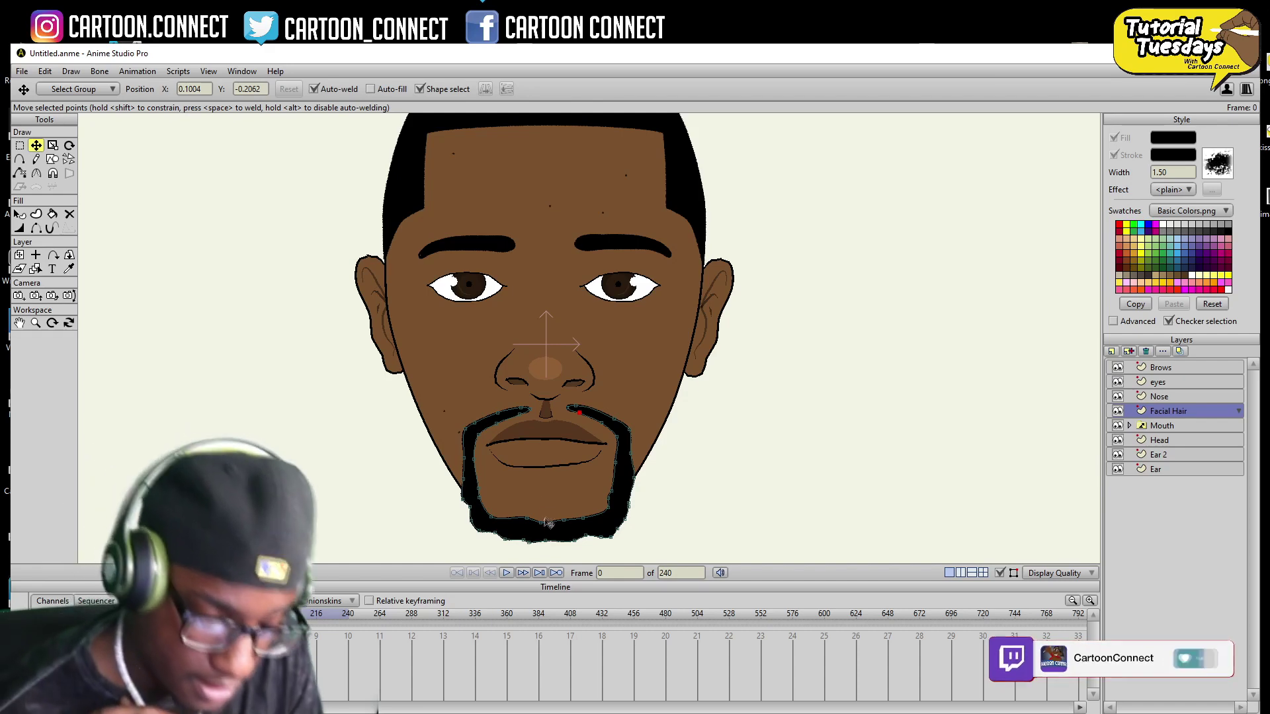
- Pull the middle points of the goatee's inner chin edge upward to form a small tuft below the lip
{"action": "left_click_drag", "start_coordinate": [544, 519], "coordinate": [552, 512]}
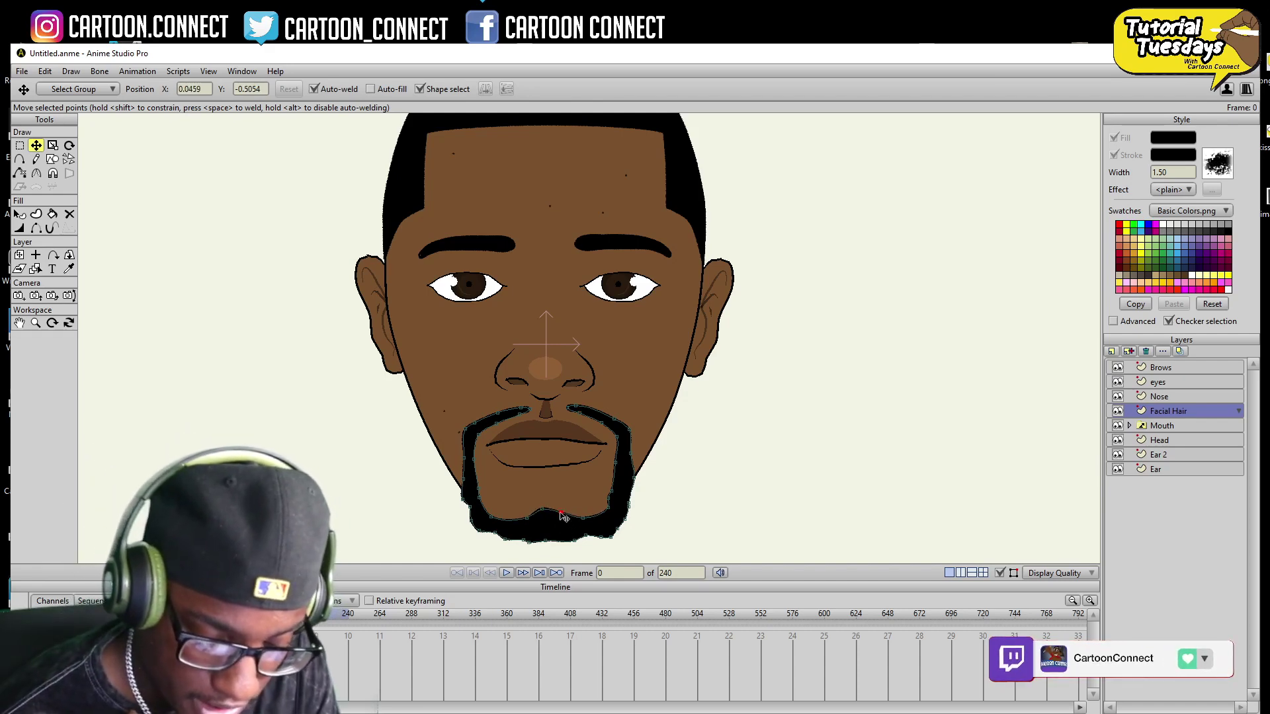
{"action": "left_click_drag", "start_coordinate": [527, 522], "coordinate": [563, 512]}
{"action": "left_click_drag", "start_coordinate": [648, 486], "coordinate": [642, 521]}
{"action": "left_click", "coordinate": [36, 323]}
{"action": "left_click_drag", "start_coordinate": [916, 361], "coordinate": [715, 513]}
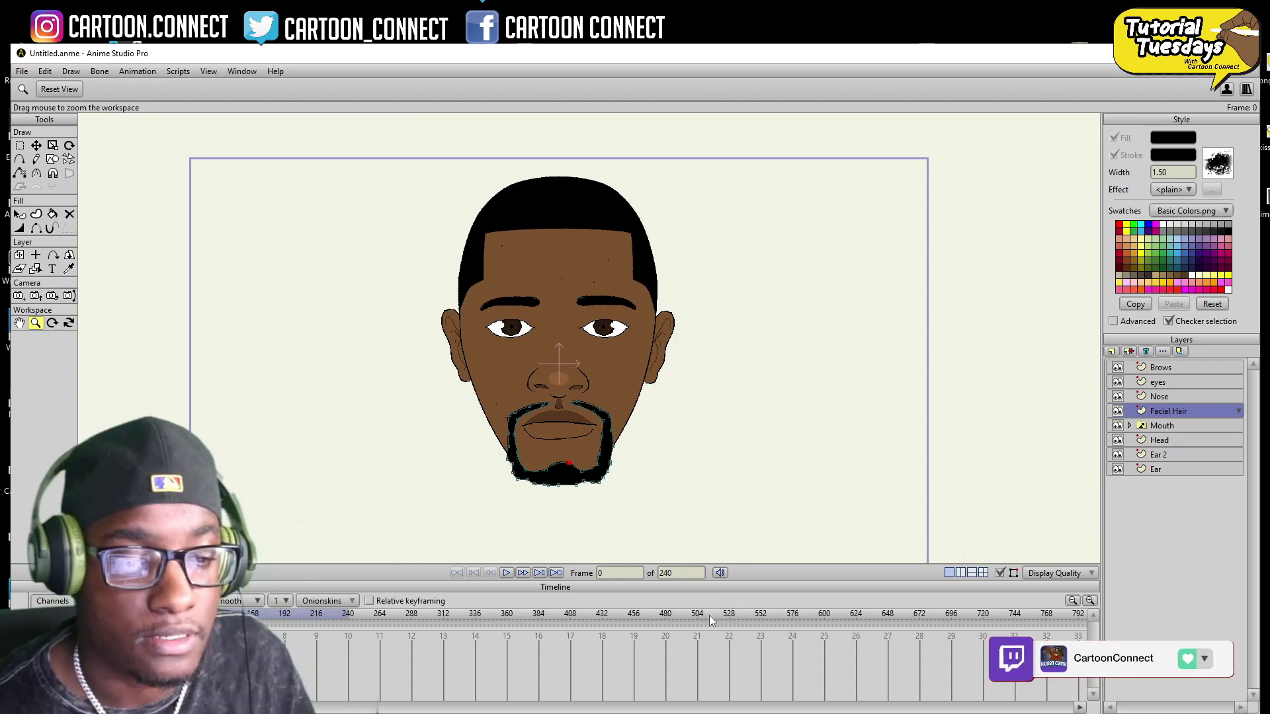
{"action": "left_click", "coordinate": [1161, 440]}
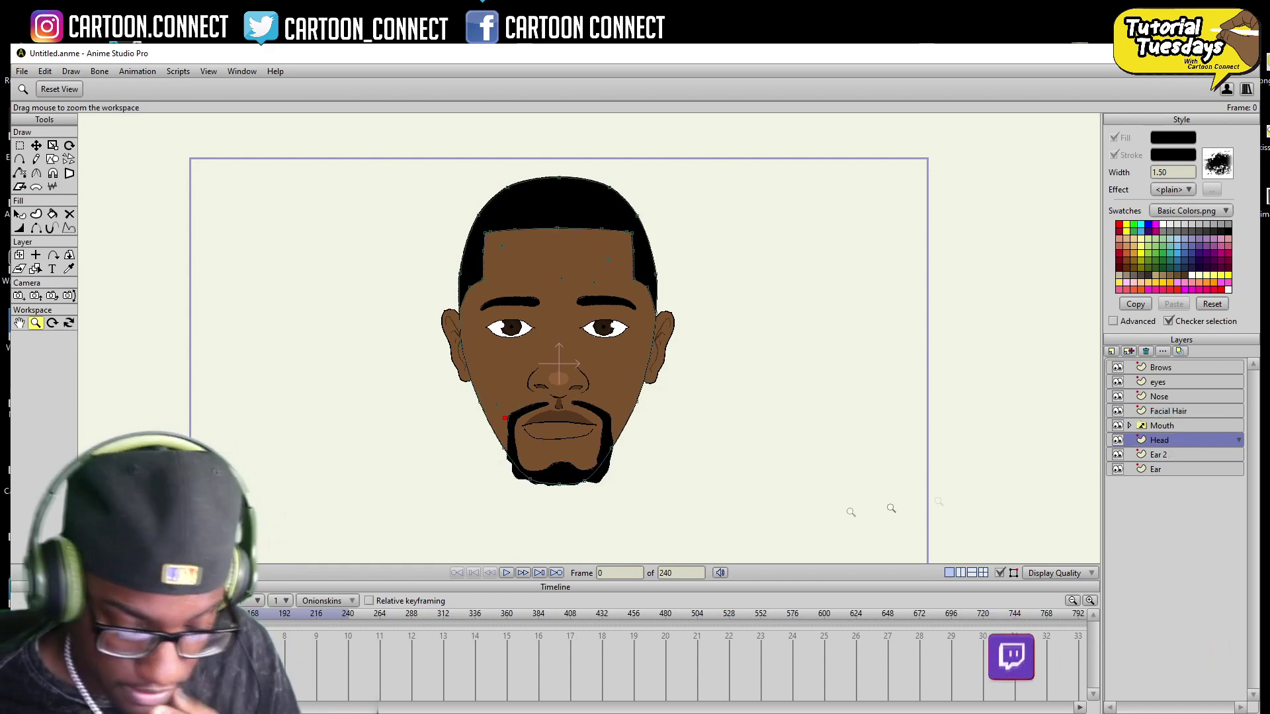
{"action": "key", "text": "g"}
{"action": "mouse_move", "coordinate": [634, 479]}
{"action": "left_mouse_down"}
{"action": "mouse_move", "coordinate": [618, 502]}
{"action": "mouse_move", "coordinate": [631, 486]}
{"action": "mouse_move", "coordinate": [679, 507]}
{"action": "left_mouse_up"}
{"action": "left_click", "coordinate": [36, 145]}
{"action": "left_click", "coordinate": [1167, 411]}
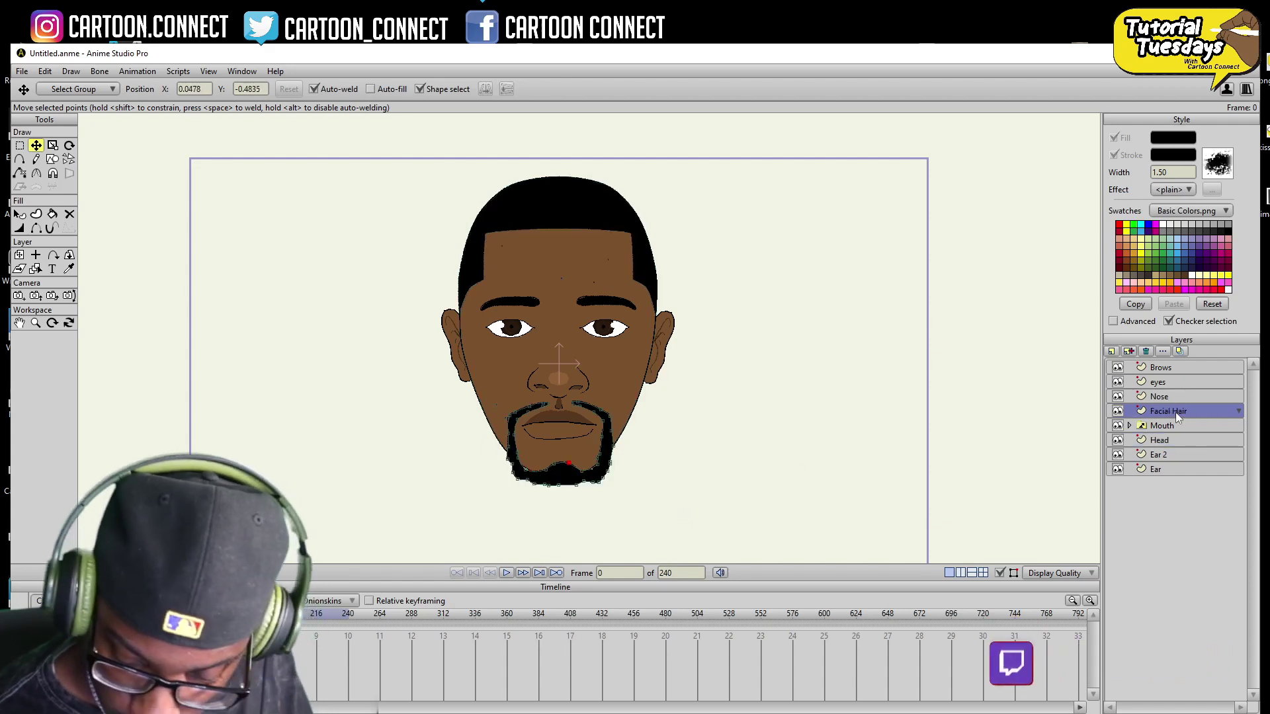
- On the Facial Hair layer, select the goatee's lower points, move them up slightly to meet the chin, and deselect them
{"action": "key", "text": "g"}
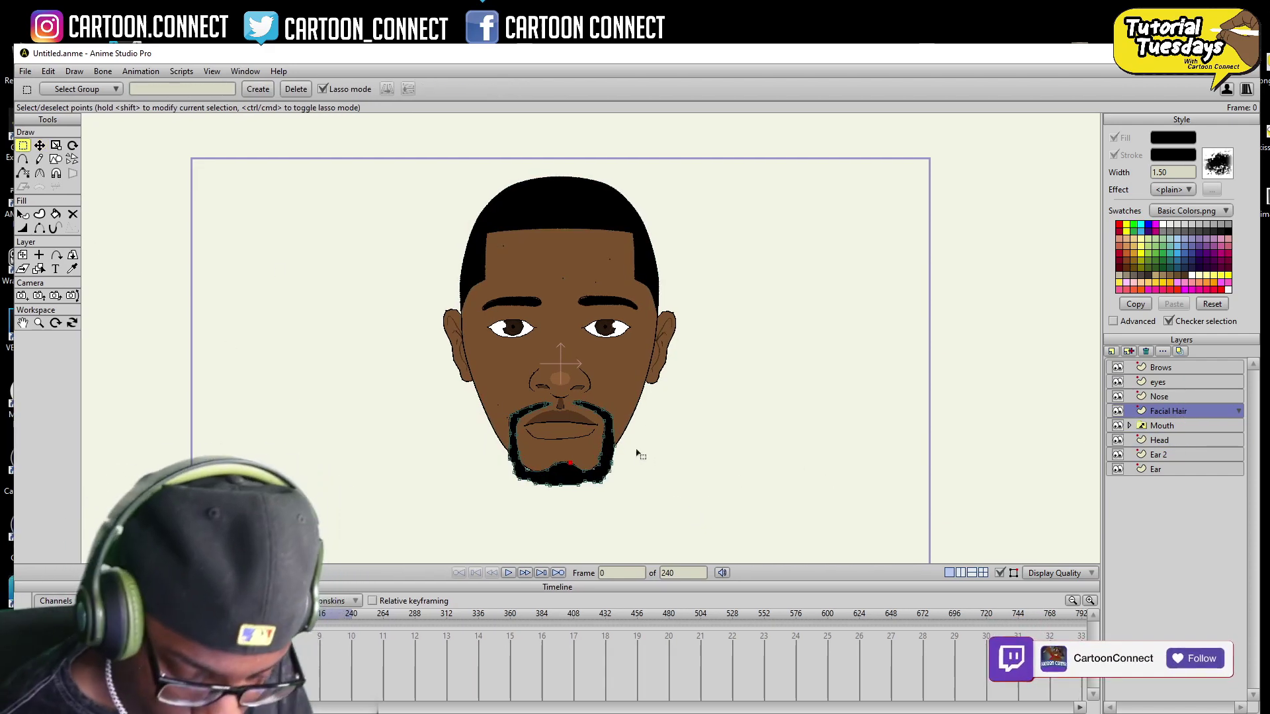
{"action": "mouse_move", "coordinate": [499, 448]}
{"action": "left_mouse_down"}
{"action": "mouse_move", "coordinate": [671, 479]}
{"action": "mouse_move", "coordinate": [635, 457]}
{"action": "left_mouse_up"}
{"action": "left_click", "coordinate": [40, 146]}
{"action": "left_click_drag", "start_coordinate": [695, 507], "coordinate": [705, 511]}
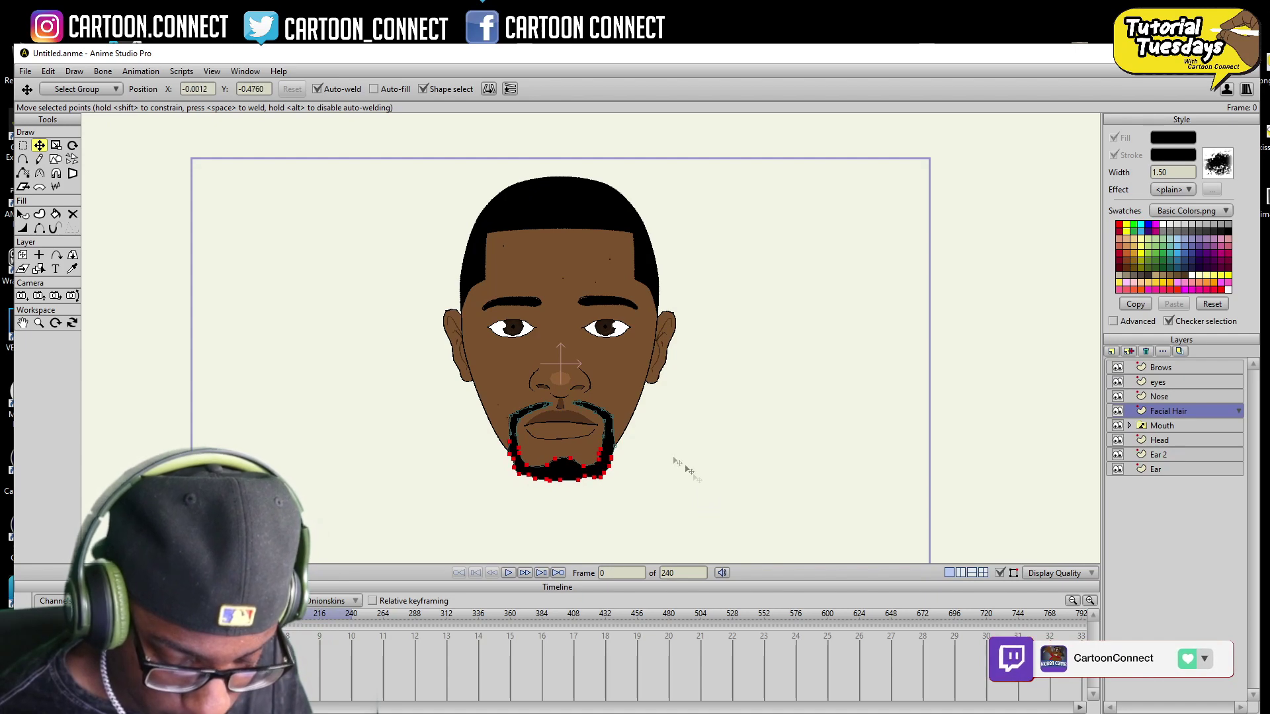
{"action": "left_click", "coordinate": [24, 146]}
{"action": "left_click", "coordinate": [270, 276]}
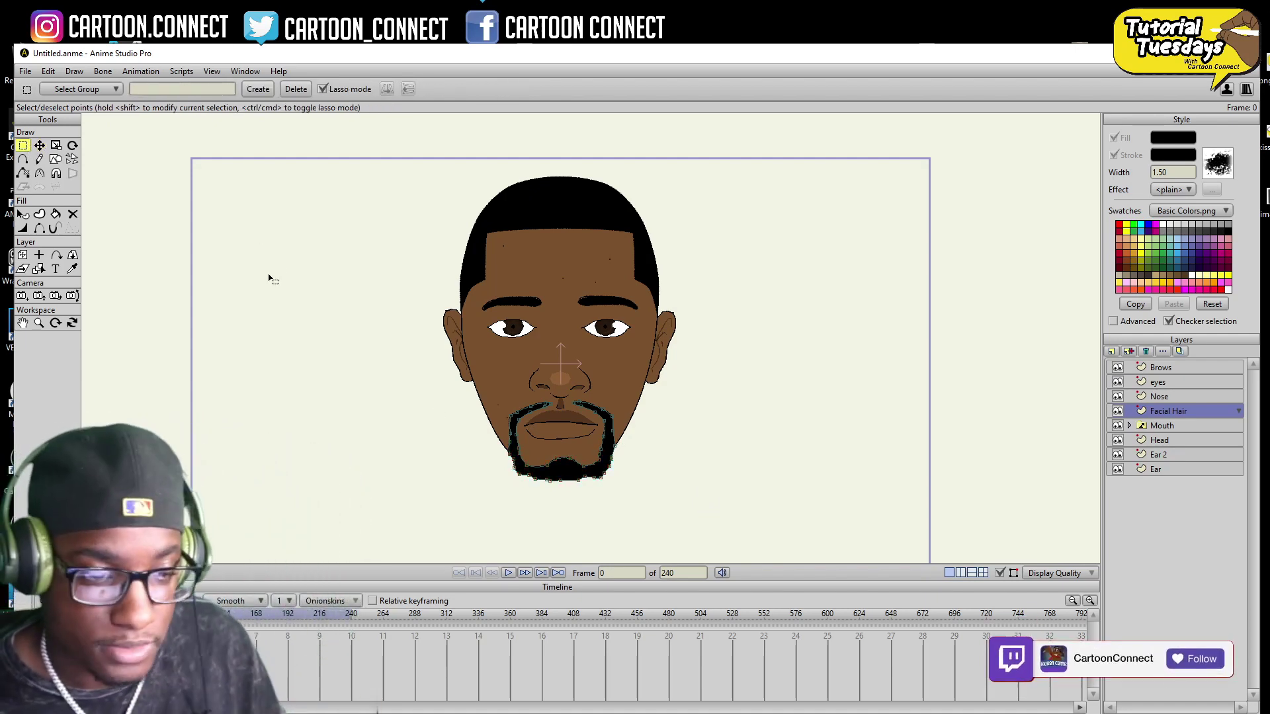
- Add a new vector layer above Brows and name it Glasses
{"action": "left_click", "coordinate": [1162, 368]}
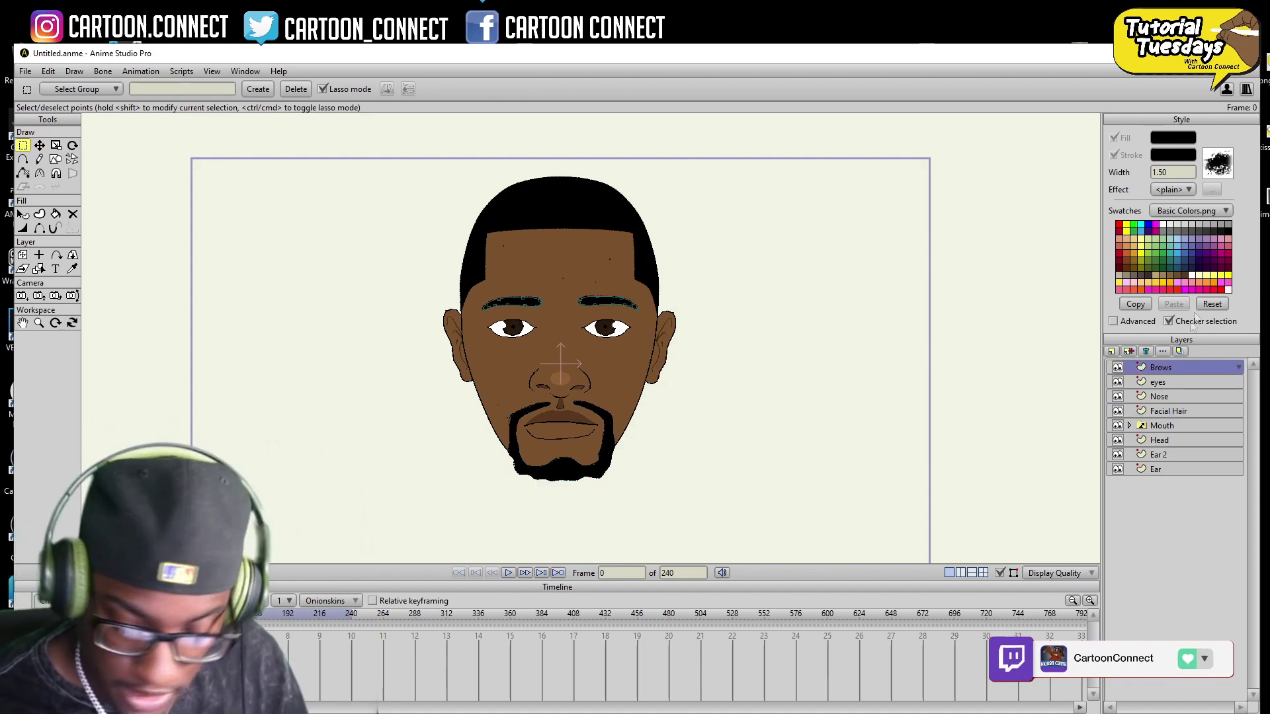
{"action": "left_click", "coordinate": [1165, 412]}
{"action": "left_click", "coordinate": [1170, 370]}
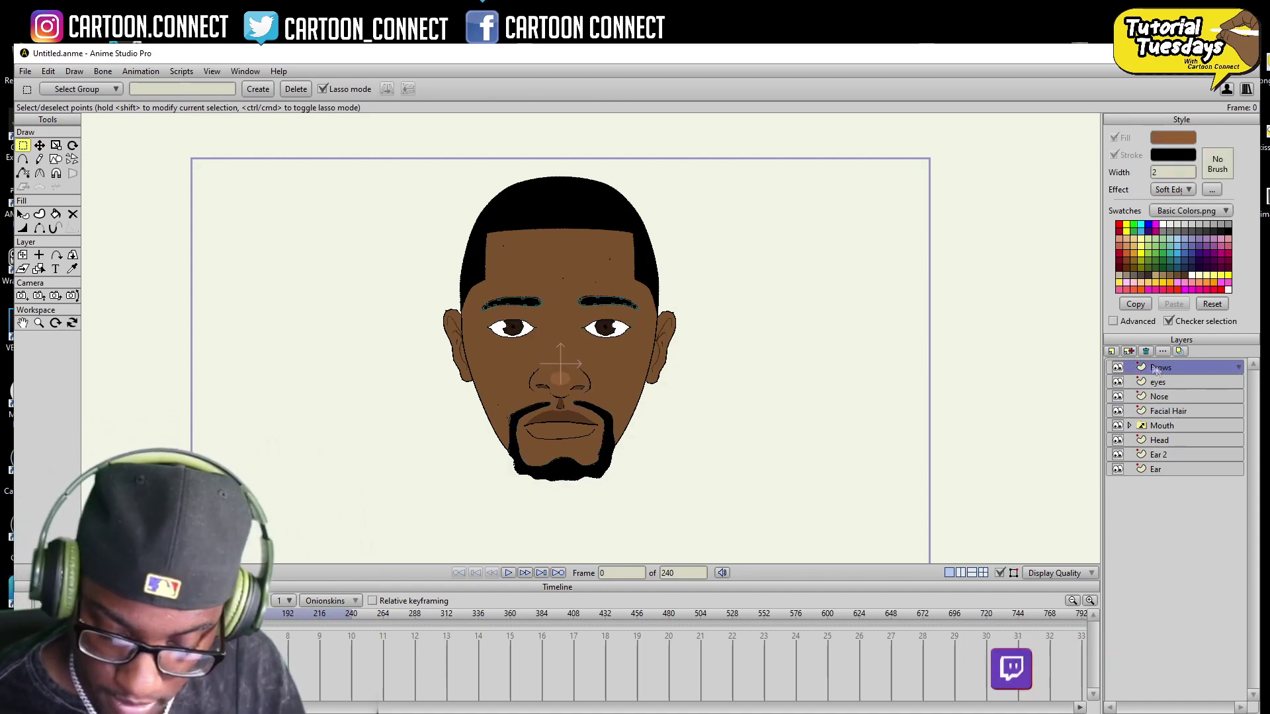
{"action": "left_click", "coordinate": [1112, 351]}
{"action": "left_click", "coordinate": [1143, 369]}
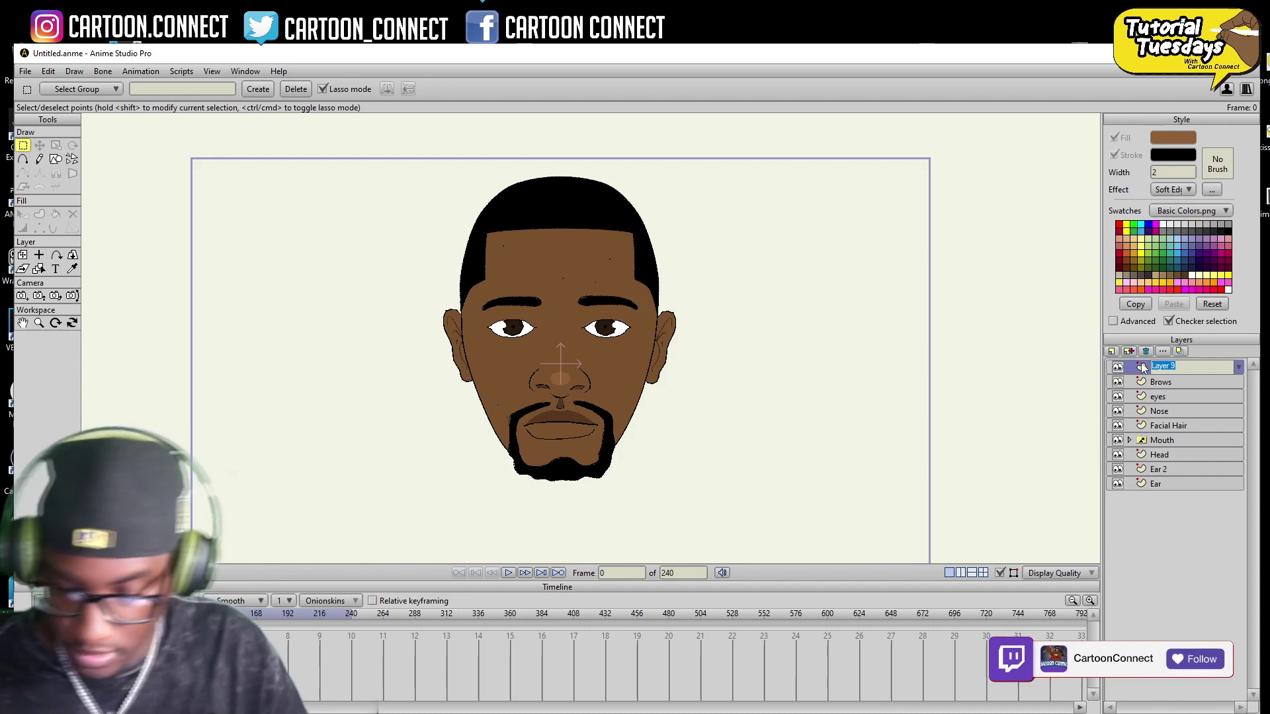
{"action": "type", "text": "Glasses"}
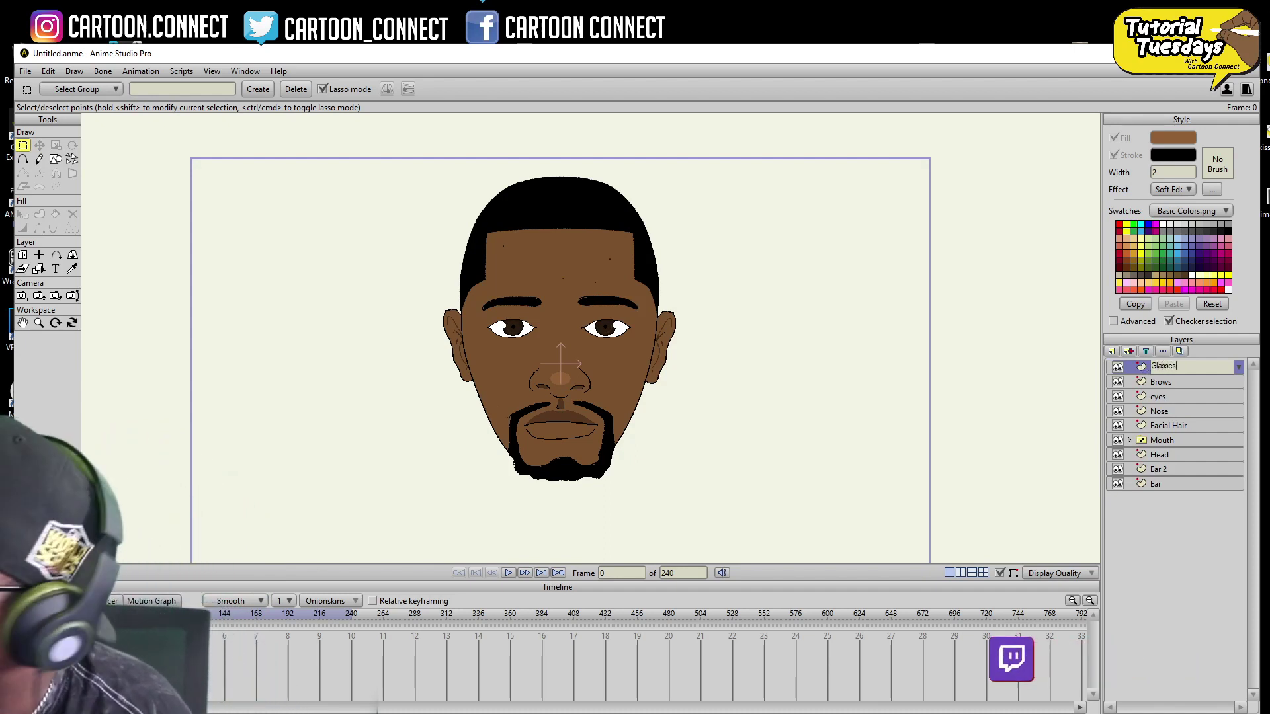
{"action": "key", "text": "Return"}
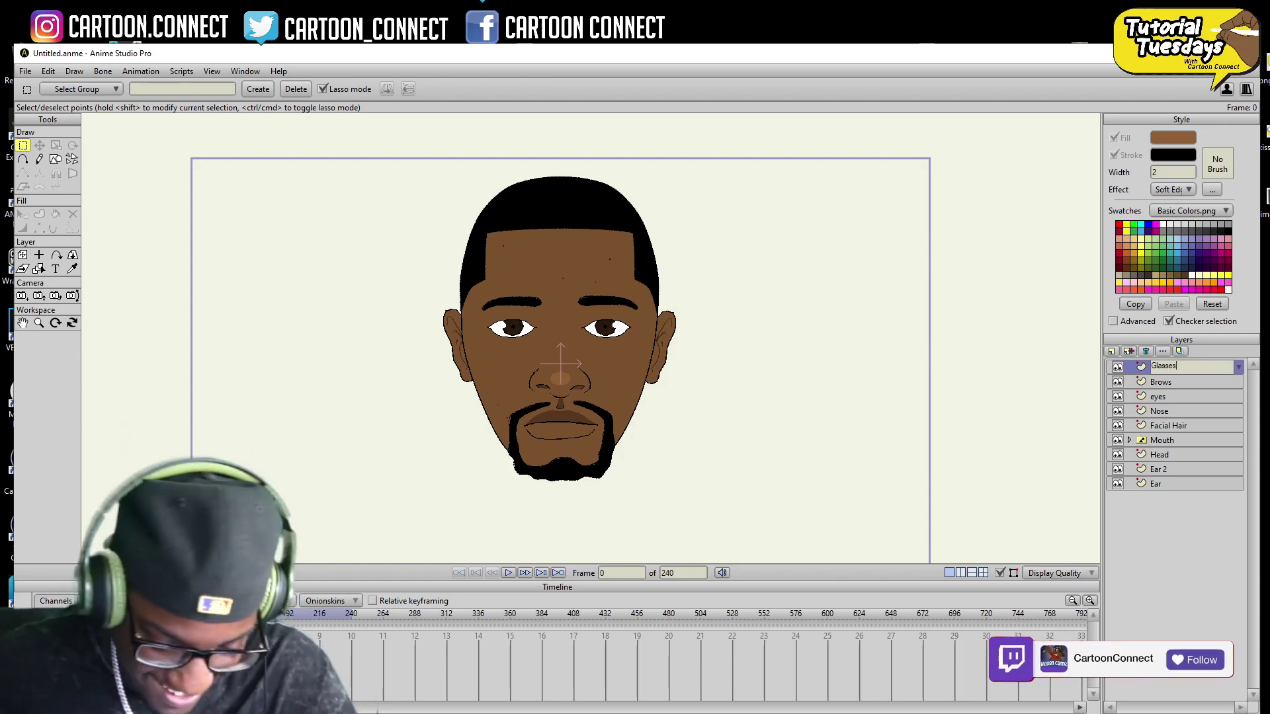
{"action": "left_click", "coordinate": [1142, 368]}
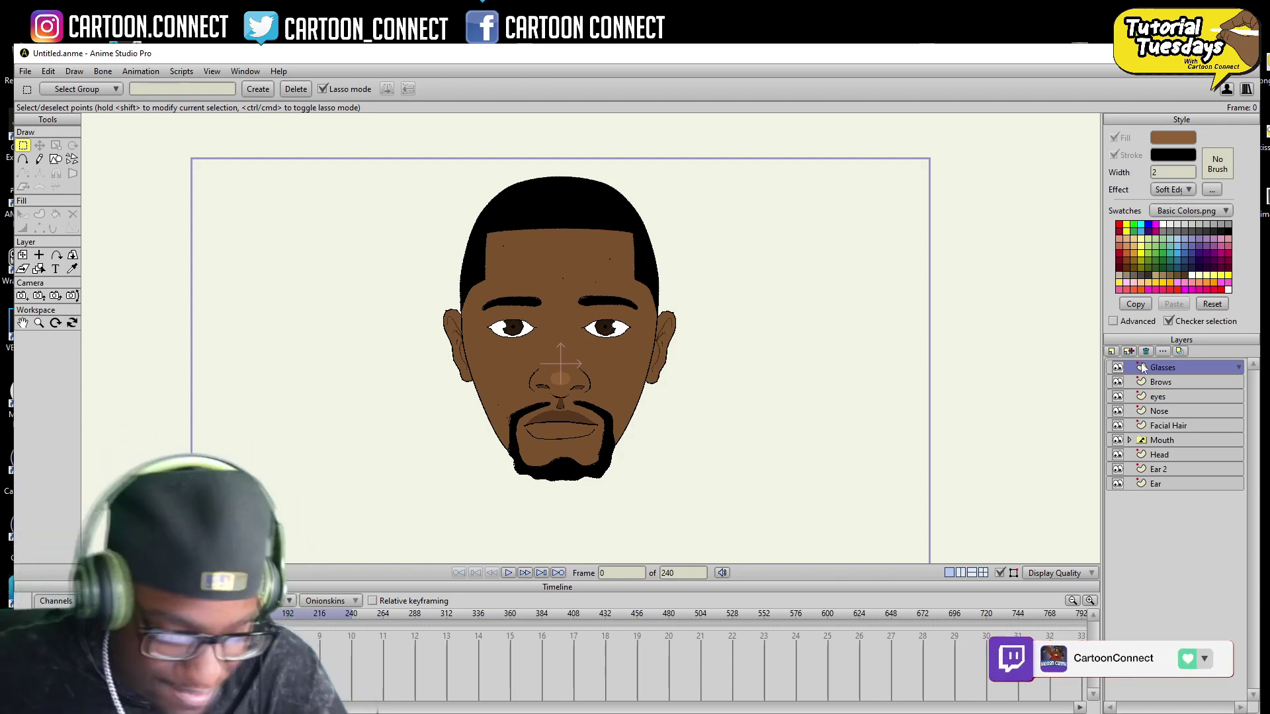
- On the Glasses layer, draw the upper frame edge below the brow from the outer hinge by the ear to the nose bridge
{"action": "left_click", "coordinate": [39, 323]}
{"action": "left_click_drag", "start_coordinate": [568, 423], "coordinate": [627, 385]}
{"action": "key", "text": "a"}
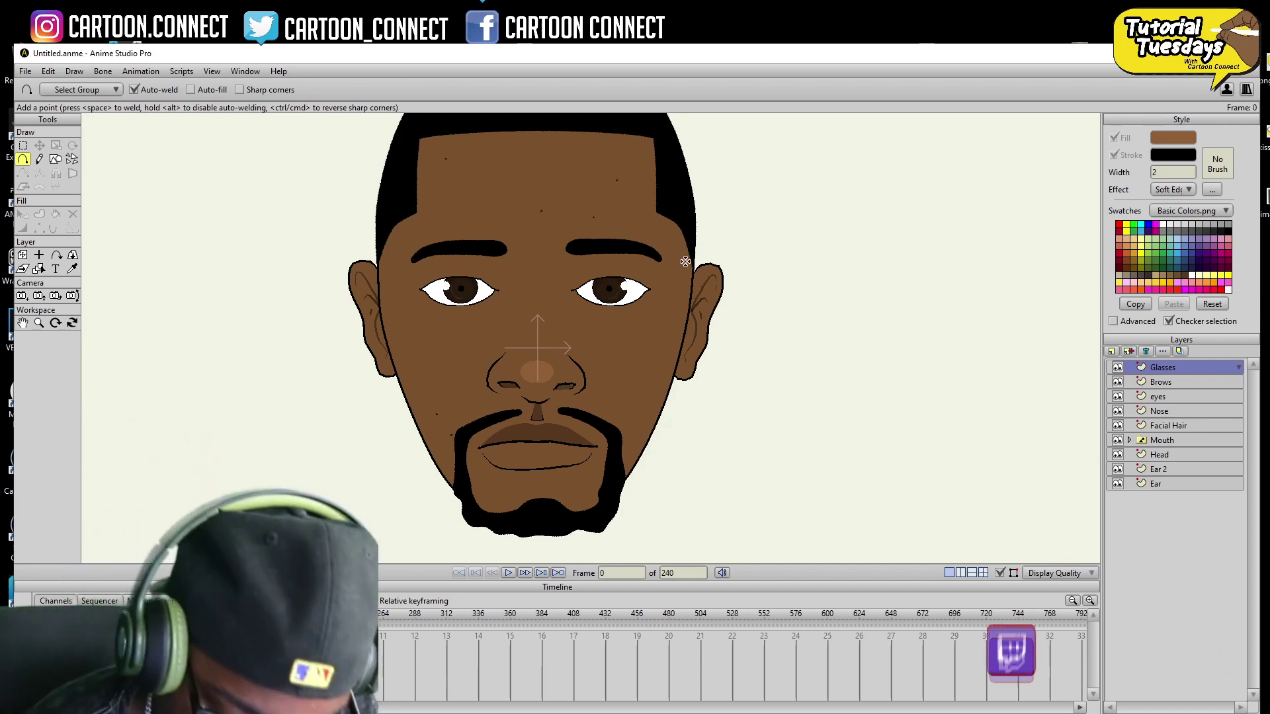
{"action": "left_click_drag", "start_coordinate": [686, 262], "coordinate": [698, 264]}
{"action": "left_click", "coordinate": [695, 280]}
{"action": "left_click", "coordinate": [687, 283]}
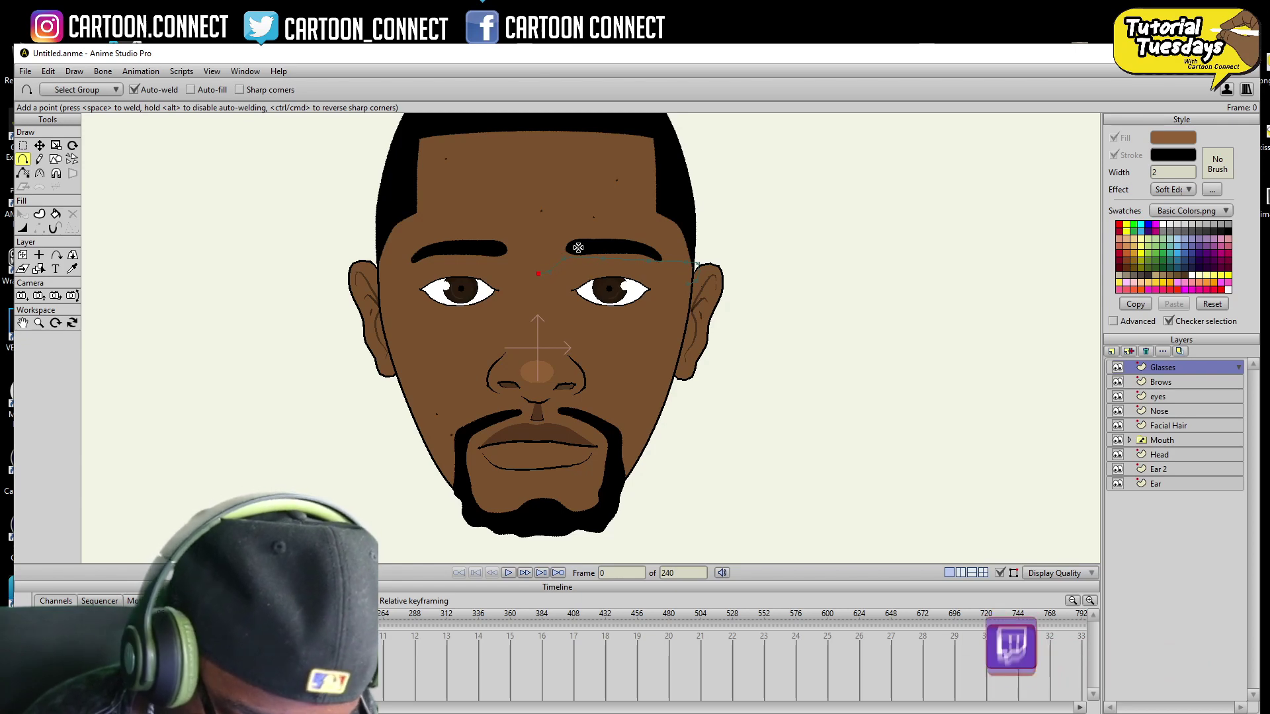
- Draw a rounded lens outline around the eye nearest the hinge and close it against the underside of the frame bar
{"action": "left_click", "coordinate": [662, 350]}
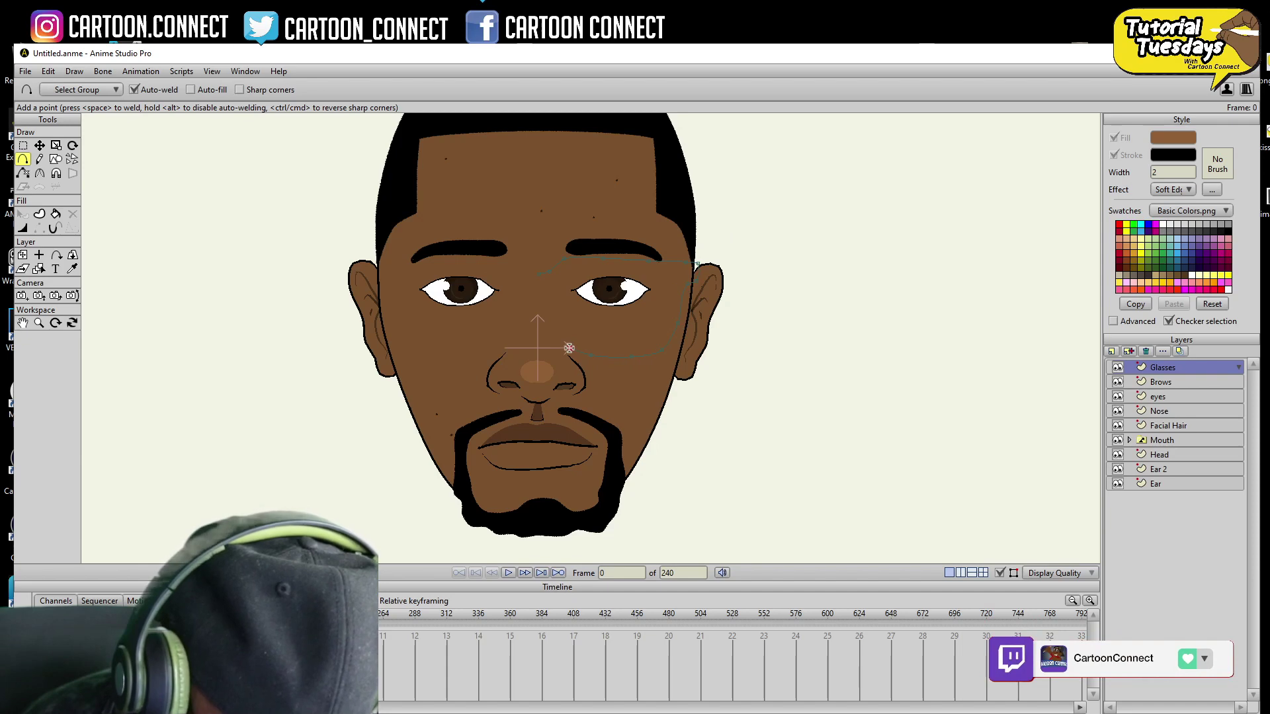
{"action": "left_click", "coordinate": [548, 293]}
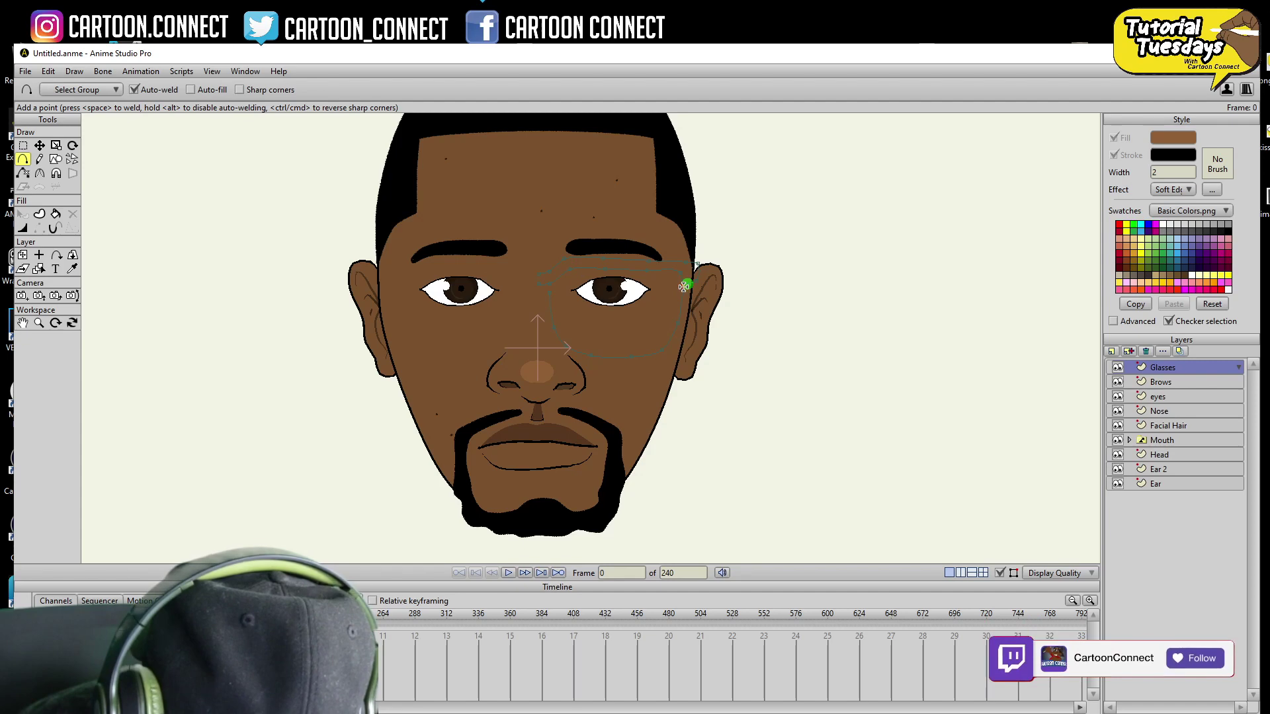
{"action": "key", "text": "t"}
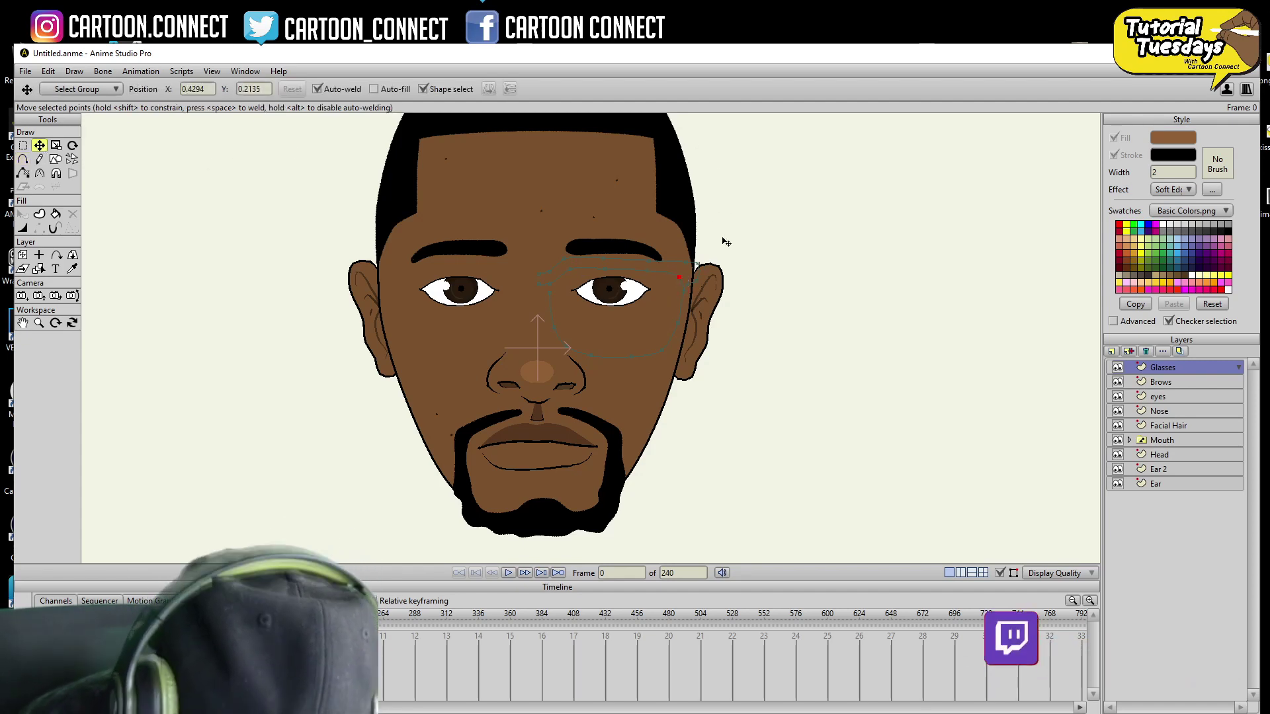
{"action": "left_click", "coordinate": [23, 159]}
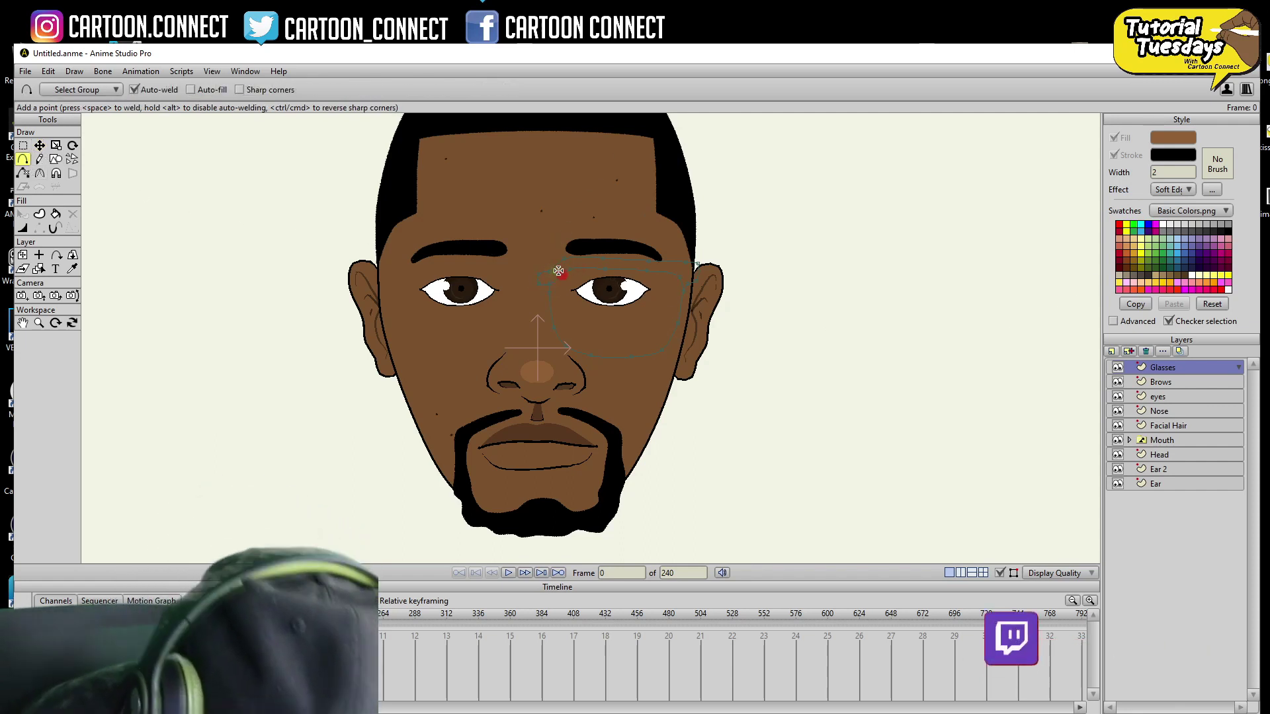
- Sharpen the curvature at the frame bar's corner points, then fill the bar with brown and a black outline
{"action": "left_click_drag", "start_coordinate": [626, 376], "coordinate": [772, 425]}
{"action": "left_click", "coordinate": [26, 149]}
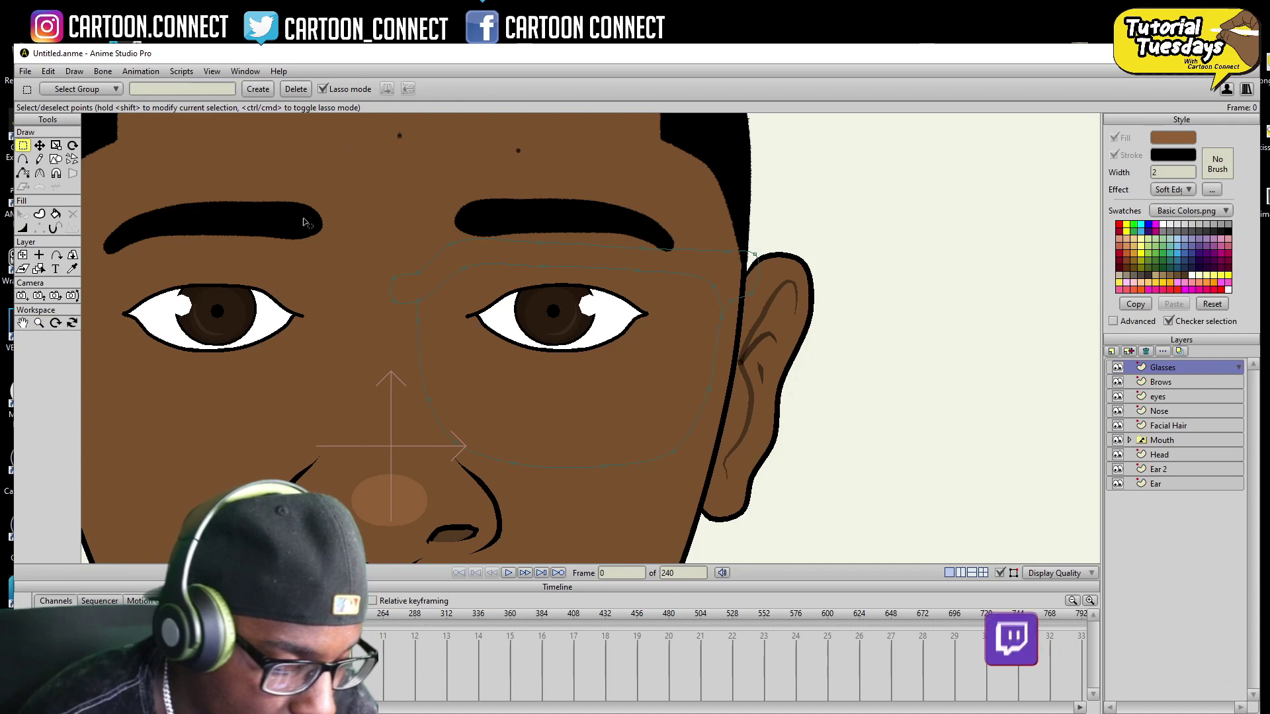
{"action": "left_click", "coordinate": [393, 278]}
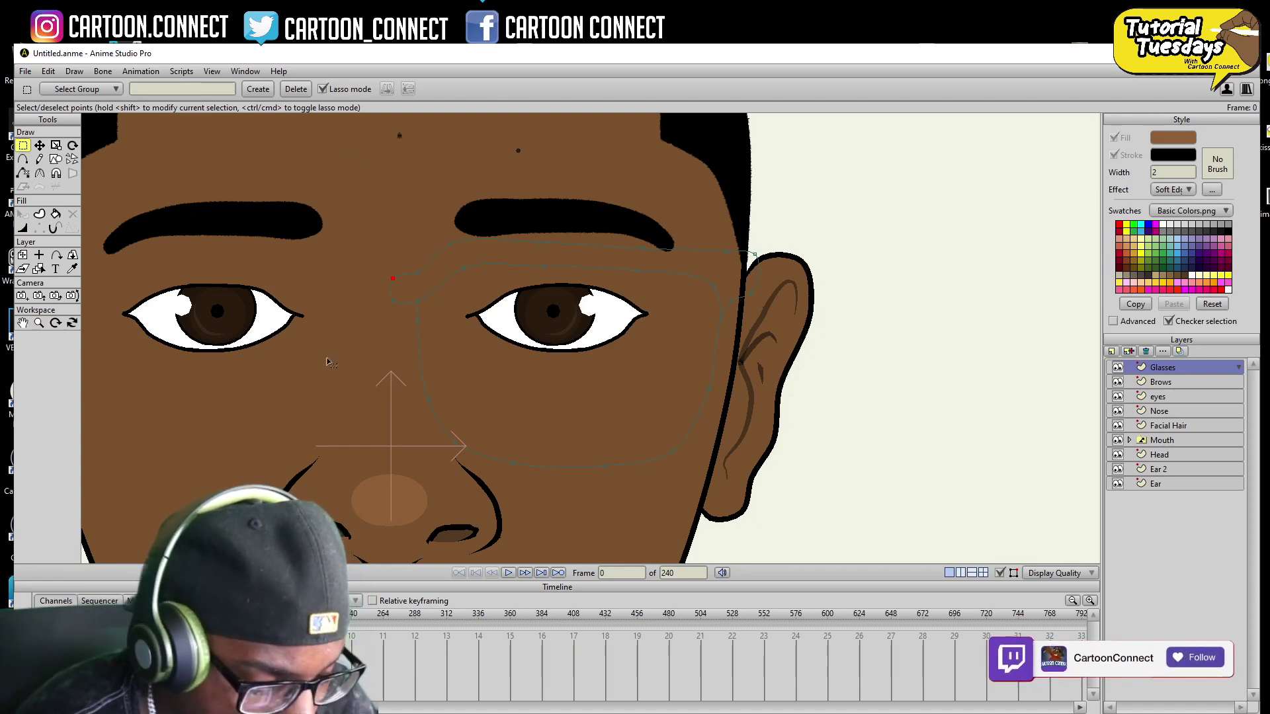
{"action": "left_click", "coordinate": [40, 173]}
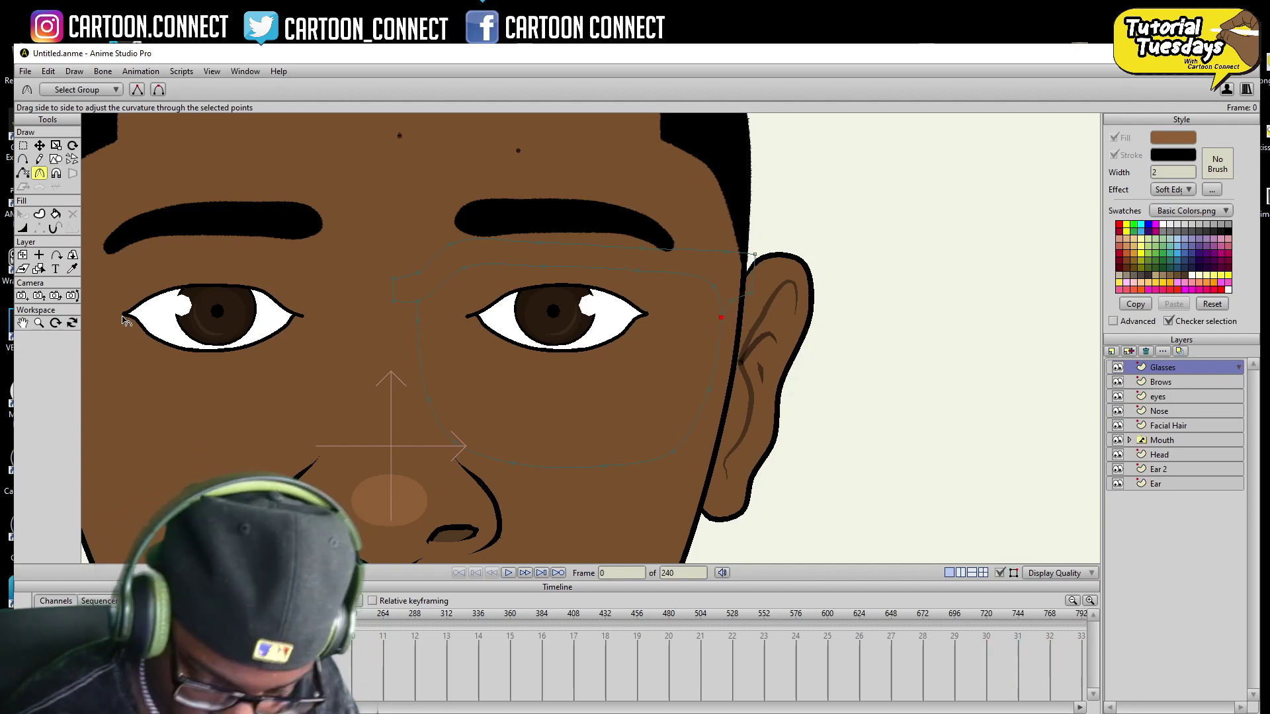
{"action": "key", "text": "p"}
{"action": "left_click", "coordinate": [595, 257]}
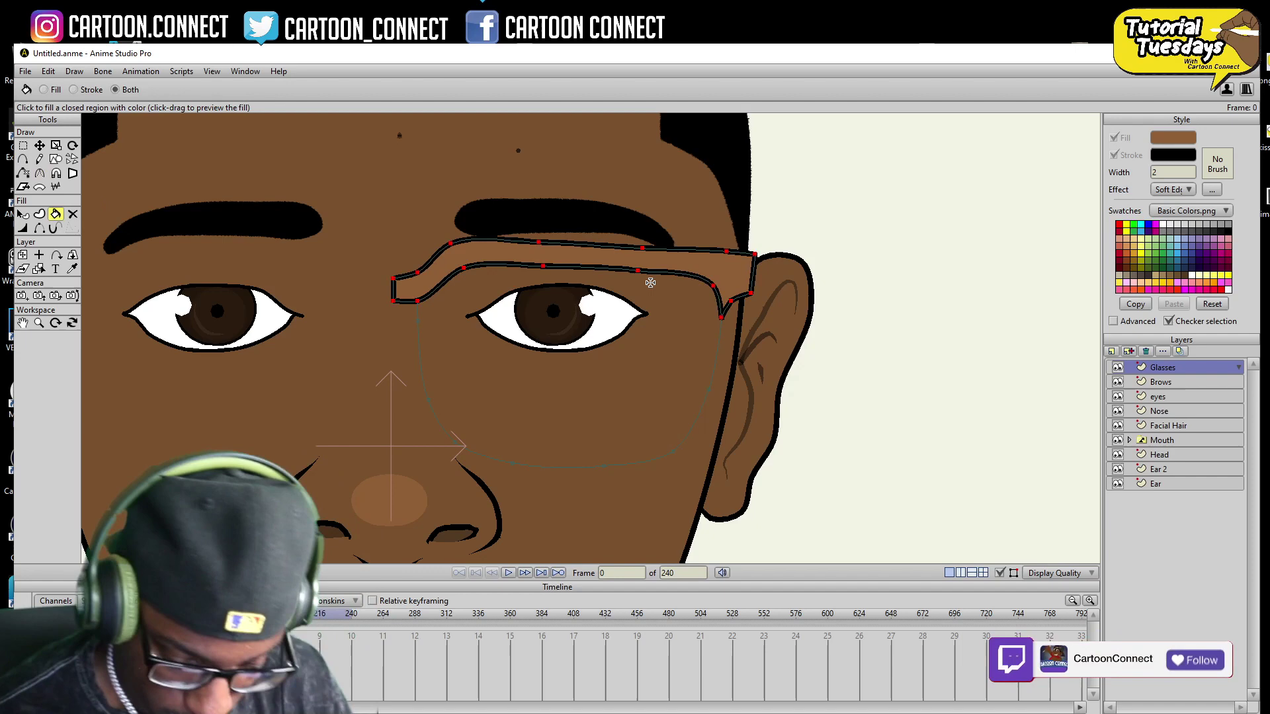
- Move the points at the frame bar's nose end and along its upper and lower edges to make the bar slimmer
{"action": "left_click", "coordinate": [23, 146]}
{"action": "key", "text": "ctrl+a"}
{"action": "left_click", "coordinate": [406, 246]}
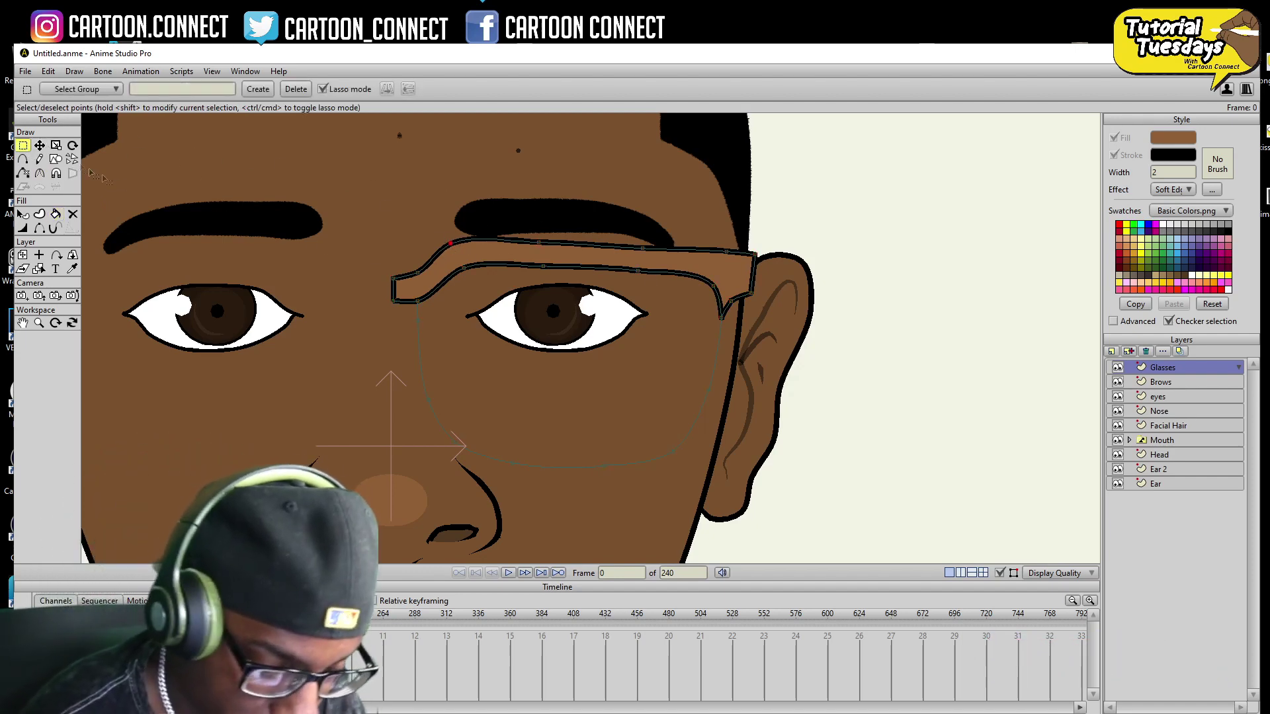
{"action": "left_click", "coordinate": [40, 145]}
{"action": "left_click_drag", "start_coordinate": [417, 272], "coordinate": [399, 306]}
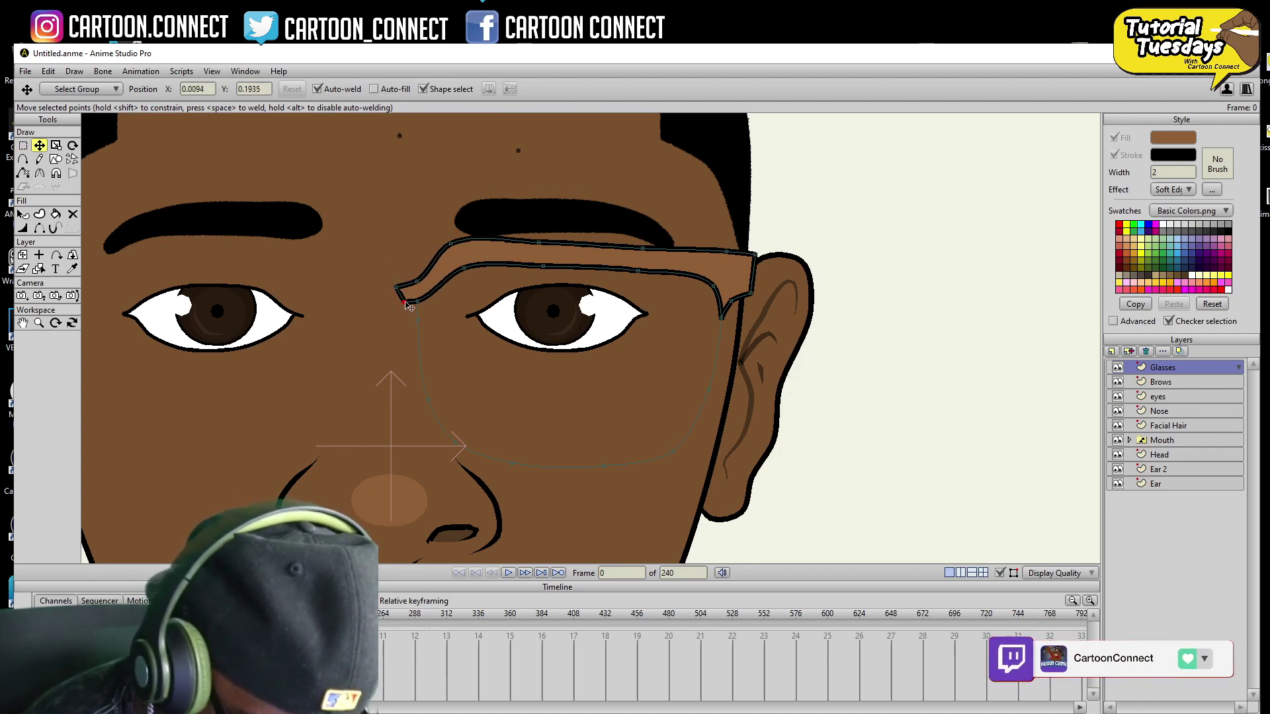
{"action": "left_click_drag", "start_coordinate": [453, 246], "coordinate": [536, 261]}
{"action": "left_click", "coordinate": [462, 268]}
{"action": "left_click_drag", "start_coordinate": [641, 270], "coordinate": [649, 262]}
{"action": "left_click_drag", "start_coordinate": [717, 282], "coordinate": [725, 254]}
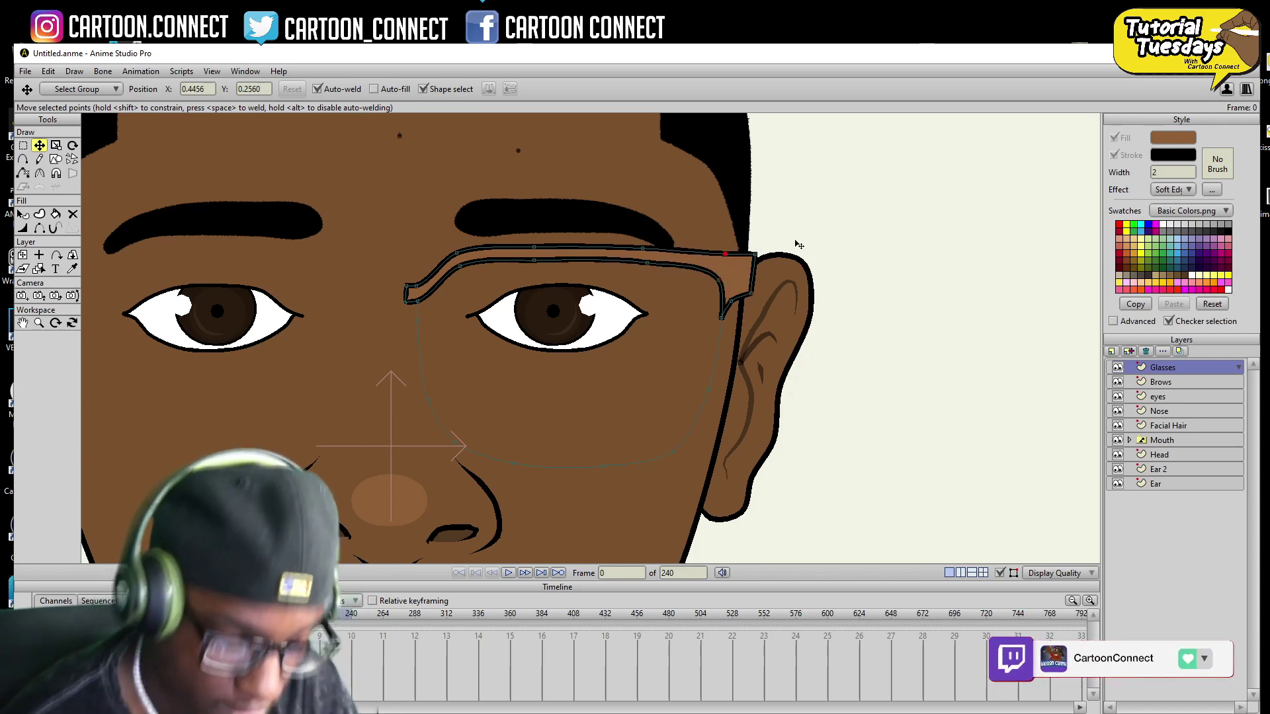
- Change the frame bar's fill colour to black (000000)
{"action": "left_click", "coordinate": [56, 214]}
{"action": "left_click", "coordinate": [26, 216]}
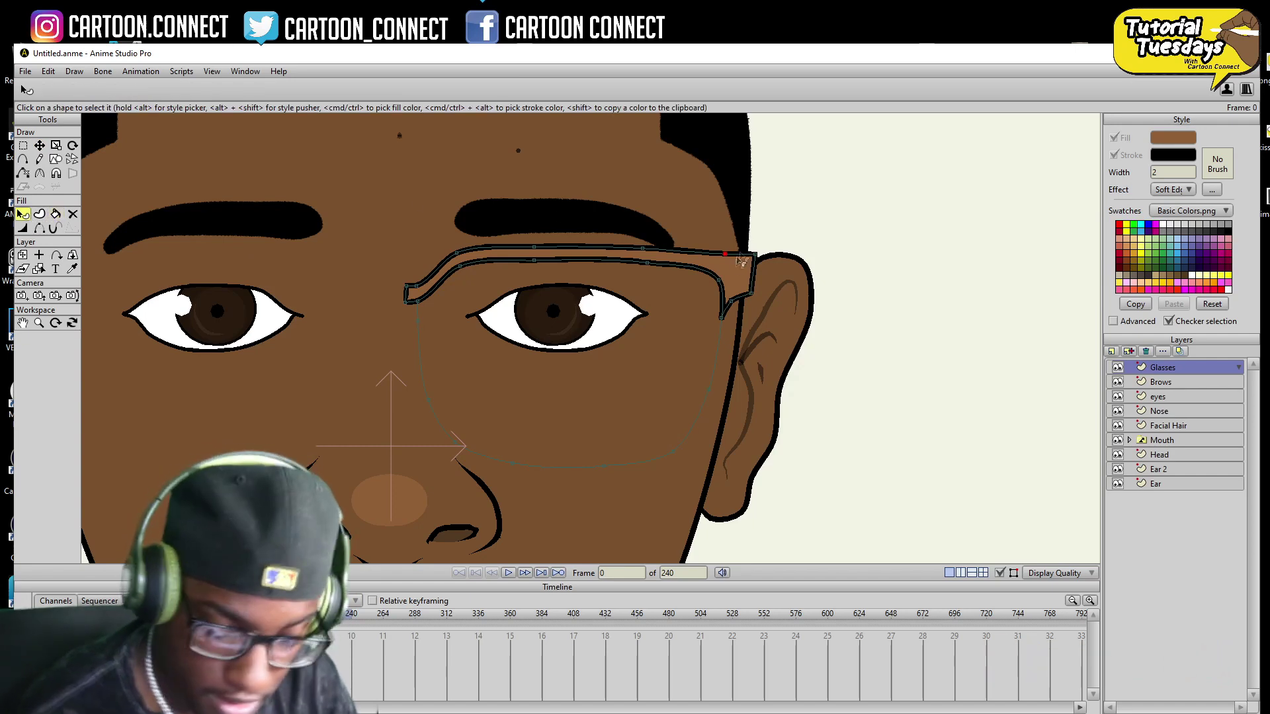
{"action": "left_click", "coordinate": [739, 265]}
{"action": "left_click", "coordinate": [1172, 138]}
{"action": "left_click_drag", "start_coordinate": [813, 318], "coordinate": [469, 659]}
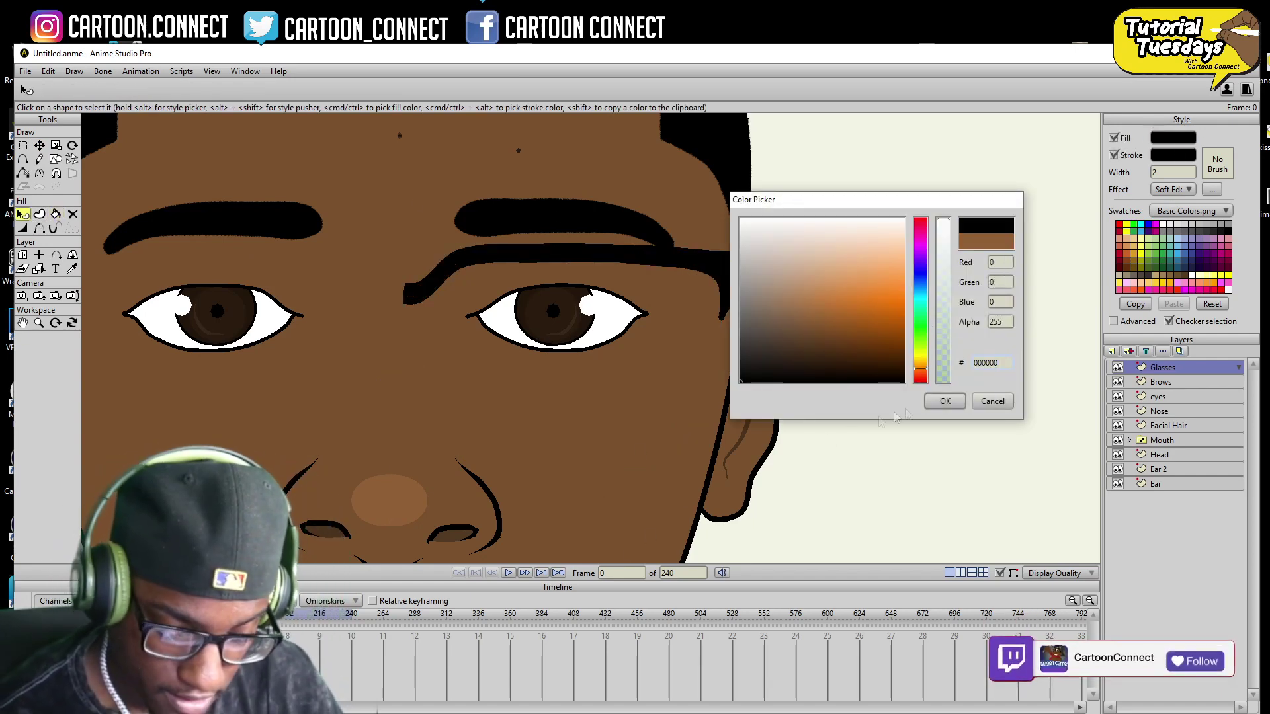
{"action": "left_click", "coordinate": [933, 401]}
- Fill the lens shape and give it the translucent blue-grey fill colour ACB5D0 with alpha 63
{"action": "key", "text": "p"}
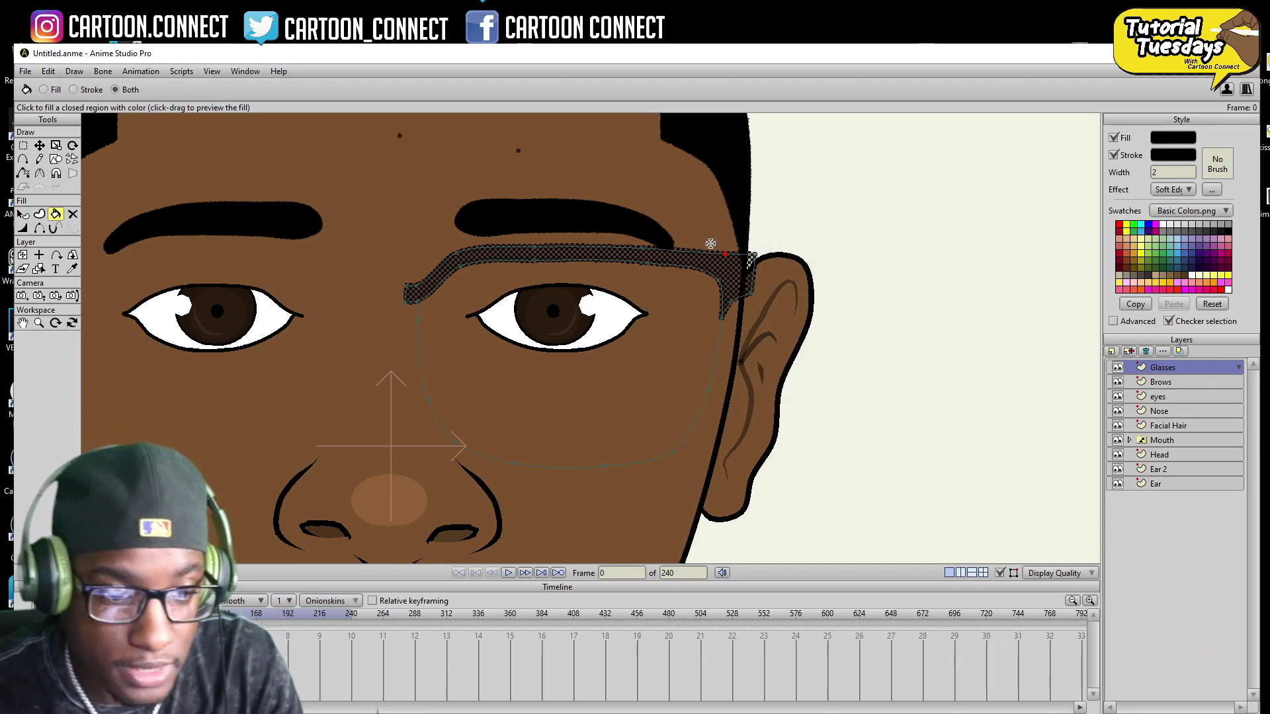
{"action": "left_click", "coordinate": [578, 394]}
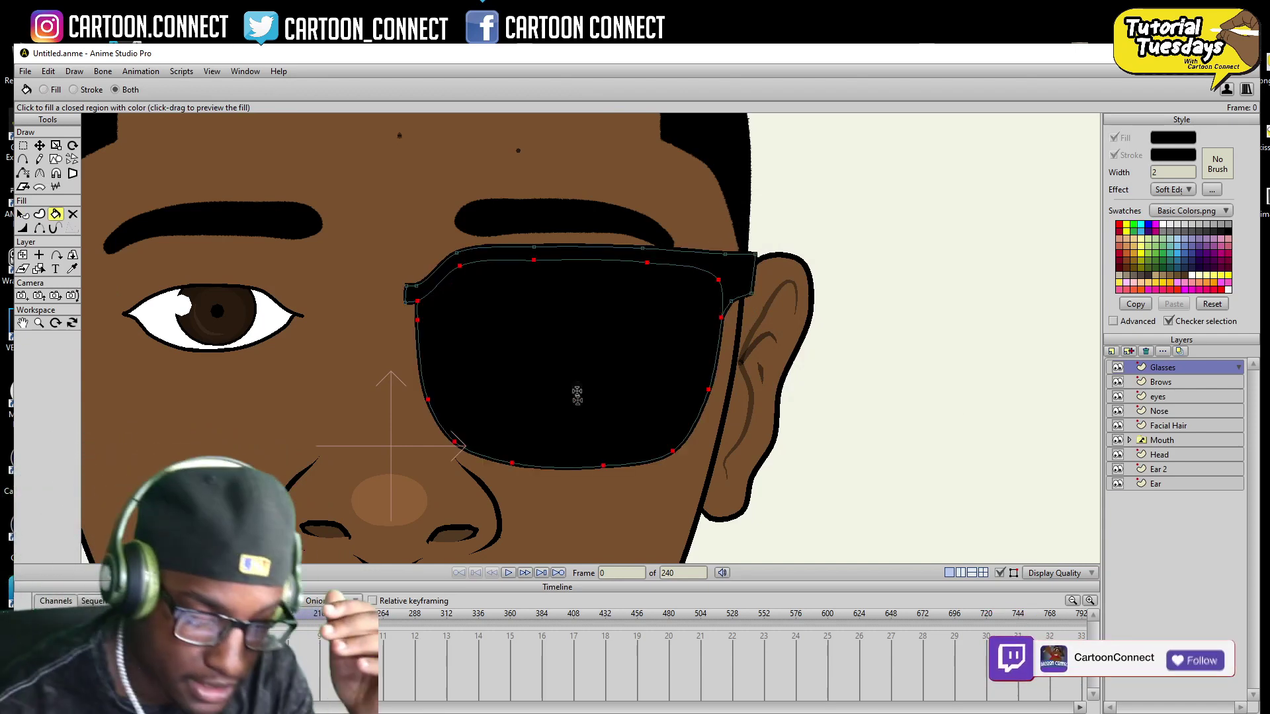
{"action": "left_click", "coordinate": [25, 215]}
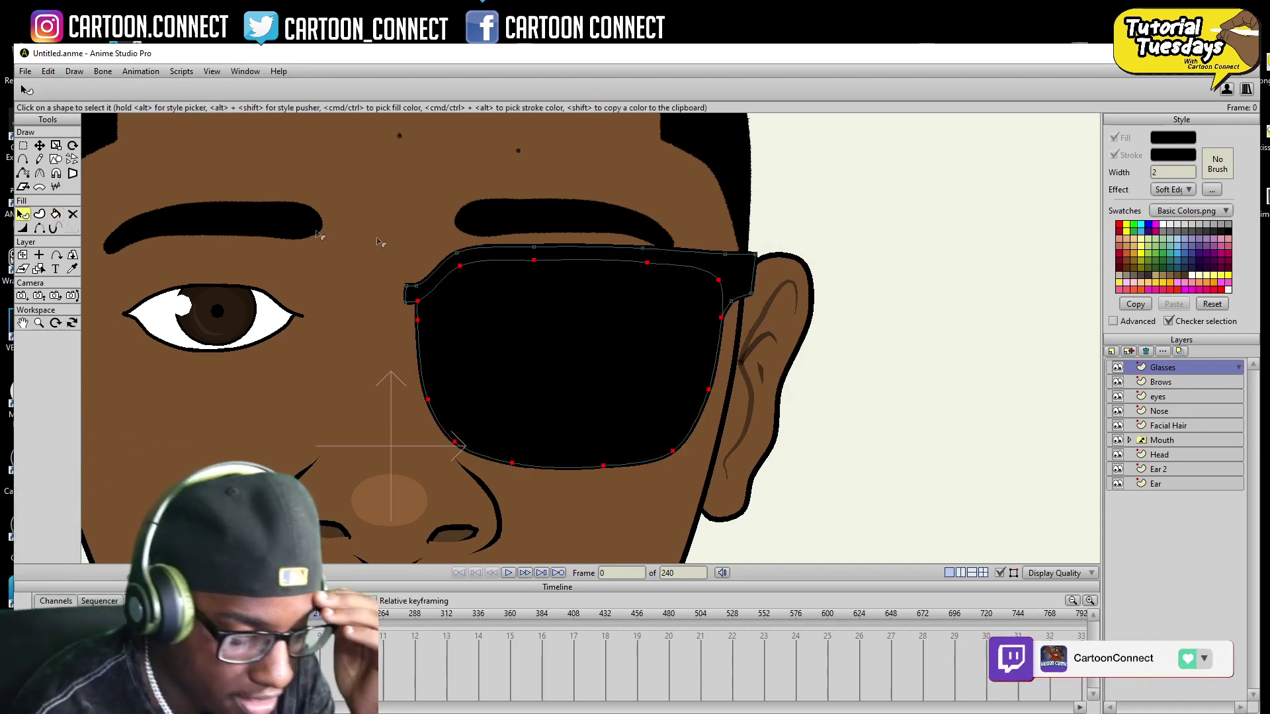
{"action": "left_click", "coordinate": [1179, 144]}
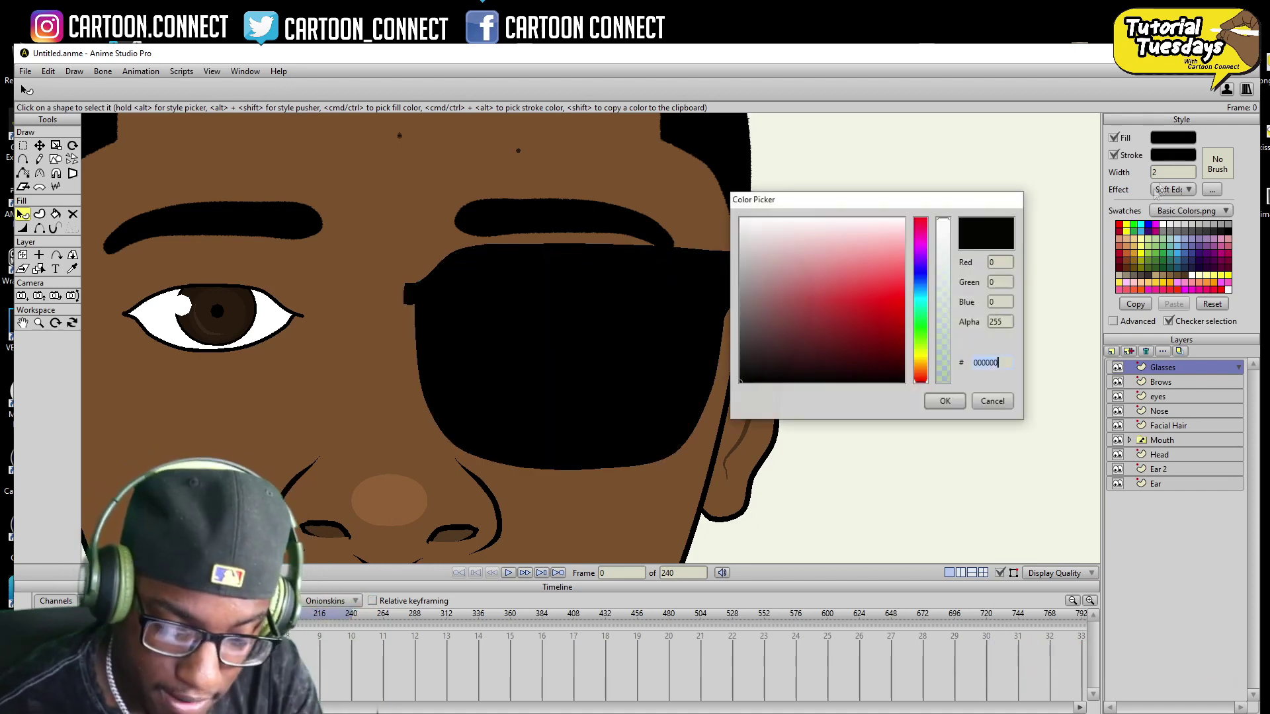
{"action": "left_click", "coordinate": [773, 243]}
{"action": "left_click", "coordinate": [921, 292]}
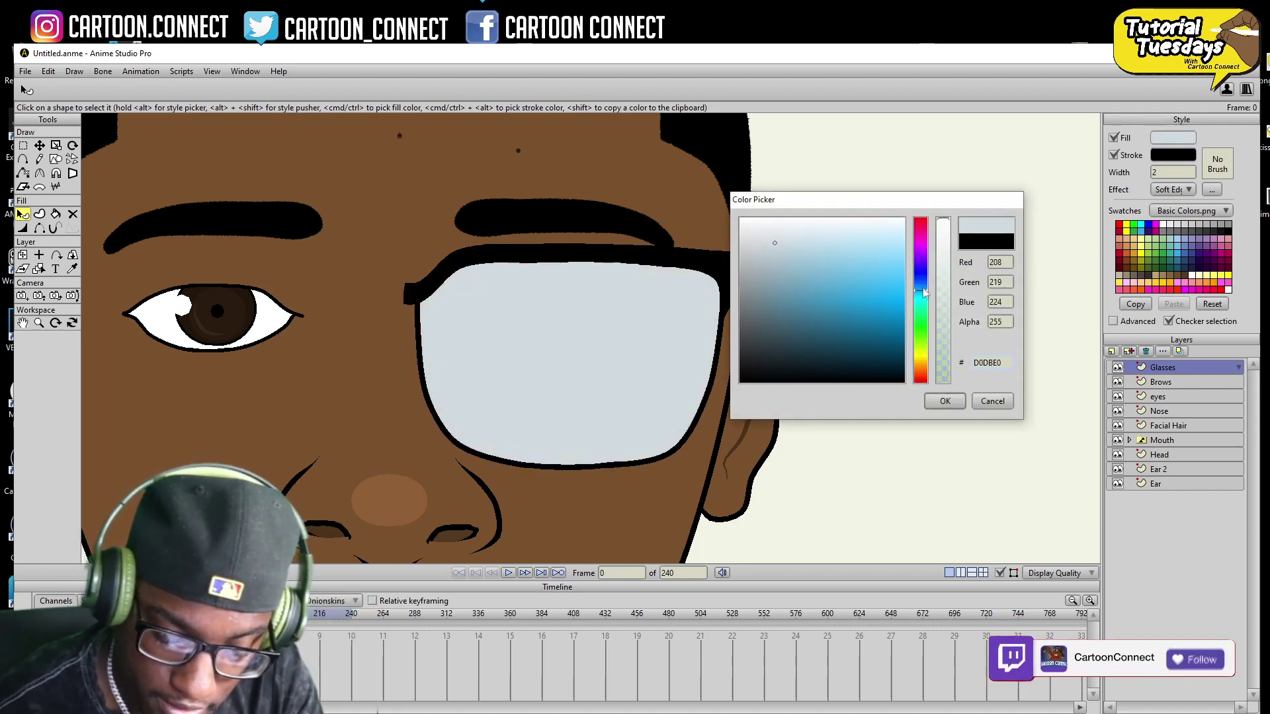
{"action": "left_click", "coordinate": [921, 279]}
{"action": "left_click", "coordinate": [787, 262]}
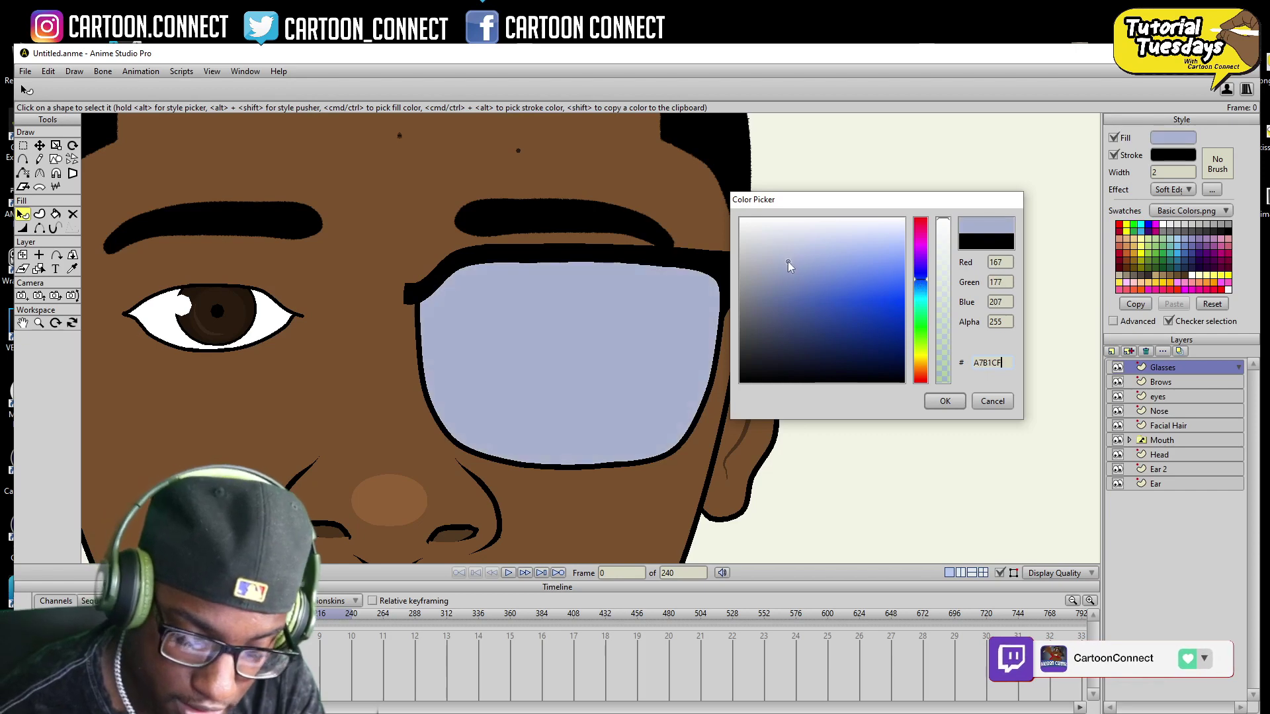
{"action": "left_click_drag", "start_coordinate": [946, 251], "coordinate": [950, 349]}
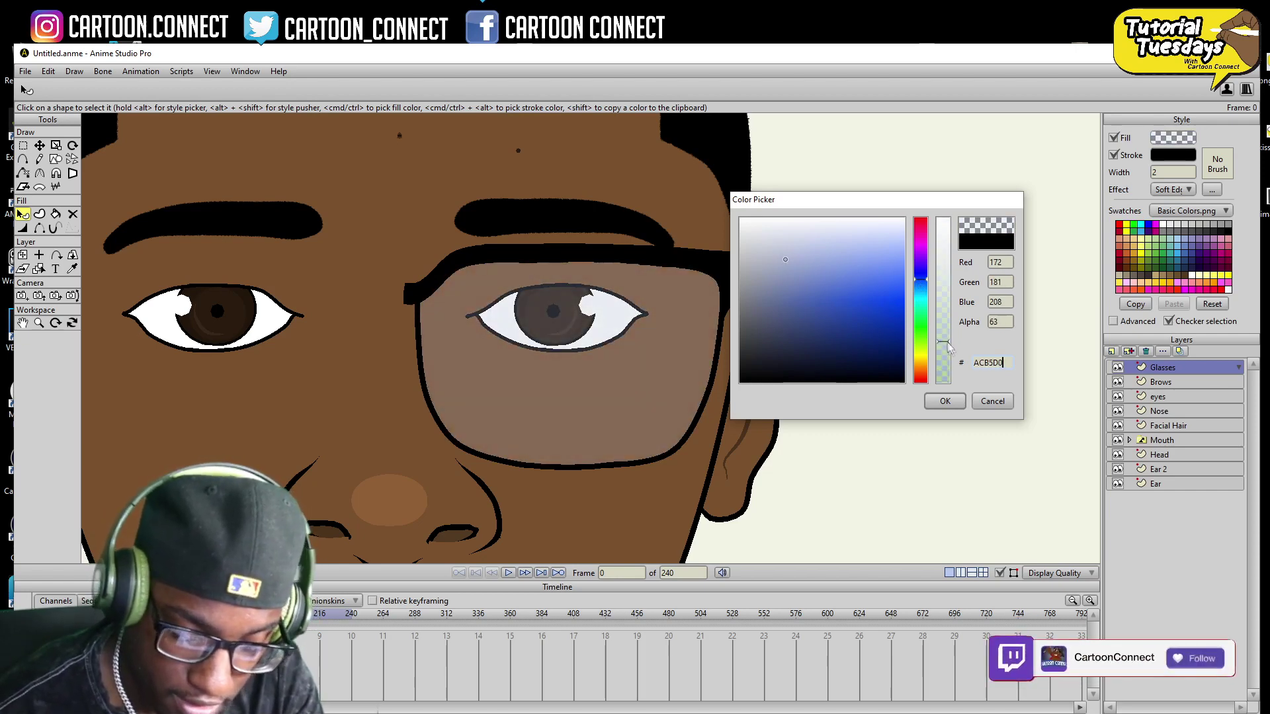
{"action": "left_click", "coordinate": [945, 401]}
- Set the lens outline width to 1 and preview the rendered face
{"action": "left_click", "coordinate": [39, 228]}
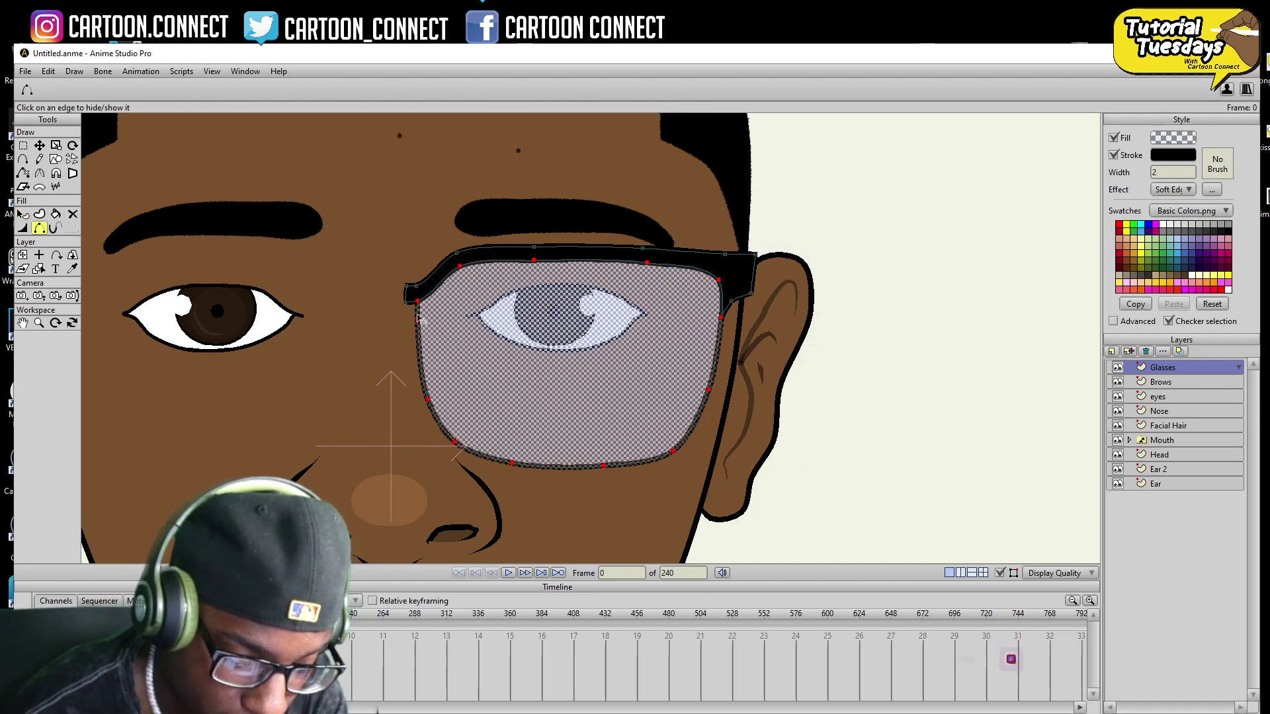
{"action": "left_click", "coordinate": [22, 213]}
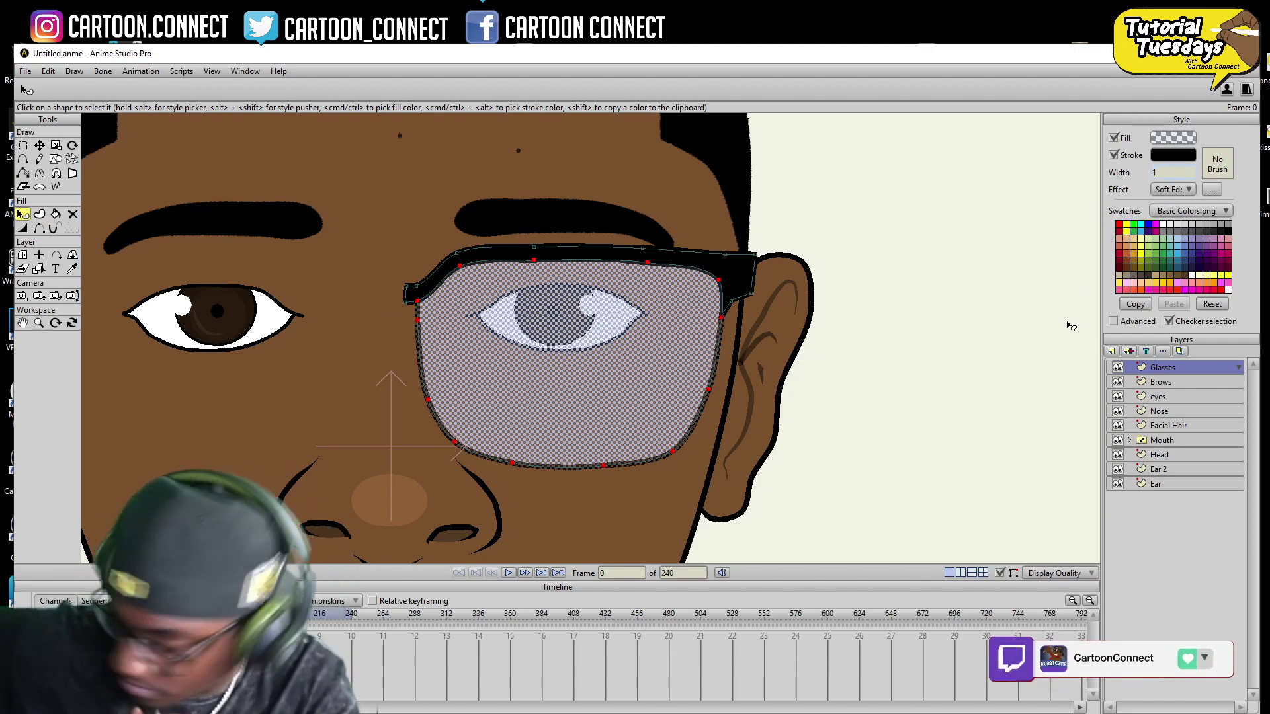
{"action": "left_click", "coordinate": [25, 71]}
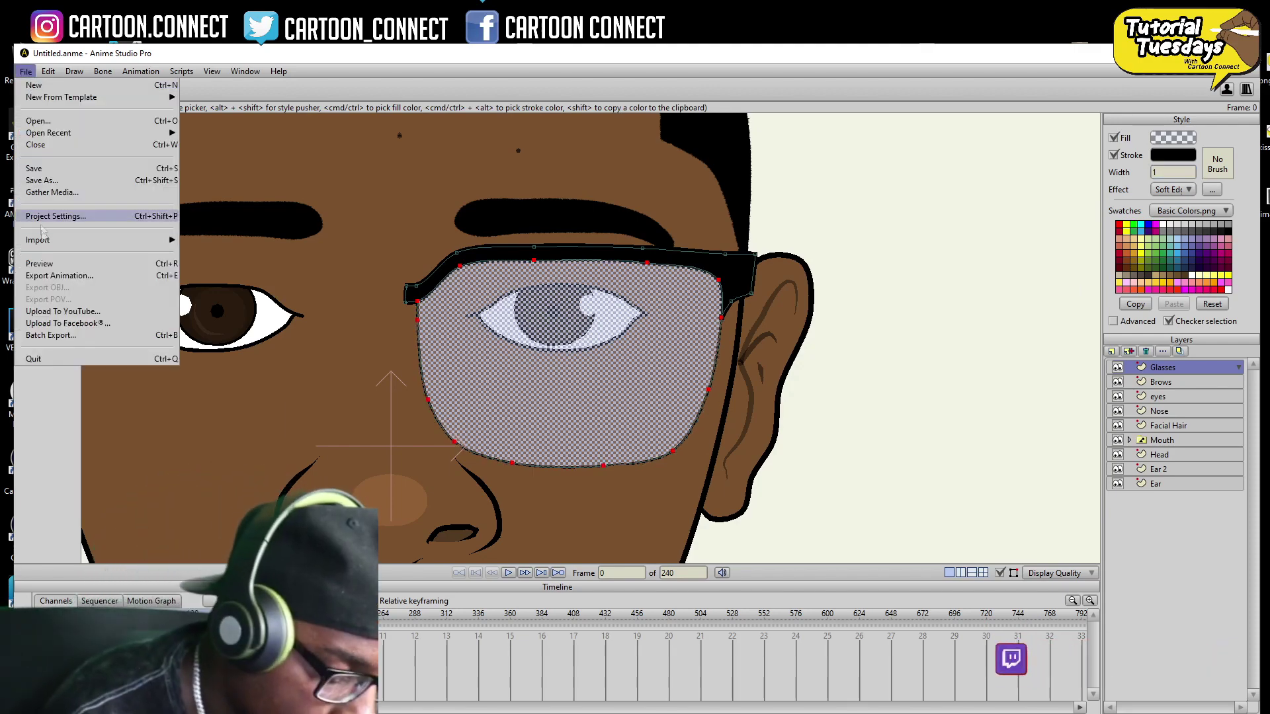
{"action": "left_click", "coordinate": [55, 276]}
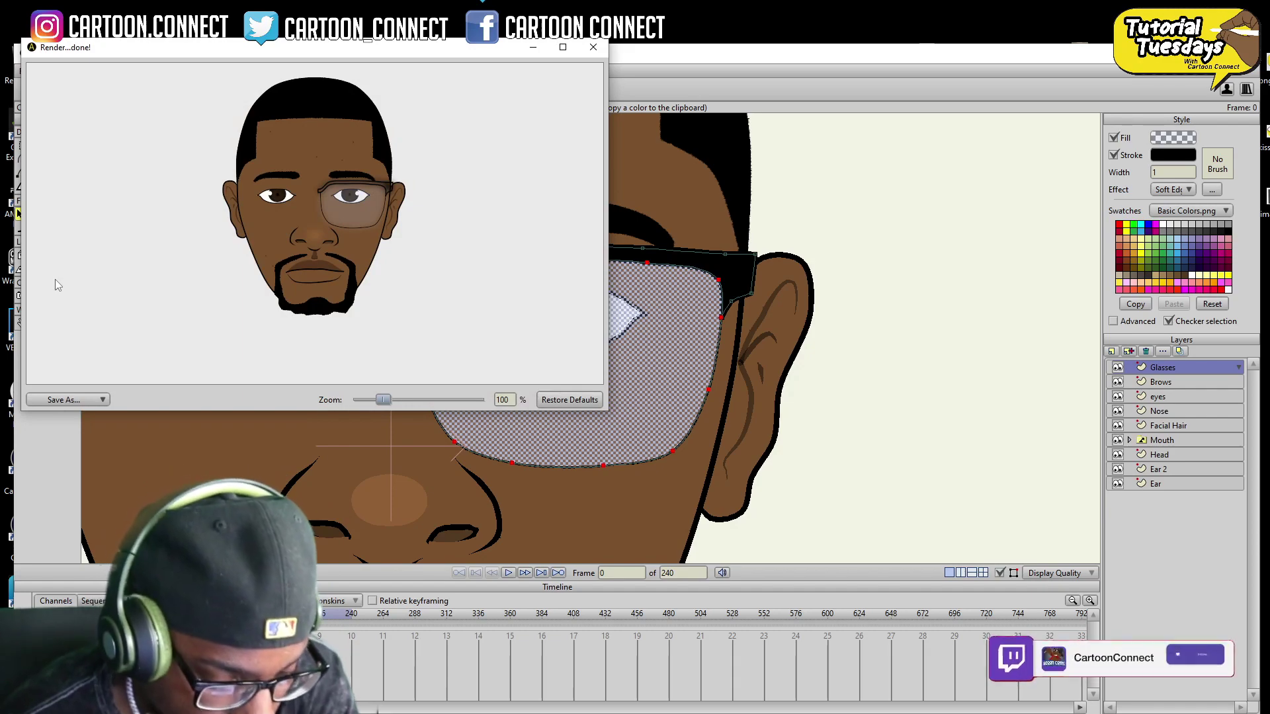
{"action": "left_click", "coordinate": [593, 47]}
- Set the effect of both the black frame bar and the lens shape to plain
{"action": "mouse_move", "coordinate": [522, 495]}
{"action": "left_mouse_down"}
{"action": "mouse_move", "coordinate": [602, 346]}
{"action": "mouse_move", "coordinate": [535, 489]}
{"action": "left_mouse_up"}
{"action": "left_click_drag", "start_coordinate": [548, 431], "coordinate": [528, 473]}
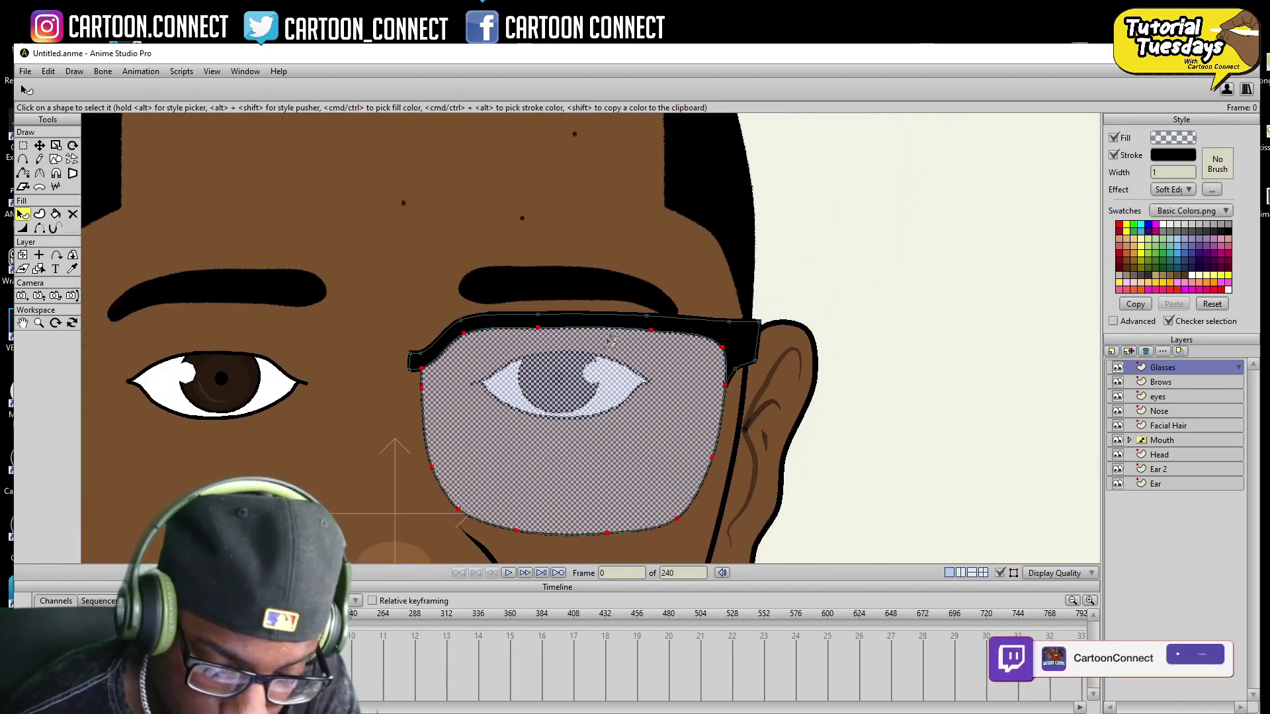
{"action": "left_click", "coordinate": [687, 323]}
{"action": "left_click", "coordinate": [1180, 191]}
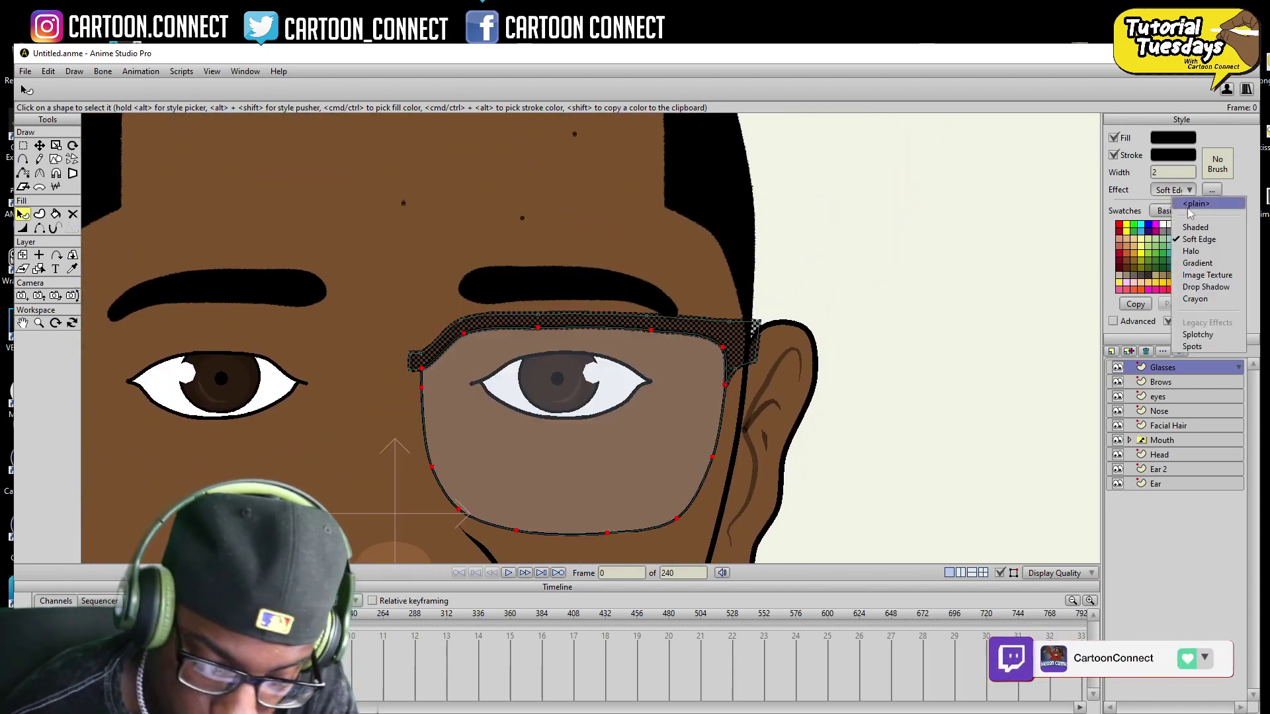
{"action": "left_click", "coordinate": [1191, 205]}
{"action": "left_click", "coordinate": [693, 411]}
{"action": "left_click", "coordinate": [1159, 190]}
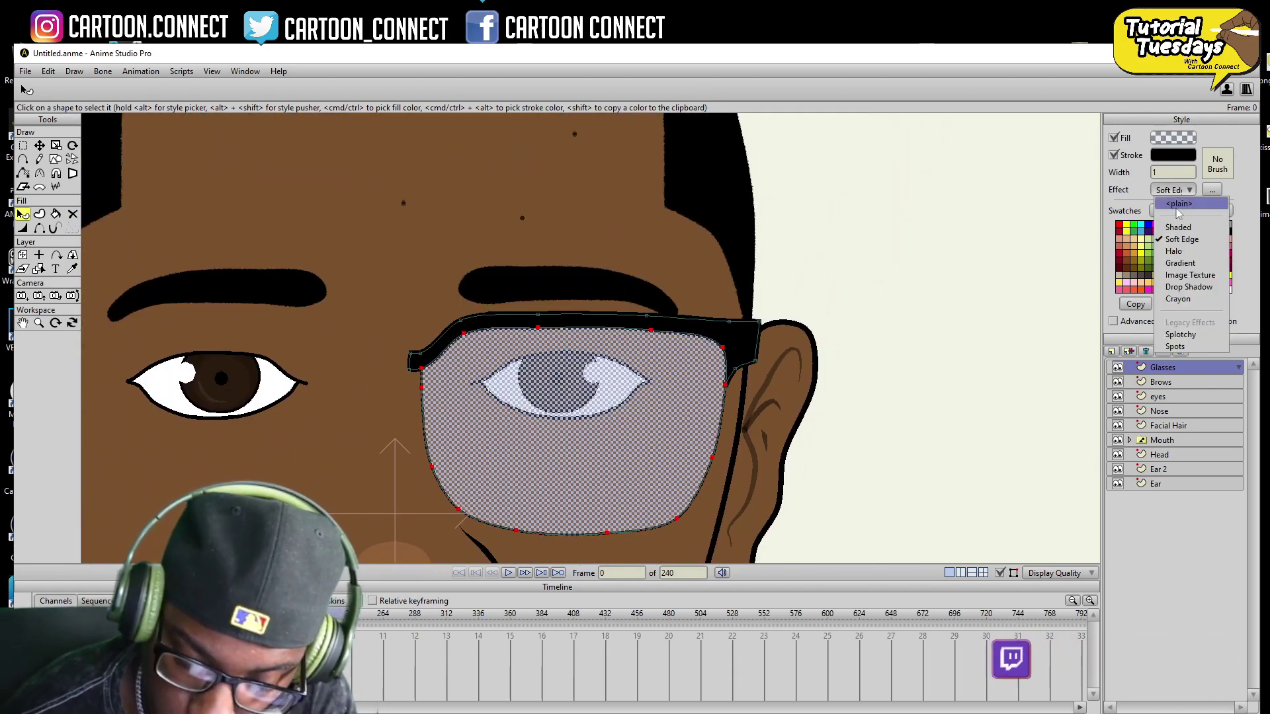
{"action": "left_click", "coordinate": [1187, 204]}
{"action": "left_click", "coordinate": [826, 317]}
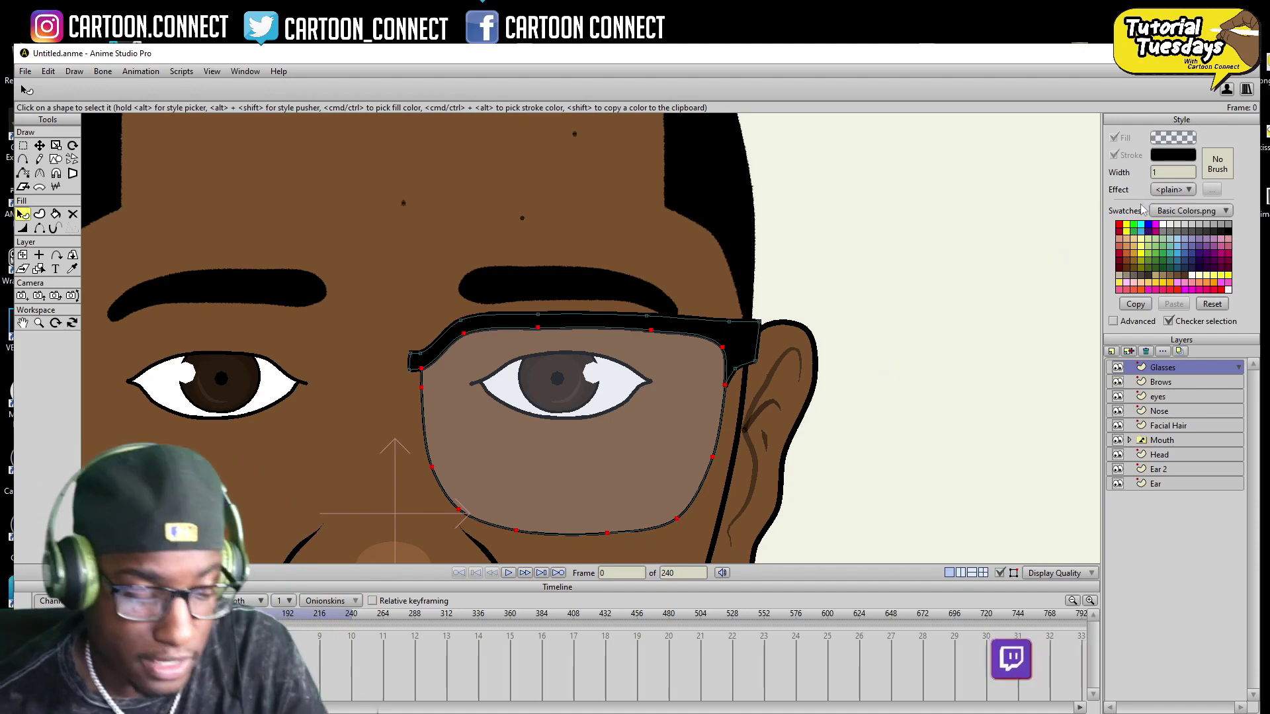
- Select the lens's lower points, move them up to shorten the lens, and preview the rendered face
{"action": "left_click", "coordinate": [39, 323]}
{"action": "left_click_drag", "start_coordinate": [904, 289], "coordinate": [680, 394]}
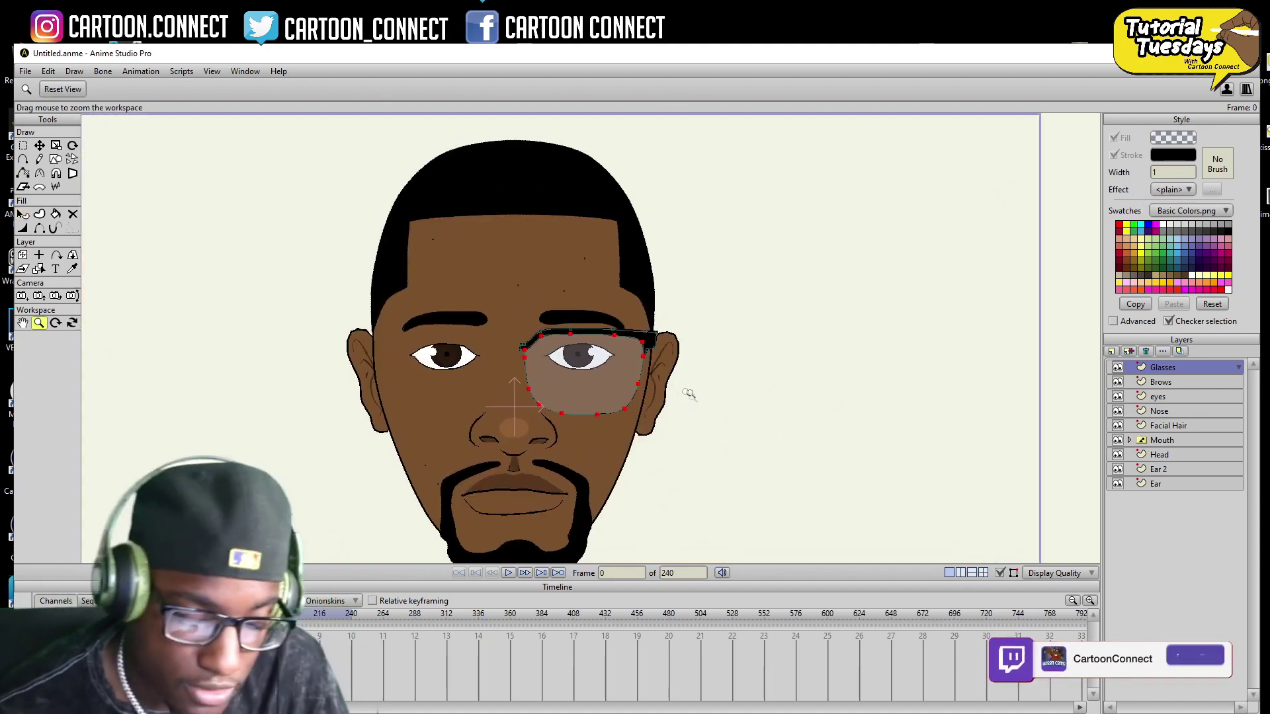
{"action": "mouse_move", "coordinate": [662, 470]}
{"action": "left_mouse_down"}
{"action": "mouse_move", "coordinate": [670, 447]}
{"action": "mouse_move", "coordinate": [646, 479]}
{"action": "mouse_move", "coordinate": [794, 459]}
{"action": "mouse_move", "coordinate": [673, 425]}
{"action": "left_mouse_up"}
{"action": "left_click", "coordinate": [24, 146]}
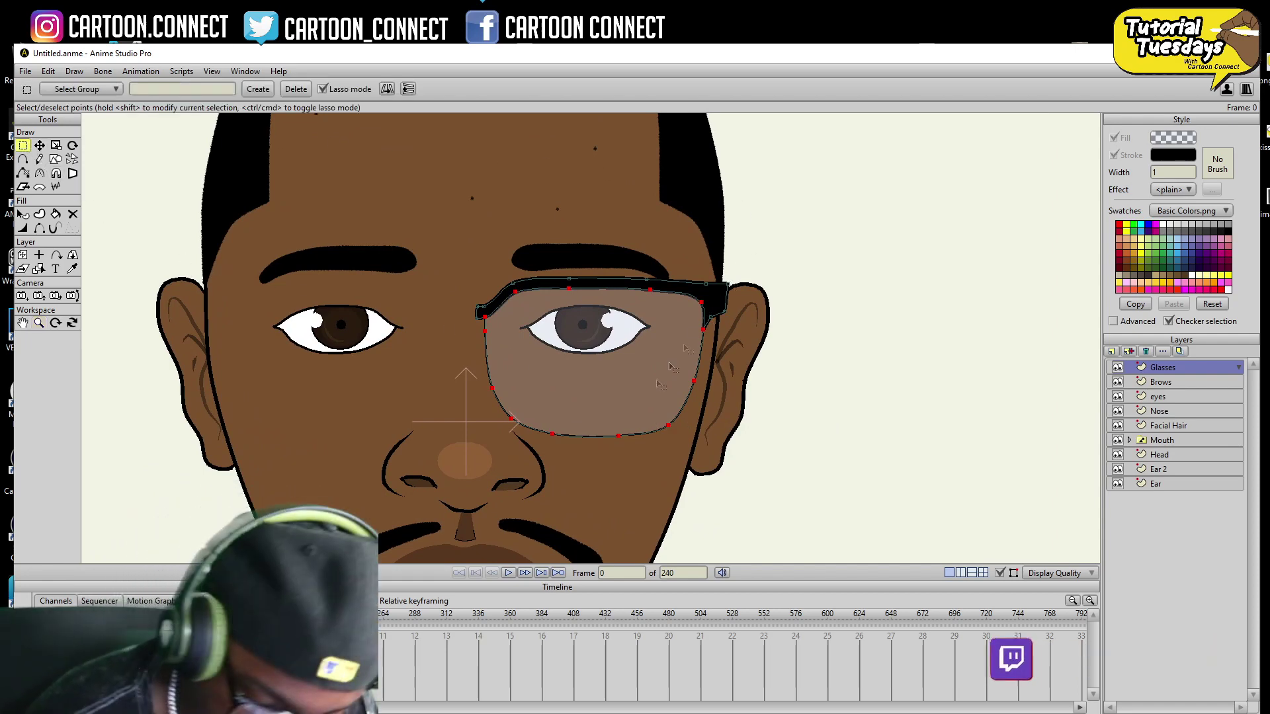
{"action": "left_click_drag", "start_coordinate": [635, 466], "coordinate": [701, 410]}
{"action": "left_click_drag", "start_coordinate": [448, 427], "coordinate": [456, 433]}
{"action": "left_click", "coordinate": [40, 146]}
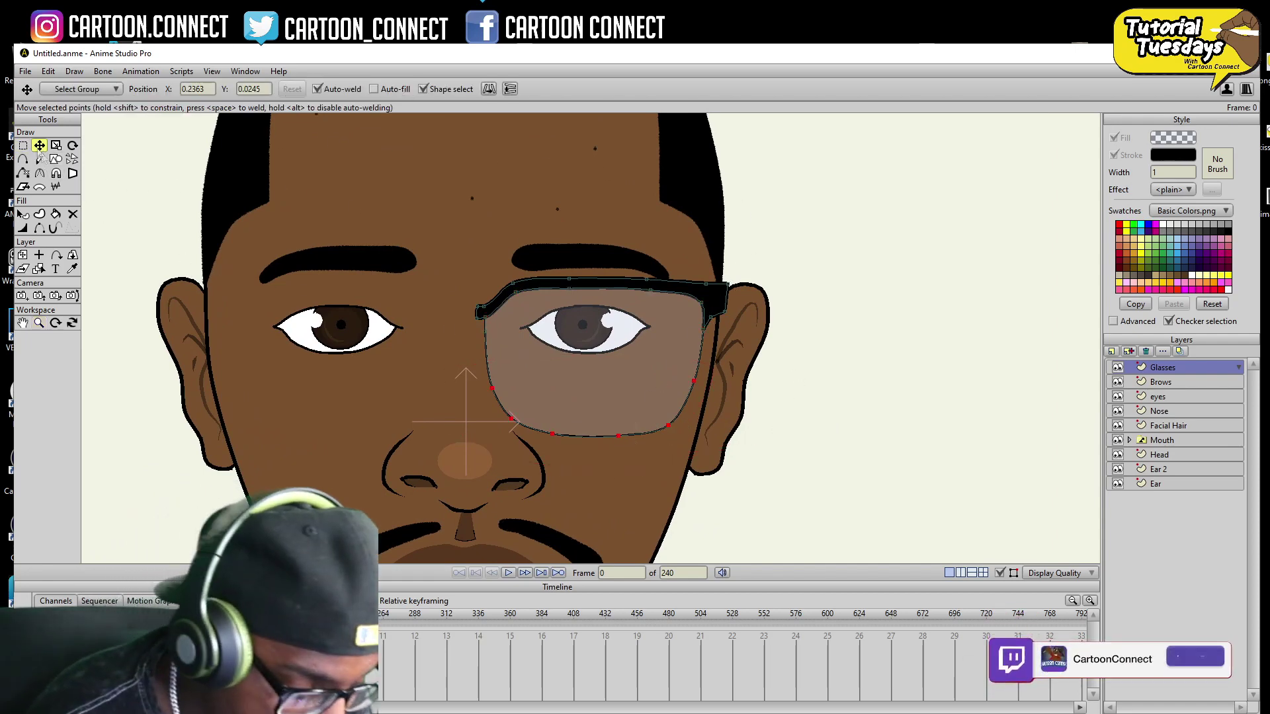
{"action": "left_click_drag", "start_coordinate": [721, 489], "coordinate": [721, 464]}
{"action": "left_click", "coordinate": [26, 70]}
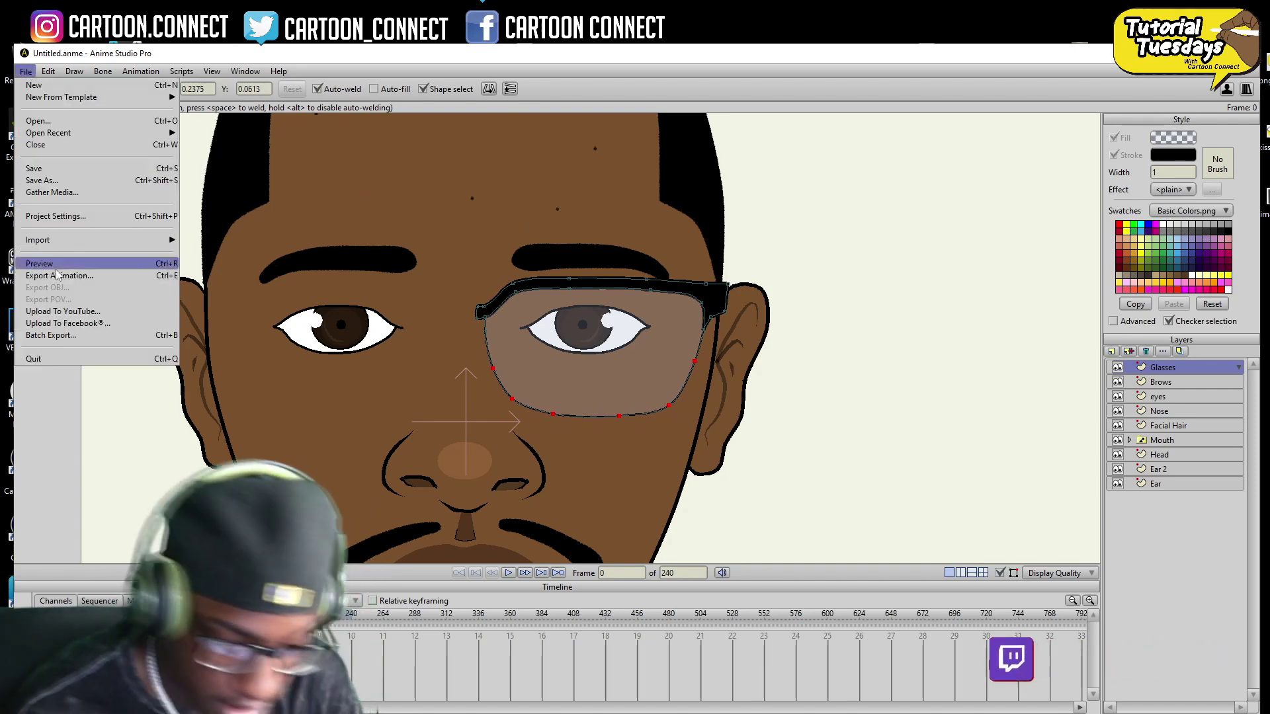
{"action": "left_click", "coordinate": [56, 264]}
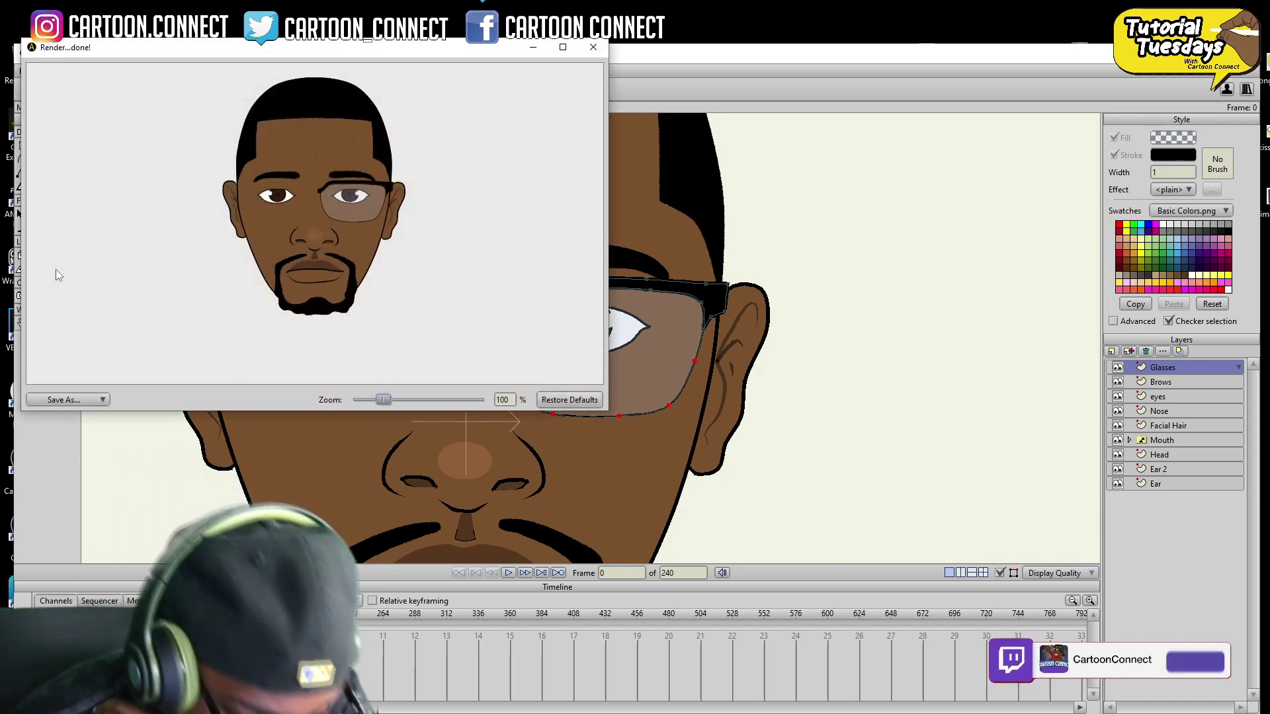
- Check the rendered preview of the face with the single lens and close it
{"action": "key", "text": "Escape"}
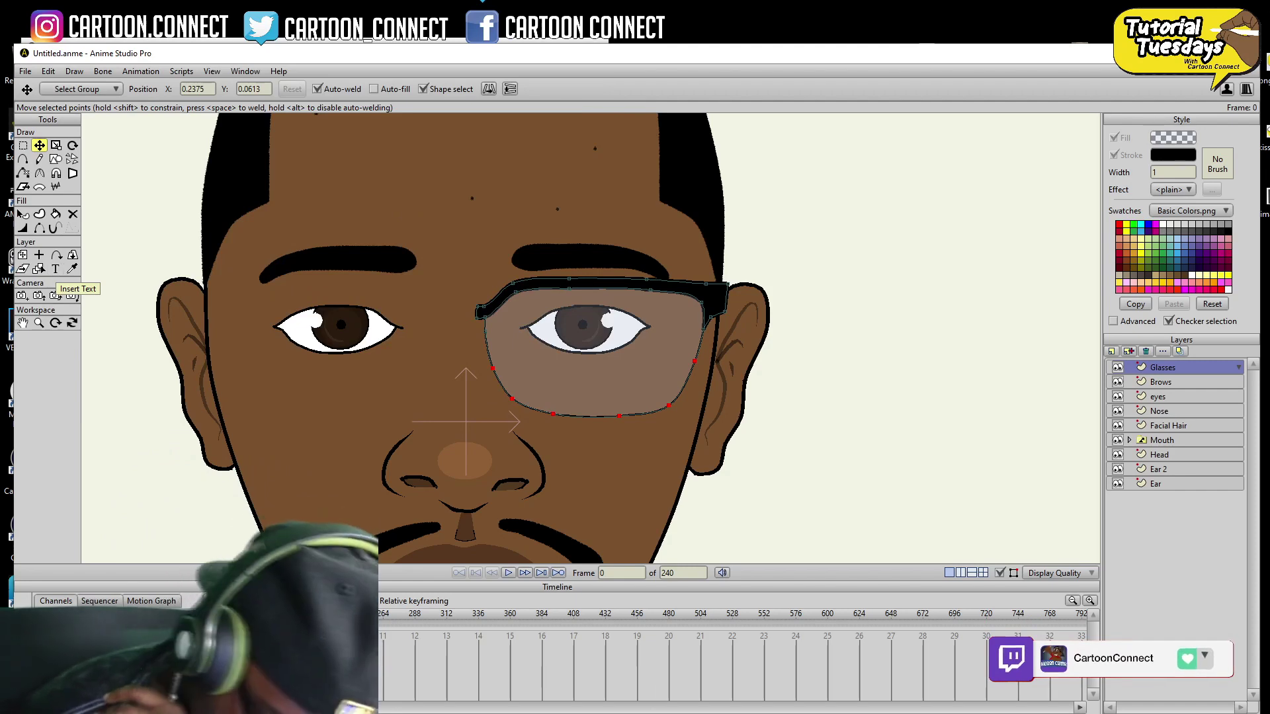
{"action": "left_click", "coordinate": [601, 684]}
{"action": "key", "text": "Escape"}
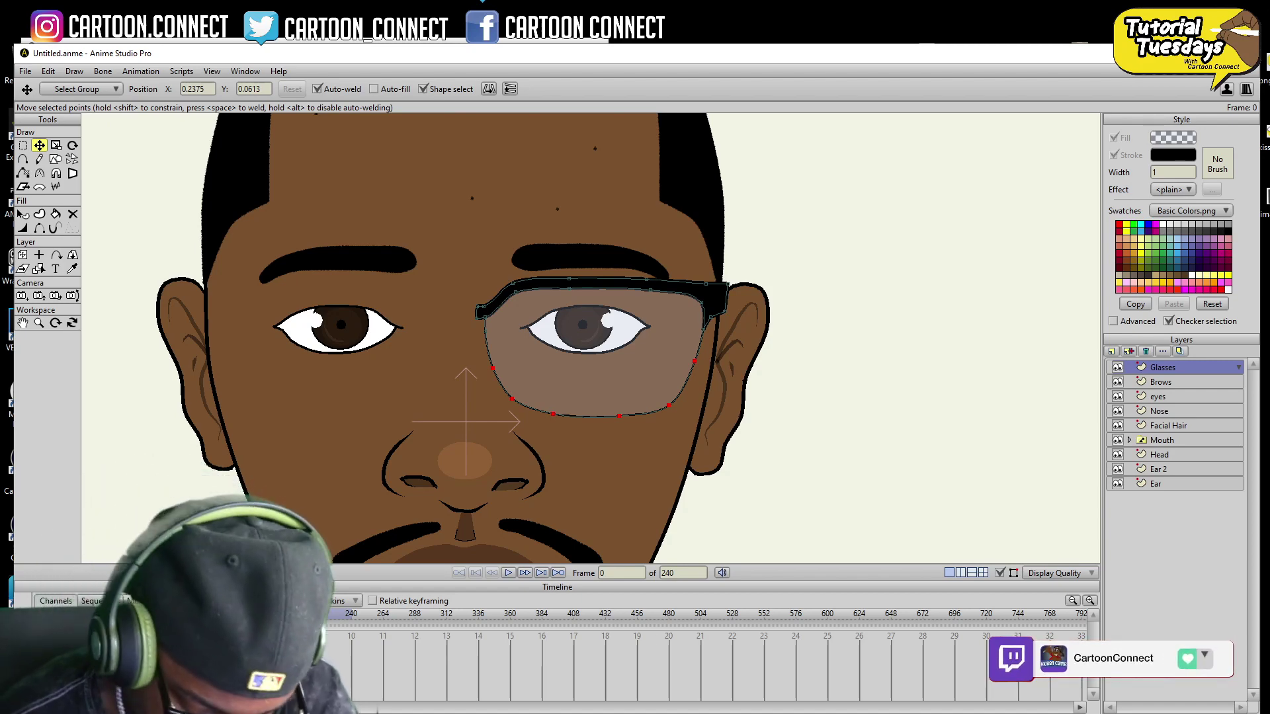
{"action": "left_click", "coordinate": [616, 671]}
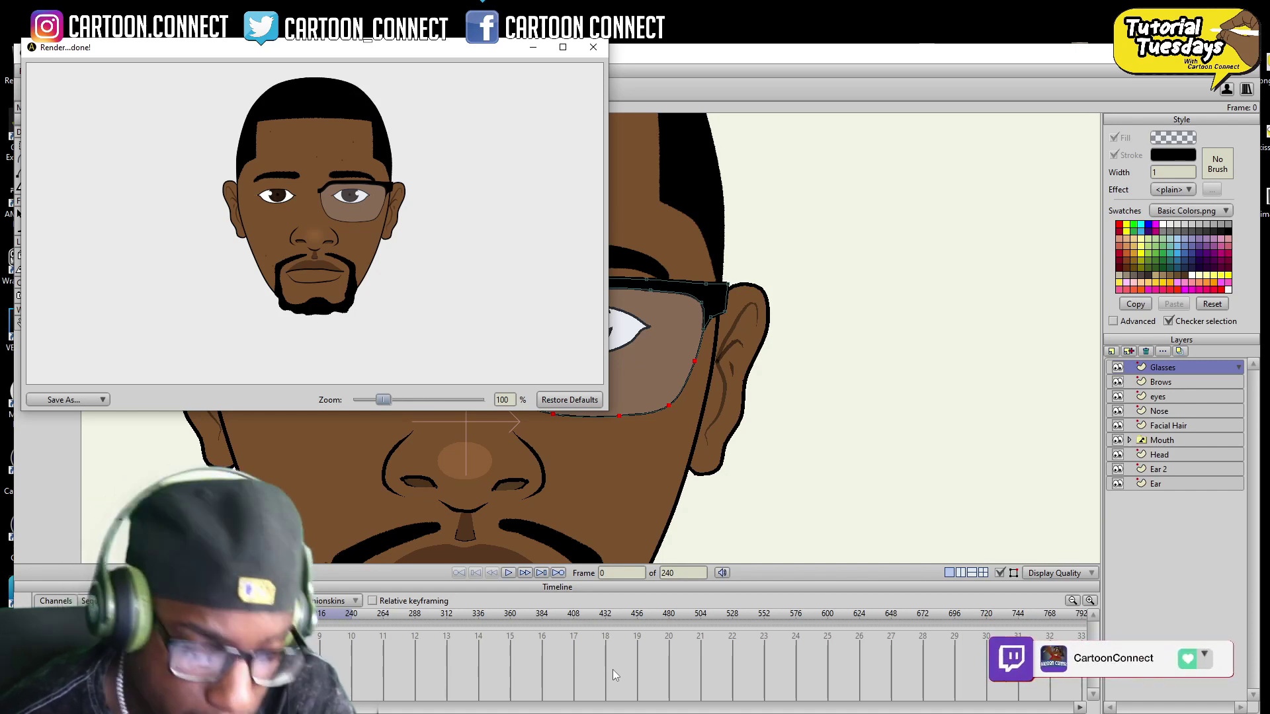
{"action": "left_click", "coordinate": [592, 48]}
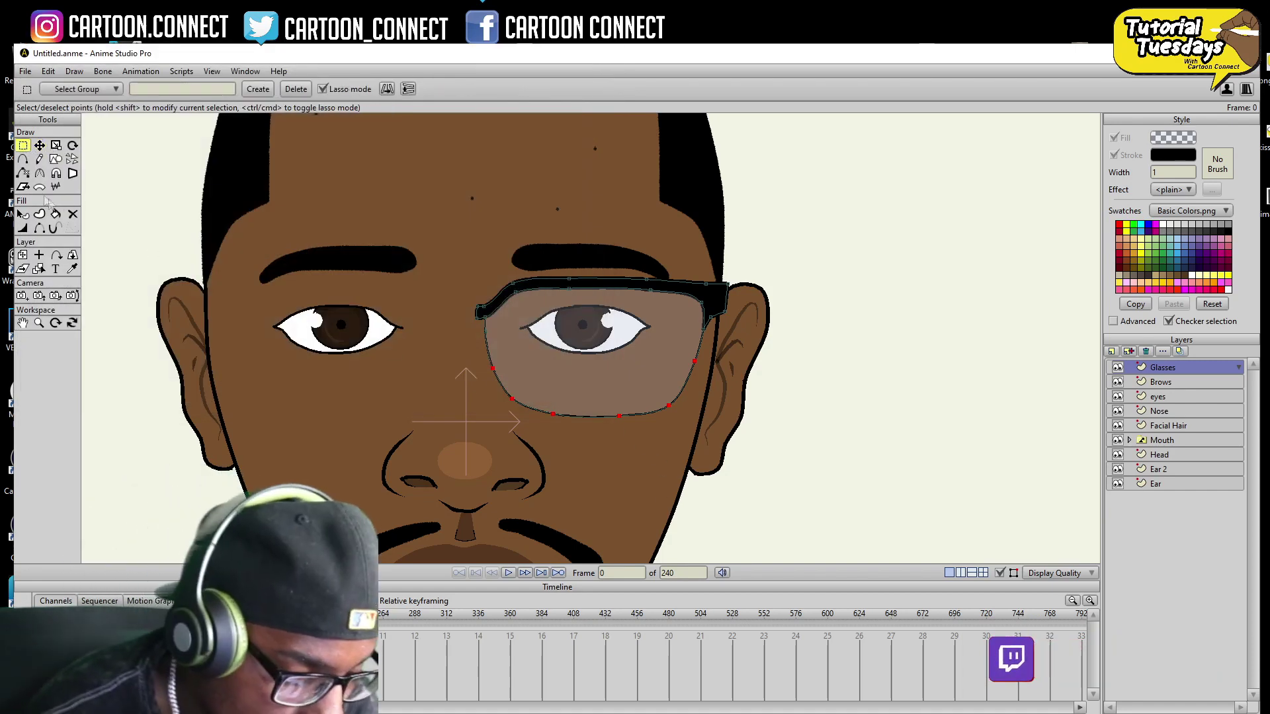
- Draw a small four-sided end piece joining the outer end of the glasses frame to the ear and fill it
{"action": "left_click", "coordinate": [39, 322]}
{"action": "left_click_drag", "start_coordinate": [639, 493], "coordinate": [724, 493]}
{"action": "left_click_drag", "start_coordinate": [682, 477], "coordinate": [567, 513]}
{"action": "left_click", "coordinate": [25, 159]}
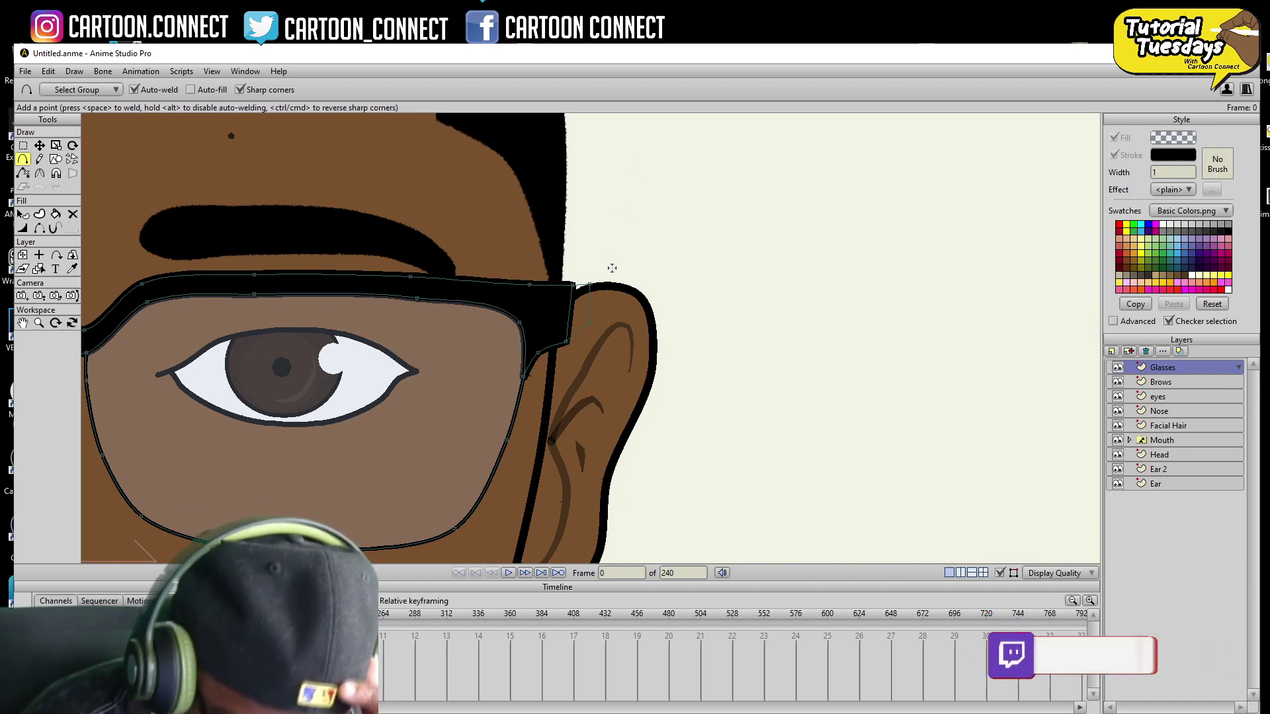
{"action": "left_click", "coordinate": [56, 214]}
{"action": "left_click", "coordinate": [582, 309]}
- Copy the black frame's style onto the end piece and add points along its edges
{"action": "left_click", "coordinate": [23, 214]}
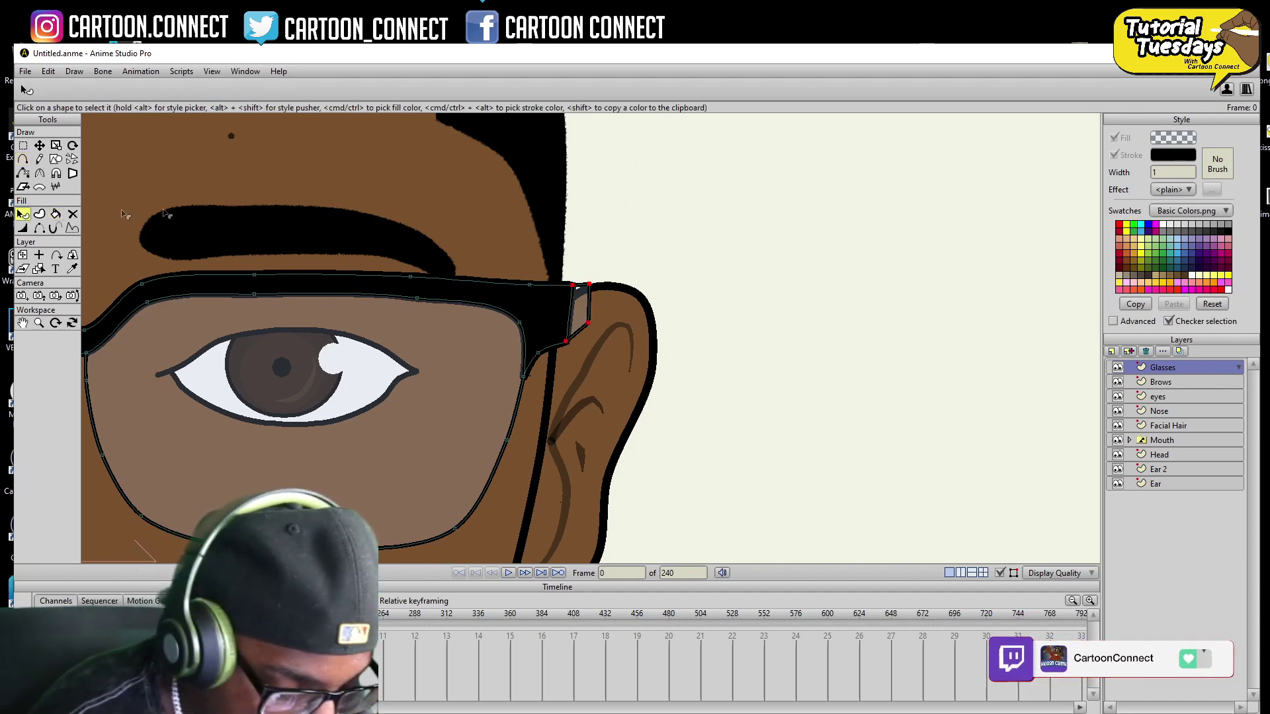
{"action": "left_click", "coordinate": [588, 318]}
{"action": "left_click", "coordinate": [73, 268]}
{"action": "left_click", "coordinate": [554, 320]}
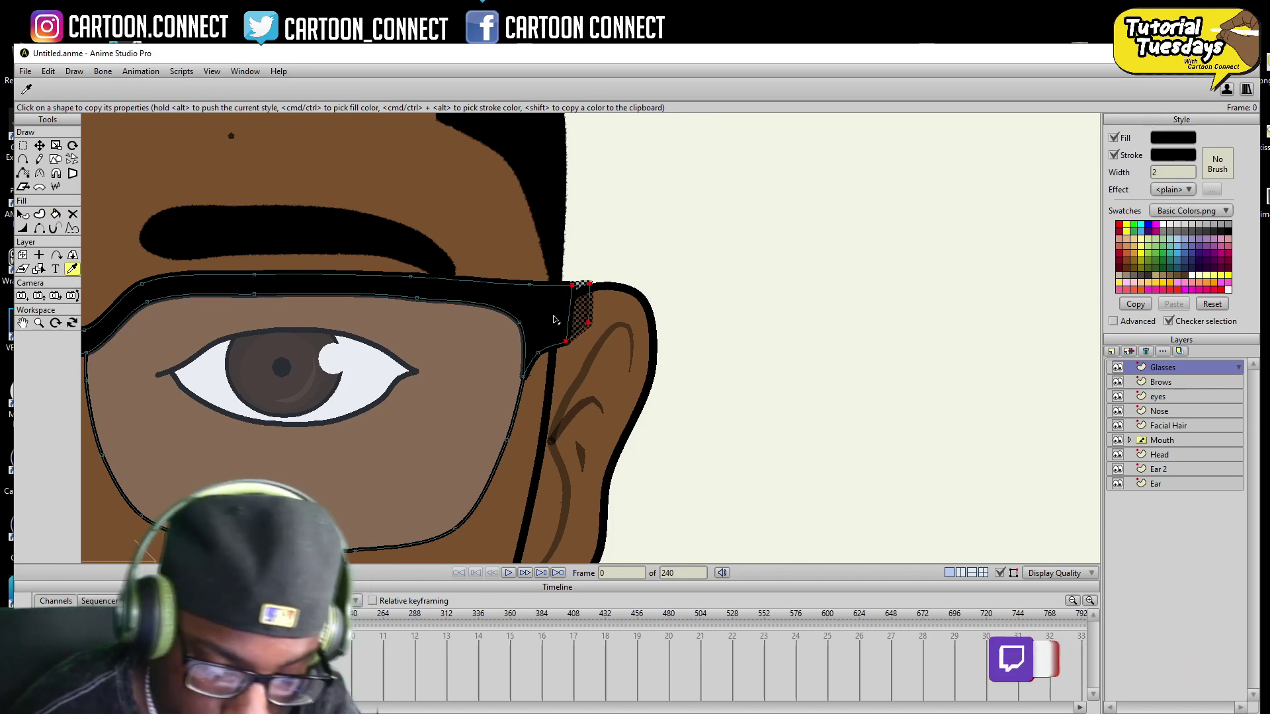
{"action": "left_click", "coordinate": [23, 172]}
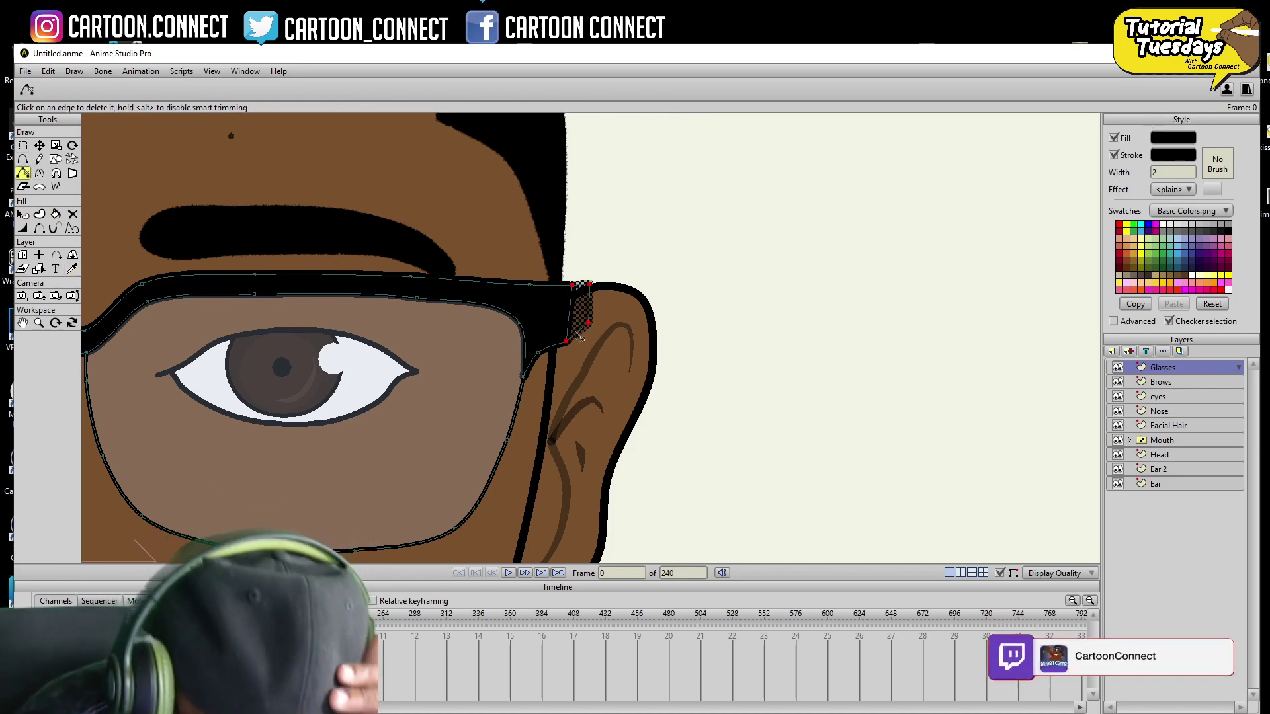
{"action": "left_click", "coordinate": [23, 159]}
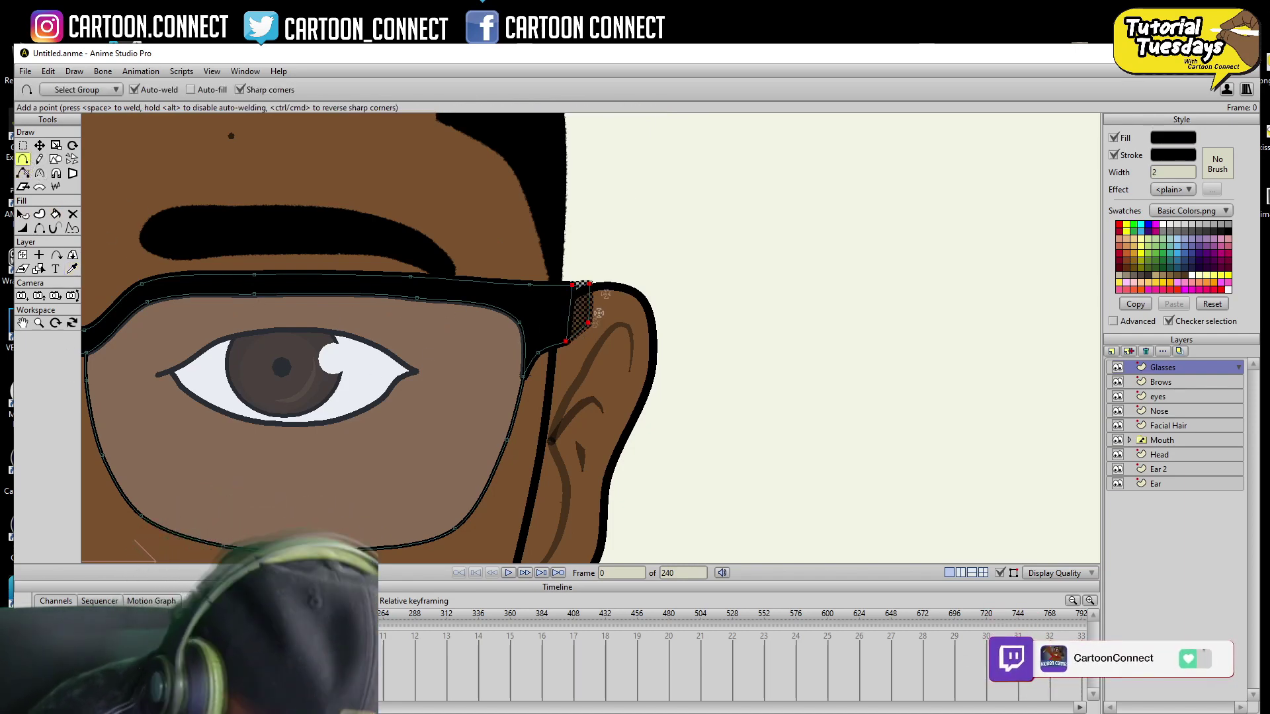
{"action": "left_click", "coordinate": [576, 336]}
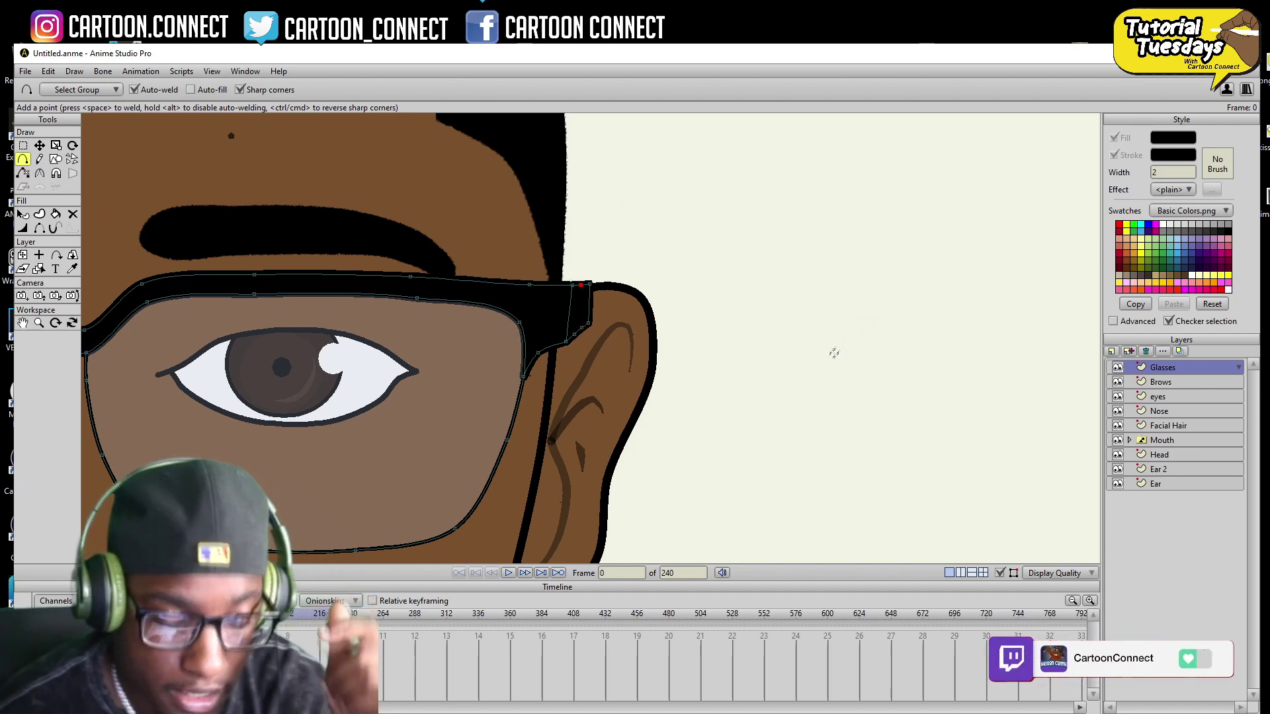
- Duplicate the complete lens and frame half, flip the copy horizontally and move it over the other eye
{"action": "left_click_drag", "start_coordinate": [656, 430], "coordinate": [887, 389]}
{"action": "left_click", "coordinate": [39, 323]}
{"action": "mouse_move", "coordinate": [780, 365]}
{"action": "left_mouse_down"}
{"action": "mouse_move", "coordinate": [595, 530]}
{"action": "mouse_move", "coordinate": [725, 510]}
{"action": "left_mouse_up"}
{"action": "key", "text": "g"}
{"action": "mouse_move", "coordinate": [775, 301]}
{"action": "left_mouse_down"}
{"action": "mouse_move", "coordinate": [496, 483]}
{"action": "mouse_move", "coordinate": [596, 463]}
{"action": "left_mouse_up"}
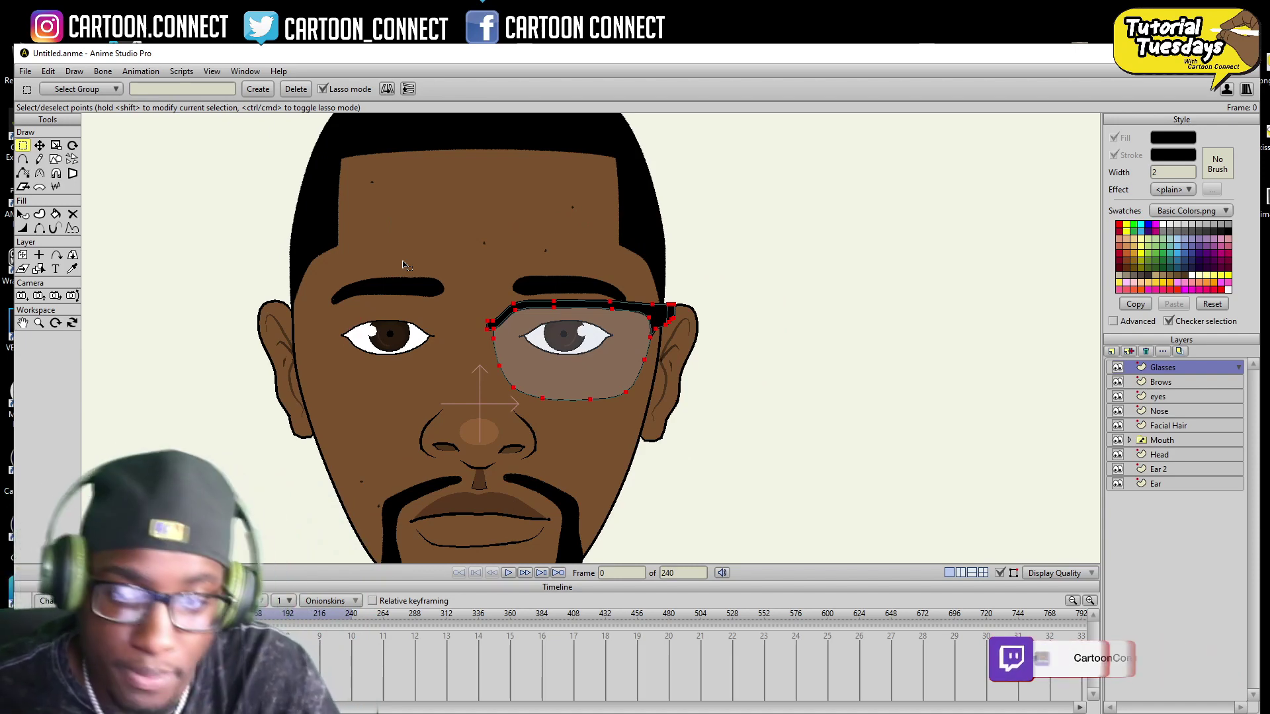
{"action": "key", "text": "t"}
{"action": "key", "text": "ctrl+c"}
{"action": "key", "text": "ctrl+v"}
{"action": "left_click", "coordinate": [488, 88]}
{"action": "left_click_drag", "start_coordinate": [745, 466], "coordinate": [547, 490]}
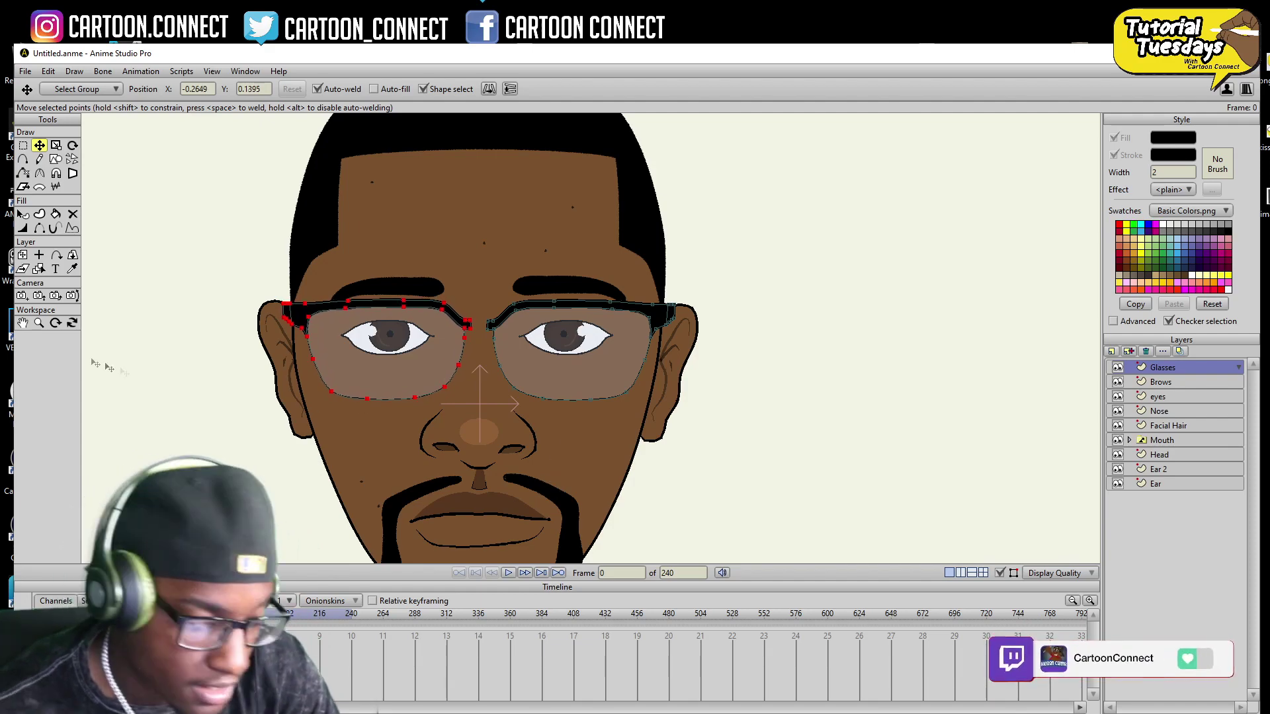
- Draw a small filled rectangle and move it between the two frame halves as the bridge of the glasses
{"action": "left_click", "coordinate": [39, 323]}
{"action": "left_click_drag", "start_coordinate": [199, 368], "coordinate": [810, 508]}
{"action": "left_click", "coordinate": [23, 145]}
{"action": "left_click", "coordinate": [94, 149]}
{"action": "left_click", "coordinate": [24, 158]}
{"action": "left_click", "coordinate": [55, 158]}
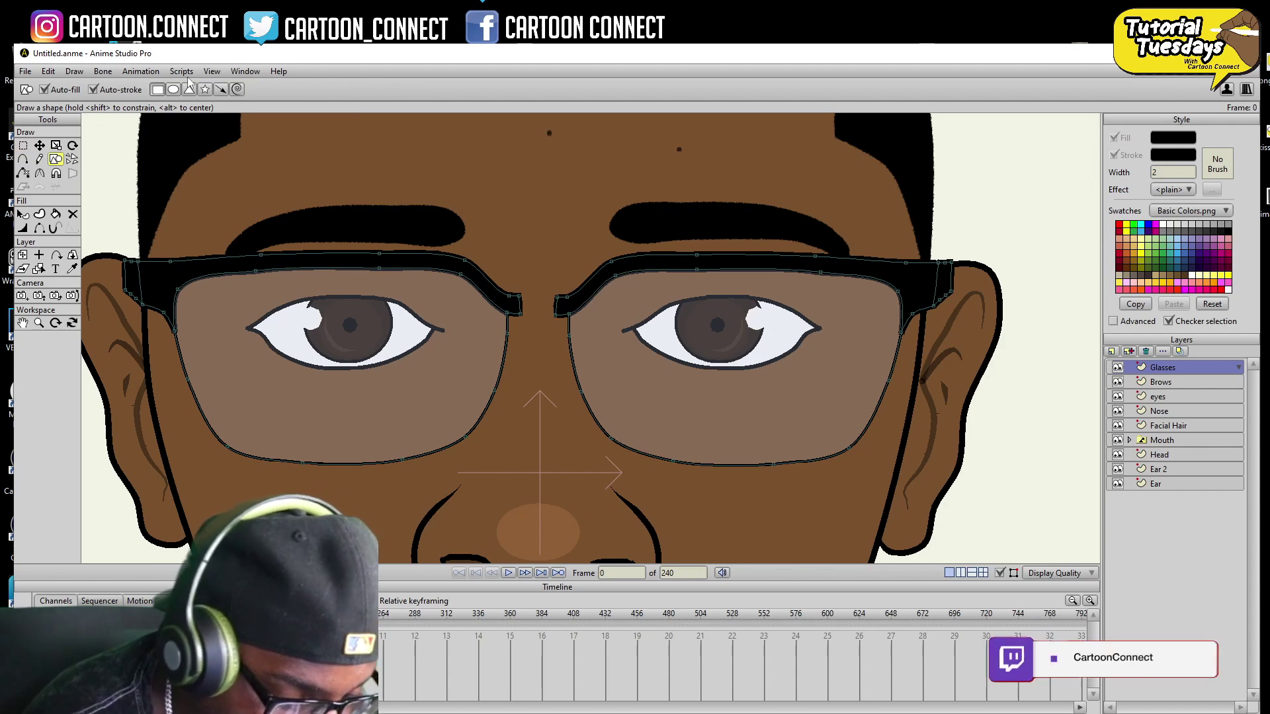
{"action": "mouse_move", "coordinate": [511, 254]}
{"action": "left_mouse_down"}
{"action": "mouse_move", "coordinate": [527, 270]}
{"action": "mouse_move", "coordinate": [566, 267]}
{"action": "left_mouse_up"}
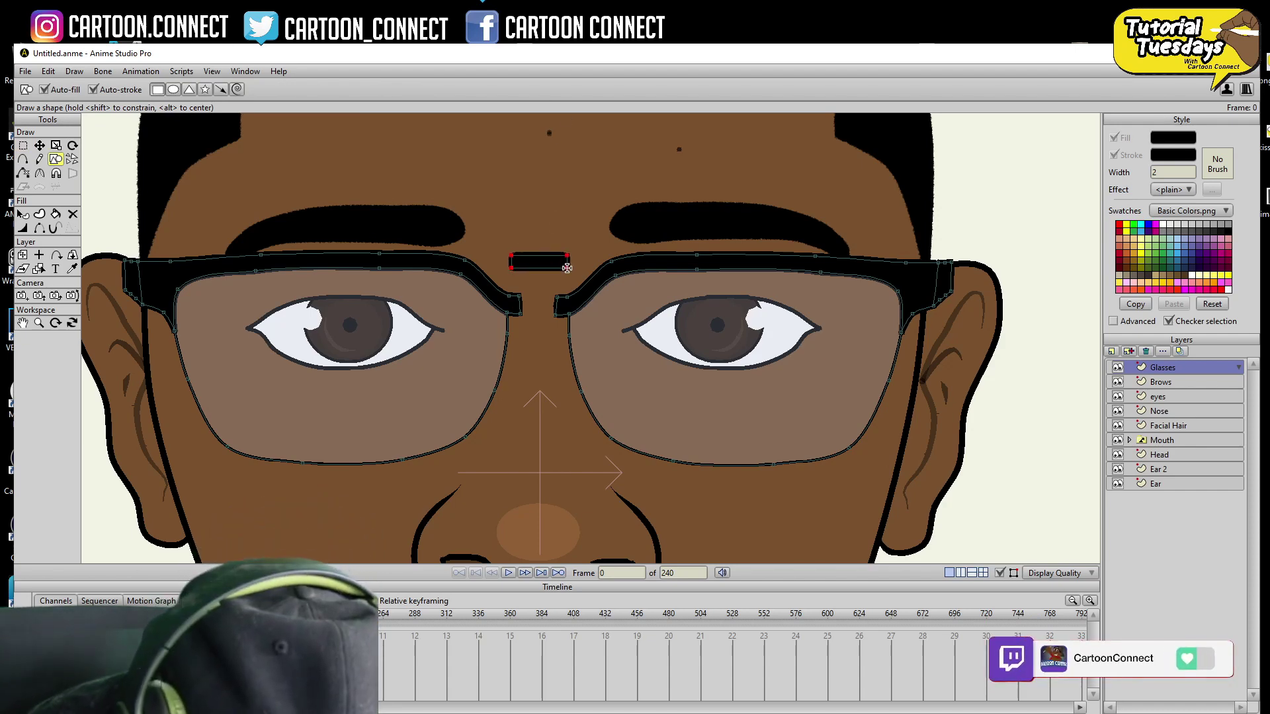
{"action": "left_click", "coordinate": [40, 146]}
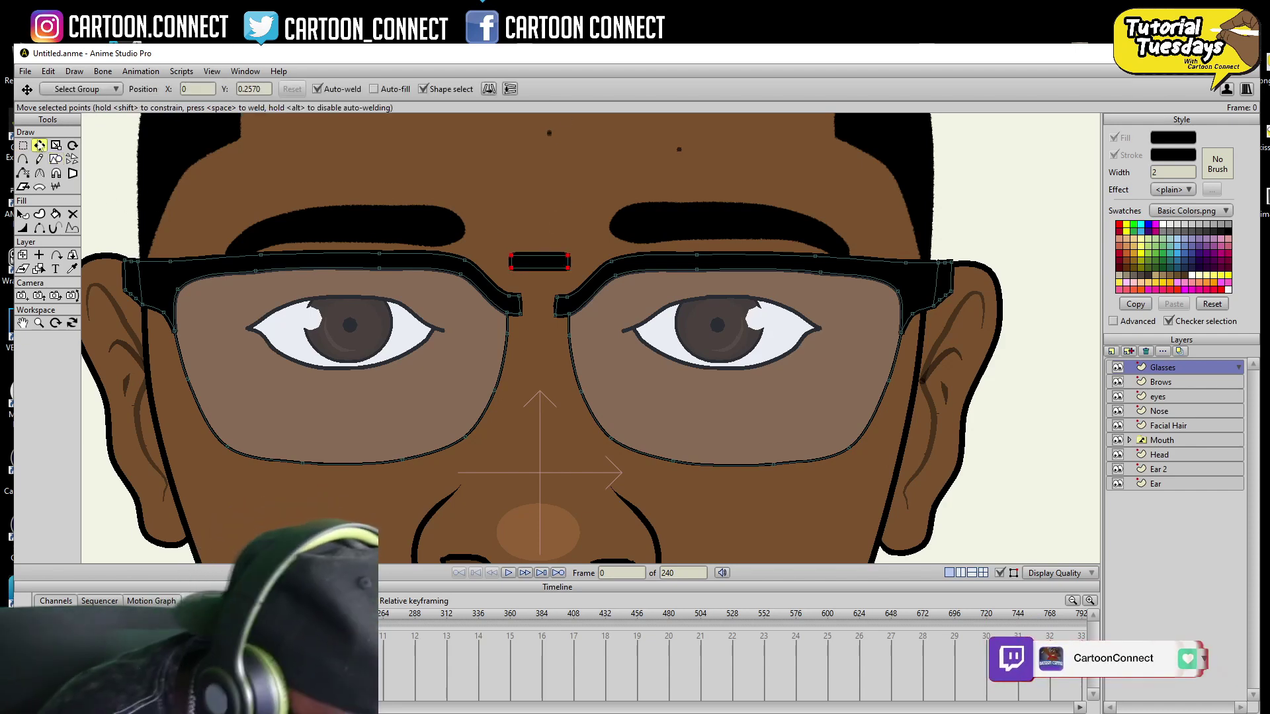
{"action": "left_click_drag", "start_coordinate": [544, 267], "coordinate": [540, 310]}
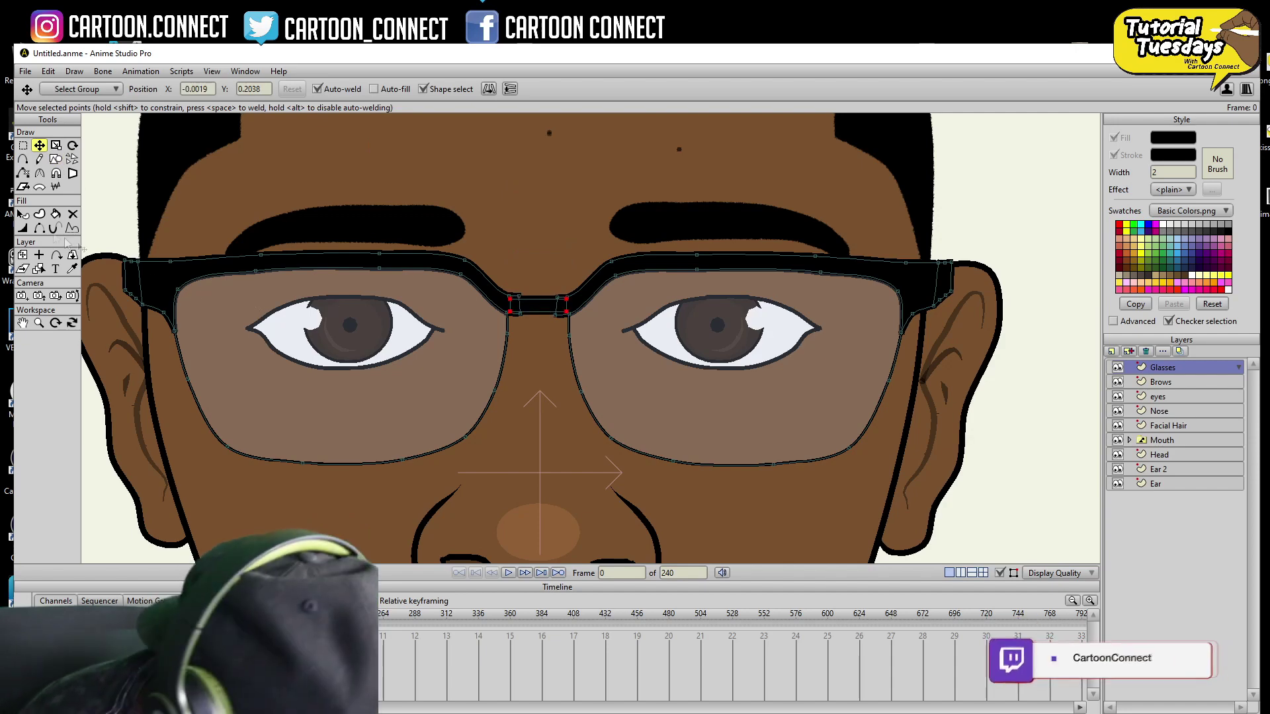
- Give the bridge a grey 9C9C9C fill, keep its black stroke on, and set its outline width to 1
{"action": "left_click", "coordinate": [22, 214]}
{"action": "left_click", "coordinate": [557, 303]}
{"action": "left_click", "coordinate": [1132, 157]}
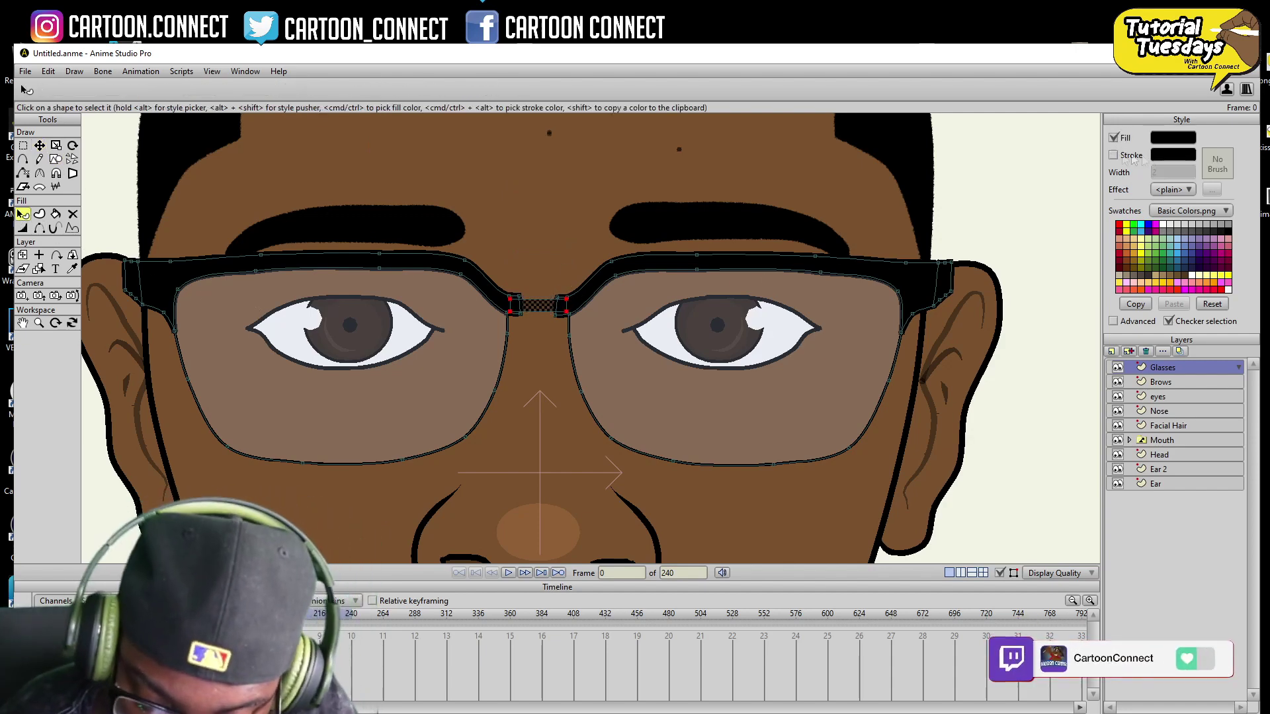
{"action": "left_click", "coordinate": [1113, 156]}
{"action": "left_click", "coordinate": [1172, 138]}
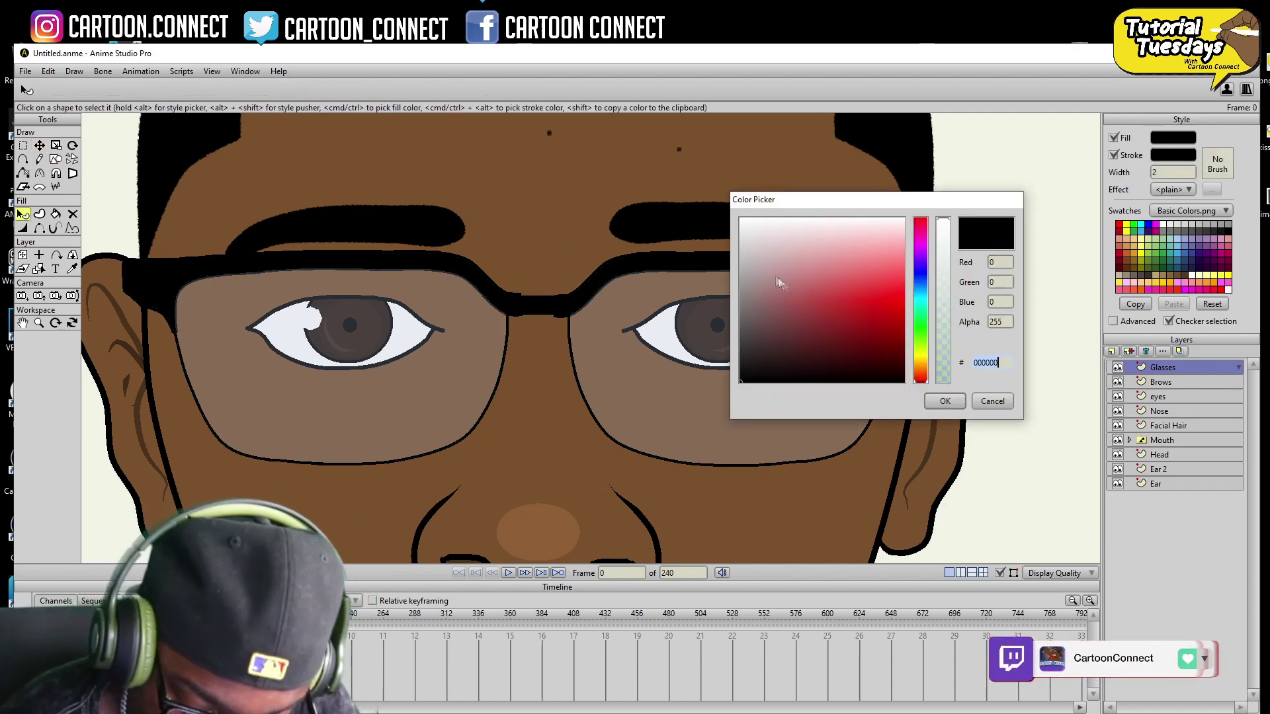
{"action": "left_click", "coordinate": [750, 270]}
{"action": "mouse_move", "coordinate": [750, 270]}
{"action": "left_mouse_down"}
{"action": "mouse_move", "coordinate": [744, 255]}
{"action": "mouse_move", "coordinate": [739, 291]}
{"action": "mouse_move", "coordinate": [740, 280]}
{"action": "left_mouse_up"}
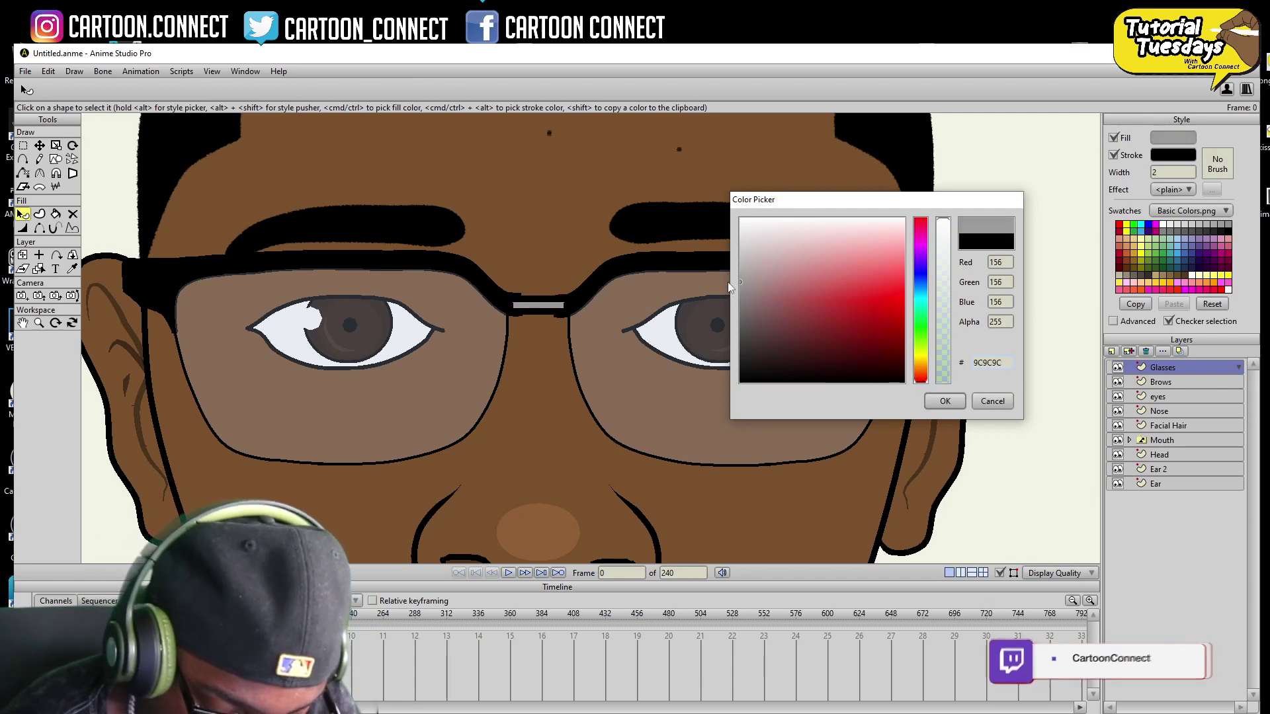
{"action": "left_click", "coordinate": [944, 400]}
{"action": "left_click_drag", "start_coordinate": [1171, 174], "coordinate": [1149, 174]}
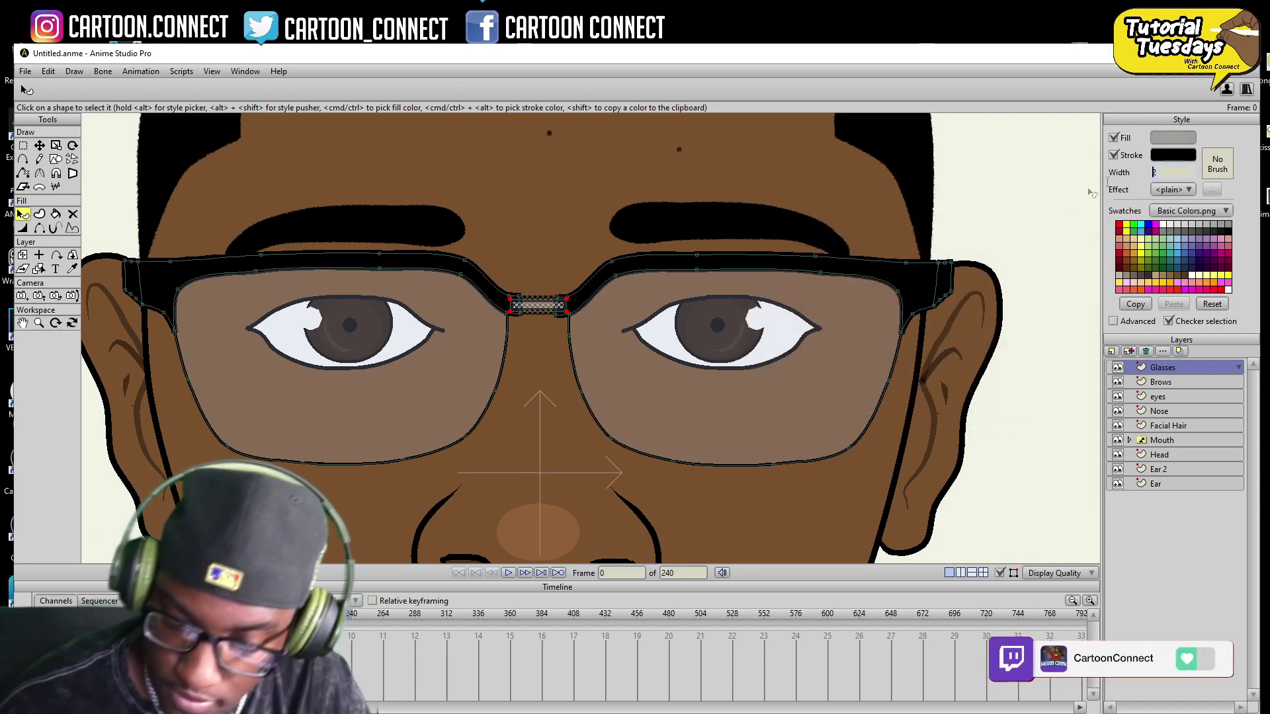
{"action": "type", "text": "1"}
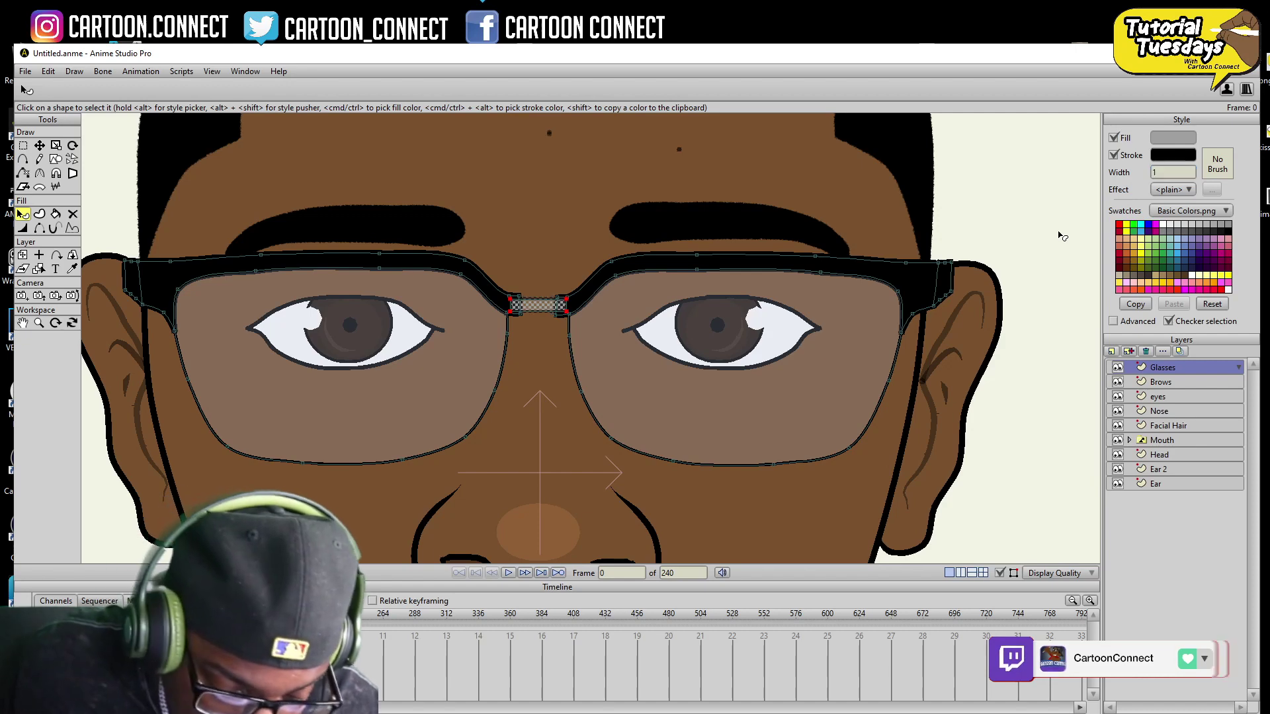
- Preview the rendered face with the complete glasses and close the preview
{"action": "left_click", "coordinate": [25, 71]}
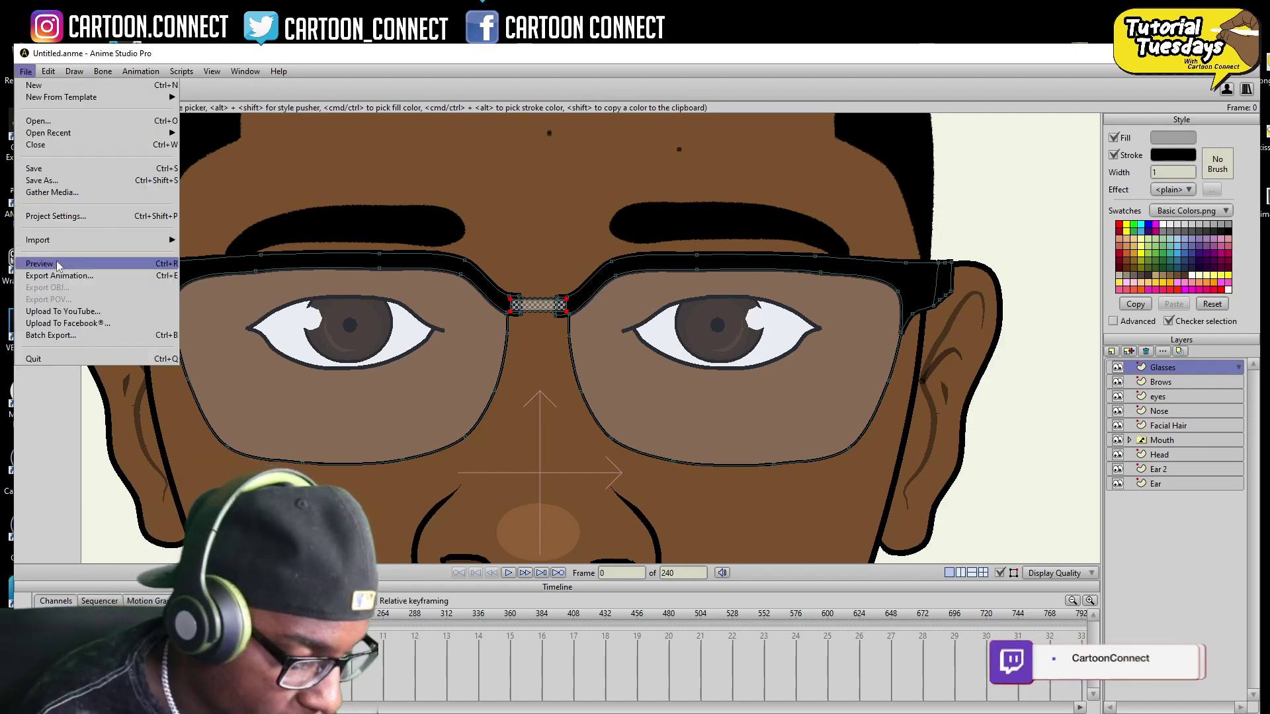
{"action": "left_click", "coordinate": [39, 263]}
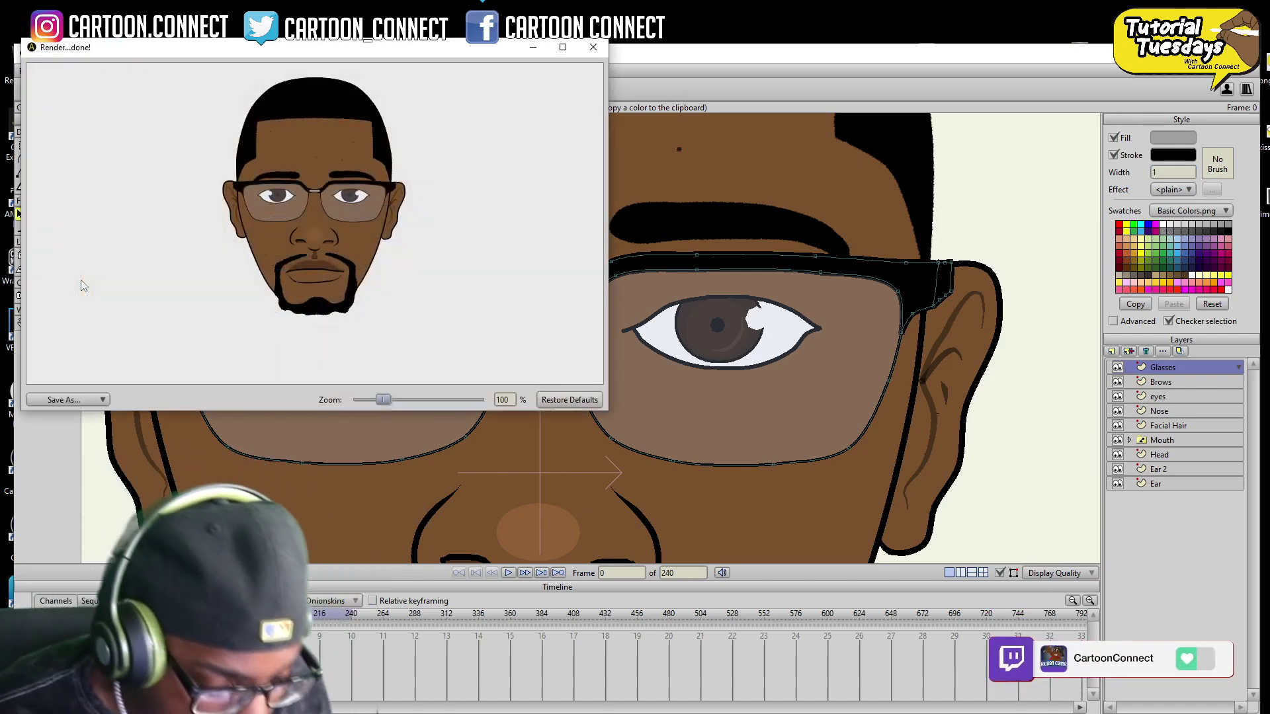
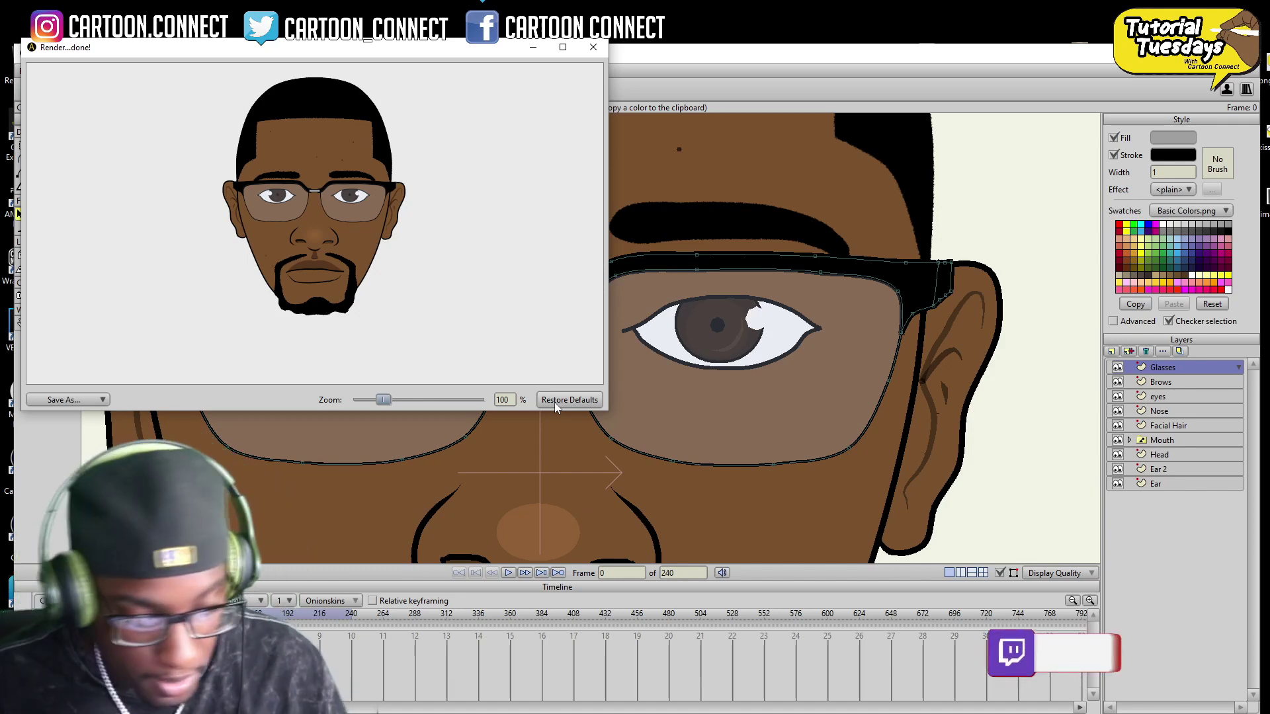
{"action": "left_click", "coordinate": [594, 47]}
- Save the project in the The eXamples folder as DR Reed UNDONE
{"action": "left_click", "coordinate": [26, 71]}
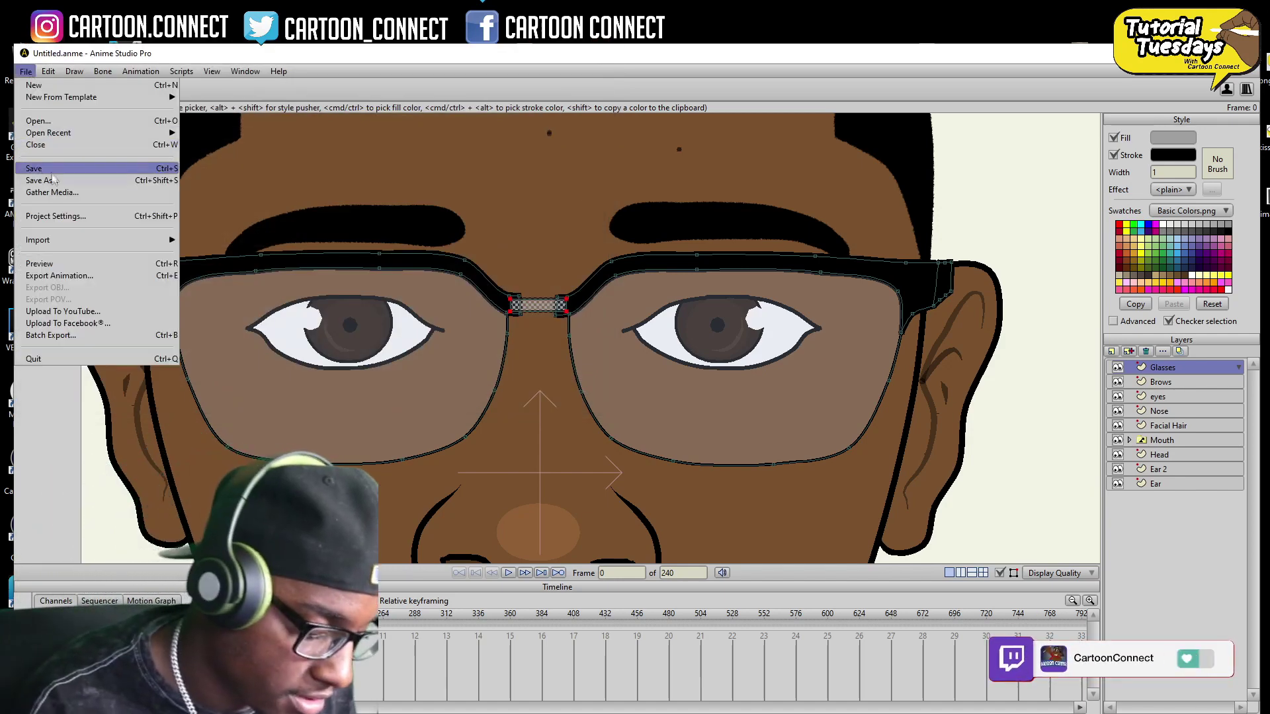
{"action": "left_click", "coordinate": [53, 180]}
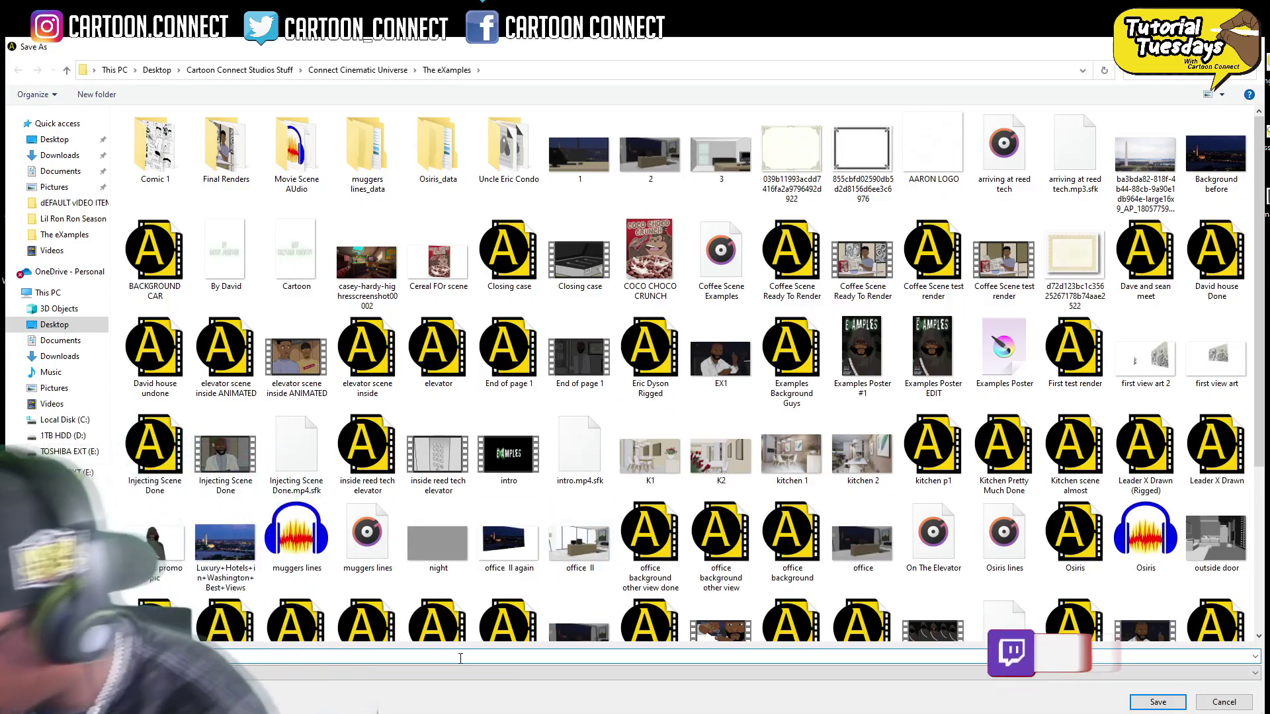
{"action": "type", "text": "d"}
{"action": "key", "text": "BackSpace"}
{"action": "type", "text": "De"}
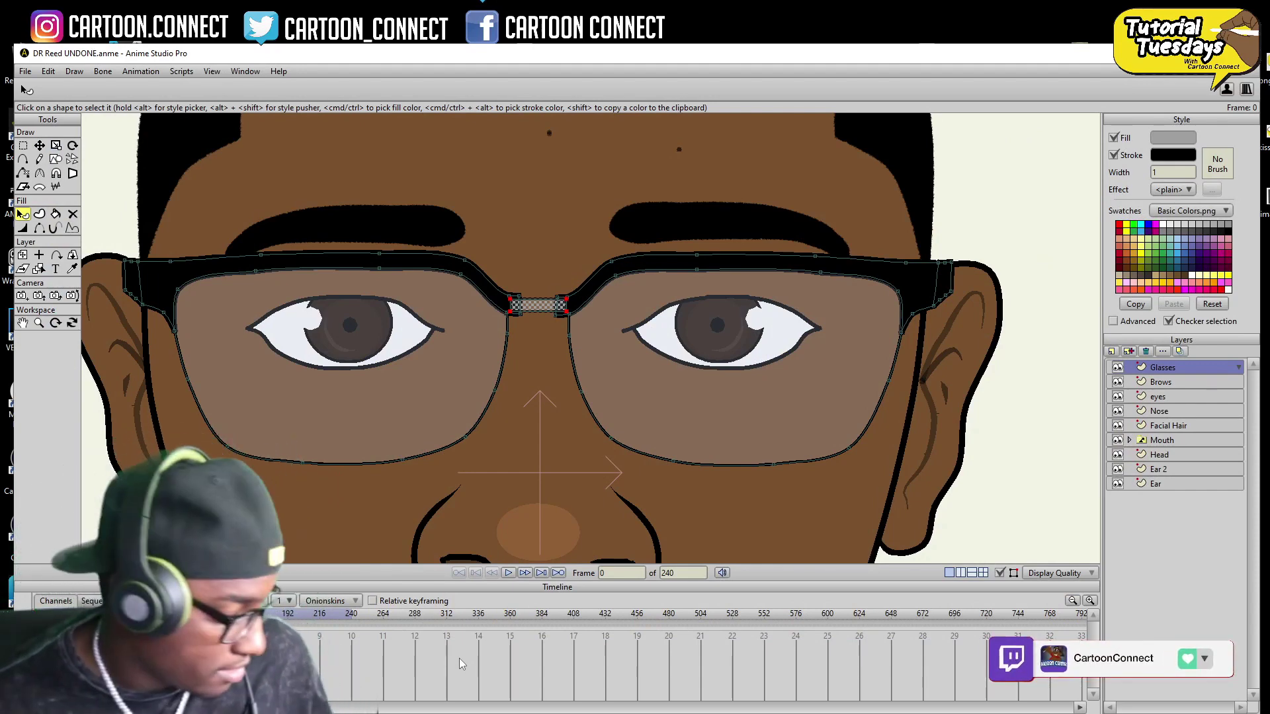
- Add a bone layer above the Glasses layer and name it Head
{"action": "left_click", "coordinate": [39, 322]}
{"action": "left_click_drag", "start_coordinate": [1019, 383], "coordinate": [814, 488]}
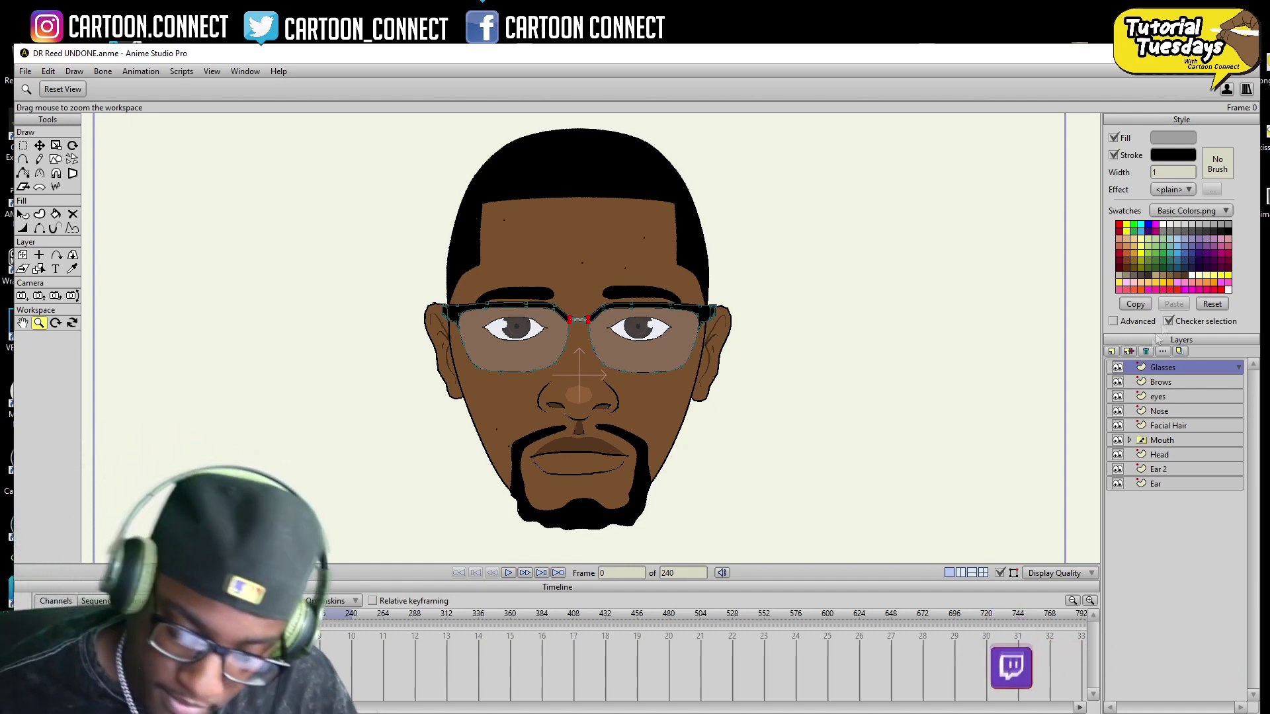
{"action": "left_click", "coordinate": [1128, 352]}
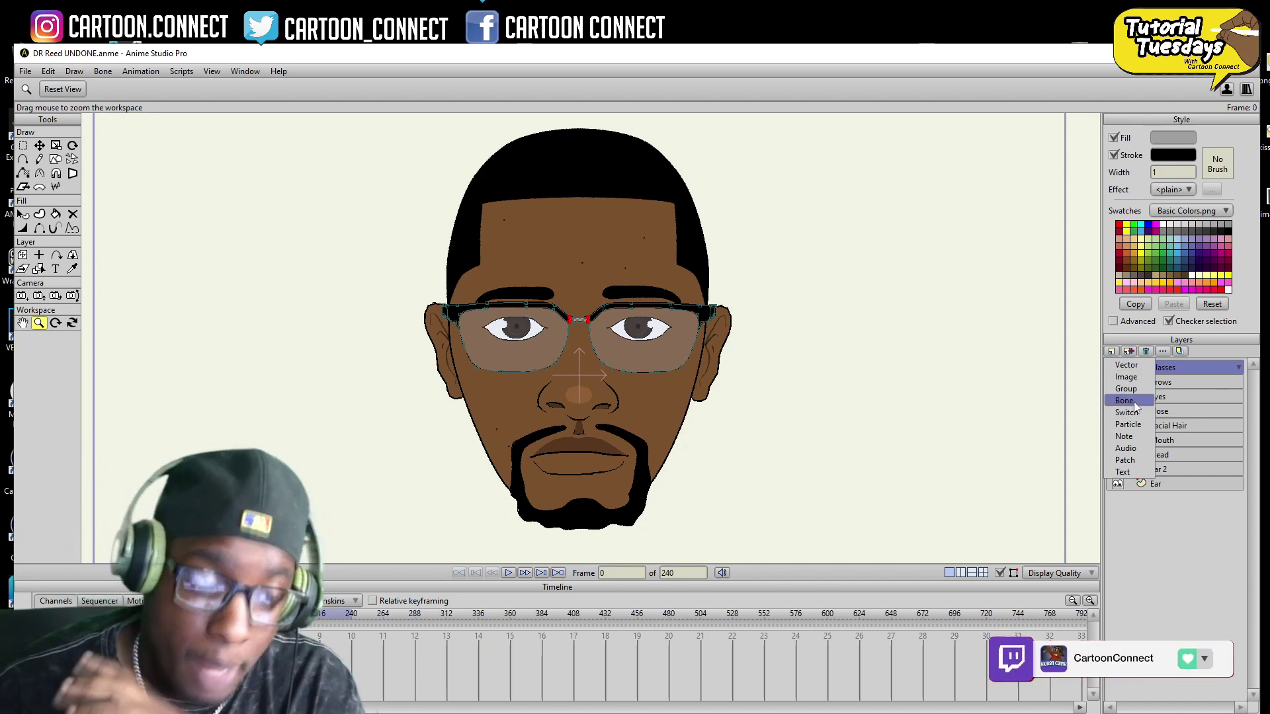
{"action": "left_click", "coordinate": [1125, 401]}
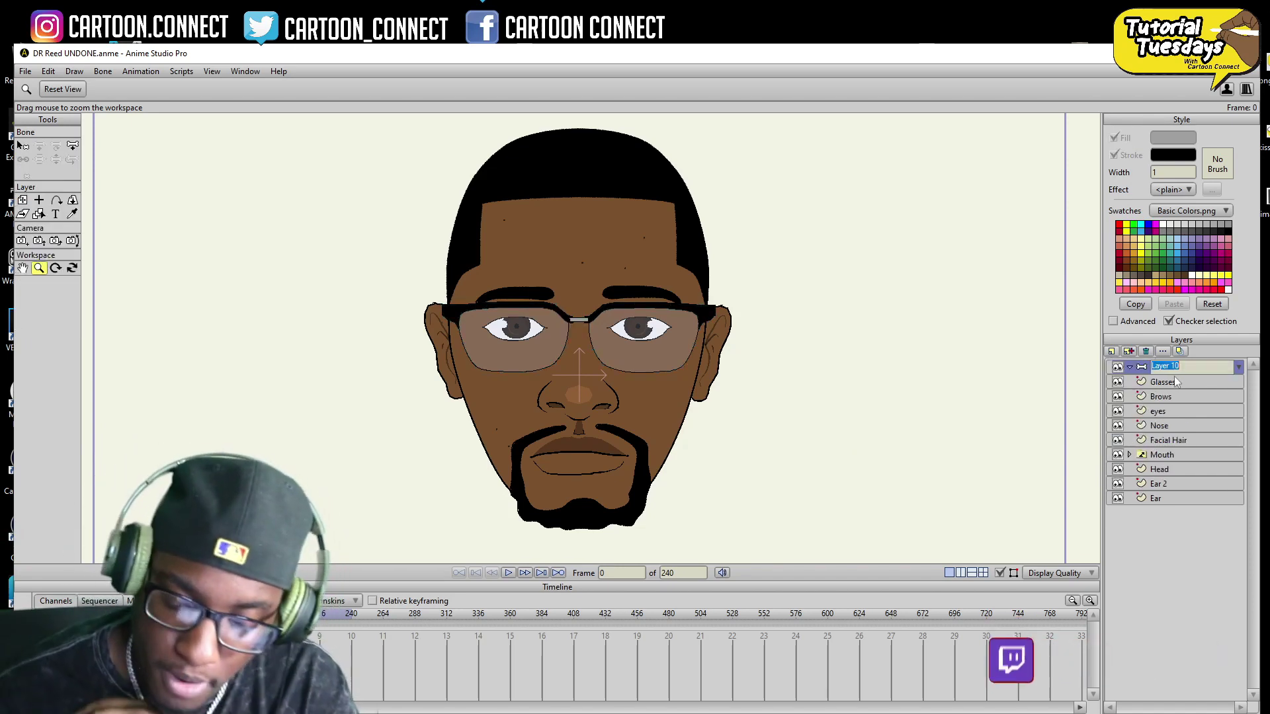
{"action": "left_click", "coordinate": [1175, 381]}
{"action": "left_click", "coordinate": [1178, 499], "text": "shift"}
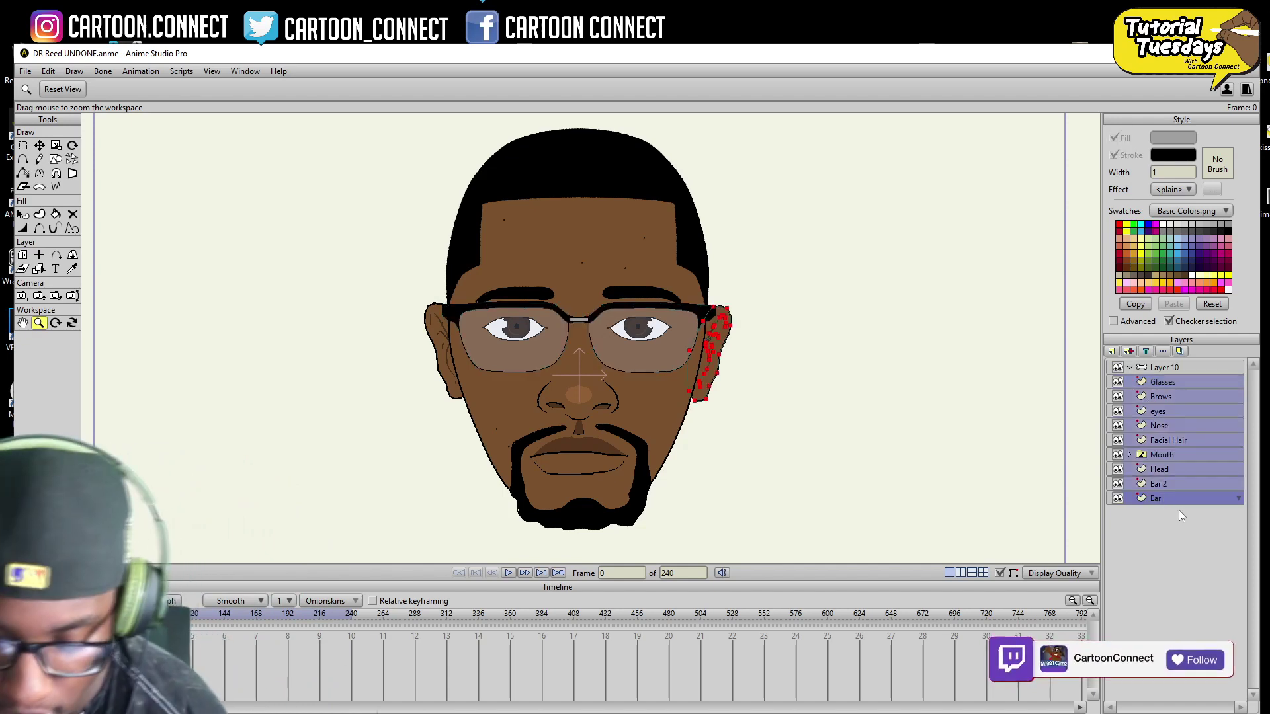
{"action": "left_click", "coordinate": [1163, 369]}
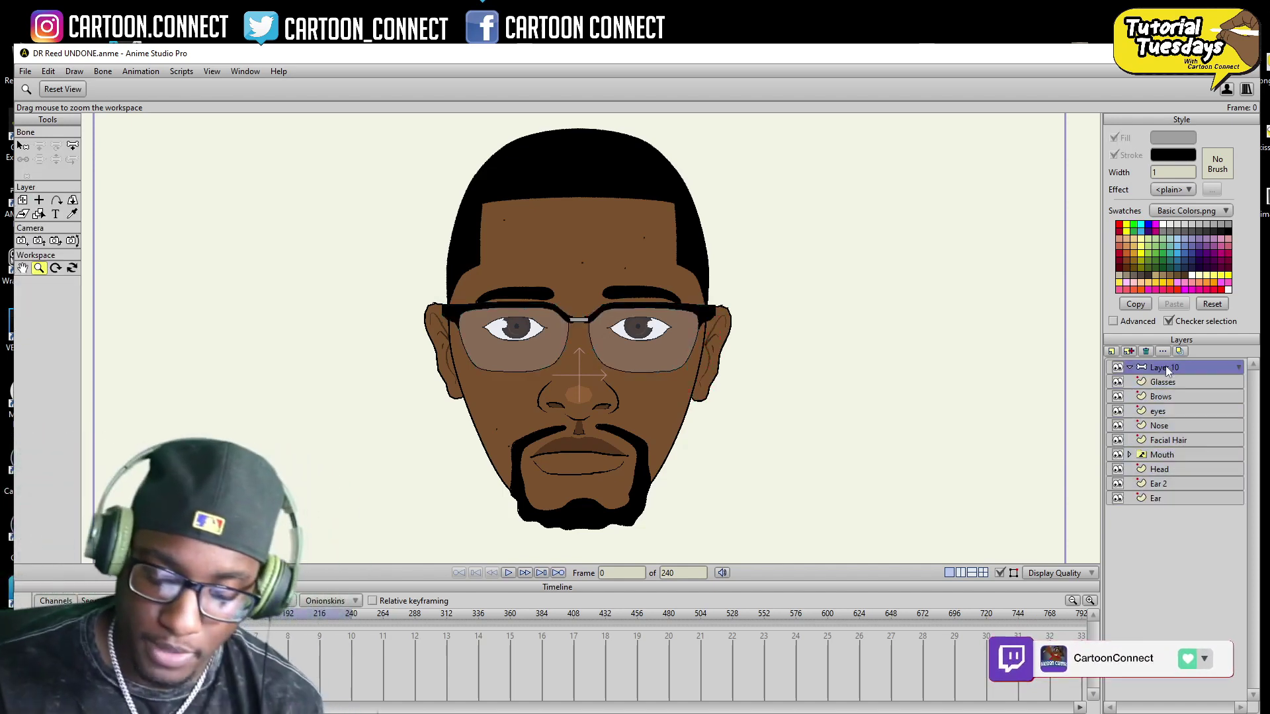
{"action": "double_click", "coordinate": [1165, 366]}
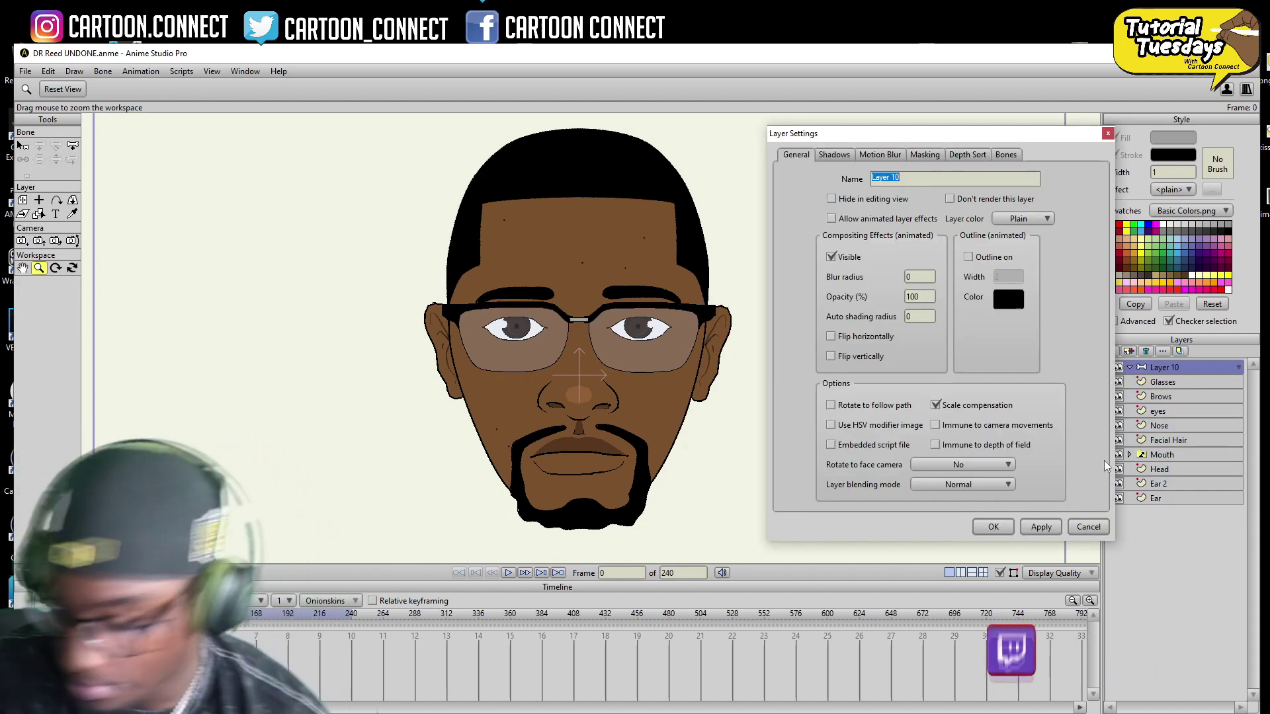
{"action": "type", "text": "Head"}
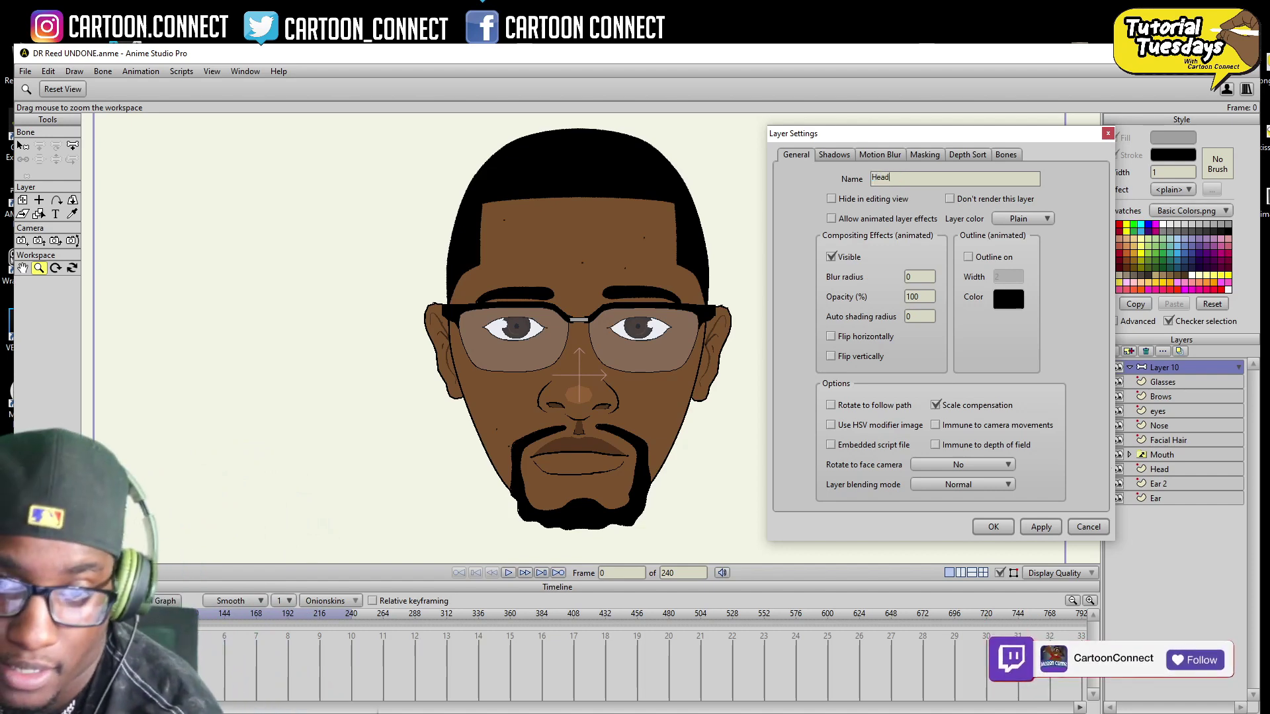
{"action": "key", "text": "Return"}
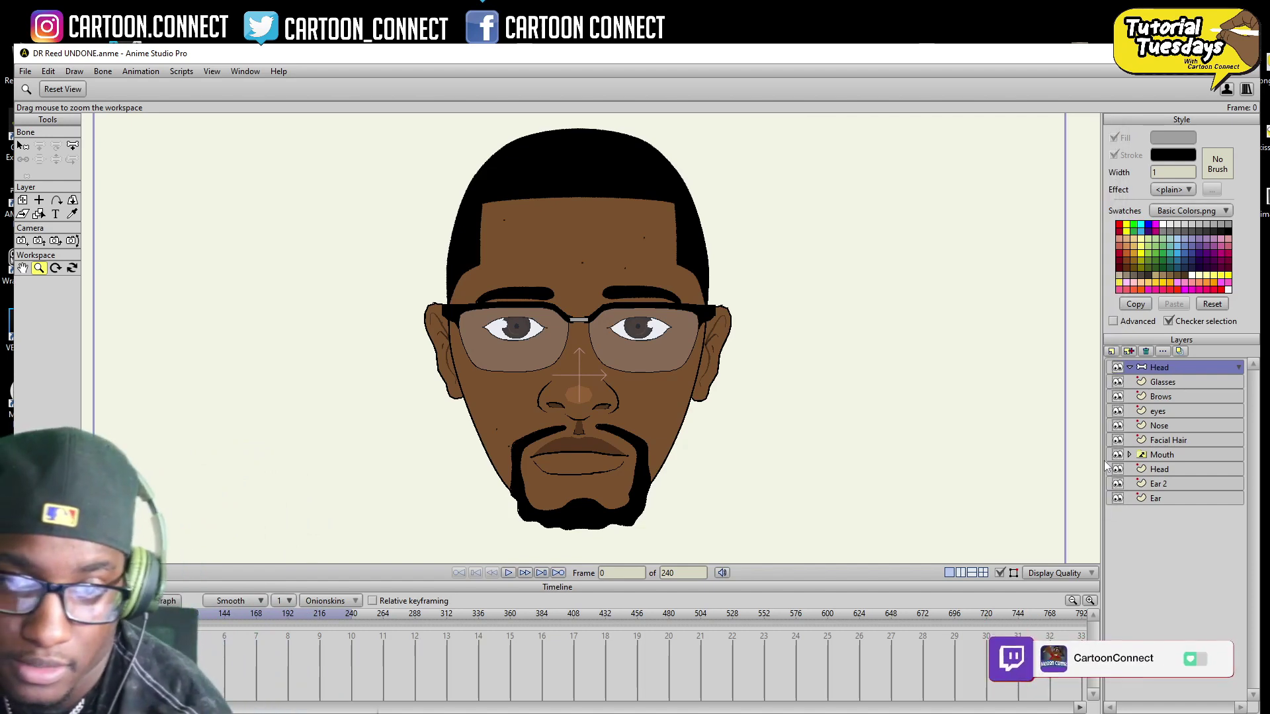
- Move all the face layers, from Glasses down to Ear, into the Head bone layer
{"action": "left_click", "coordinate": [1167, 384]}
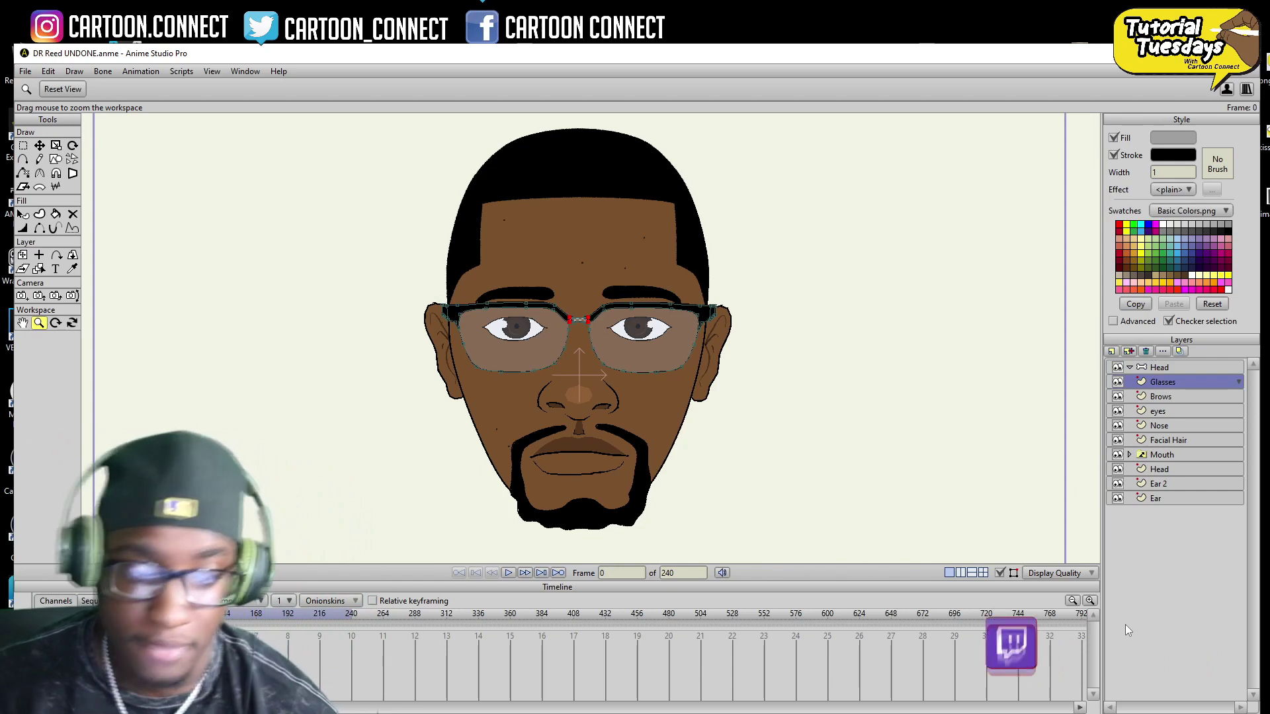
{"action": "left_click", "coordinate": [1157, 501], "text": "shift"}
{"action": "left_click", "coordinate": [1168, 383]}
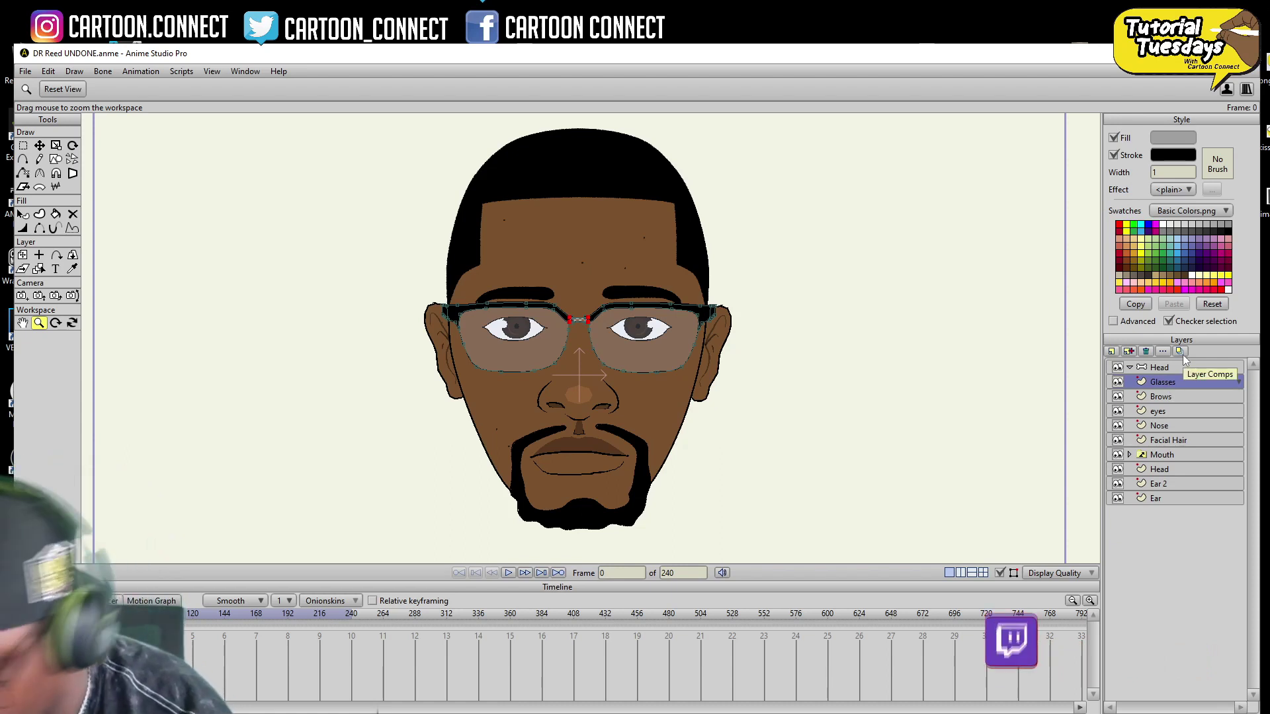
{"action": "left_click", "coordinate": [1156, 499], "text": "shift"}
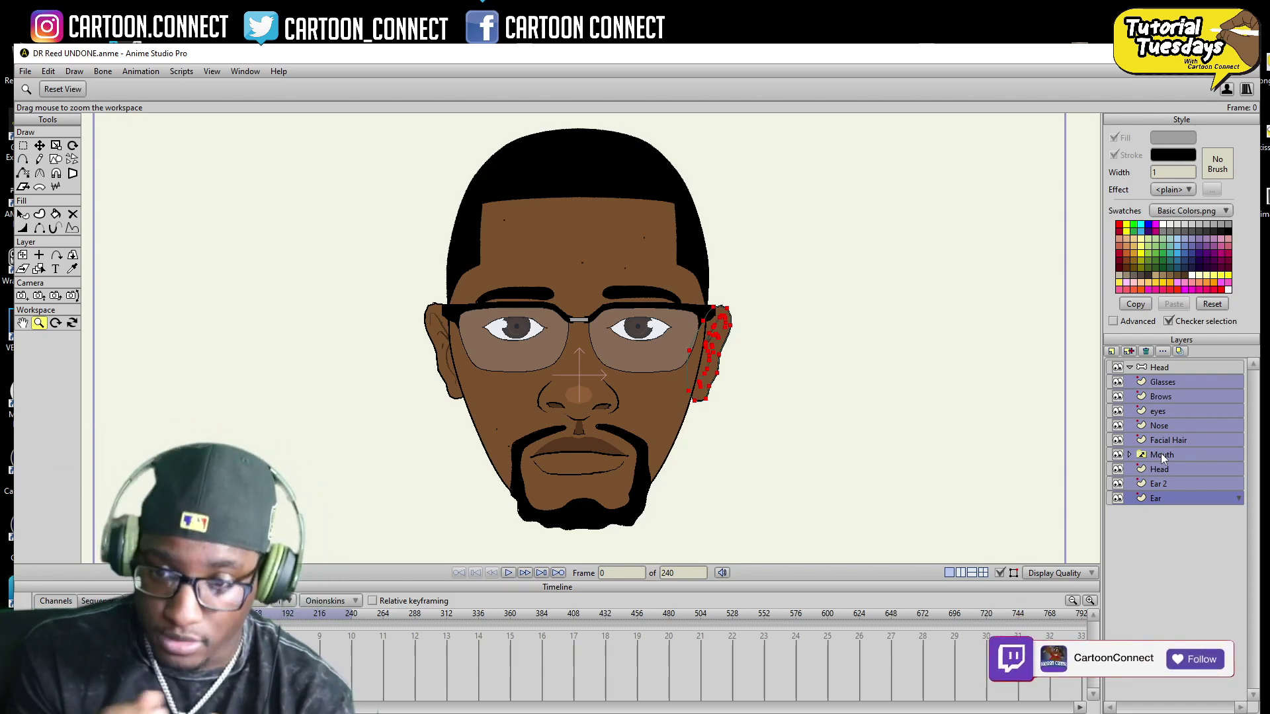
{"action": "left_click", "coordinate": [1169, 382]}
{"action": "scroll", "coordinate": [1181, 411], "scroll_direction": "down", "scroll_amount": 1}
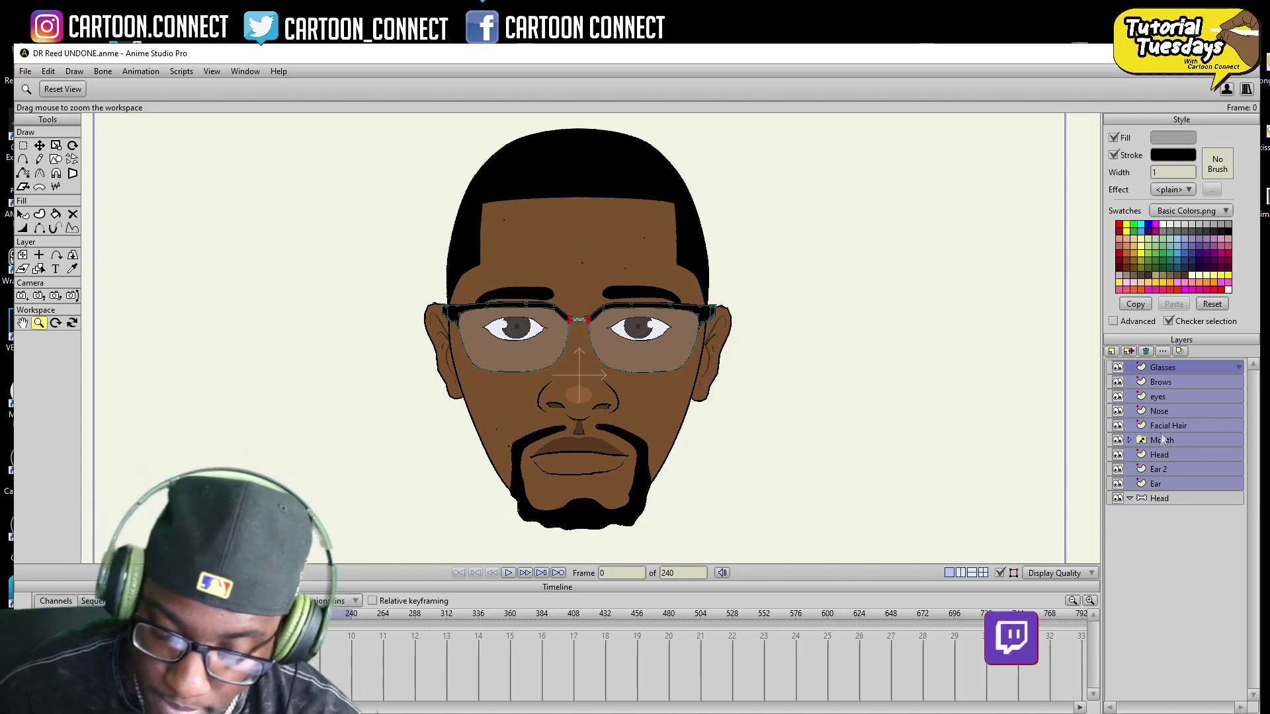
{"action": "left_click", "coordinate": [1161, 496]}
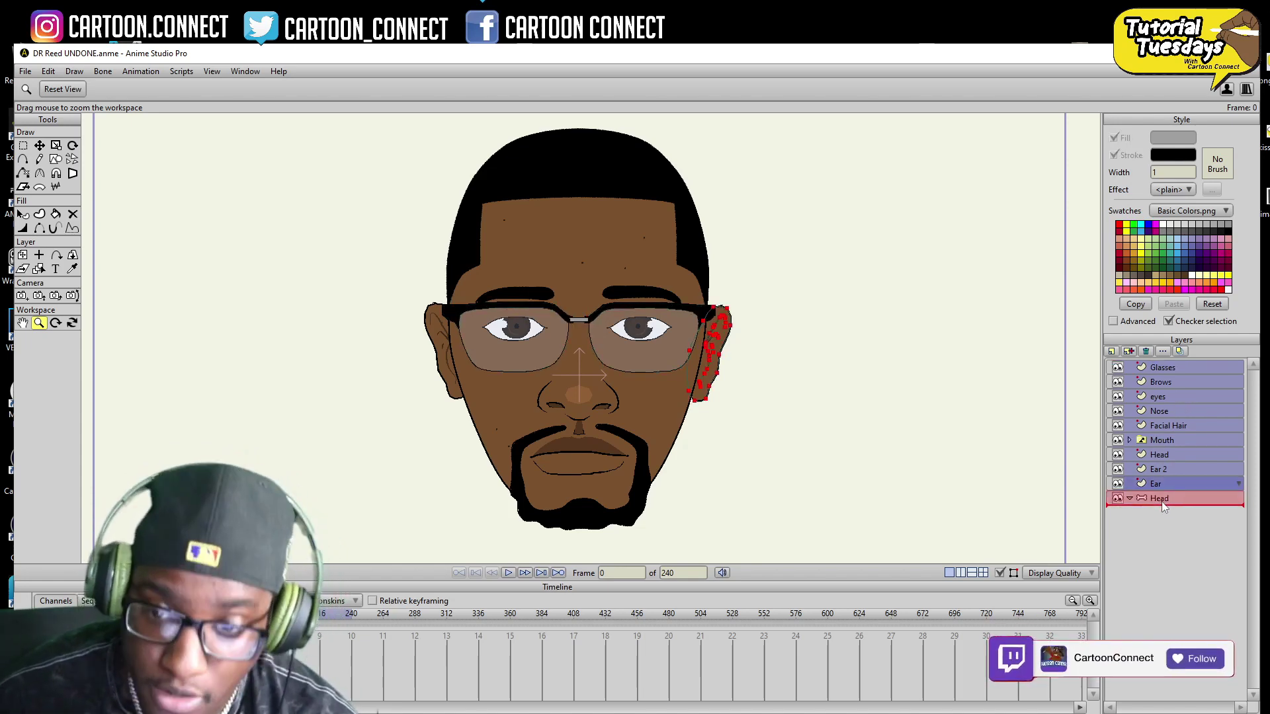
{"action": "left_click_drag", "start_coordinate": [1161, 502], "coordinate": [1173, 499]}
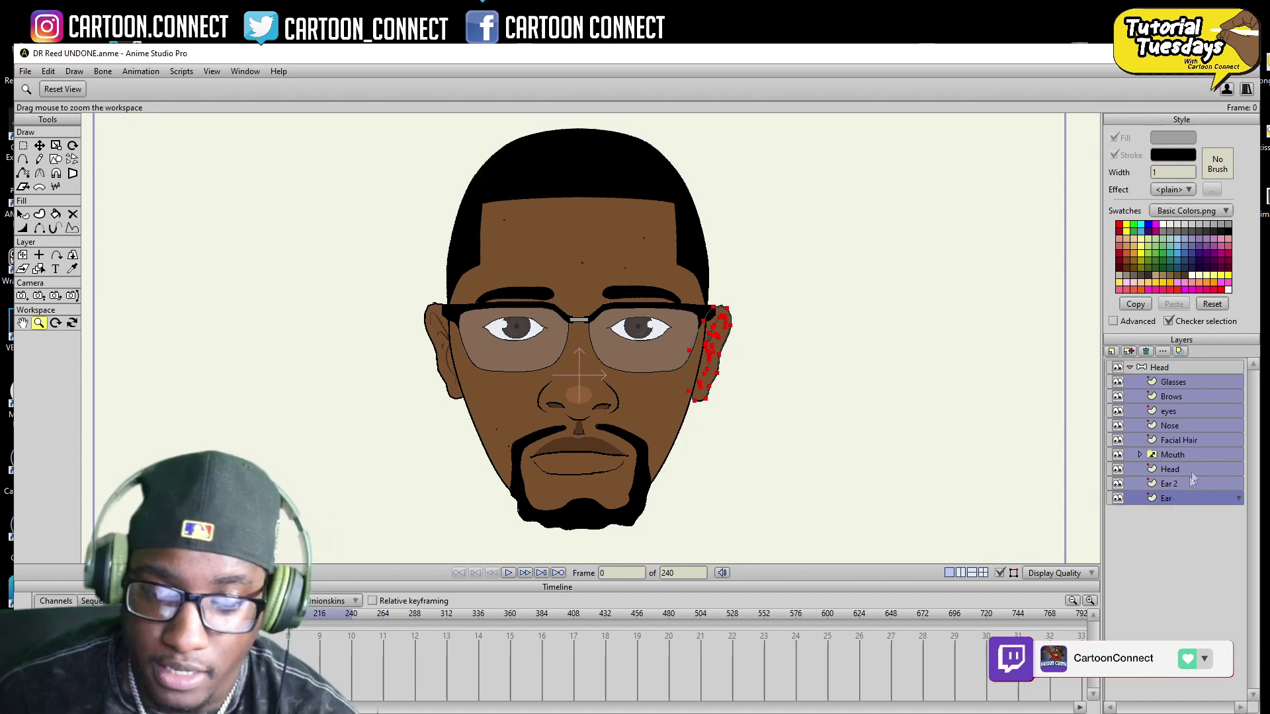
- Collapse the Head bone layer so its nested face parts are hidden in the layer list
{"action": "left_click", "coordinate": [1175, 383]}
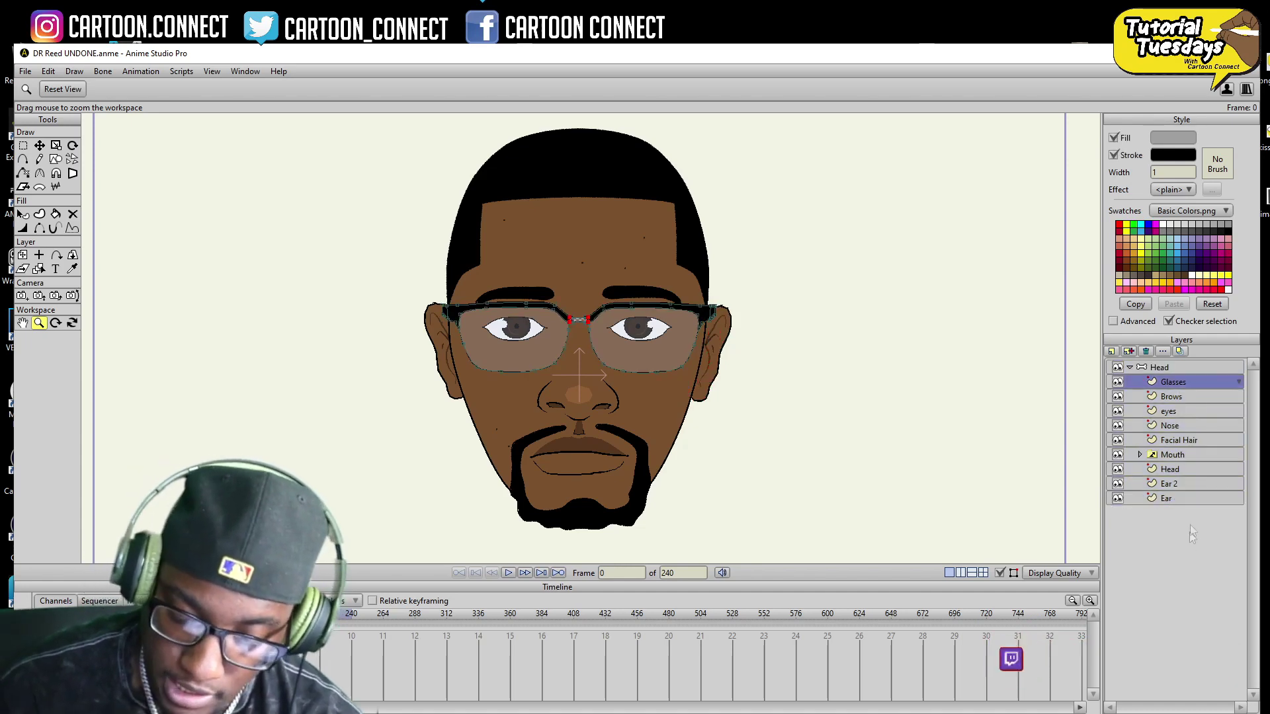
{"action": "left_click", "coordinate": [1129, 367]}
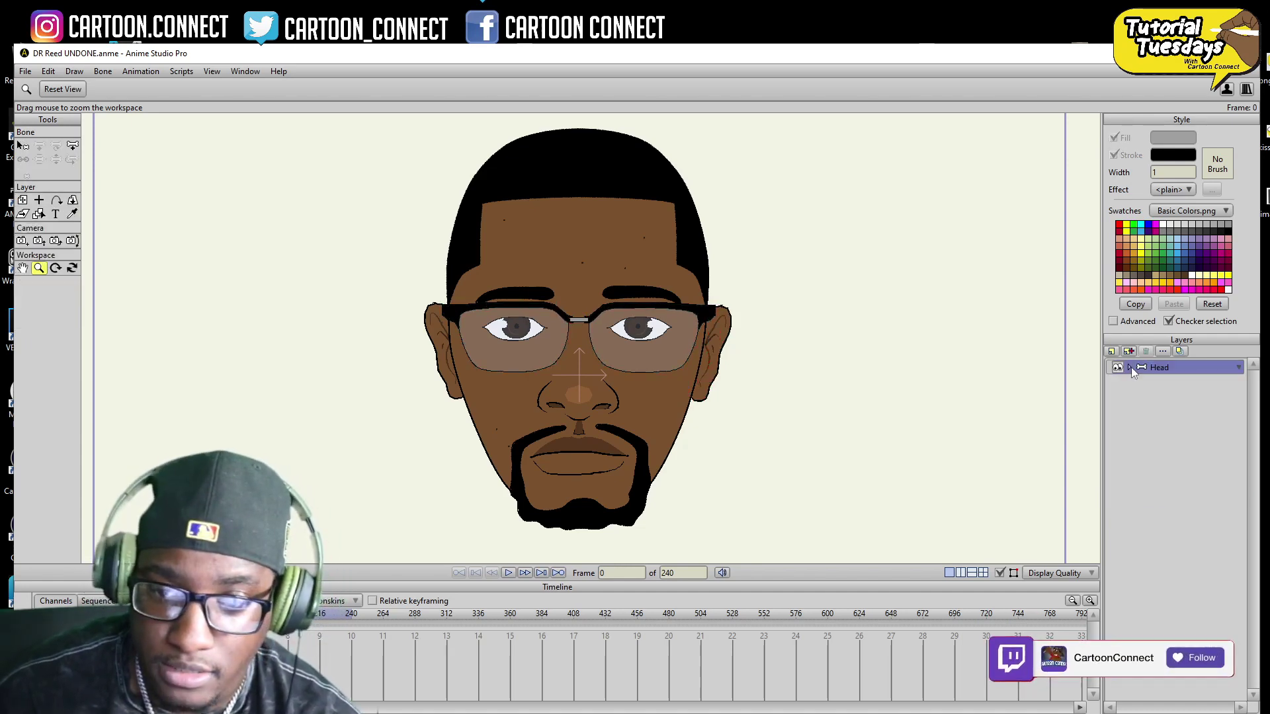
{"action": "left_click", "coordinate": [1131, 369]}
{"action": "left_click", "coordinate": [1131, 369]}
{"action": "left_click", "coordinate": [1129, 369]}
{"action": "left_click", "coordinate": [1129, 369]}
{"action": "left_click", "coordinate": [1129, 367]}
{"action": "left_click", "coordinate": [1129, 368]}
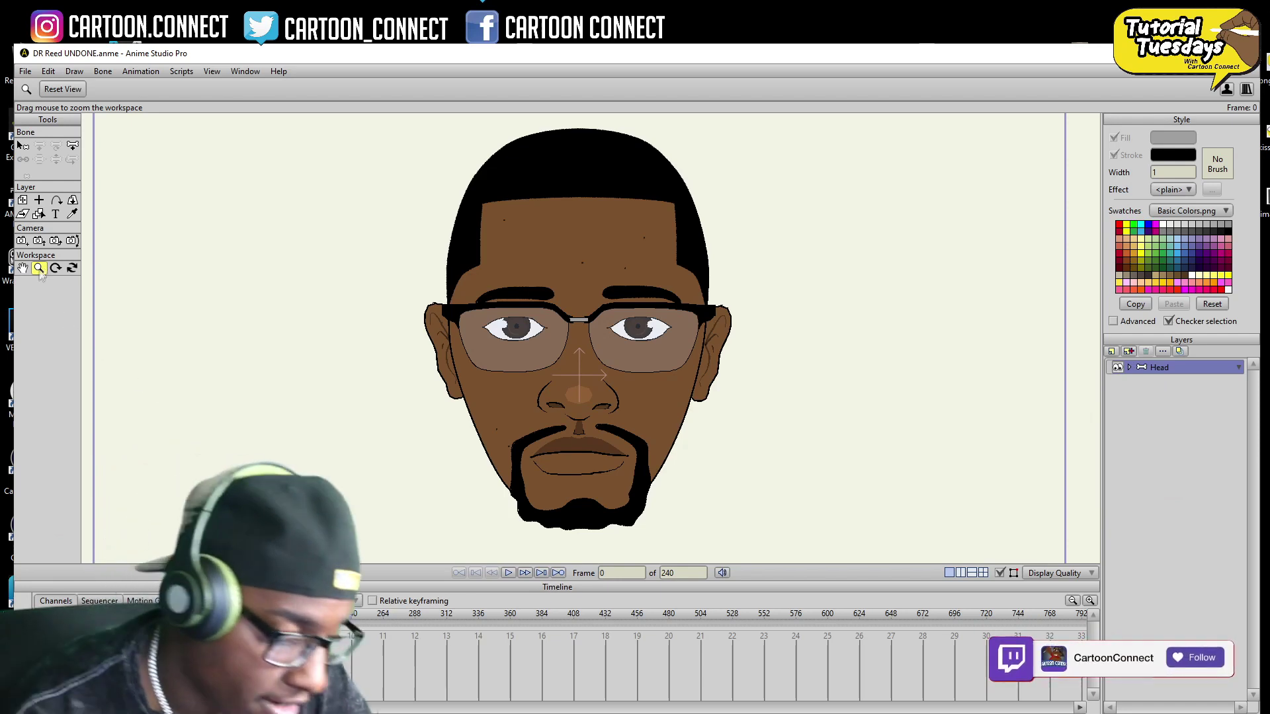
- Add a tall vertical bone beside the face, pointing upward, and reduce its bone strength to 0
{"action": "left_click", "coordinate": [72, 146]}
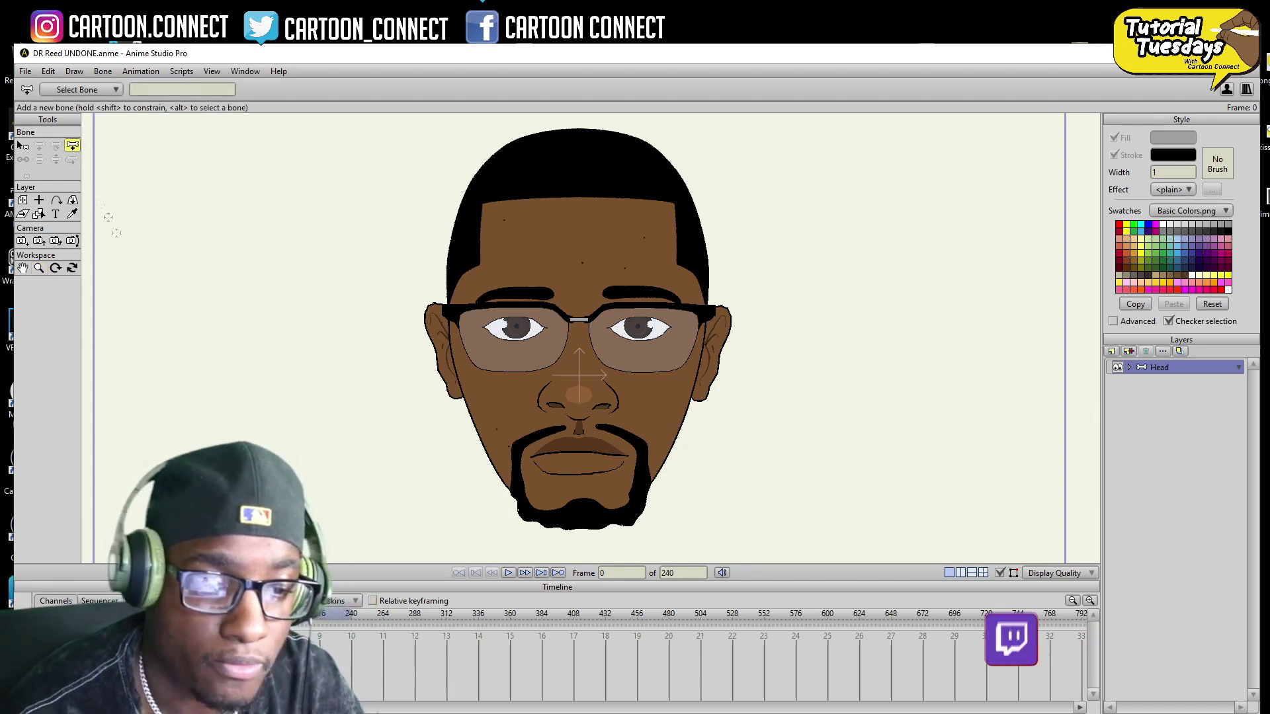
{"action": "left_click_drag", "start_coordinate": [798, 470], "coordinate": [804, 164]}
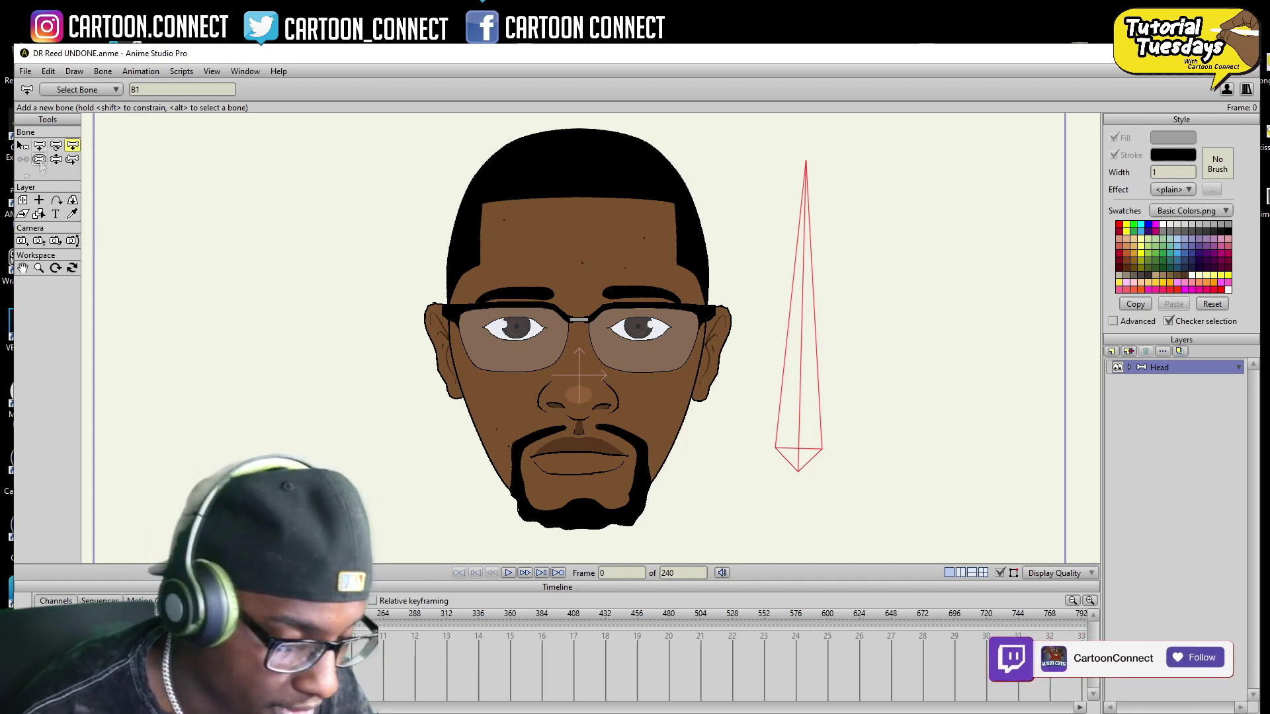
{"action": "left_click", "coordinate": [39, 160]}
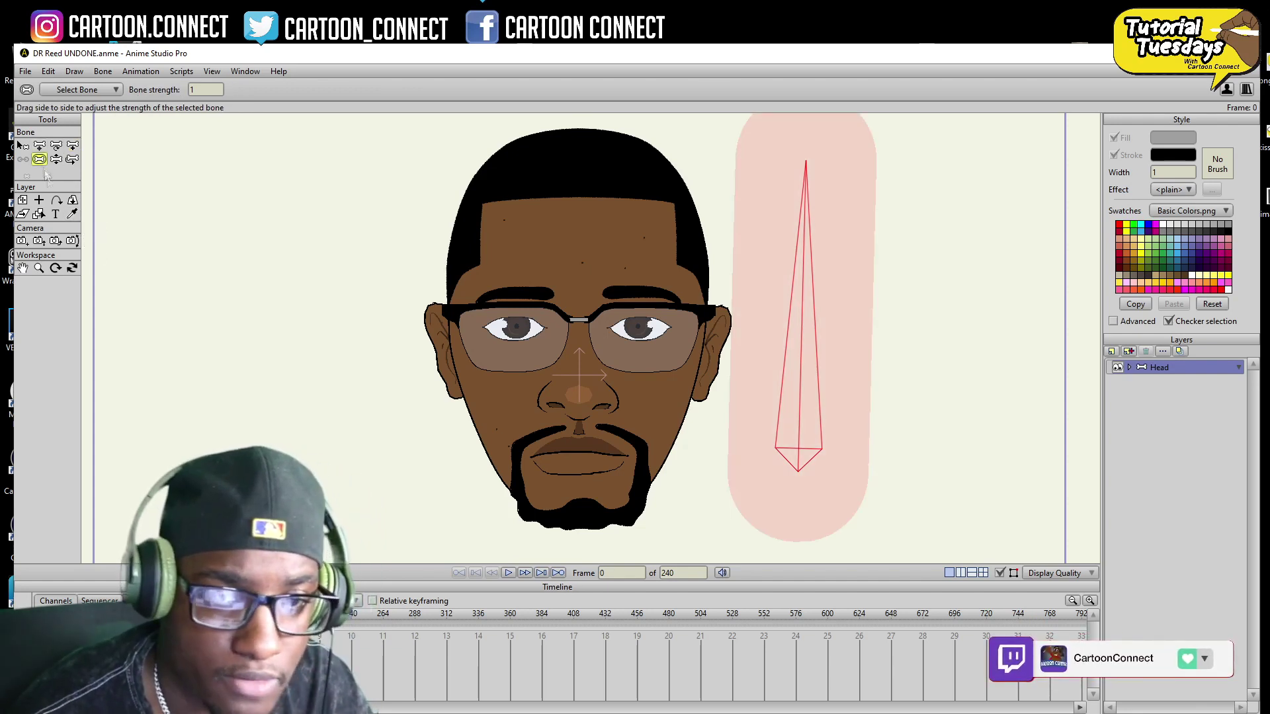
{"action": "left_click_drag", "start_coordinate": [835, 302], "coordinate": [711, 409]}
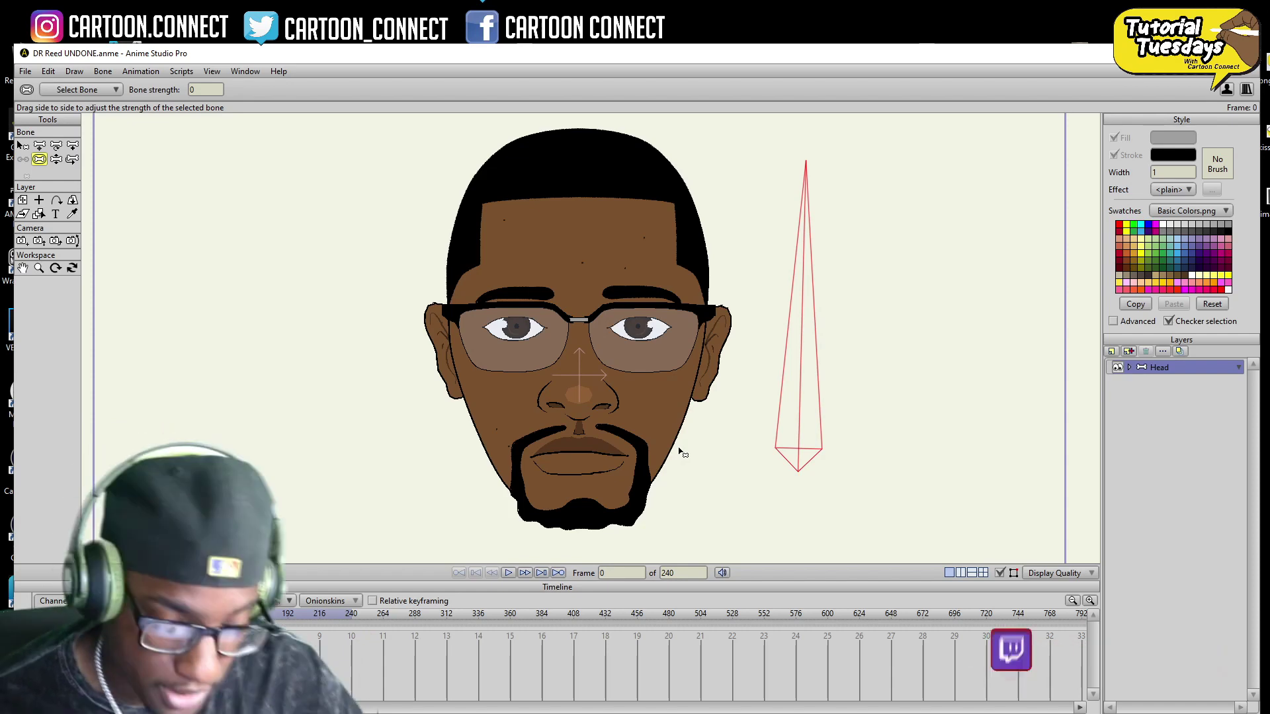
- Rename the new bone as Head Turn
{"action": "left_click", "coordinate": [21, 145]}
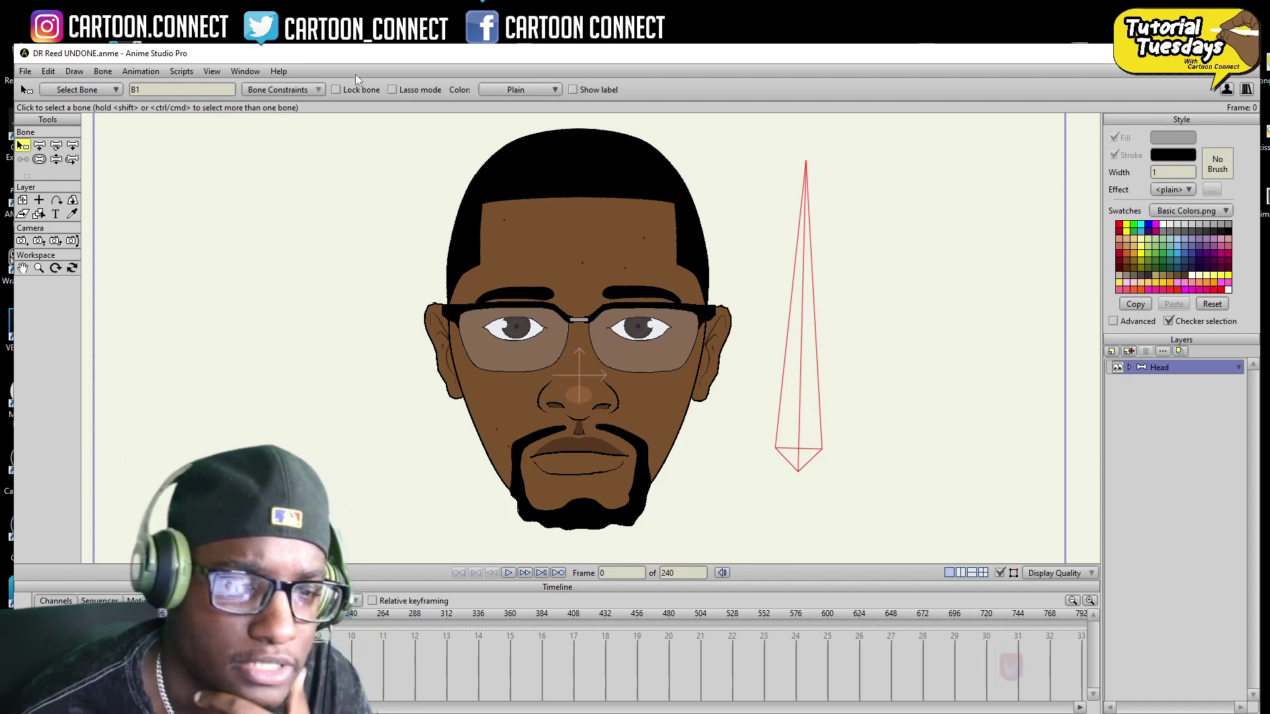
{"action": "double_click", "coordinate": [136, 90]}
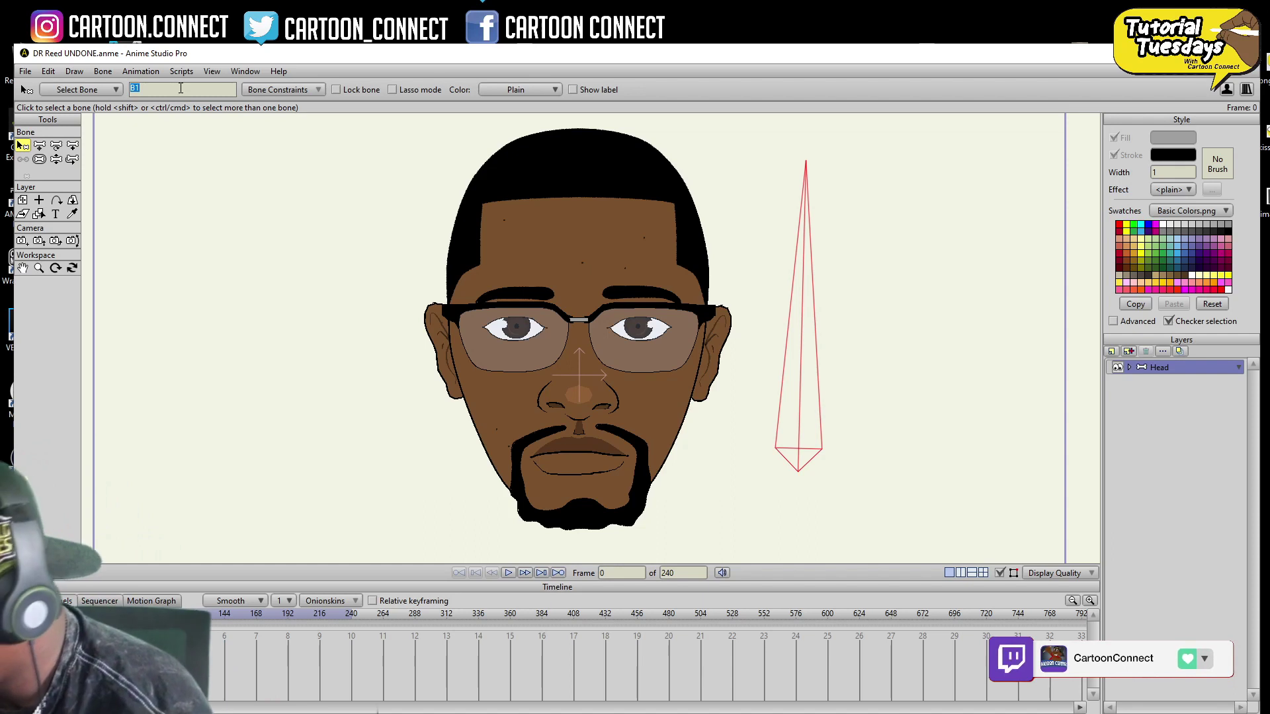
{"action": "type", "text": "Hear"}
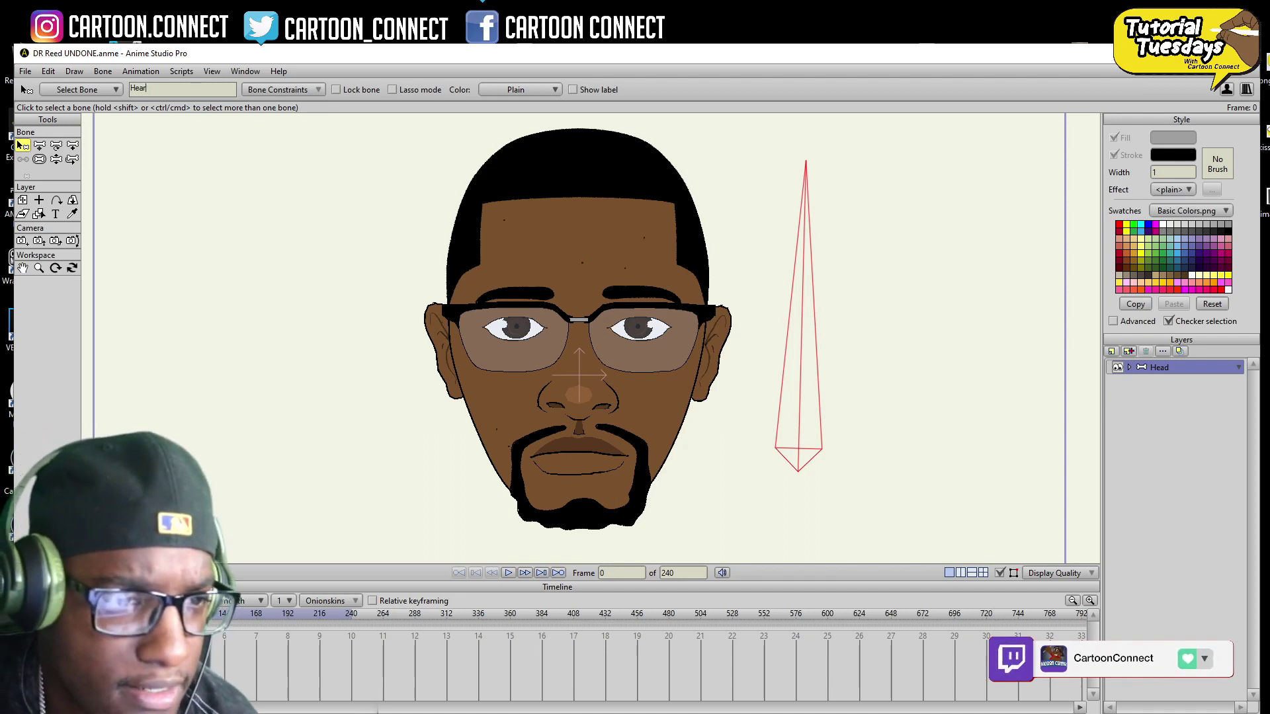
{"action": "type", "text": "Yu"}
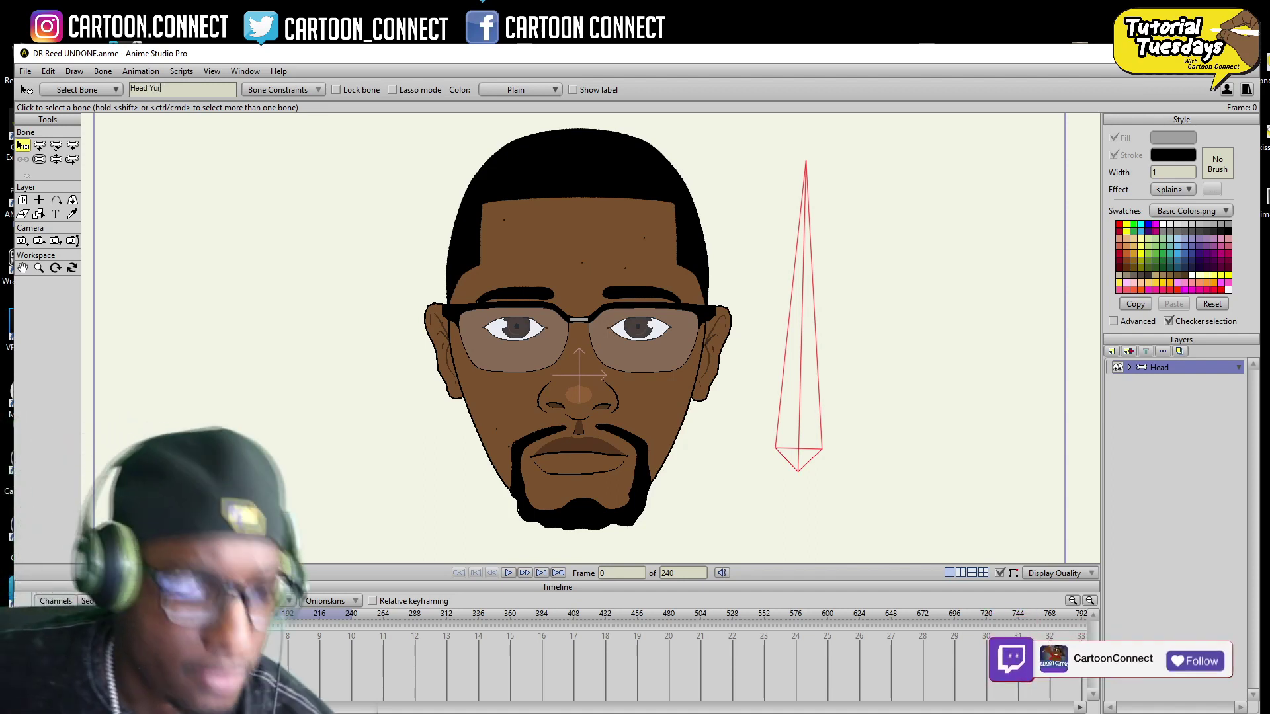
{"action": "key", "text": "BackSpace"}
{"action": "key", "text": "BackSpace"}
{"action": "key", "text": "BackSpace"}
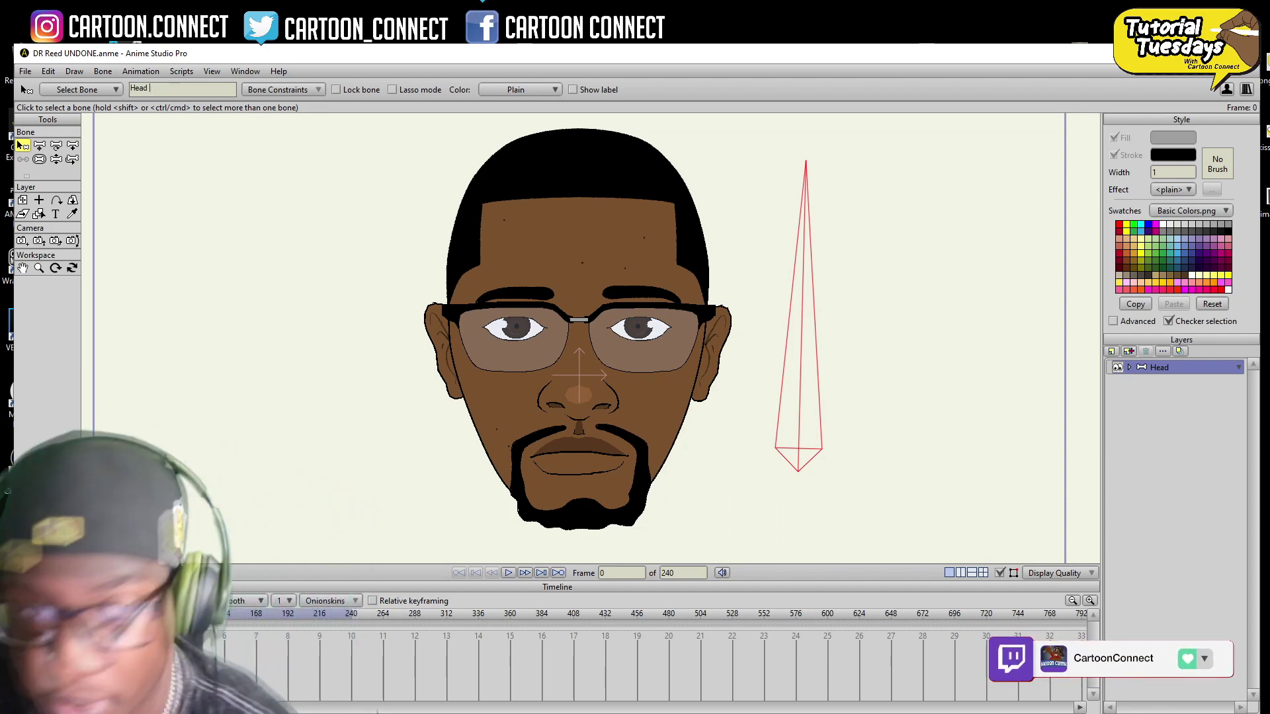
{"action": "type", "text": "Turn"}
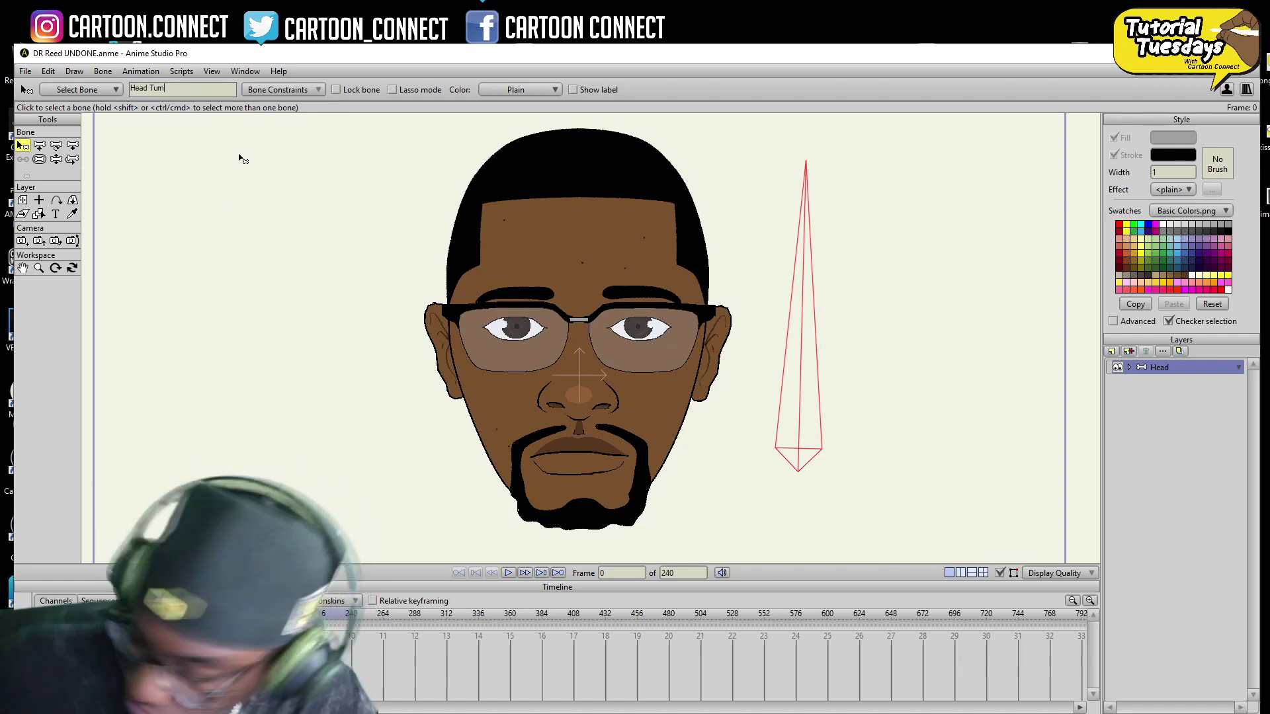
{"action": "key", "text": "Return"}
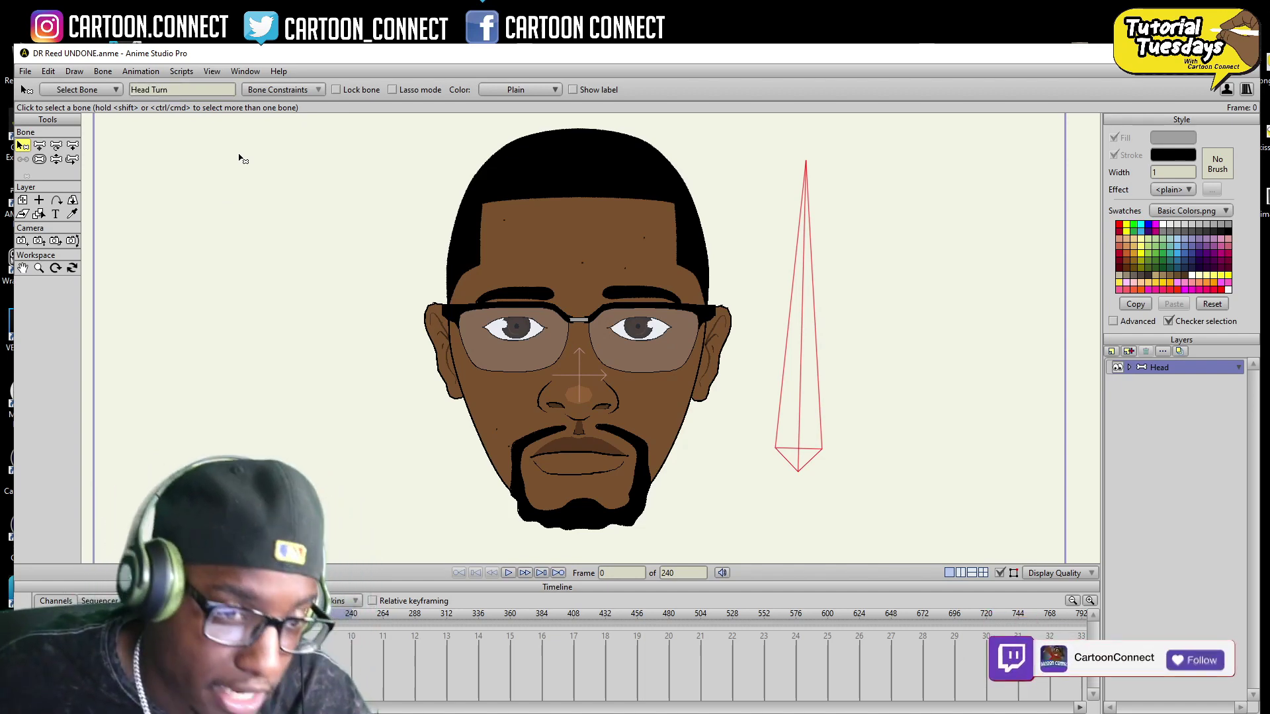
- Enable angle constraints on the Head Turn bone, with a range of -70 to 70 degrees
{"action": "left_click", "coordinate": [307, 89]}
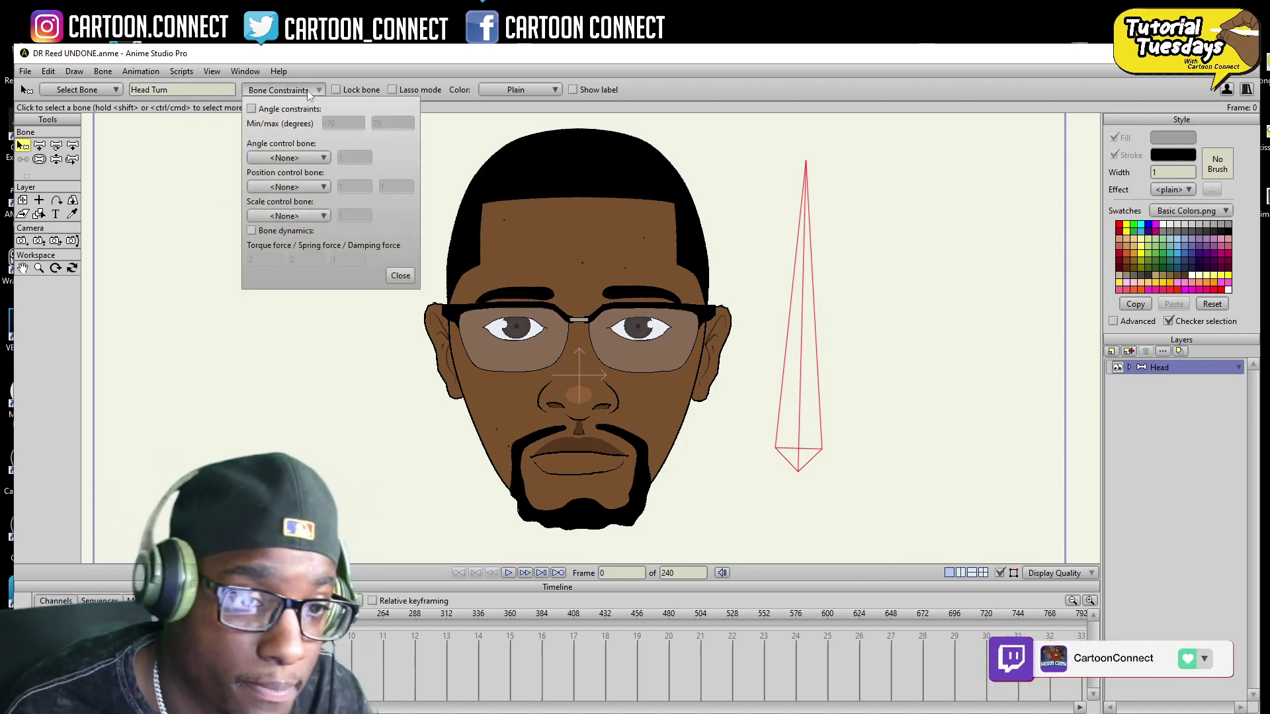
{"action": "left_click", "coordinate": [267, 110]}
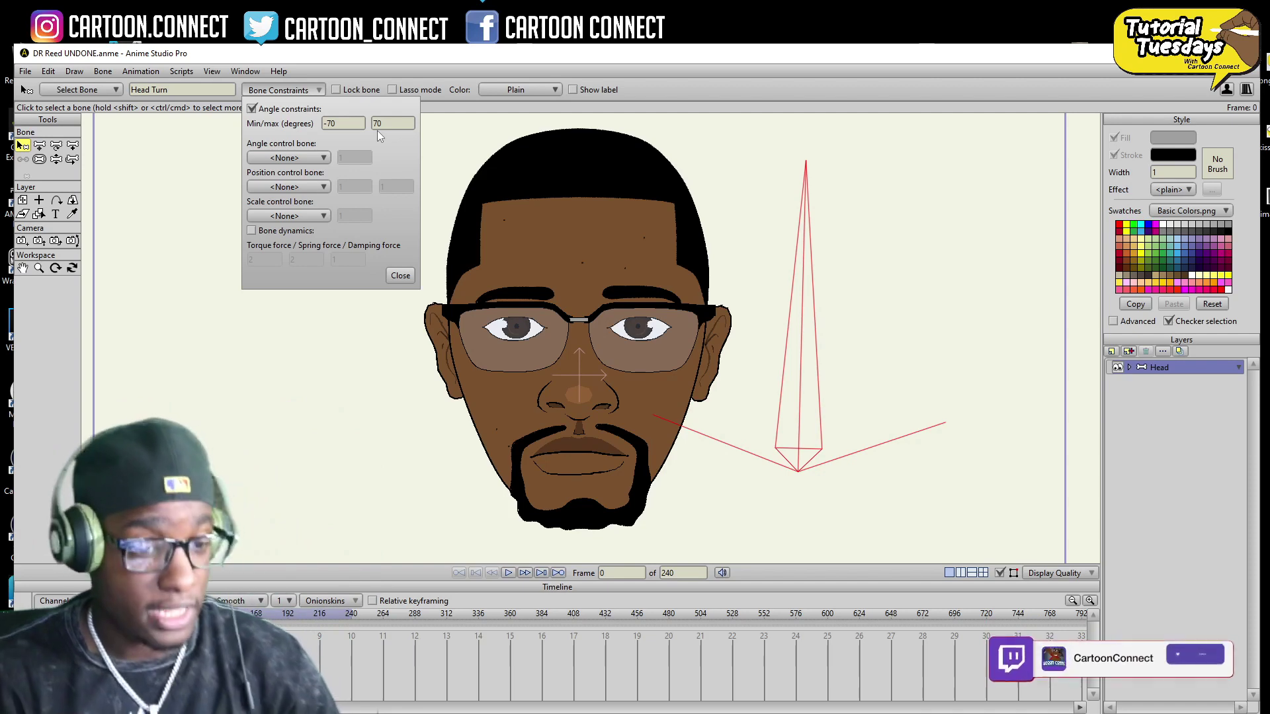
{"action": "left_click", "coordinate": [400, 275]}
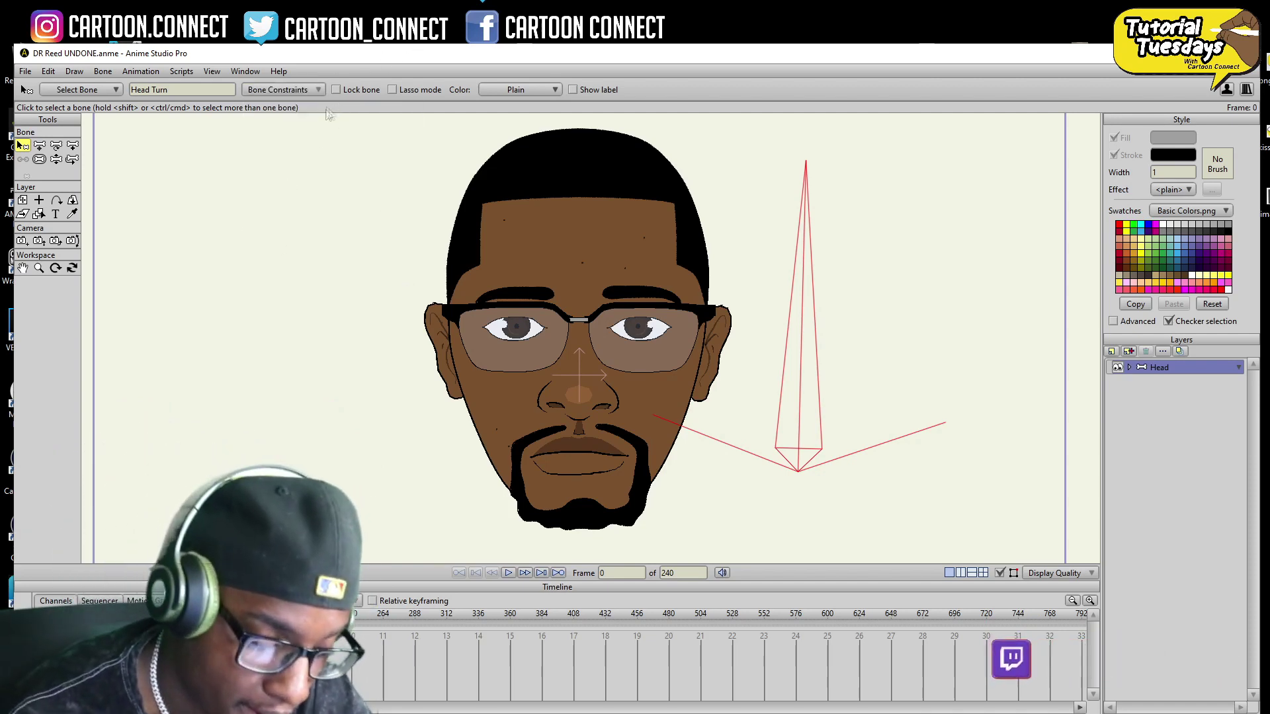
- Color the Head Turn bone red and show its label
{"action": "left_click", "coordinate": [522, 90]}
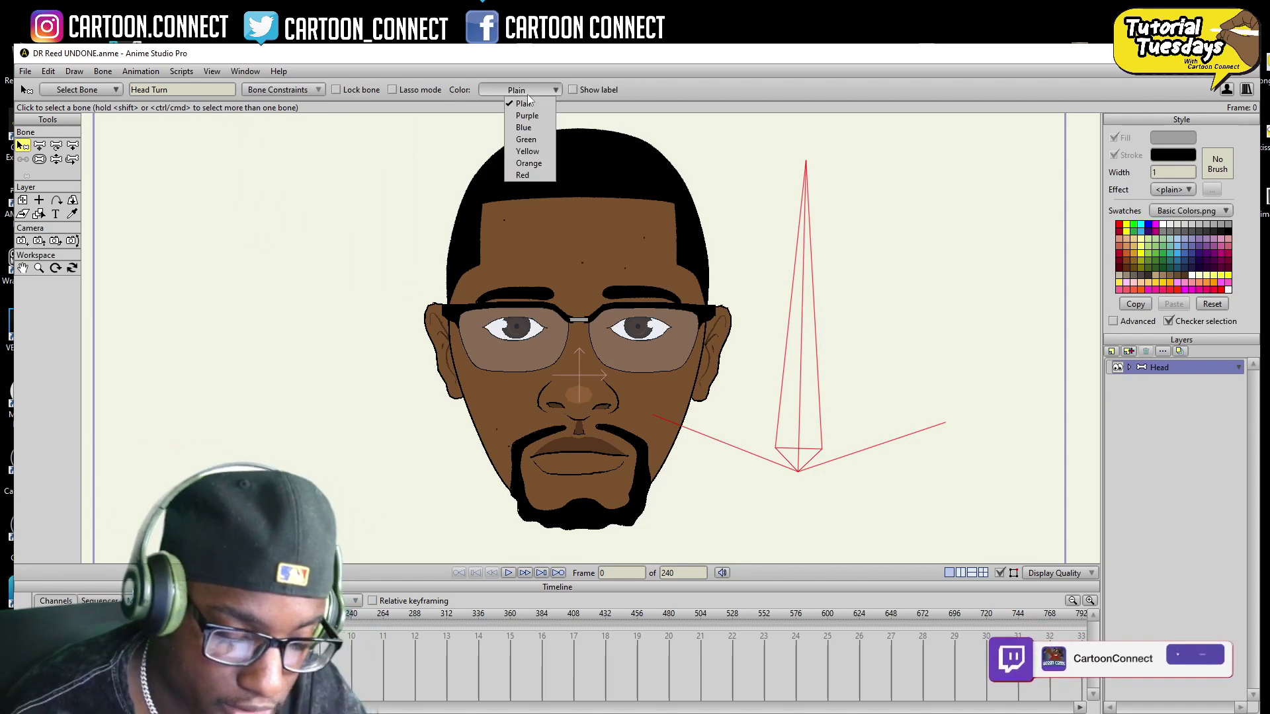
{"action": "left_click", "coordinate": [524, 175]}
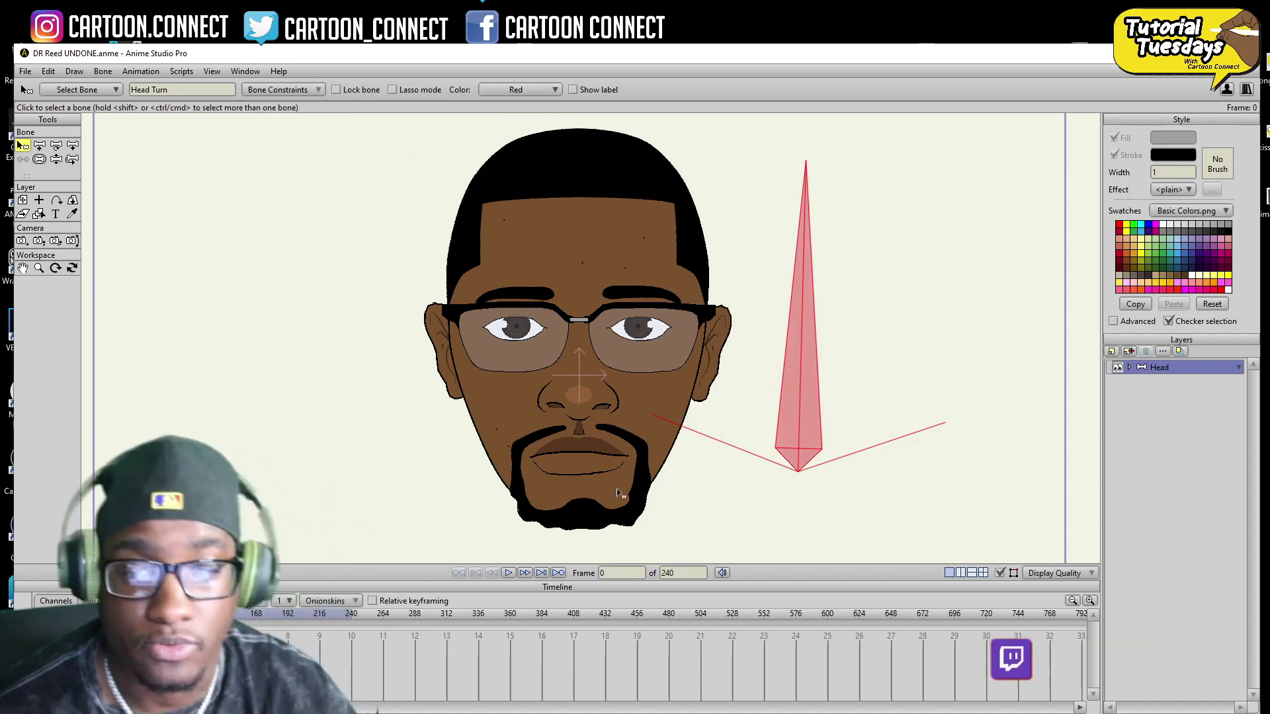
{"action": "left_click", "coordinate": [573, 90]}
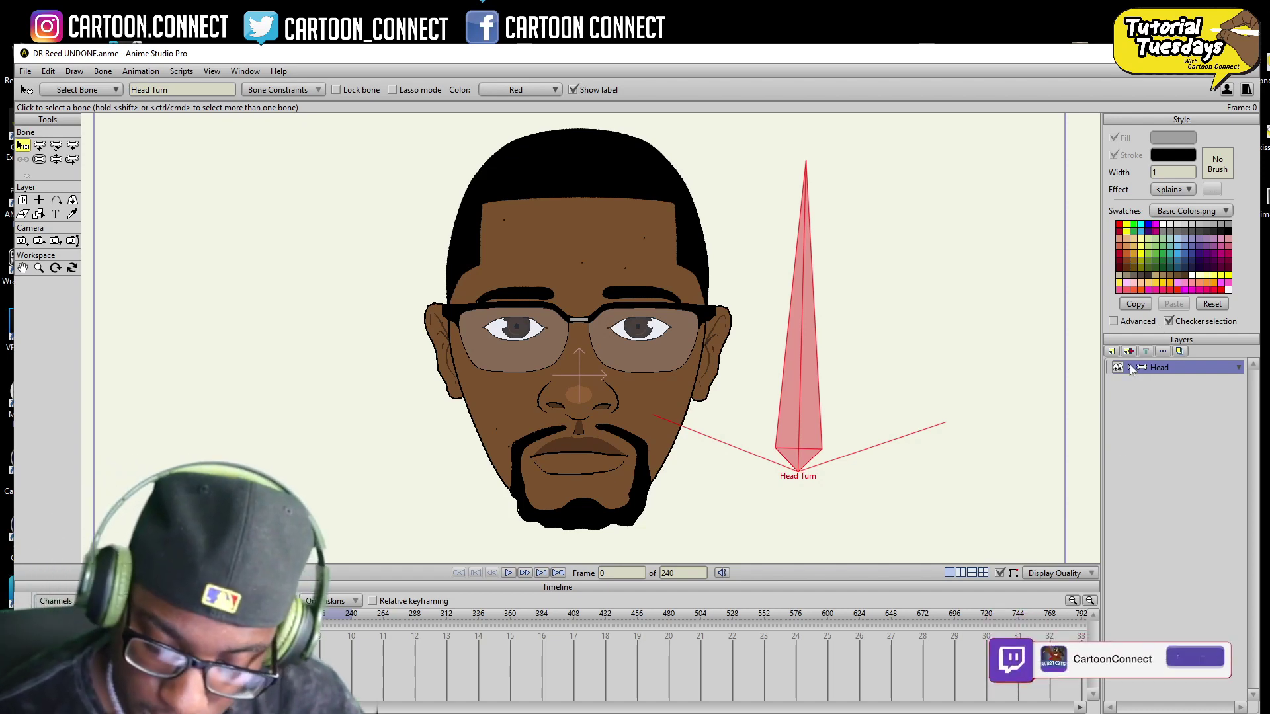
- Open the Actions window and create an action named Head Turn for the bone
{"action": "left_click", "coordinate": [56, 158]}
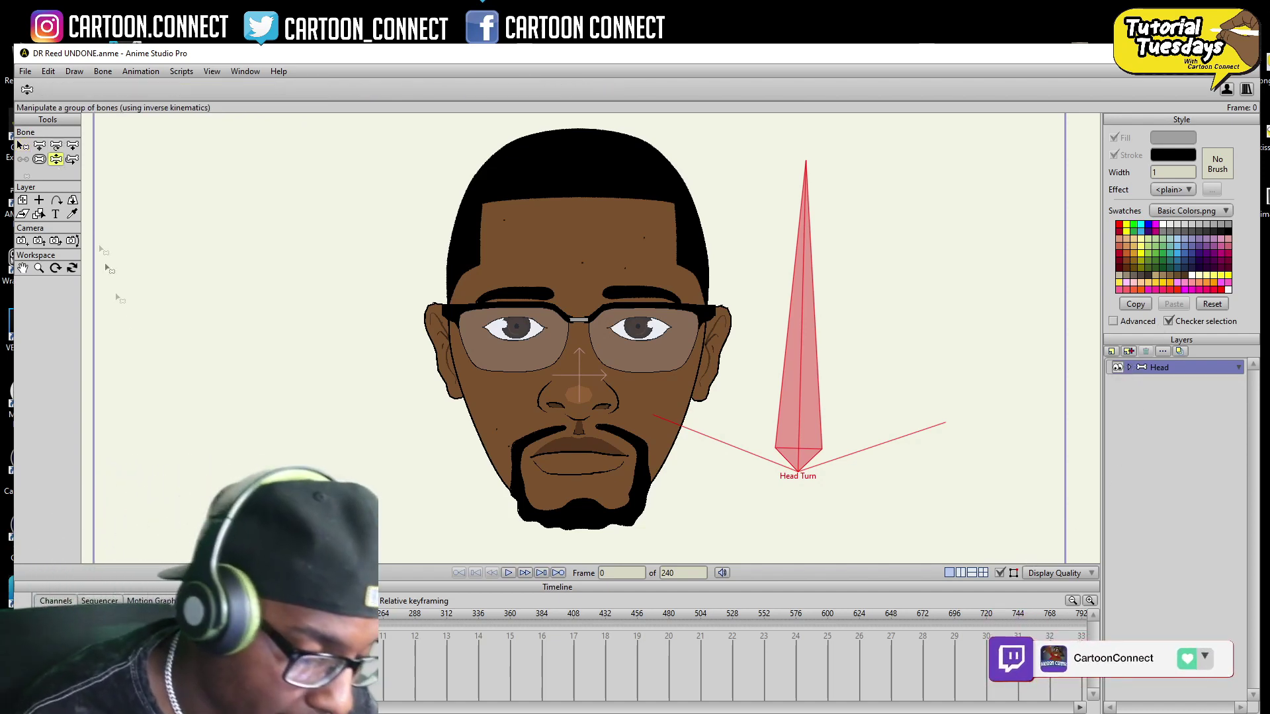
{"action": "left_click", "coordinate": [242, 71]}
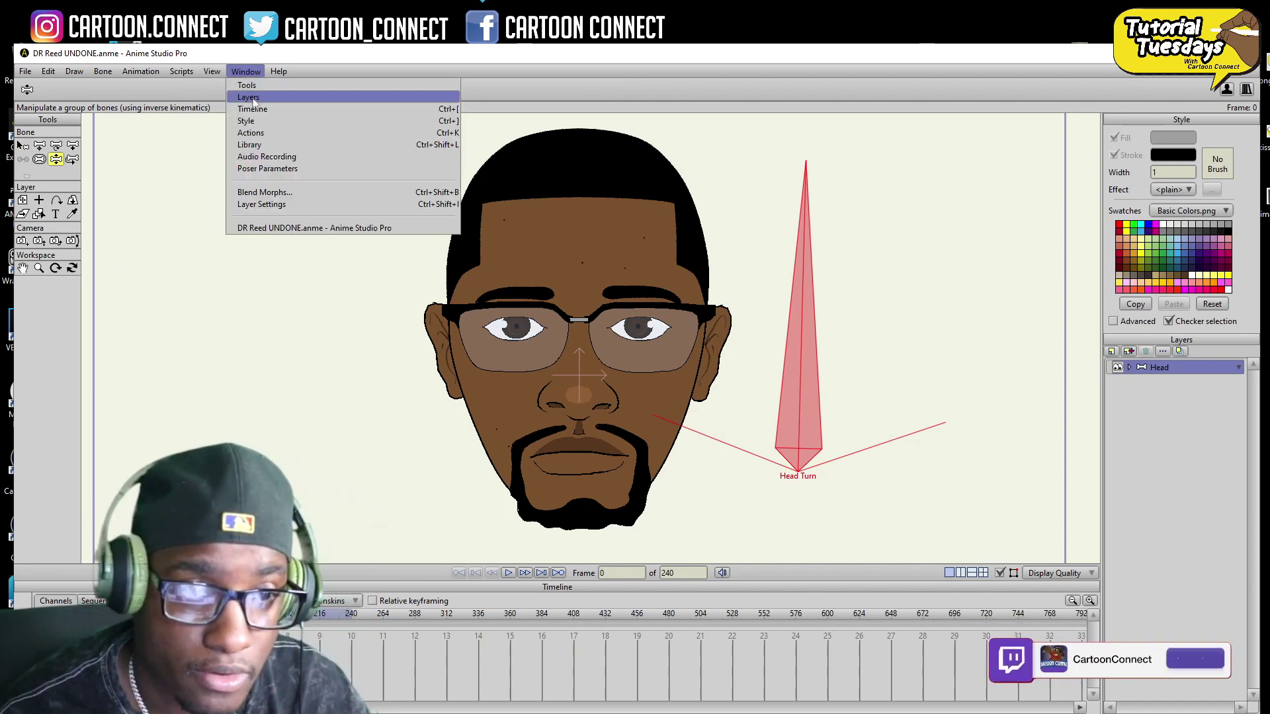
{"action": "left_click", "coordinate": [258, 133]}
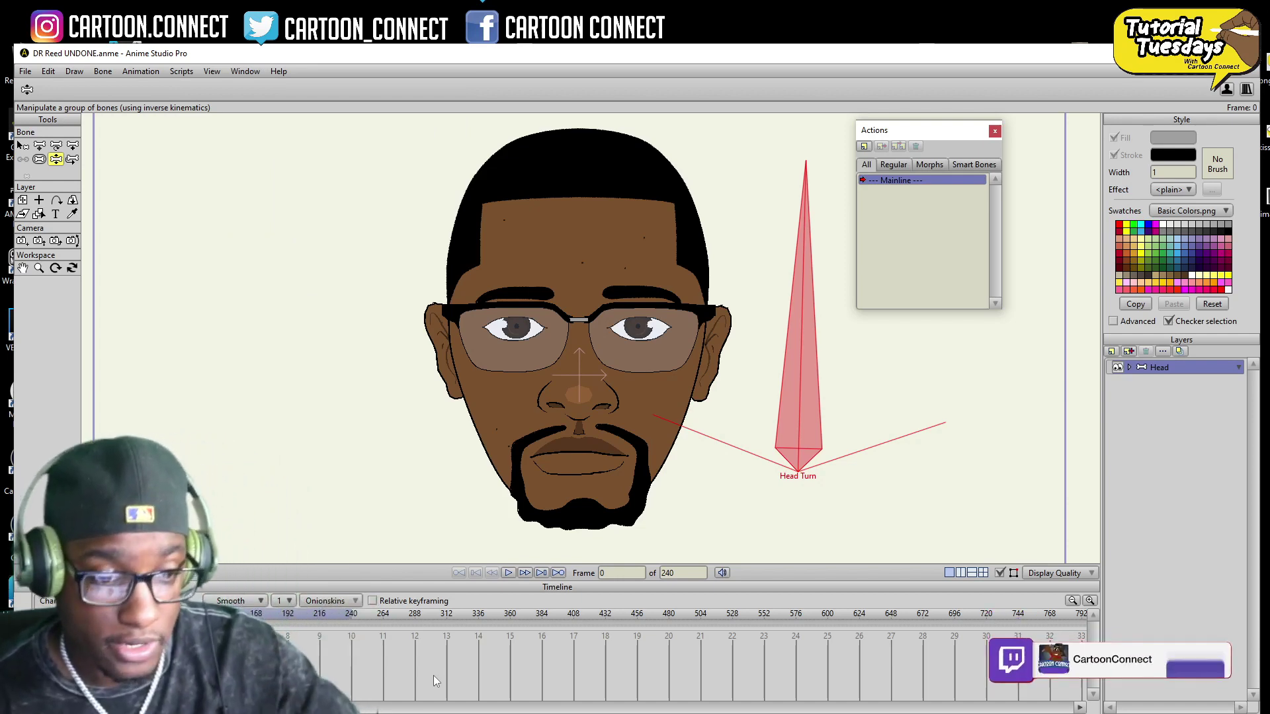
{"action": "left_click", "coordinate": [866, 147]}
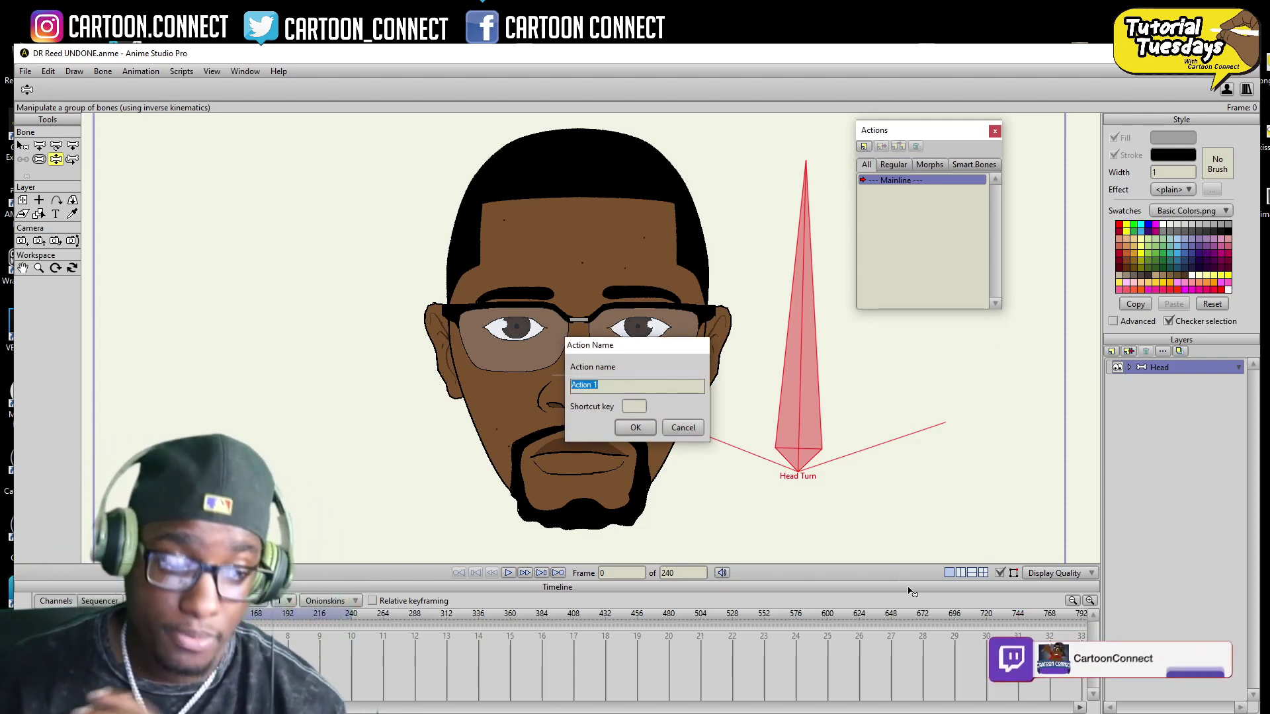
{"action": "type", "text": "H"}
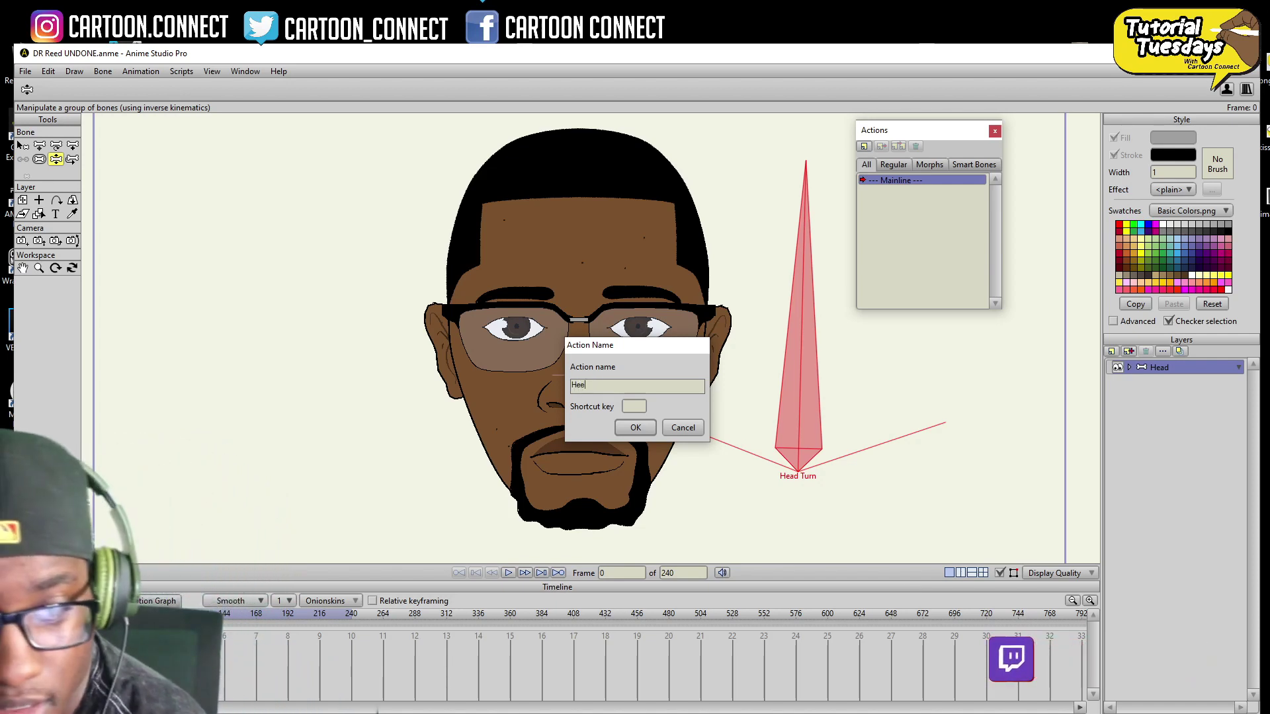
{"action": "type", "text": "ead Tur"}
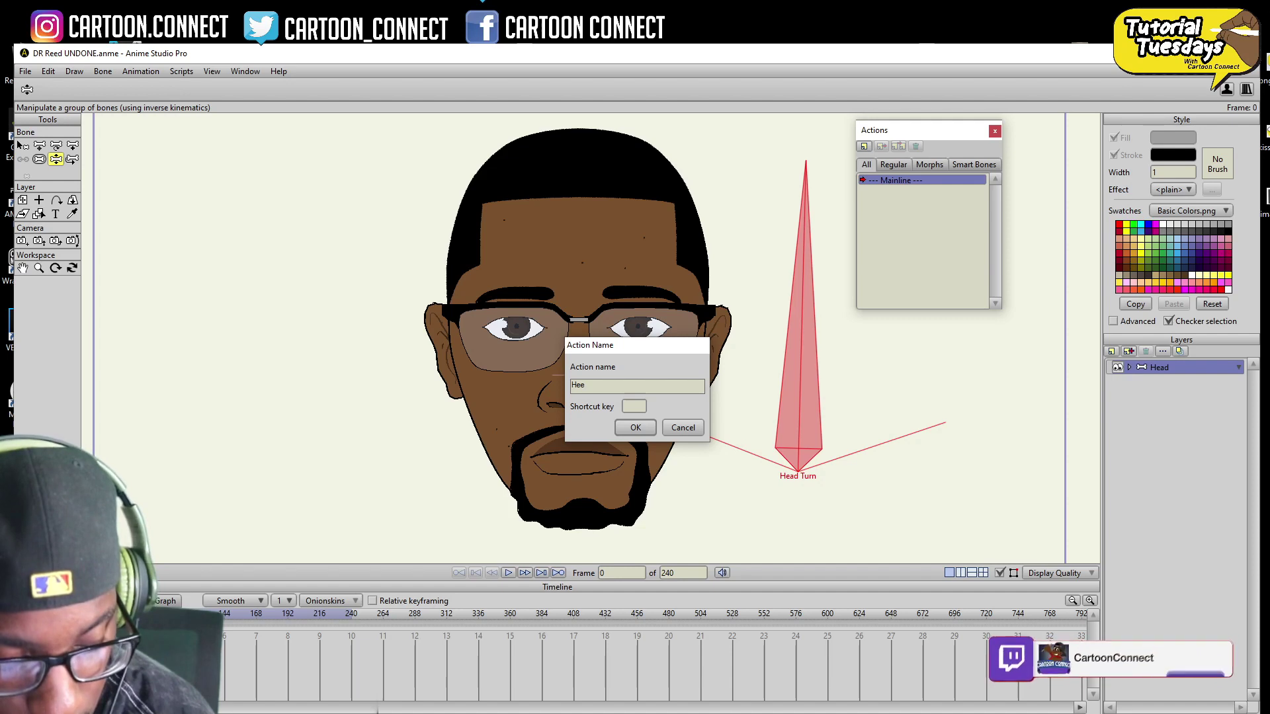
{"action": "type", "text": "n"}
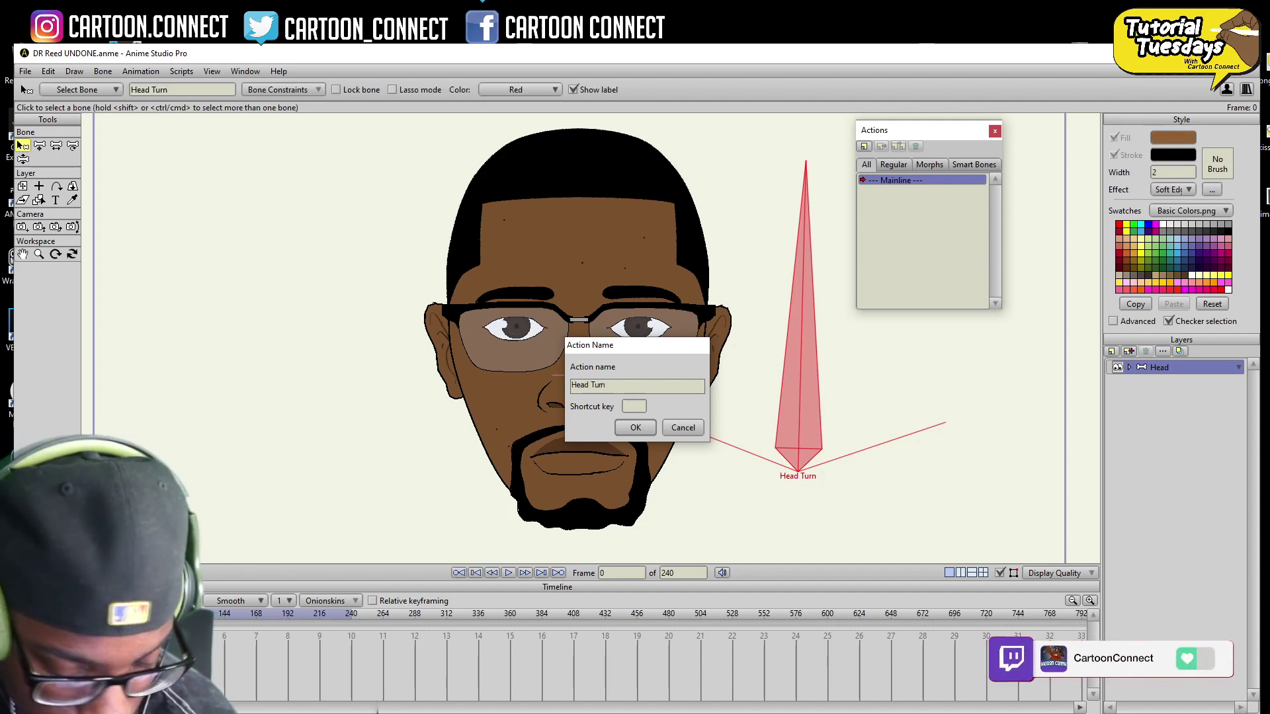
{"action": "key", "text": "Return"}
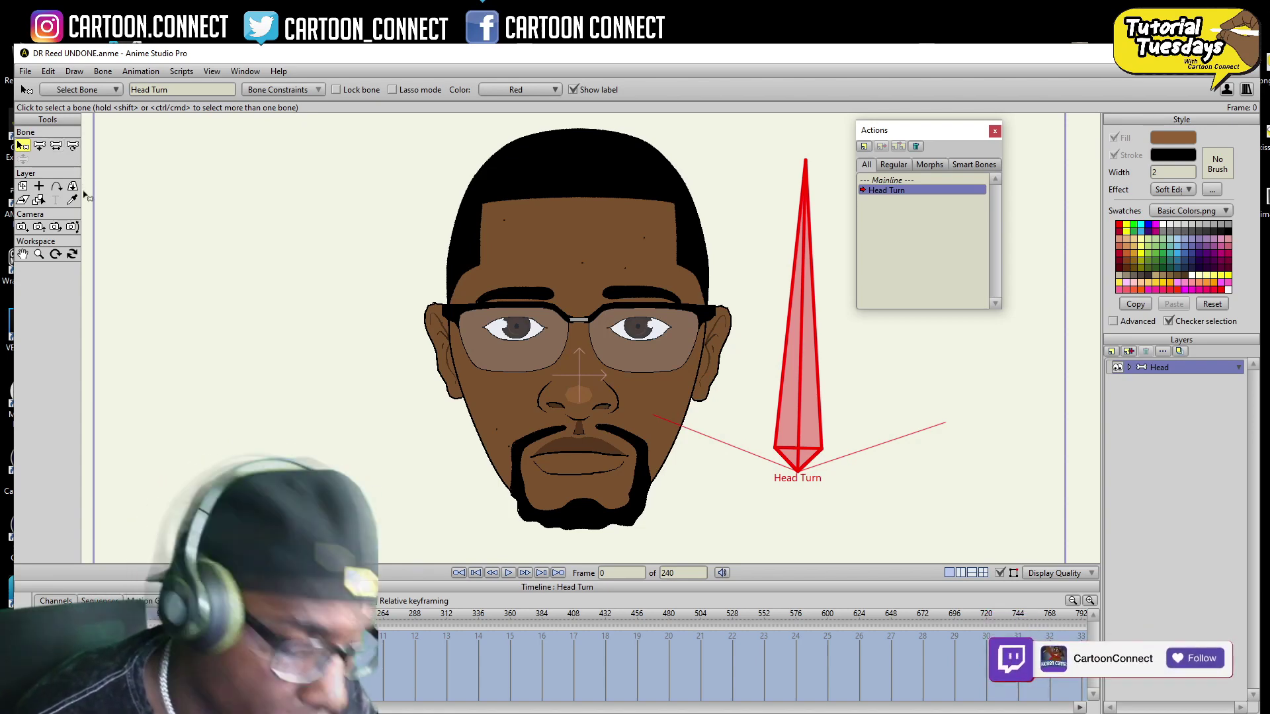
- Rotate the Head Turn bone counterclockwise to its angle limit, toward the face, within the Head Turn action
{"action": "left_click", "coordinate": [73, 146]}
{"action": "left_click_drag", "start_coordinate": [800, 334], "coordinate": [648, 485]}
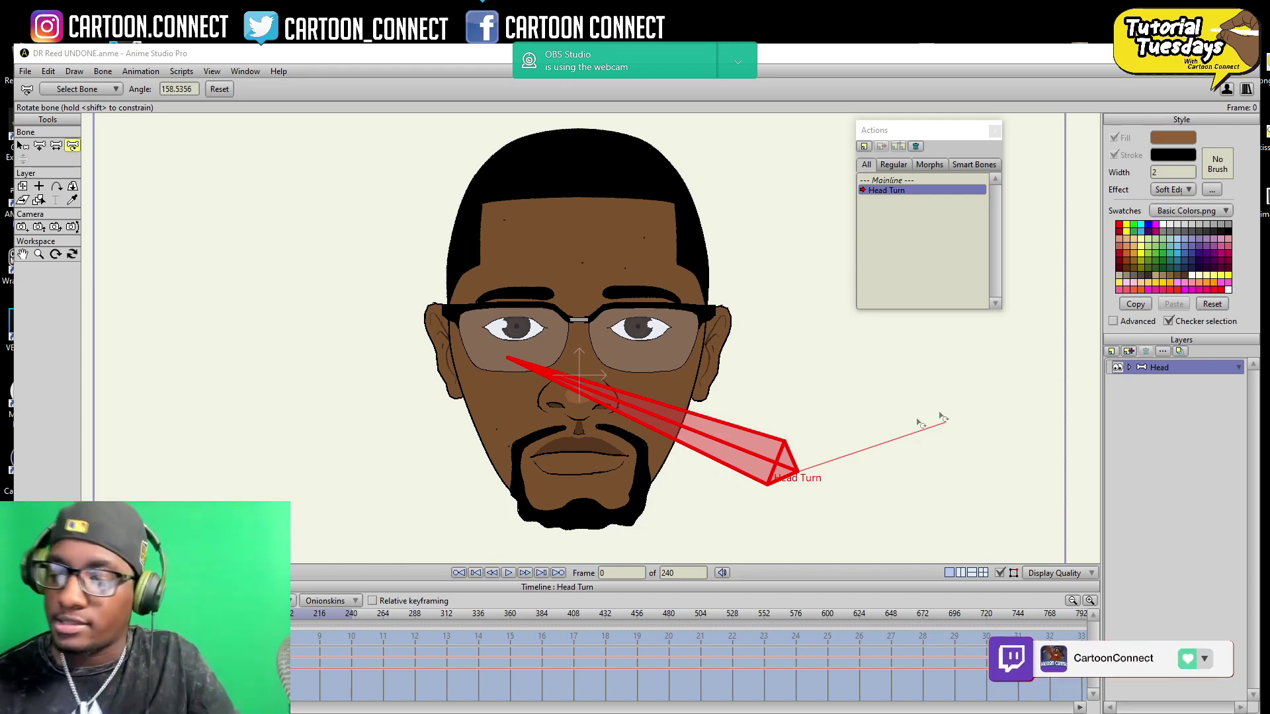
- Expand the Head bone layer's contents and go to frame 1 of the Head Turn action's timeline
{"action": "left_click", "coordinate": [1130, 368]}
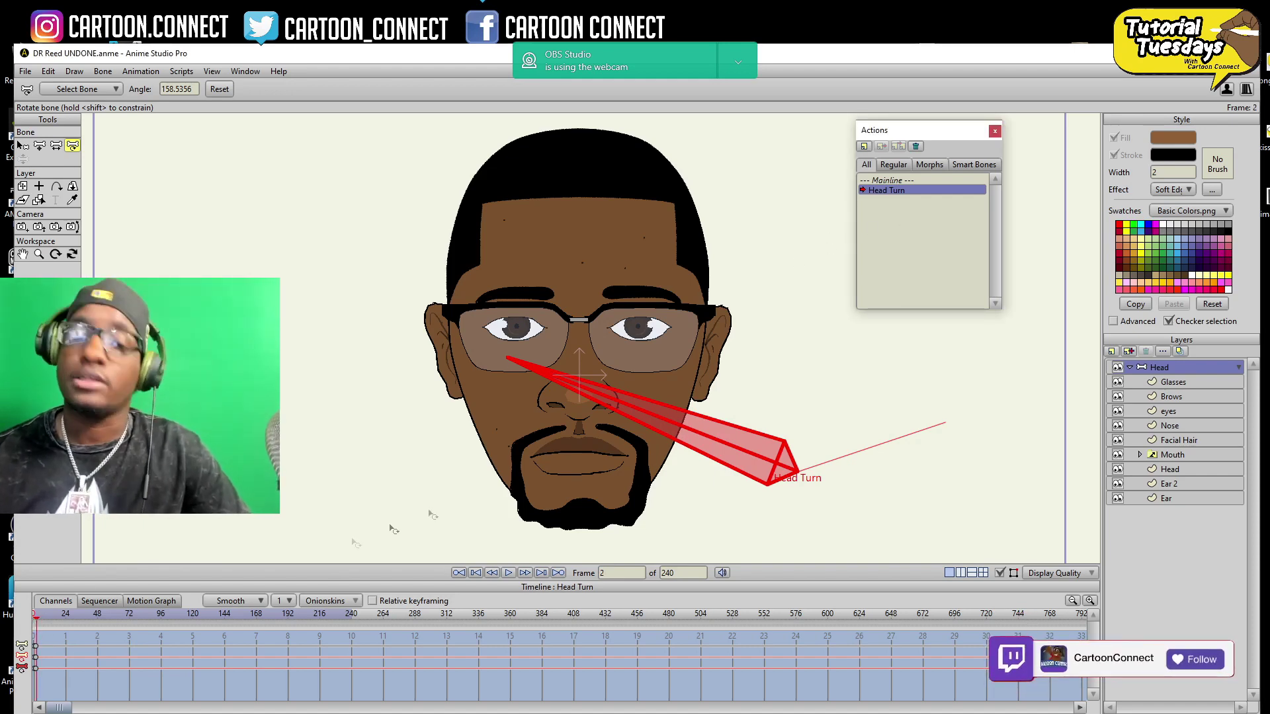
{"action": "left_click", "coordinate": [34, 620]}
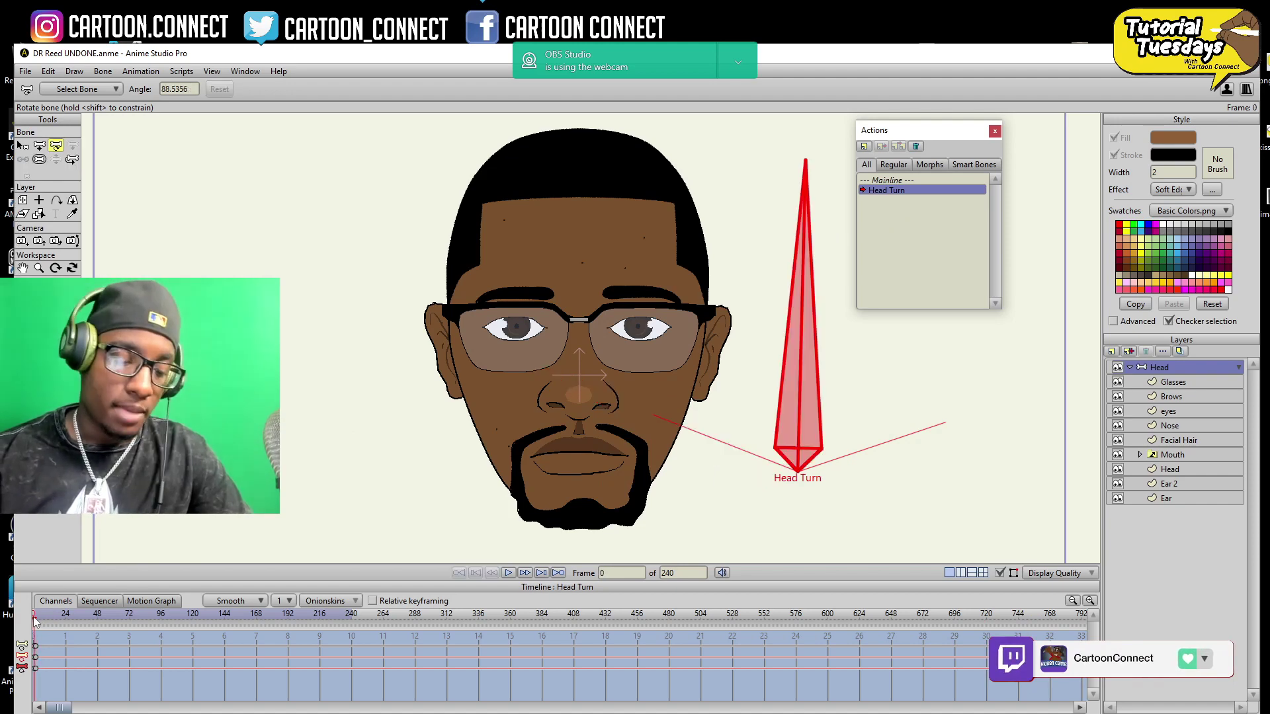
{"action": "left_click", "coordinate": [36, 620]}
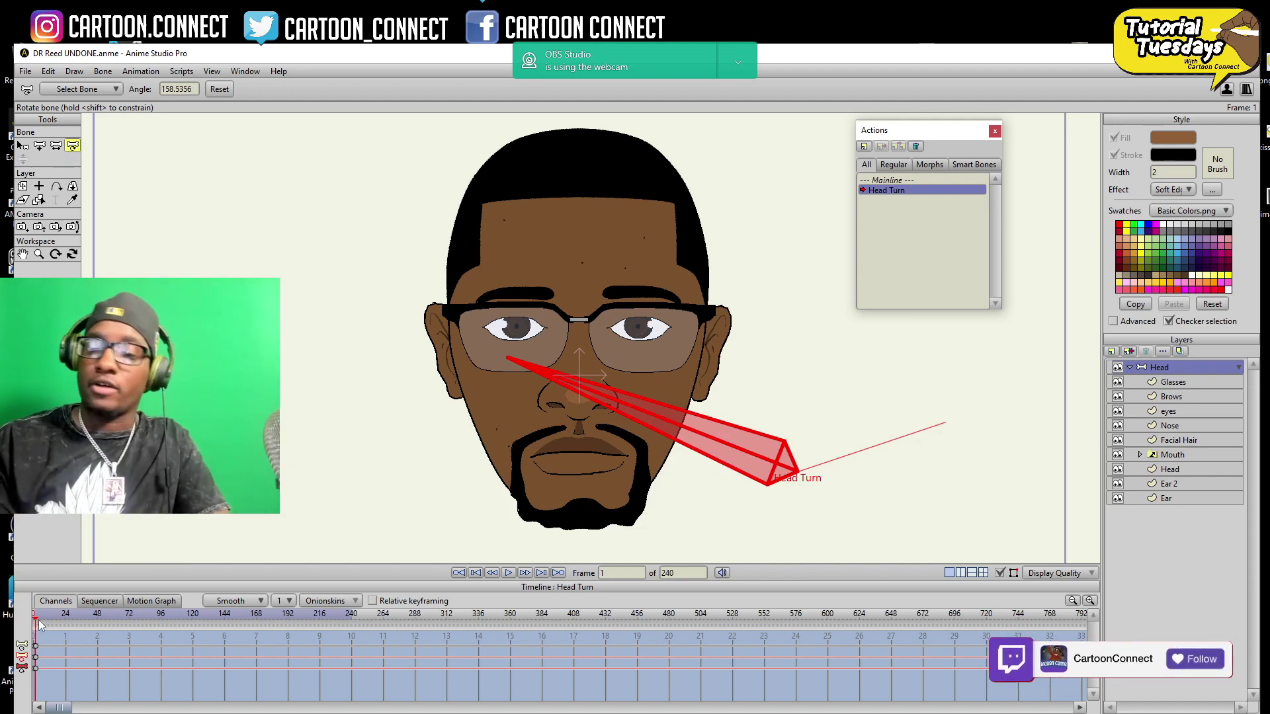
{"action": "left_click", "coordinate": [1130, 368]}
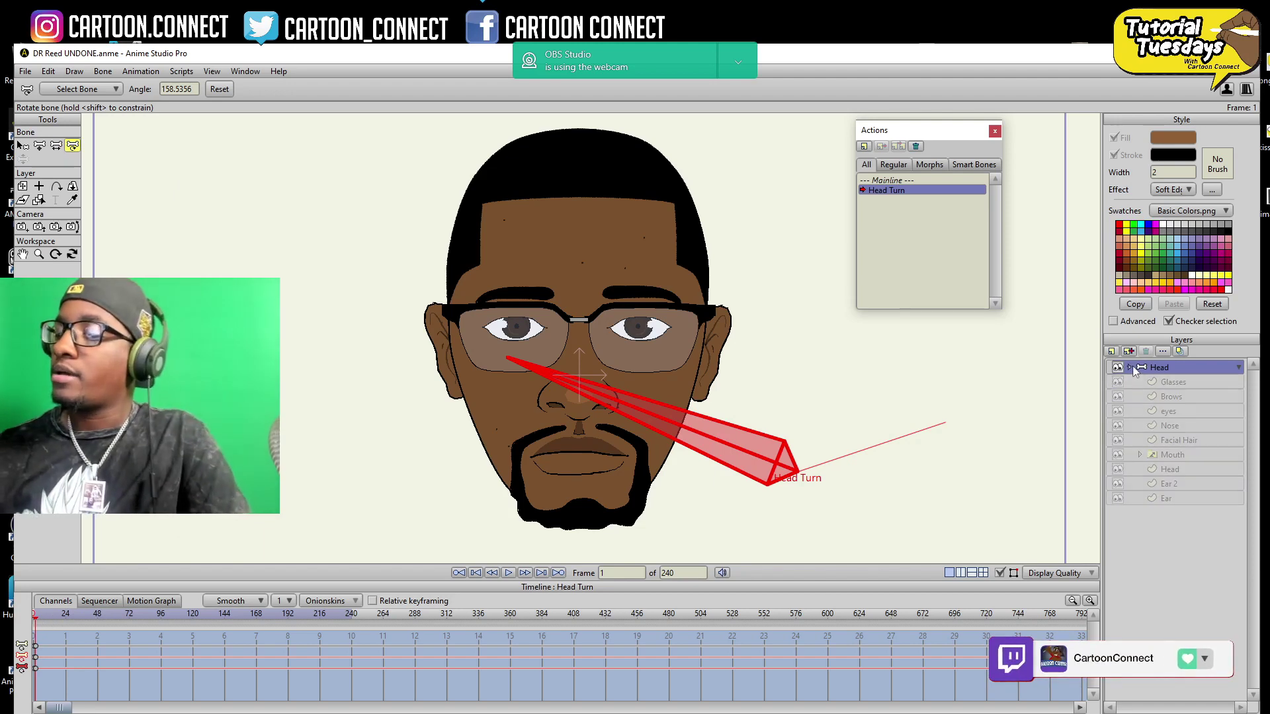
{"action": "left_click", "coordinate": [1129, 368]}
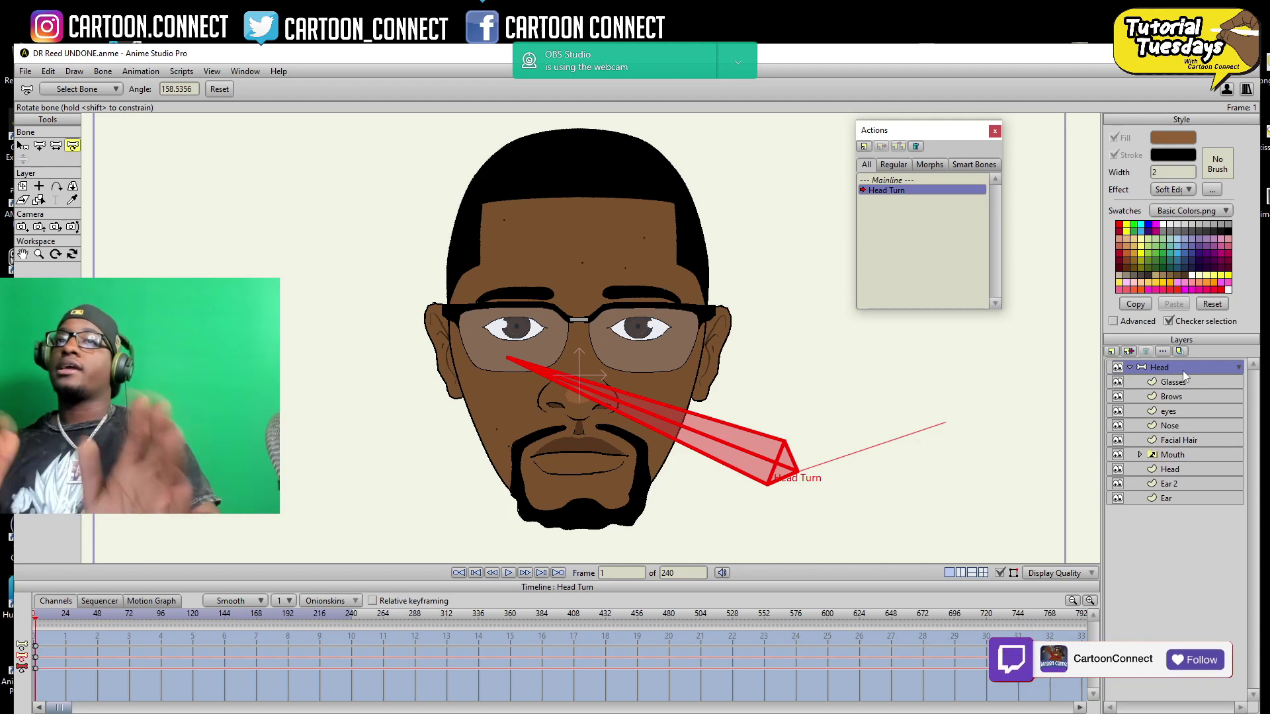
- On the Head vector layer, lasso the chin and lower jaw points and shift them toward the face's left side as viewed
{"action": "left_click", "coordinate": [1175, 469]}
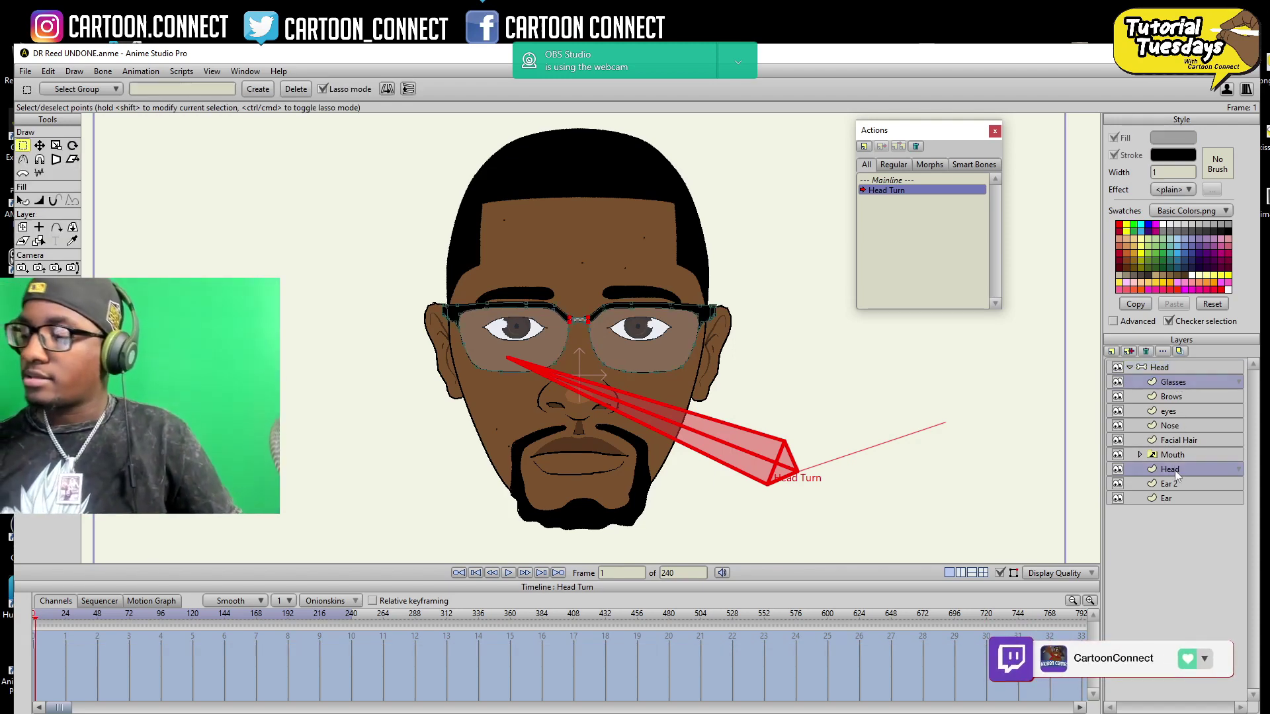
{"action": "mouse_move", "coordinate": [643, 529]}
{"action": "left_mouse_down"}
{"action": "mouse_move", "coordinate": [649, 454]}
{"action": "mouse_move", "coordinate": [592, 424]}
{"action": "mouse_move", "coordinate": [491, 413]}
{"action": "mouse_move", "coordinate": [695, 506]}
{"action": "left_mouse_up"}
{"action": "key", "text": "t"}
{"action": "left_click_drag", "start_coordinate": [615, 516], "coordinate": [607, 495]}
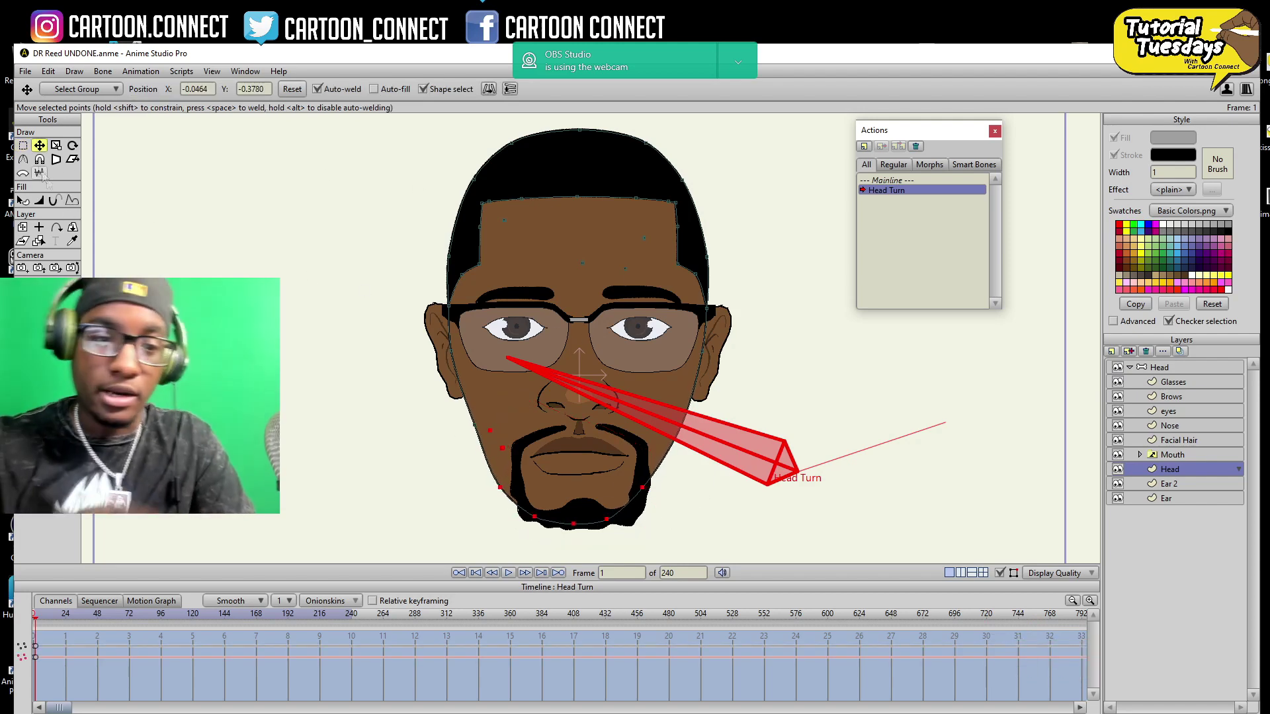
- Fine-tune the jaw and chin points individually so the face outline follows the beard and turns toward the viewer's left
{"action": "left_click", "coordinate": [24, 146]}
{"action": "left_click", "coordinate": [475, 424]}
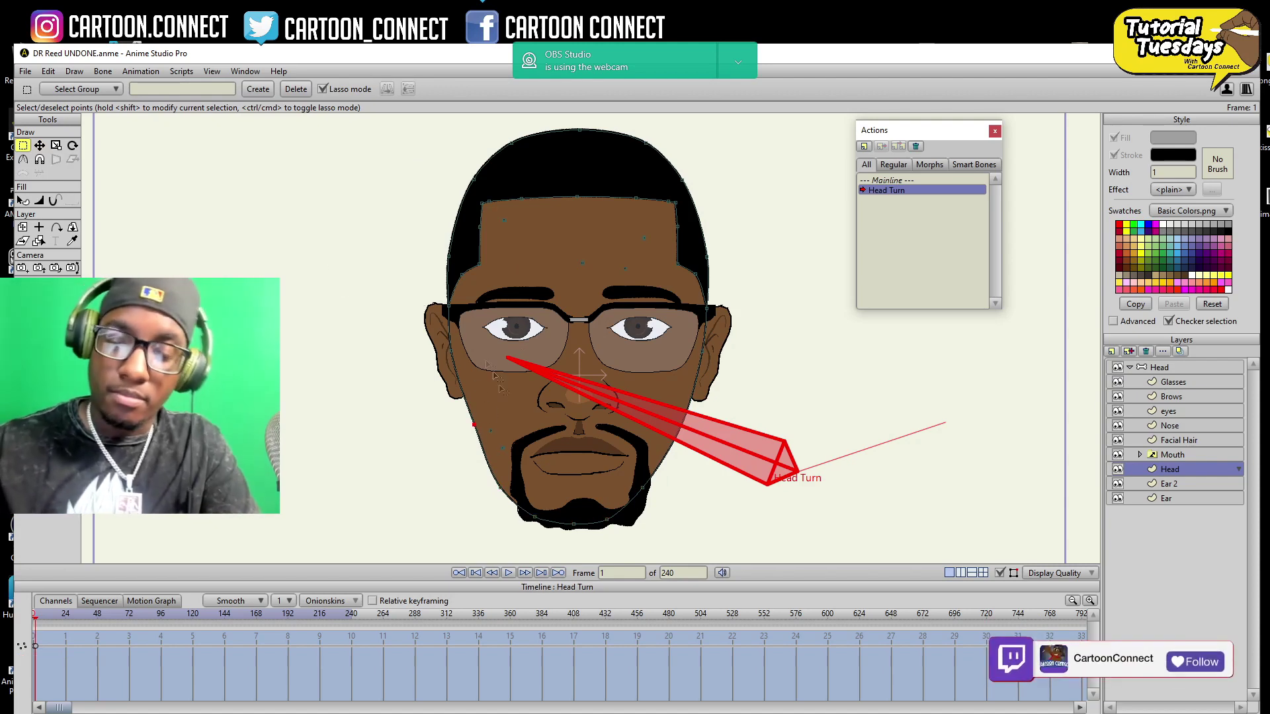
{"action": "key", "text": "t"}
{"action": "left_click_drag", "start_coordinate": [474, 428], "coordinate": [471, 426]}
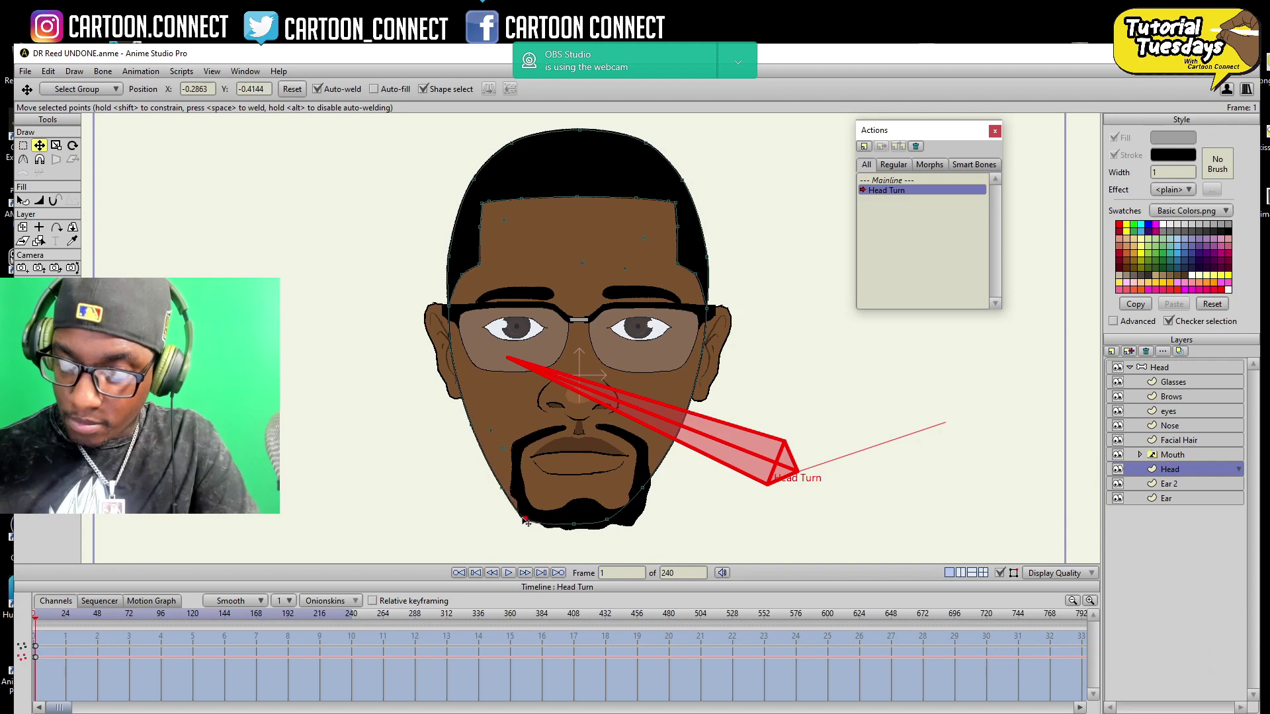
{"action": "left_click", "coordinate": [573, 526]}
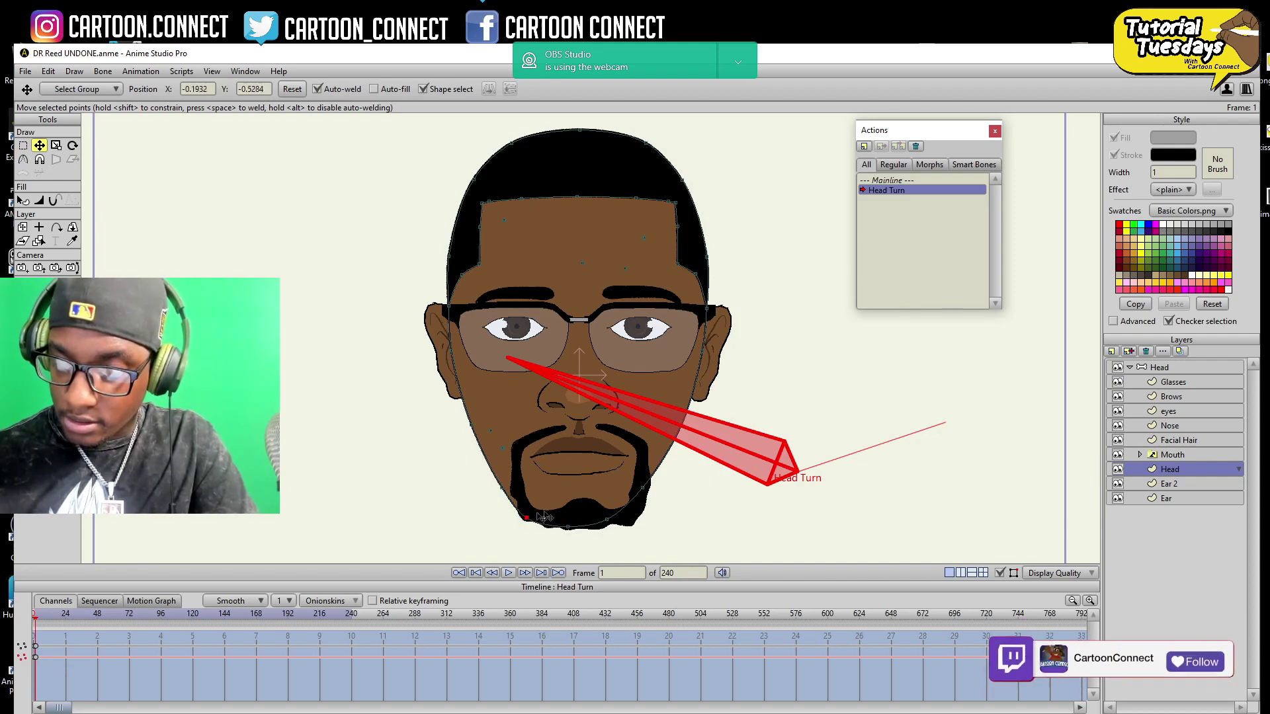
{"action": "left_click", "coordinate": [604, 520]}
{"action": "left_click", "coordinate": [641, 490]}
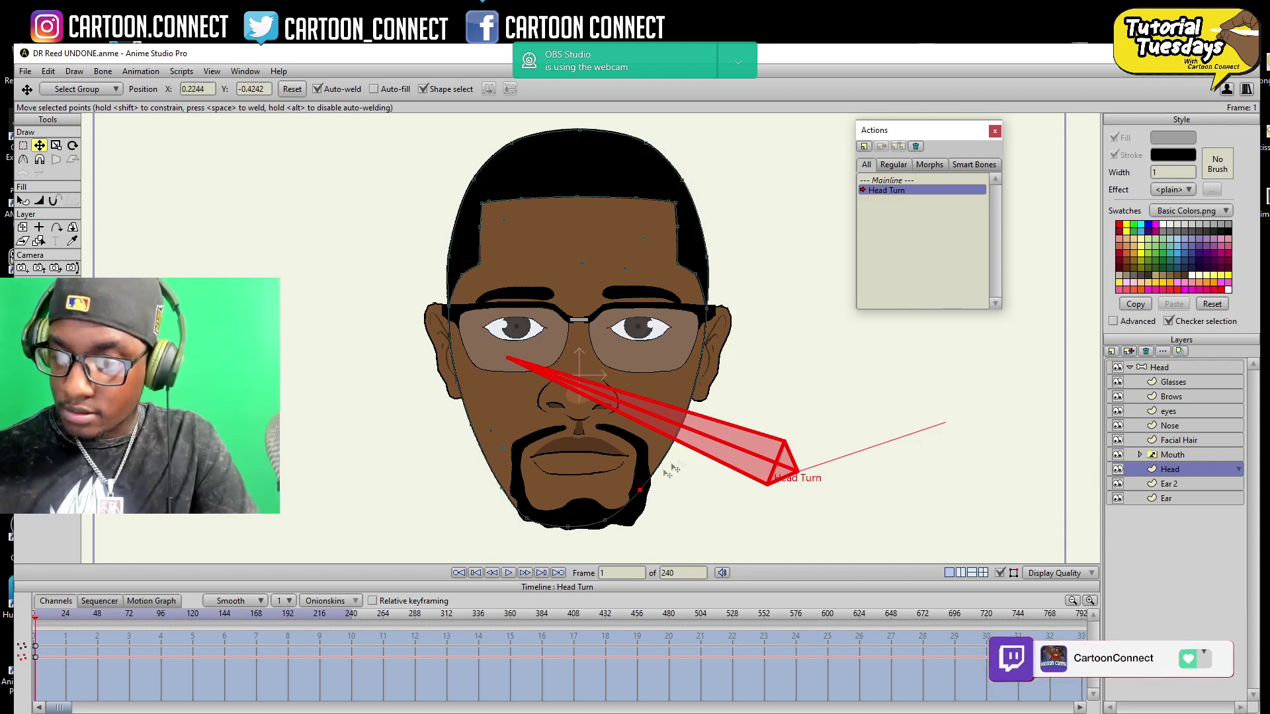
{"action": "left_click", "coordinate": [682, 427]}
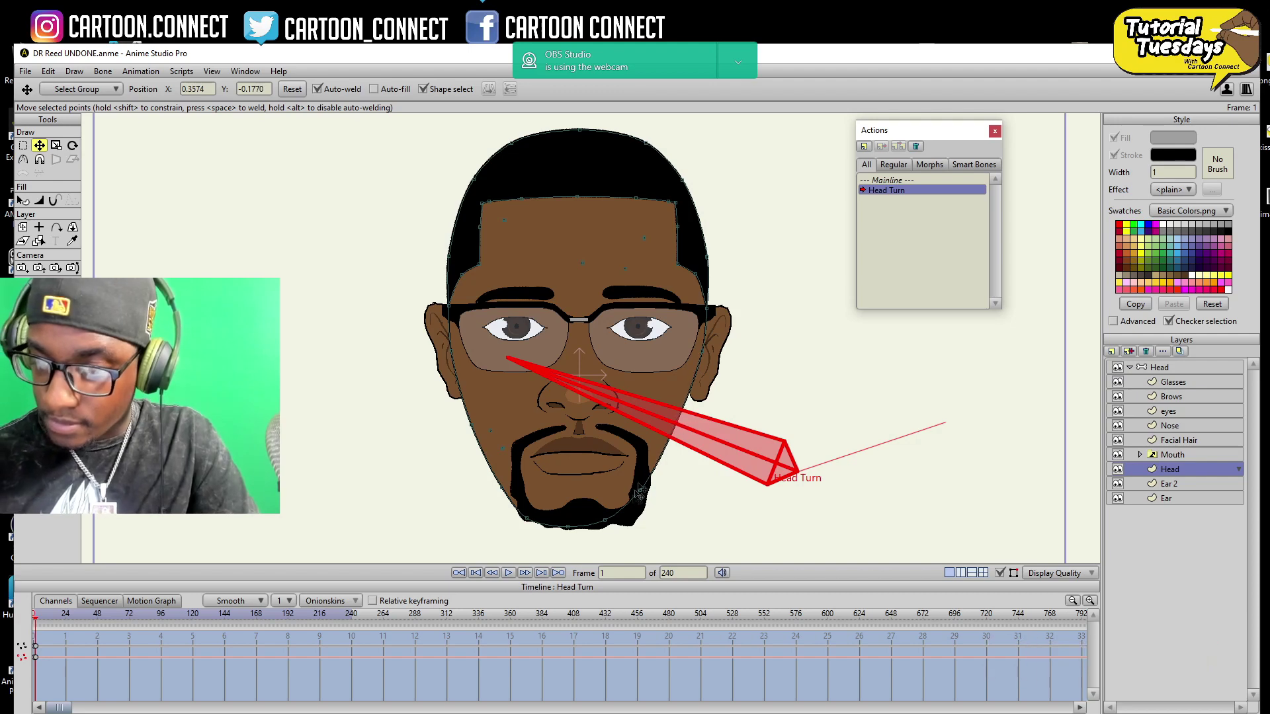
{"action": "left_click", "coordinate": [607, 522]}
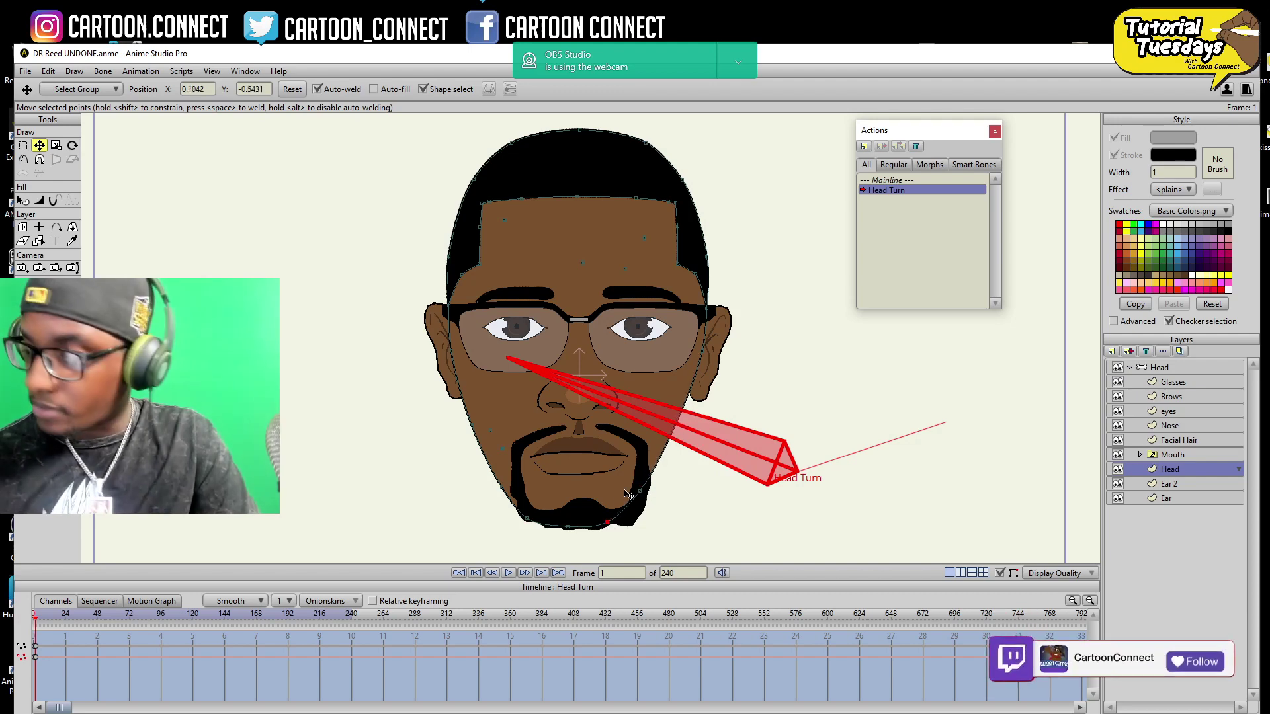
- Enable animated layer order in the Head bone layer's depth sorting settings
{"action": "left_click", "coordinate": [1168, 485]}
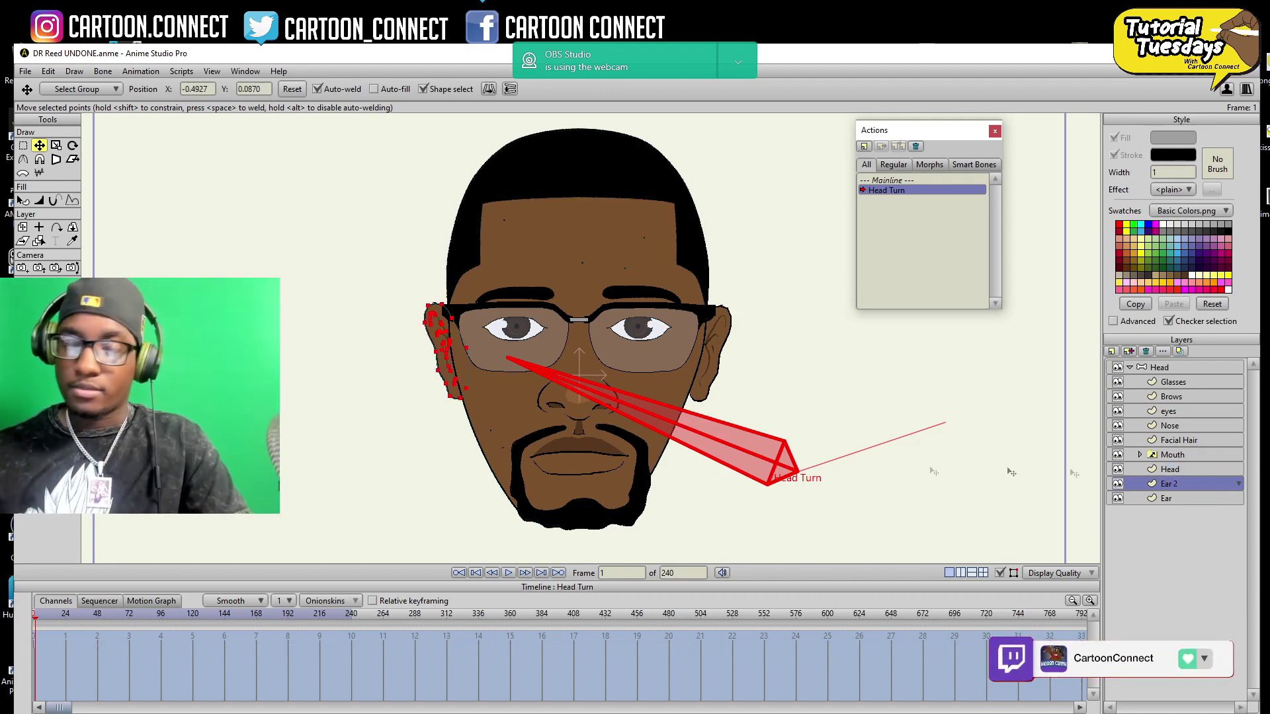
{"action": "left_click", "coordinate": [1165, 367]}
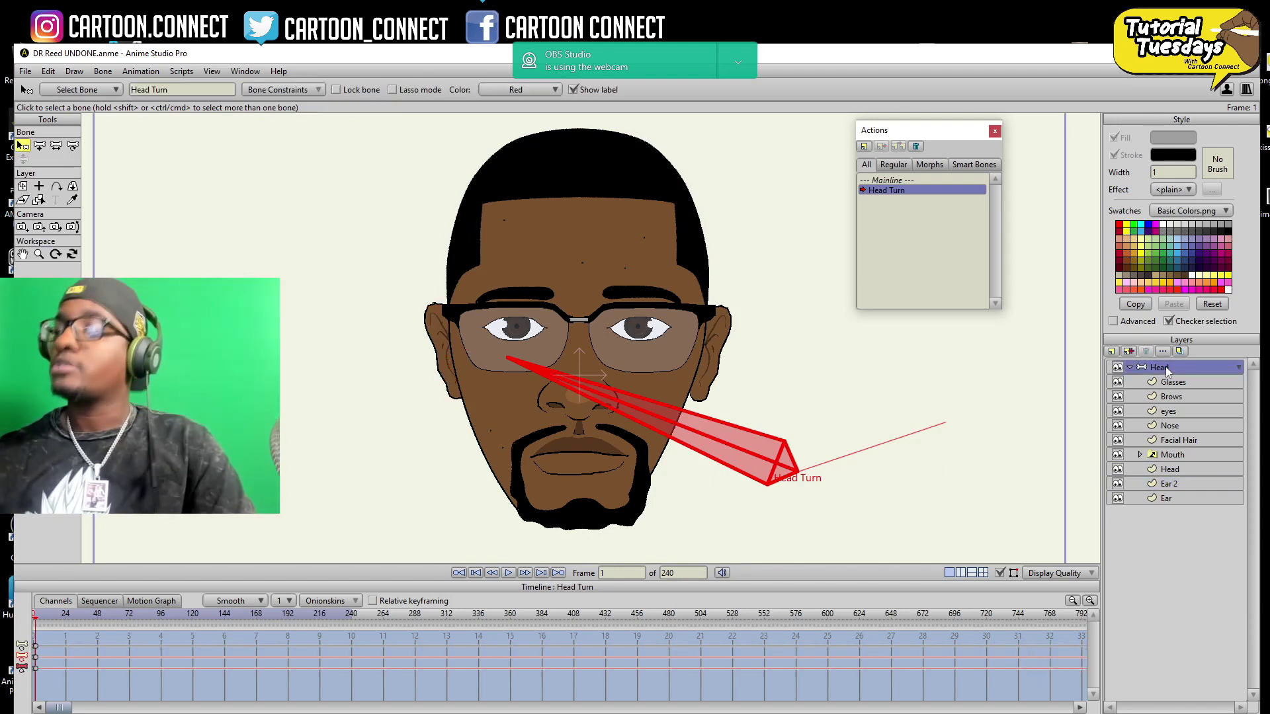
{"action": "double_click", "coordinate": [1167, 366]}
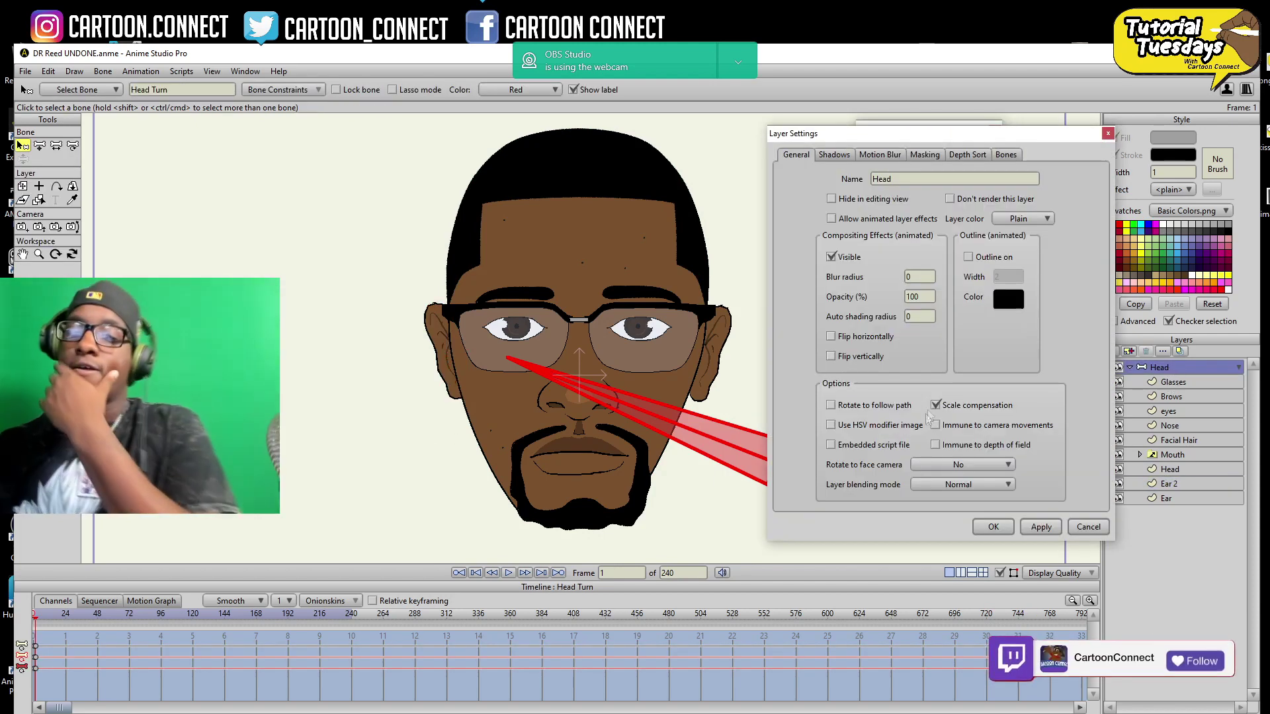
{"action": "left_click", "coordinate": [1012, 157]}
{"action": "left_click", "coordinate": [981, 153]}
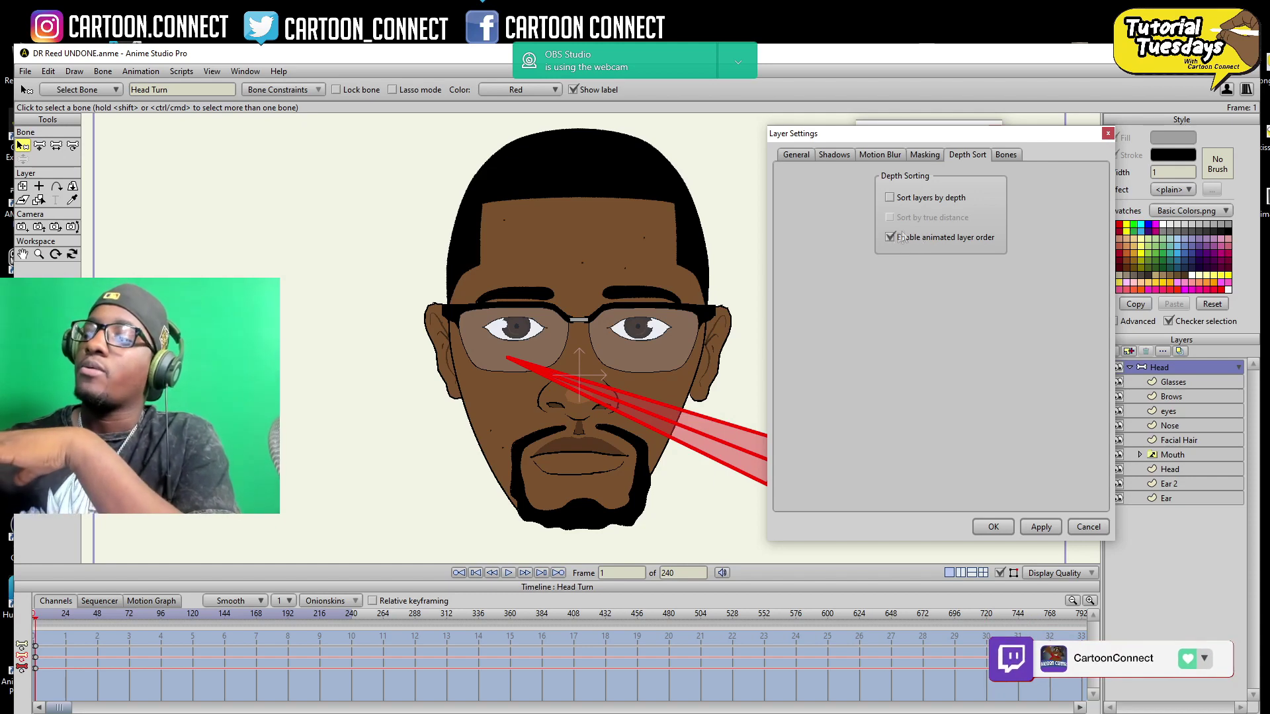
{"action": "left_click", "coordinate": [993, 529]}
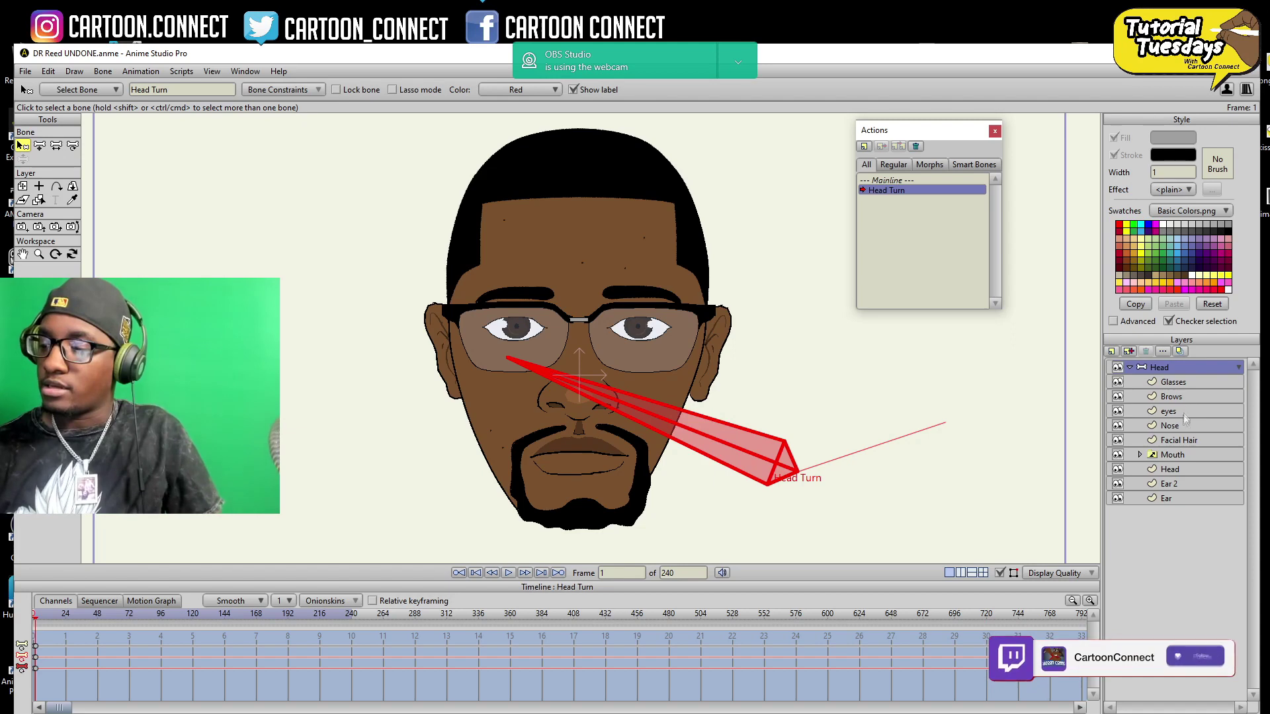
- Reorder the Ear layer so it sits directly above the Head vector layer
{"action": "left_click", "coordinate": [1180, 484]}
{"action": "left_click", "coordinate": [1171, 498]}
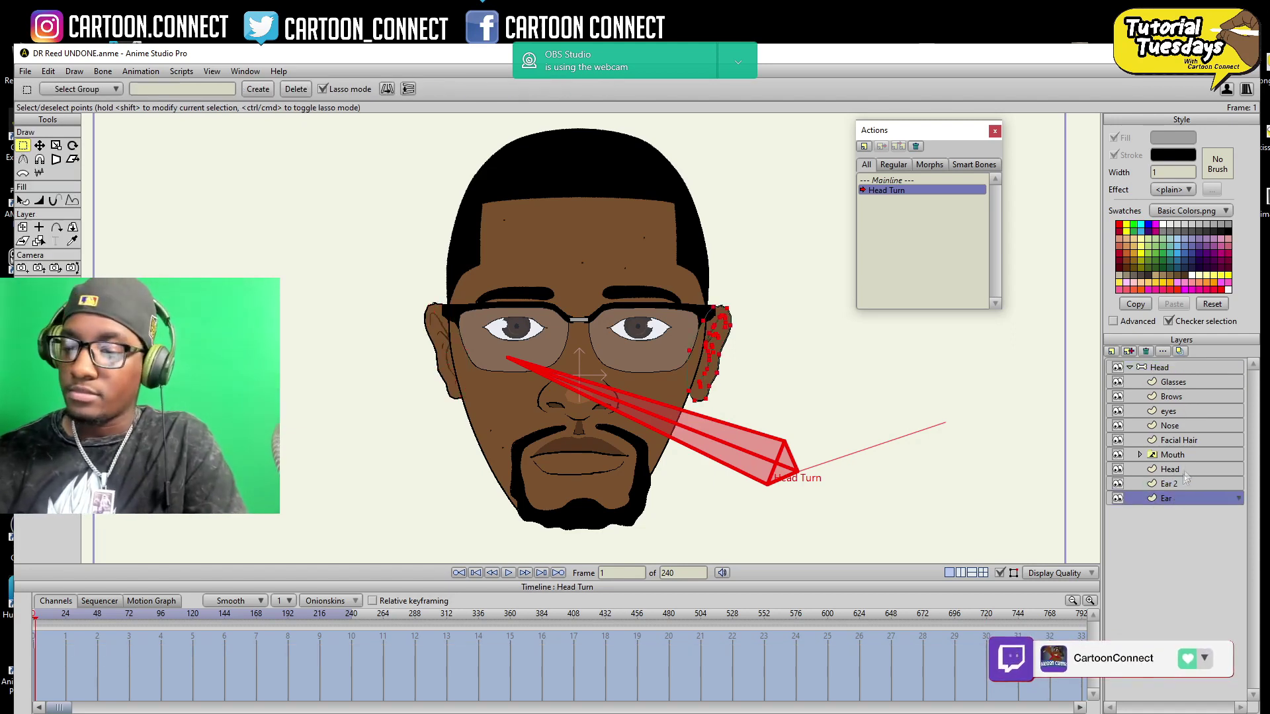
{"action": "left_click_drag", "start_coordinate": [1169, 498], "coordinate": [1176, 463]}
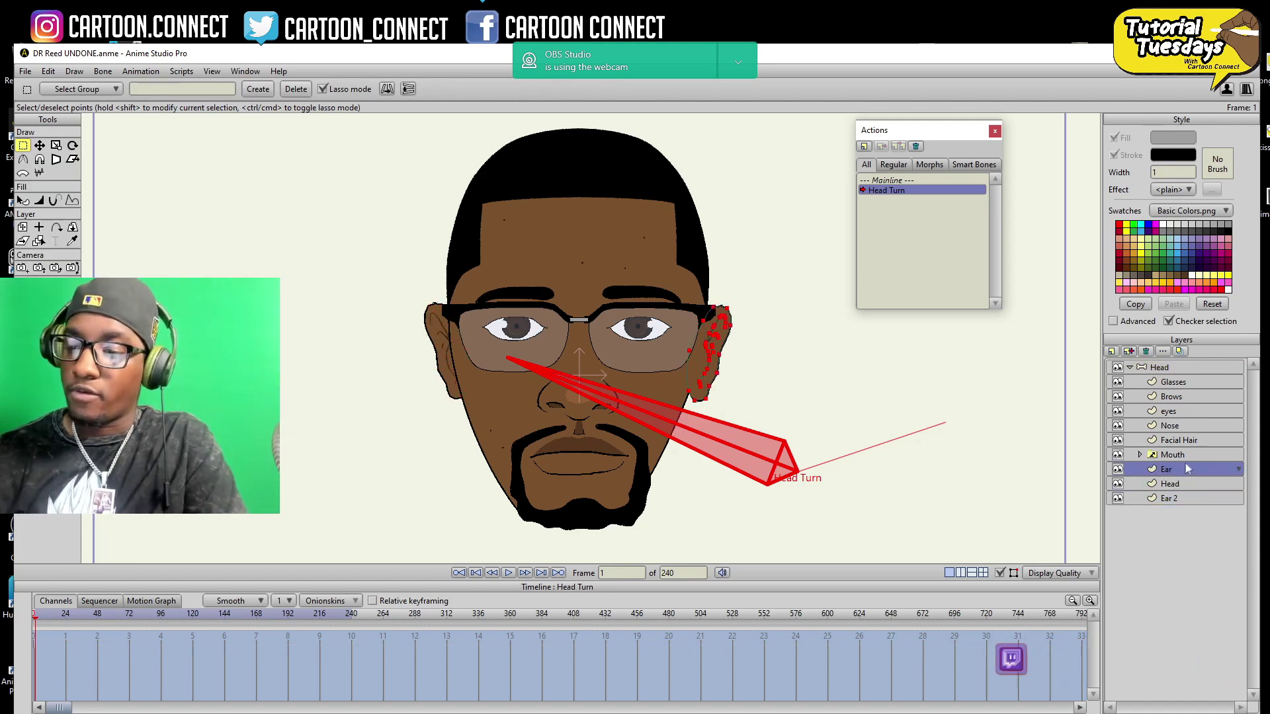
- Move the Ear layer slightly inward over the face, to about X -0.022, Y -0.005
{"action": "left_click", "coordinate": [22, 227]}
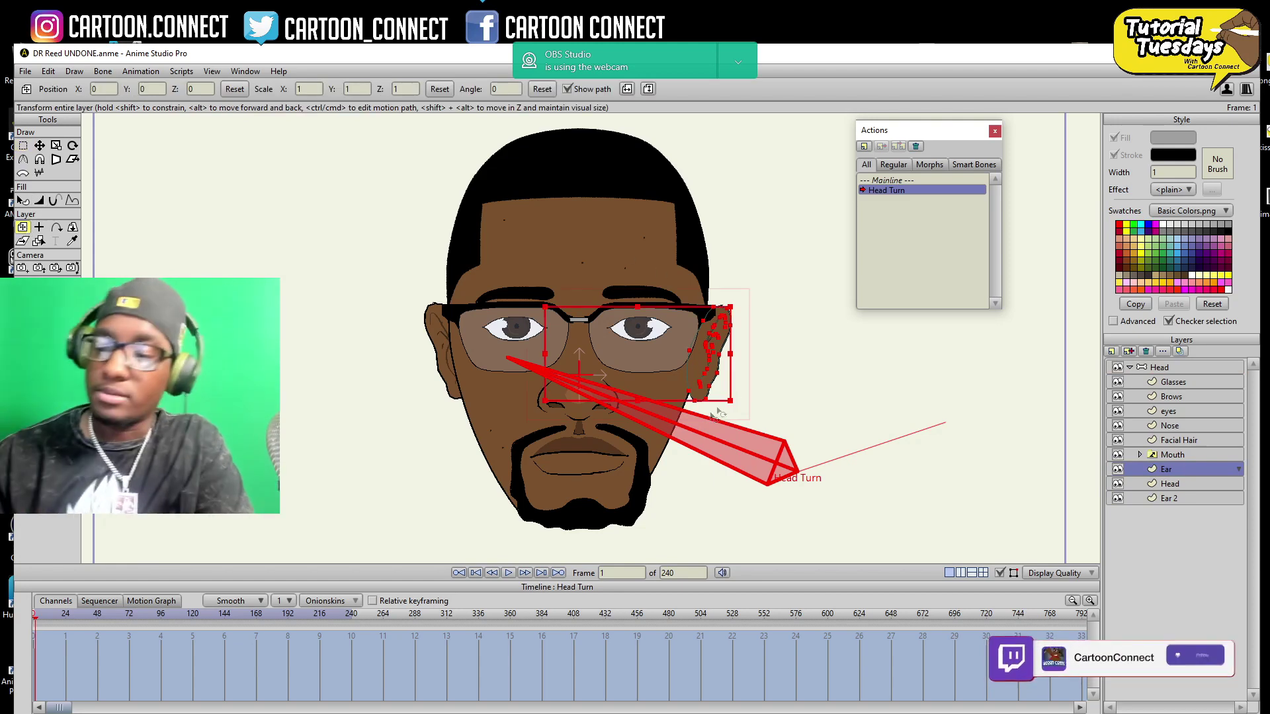
{"action": "left_click_drag", "start_coordinate": [701, 396], "coordinate": [702, 397]}
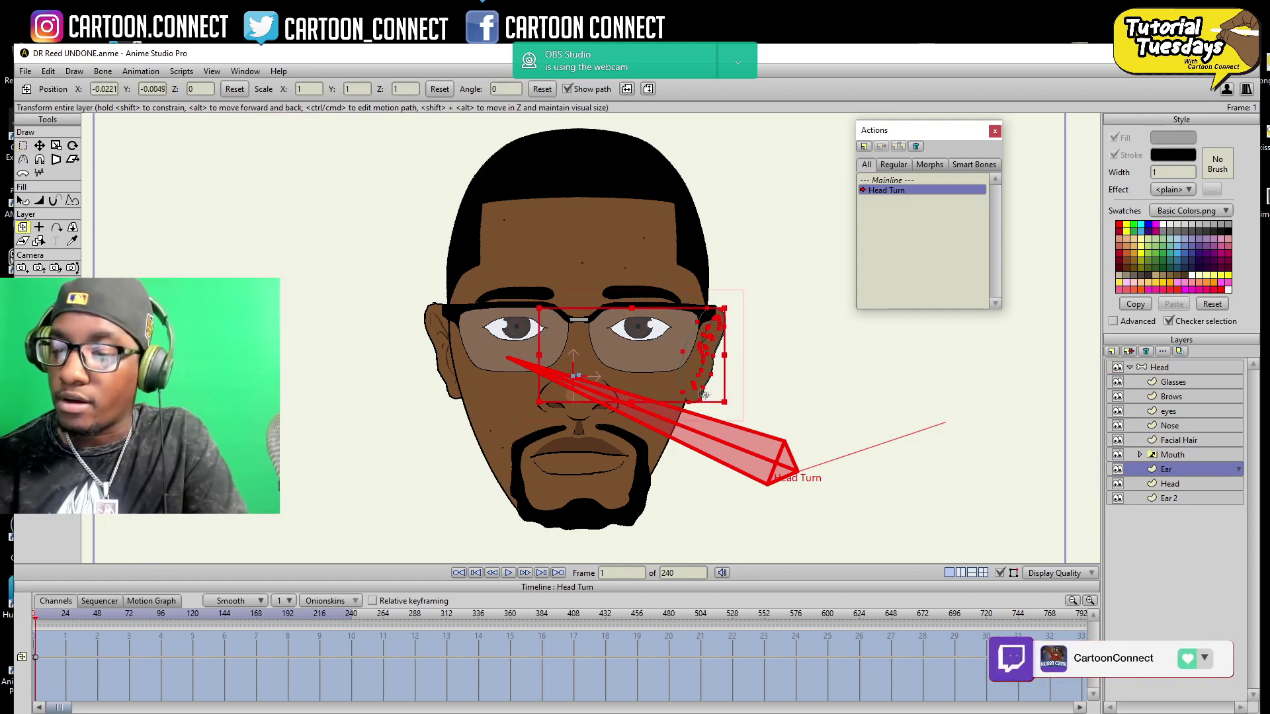
- Move the Ear 2 layer inward behind the face, to about X 0.042, Y -0.0025
{"action": "left_click", "coordinate": [1174, 487]}
{"action": "left_click", "coordinate": [1171, 498]}
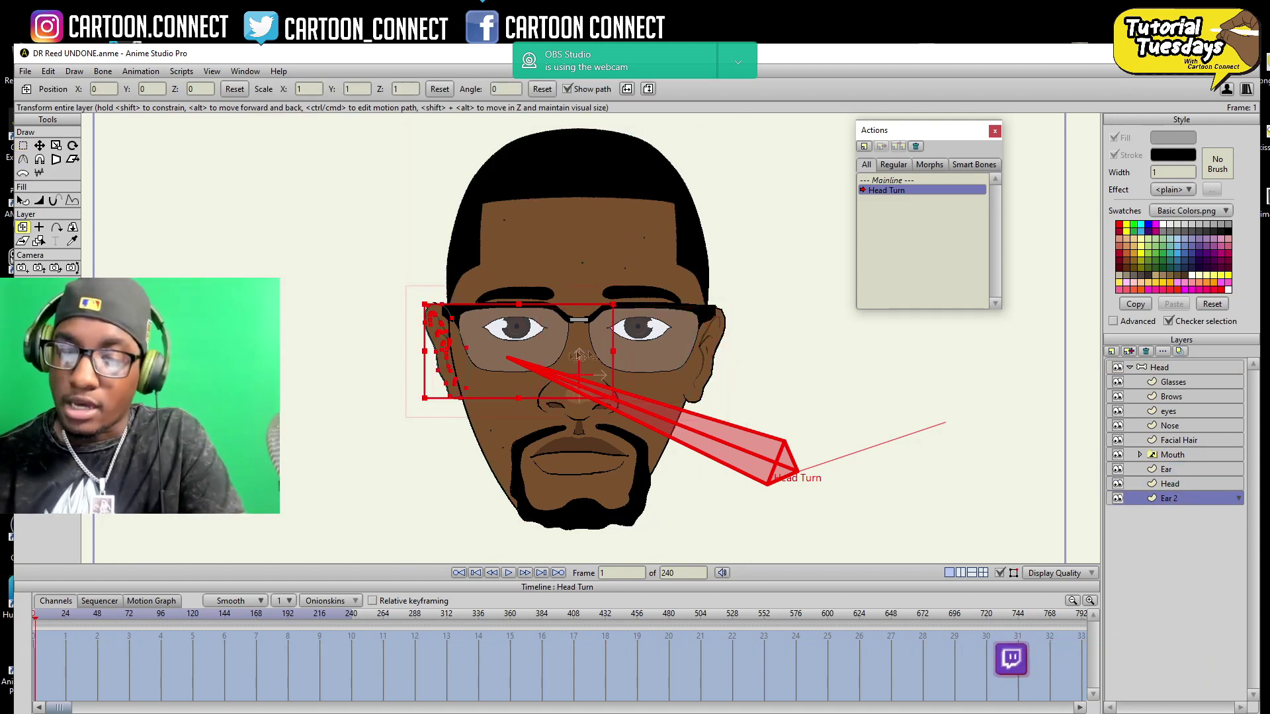
{"action": "left_click_drag", "start_coordinate": [576, 375], "coordinate": [580, 374]}
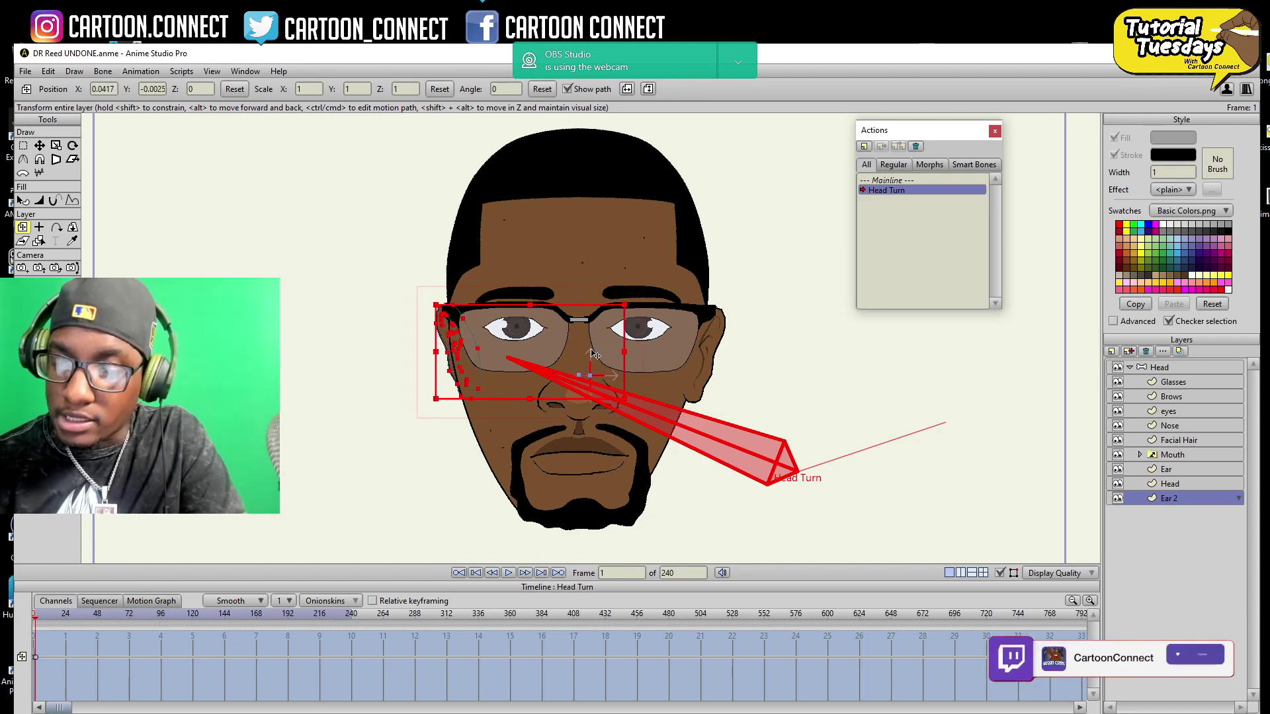
- Shift the Mouth, Facial Hair and Nose layers toward the viewer's left in the direction of the head turn
{"action": "left_click", "coordinate": [1172, 455]}
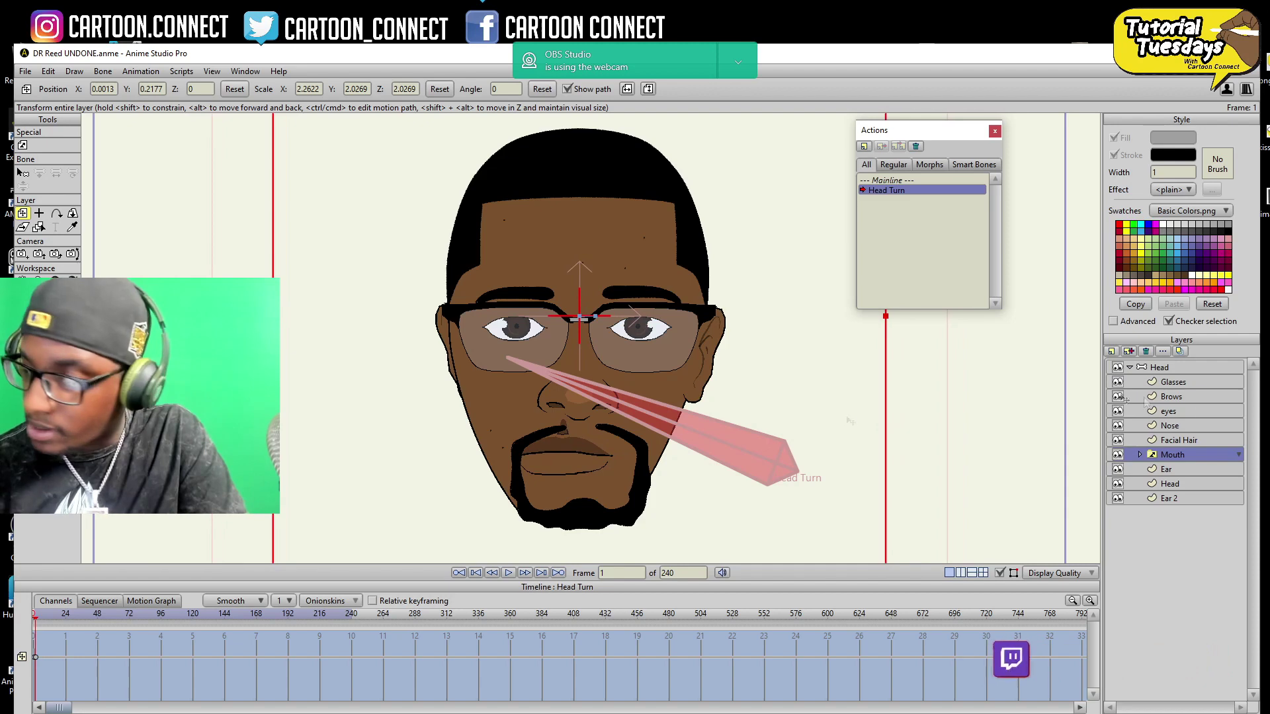
{"action": "left_click", "coordinate": [1178, 439]}
{"action": "left_click_drag", "start_coordinate": [620, 487], "coordinate": [603, 490]}
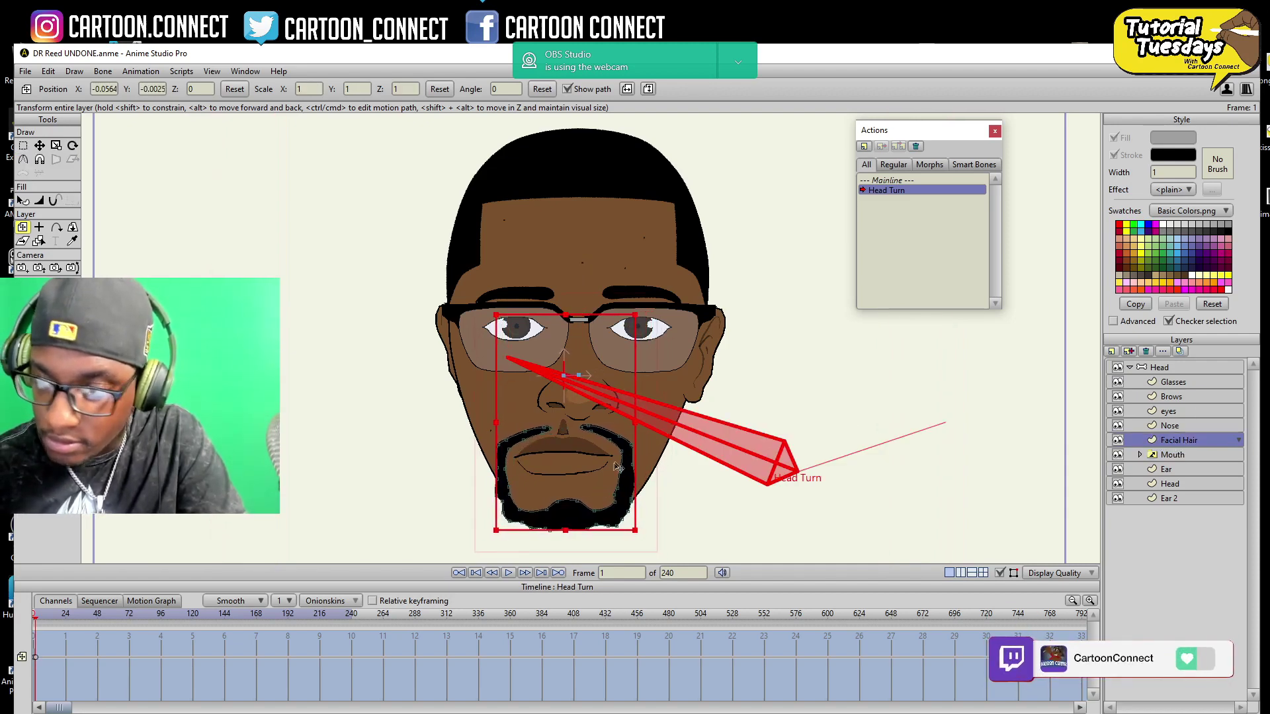
{"action": "left_click", "coordinate": [1168, 426]}
{"action": "left_click_drag", "start_coordinate": [603, 364], "coordinate": [588, 365]}
- Lasso all points of the nose and nudge them slightly toward the viewer's right
{"action": "left_click", "coordinate": [40, 295]}
{"action": "left_click_drag", "start_coordinate": [661, 405], "coordinate": [840, 405]}
{"action": "left_click_drag", "start_coordinate": [662, 456], "coordinate": [698, 284]}
{"action": "left_click", "coordinate": [40, 146]}
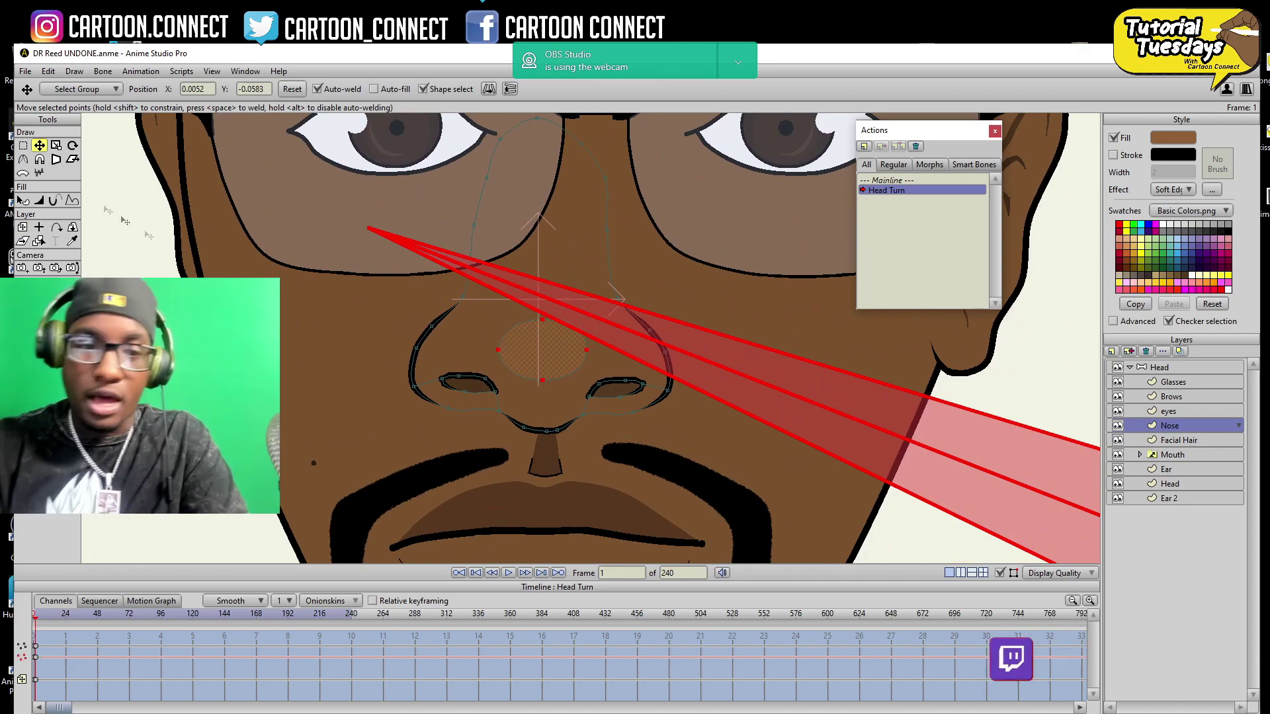
{"action": "key", "text": "g"}
{"action": "left_click_drag", "start_coordinate": [654, 264], "coordinate": [671, 256]}
{"action": "left_click_drag", "start_coordinate": [713, 253], "coordinate": [716, 236]}
{"action": "left_click_drag", "start_coordinate": [385, 271], "coordinate": [576, 357]}
{"action": "left_click_drag", "start_coordinate": [575, 351], "coordinate": [562, 411]}
{"action": "mouse_move", "coordinate": [703, 242]}
{"action": "left_mouse_down"}
{"action": "mouse_move", "coordinate": [615, 157]}
{"action": "mouse_move", "coordinate": [695, 529]}
{"action": "mouse_move", "coordinate": [711, 410]}
{"action": "left_mouse_up"}
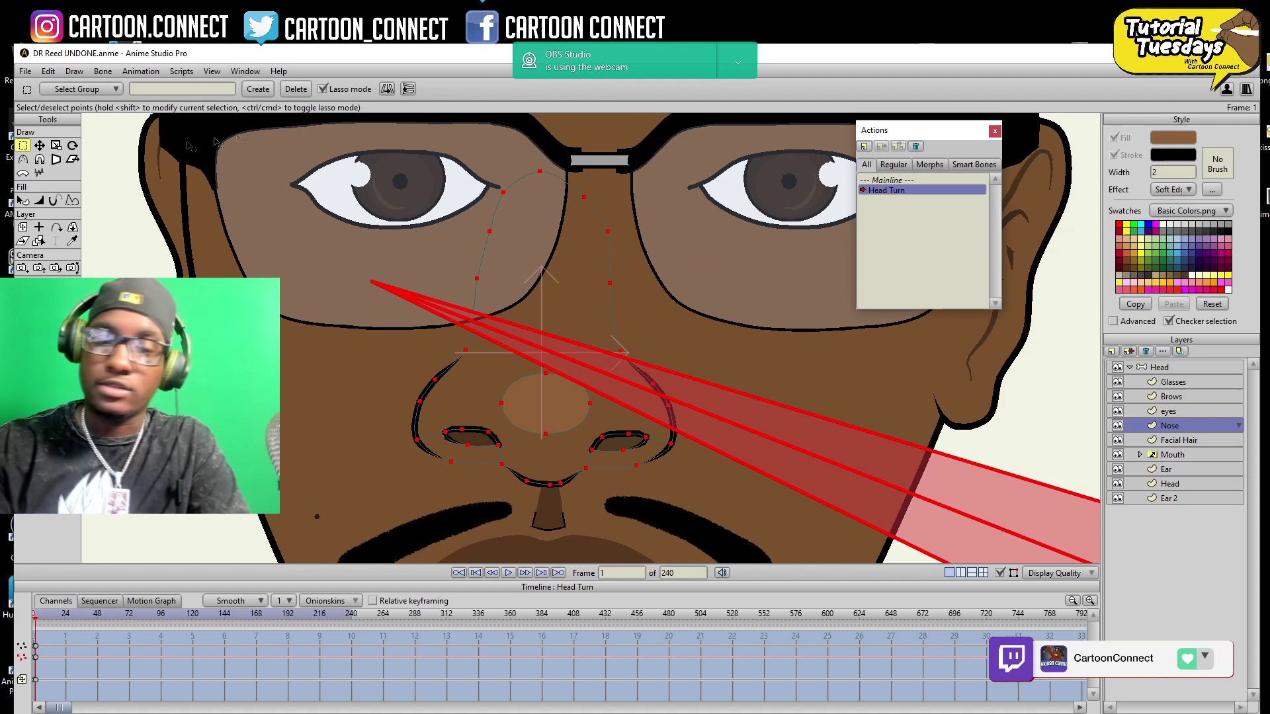
{"action": "key", "text": "t"}
{"action": "left_click_drag", "start_coordinate": [699, 480], "coordinate": [702, 480]}
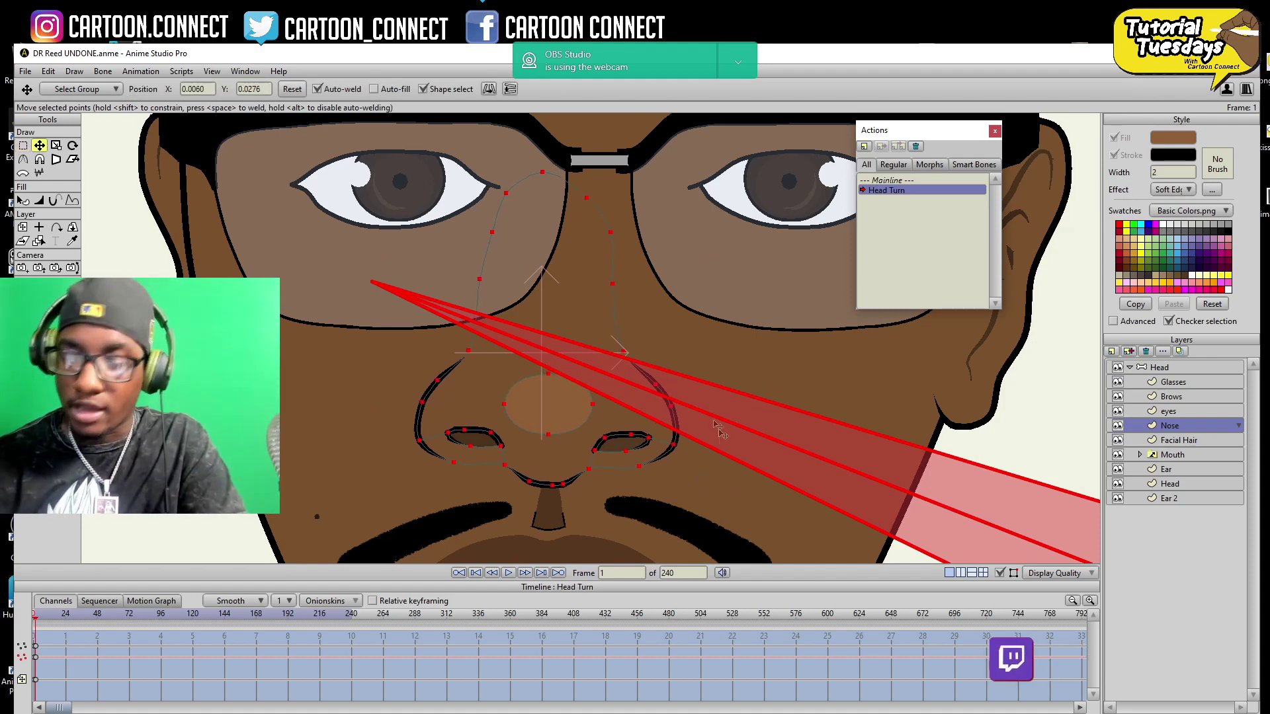
- Lasso the points of the nostril and nose wing on the viewer's left and scale them narrower
{"action": "key", "text": "g"}
{"action": "left_click_drag", "start_coordinate": [512, 461], "coordinate": [503, 466]}
{"action": "left_click", "coordinate": [55, 145]}
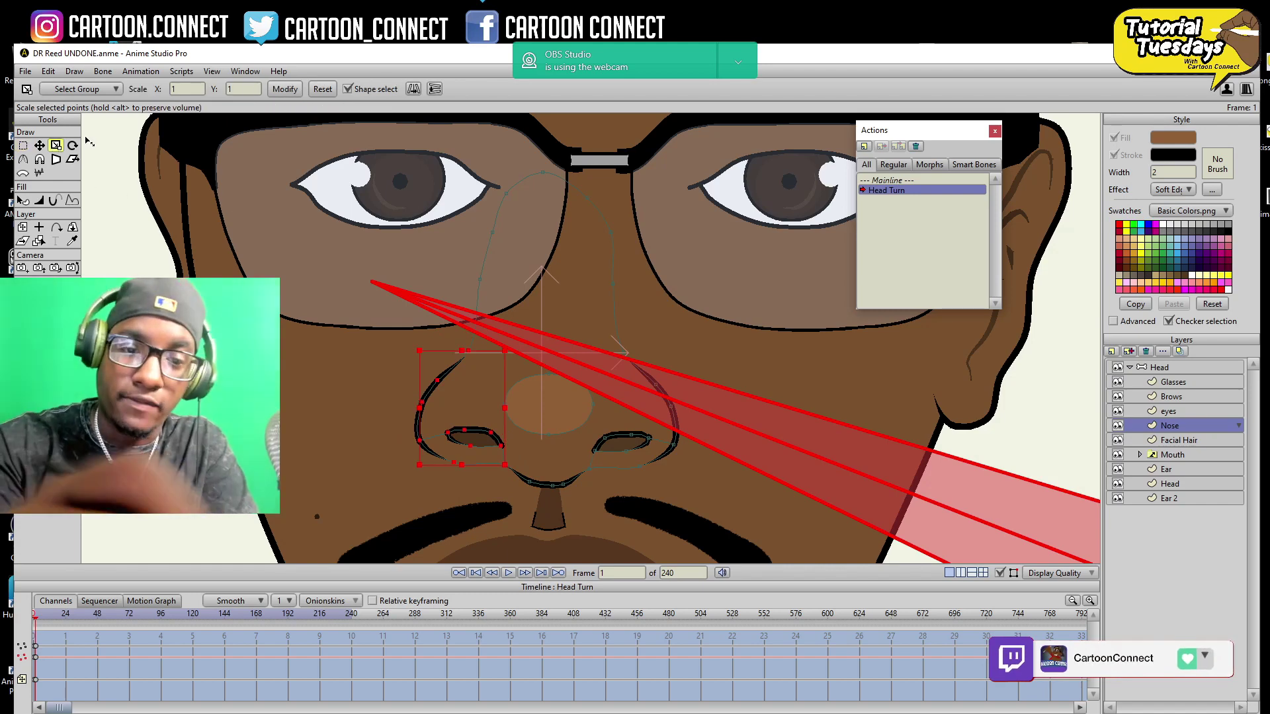
{"action": "left_click_drag", "start_coordinate": [507, 414], "coordinate": [497, 409]}
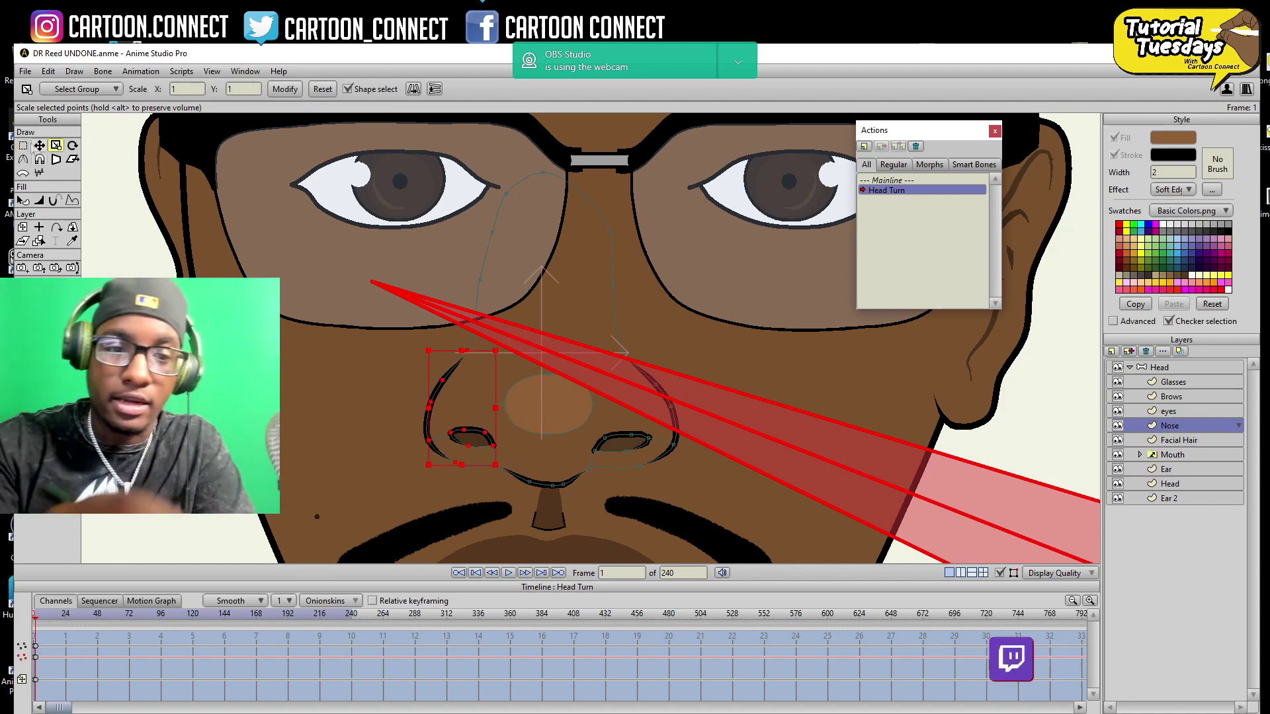
- Lasso the points of the nostril and nose wing on the viewer's right and scale them slightly wider
{"action": "left_click", "coordinate": [26, 144]}
{"action": "left_click_drag", "start_coordinate": [619, 492], "coordinate": [612, 488]}
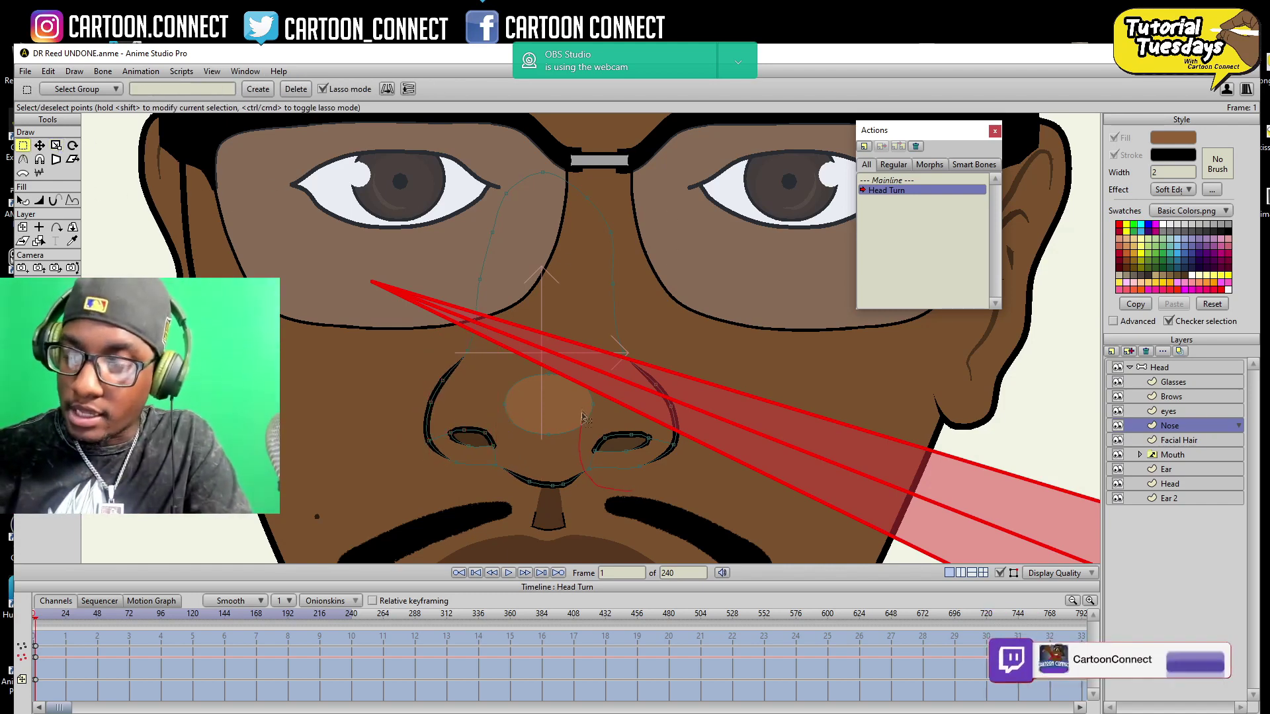
{"action": "key", "text": "s"}
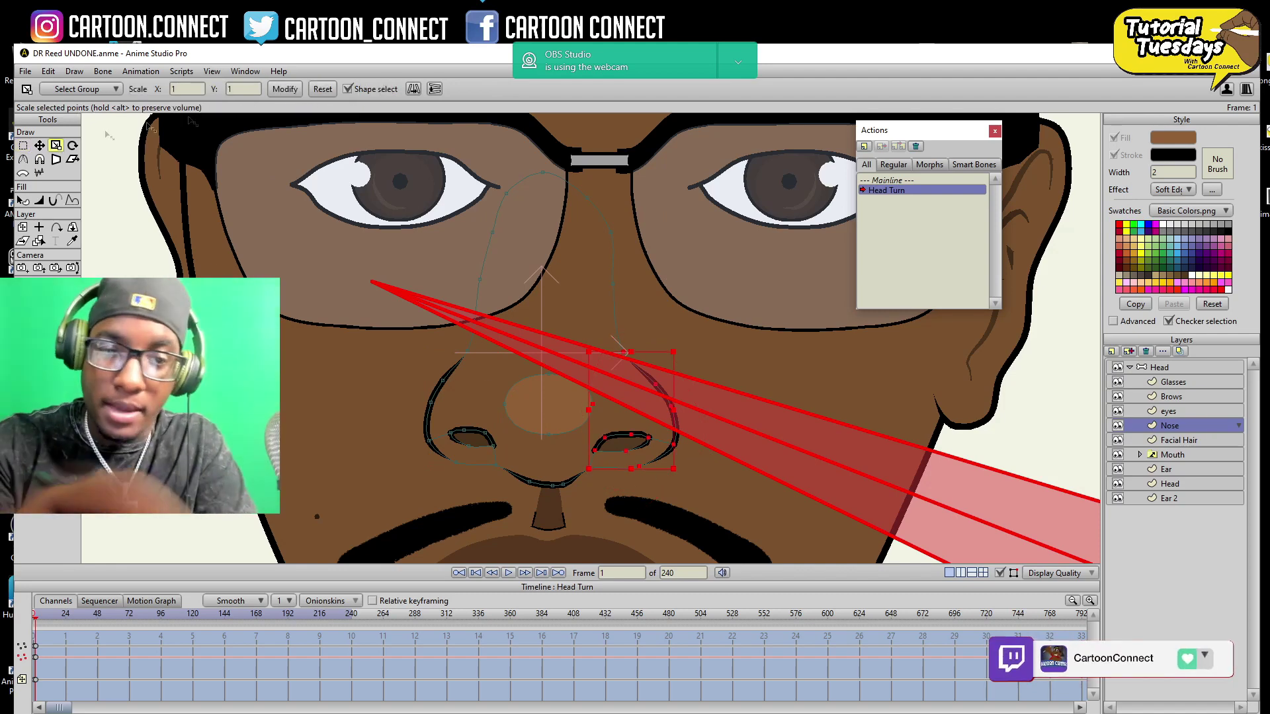
{"action": "left_click_drag", "start_coordinate": [675, 411], "coordinate": [679, 412]}
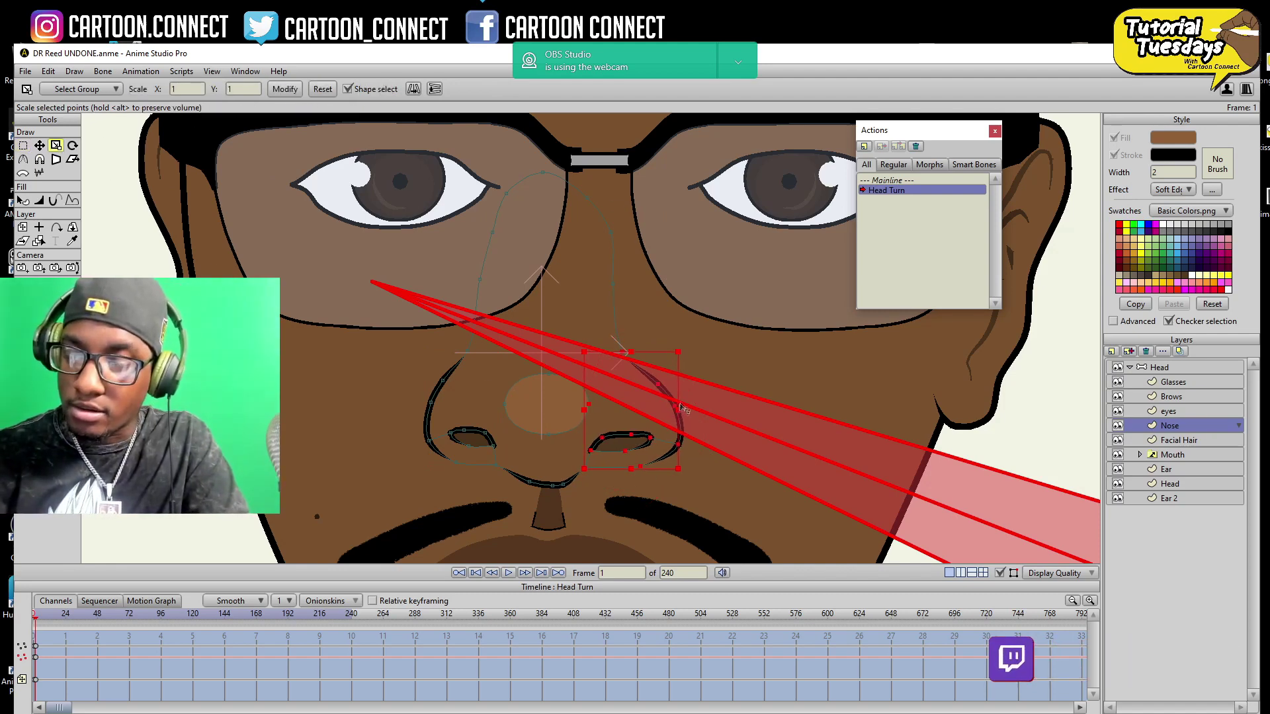
- Nudge the nose's bottom centre point and the nose-tip highlight slightly toward the viewer's left
{"action": "key", "text": "t"}
{"action": "left_click", "coordinate": [561, 485]}
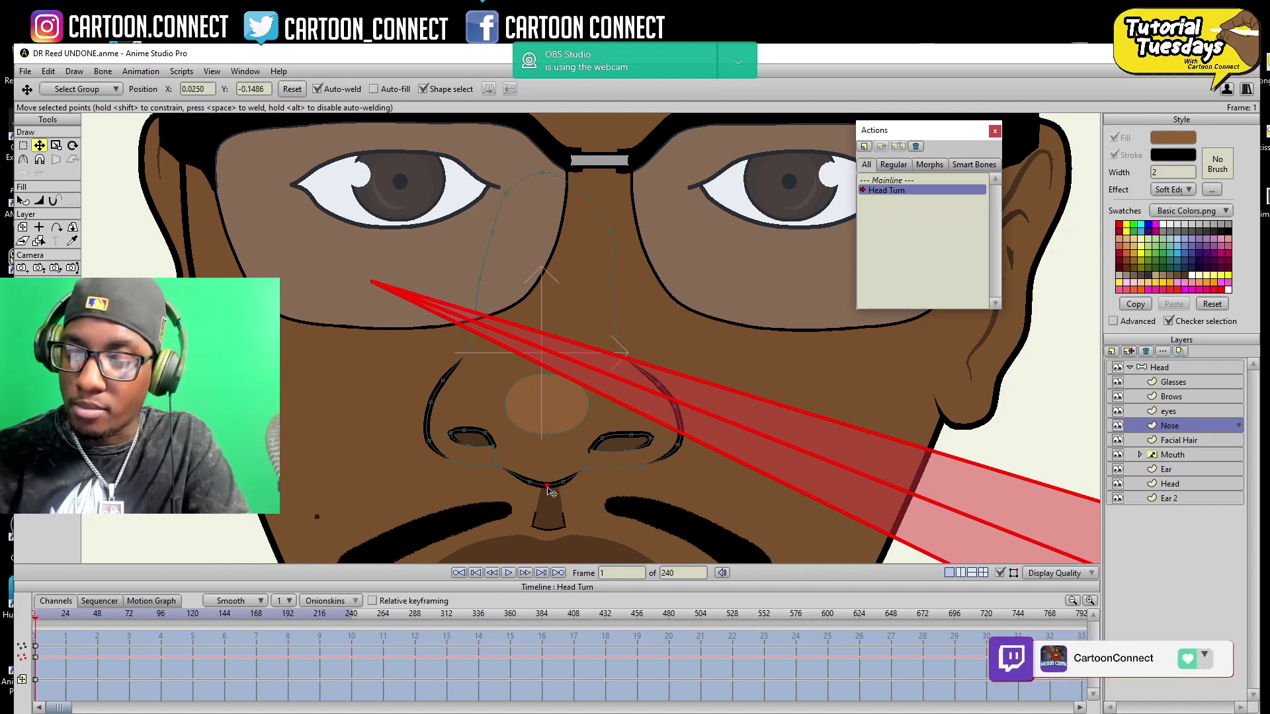
{"action": "left_click_drag", "start_coordinate": [978, 395], "coordinate": [932, 453]}
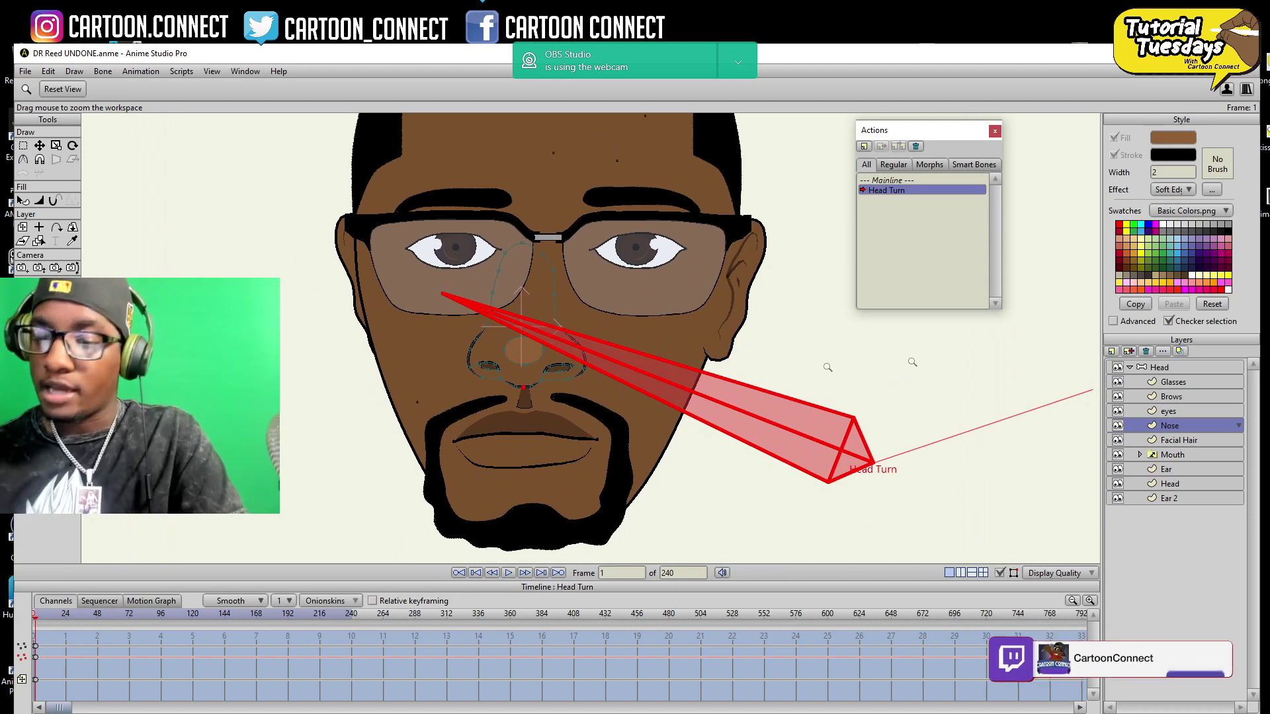
{"action": "left_click", "coordinate": [25, 145]}
{"action": "left_click", "coordinate": [39, 145]}
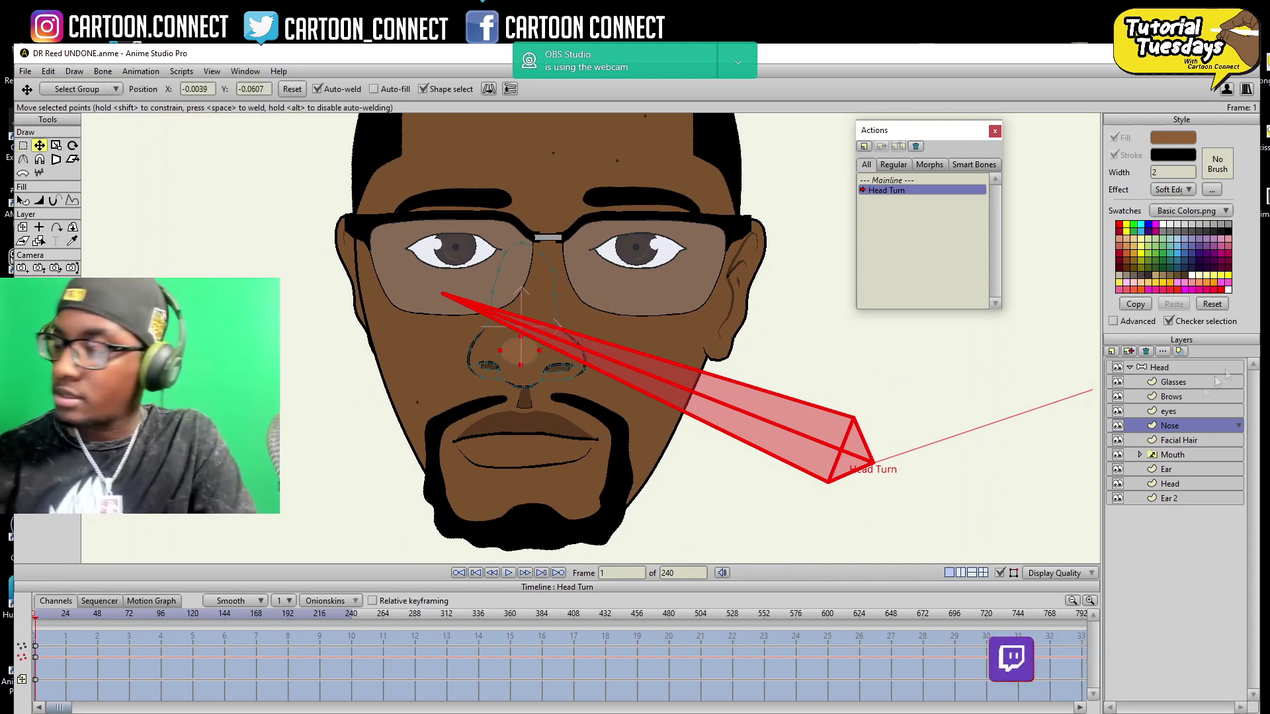
- Shift the eyes layer toward the viewer's left in the direction of the head turn
{"action": "left_click", "coordinate": [1176, 471]}
{"action": "left_click", "coordinate": [1181, 456]}
{"action": "left_click", "coordinate": [1183, 442]}
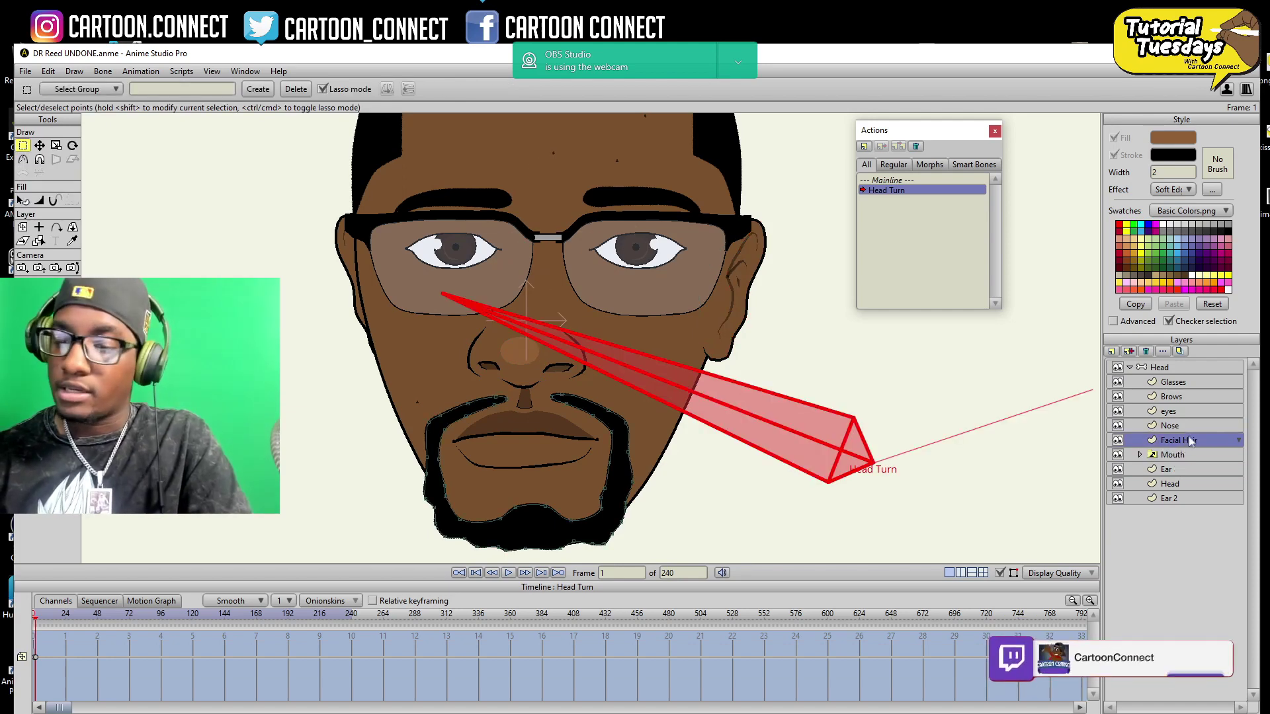
{"action": "left_click", "coordinate": [1179, 428]}
{"action": "left_click", "coordinate": [1177, 412]}
{"action": "left_click_drag", "start_coordinate": [415, 303], "coordinate": [437, 400]}
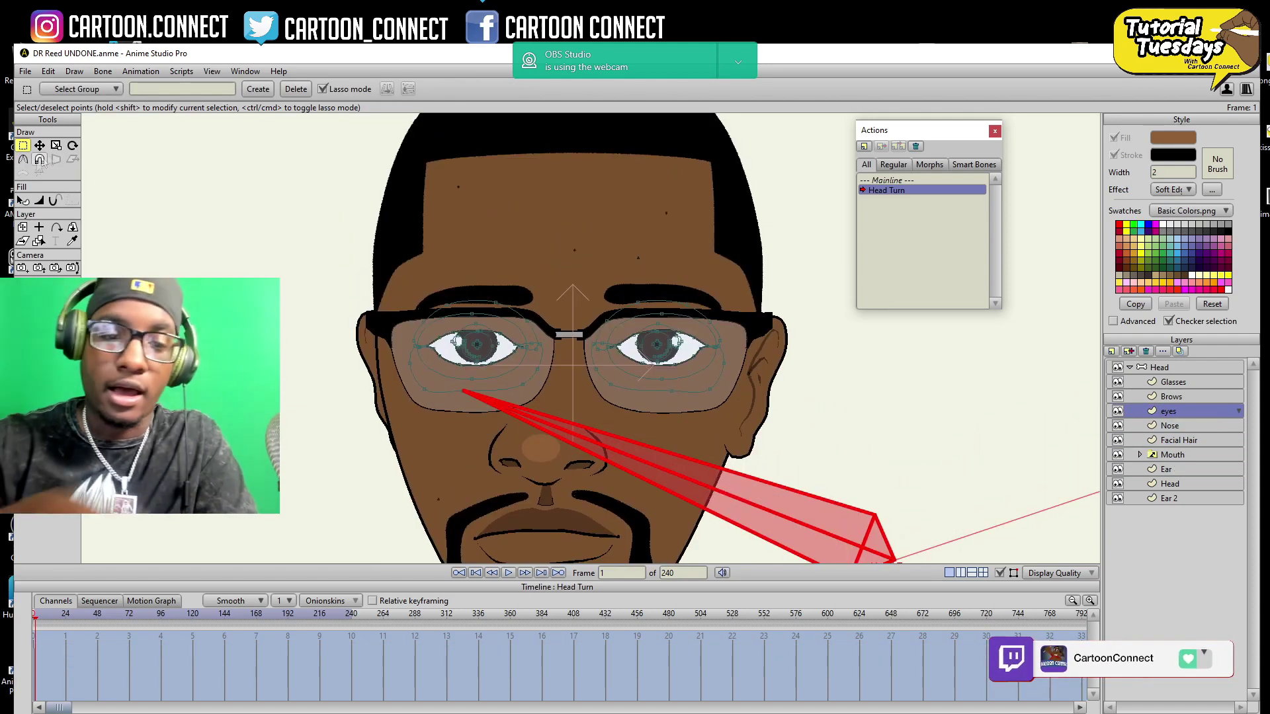
{"action": "left_click", "coordinate": [24, 227]}
{"action": "left_click_drag", "start_coordinate": [703, 382], "coordinate": [720, 284]}
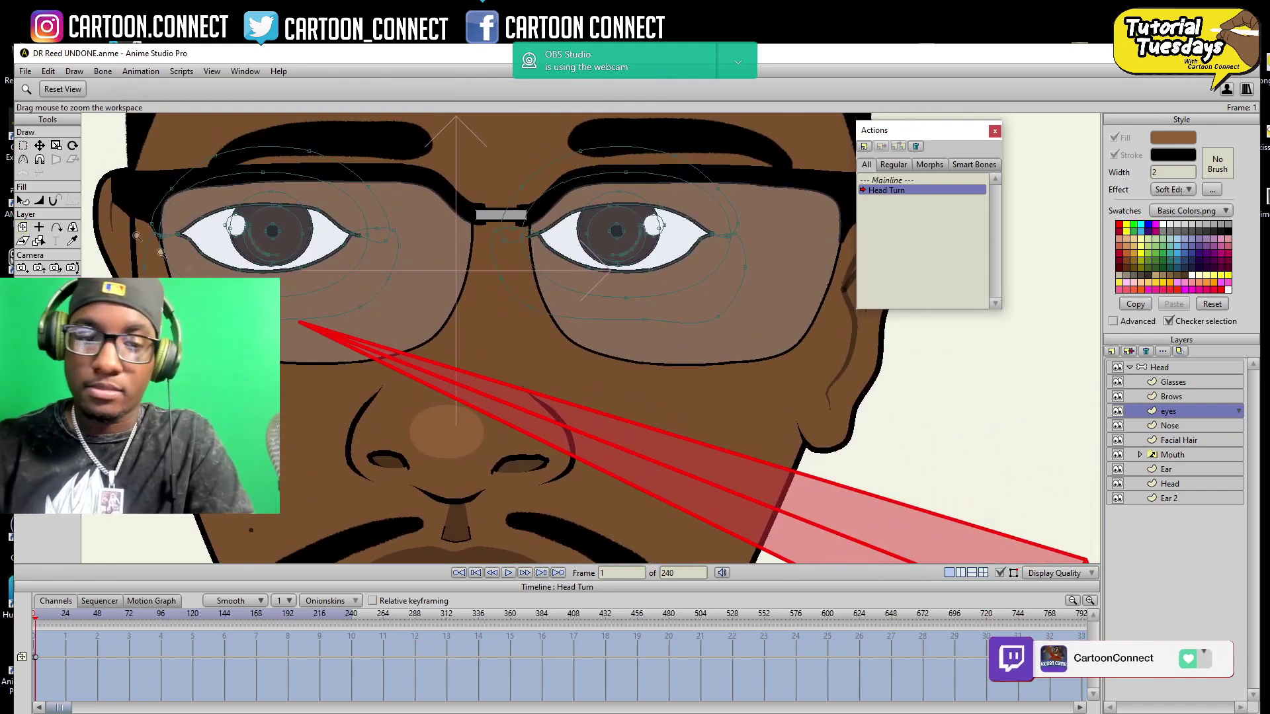
{"action": "key", "text": "t"}
{"action": "left_click", "coordinate": [23, 228]}
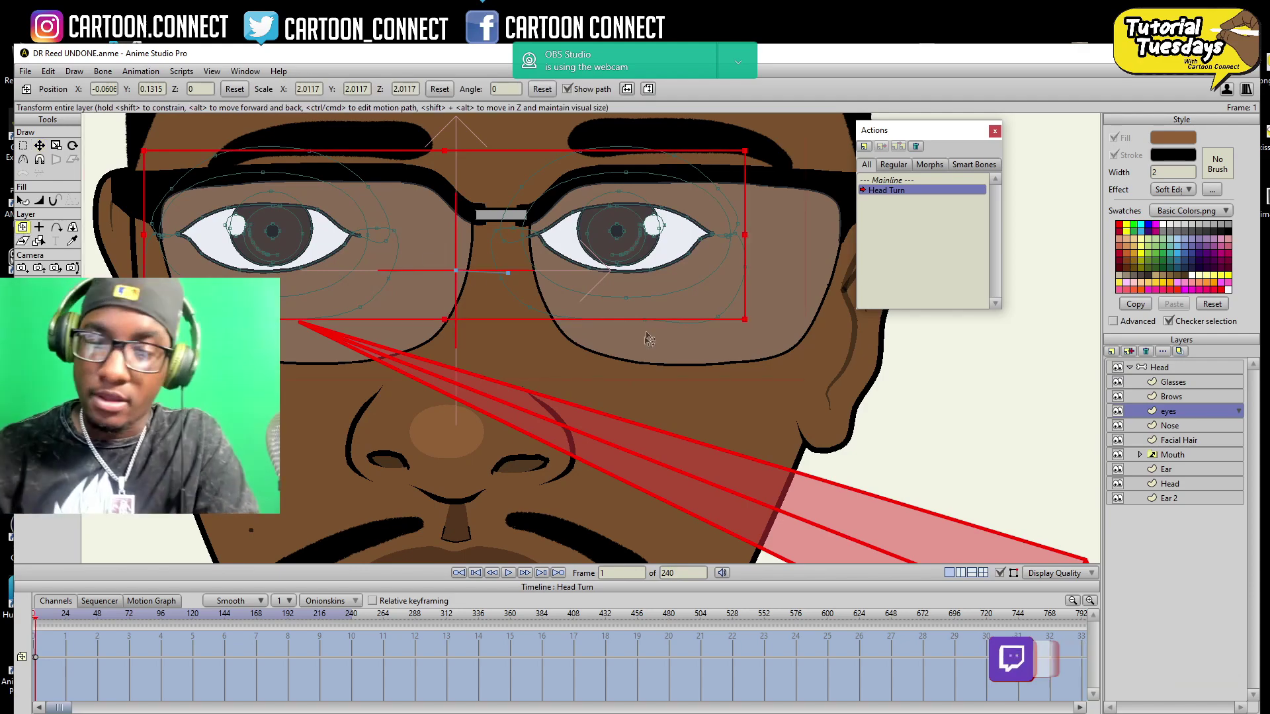
- Select the iris, pupil and highlights of the eye on the viewer's left and move them toward its outer corner
{"action": "left_click", "coordinate": [24, 147]}
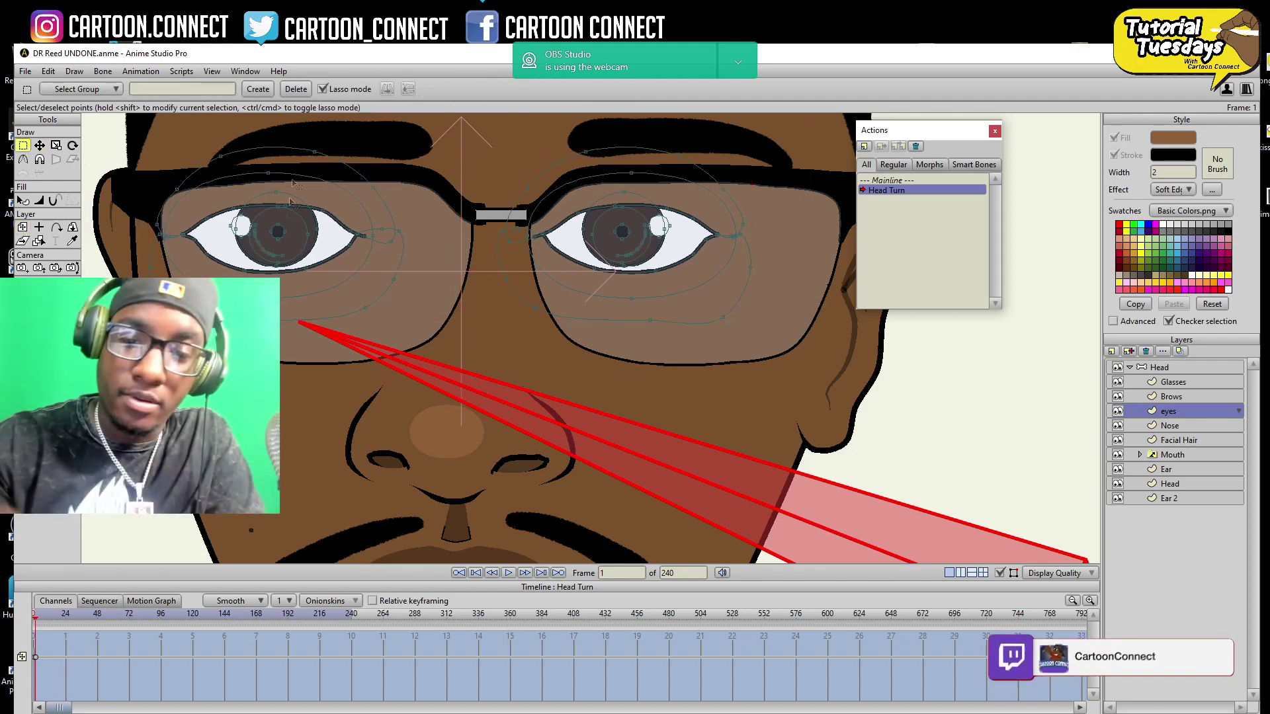
{"action": "left_click_drag", "start_coordinate": [506, 331], "coordinate": [712, 479]}
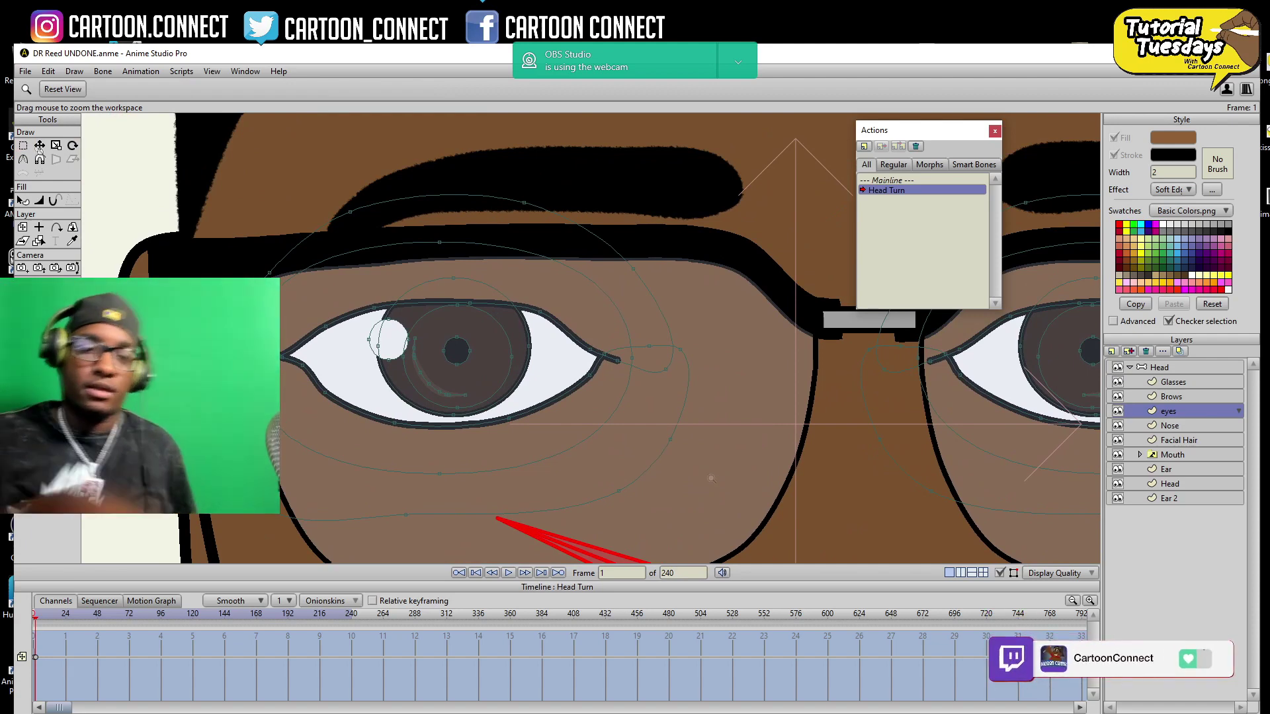
{"action": "key", "text": "g"}
{"action": "double_click", "coordinate": [401, 339]}
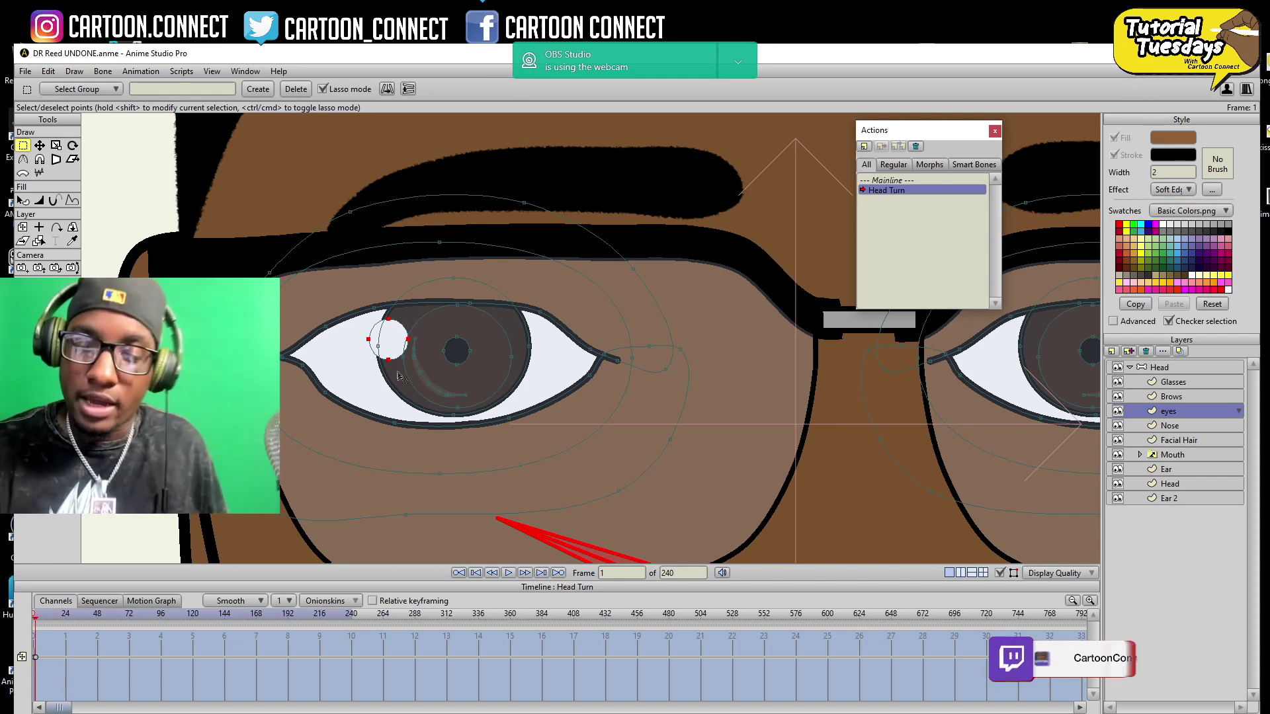
{"action": "left_click", "coordinate": [429, 385], "text": "shift"}
{"action": "left_click", "coordinate": [456, 352], "text": "shift"}
{"action": "left_click", "coordinate": [39, 145]}
{"action": "left_click_drag", "start_coordinate": [469, 389], "coordinate": [424, 402]}
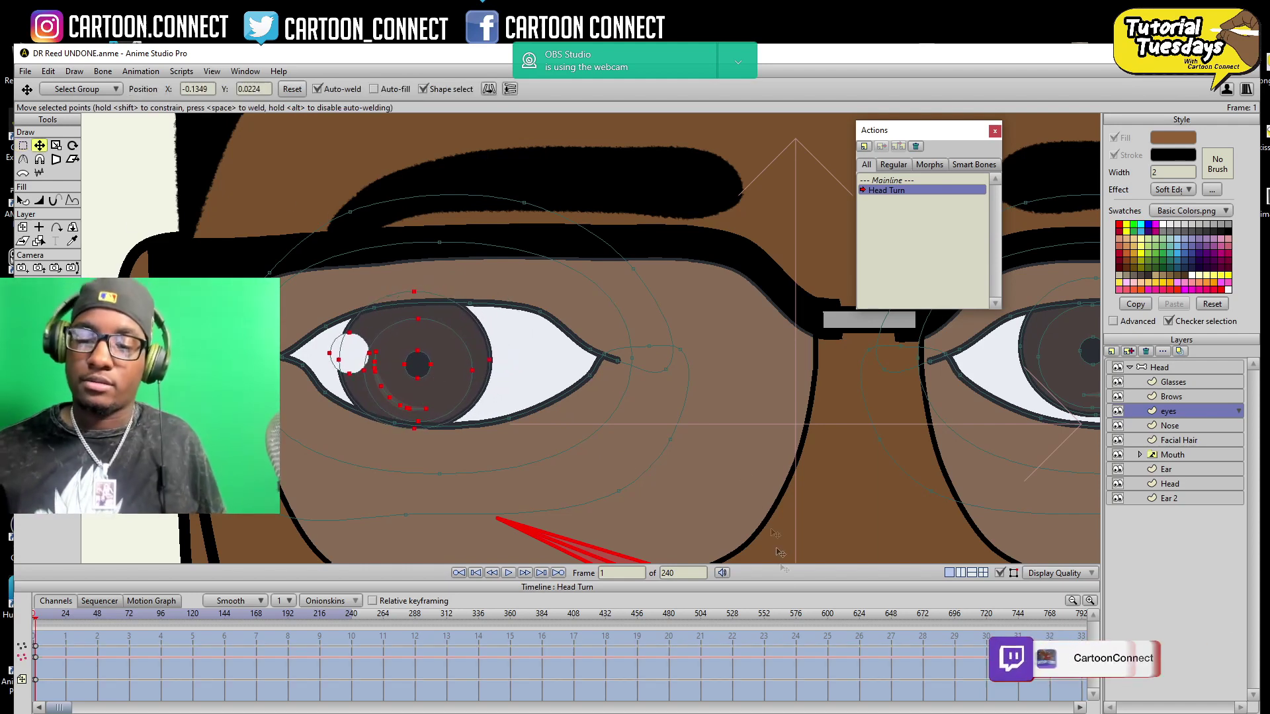
{"action": "left_click_drag", "start_coordinate": [425, 332], "coordinate": [332, 348]}
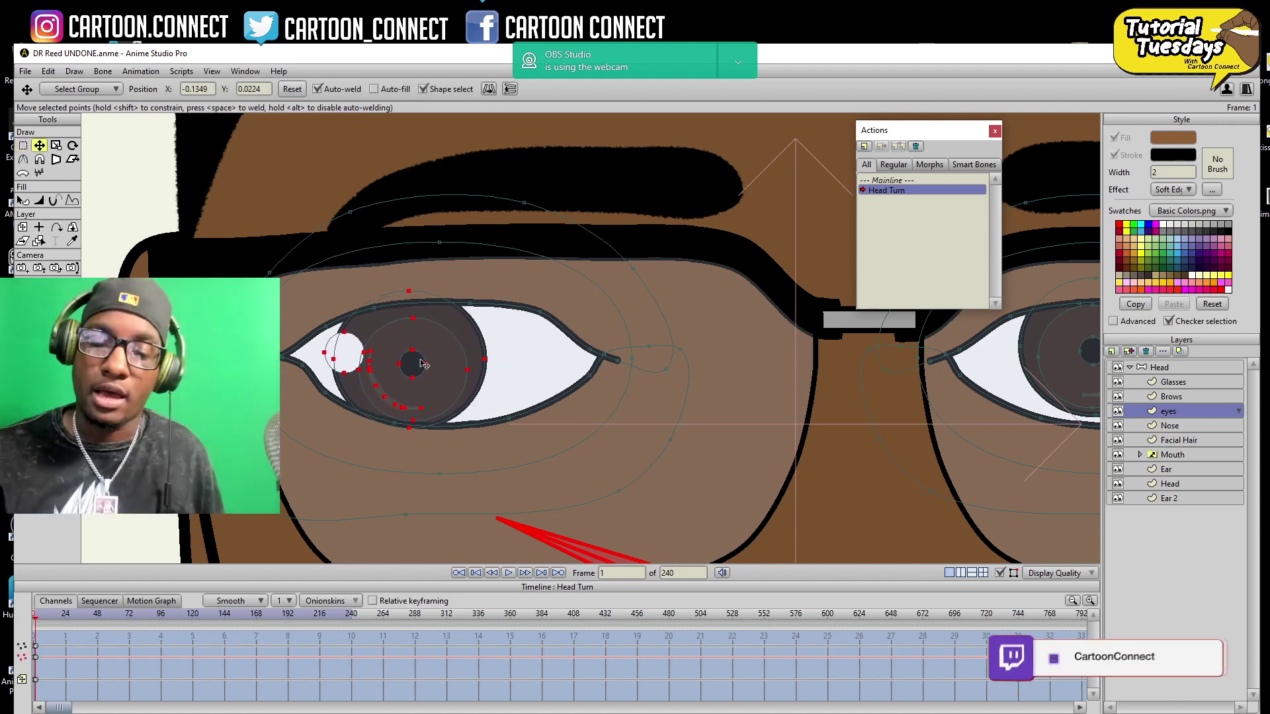
- Reshape the eyelid outline of the eye on the viewer's left by nudging its lower and inner points
{"action": "left_click", "coordinate": [327, 395]}
{"action": "left_click_drag", "start_coordinate": [327, 395], "coordinate": [330, 391]}
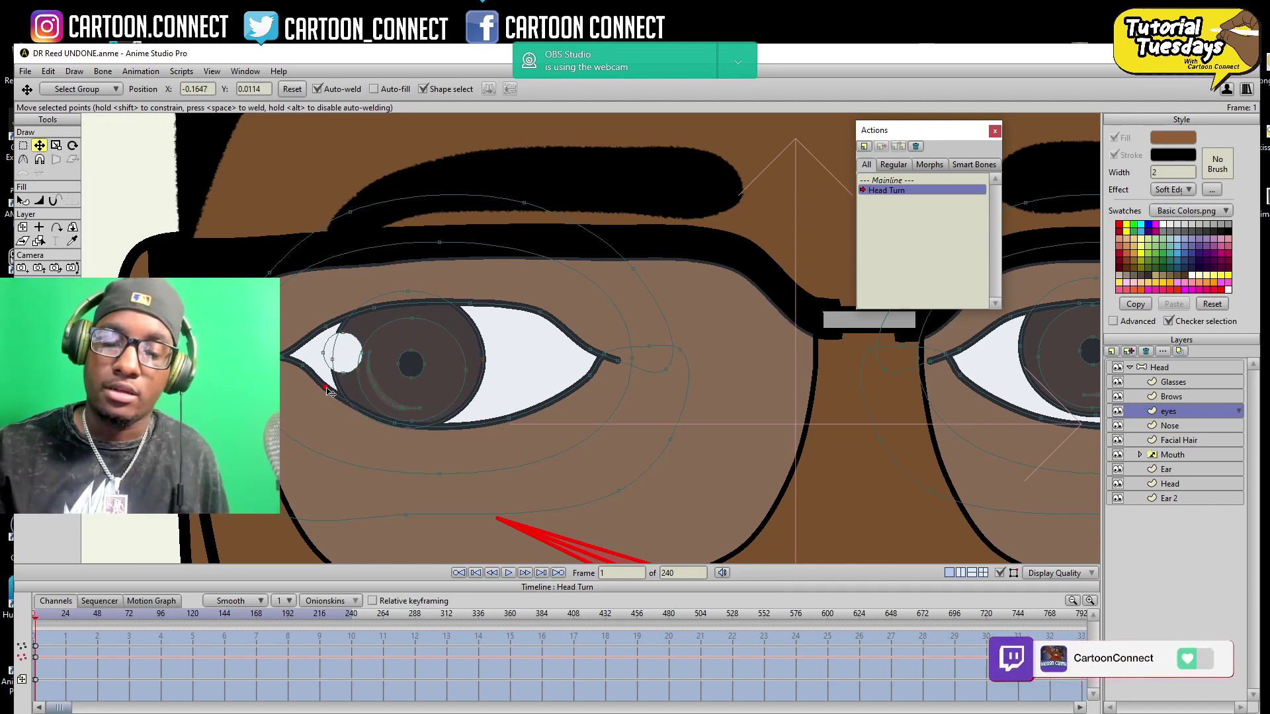
{"action": "left_click_drag", "start_coordinate": [540, 318], "coordinate": [550, 326]}
{"action": "left_click_drag", "start_coordinate": [591, 378], "coordinate": [589, 377]}
- Move the iris, pupil and highlights of the eye on the viewer's right toward its inner corner
{"action": "left_click_drag", "start_coordinate": [1078, 452], "coordinate": [687, 471]}
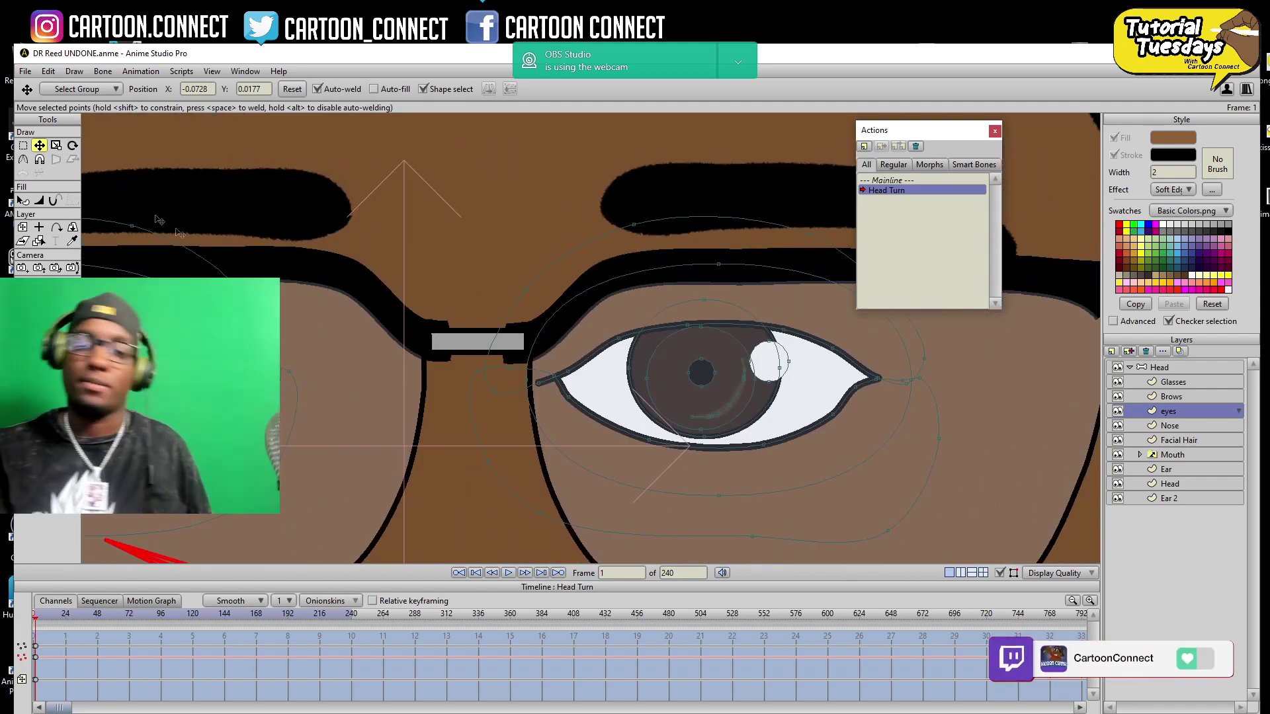
{"action": "key", "text": "g"}
{"action": "left_click", "coordinate": [648, 395]}
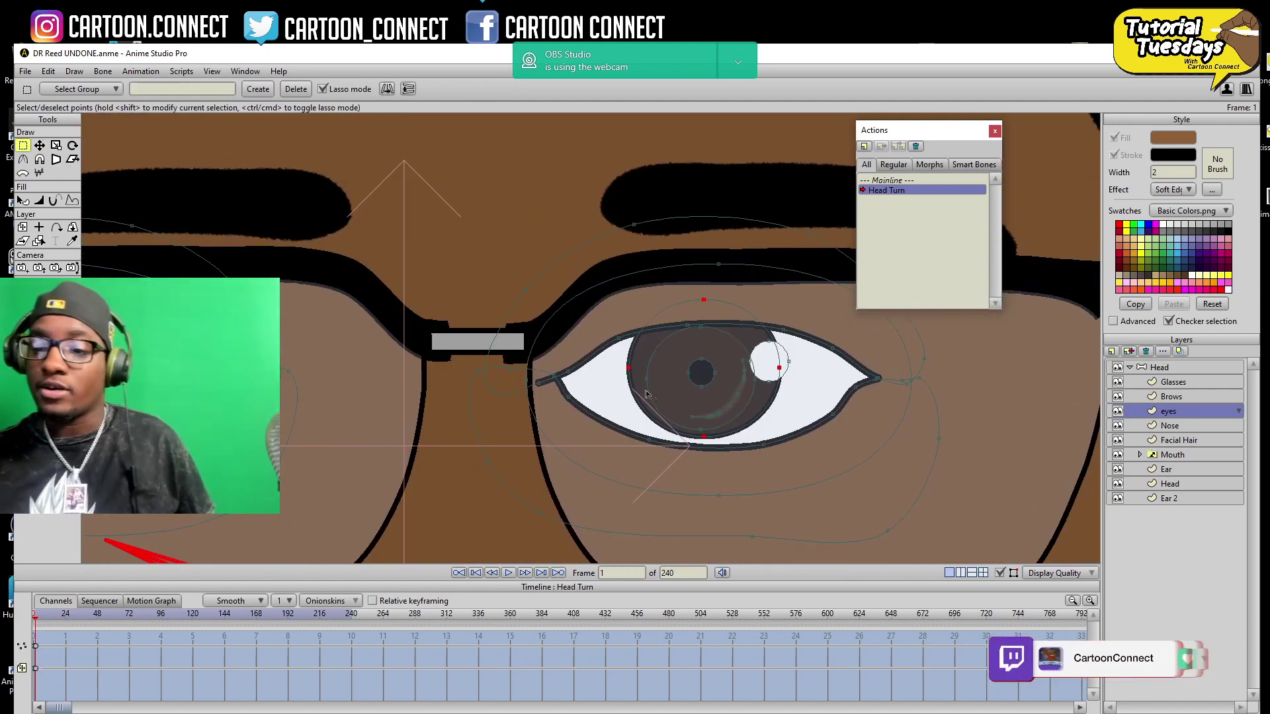
{"action": "left_click", "coordinate": [754, 383], "text": "shift"}
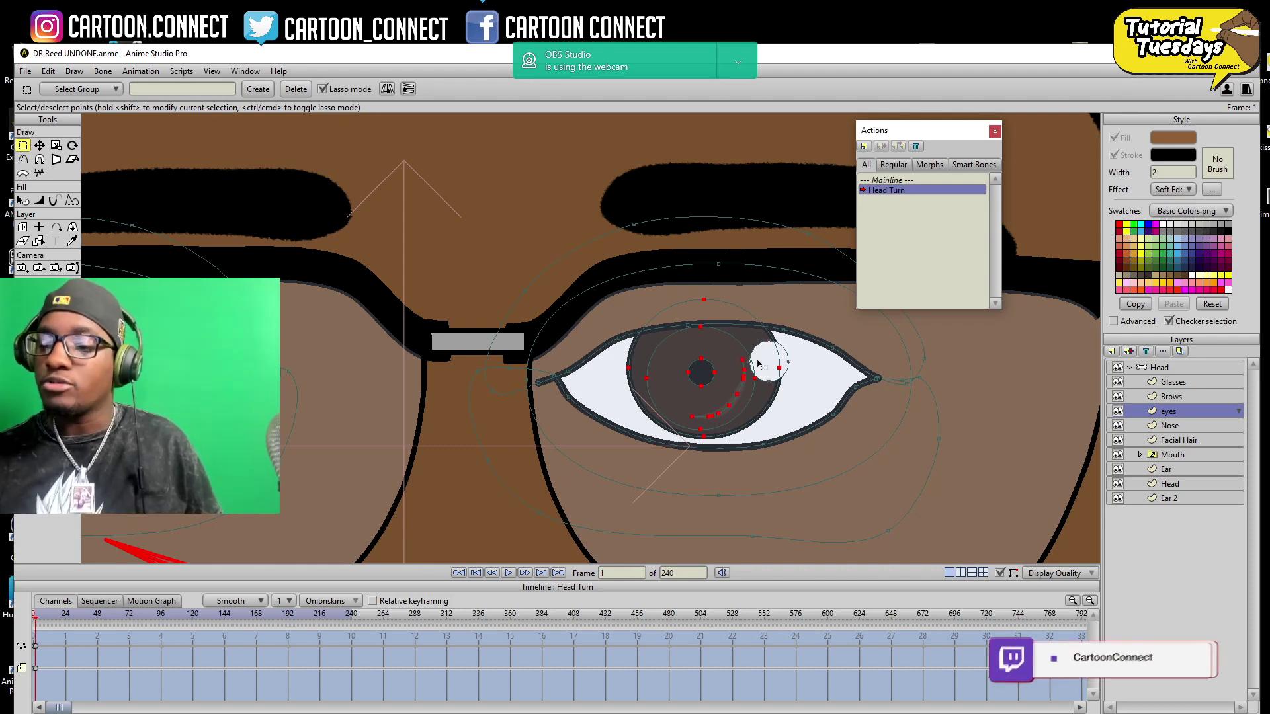
{"action": "key", "text": "t"}
{"action": "left_click_drag", "start_coordinate": [711, 396], "coordinate": [849, 443]}
{"action": "key", "text": "z"}
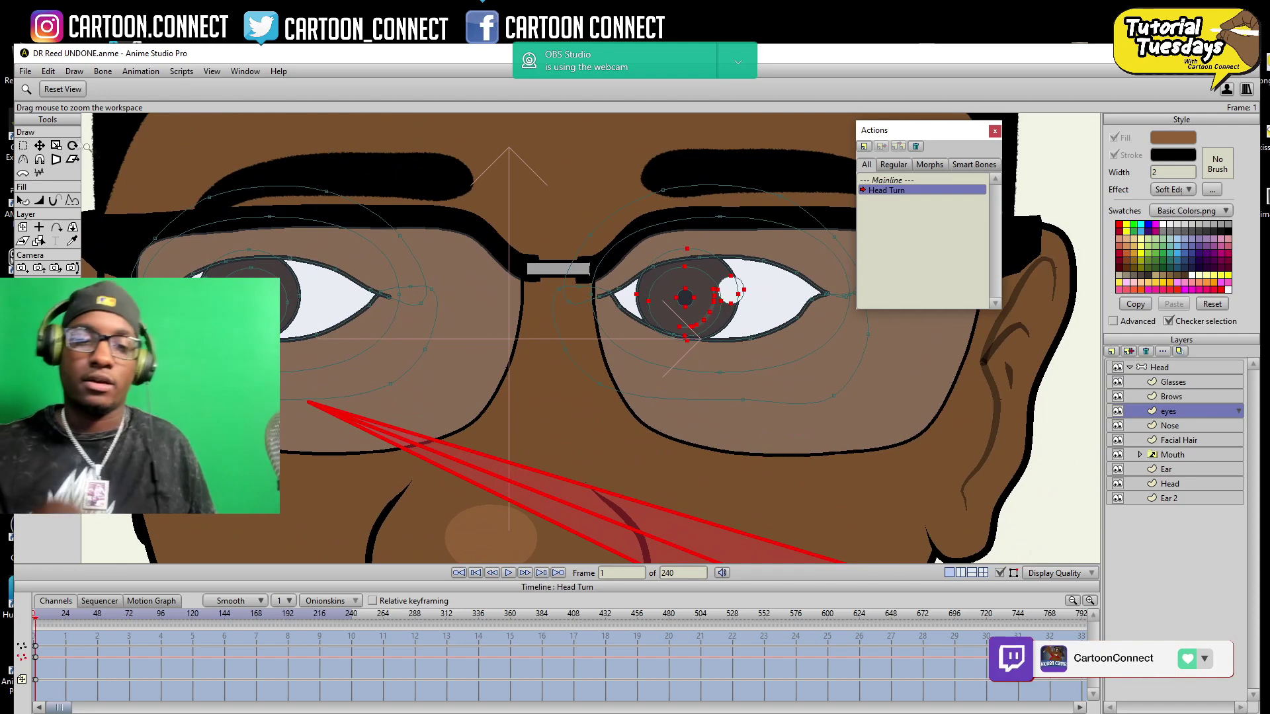
{"action": "left_click", "coordinate": [40, 145]}
{"action": "left_click_drag", "start_coordinate": [716, 318], "coordinate": [724, 320]}
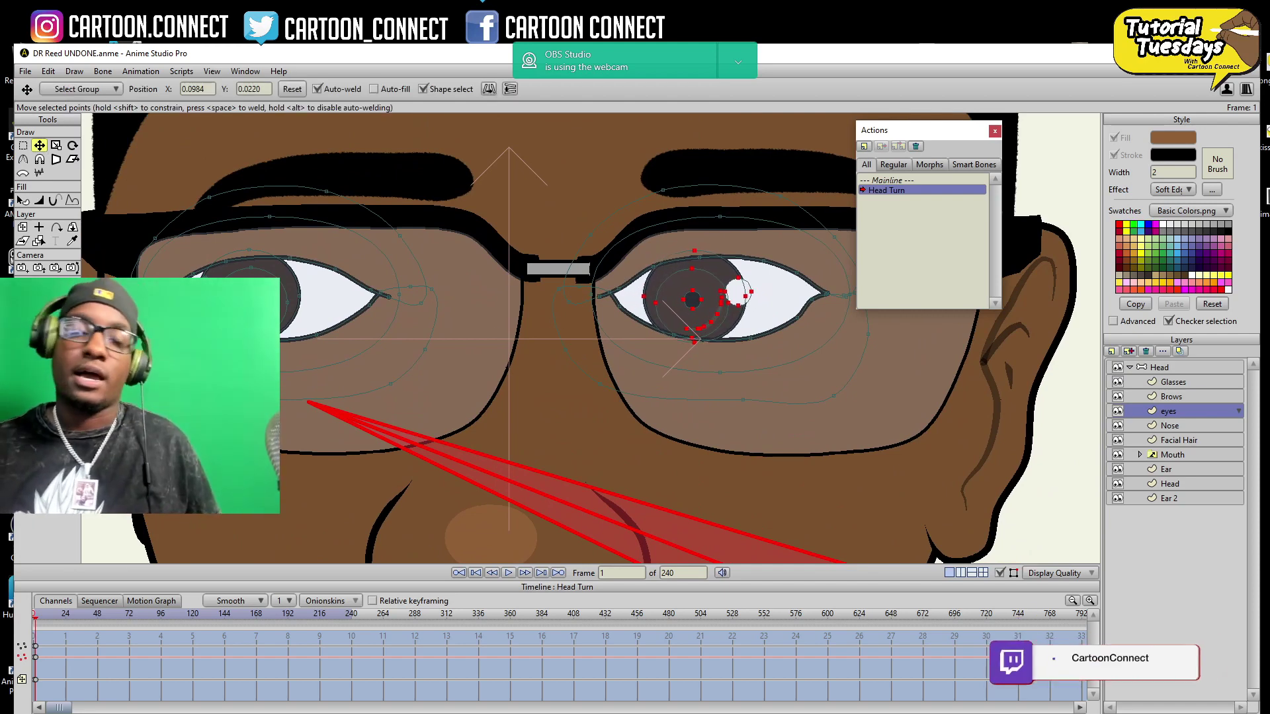
- Select the iris, pupil and highlights of the eye on the viewer's left and nudge them slightly toward the nose
{"action": "left_click", "coordinate": [23, 146]}
{"action": "left_click", "coordinate": [210, 284]}
{"action": "left_click", "coordinate": [233, 278], "text": "shift"}
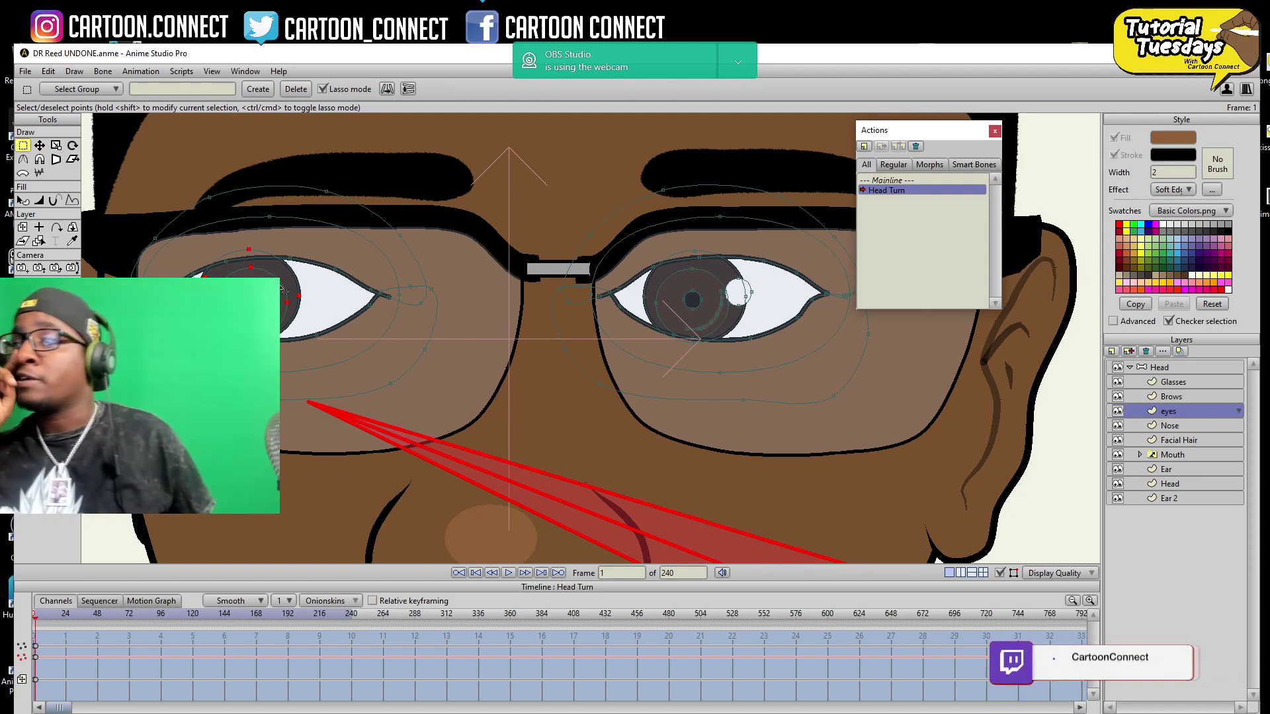
{"action": "key", "text": "t"}
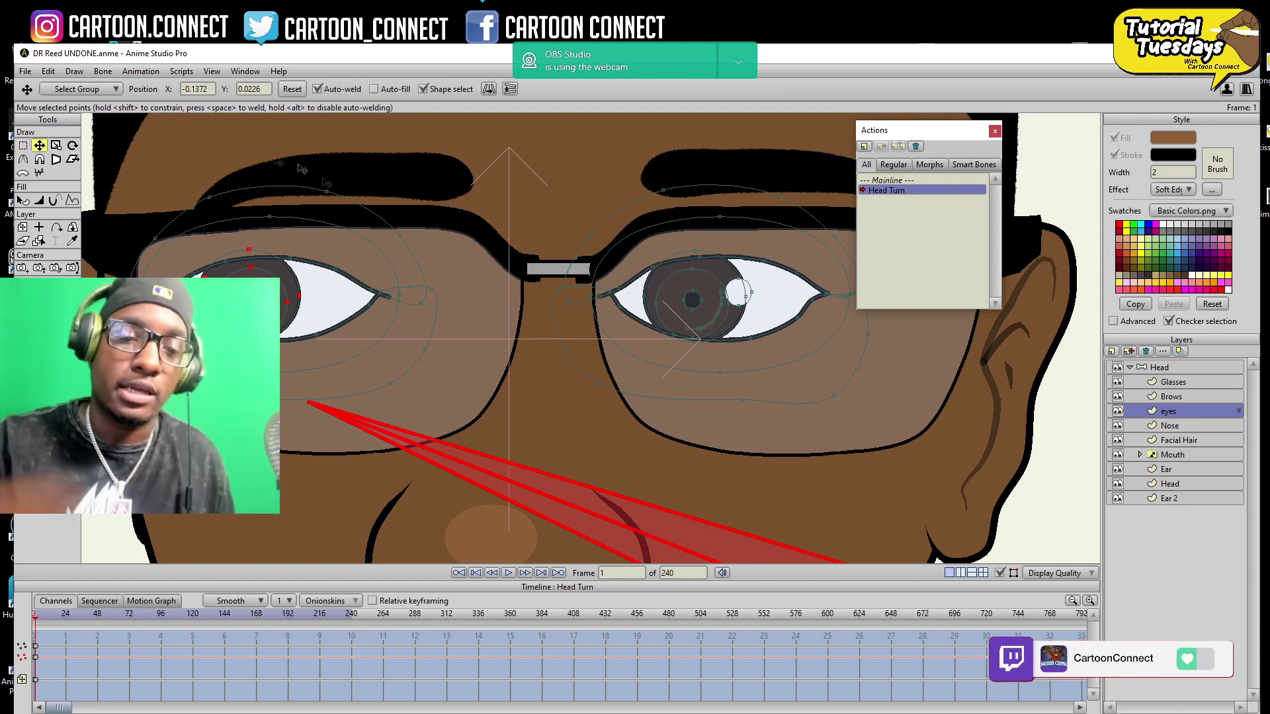
{"action": "left_click_drag", "start_coordinate": [281, 315], "coordinate": [289, 316]}
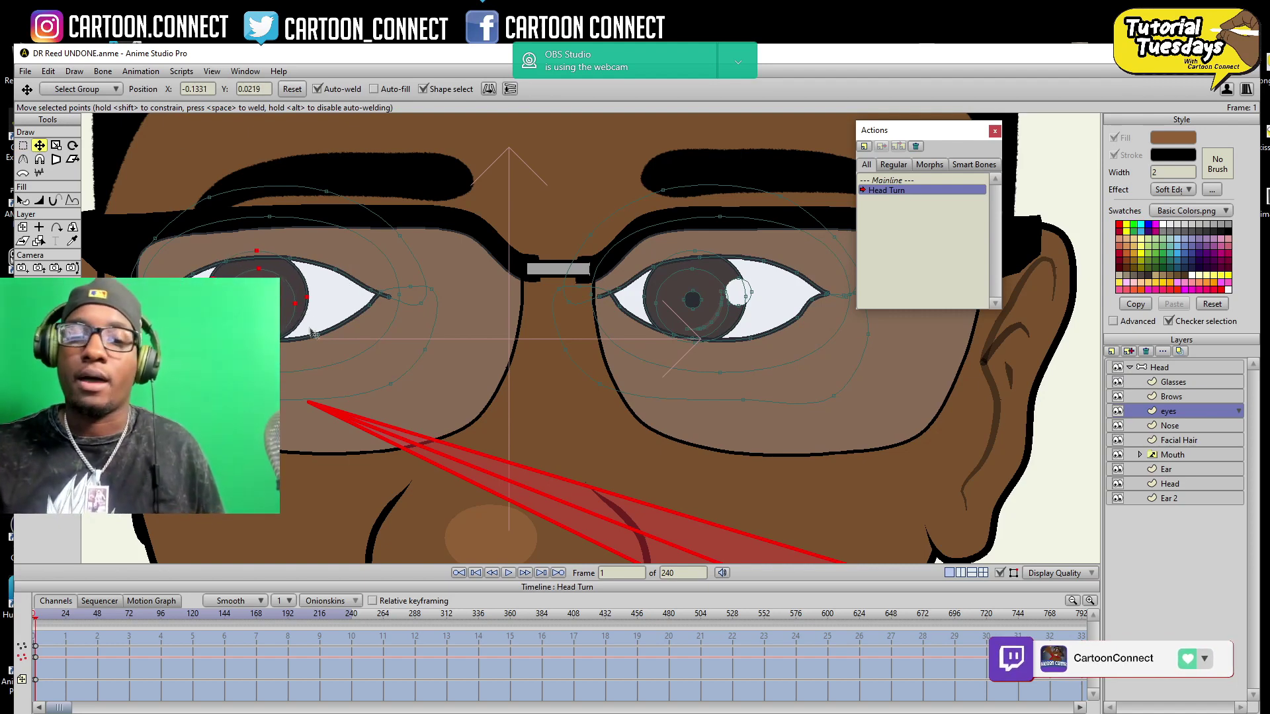
- Nudge the iris, pupil and highlights of the eye on the viewer's right slightly away from the nose
{"action": "key", "text": "g"}
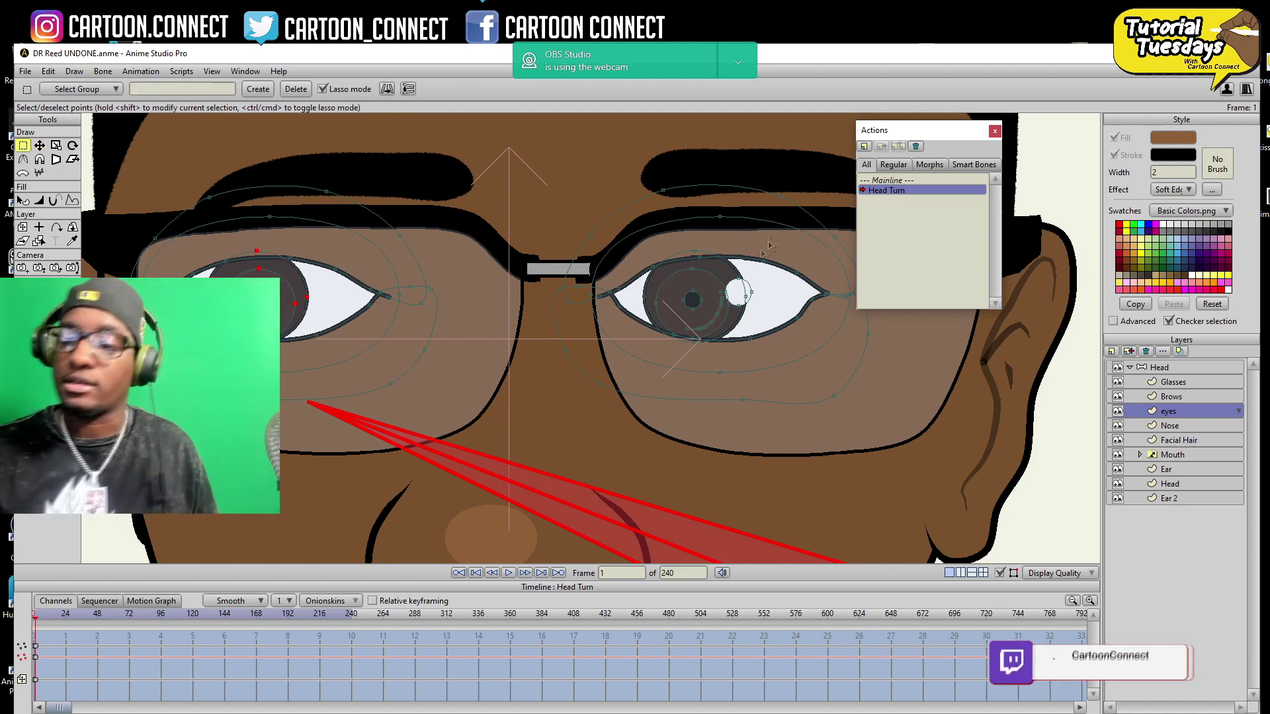
{"action": "double_click", "coordinate": [660, 291]}
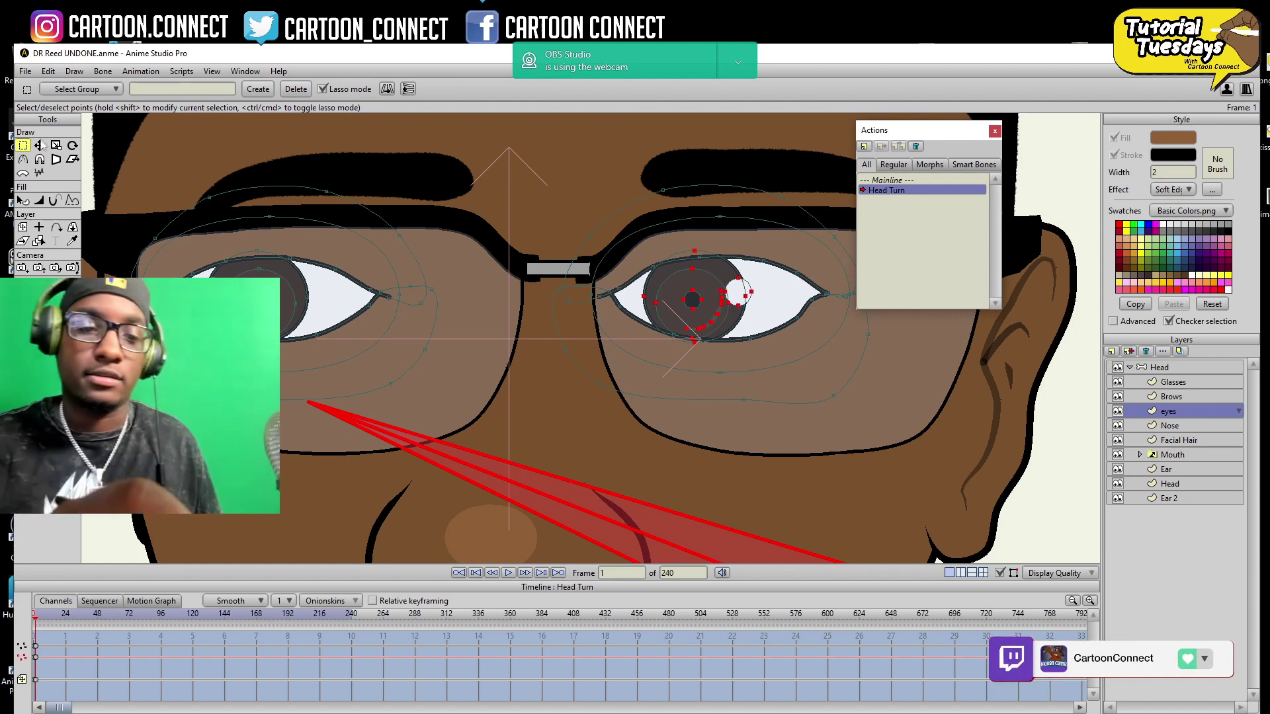
{"action": "key", "text": "t"}
{"action": "left_click_drag", "start_coordinate": [700, 316], "coordinate": [706, 316]}
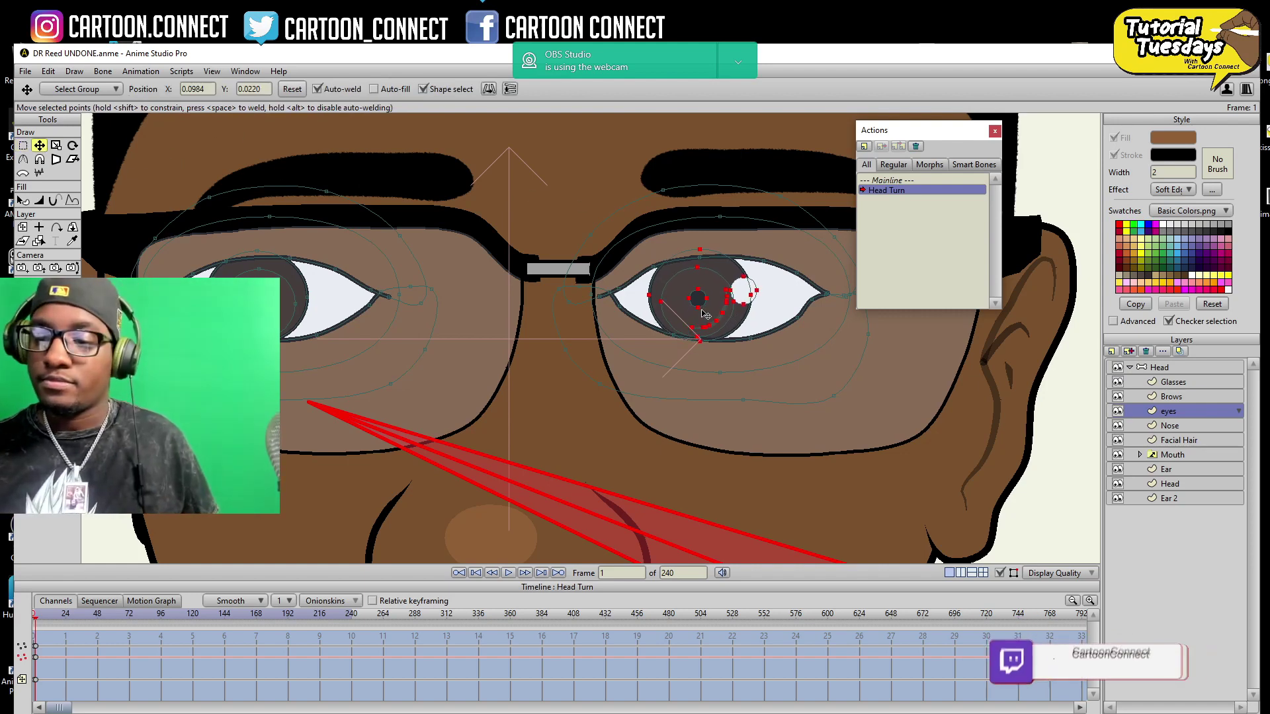
{"action": "left_click_drag", "start_coordinate": [728, 445], "coordinate": [673, 564]}
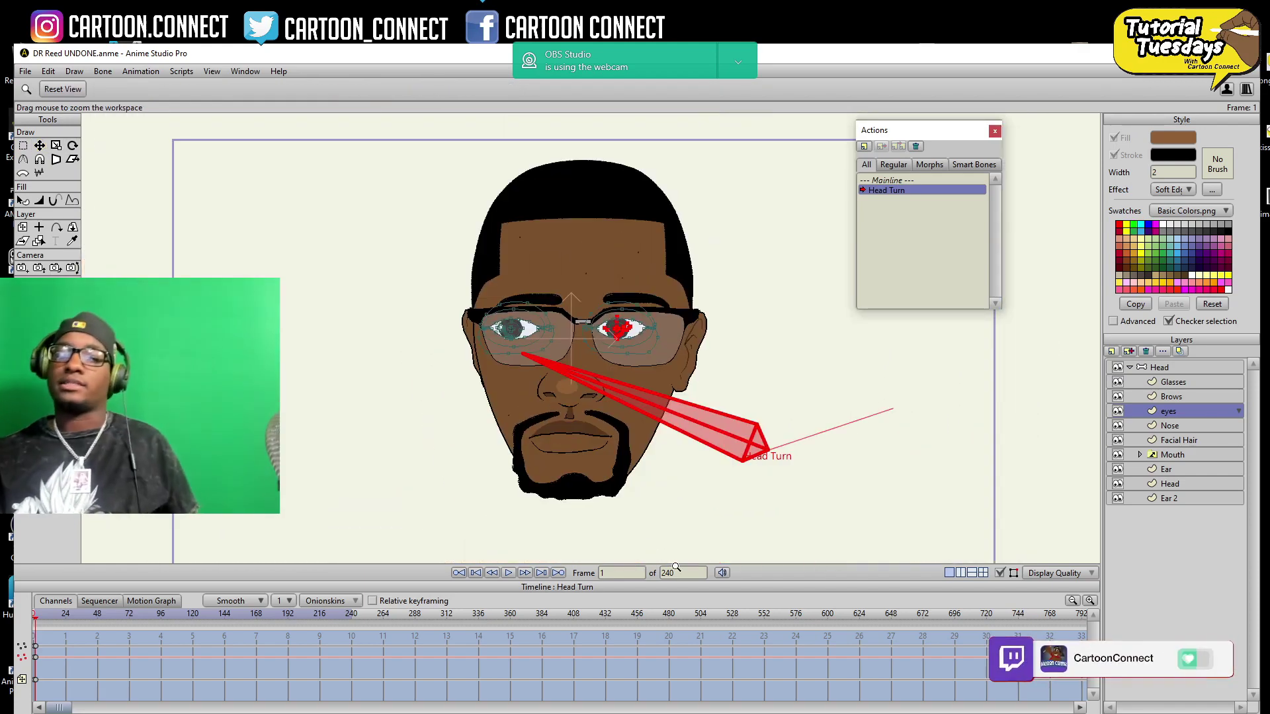
{"action": "left_click_drag", "start_coordinate": [675, 567], "coordinate": [912, 453]}
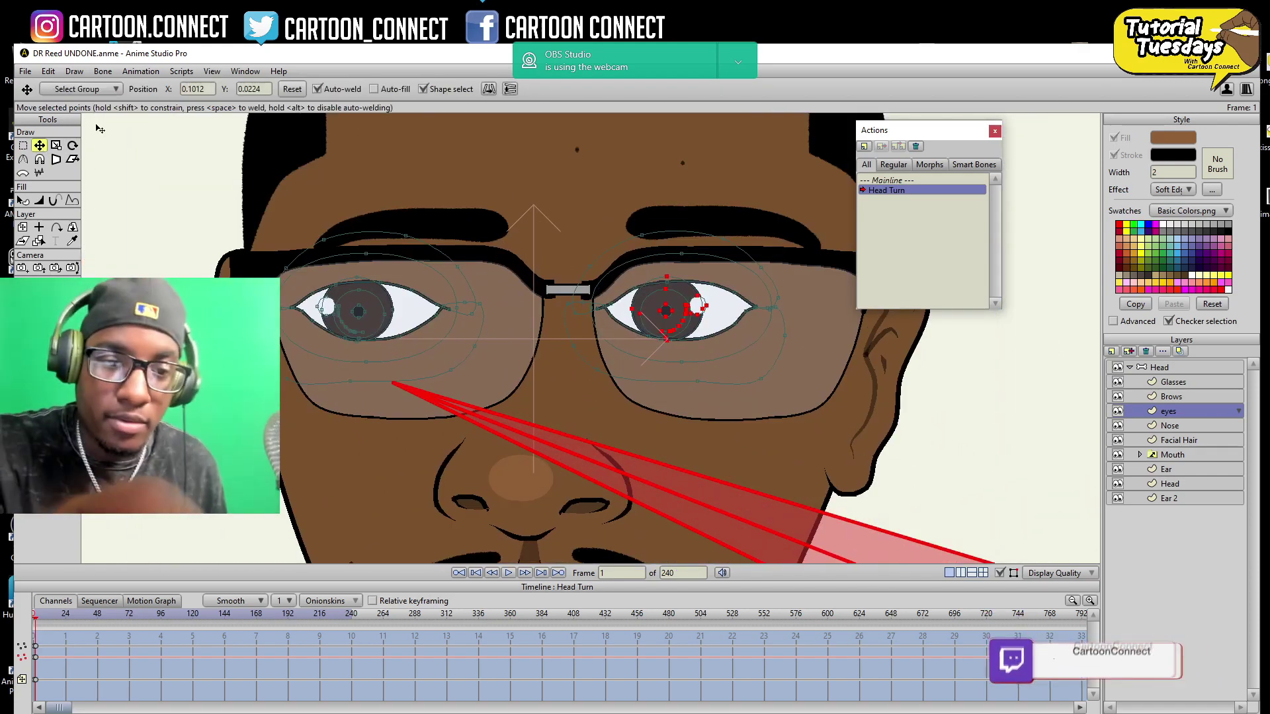
- Pull in the inner corner of the eye on the viewer's left and adjust the outline and outer corner of the other eye
{"action": "left_click", "coordinate": [401, 332]}
{"action": "left_click_drag", "start_coordinate": [401, 332], "coordinate": [436, 320]}
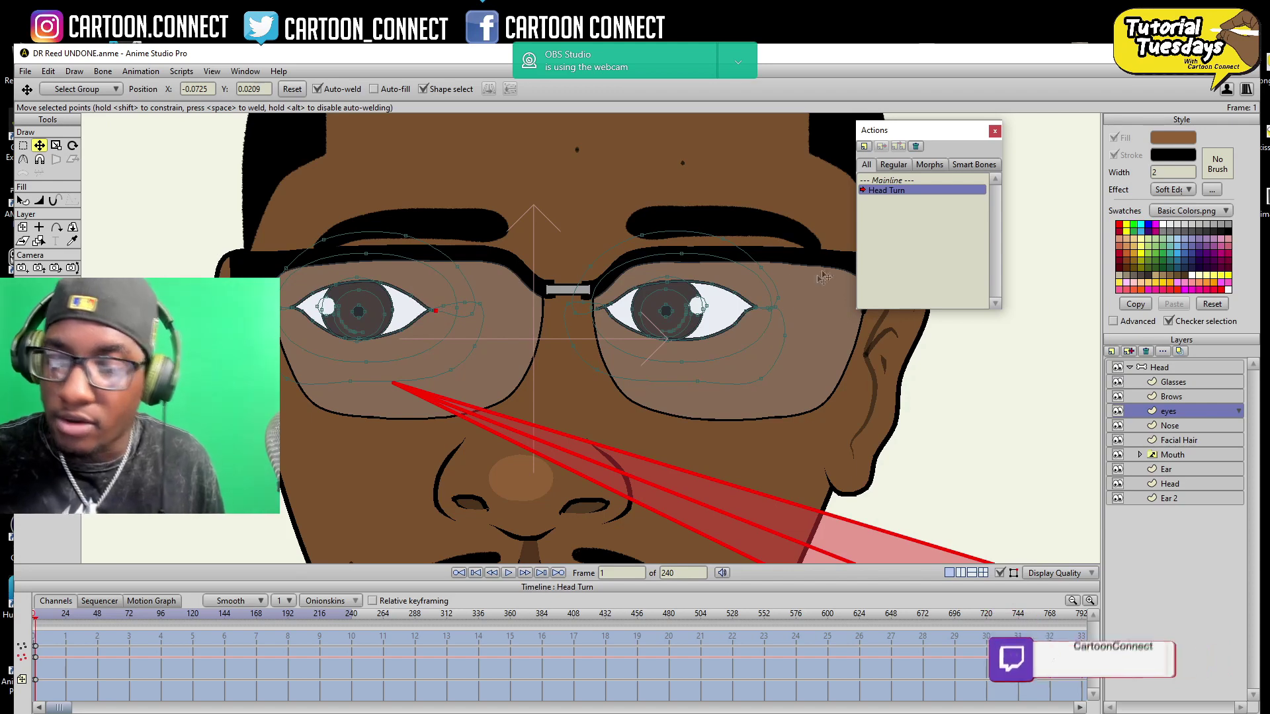
{"action": "left_click_drag", "start_coordinate": [709, 332], "coordinate": [711, 288]}
{"action": "left_click", "coordinate": [752, 307]}
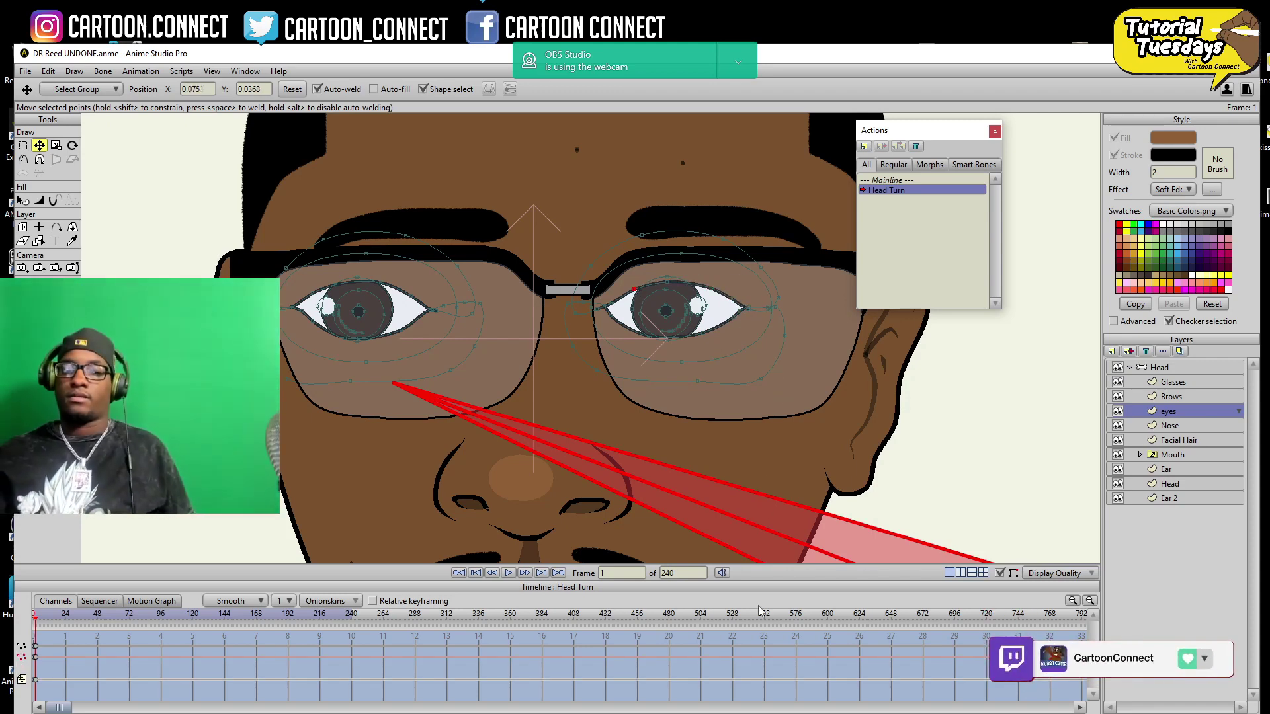
{"action": "left_click", "coordinate": [40, 296]}
{"action": "left_click_drag", "start_coordinate": [499, 333], "coordinate": [370, 336]}
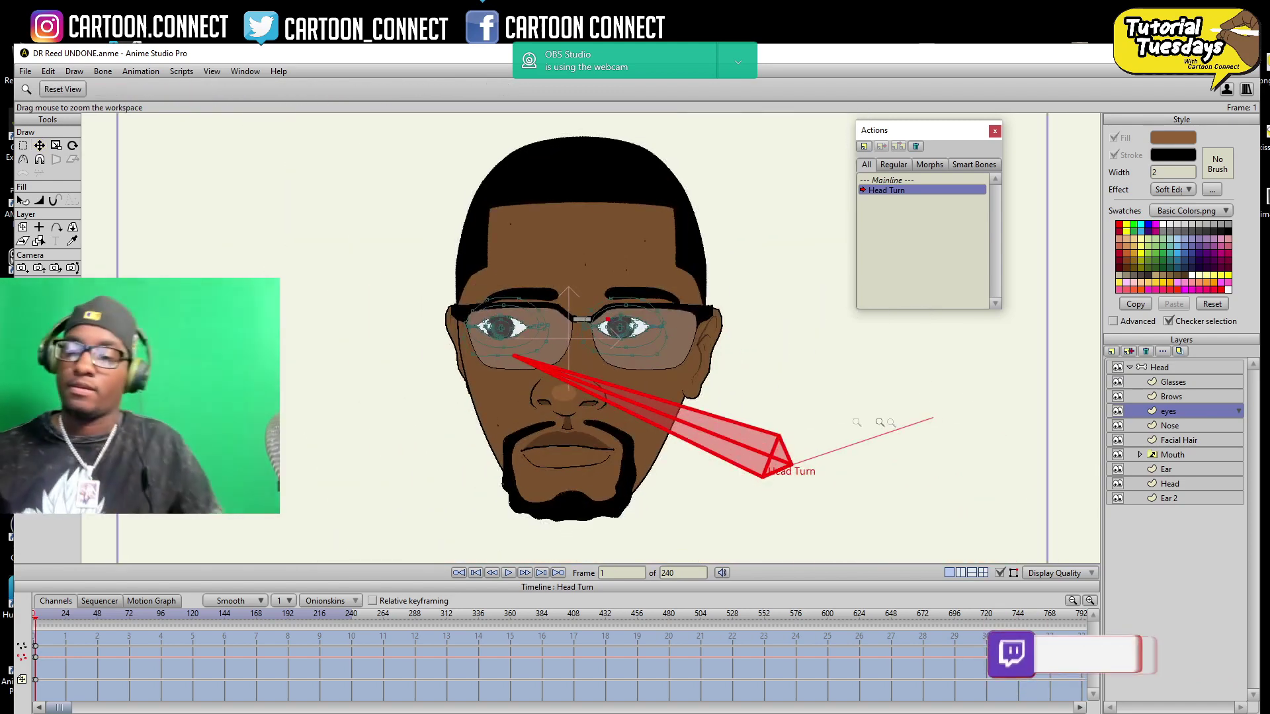
{"action": "left_click_drag", "start_coordinate": [845, 496], "coordinate": [855, 503]}
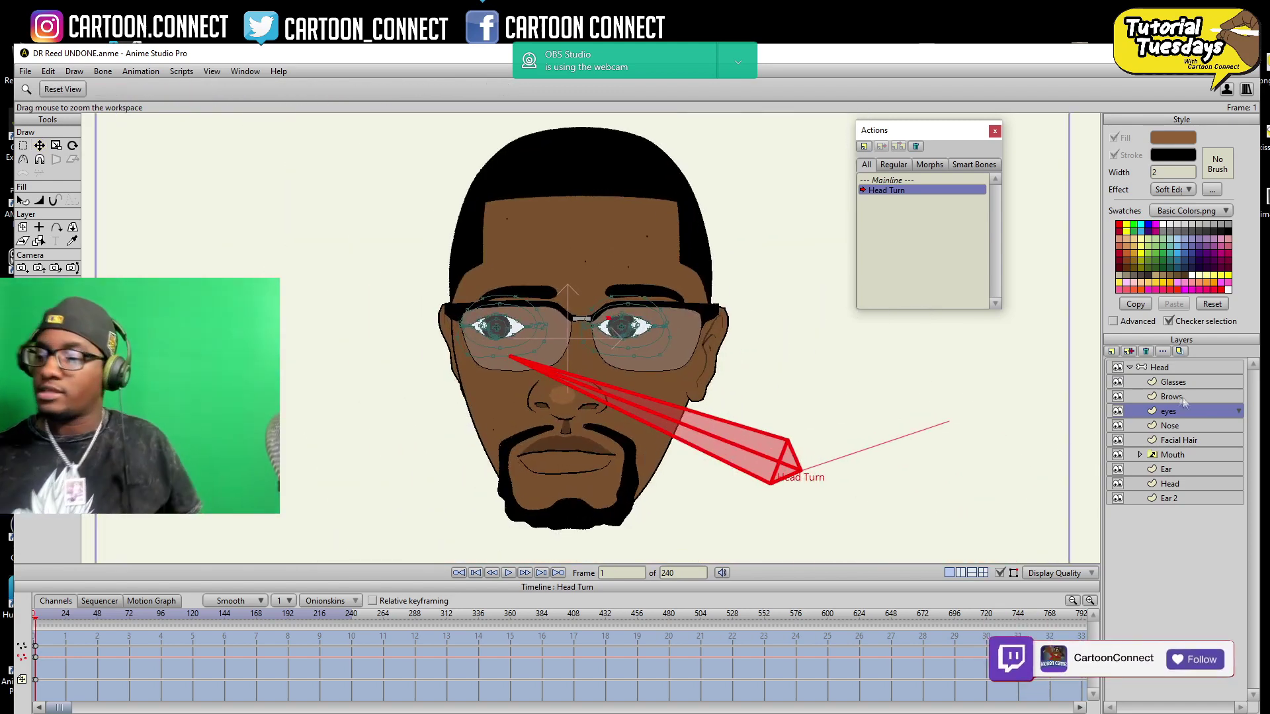
- With the Glasses layer hidden, shift all eye points slightly toward the viewer's right, then show the glasses again
{"action": "left_click", "coordinate": [1118, 382]}
{"action": "left_click_drag", "start_coordinate": [638, 443], "coordinate": [801, 468]}
{"action": "left_click", "coordinate": [23, 145]}
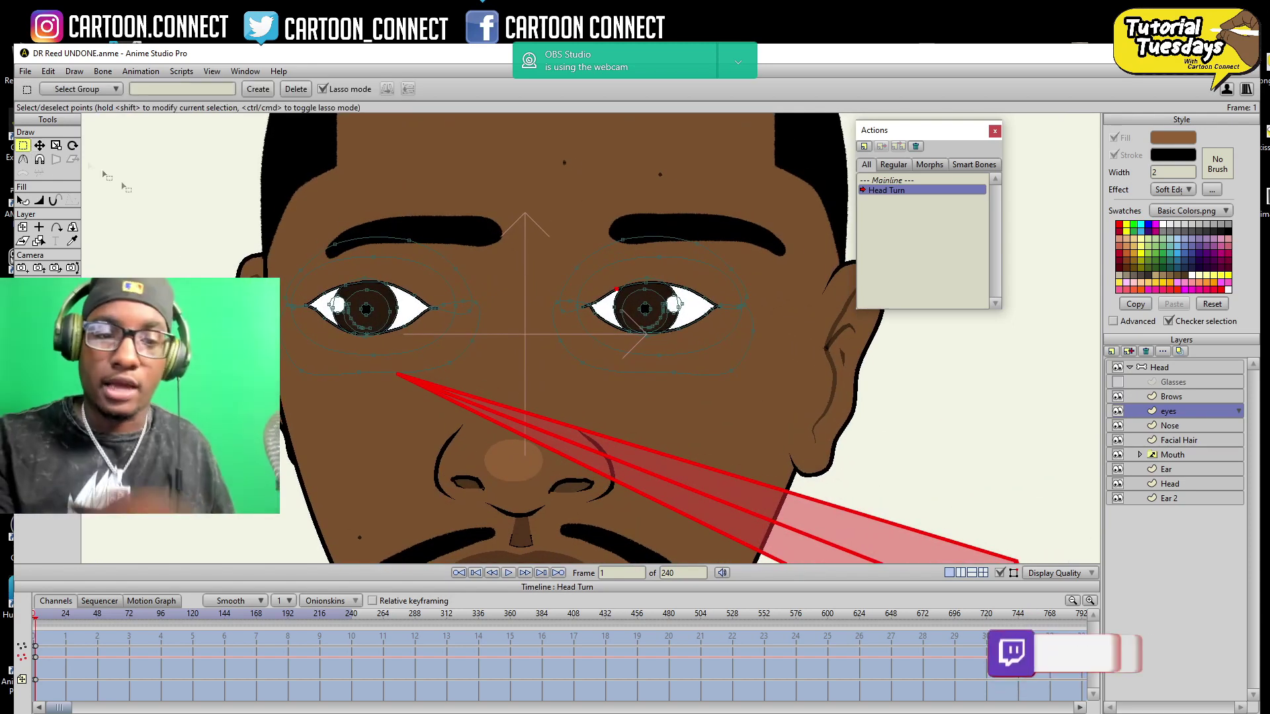
{"action": "key", "text": "ctrl+a"}
{"action": "key", "text": "t"}
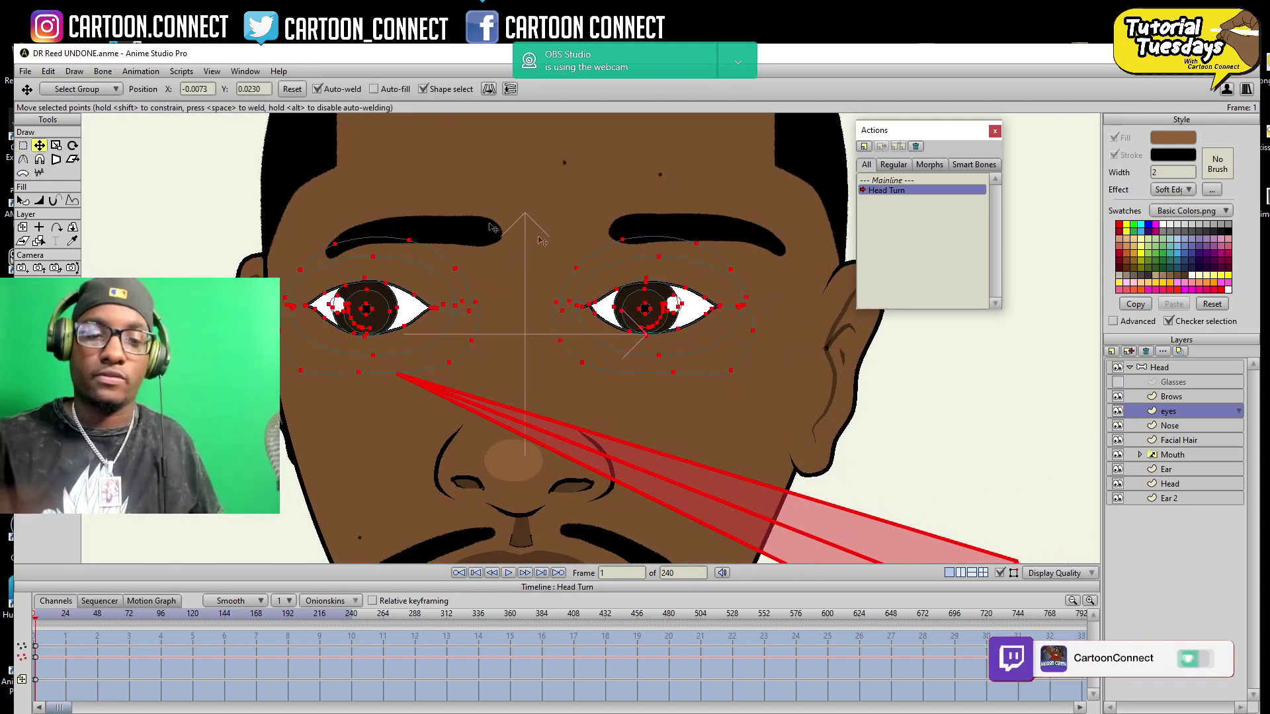
{"action": "left_click_drag", "start_coordinate": [761, 415], "coordinate": [777, 415]}
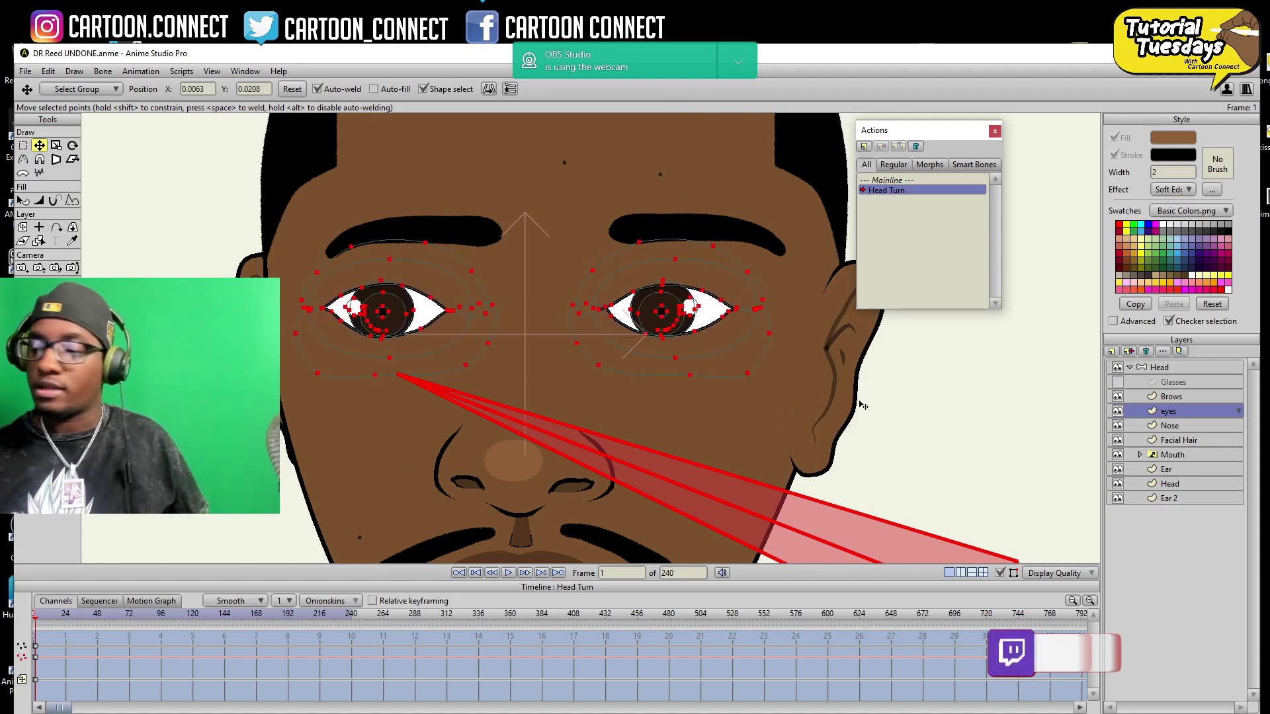
{"action": "left_click", "coordinate": [1118, 382]}
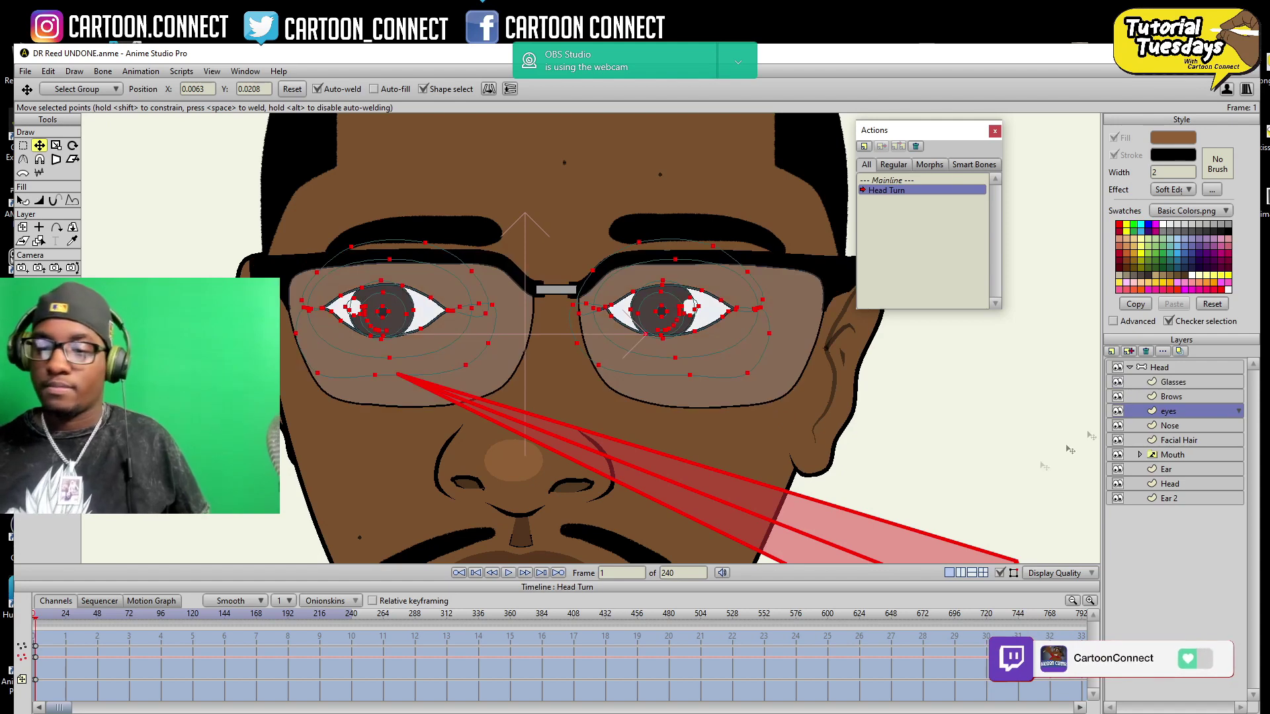
- With the Glasses layer hidden, shift the brow on the viewer's right in the Brows layer toward the viewer's left
{"action": "left_click", "coordinate": [1118, 383]}
{"action": "left_click", "coordinate": [1168, 397]}
{"action": "left_click", "coordinate": [23, 146]}
{"action": "left_click", "coordinate": [697, 230]}
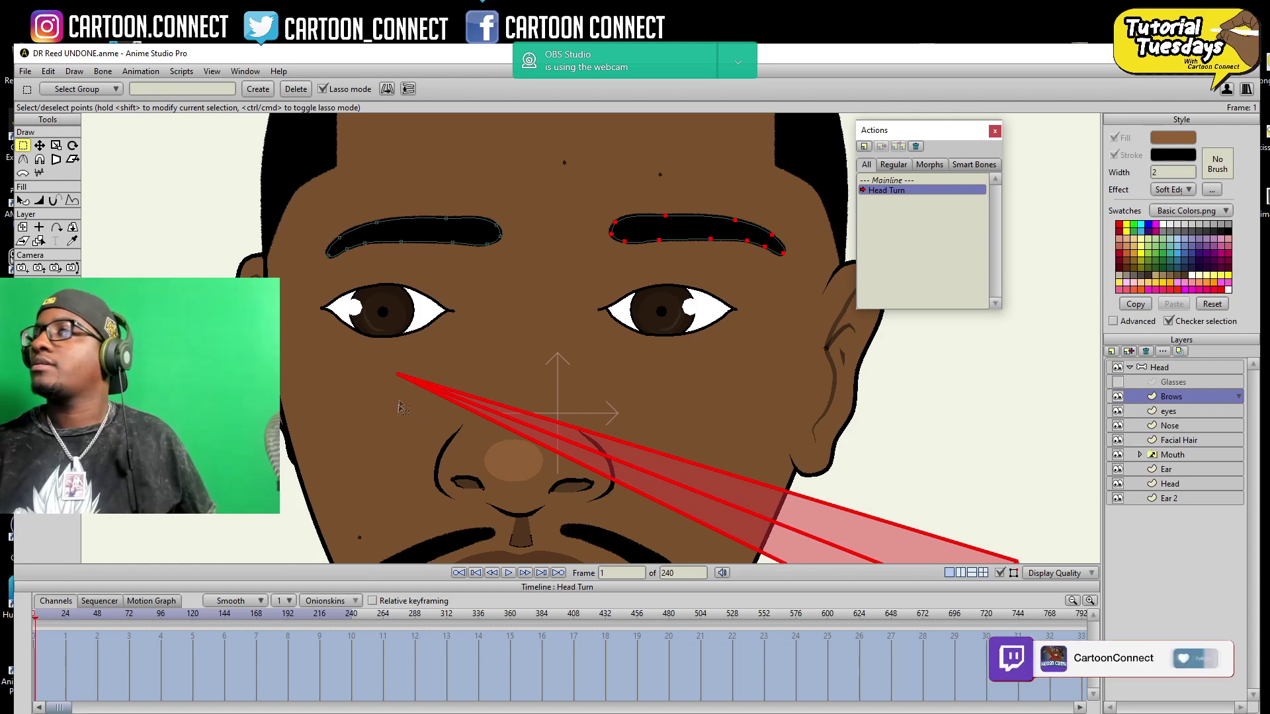
{"action": "key", "text": "t"}
{"action": "left_click_drag", "start_coordinate": [719, 241], "coordinate": [687, 245]}
- Shift the brow on the viewer's left outward to match the turn and scale it slightly narrower
{"action": "left_click_drag", "start_coordinate": [443, 230], "coordinate": [404, 233]}
{"action": "key", "text": "s"}
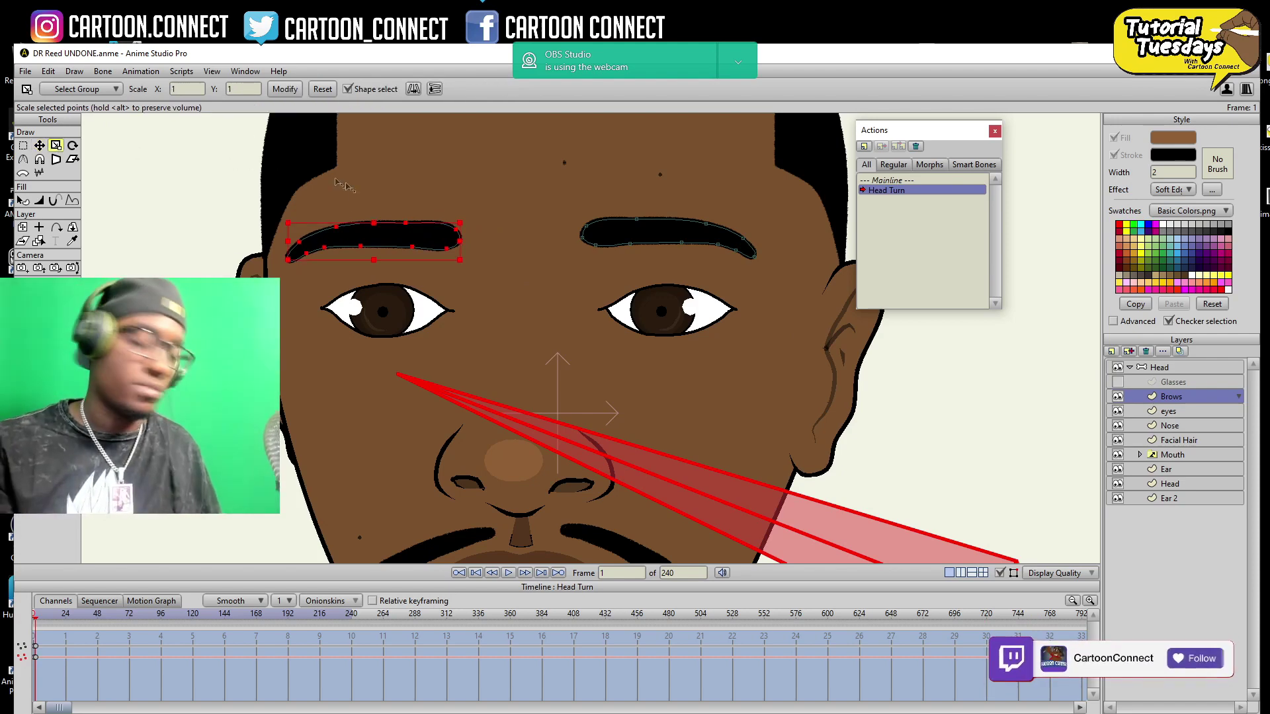
{"action": "left_click_drag", "start_coordinate": [291, 249], "coordinate": [299, 244]}
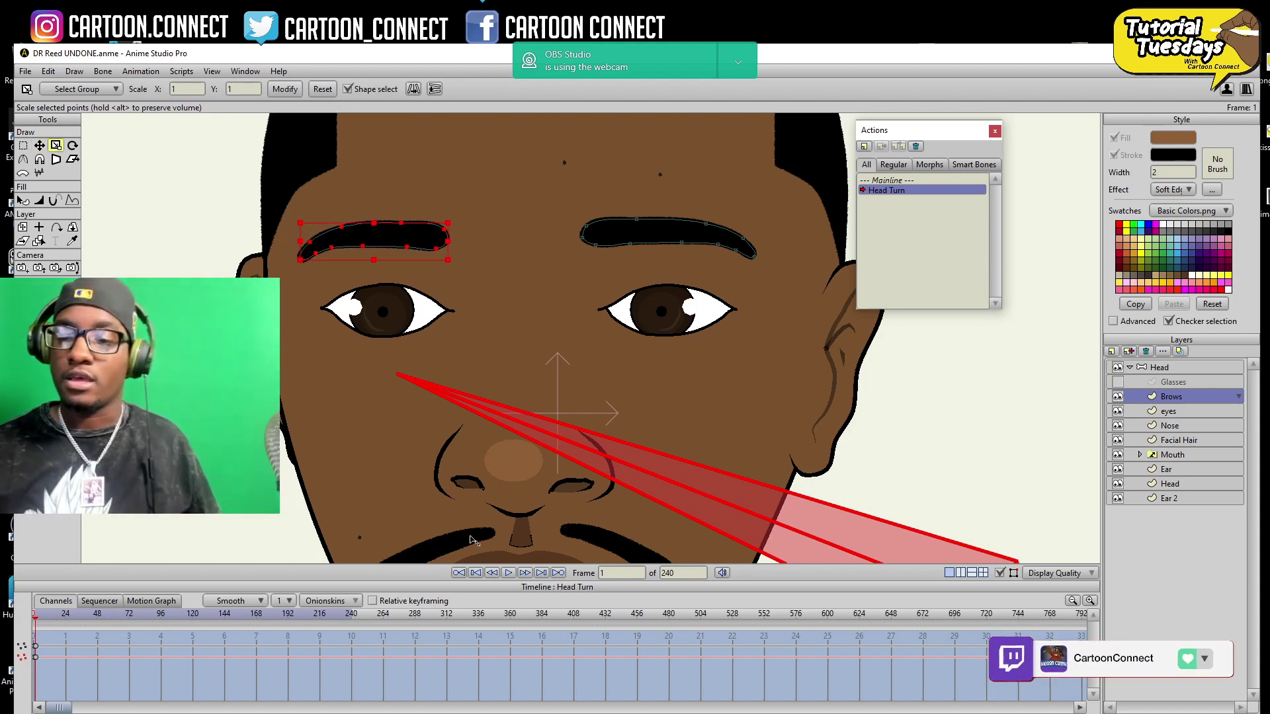
- Show the Glasses layer again, select all of its points and shift the glasses toward the viewer's left
{"action": "left_click", "coordinate": [1174, 383]}
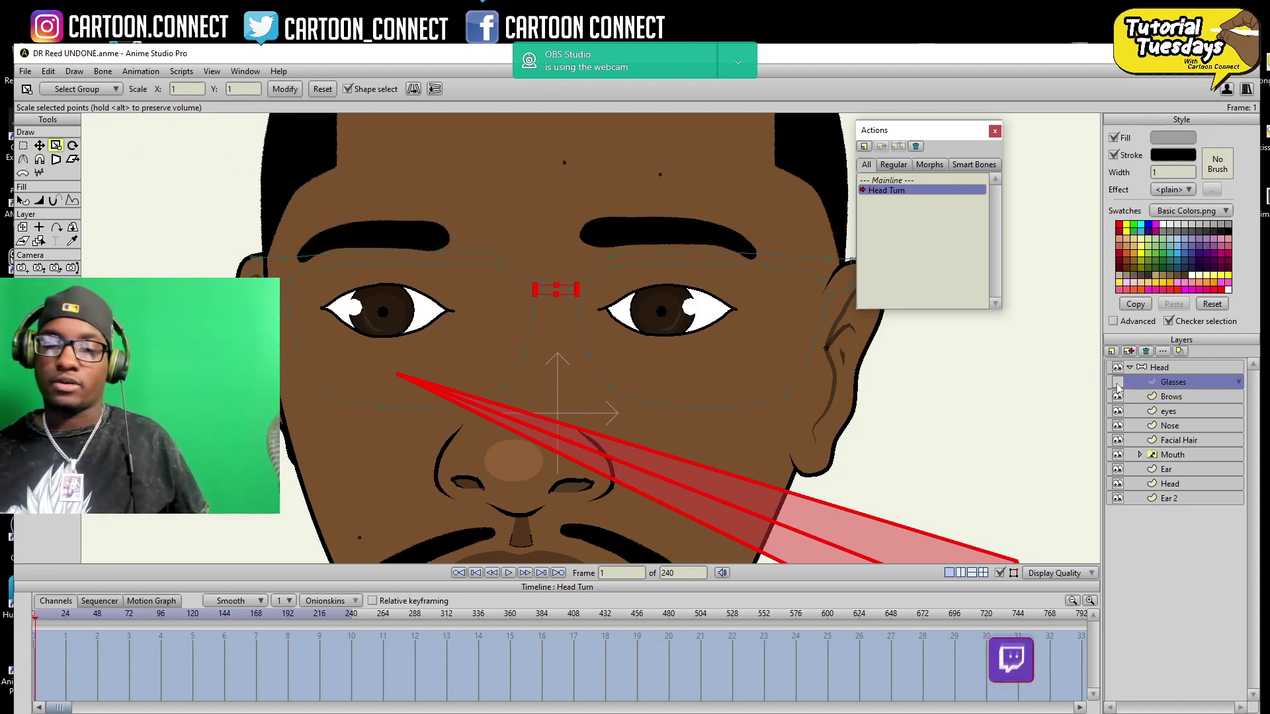
{"action": "left_click", "coordinate": [1117, 383]}
{"action": "key", "text": "g"}
{"action": "left_click_drag", "start_coordinate": [583, 476], "coordinate": [527, 526]}
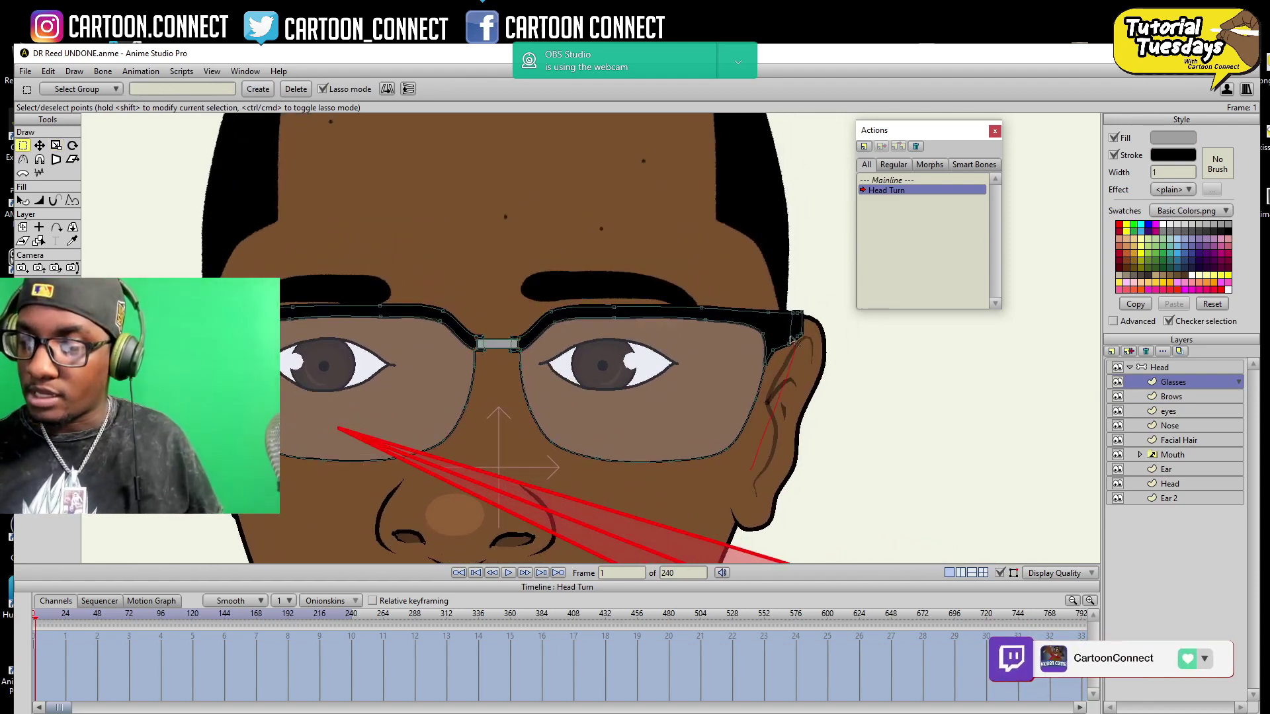
{"action": "left_click_drag", "start_coordinate": [142, 396], "coordinate": [863, 442]}
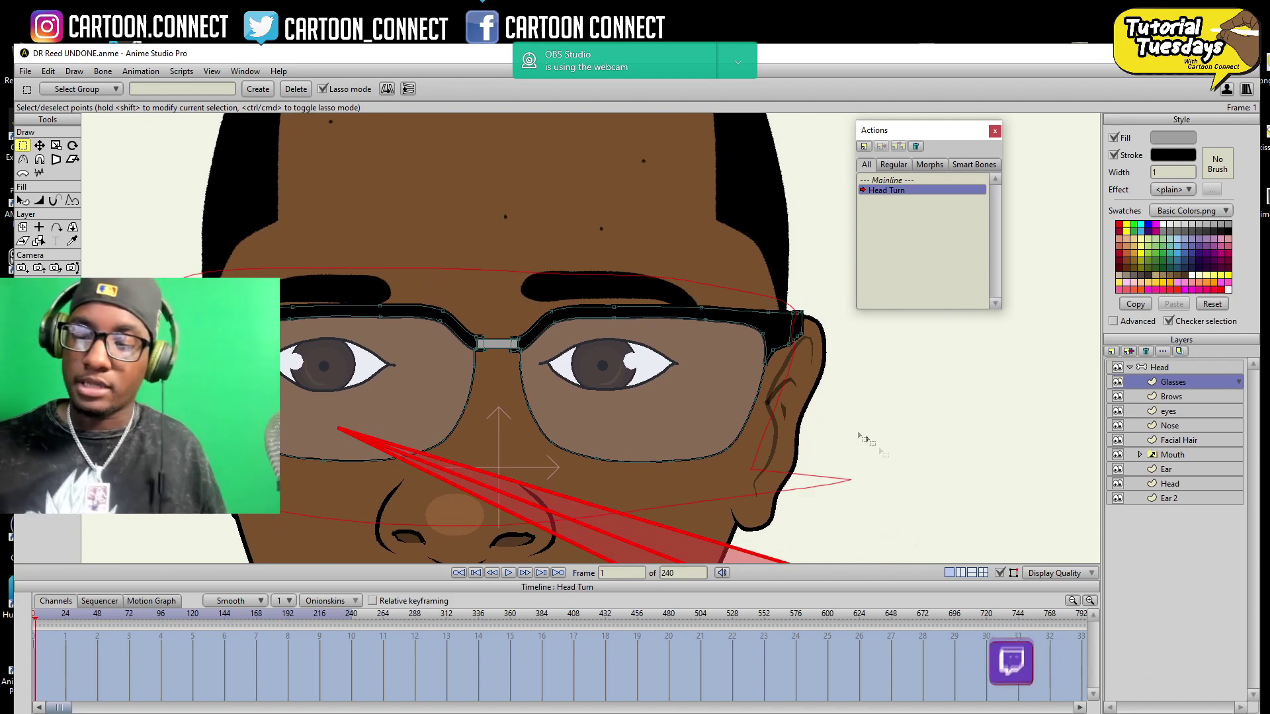
{"action": "left_click", "coordinate": [40, 145]}
{"action": "left_click_drag", "start_coordinate": [688, 461], "coordinate": [673, 443]}
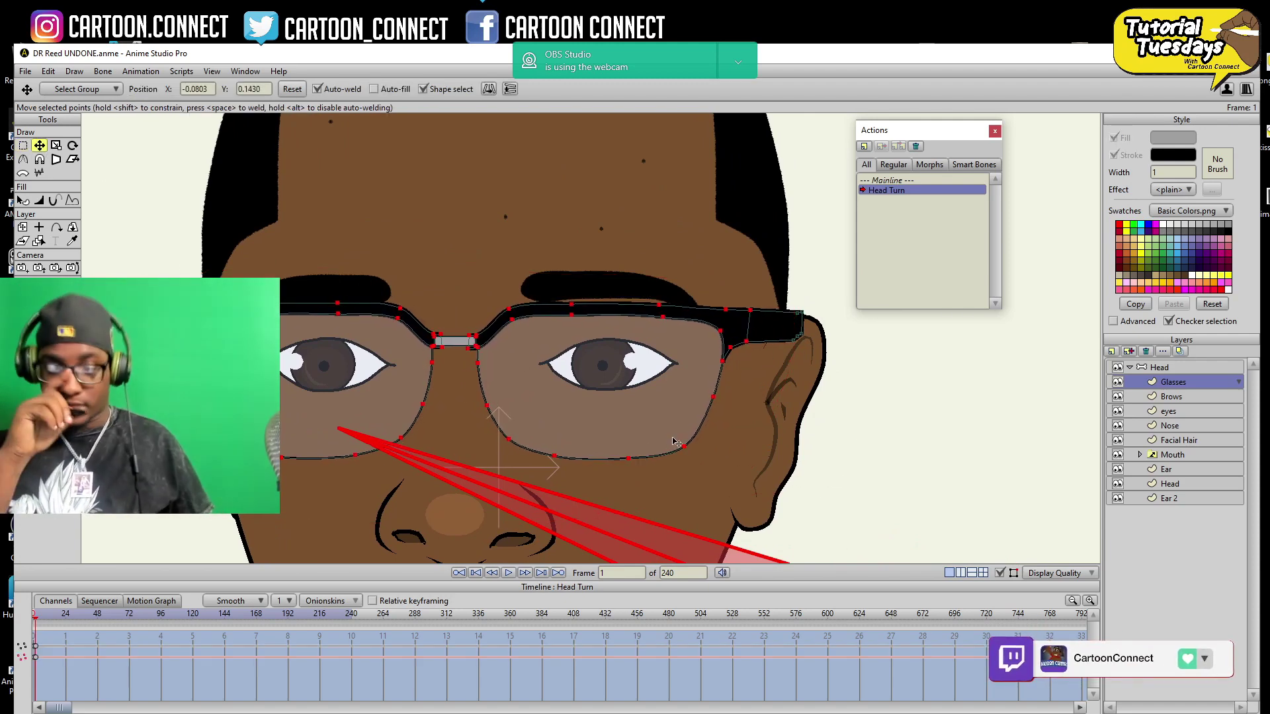
- Select the lens and frame half on the viewer's left, narrow it and shift it slightly toward the nose
{"action": "scroll", "coordinate": [674, 442], "scroll_direction": "up", "scroll_amount": 2}
{"action": "left_click_drag", "start_coordinate": [762, 420], "coordinate": [693, 464]}
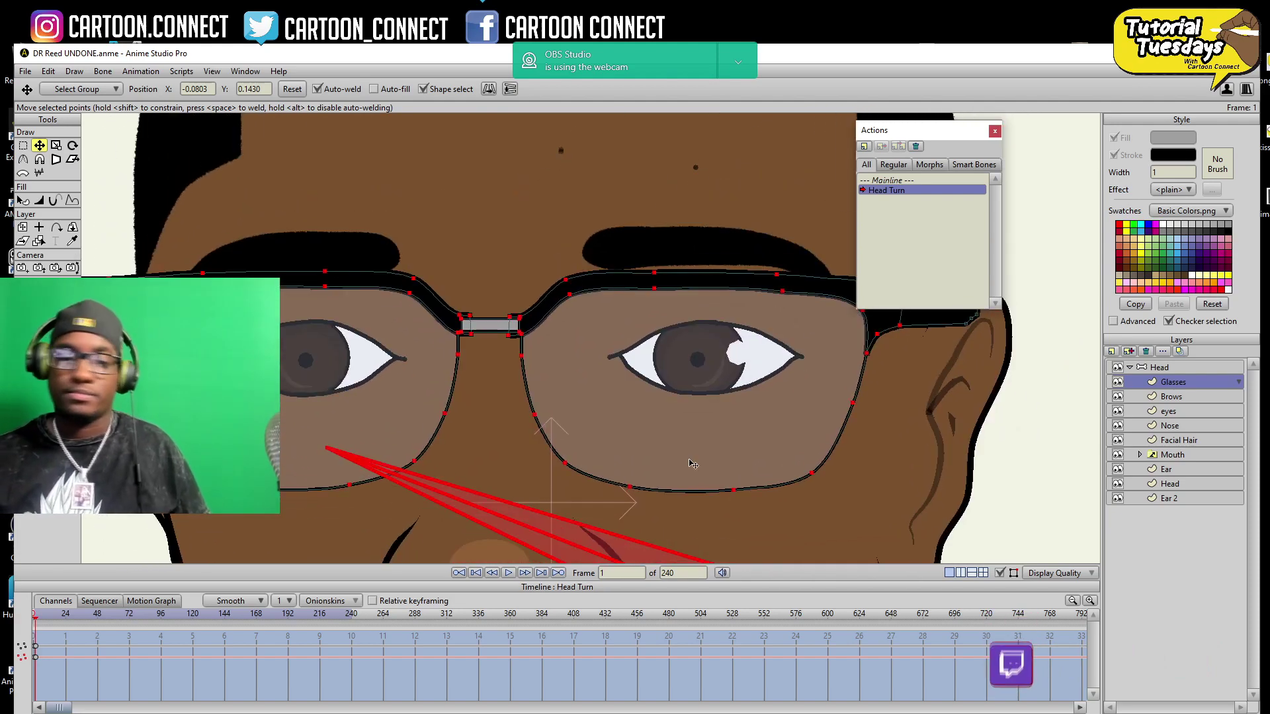
{"action": "left_click", "coordinate": [39, 295]}
{"action": "left_click_drag", "start_coordinate": [802, 458], "coordinate": [701, 509]}
{"action": "key", "text": "t"}
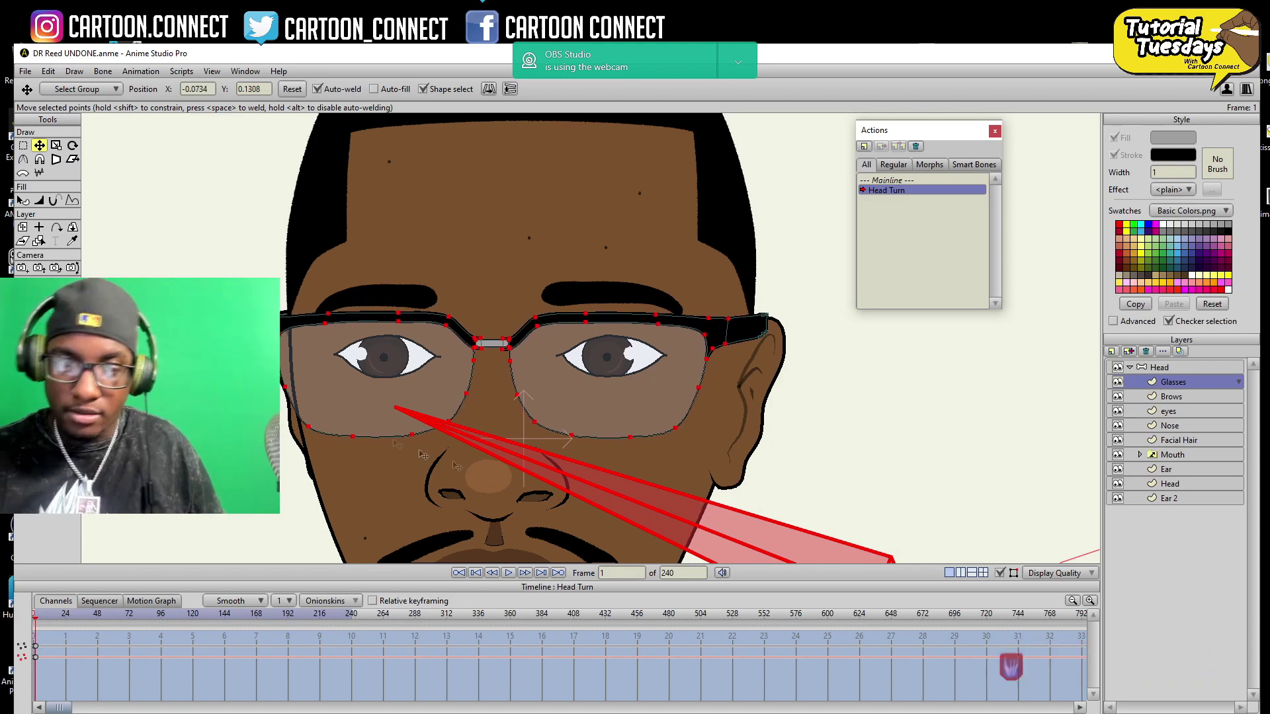
{"action": "key", "text": "g"}
{"action": "mouse_move", "coordinate": [481, 410]}
{"action": "left_mouse_down"}
{"action": "mouse_move", "coordinate": [252, 272]}
{"action": "mouse_move", "coordinate": [291, 486]}
{"action": "mouse_move", "coordinate": [476, 424]}
{"action": "left_mouse_up"}
{"action": "key", "text": "t"}
{"action": "left_click_drag", "start_coordinate": [483, 378], "coordinate": [465, 377]}
{"action": "left_click", "coordinate": [40, 146]}
{"action": "left_click_drag", "start_coordinate": [508, 465], "coordinate": [523, 463]}
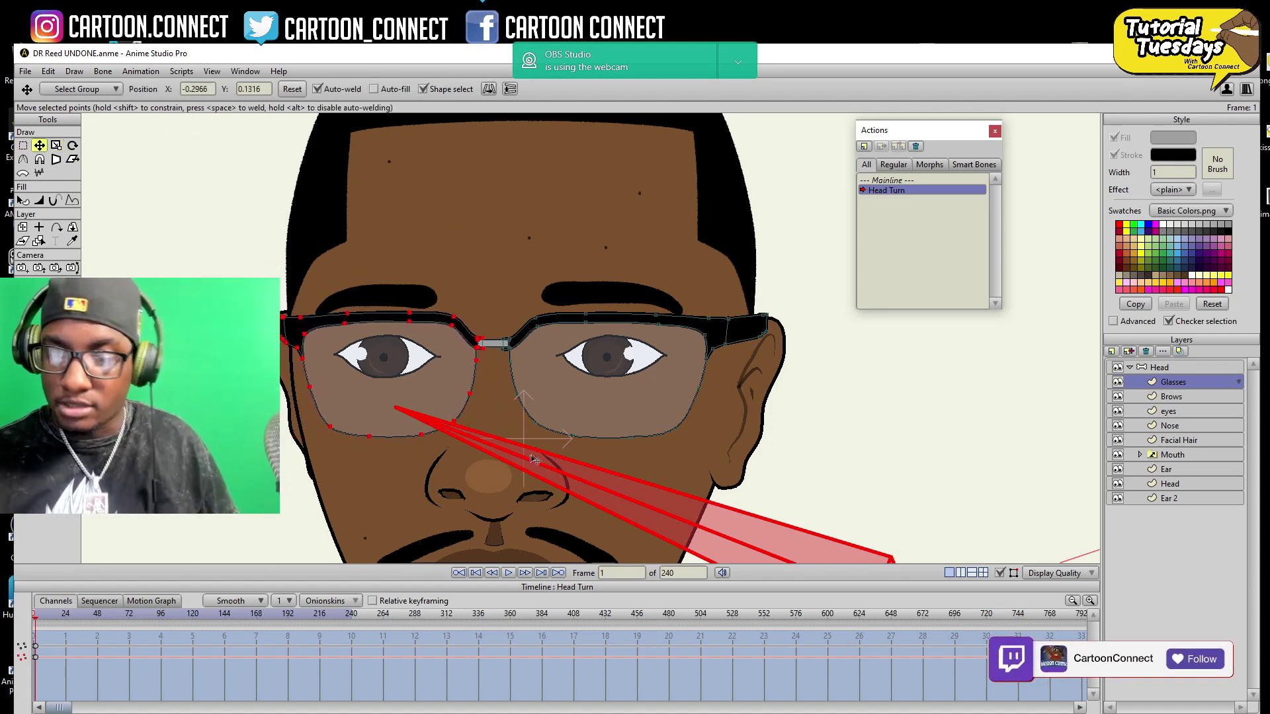
- Adjust the outer corner points of the glasses frame on the viewer's left, then undo the last point move
{"action": "scroll", "coordinate": [678, 522], "scroll_direction": "up", "scroll_amount": 3}
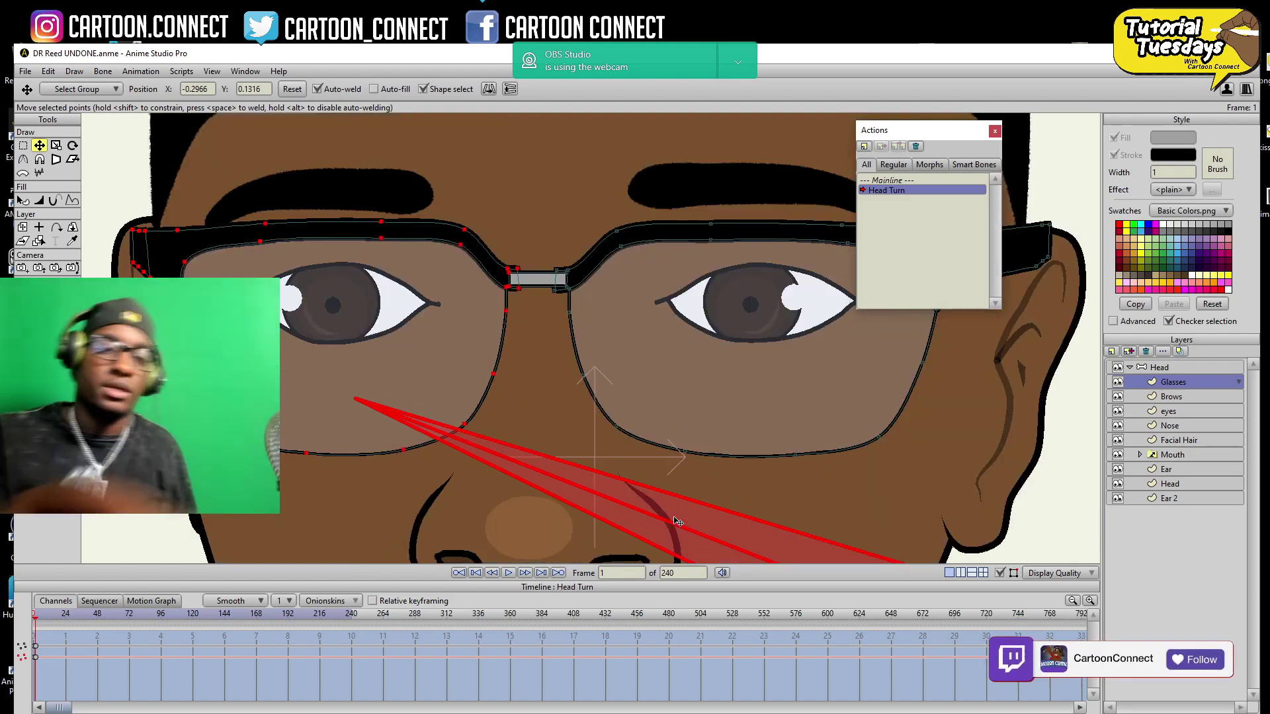
{"action": "key", "text": "g"}
{"action": "left_click", "coordinate": [132, 231]}
{"action": "left_click", "coordinate": [39, 146]}
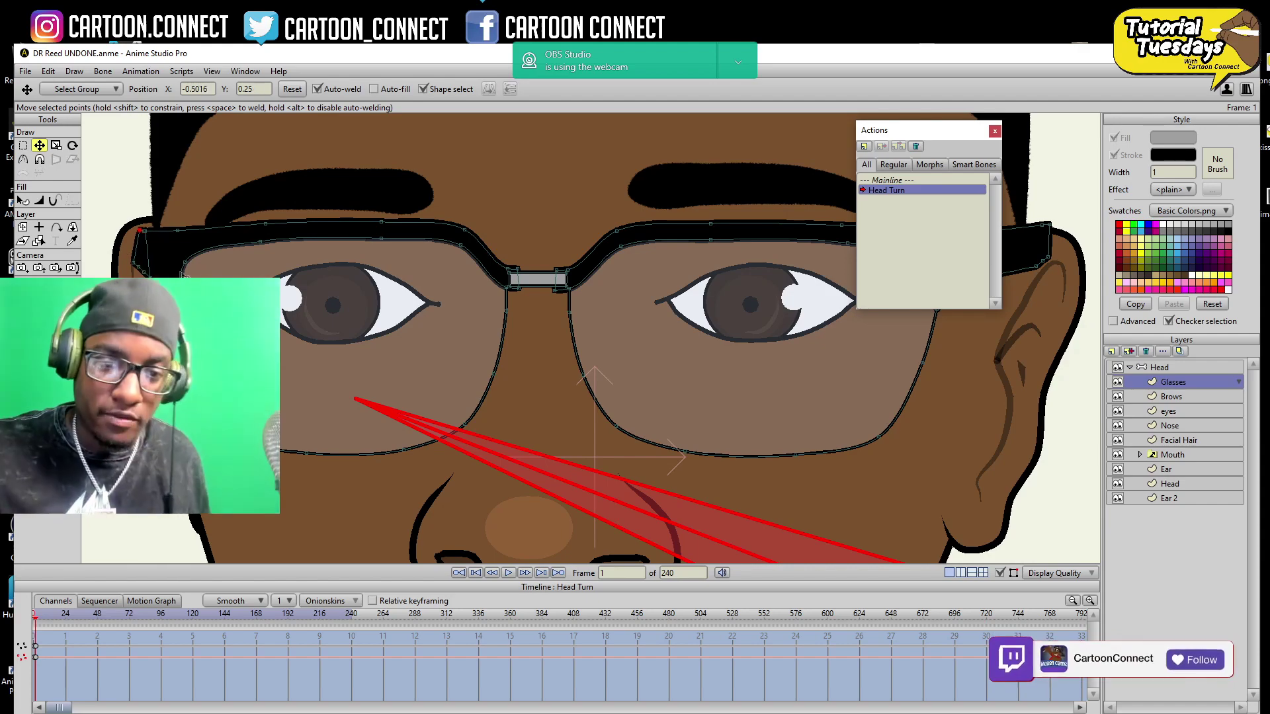
{"action": "left_click_drag", "start_coordinate": [139, 231], "coordinate": [143, 264]}
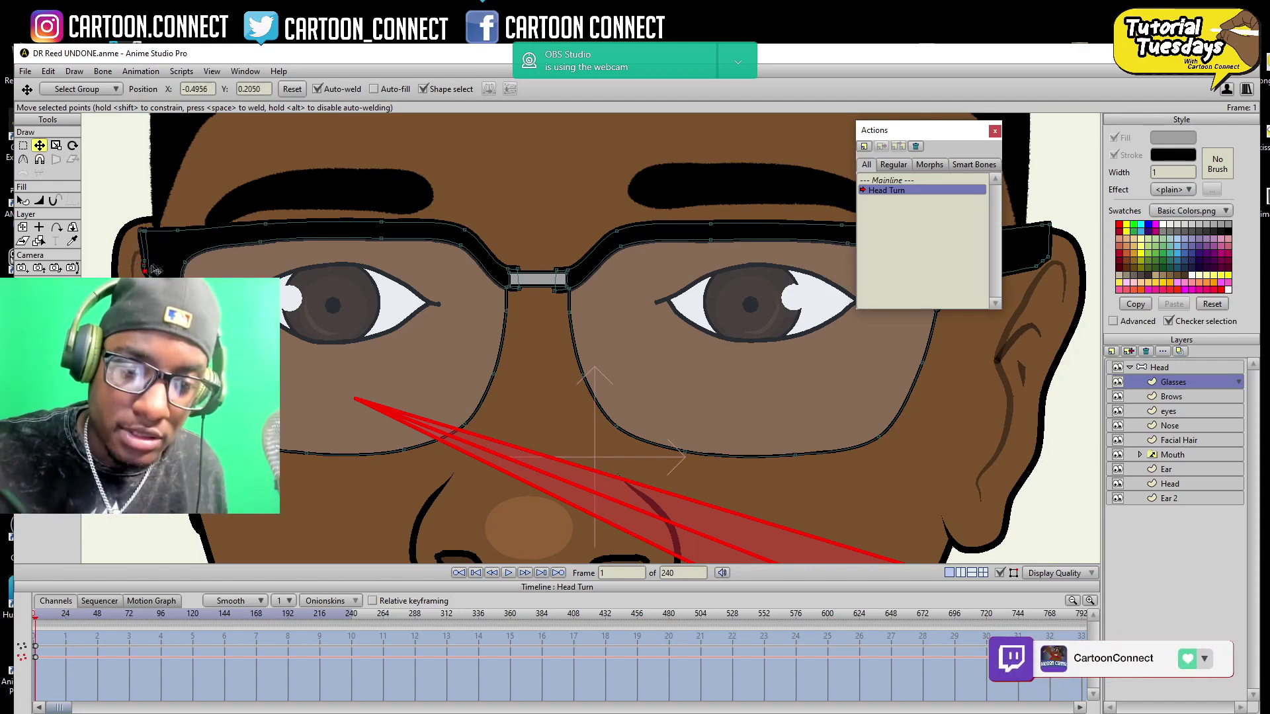
{"action": "key", "text": "ctrl+z"}
- Return to the Mainline and rotate the Head Turn bone to preview the face turning with the glasses
{"action": "key", "text": "z"}
{"action": "left_click_drag", "start_coordinate": [886, 373], "coordinate": [825, 508]}
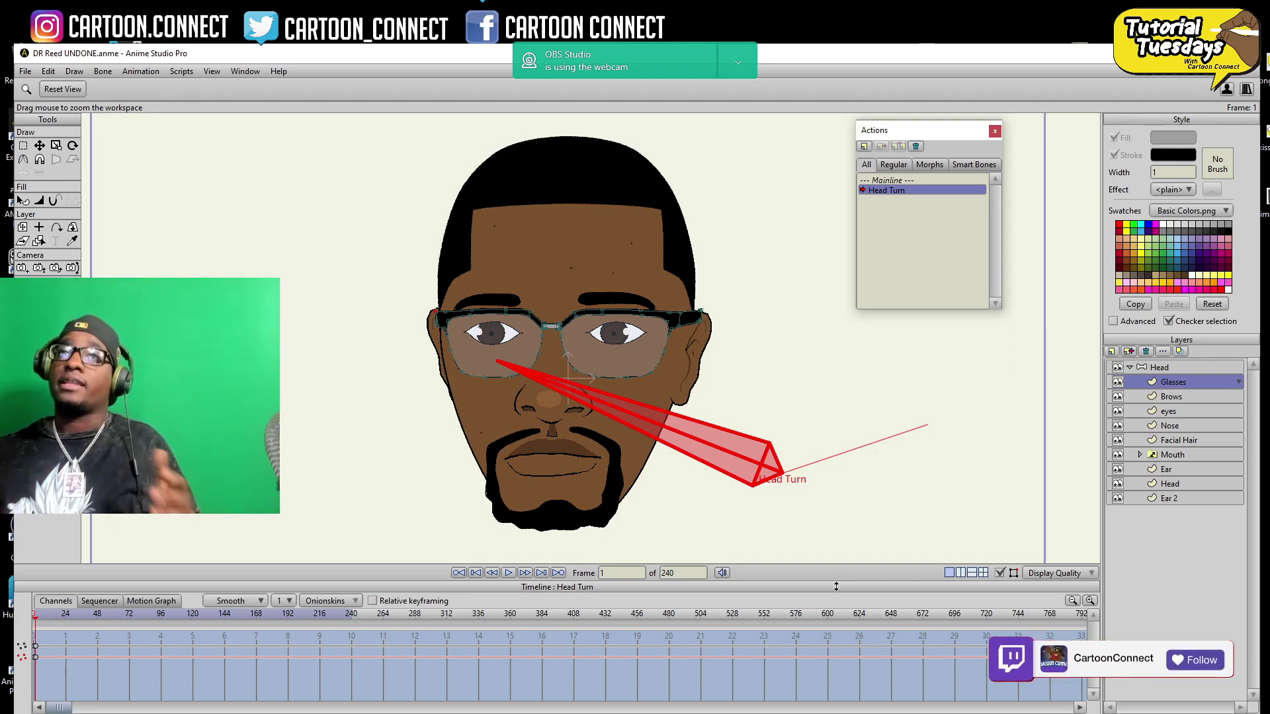
{"action": "left_click", "coordinate": [888, 177]}
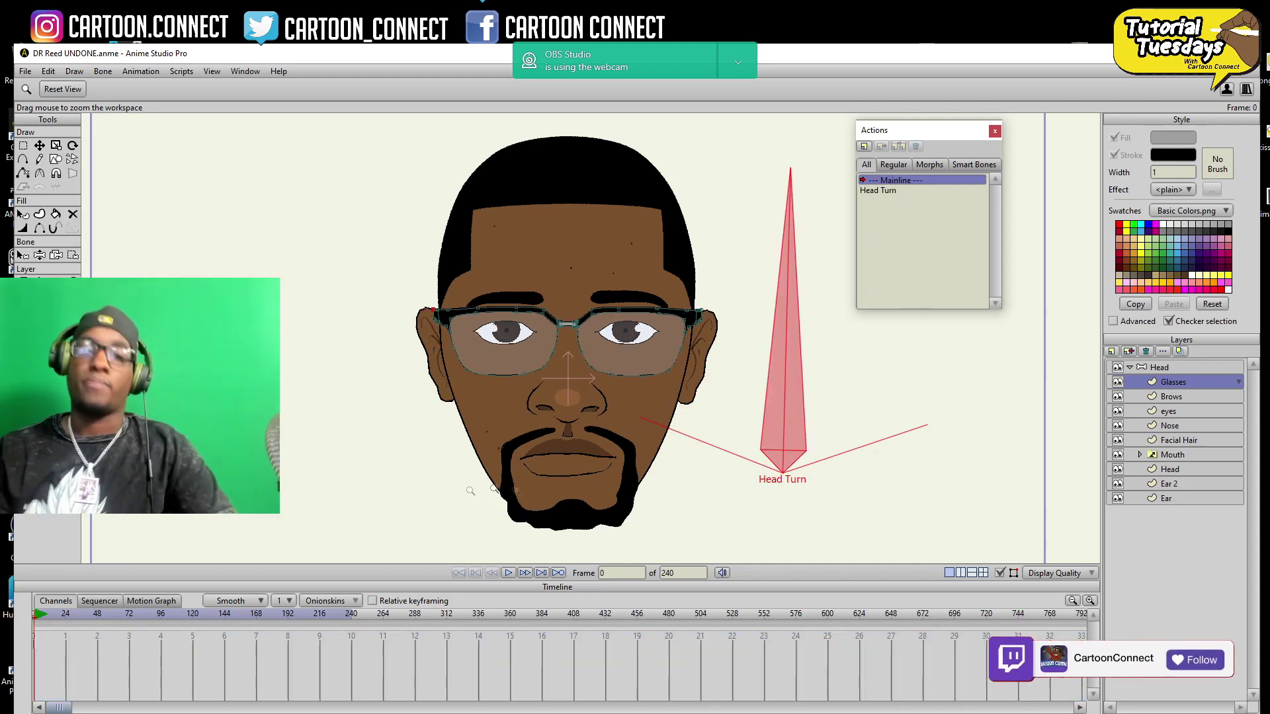
{"action": "left_click", "coordinate": [40, 256]}
{"action": "mouse_move", "coordinate": [787, 367]}
{"action": "left_mouse_down"}
{"action": "mouse_move", "coordinate": [694, 419]}
{"action": "mouse_move", "coordinate": [745, 388]}
{"action": "mouse_move", "coordinate": [691, 436]}
{"action": "left_mouse_up"}
{"action": "mouse_move", "coordinate": [372, 592]}
{"action": "left_mouse_down"}
{"action": "mouse_move", "coordinate": [740, 265]}
{"action": "mouse_move", "coordinate": [662, 410]}
{"action": "mouse_move", "coordinate": [655, 397]}
{"action": "mouse_move", "coordinate": [343, 640]}
{"action": "left_mouse_up"}
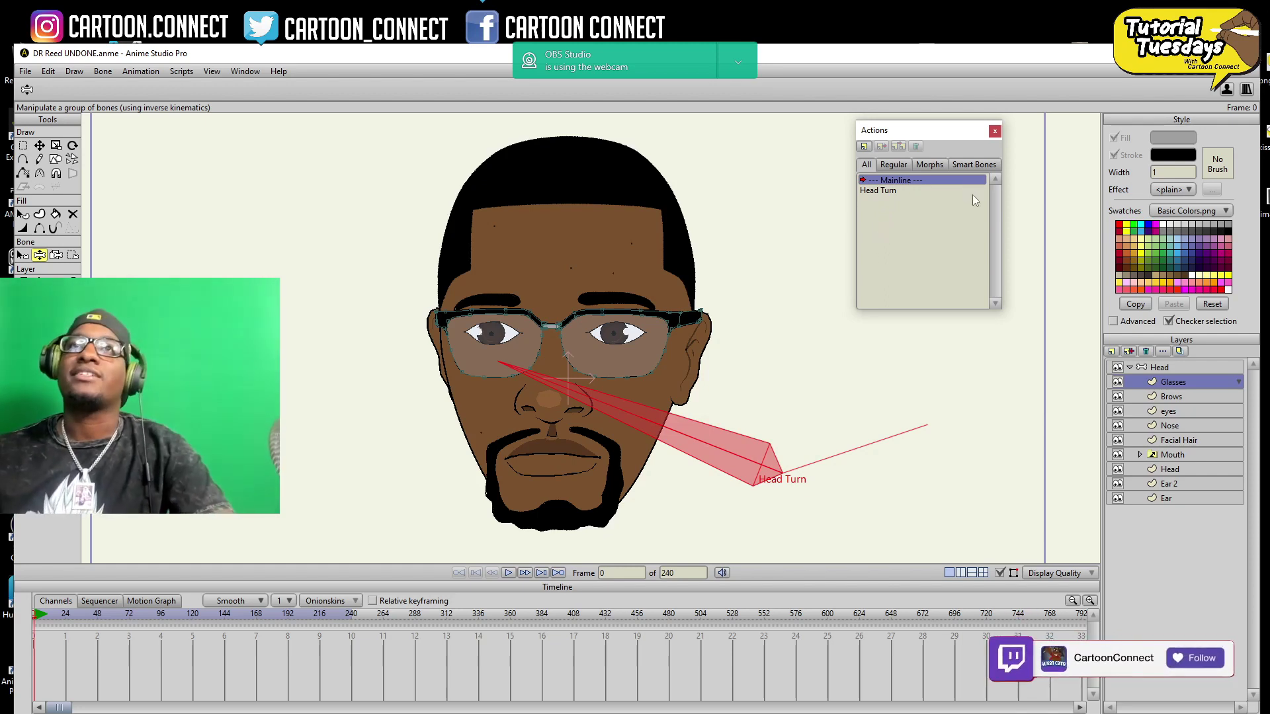
- In the Head Turn action, select the Head layer's hairline points on the viewer's left and shift them outward
{"action": "double_click", "coordinate": [952, 191]}
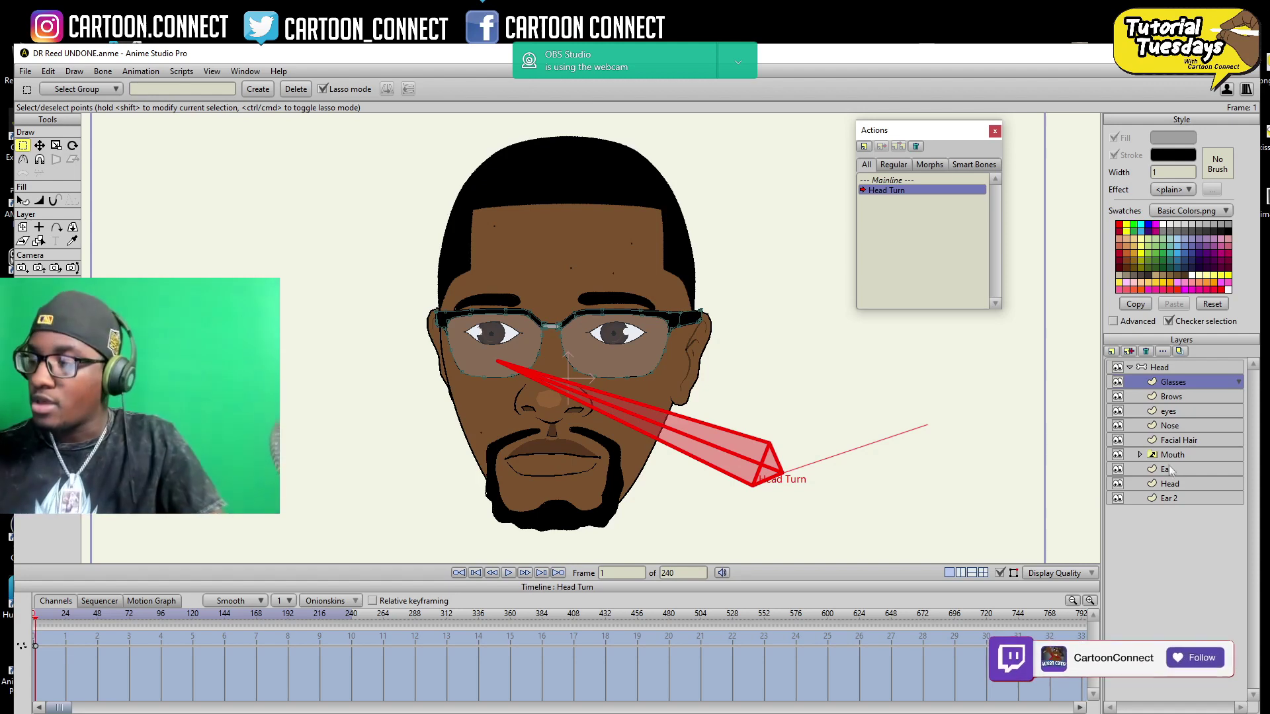
{"action": "left_click", "coordinate": [1169, 487]}
{"action": "left_click", "coordinate": [40, 296]}
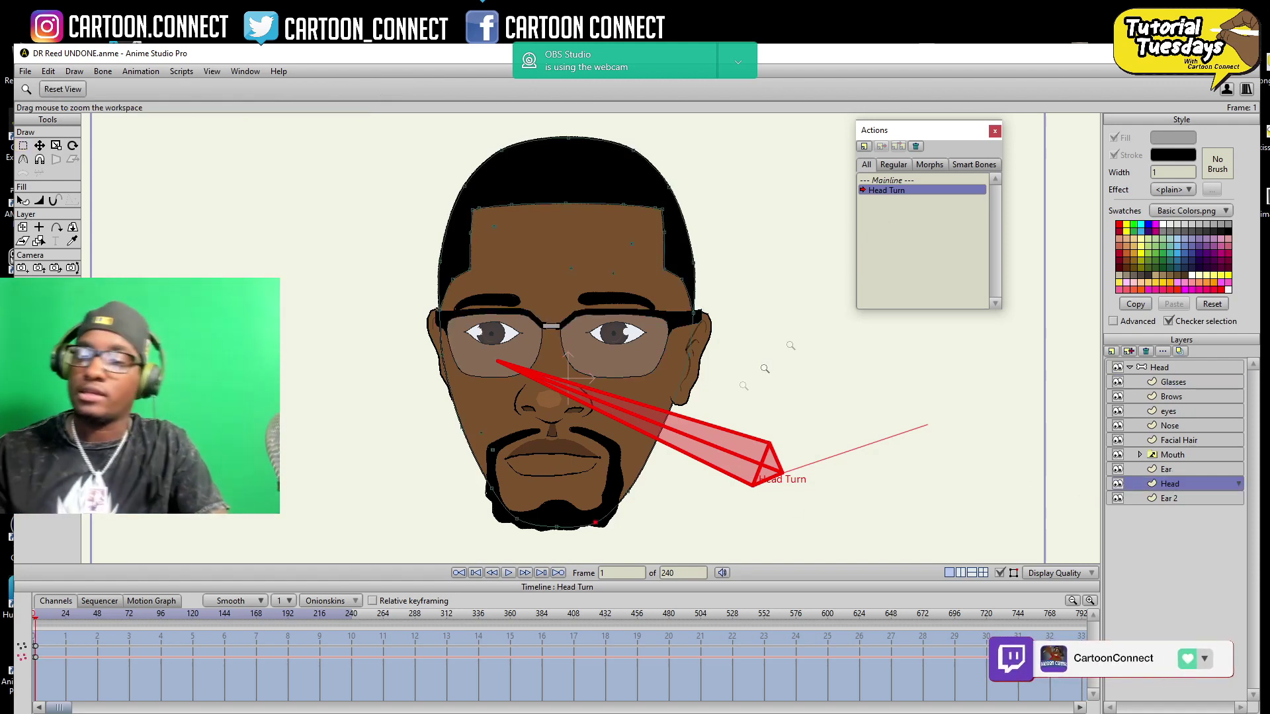
{"action": "left_click_drag", "start_coordinate": [592, 356], "coordinate": [621, 377]}
{"action": "left_click", "coordinate": [23, 145]}
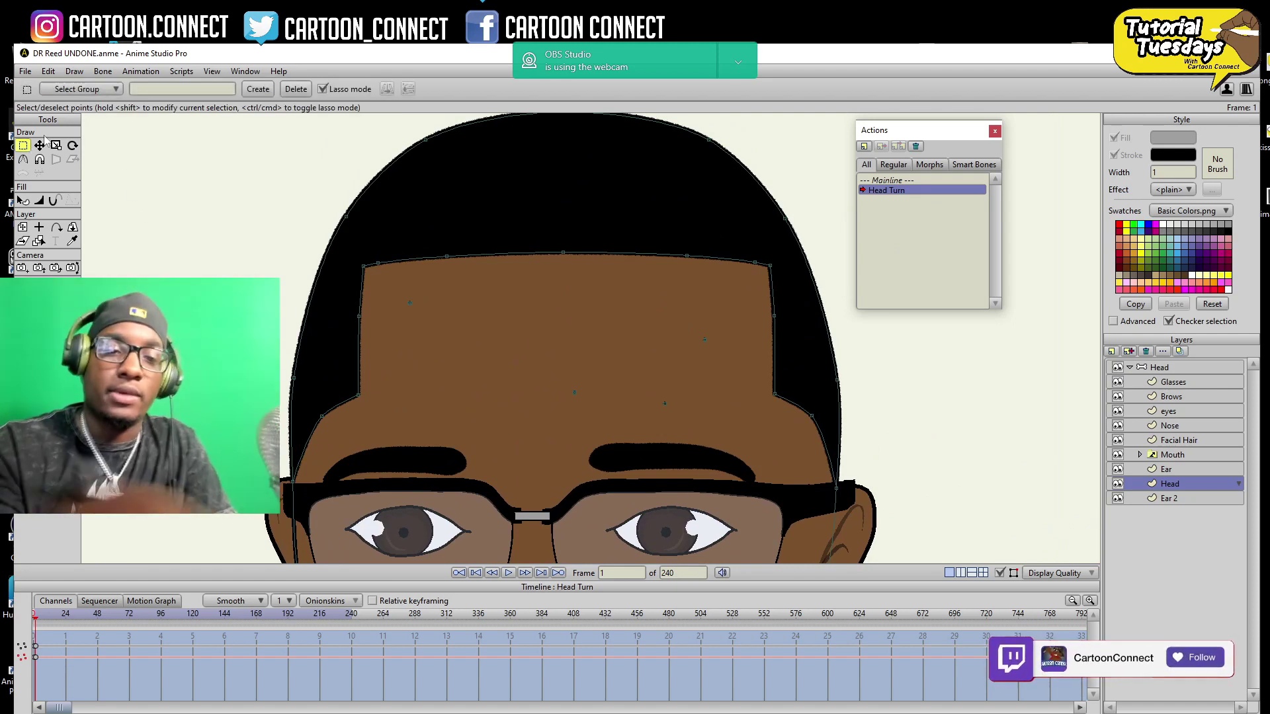
{"action": "mouse_move", "coordinate": [353, 400]}
{"action": "left_mouse_down"}
{"action": "mouse_move", "coordinate": [397, 373]}
{"action": "mouse_move", "coordinate": [424, 235]}
{"action": "left_mouse_up"}
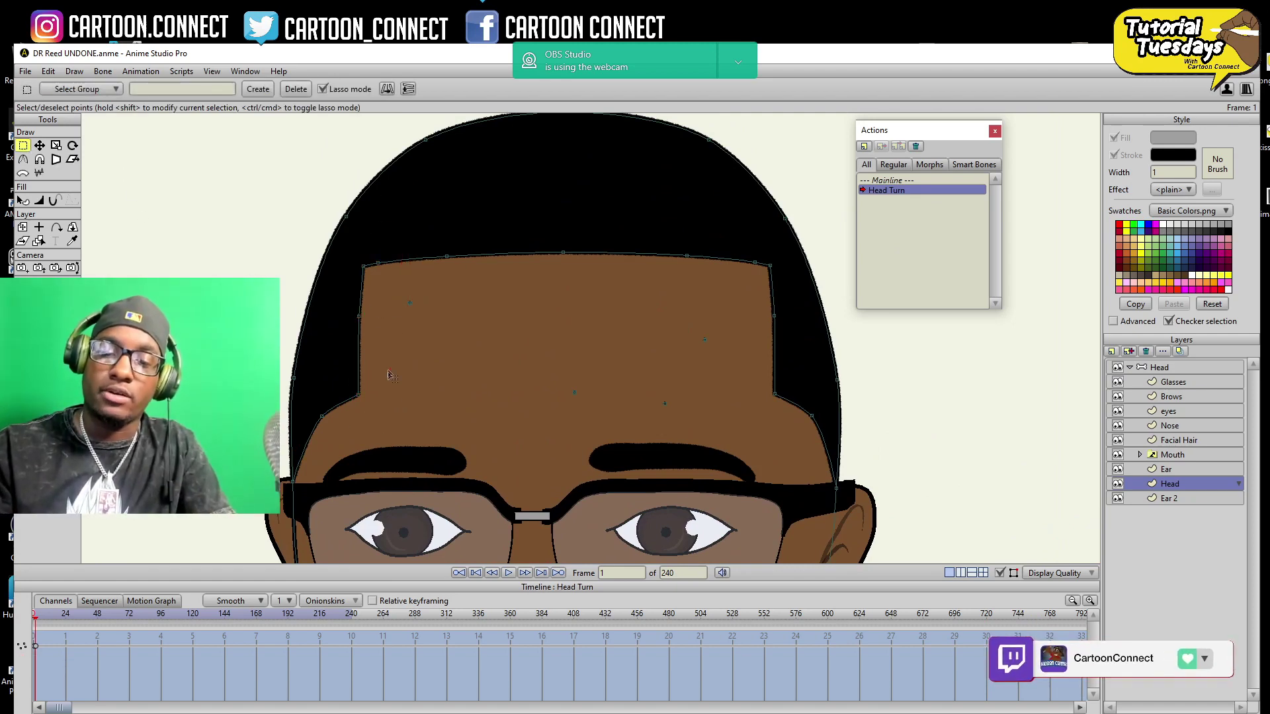
{"action": "left_click", "coordinate": [57, 146]}
{"action": "left_click_drag", "start_coordinate": [378, 341], "coordinate": [365, 342]}
{"action": "left_click", "coordinate": [41, 146]}
{"action": "mouse_move", "coordinate": [473, 404]}
{"action": "left_mouse_down"}
{"action": "mouse_move", "coordinate": [447, 431]}
{"action": "mouse_move", "coordinate": [461, 406]}
{"action": "left_mouse_up"}
{"action": "key", "text": "ctrl+z"}
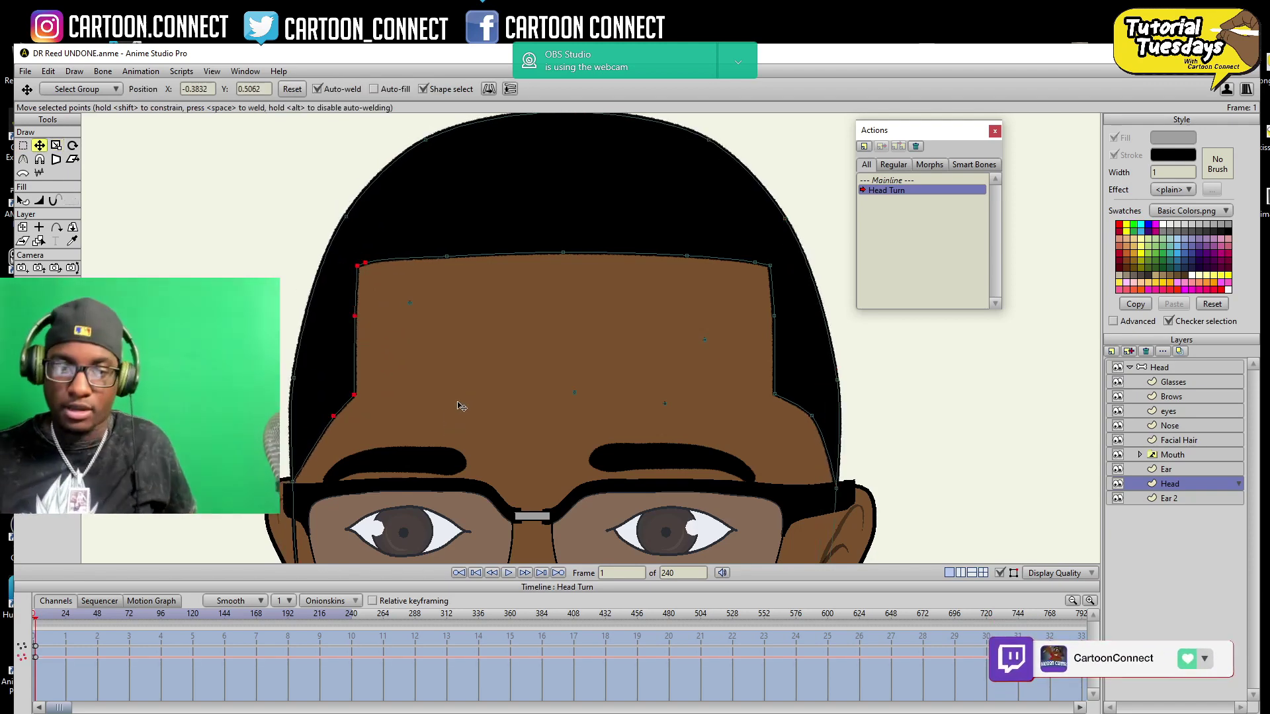
{"action": "left_click_drag", "start_coordinate": [358, 364], "coordinate": [334, 368]}
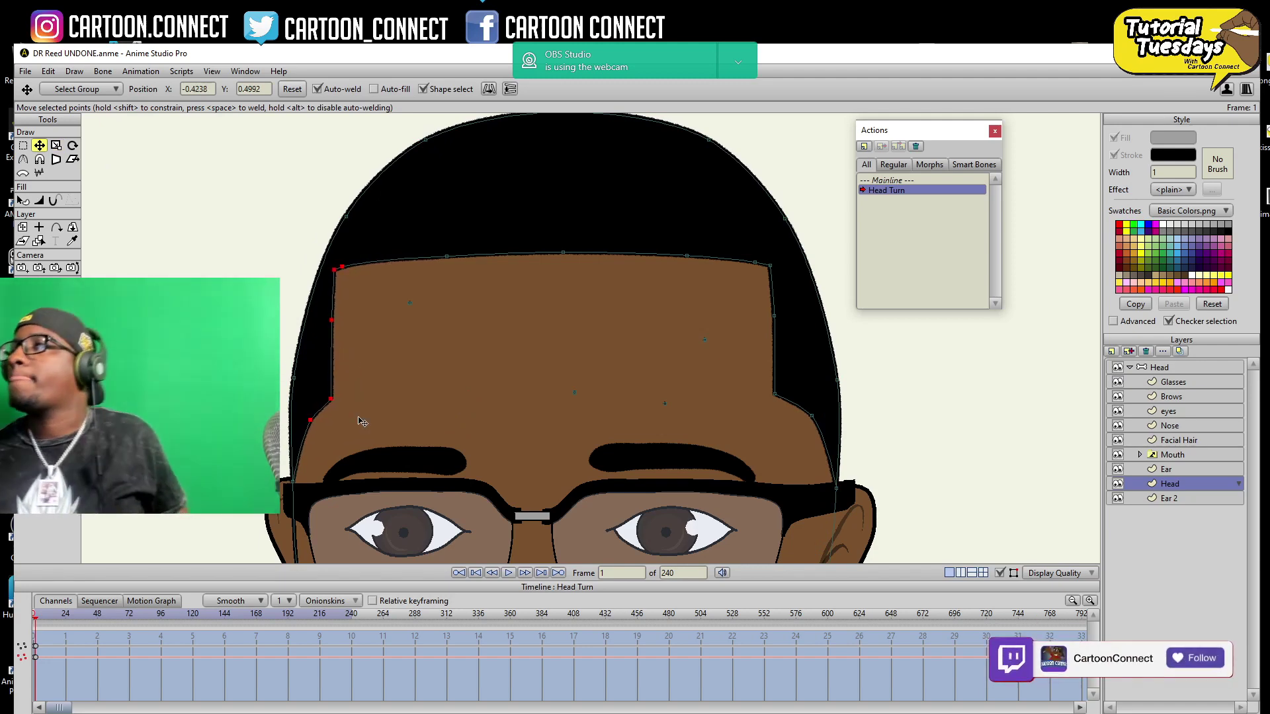
- Select the hairline points and nearby forehead spot on the viewer's right and shift them toward the viewer's left
{"action": "key", "text": "g"}
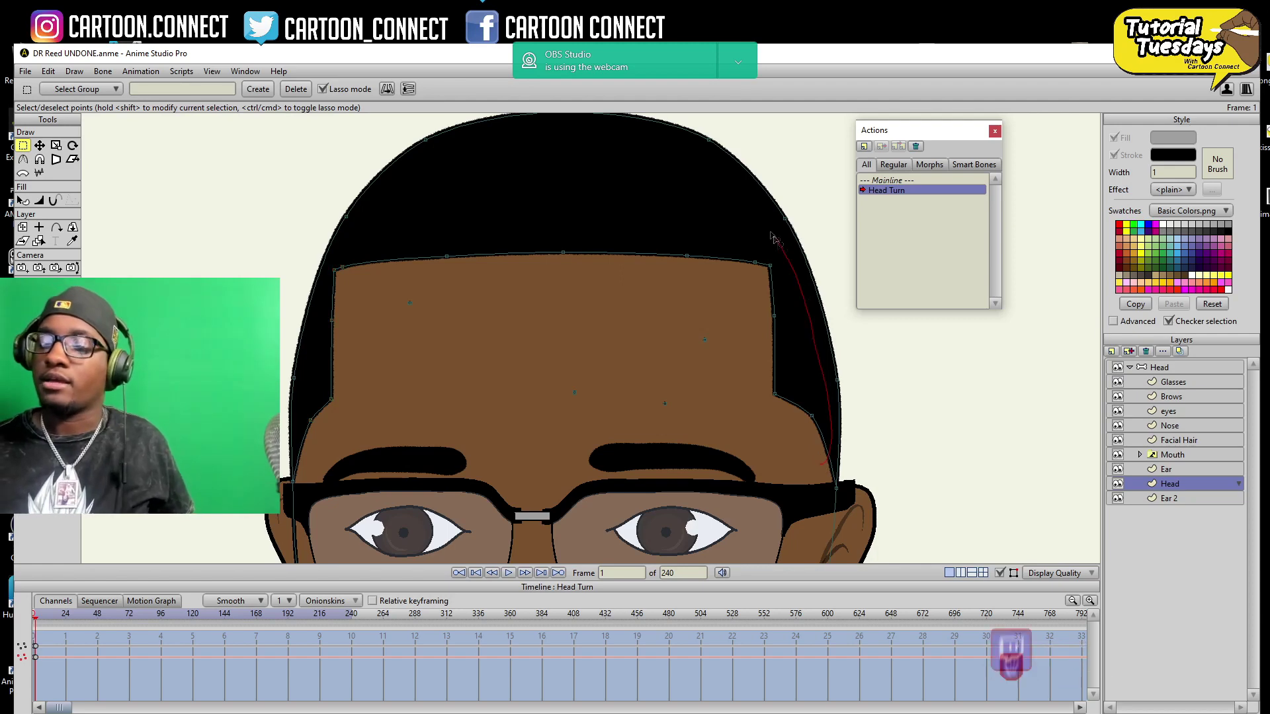
{"action": "left_click_drag", "start_coordinate": [803, 453], "coordinate": [810, 456]}
{"action": "key", "text": "t"}
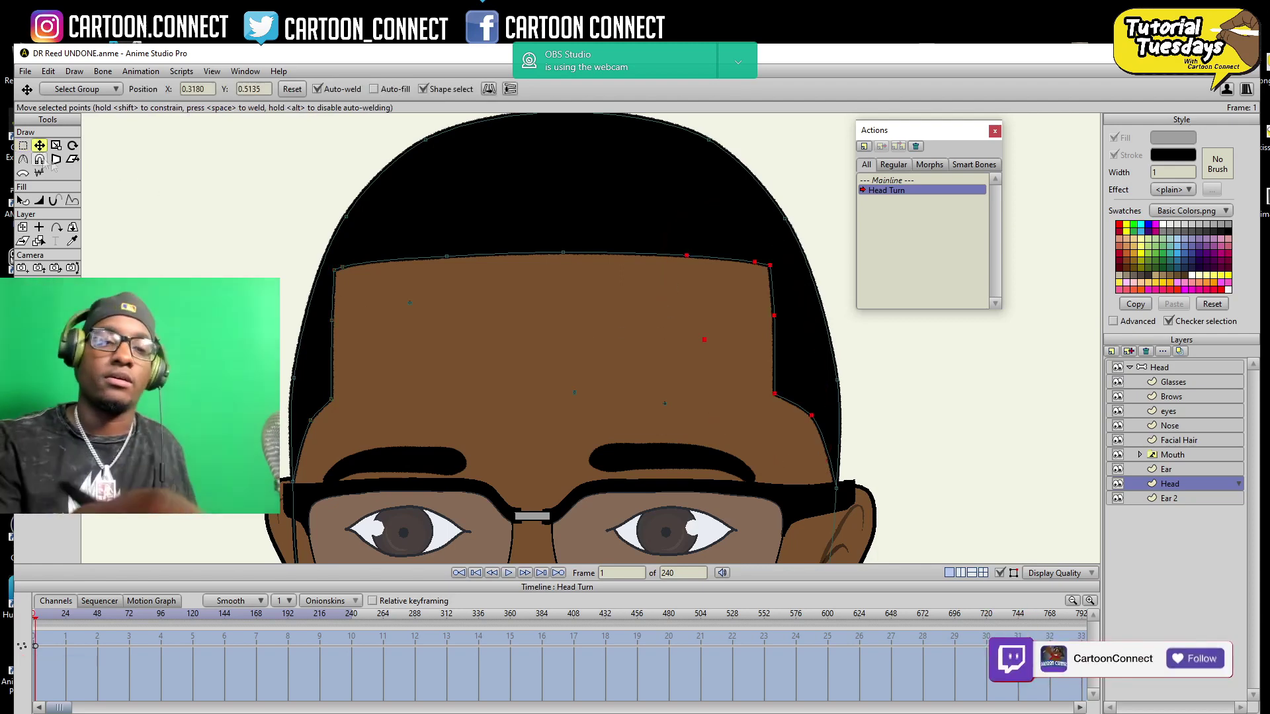
{"action": "left_click_drag", "start_coordinate": [952, 360], "coordinate": [908, 365]}
- Move the lowest hairline point on the viewer's right back outward to smooth the temple curve
{"action": "key", "text": "g"}
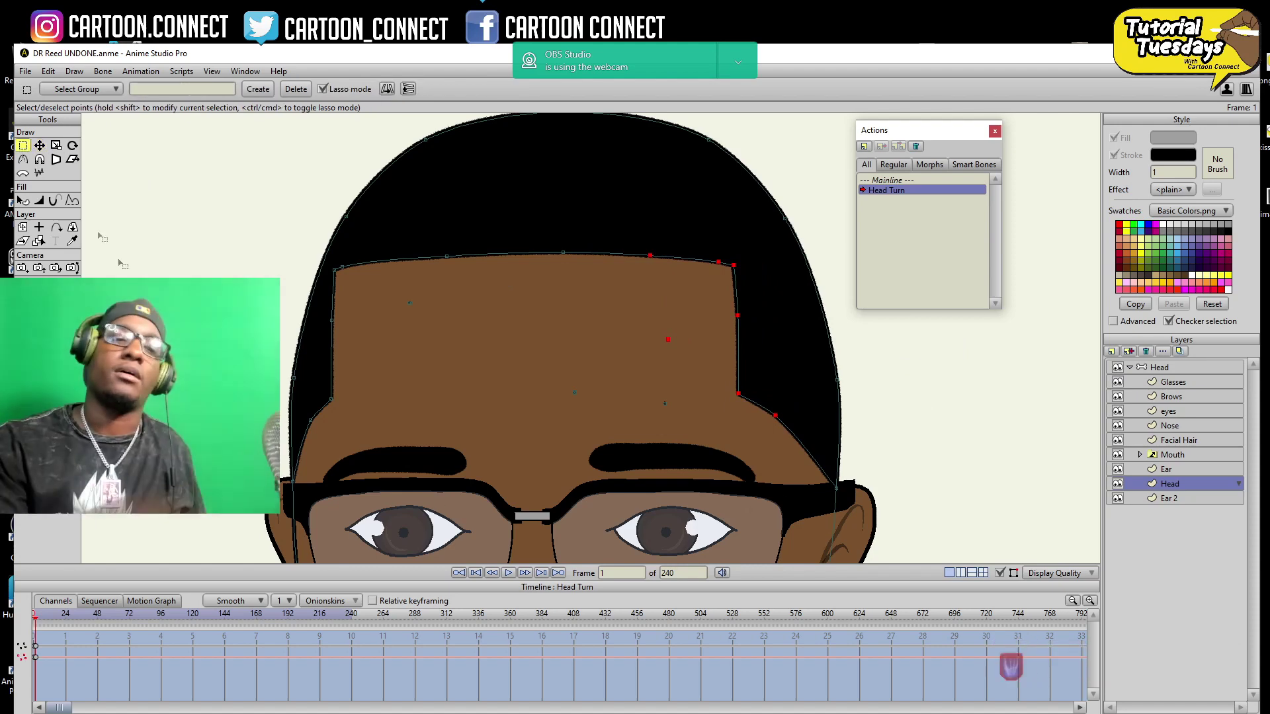
{"action": "left_click", "coordinate": [774, 417]}
{"action": "key", "text": "t"}
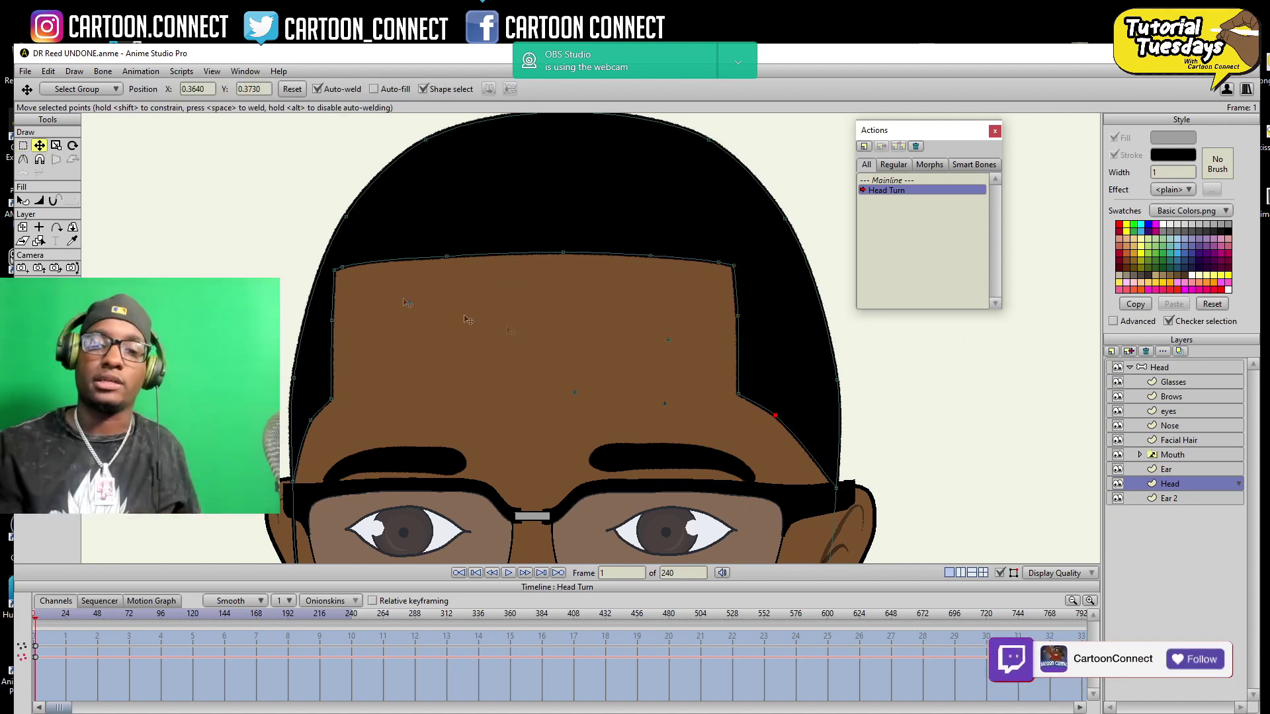
{"action": "left_click_drag", "start_coordinate": [782, 417], "coordinate": [795, 420]}
{"action": "key", "text": "ctrl+z"}
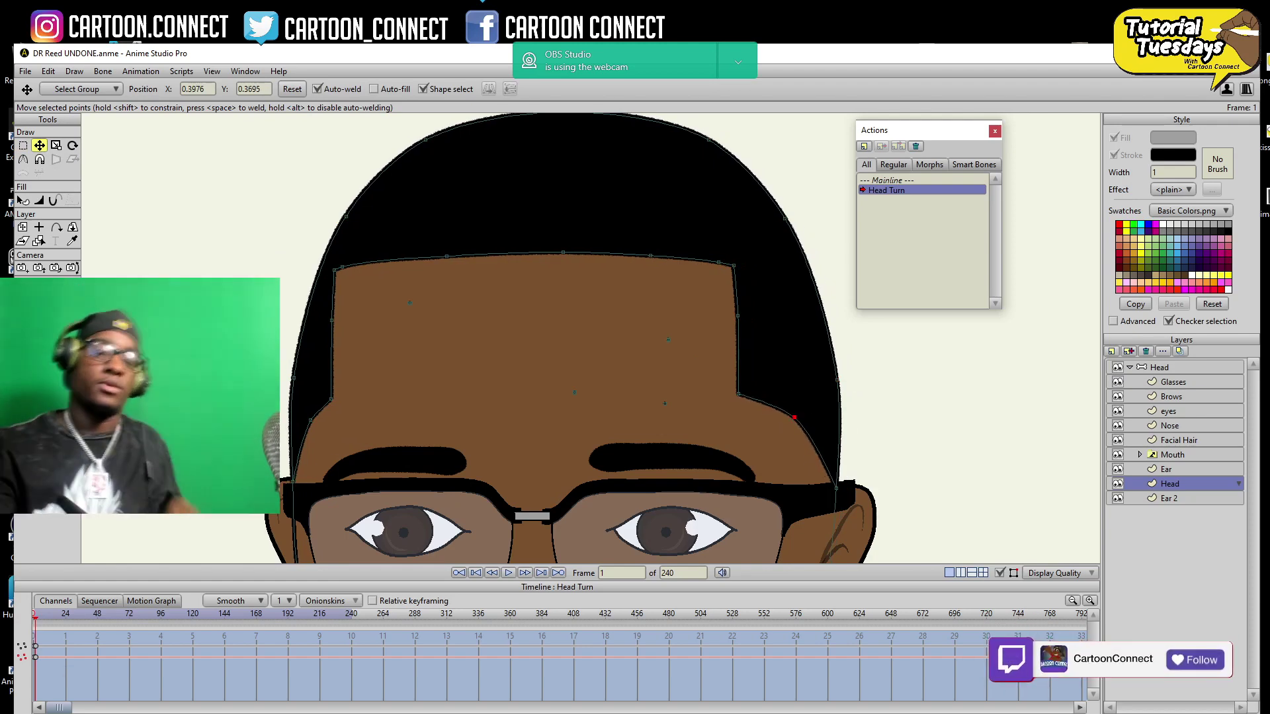
- Select the hairline corner points on the viewer's left and nudge them slightly inward
{"action": "left_click", "coordinate": [39, 296]}
{"action": "left_click_drag", "start_coordinate": [805, 385], "coordinate": [837, 500]}
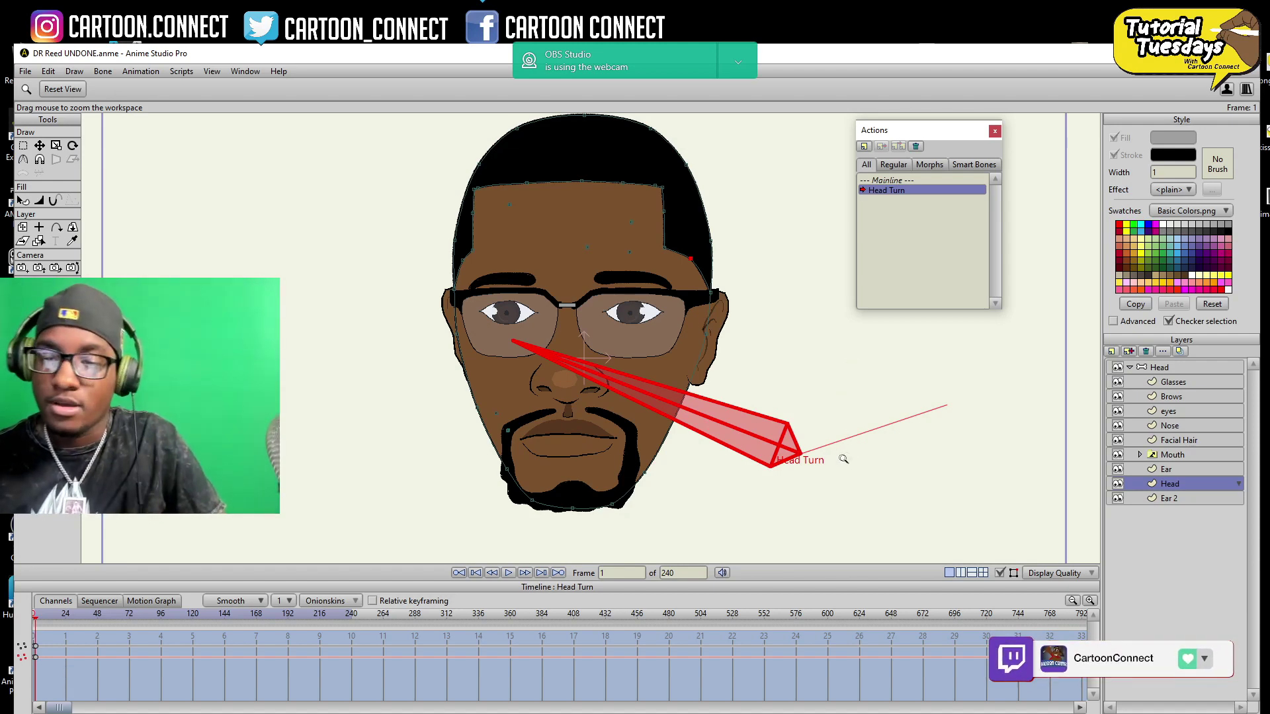
{"action": "left_click", "coordinate": [25, 146]}
{"action": "left_click", "coordinate": [39, 296]}
{"action": "mouse_move", "coordinate": [794, 521]}
{"action": "left_mouse_down"}
{"action": "mouse_move", "coordinate": [801, 456]}
{"action": "mouse_move", "coordinate": [788, 511]}
{"action": "left_mouse_up"}
{"action": "left_click_drag", "start_coordinate": [915, 445], "coordinate": [814, 398]}
{"action": "key", "text": "g"}
{"action": "mouse_move", "coordinate": [450, 184]}
{"action": "left_mouse_down"}
{"action": "mouse_move", "coordinate": [438, 155]}
{"action": "mouse_move", "coordinate": [423, 171]}
{"action": "mouse_move", "coordinate": [421, 237]}
{"action": "mouse_move", "coordinate": [444, 131]}
{"action": "mouse_move", "coordinate": [431, 218]}
{"action": "left_mouse_up"}
{"action": "key", "text": "t"}
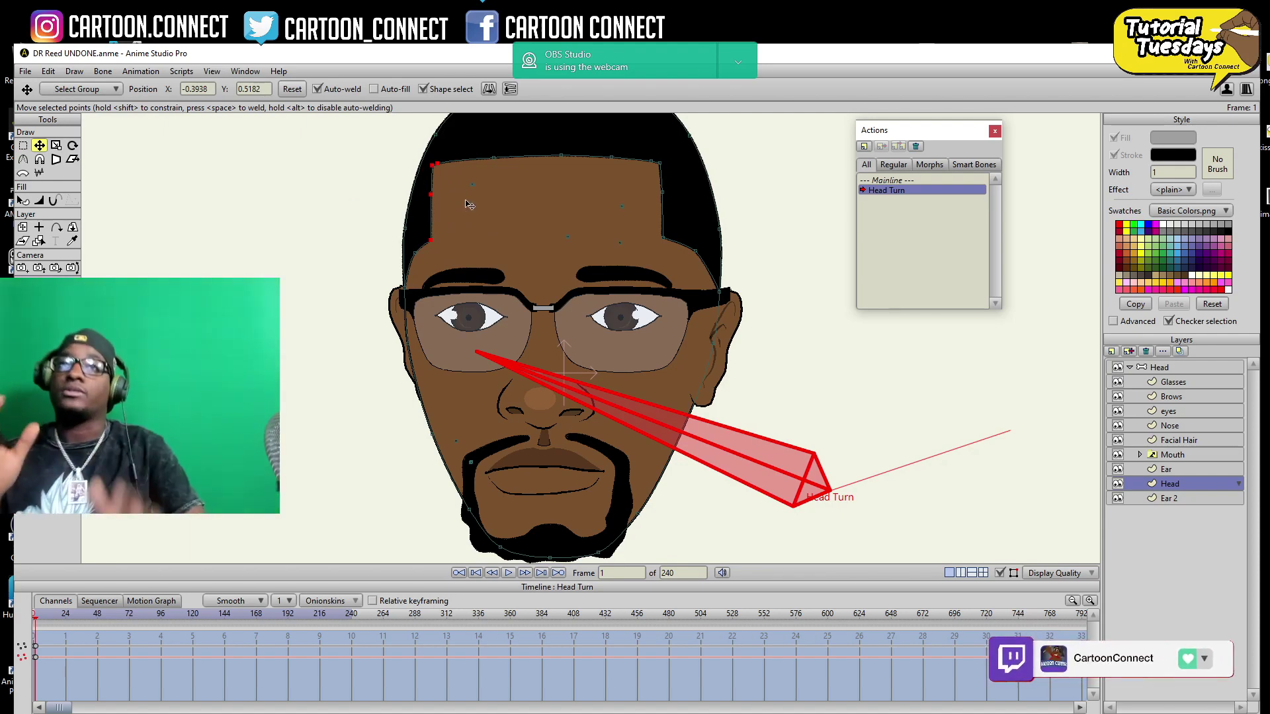
- Switch to the Mainline and swing the Head Turn bone to check the full turn with the reshaped hairline
{"action": "left_click", "coordinate": [889, 179]}
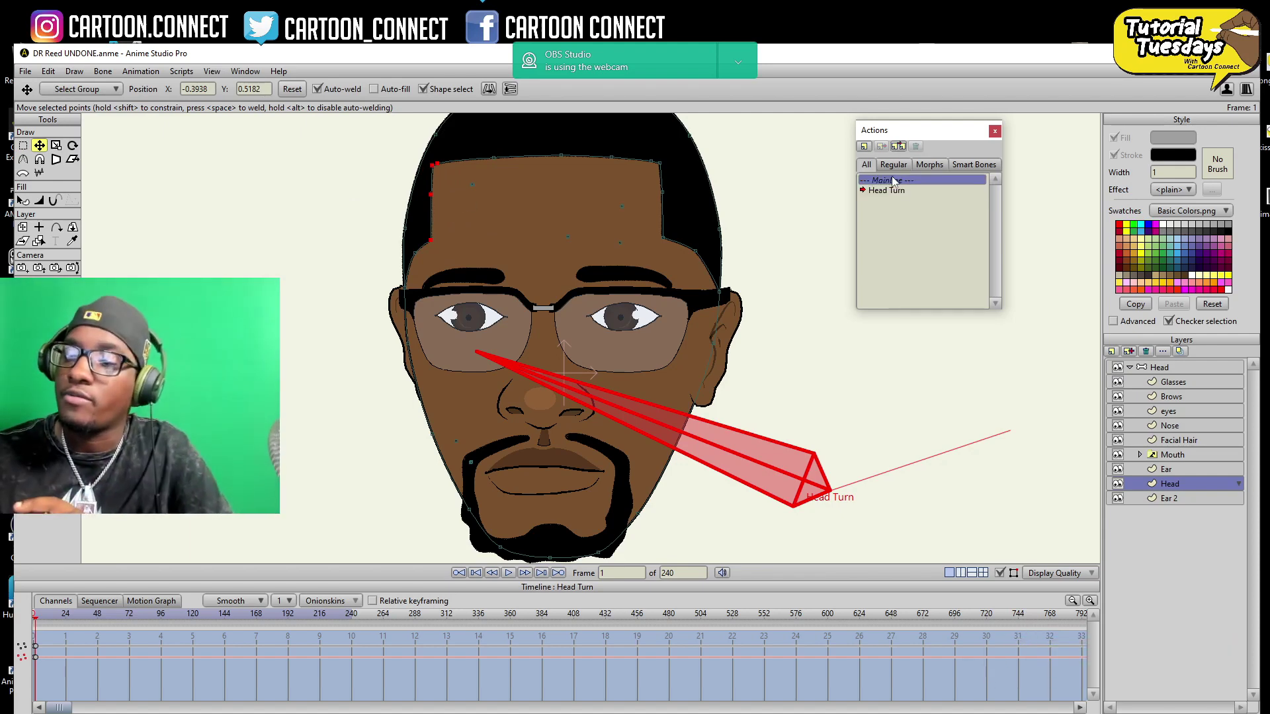
{"action": "left_click", "coordinate": [40, 255]}
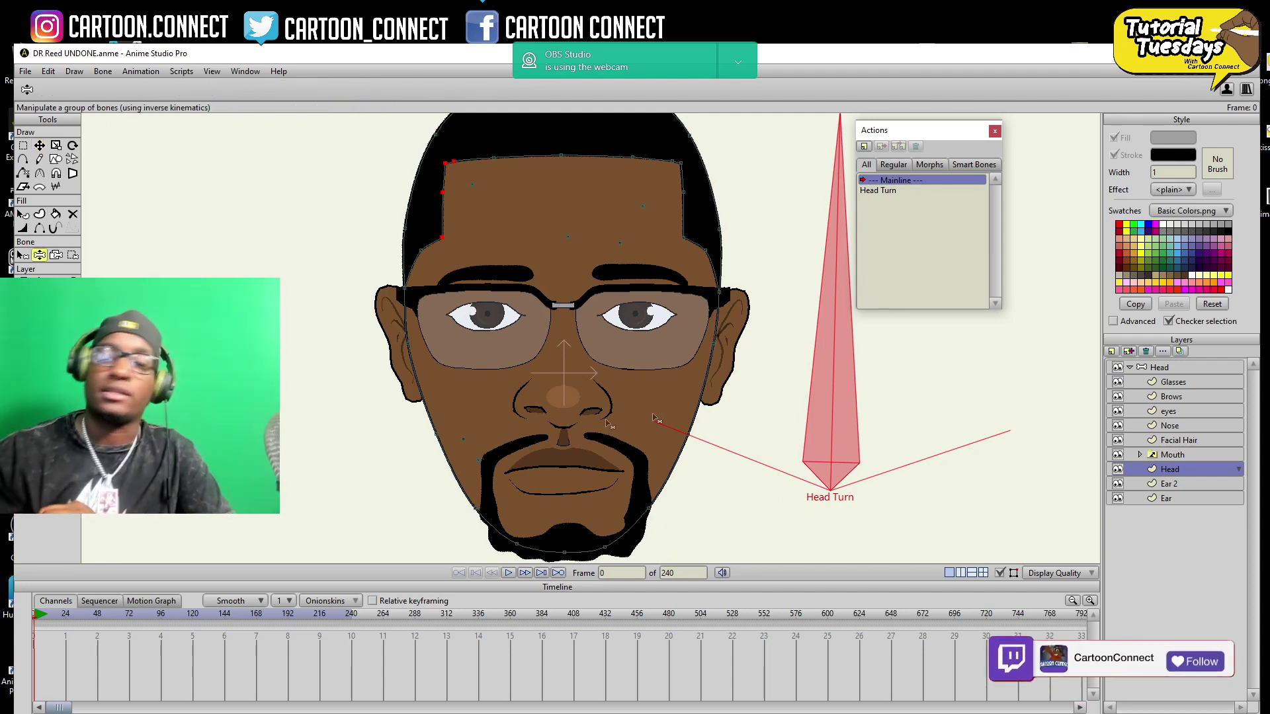
{"action": "left_click_drag", "start_coordinate": [838, 369], "coordinate": [802, 430]}
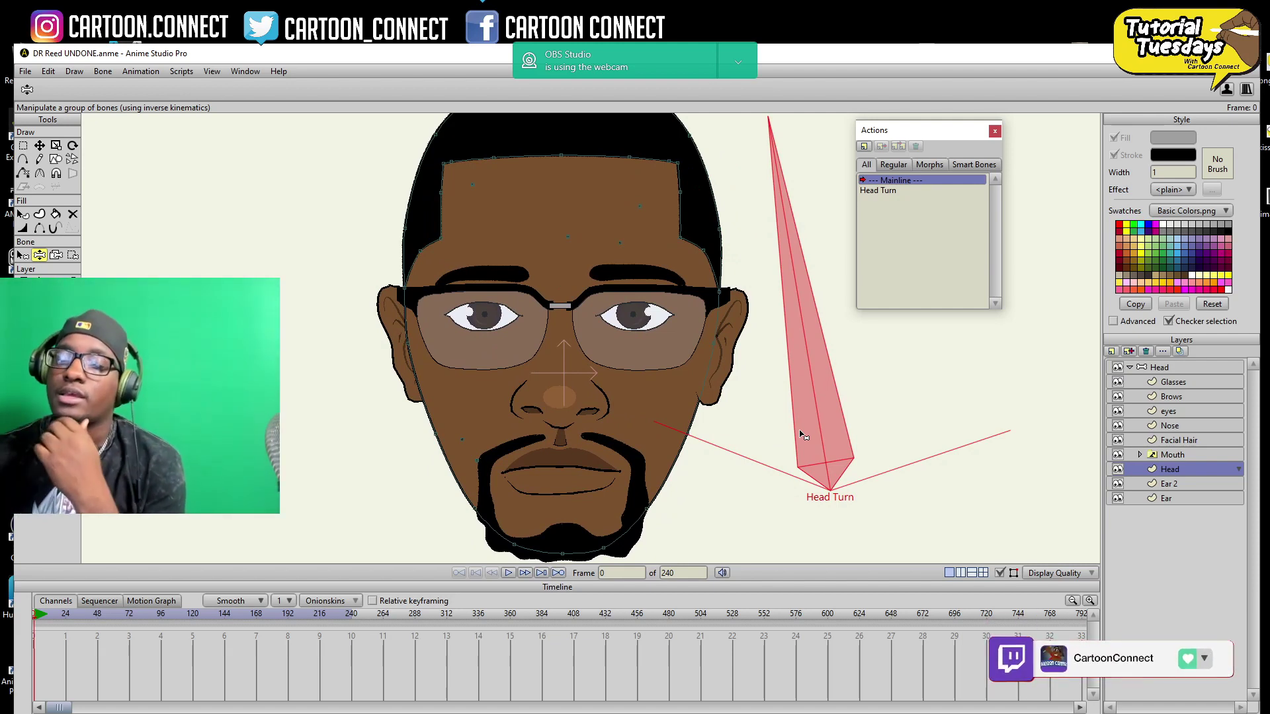
{"action": "left_click_drag", "start_coordinate": [818, 325], "coordinate": [676, 430]}
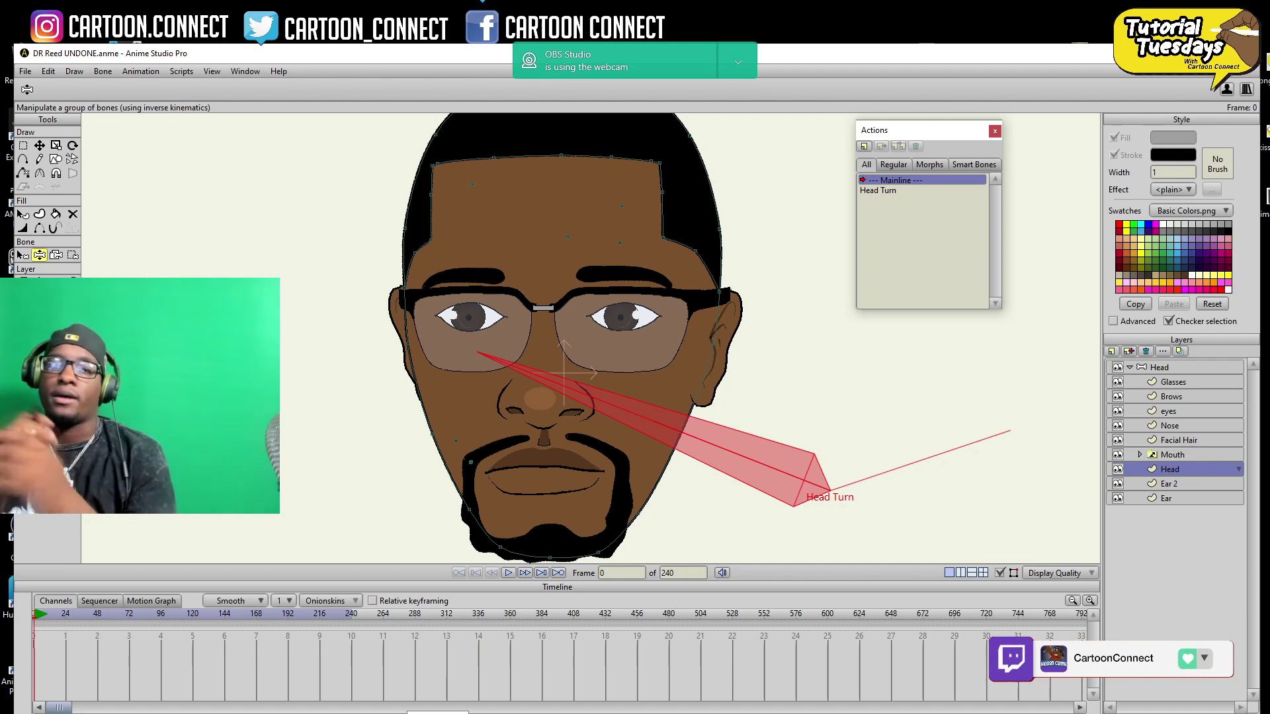
{"action": "key", "text": "9"}
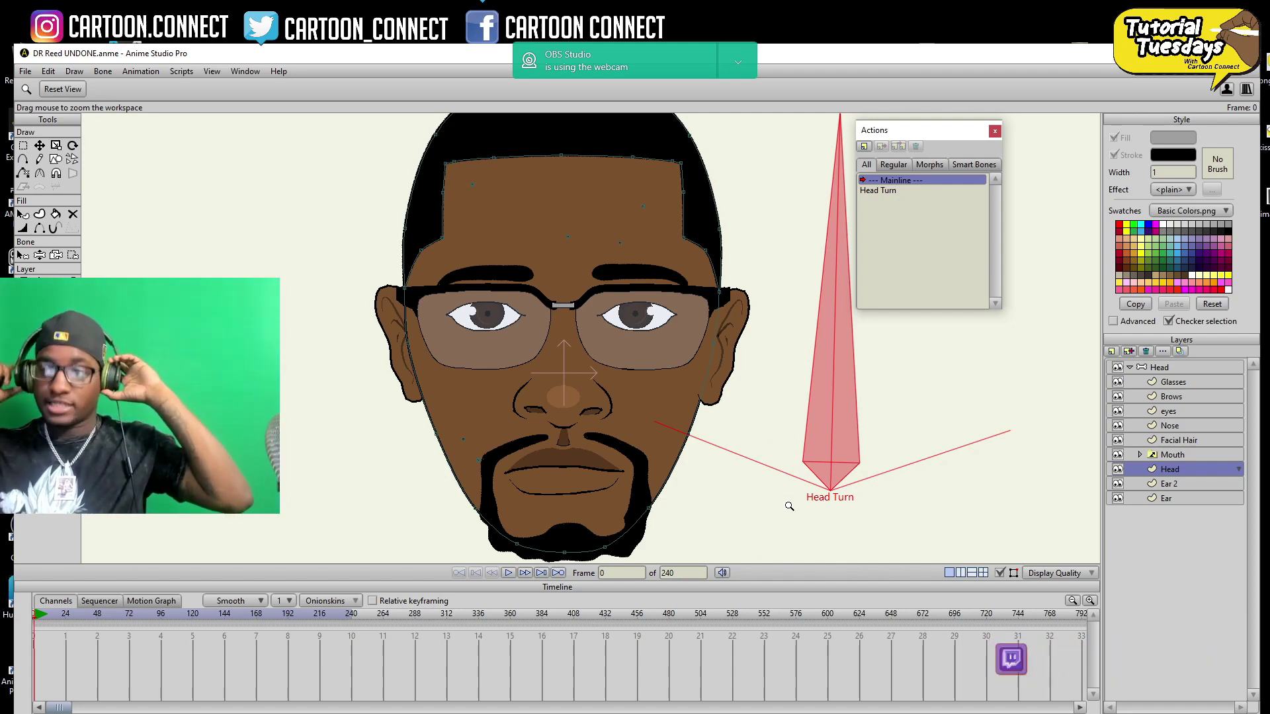
{"action": "left_click_drag", "start_coordinate": [789, 506], "coordinate": [723, 483]}
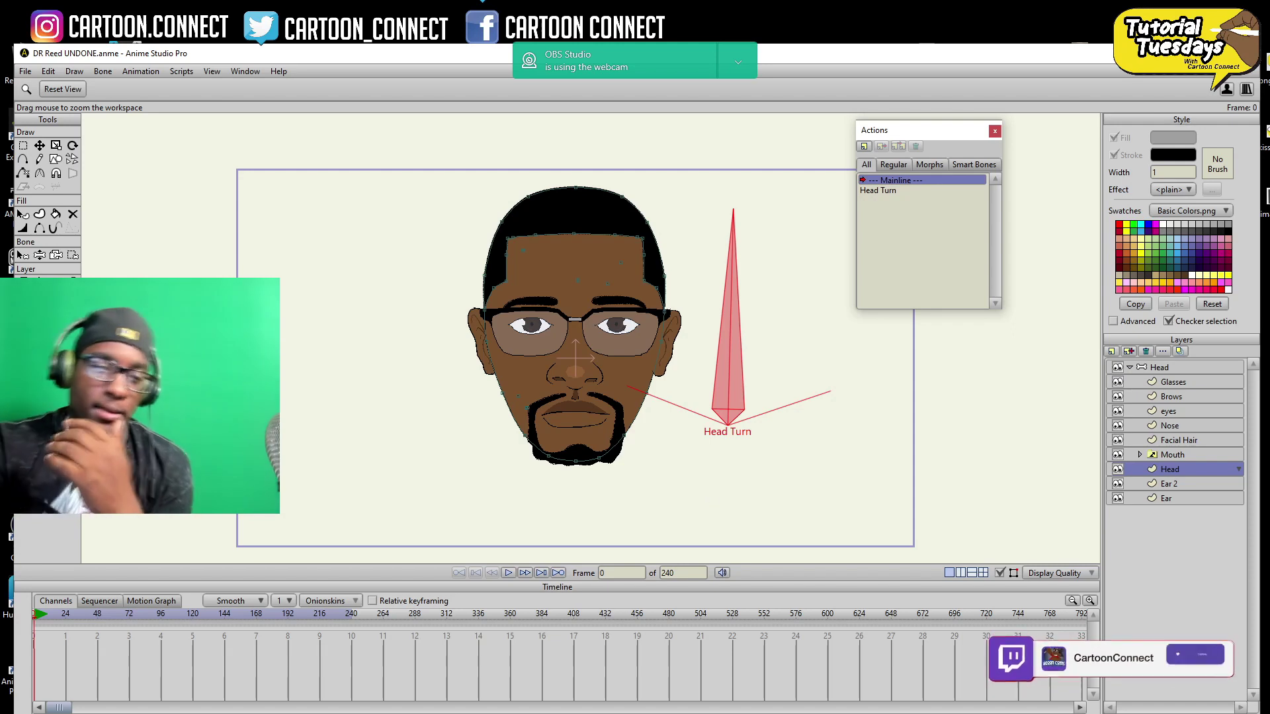
{"action": "mouse_move", "coordinate": [714, 500]}
{"action": "left_mouse_down"}
{"action": "mouse_move", "coordinate": [754, 487]}
{"action": "mouse_move", "coordinate": [734, 496]}
{"action": "left_mouse_up"}
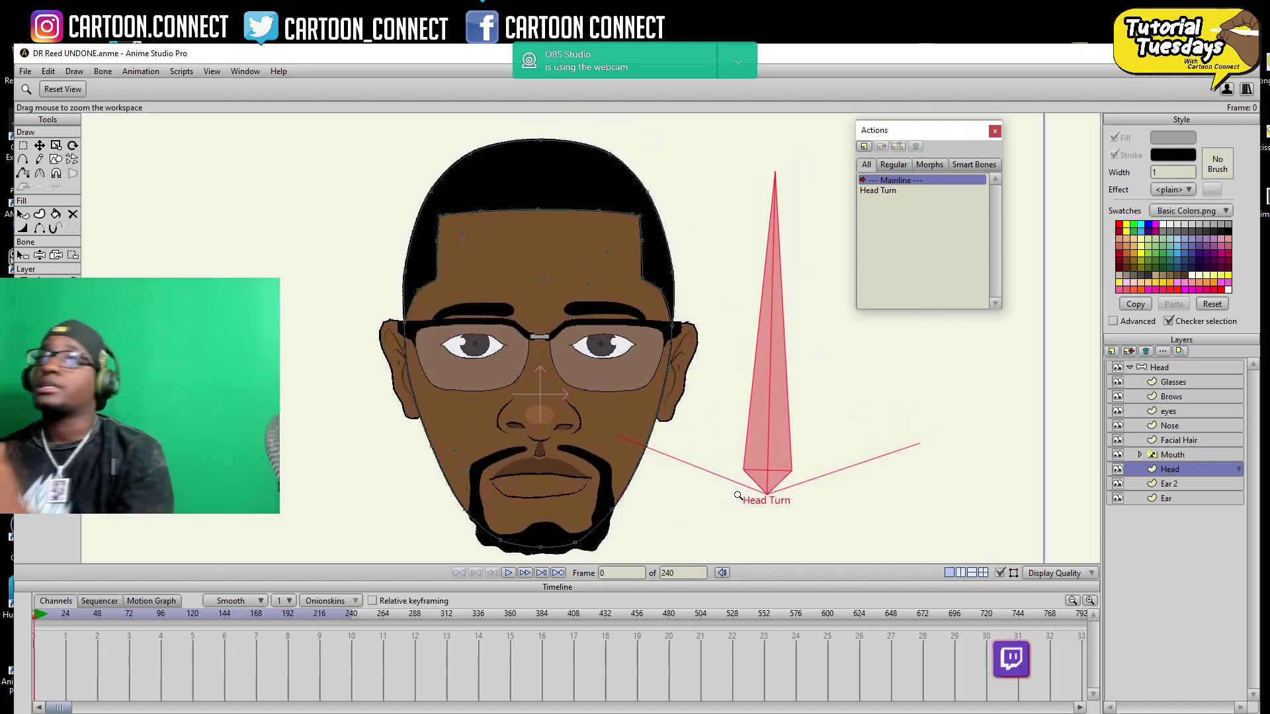
{"action": "left_click", "coordinate": [889, 190]}
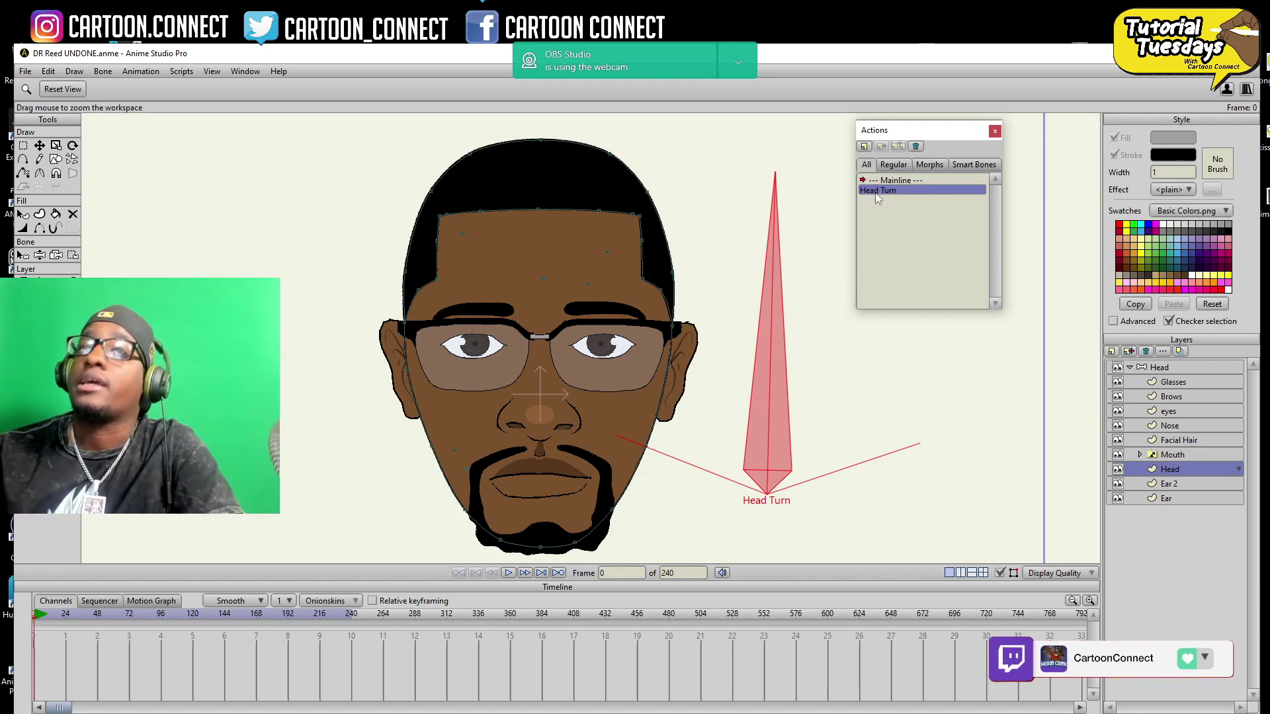
{"action": "left_click", "coordinate": [864, 147]}
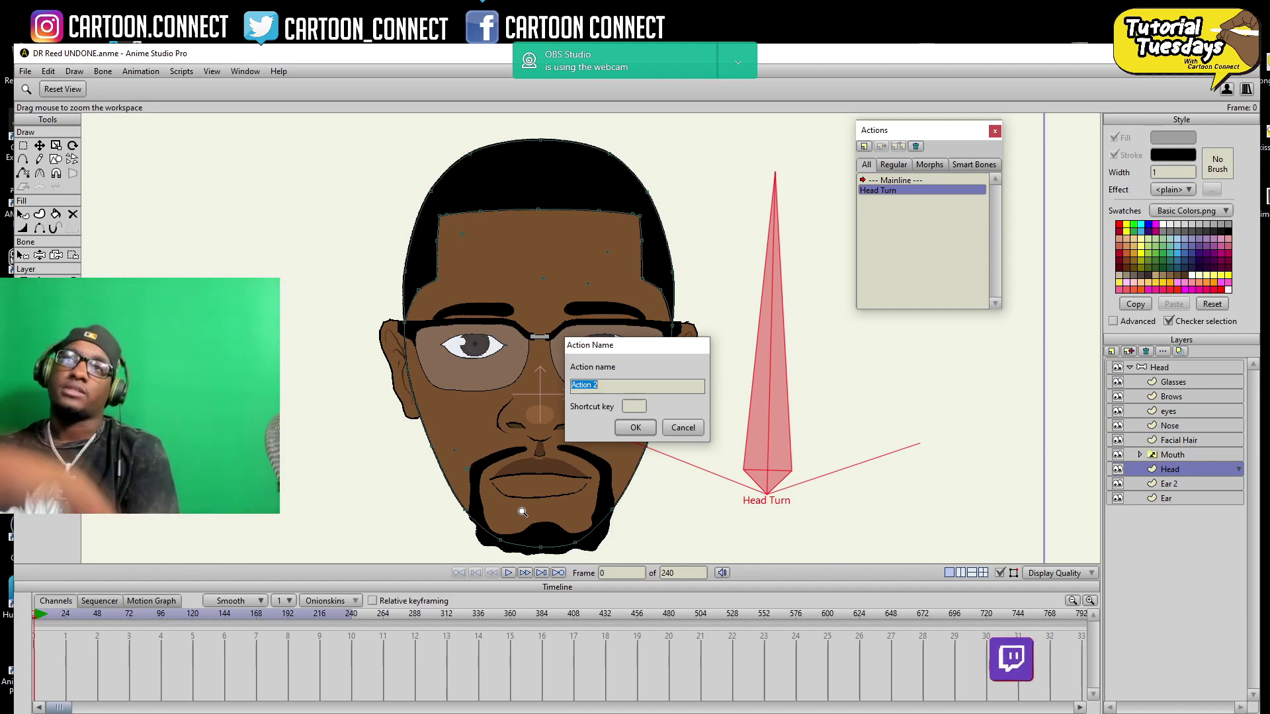
{"action": "key", "text": "Escape"}
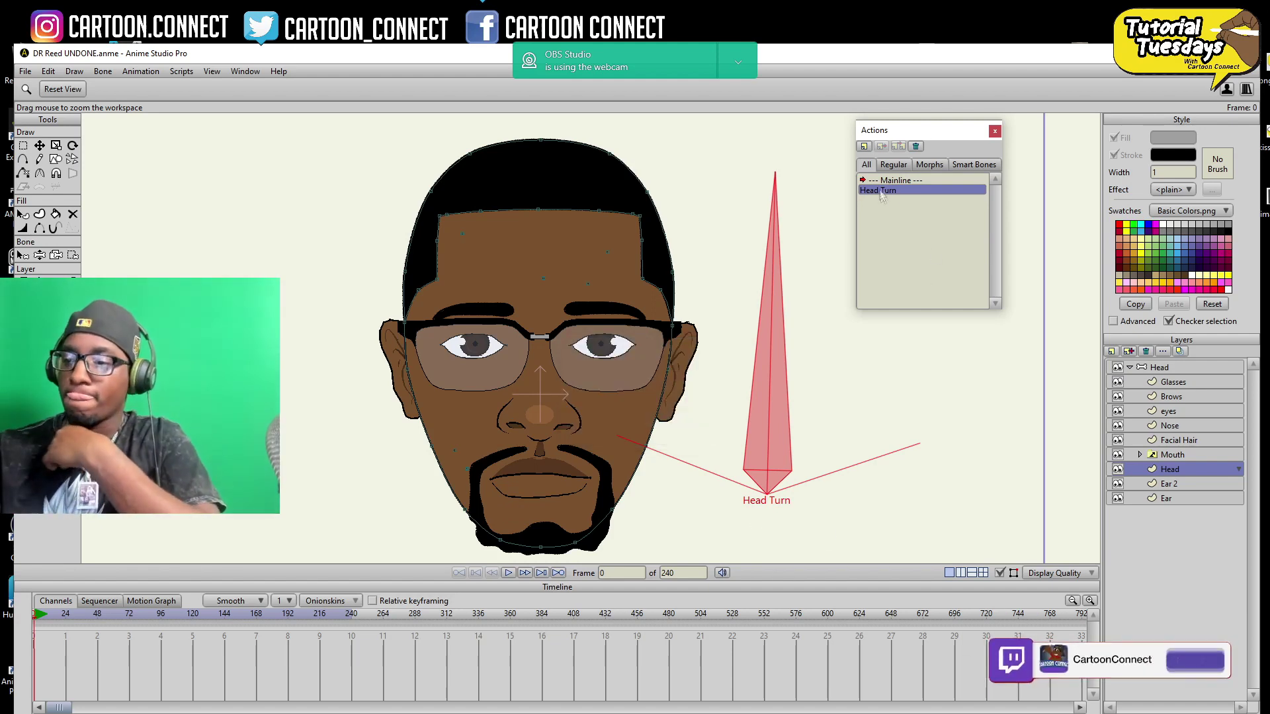
- Save the DR Reed UNDONE project with the finished head turn
{"action": "left_click", "coordinate": [25, 72]}
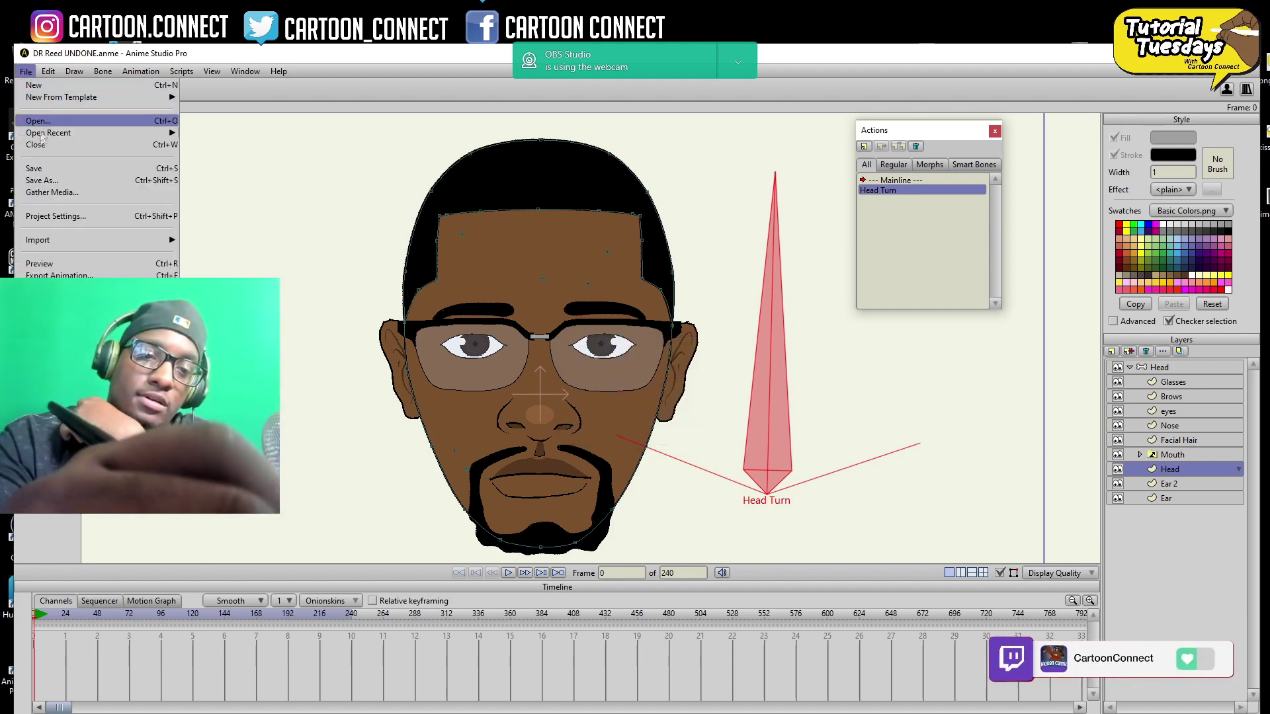
{"action": "left_click", "coordinate": [60, 171]}
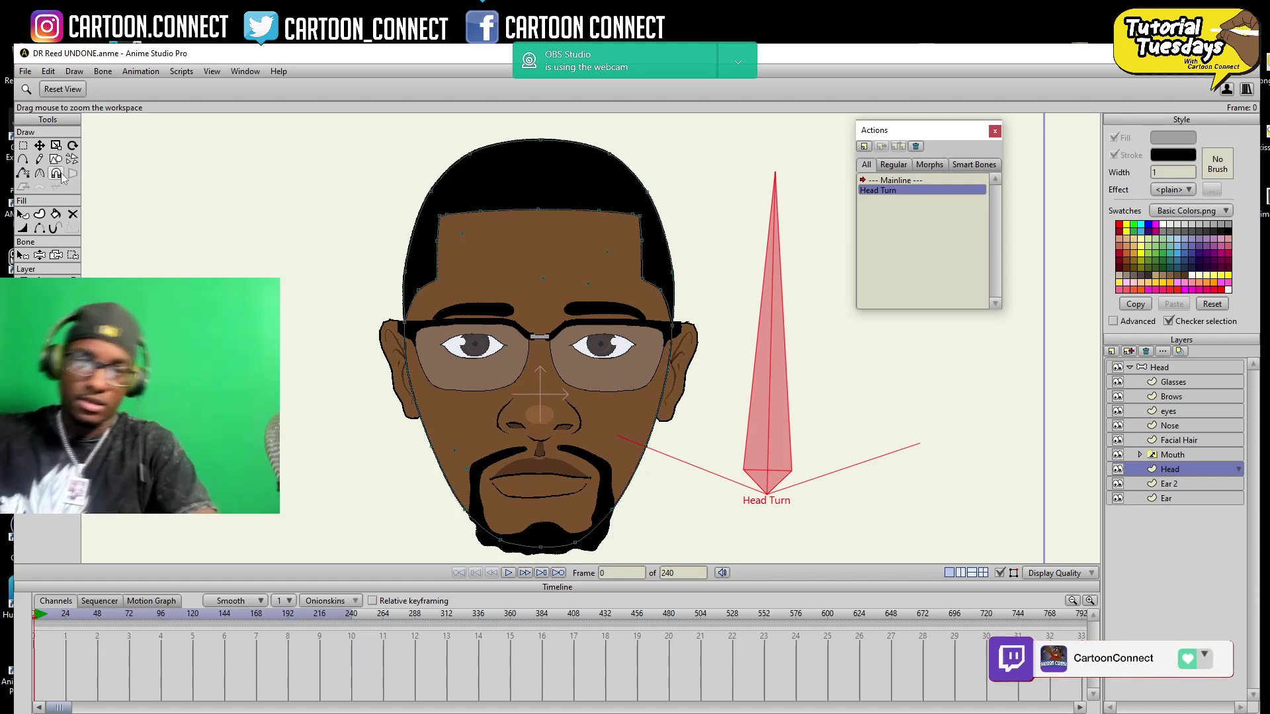
{"action": "left_click", "coordinate": [25, 72]}
{"action": "left_click", "coordinate": [61, 168]}
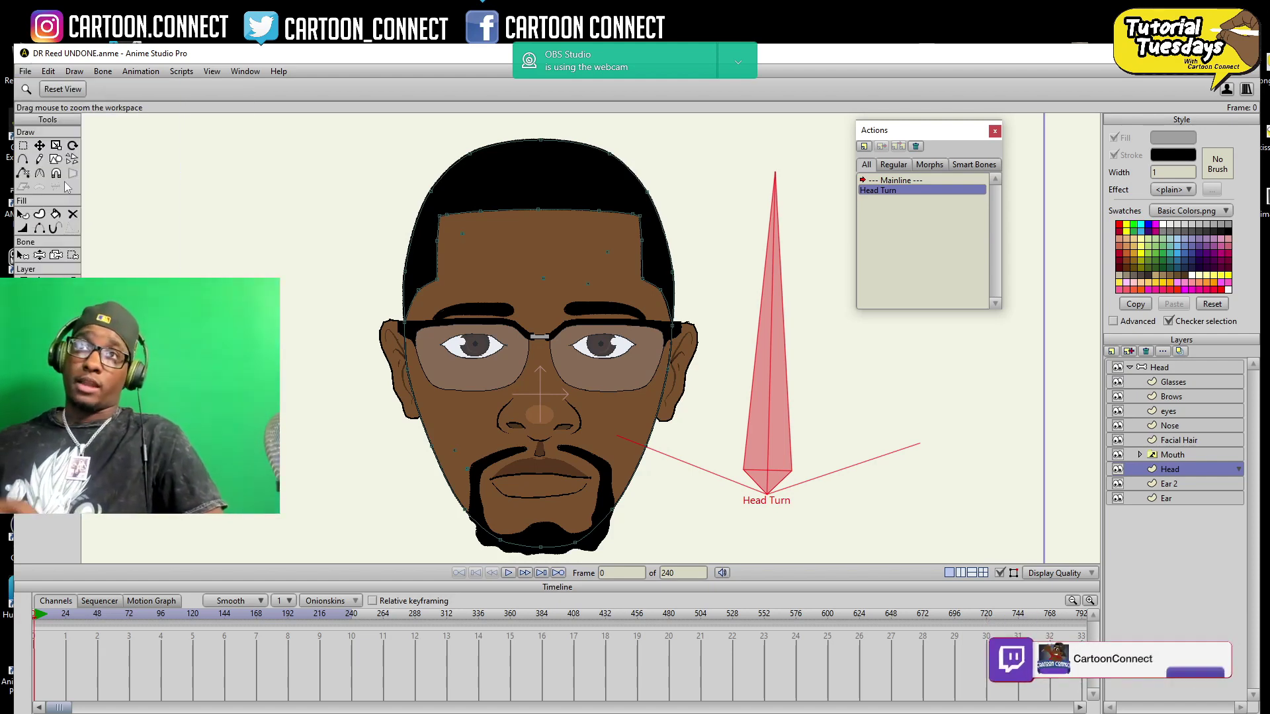
- Open the recent project 8th day mouth done.anme, declining to locate missing files and suppressing further requests
{"action": "left_click", "coordinate": [26, 71]}
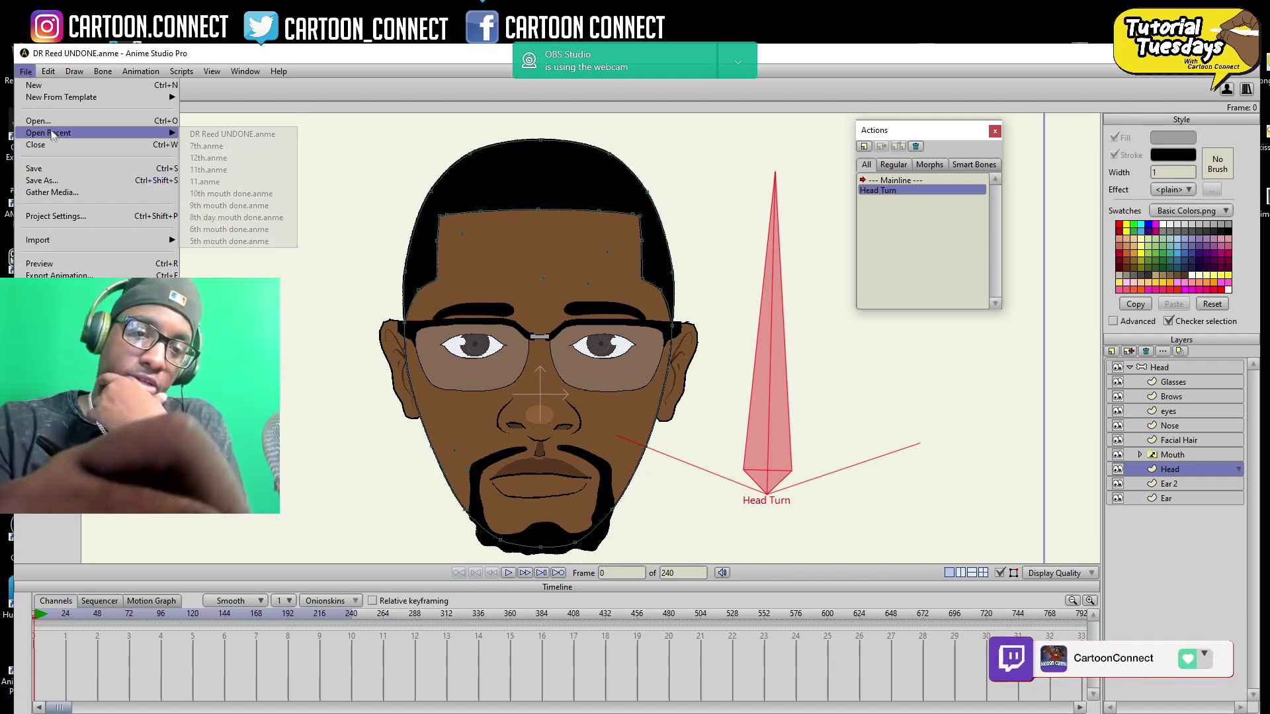
{"action": "mouse_move", "coordinate": [182, 132]}
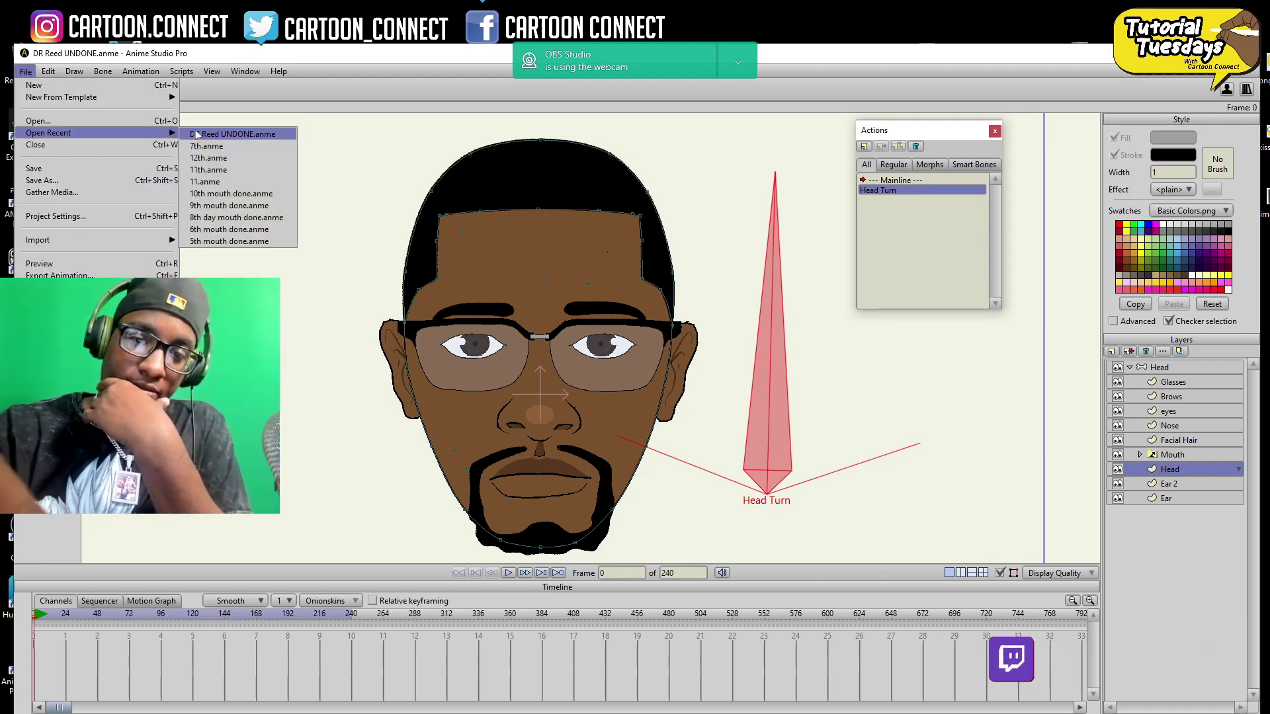
{"action": "left_click", "coordinate": [258, 218]}
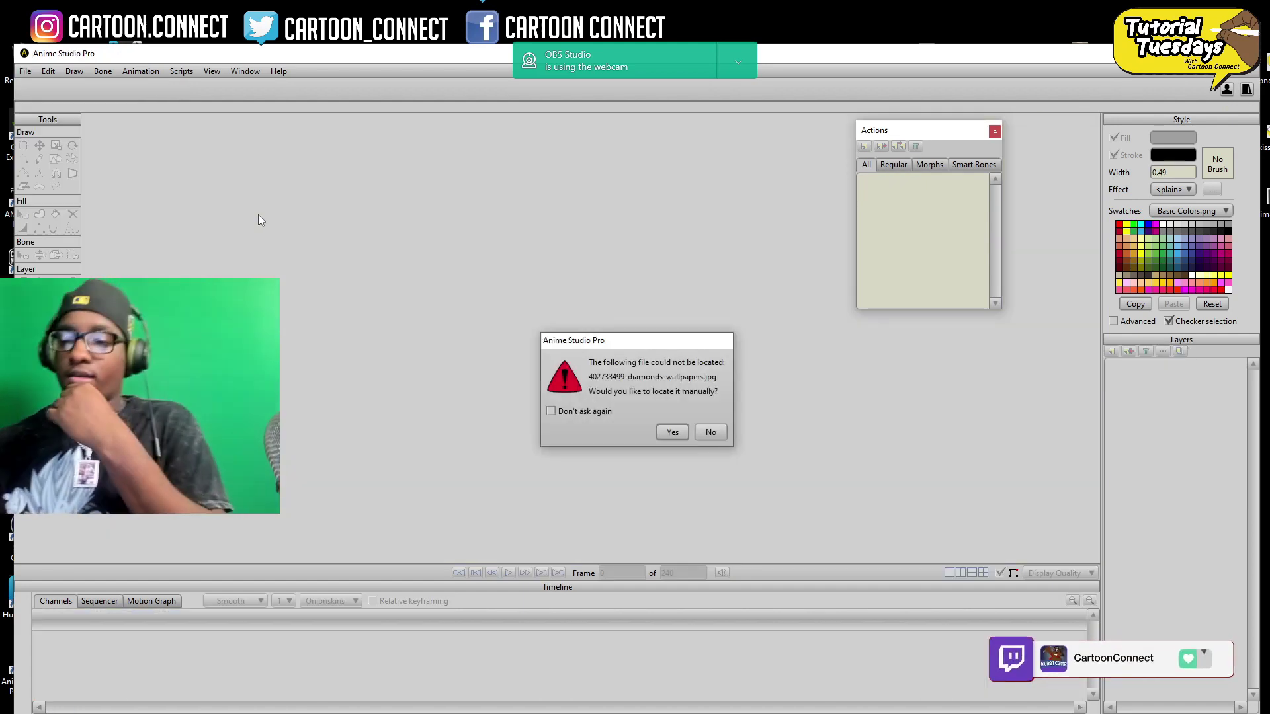
{"action": "left_click", "coordinate": [713, 433]}
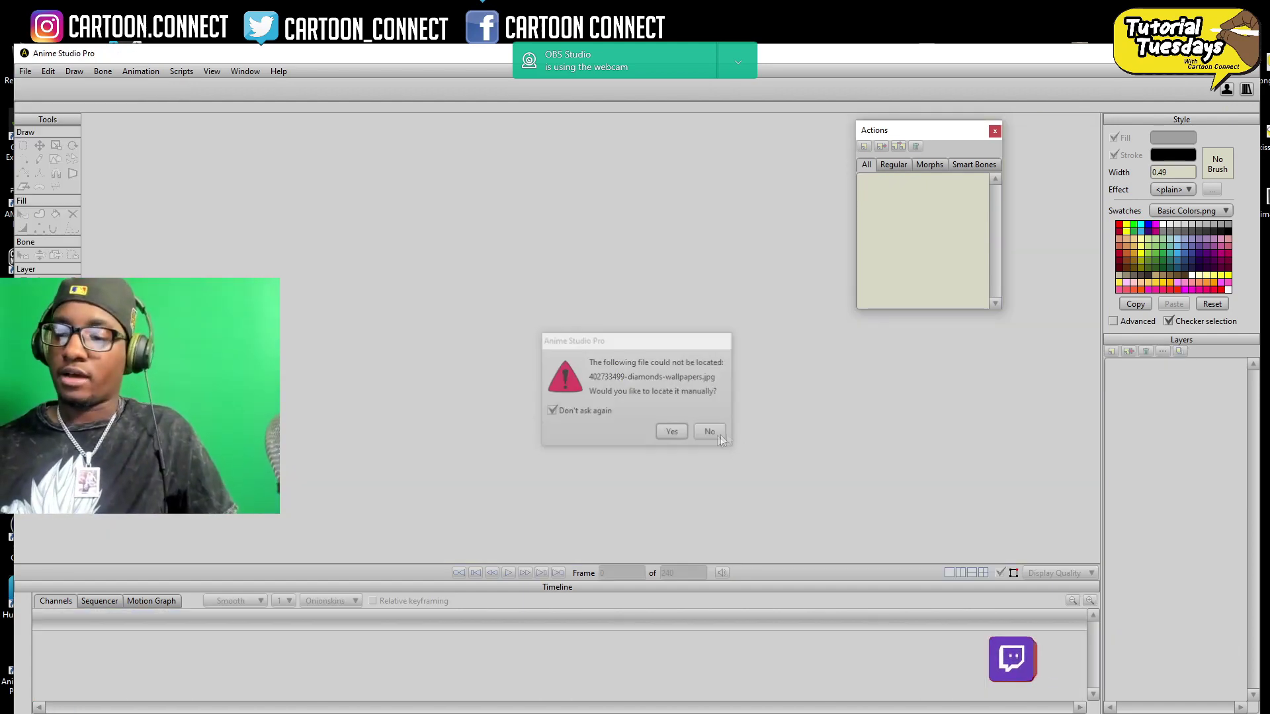
{"action": "left_click", "coordinate": [717, 434]}
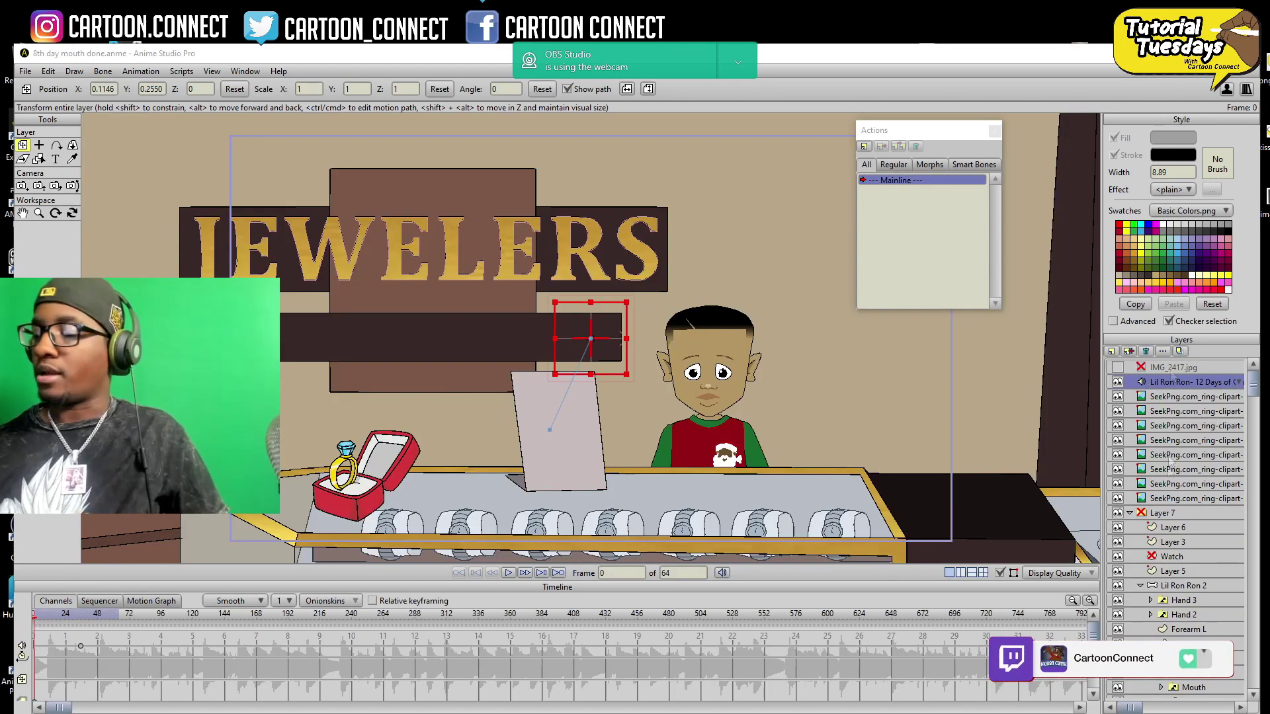
- Select the Lil Ron Ron 2 bone layer and move the boy's arm, torso and head bones to test the rig
{"action": "left_click", "coordinate": [1147, 517]}
{"action": "left_click", "coordinate": [1184, 586]}
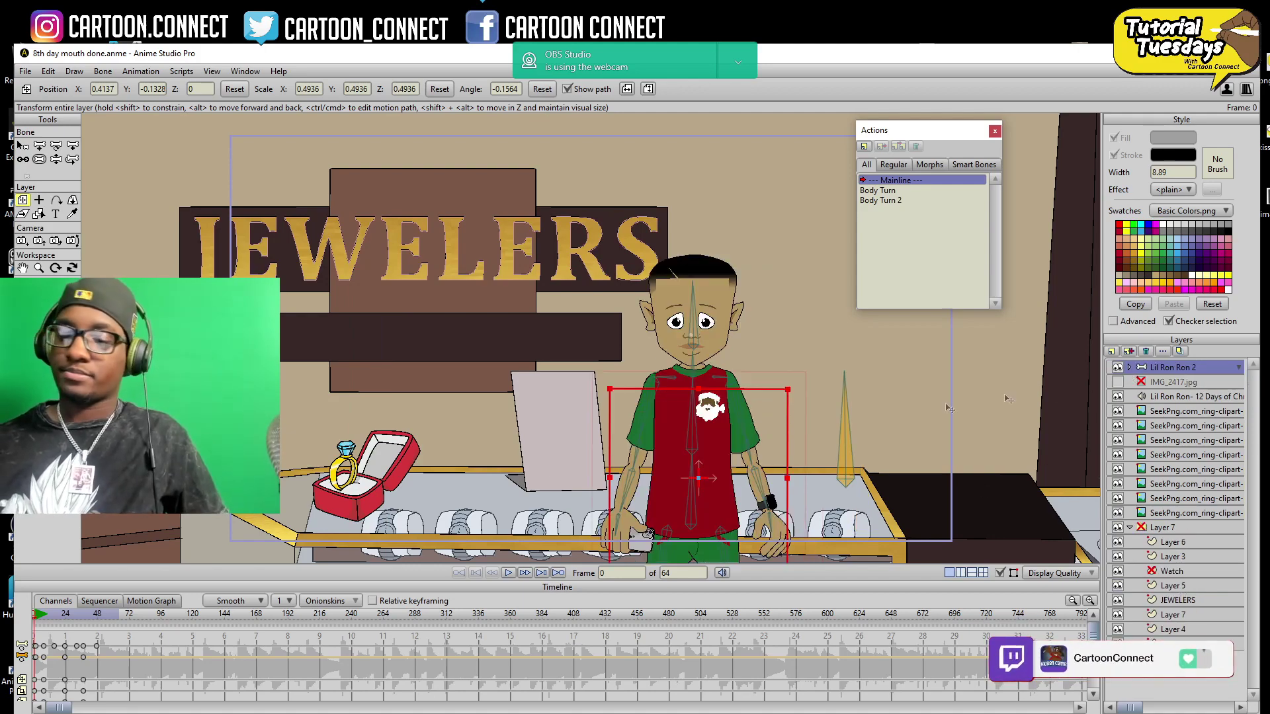
{"action": "left_click", "coordinate": [41, 268]}
{"action": "left_click_drag", "start_coordinate": [569, 450], "coordinate": [715, 498]}
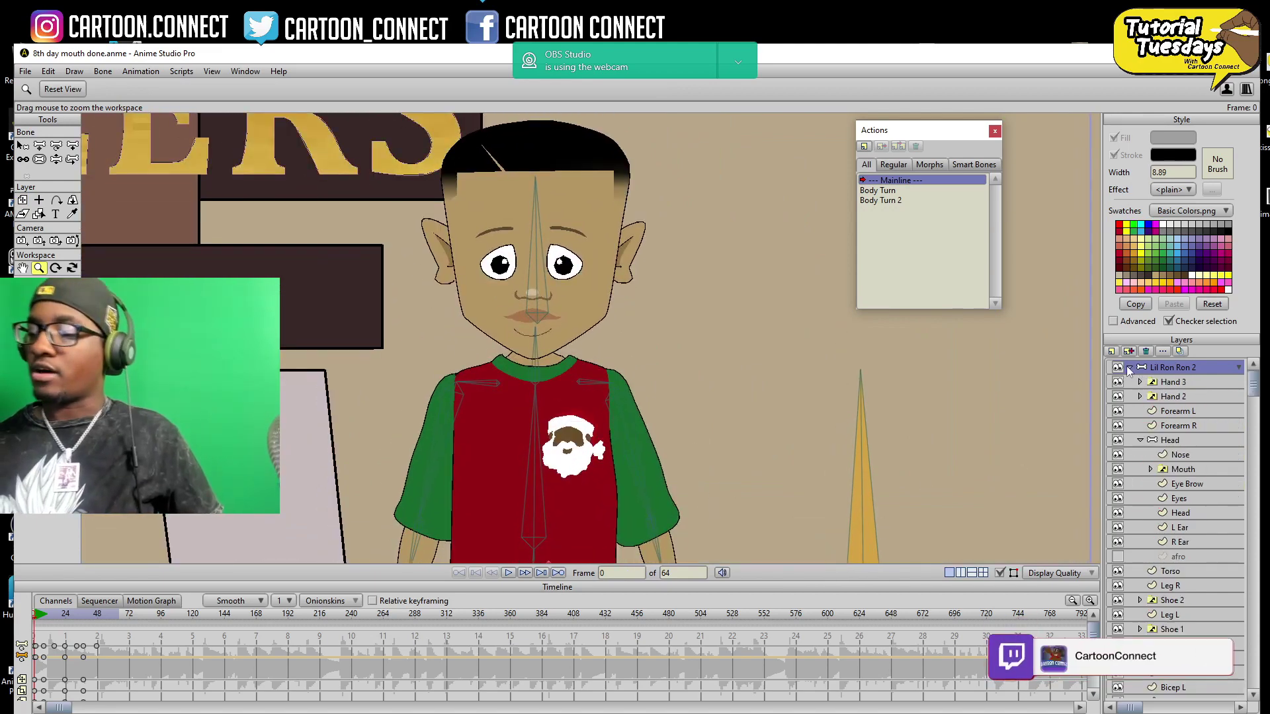
{"action": "key", "text": "z"}
{"action": "mouse_move", "coordinate": [545, 439]}
{"action": "left_mouse_down"}
{"action": "mouse_move", "coordinate": [522, 439]}
{"action": "mouse_move", "coordinate": [557, 438]}
{"action": "left_mouse_up"}
{"action": "left_click_drag", "start_coordinate": [426, 473], "coordinate": [427, 225]}
{"action": "left_click_drag", "start_coordinate": [526, 447], "coordinate": [552, 462]}
{"action": "left_click_drag", "start_coordinate": [484, 391], "coordinate": [479, 400]}
{"action": "left_click_drag", "start_coordinate": [298, 239], "coordinate": [475, 350]}
{"action": "left_click_drag", "start_coordinate": [562, 343], "coordinate": [564, 370]}
{"action": "left_click_drag", "start_coordinate": [649, 358], "coordinate": [628, 325]}
{"action": "scroll", "coordinate": [678, 372], "scroll_direction": "down", "scroll_amount": 2}
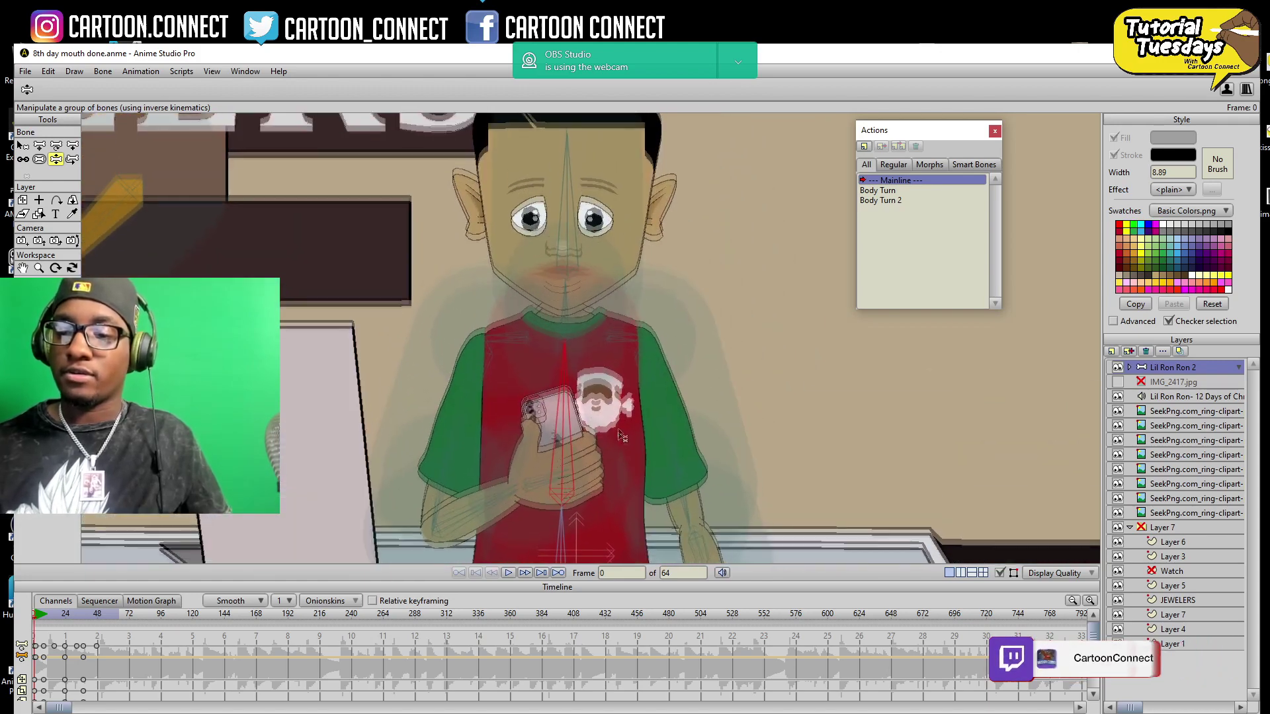
{"action": "left_click_drag", "start_coordinate": [575, 217], "coordinate": [580, 218]}
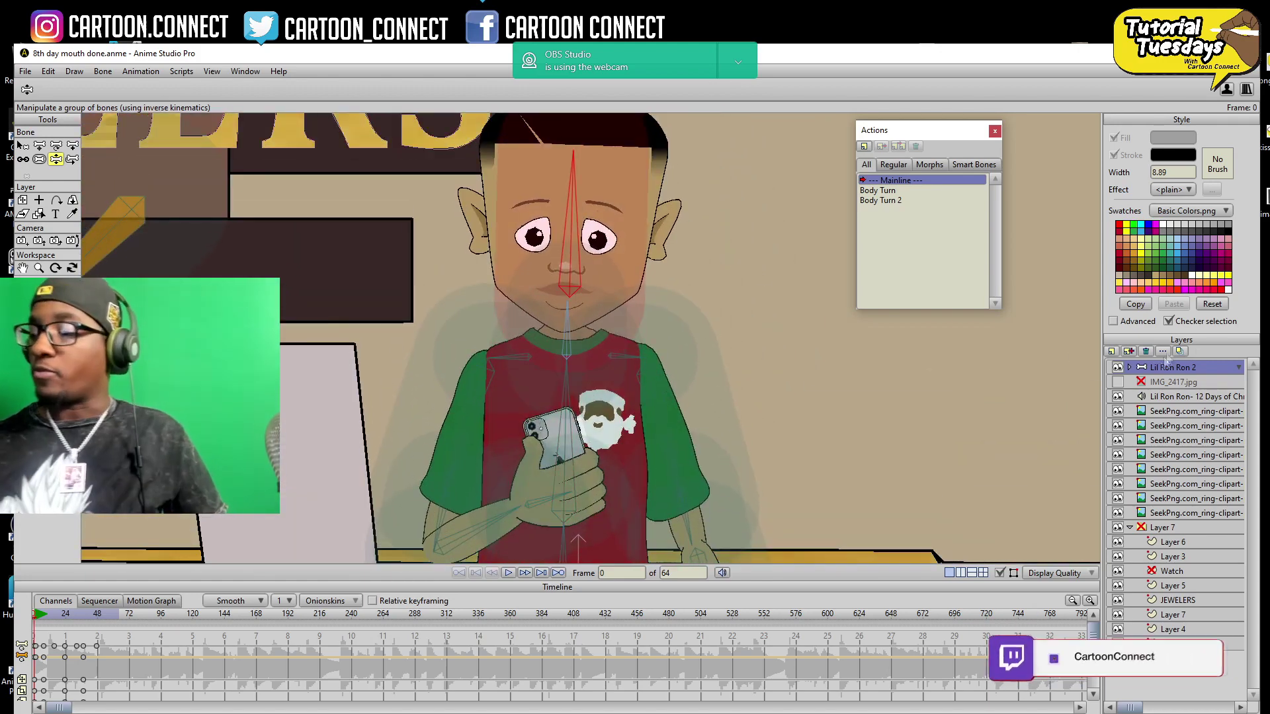
- Select the boy's Head bone layer and swing its control bone to test the head turn
{"action": "left_click_drag", "start_coordinate": [694, 360], "coordinate": [689, 422]}
{"action": "left_click", "coordinate": [1129, 367]}
{"action": "left_click", "coordinate": [1170, 440]}
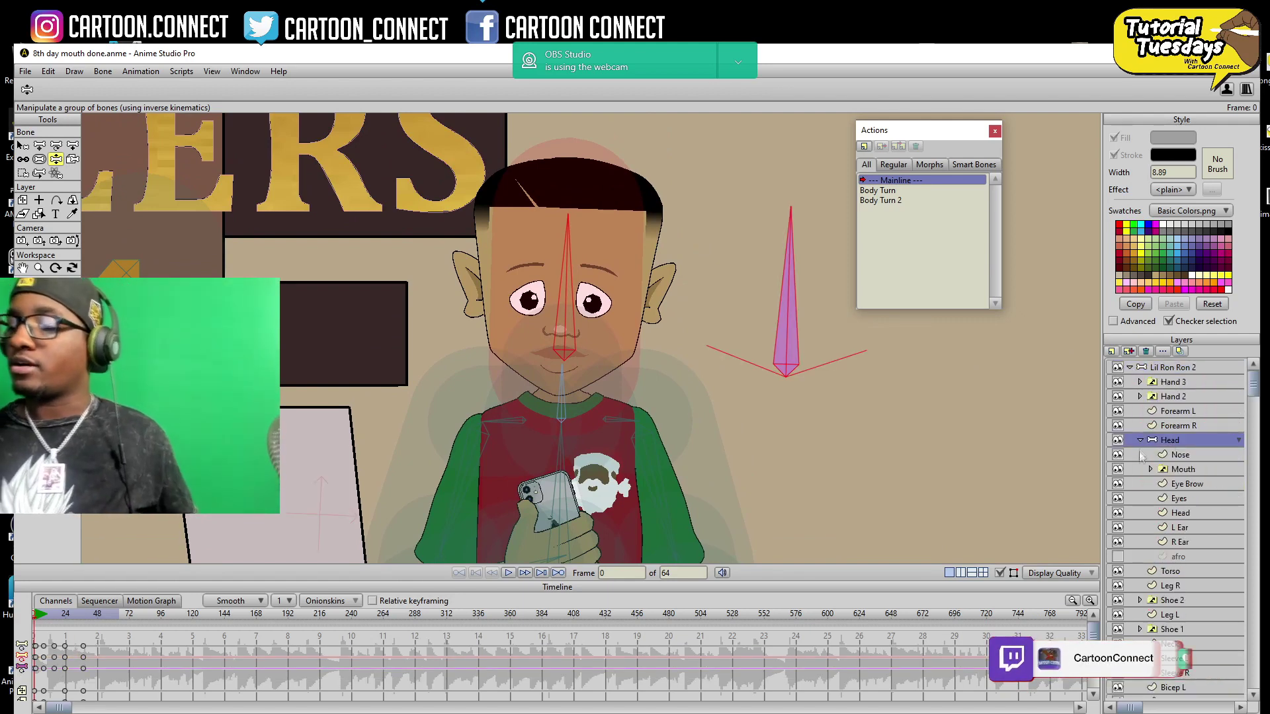
{"action": "left_click_drag", "start_coordinate": [790, 218], "coordinate": [788, 337]}
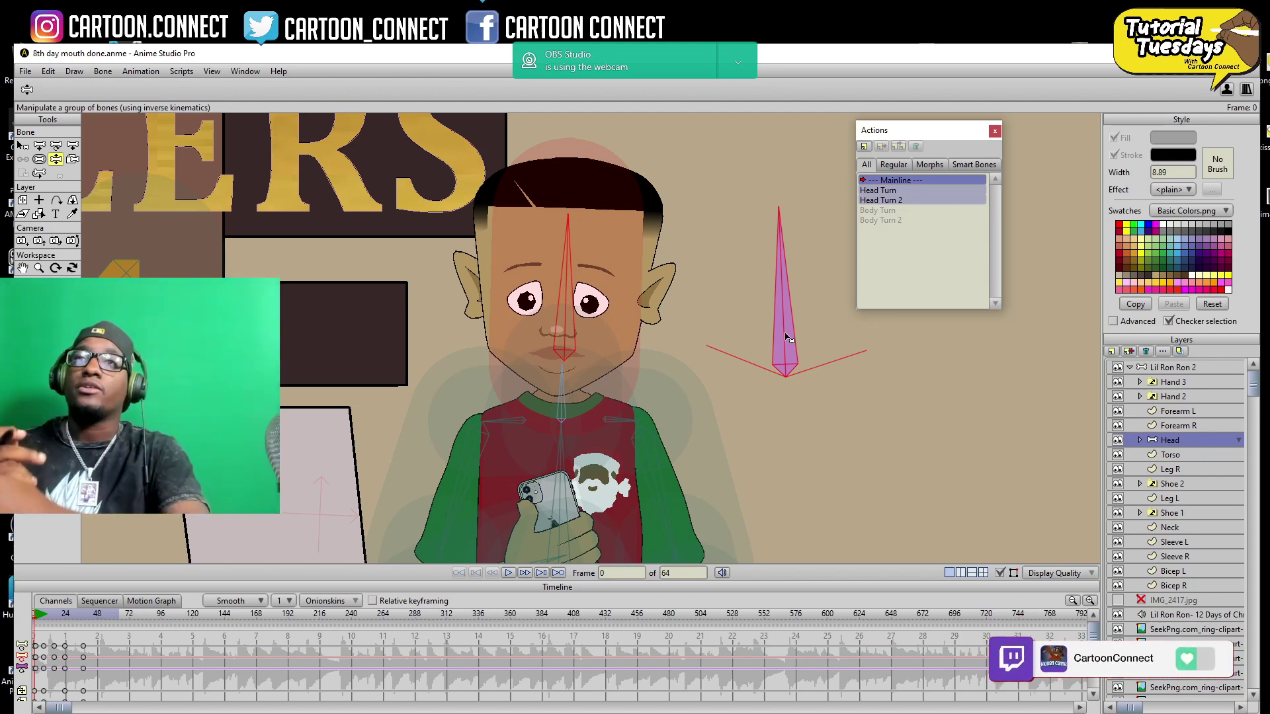
{"action": "mouse_move", "coordinate": [787, 337]}
{"action": "left_mouse_down"}
{"action": "mouse_move", "coordinate": [701, 291]}
{"action": "mouse_move", "coordinate": [721, 351]}
{"action": "mouse_move", "coordinate": [706, 309]}
{"action": "mouse_move", "coordinate": [808, 355]}
{"action": "mouse_move", "coordinate": [754, 370]}
{"action": "mouse_move", "coordinate": [808, 354]}
{"action": "mouse_move", "coordinate": [742, 338]}
{"action": "mouse_move", "coordinate": [787, 332]}
{"action": "left_mouse_up"}
{"action": "left_click_drag", "start_coordinate": [785, 327], "coordinate": [771, 160]}
- Swing the body turn bone of the Lil Ron Ron 2 layer to test it and scrub the animation to frame 48
{"action": "left_click", "coordinate": [39, 268]}
{"action": "left_click_drag", "start_coordinate": [777, 320], "coordinate": [668, 311]}
{"action": "left_click", "coordinate": [56, 146]}
{"action": "left_click", "coordinate": [39, 268]}
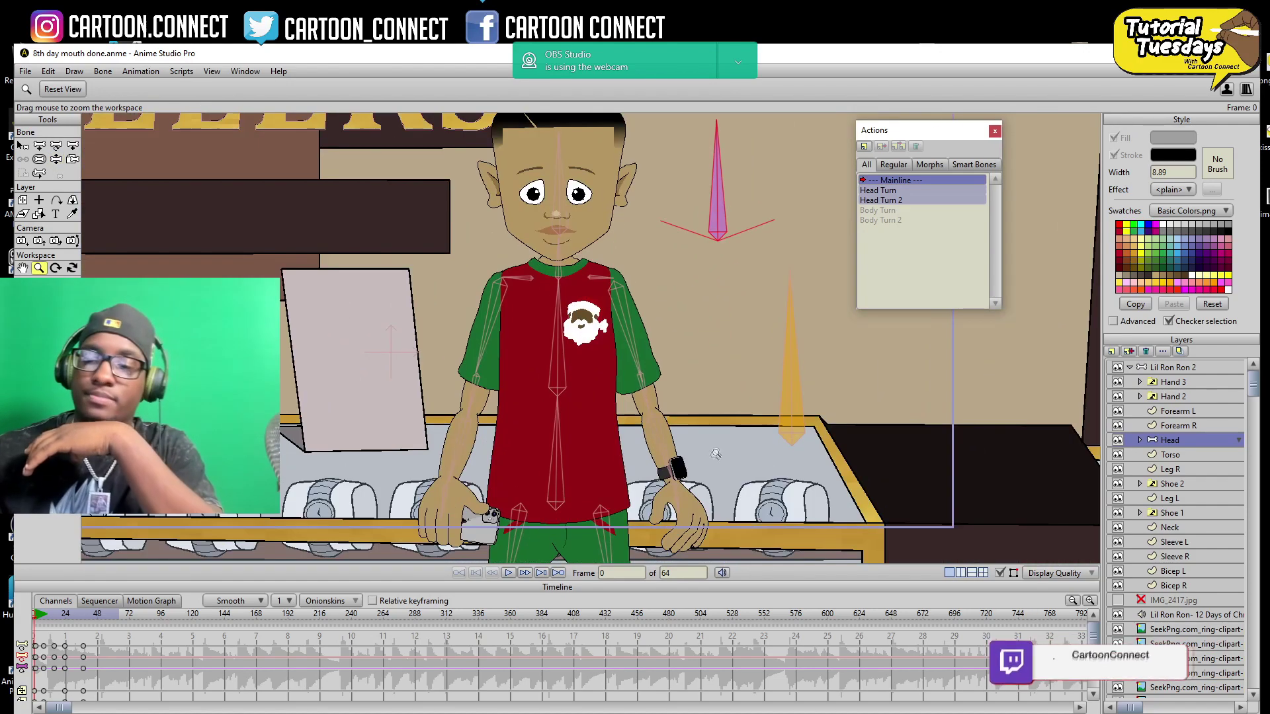
{"action": "left_click", "coordinate": [56, 159]}
{"action": "left_click_drag", "start_coordinate": [792, 350], "coordinate": [766, 370]}
{"action": "left_click", "coordinate": [1169, 381]}
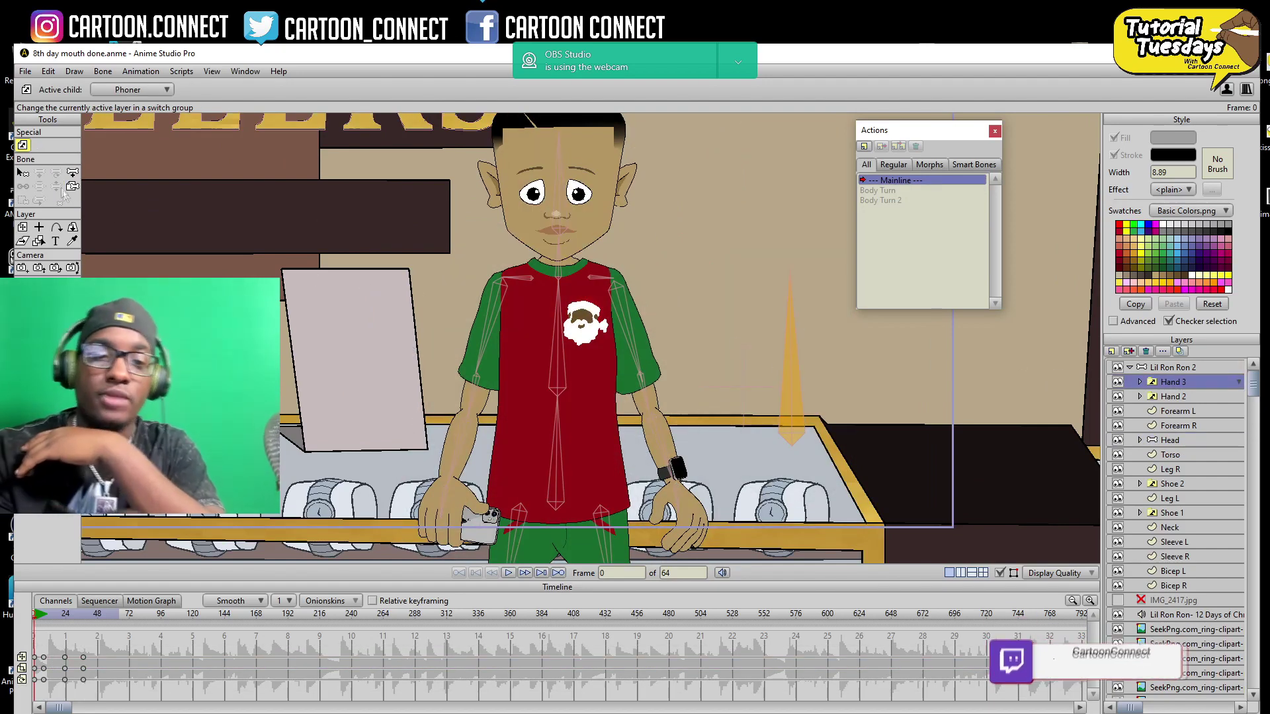
{"action": "left_click", "coordinate": [1173, 367]}
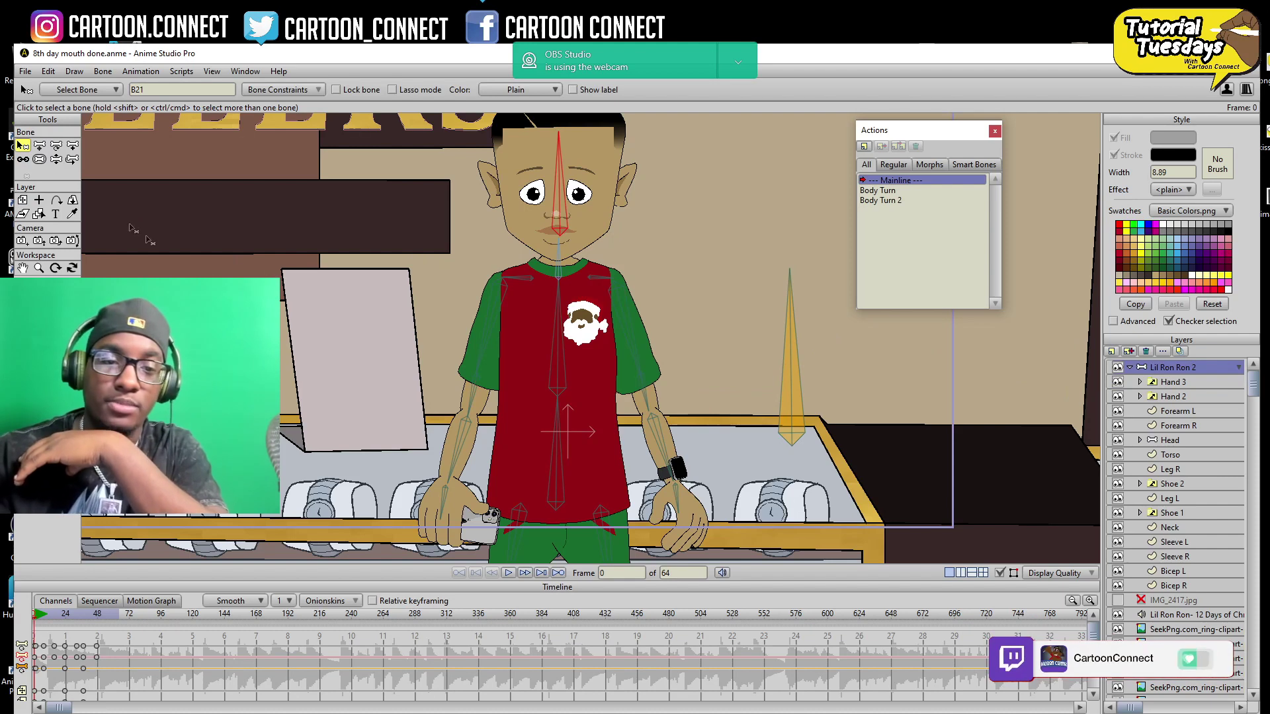
{"action": "key", "text": "z"}
{"action": "left_click_drag", "start_coordinate": [789, 362], "coordinate": [523, 471]}
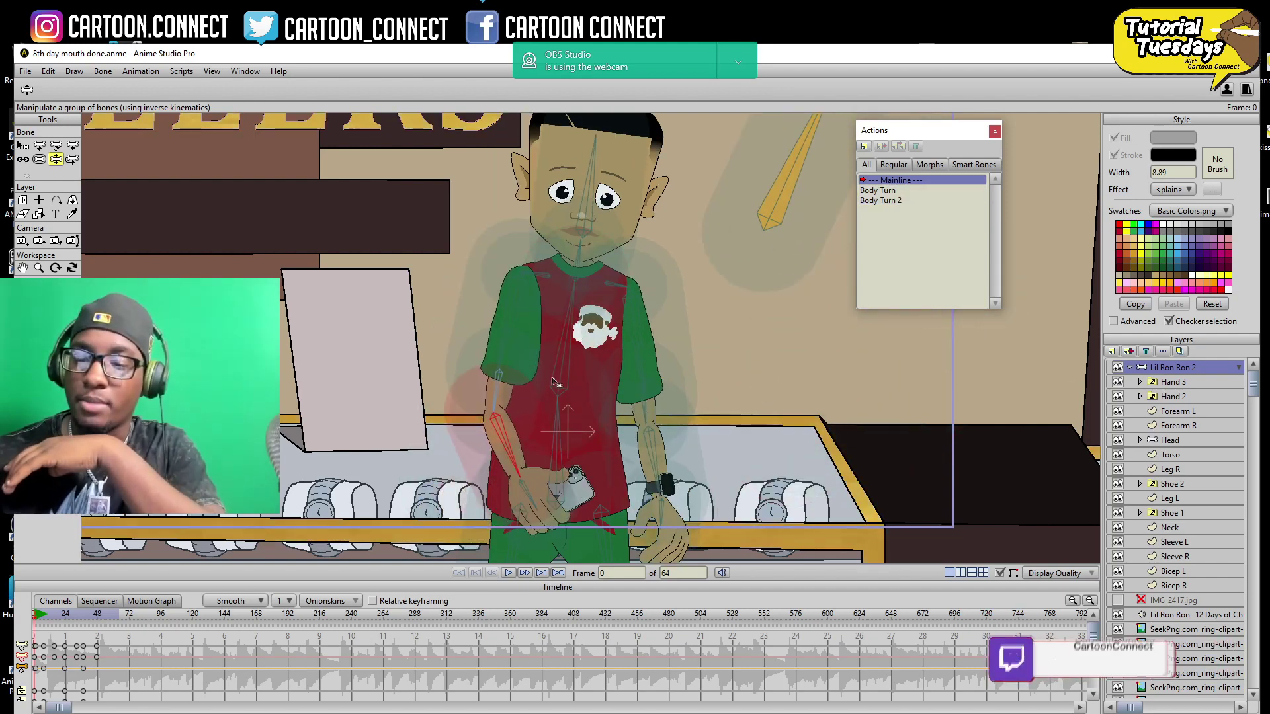
{"action": "left_click", "coordinate": [43, 615]}
{"action": "left_click_drag", "start_coordinate": [45, 617], "coordinate": [109, 618]}
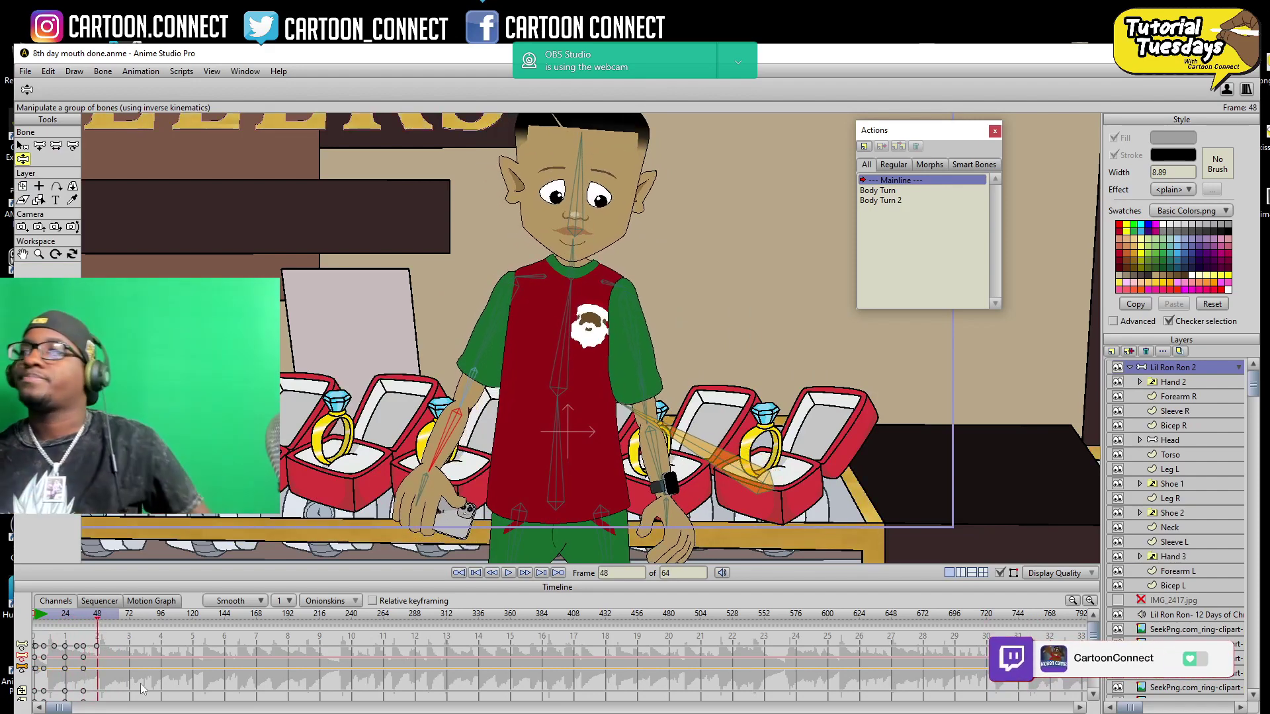
- Open the project file "walking out the elevator started" from The eXamples folder
{"action": "left_click", "coordinate": [25, 70]}
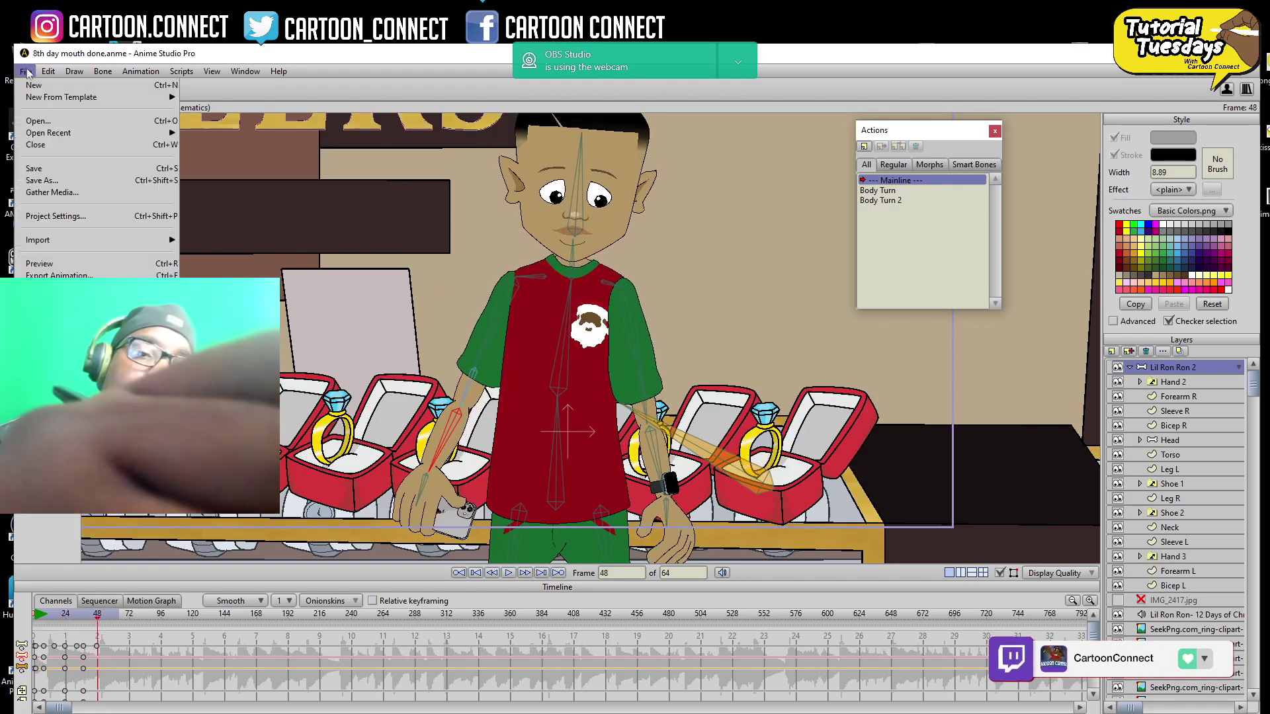
{"action": "left_click", "coordinate": [47, 121]}
{"action": "left_click", "coordinate": [643, 420]}
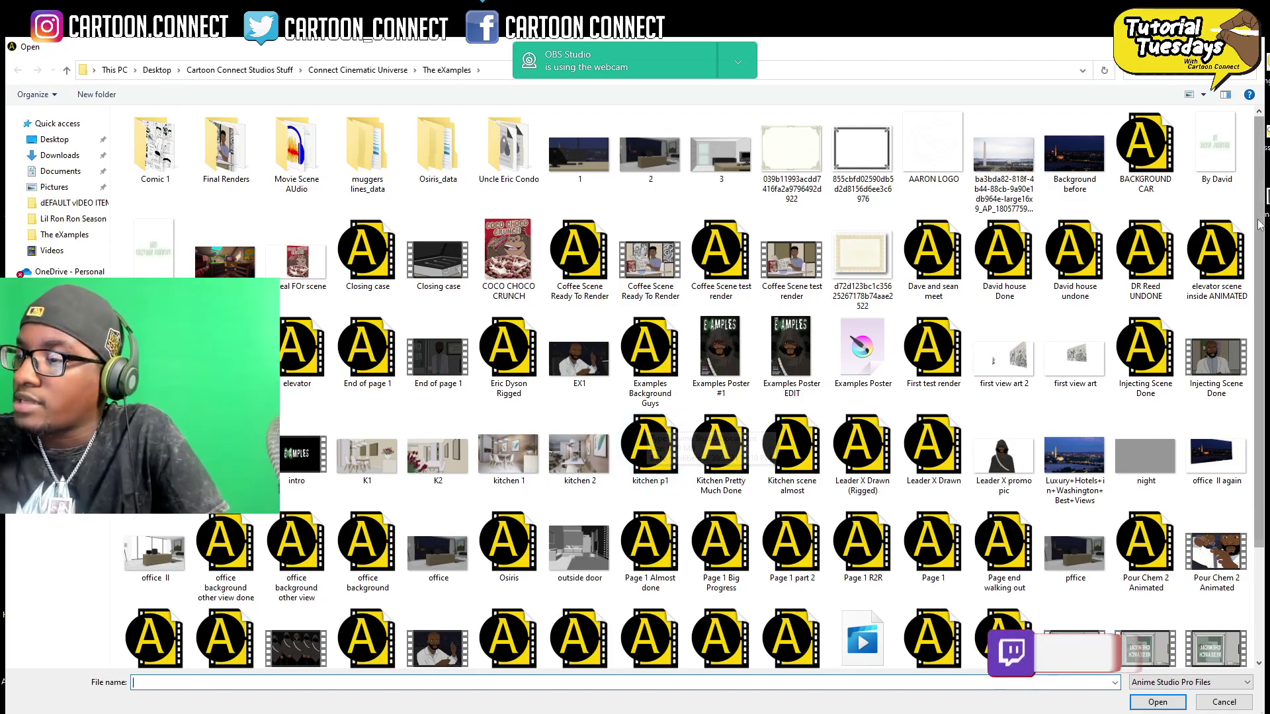
{"action": "scroll", "coordinate": [1179, 539], "scroll_direction": "down", "scroll_amount": 2}
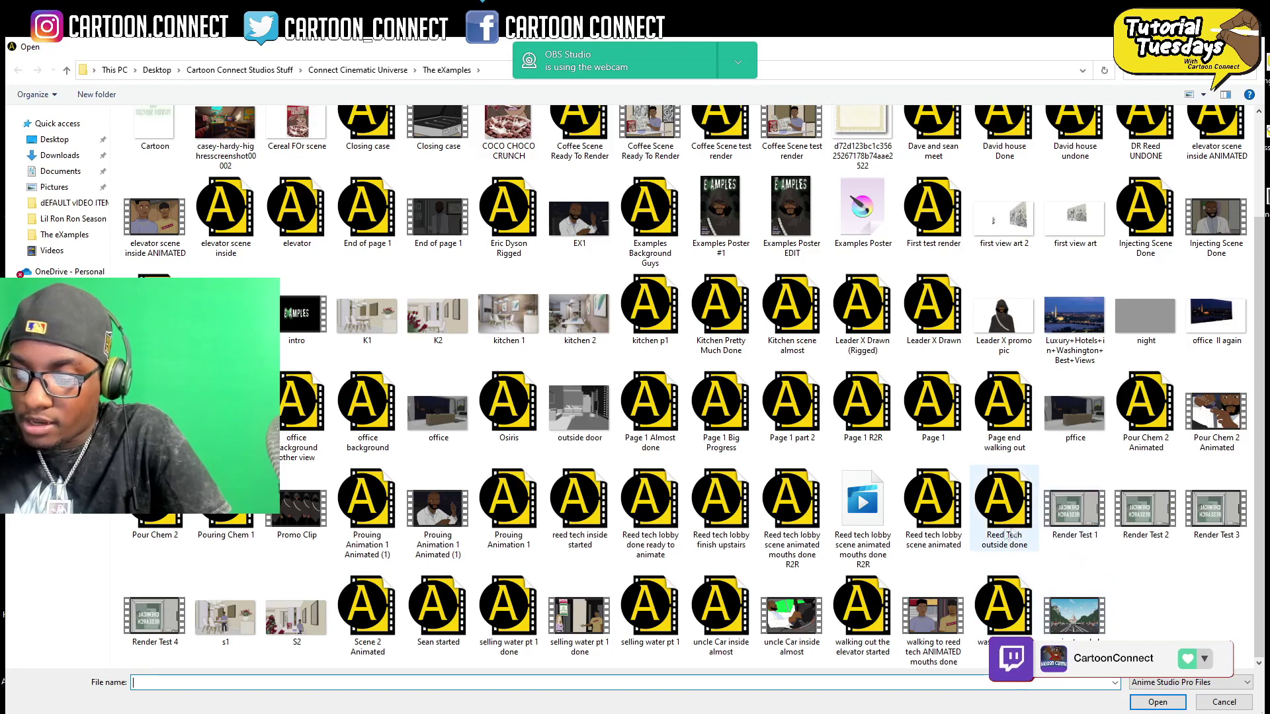
{"action": "left_click", "coordinate": [865, 634]}
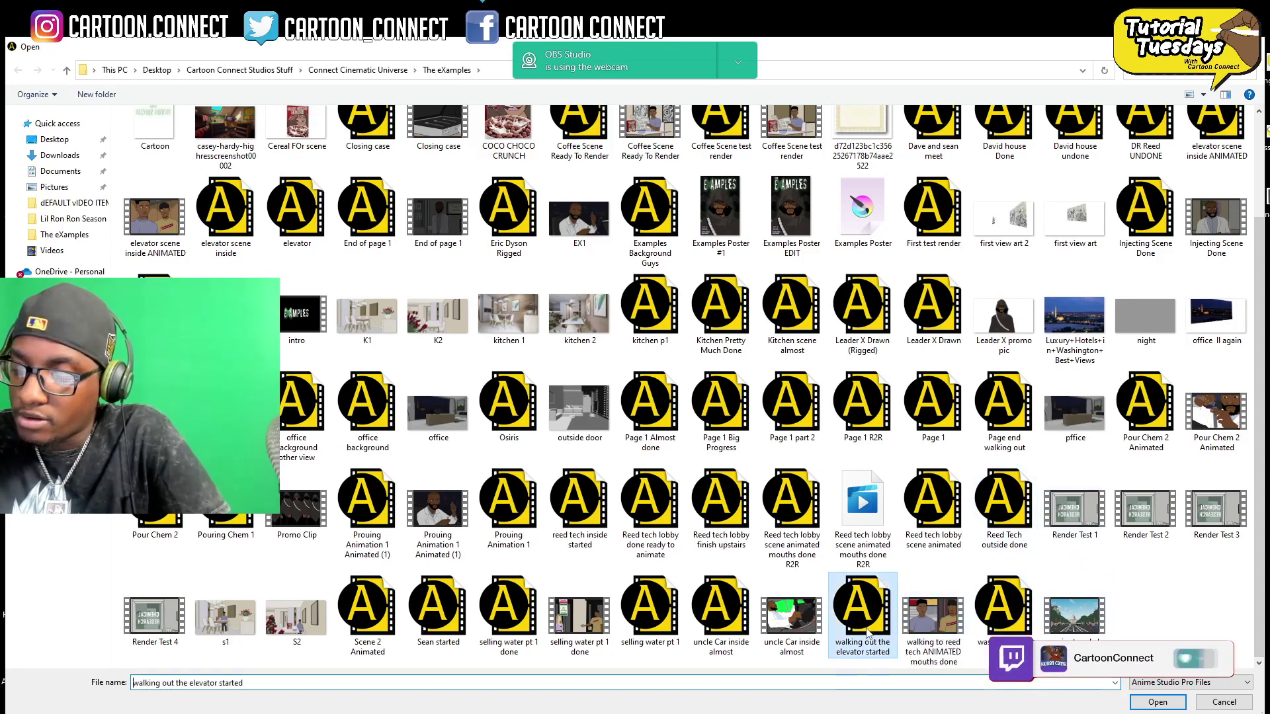
{"action": "double_click", "coordinate": [866, 633]}
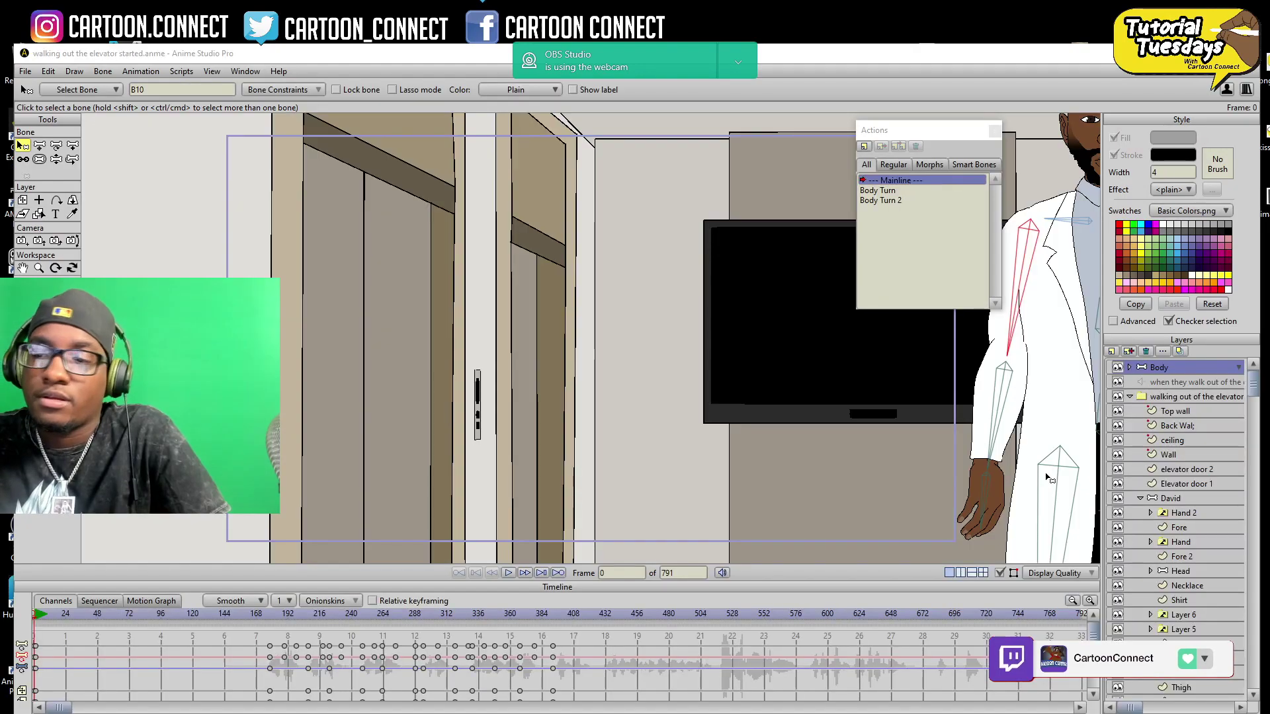
- Scrub through the elevator scene's animation and stop at frame 247, showing a longer span of the timeline
{"action": "left_click_drag", "start_coordinate": [215, 621], "coordinate": [611, 661]}
{"action": "left_click", "coordinate": [1074, 601]}
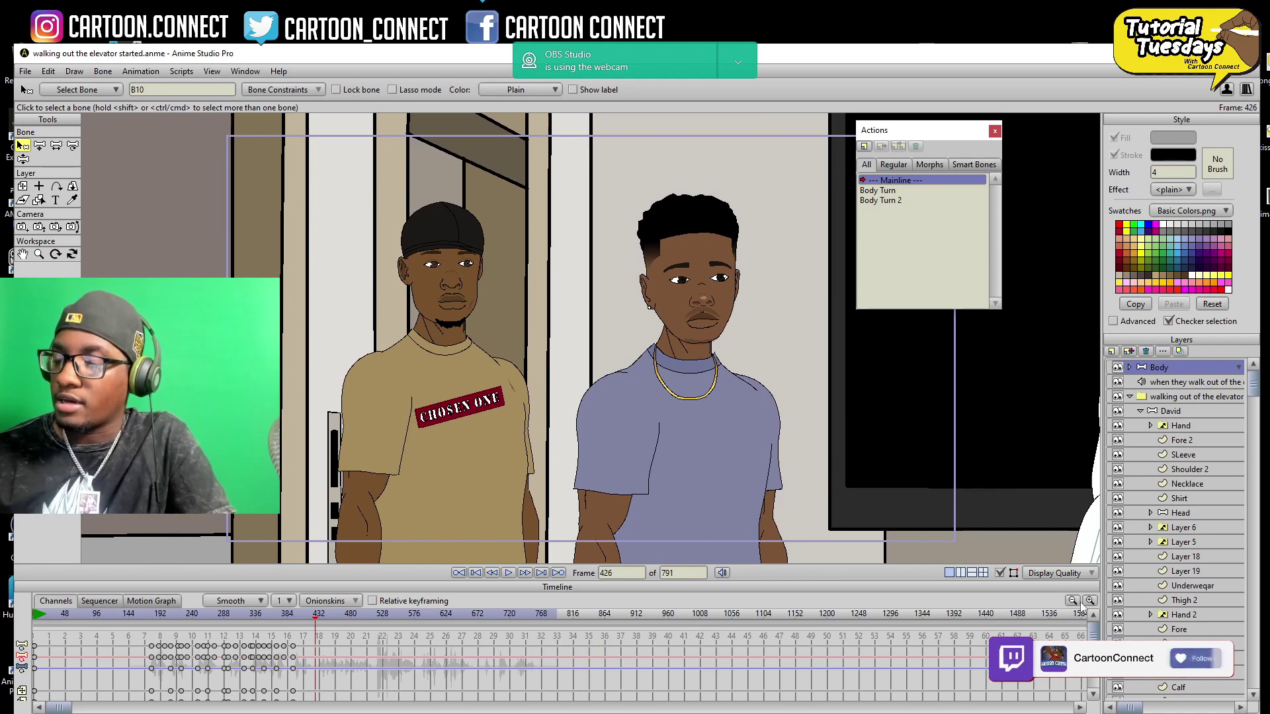
{"action": "left_click_drag", "start_coordinate": [176, 614], "coordinate": [196, 631]}
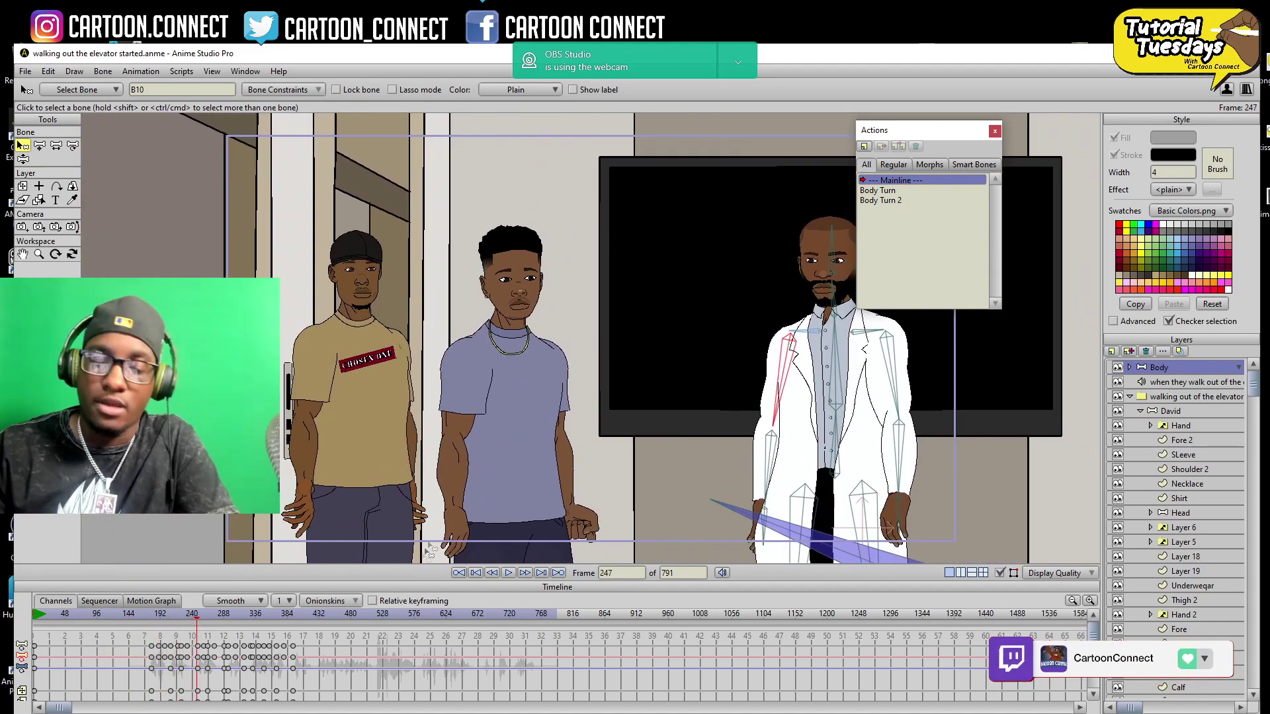
- Examine the three characters' faces, hands and clothing up close at frame 247
{"action": "left_click", "coordinate": [39, 254]}
{"action": "left_click_drag", "start_coordinate": [463, 410], "coordinate": [595, 410]}
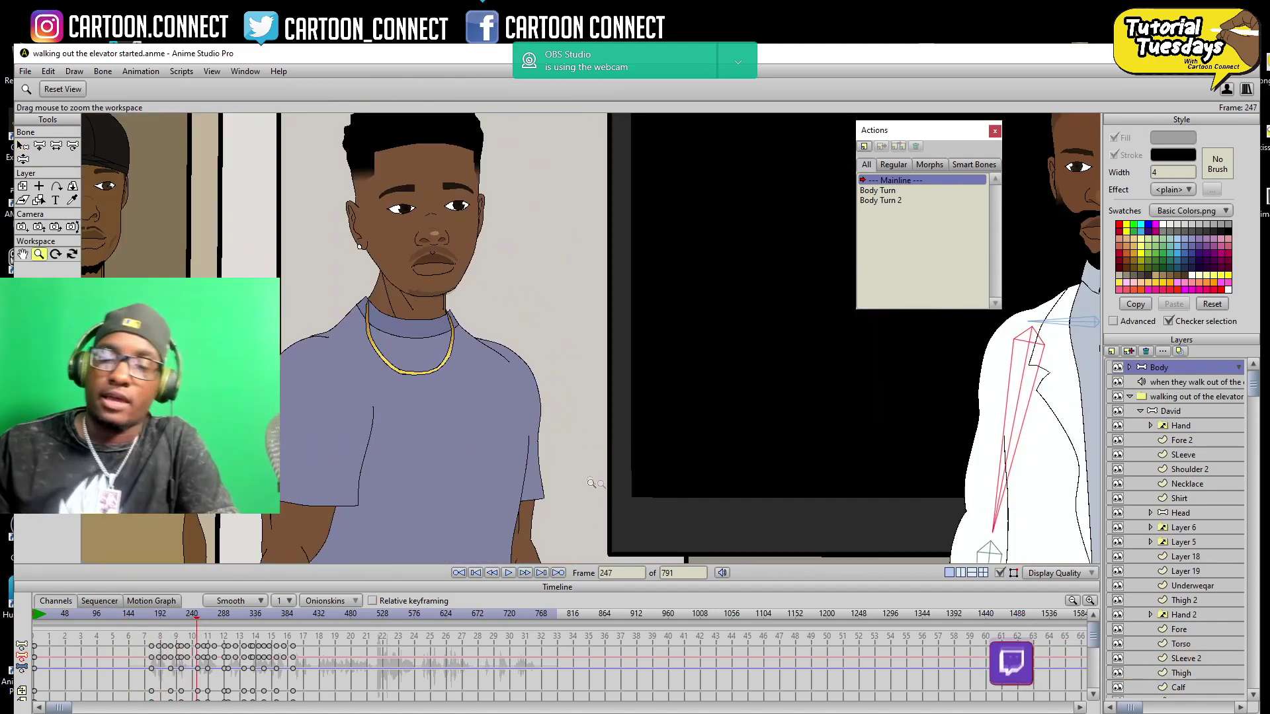
{"action": "left_click_drag", "start_coordinate": [476, 543], "coordinate": [637, 447]}
{"action": "left_click_drag", "start_coordinate": [463, 489], "coordinate": [638, 358]}
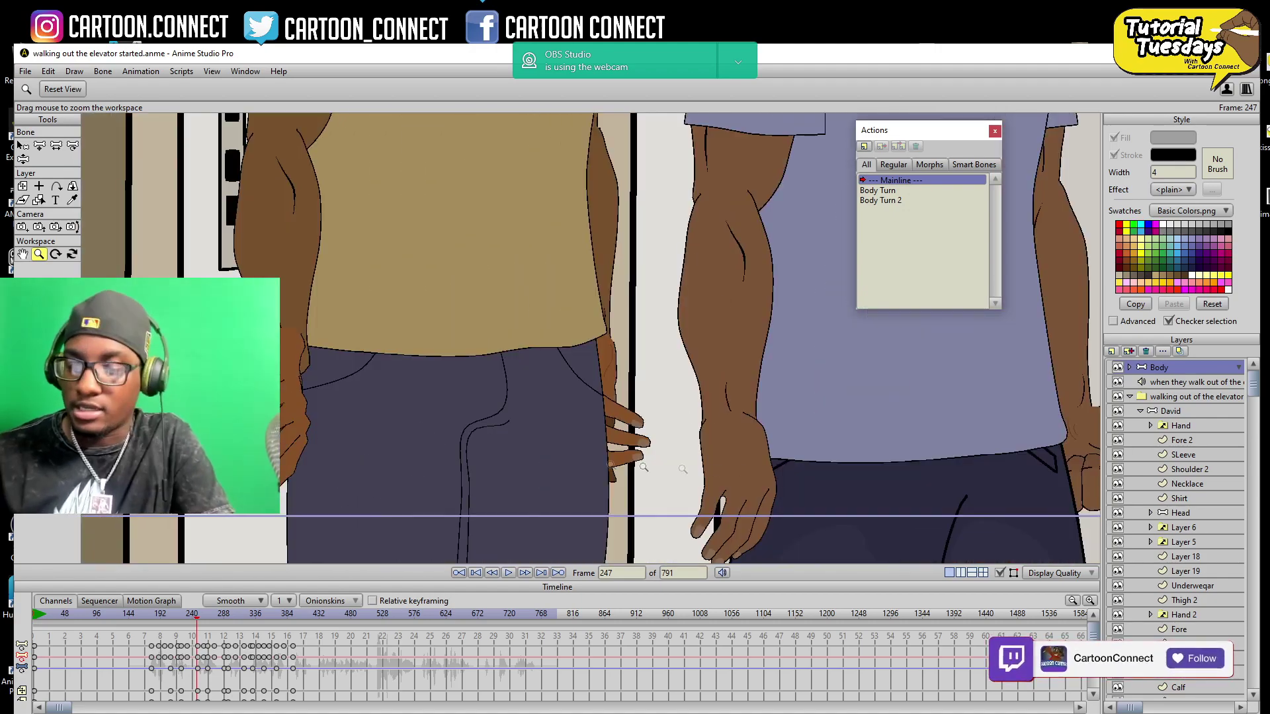
{"action": "left_click_drag", "start_coordinate": [820, 473], "coordinate": [639, 432]}
{"action": "left_click_drag", "start_coordinate": [765, 425], "coordinate": [397, 529]}
{"action": "left_click_drag", "start_coordinate": [552, 506], "coordinate": [515, 472]}
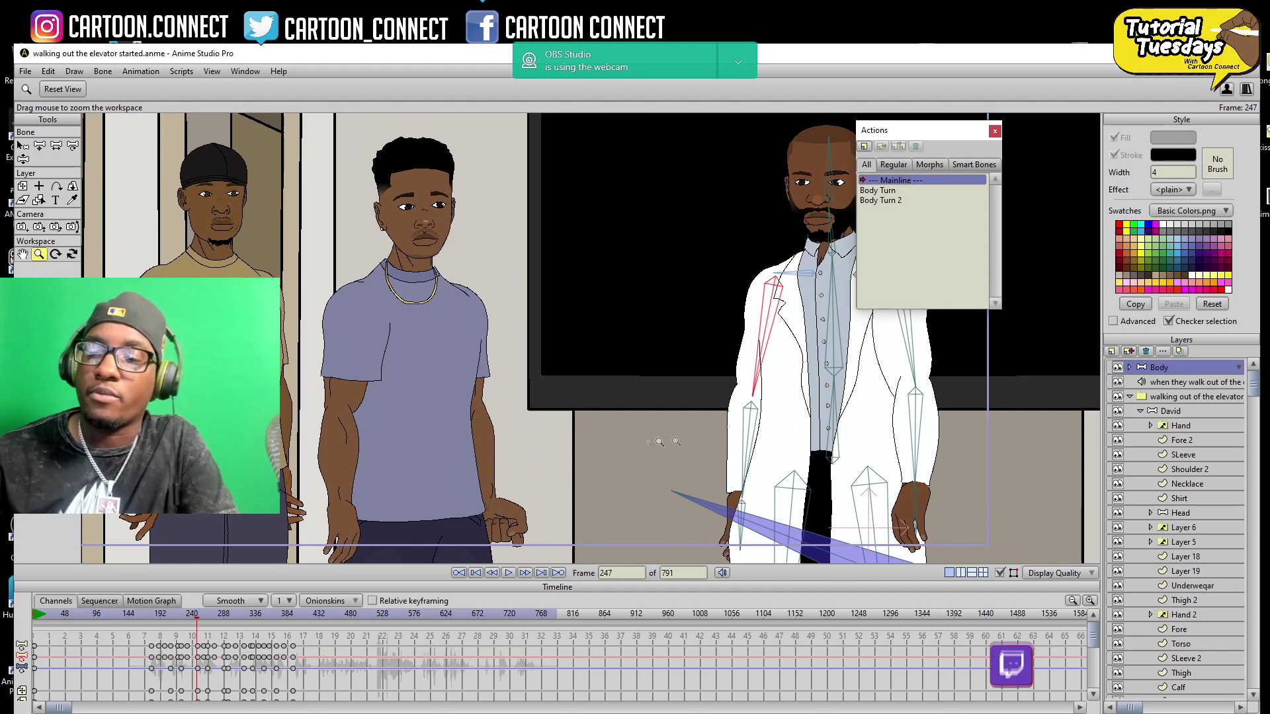
{"action": "left_click_drag", "start_coordinate": [675, 442], "coordinate": [463, 441]}
{"action": "left_click_drag", "start_coordinate": [588, 450], "coordinate": [441, 495]}
{"action": "left_click_drag", "start_coordinate": [469, 450], "coordinate": [694, 507]}
{"action": "left_click_drag", "start_coordinate": [840, 463], "coordinate": [744, 450]}
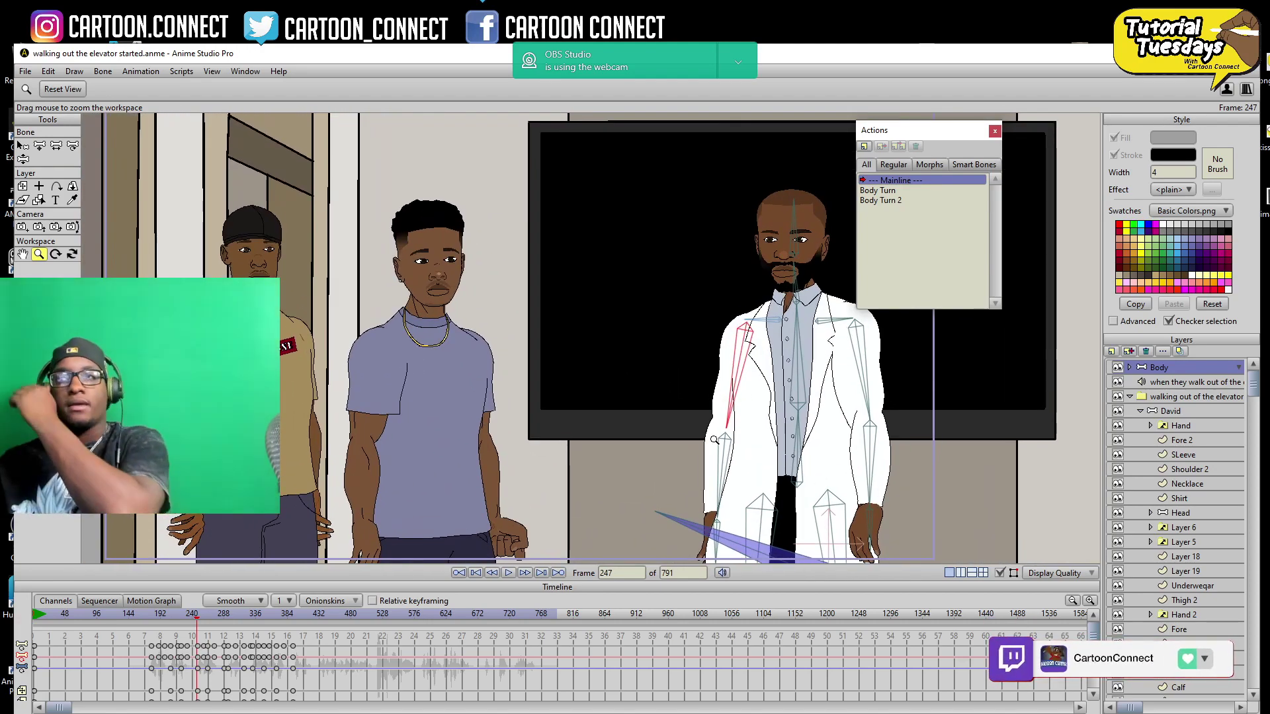
- Scrub the elevator scene to frame 451 and view all three characters' turned poses
{"action": "left_click_drag", "start_coordinate": [195, 623], "coordinate": [332, 628]}
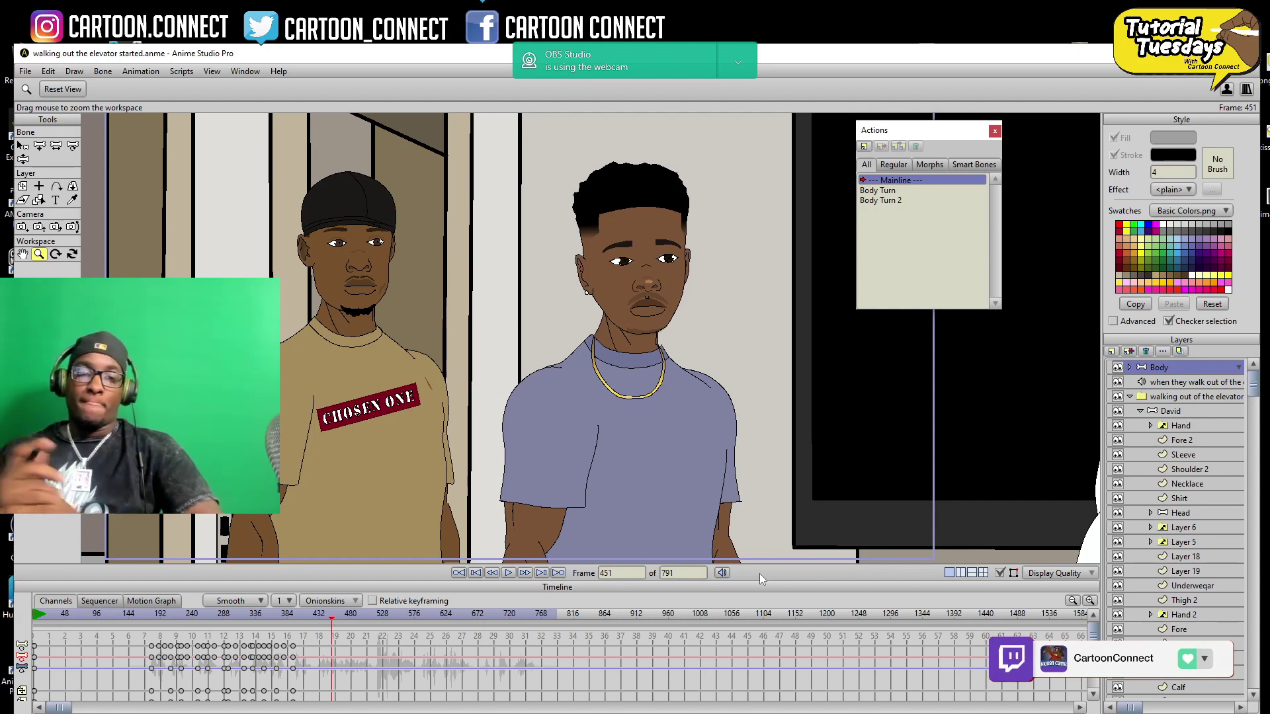
{"action": "scroll", "coordinate": [802, 487], "scroll_direction": "down", "scroll_amount": 5}
{"action": "scroll", "coordinate": [801, 487], "scroll_direction": "up", "scroll_amount": 2}
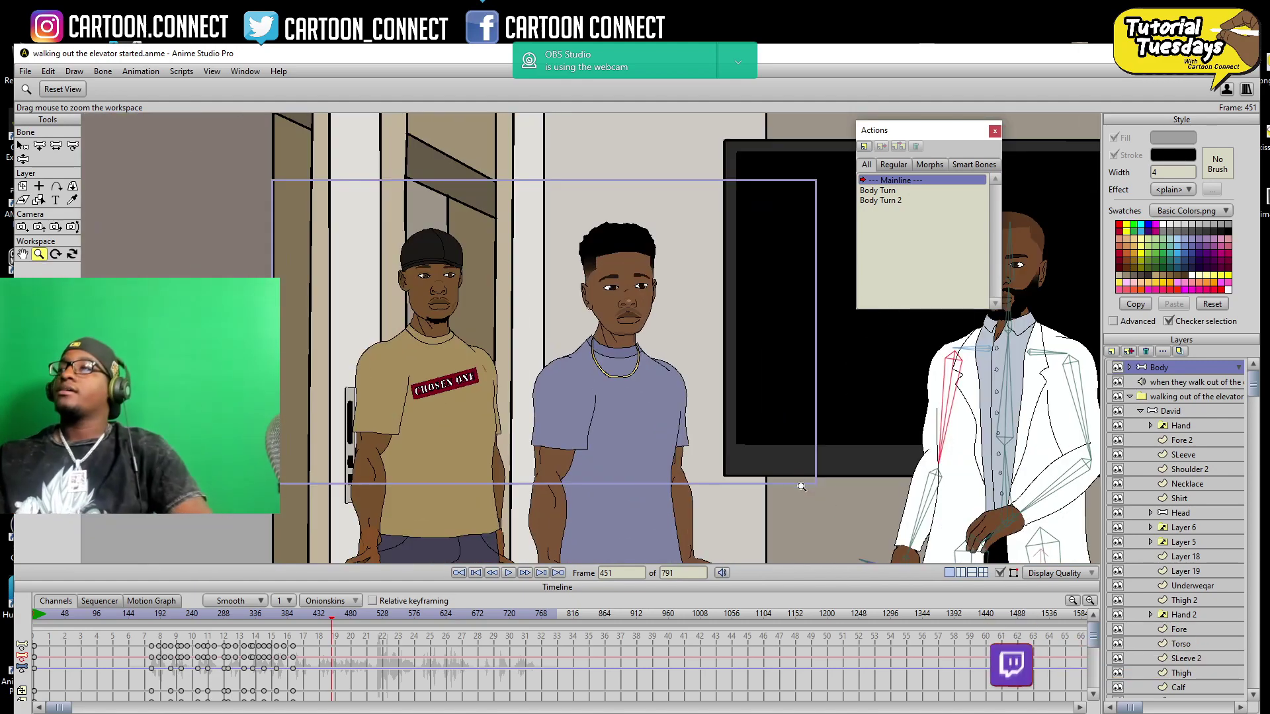